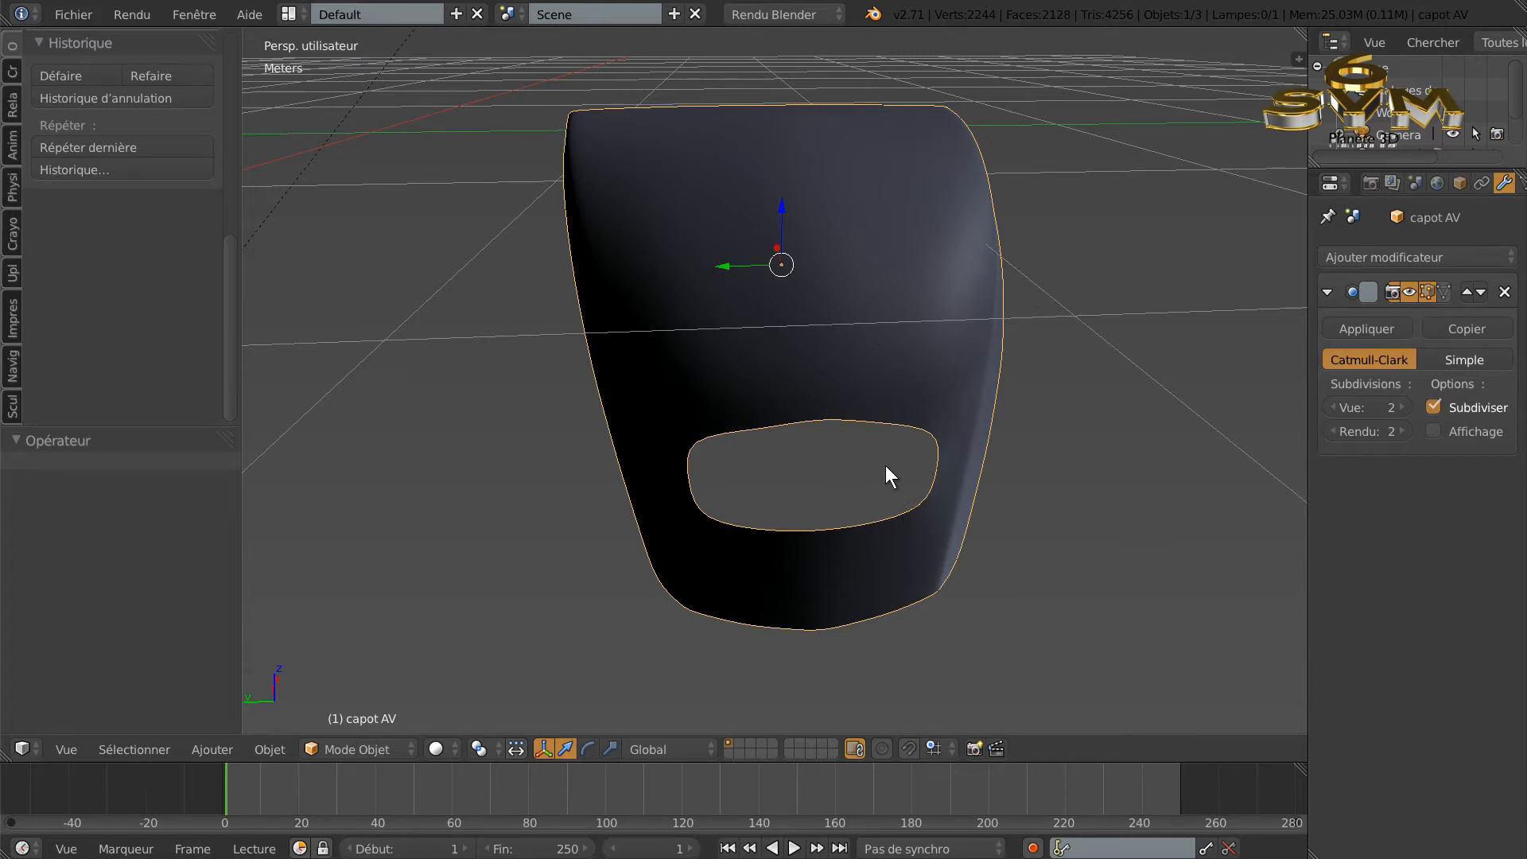
Step: Examine the front hood model and its oval opening from the front, rear and both sides
mouse_move(876, 484)
middle_mouse_down()
mouse_move(817, 503)
mouse_move(809, 489)
mouse_move(874, 494)
middle_mouse_up()
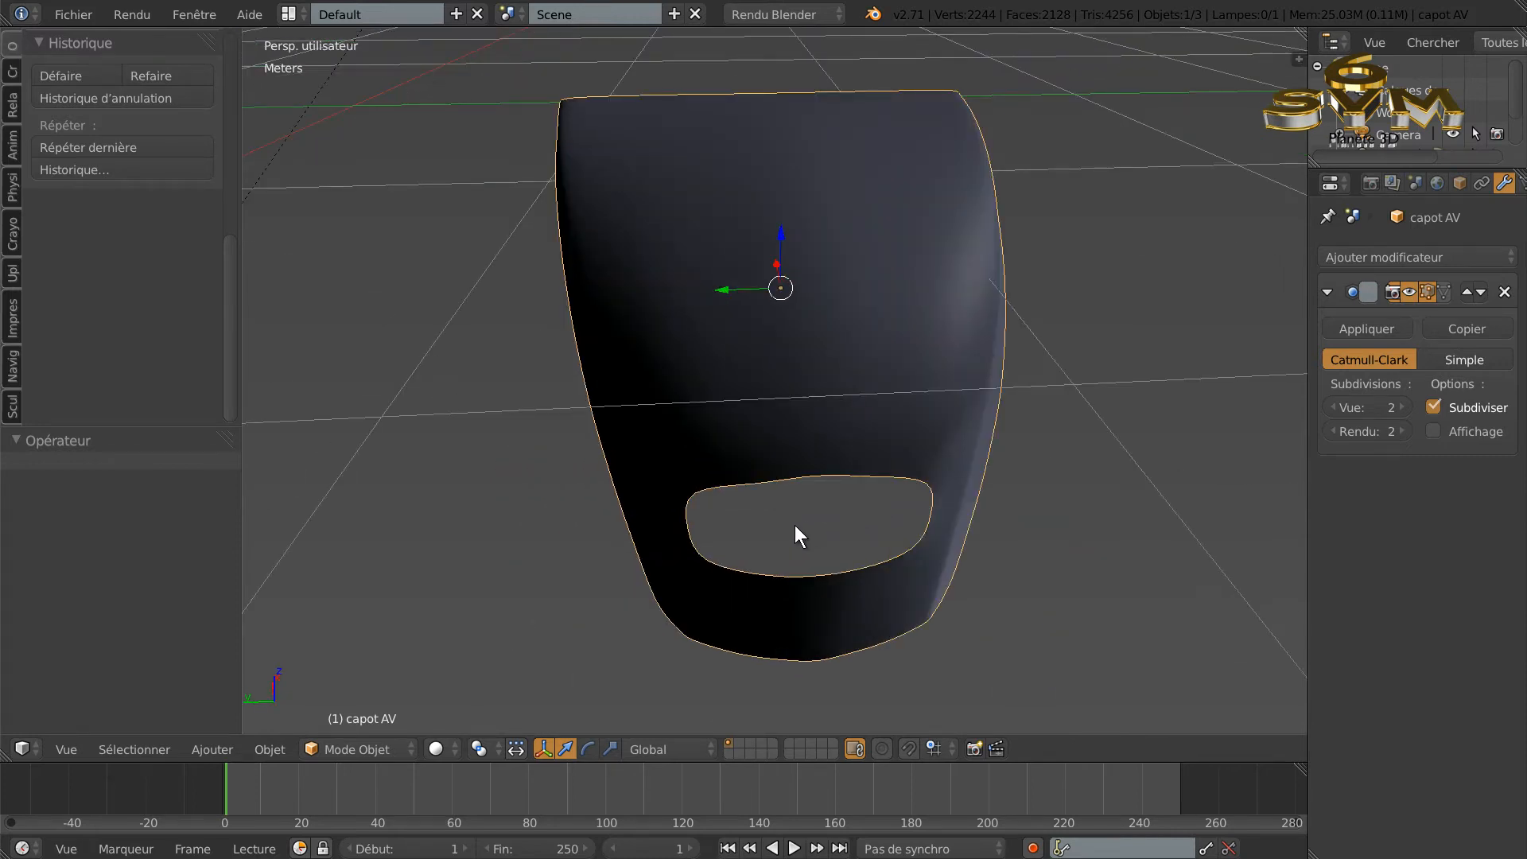
middle_click_drag(795, 525, 791, 515)
middle_click_drag(654, 512, 1022, 564)
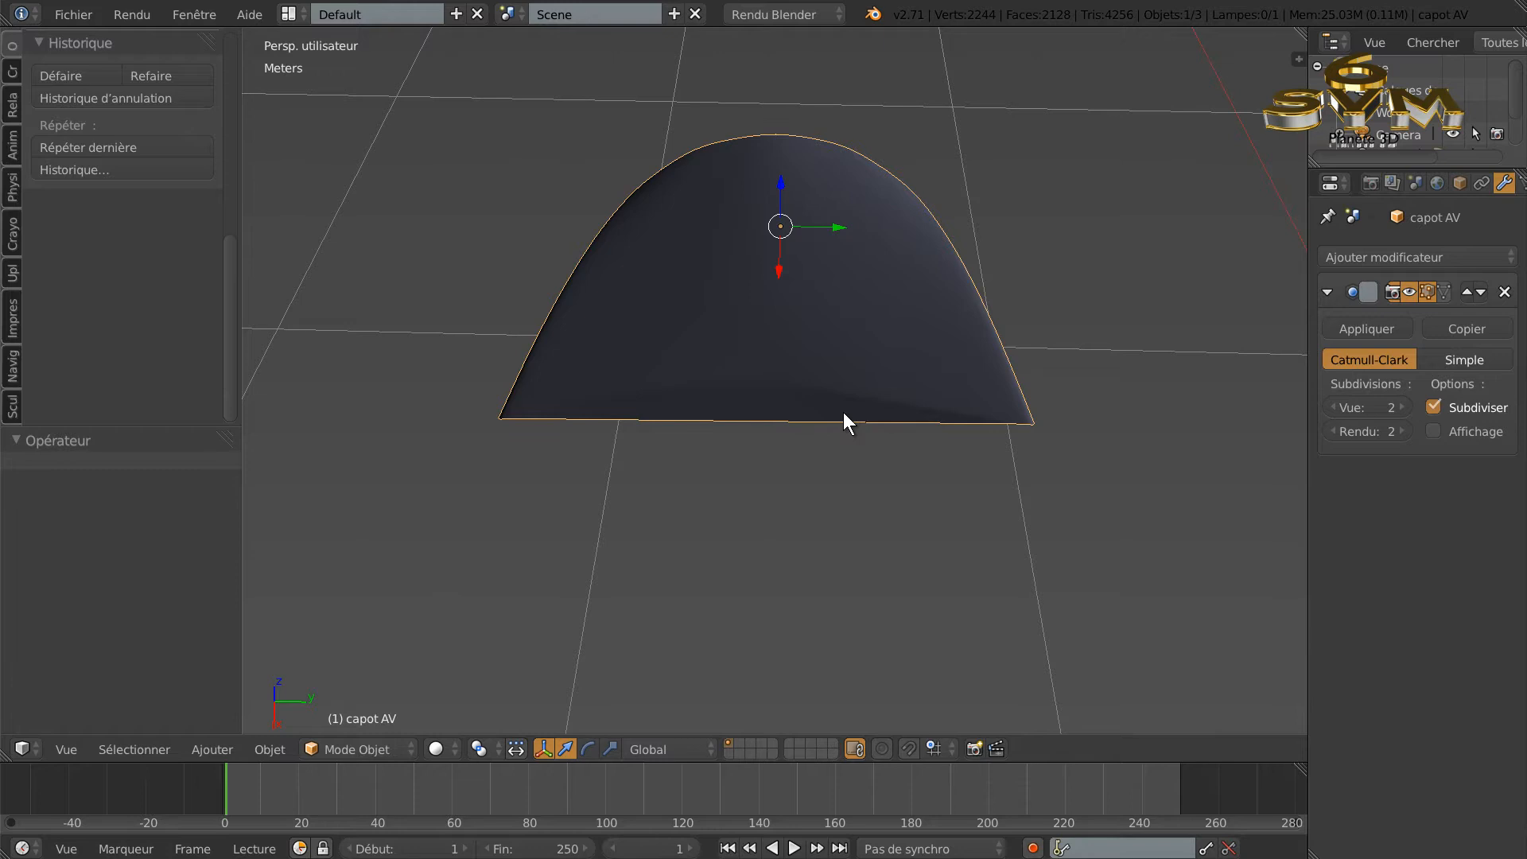
middle_click_drag(722, 416, 1051, 374)
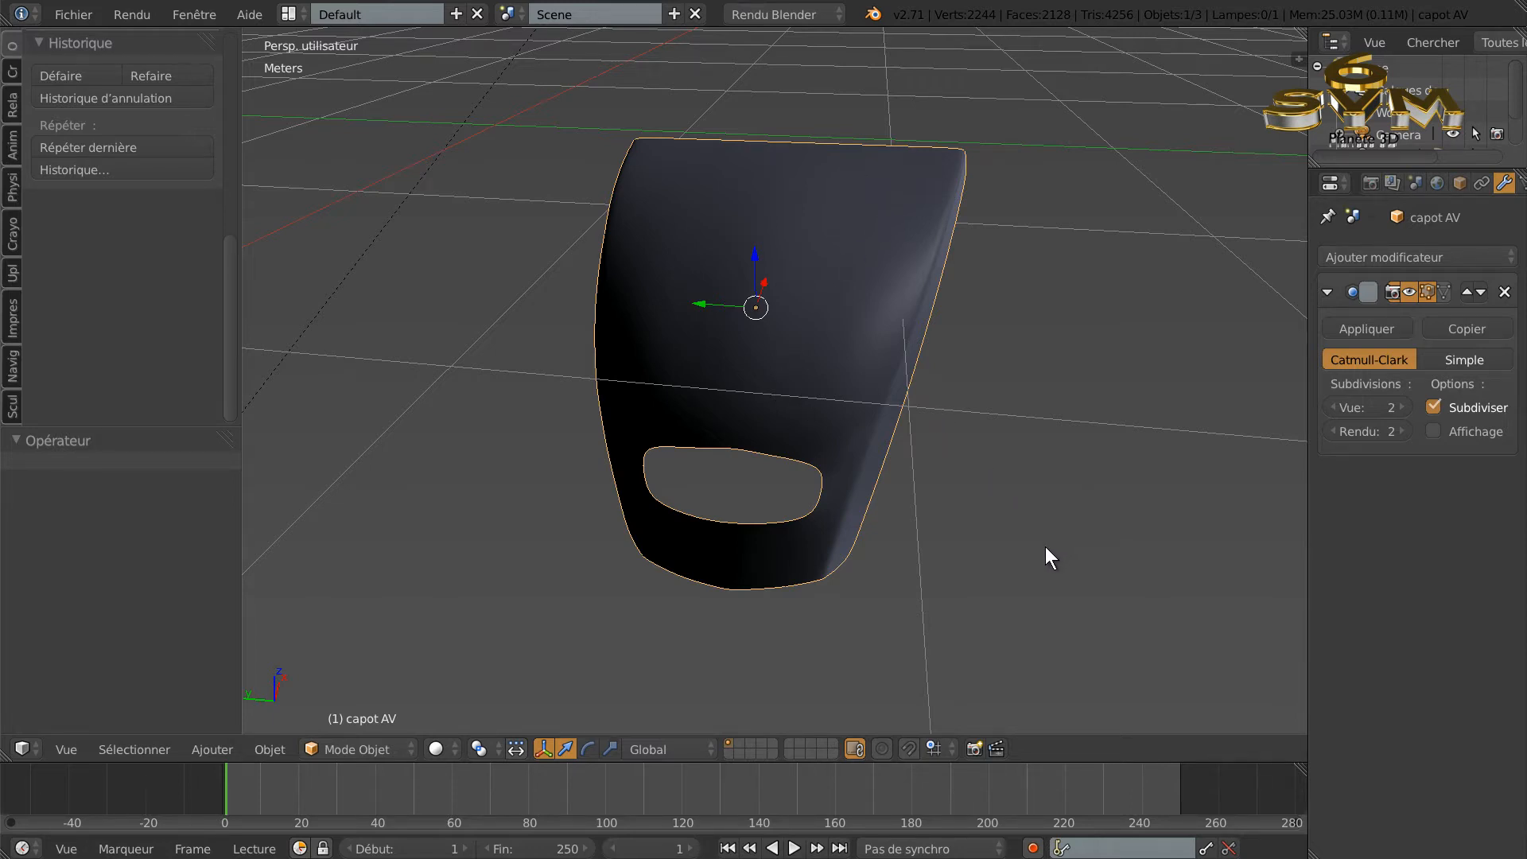
middle_click_drag(995, 527, 846, 526)
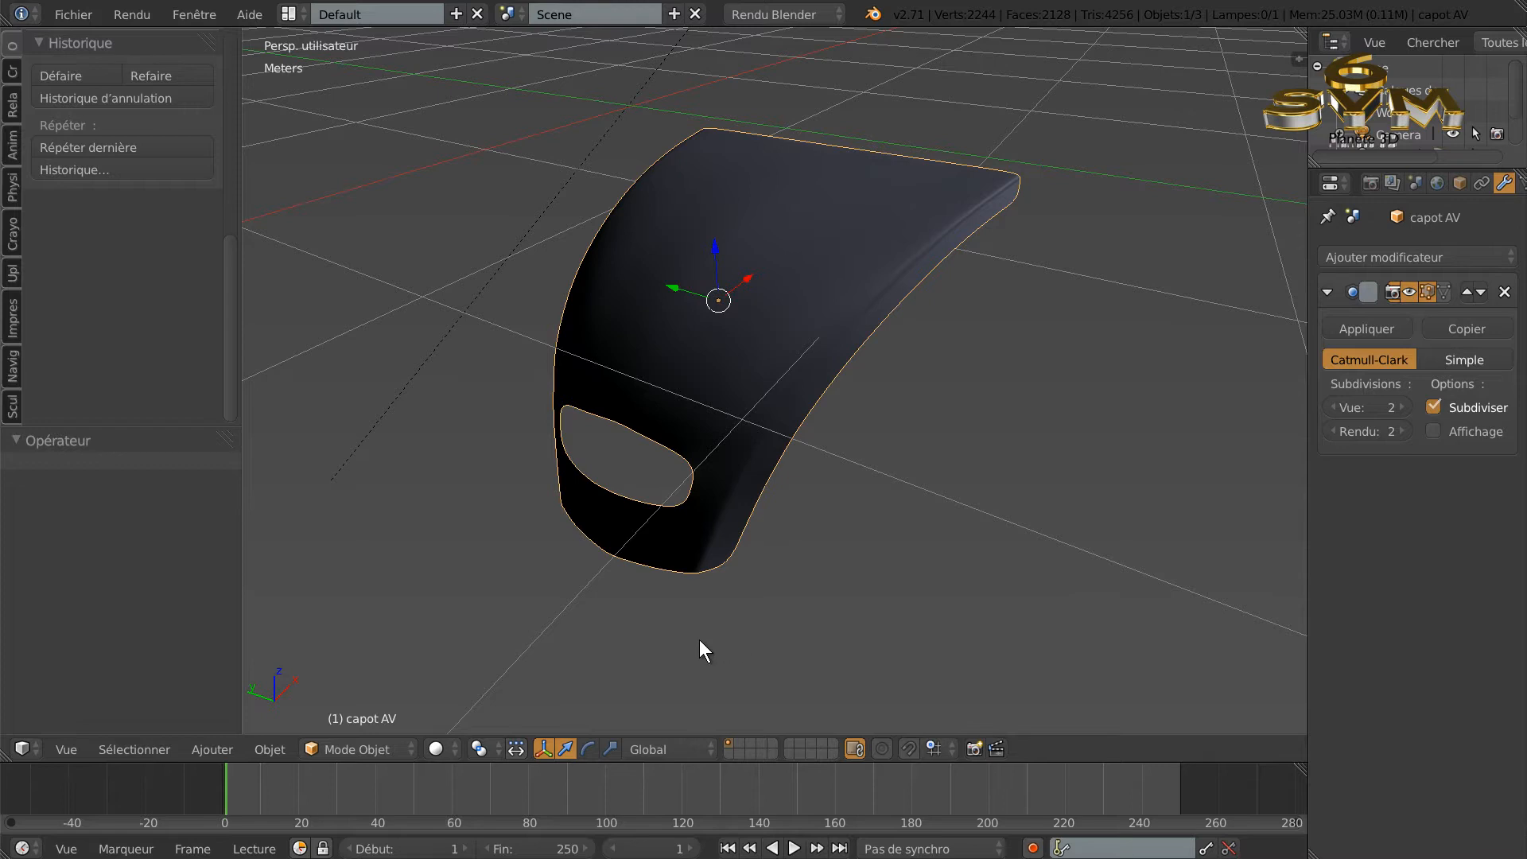
mouse_move(727, 640)
middle_mouse_down()
mouse_move(862, 634)
mouse_move(748, 644)
middle_mouse_up()
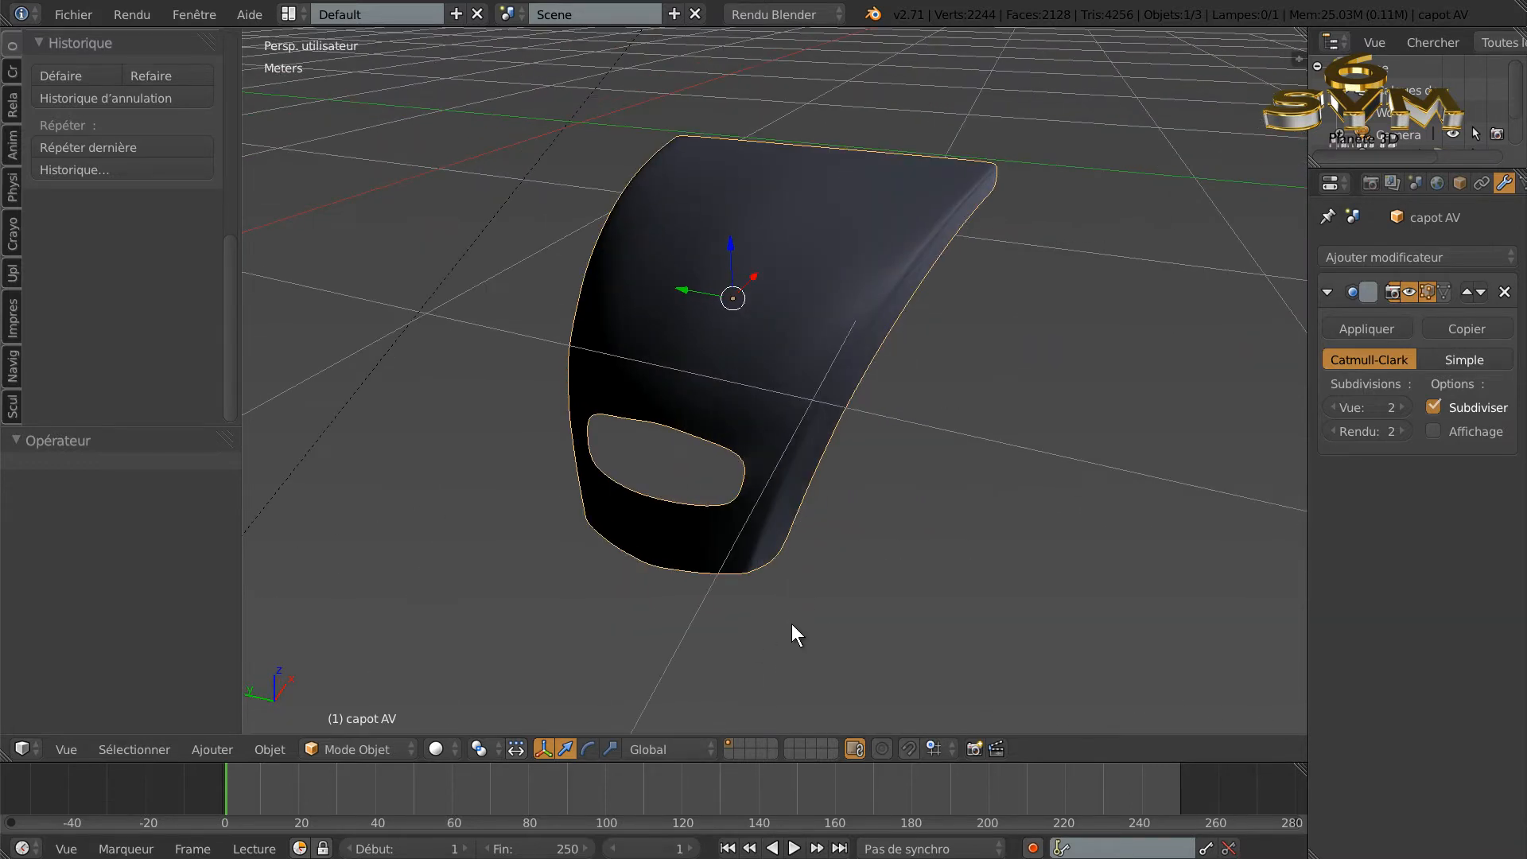
middle_click_drag(899, 582, 966, 582)
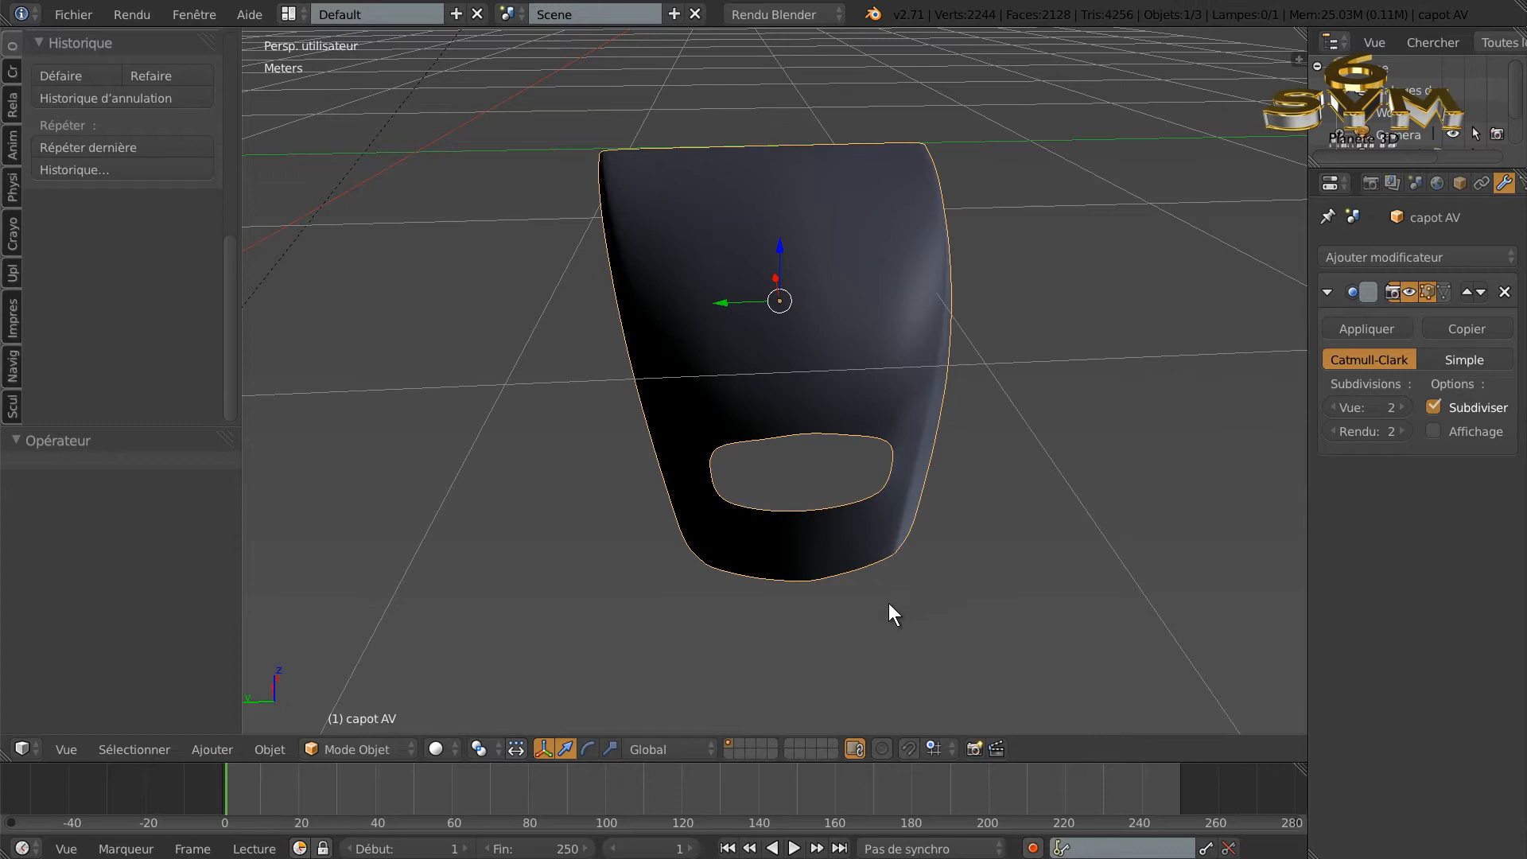
middle_click_drag(900, 614, 822, 620)
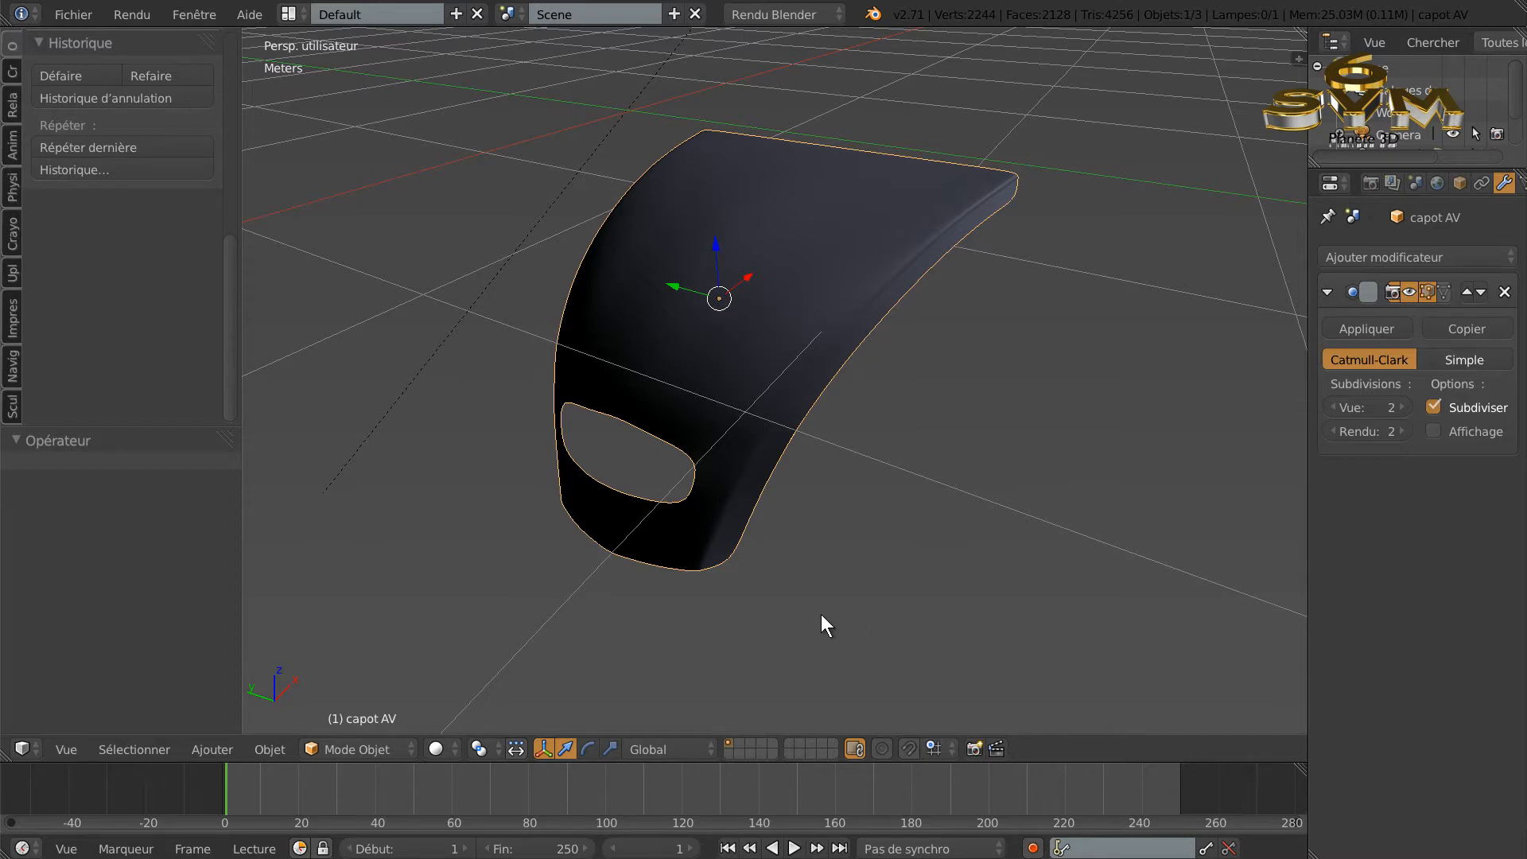
middle_click_drag(875, 631, 893, 623)
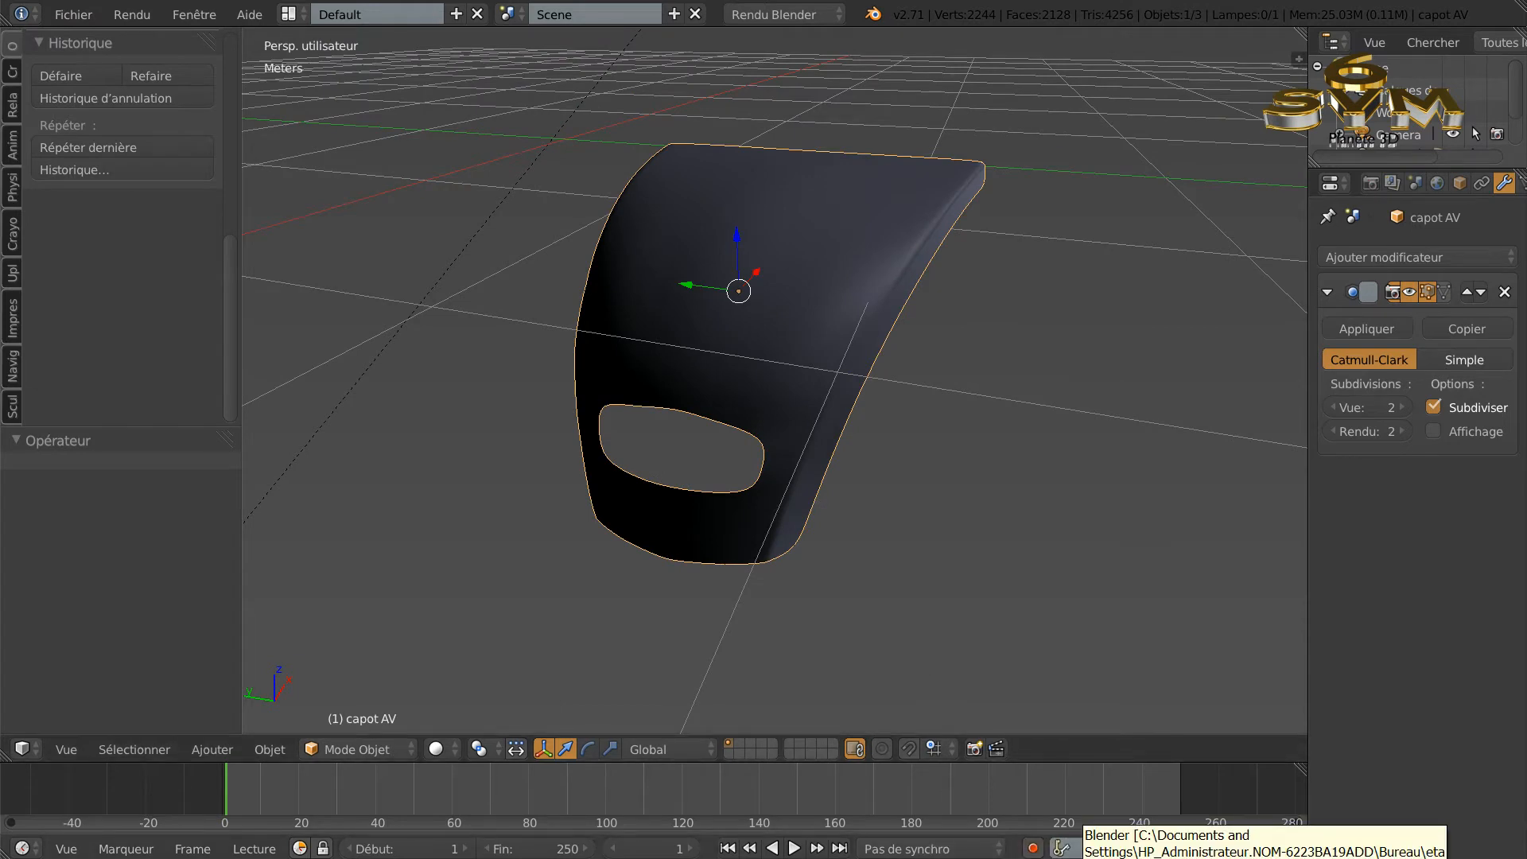
Step: Switch to the other Blender window holding the hood in Edit Mode and deselect all its vertices
right_click(1079, 858)
left_click(1113, 857)
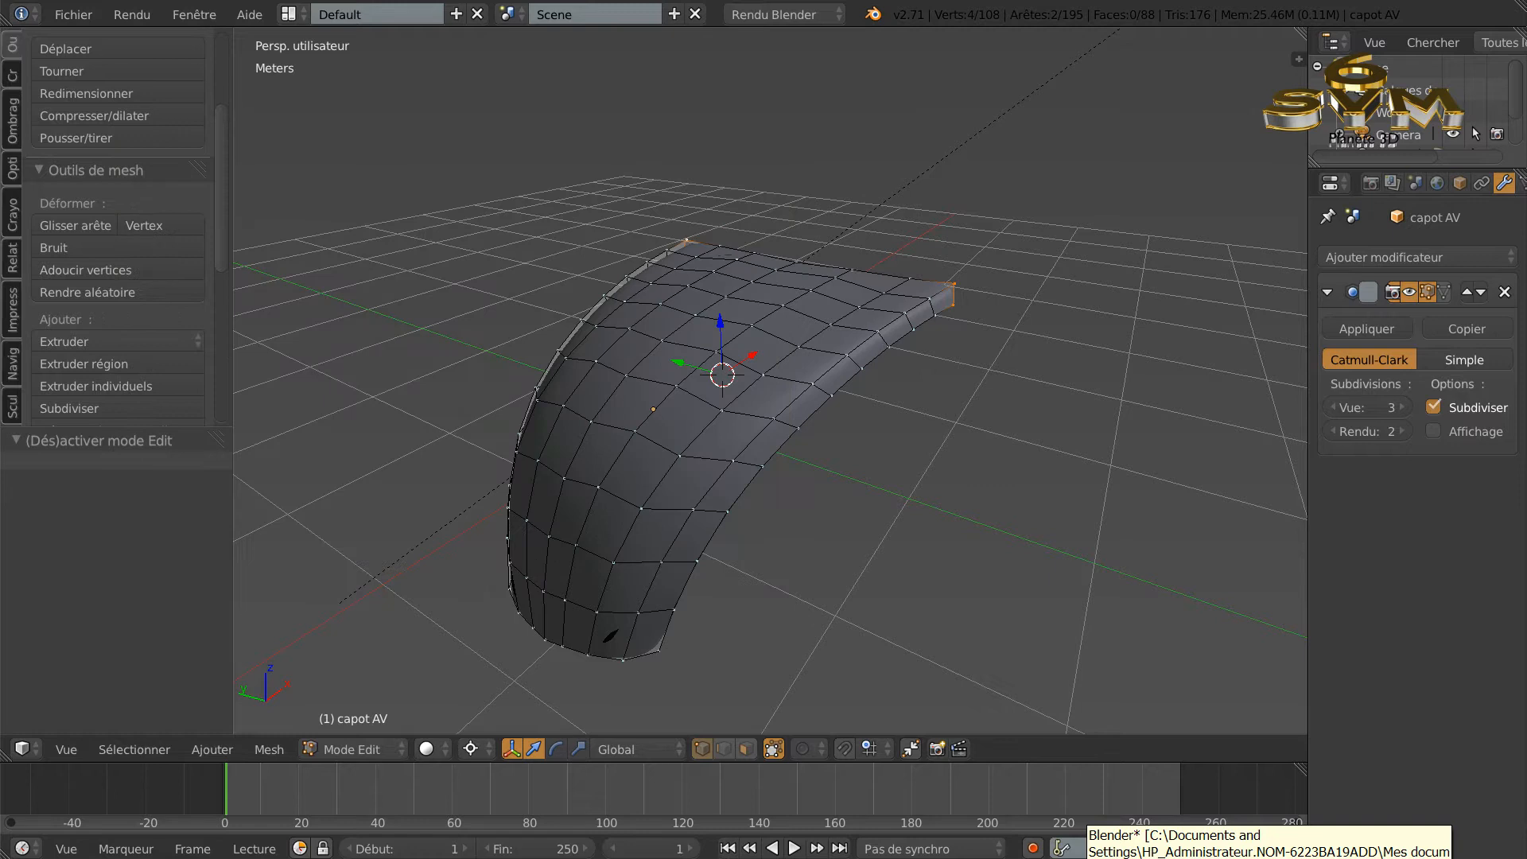
middle_click_drag(581, 588, 631, 584)
mouse_move(934, 601)
middle_mouse_down()
mouse_move(927, 555)
mouse_move(931, 629)
middle_mouse_up()
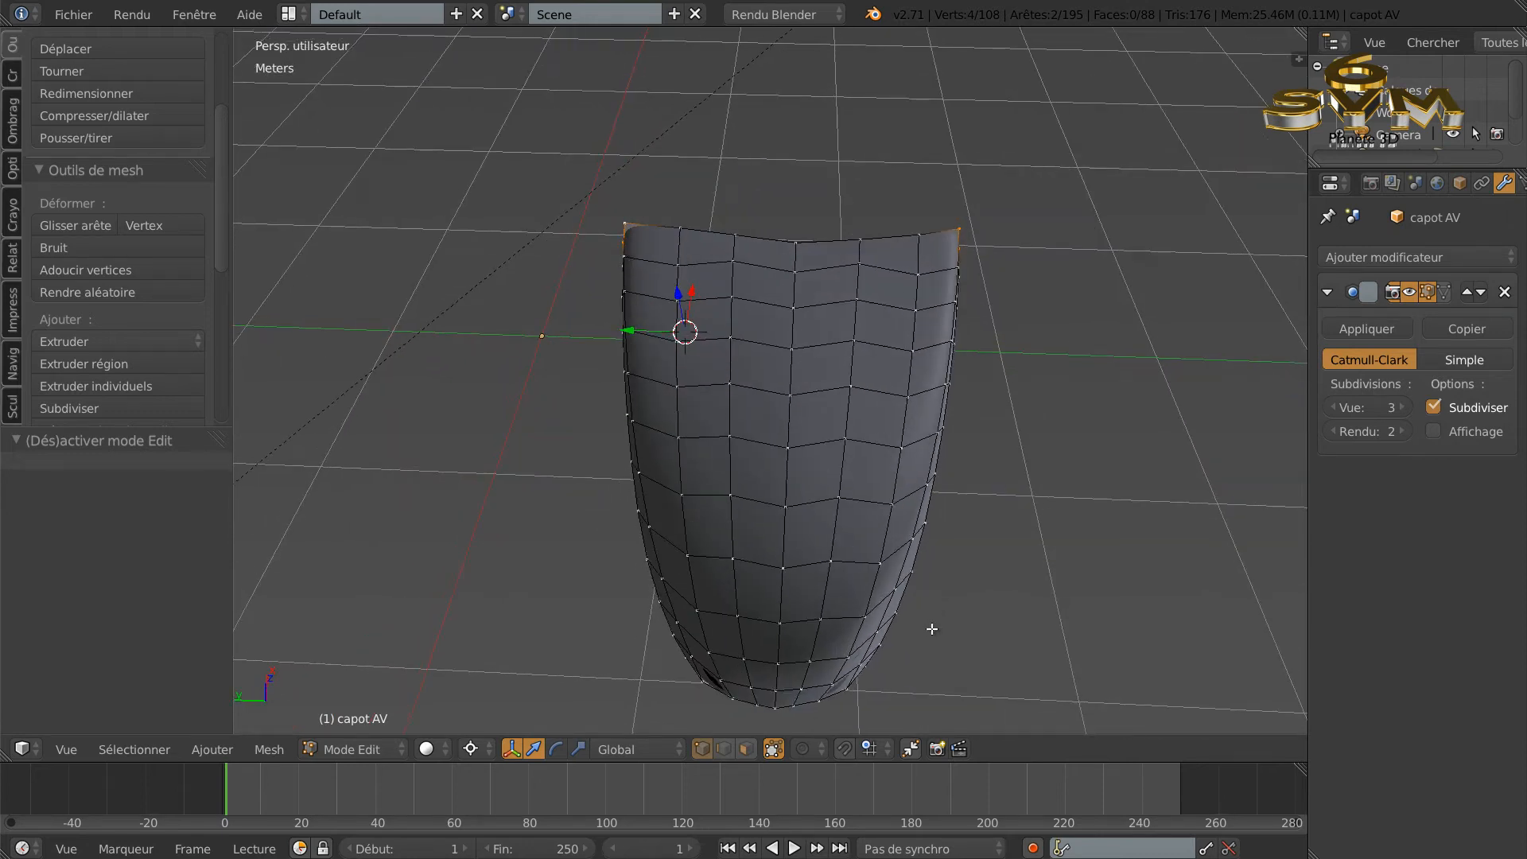
key("a")
key("a")
key("a")
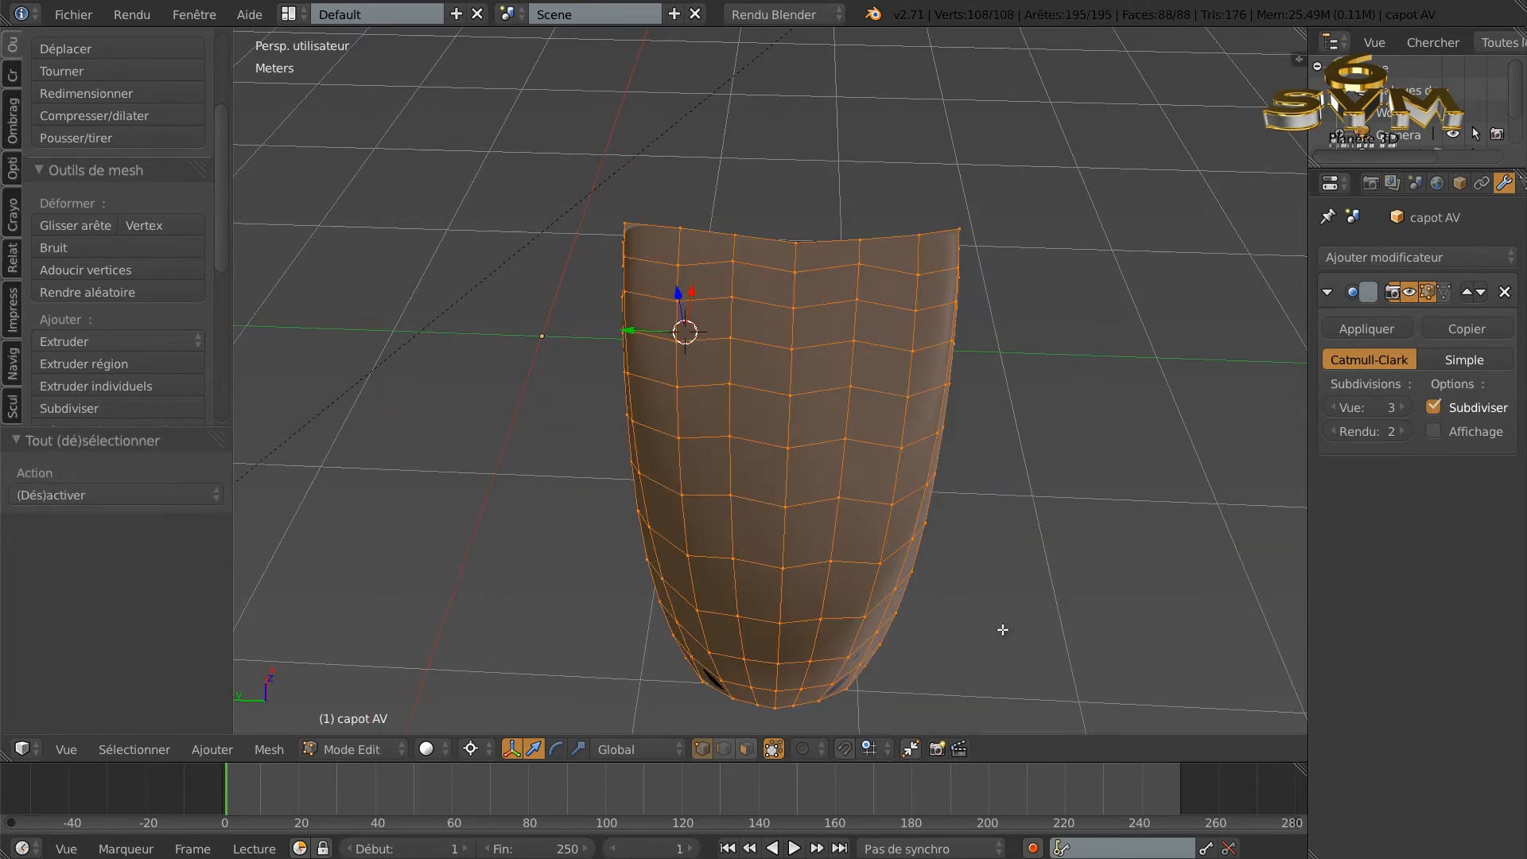
key("a")
key("a")
Step: Select the seven-vertex row just inside the hood's wide rear edge and straighten it with LoopTools Relax
middle_click_drag(1010, 613, 1074, 581)
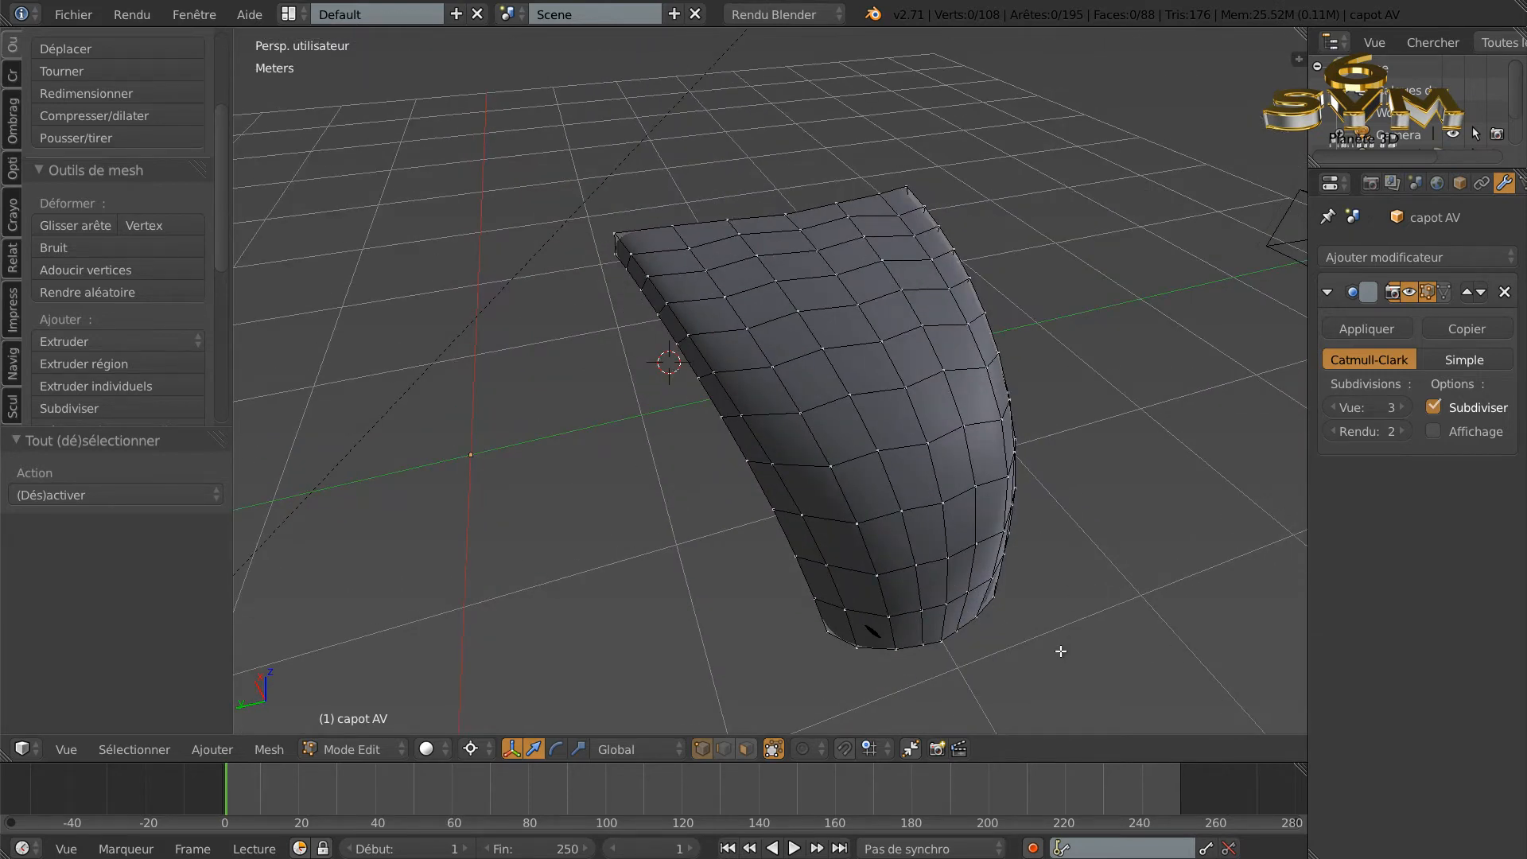
middle_click_drag(785, 600, 940, 617)
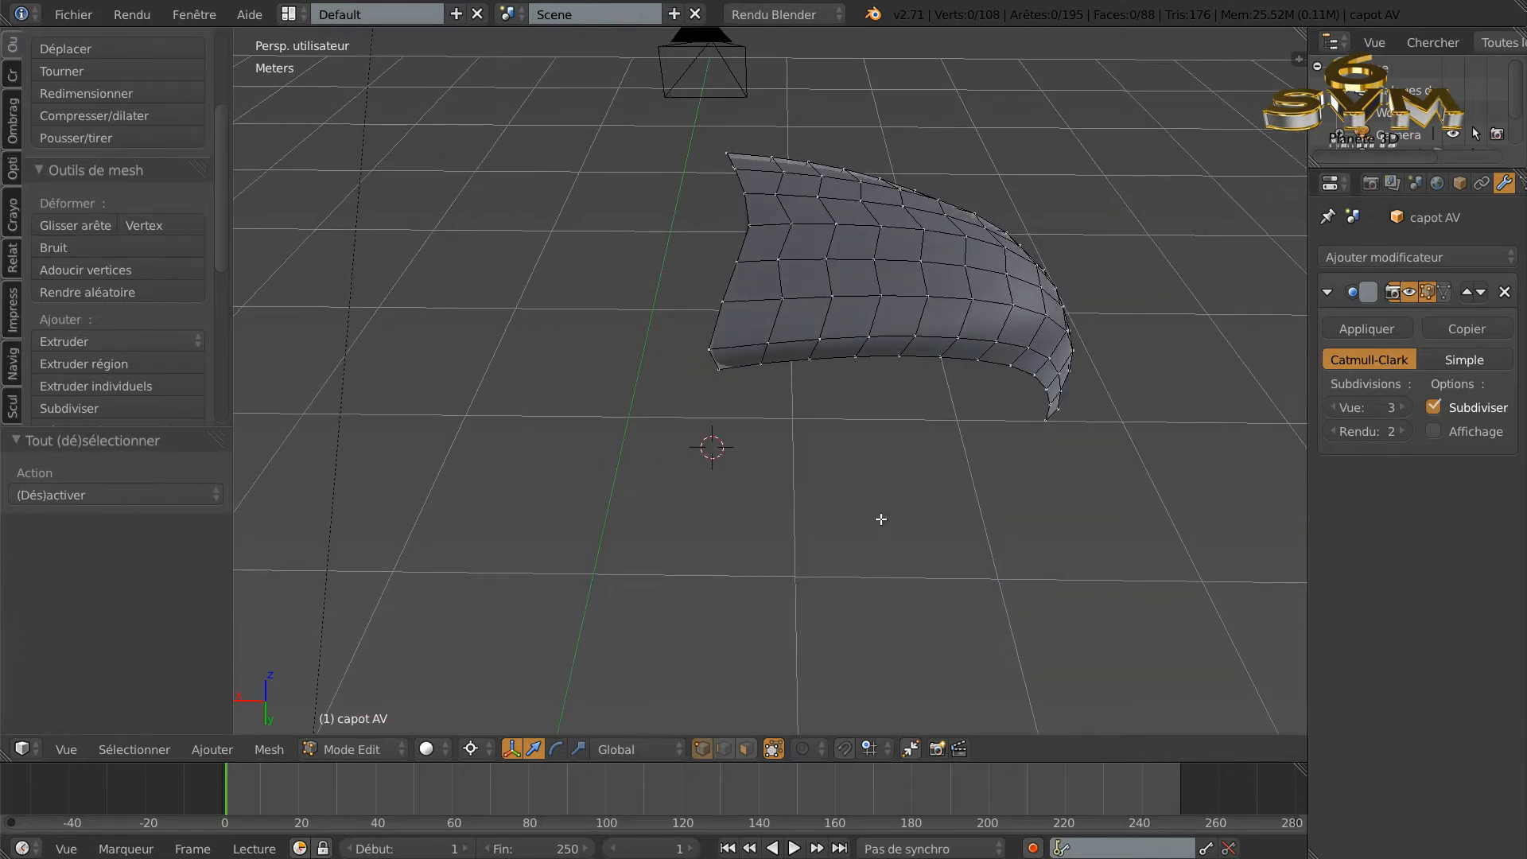
scroll(882, 489, "up", 5)
middle_click_drag(890, 502, 748, 564)
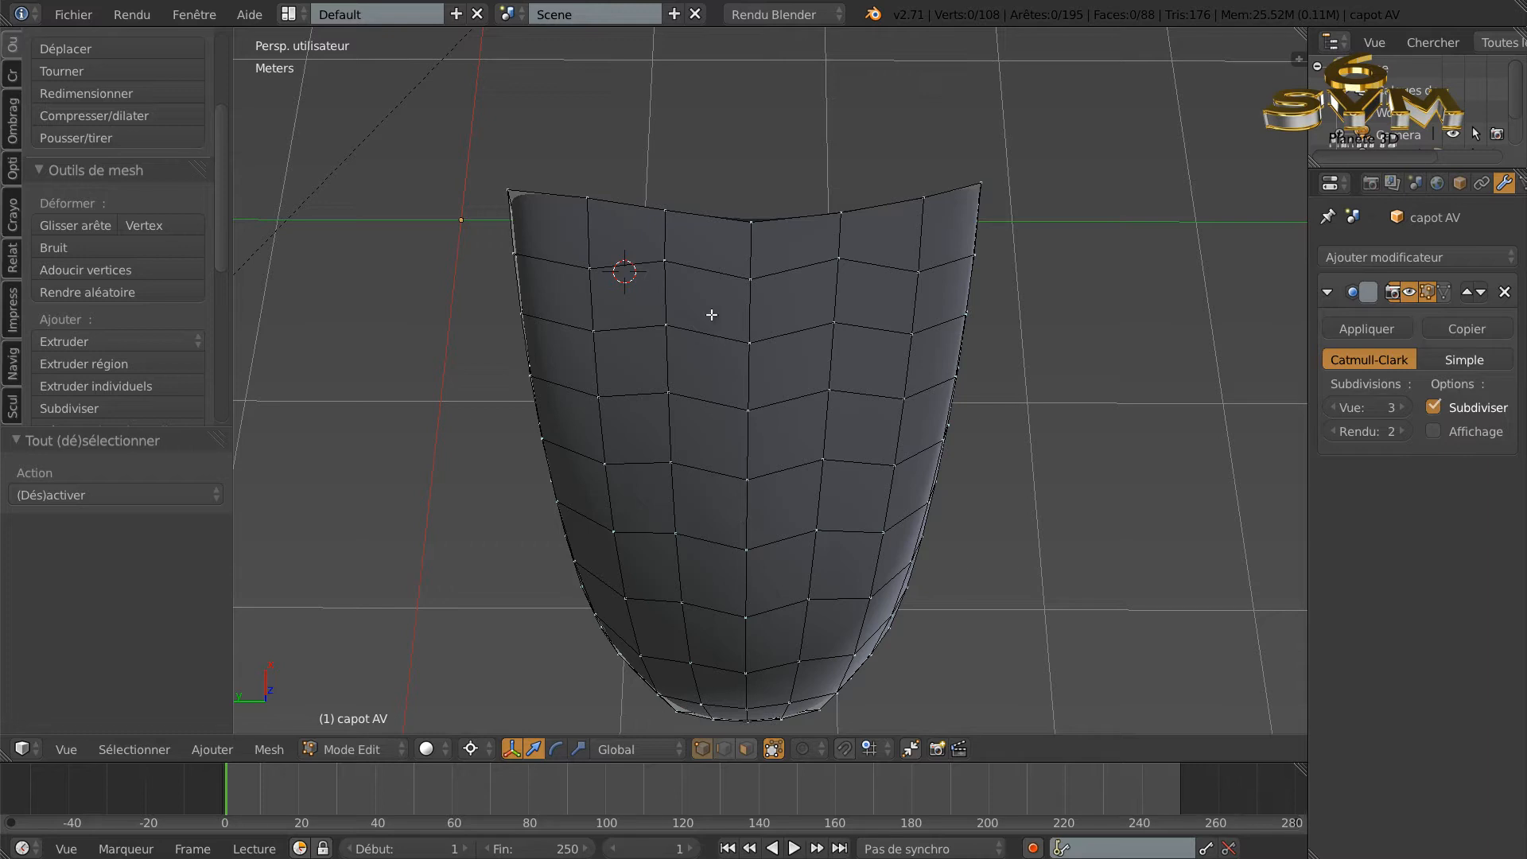
middle_click_drag(628, 318, 799, 264)
right_click(584, 311)
right_click(647, 261, "shift")
right_click(678, 218, "shift")
right_click(727, 183, "shift")
right_click(745, 158, "shift")
middle_click_drag(811, 170, 714, 251)
right_click(884, 205, "shift")
middle_click_drag(954, 306, 757, 287)
right_click(936, 296, "shift")
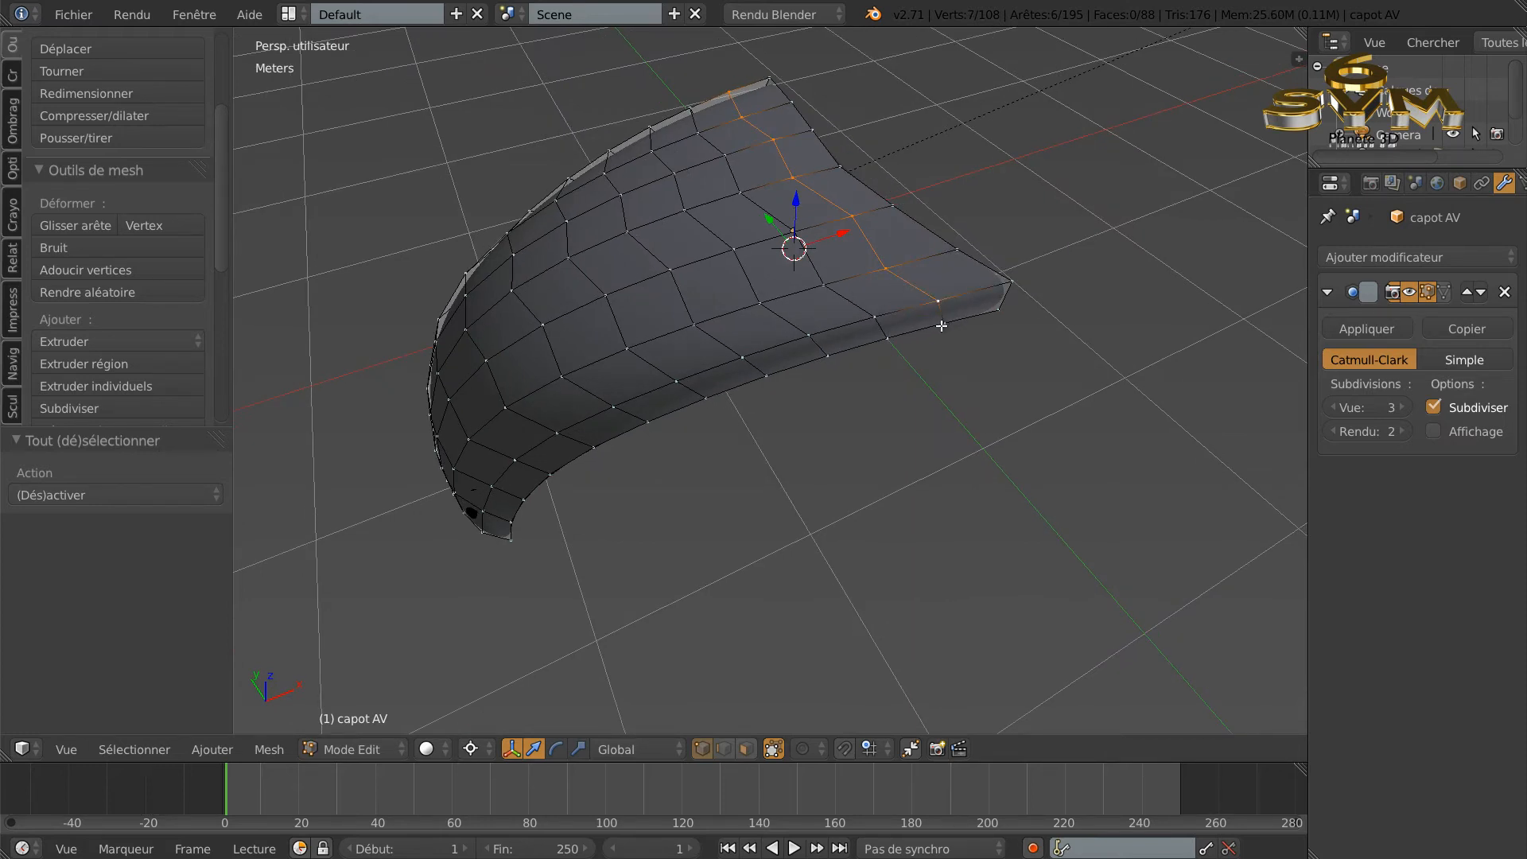
scroll(941, 326, "down", 3)
middle_click_drag(919, 316, 956, 352)
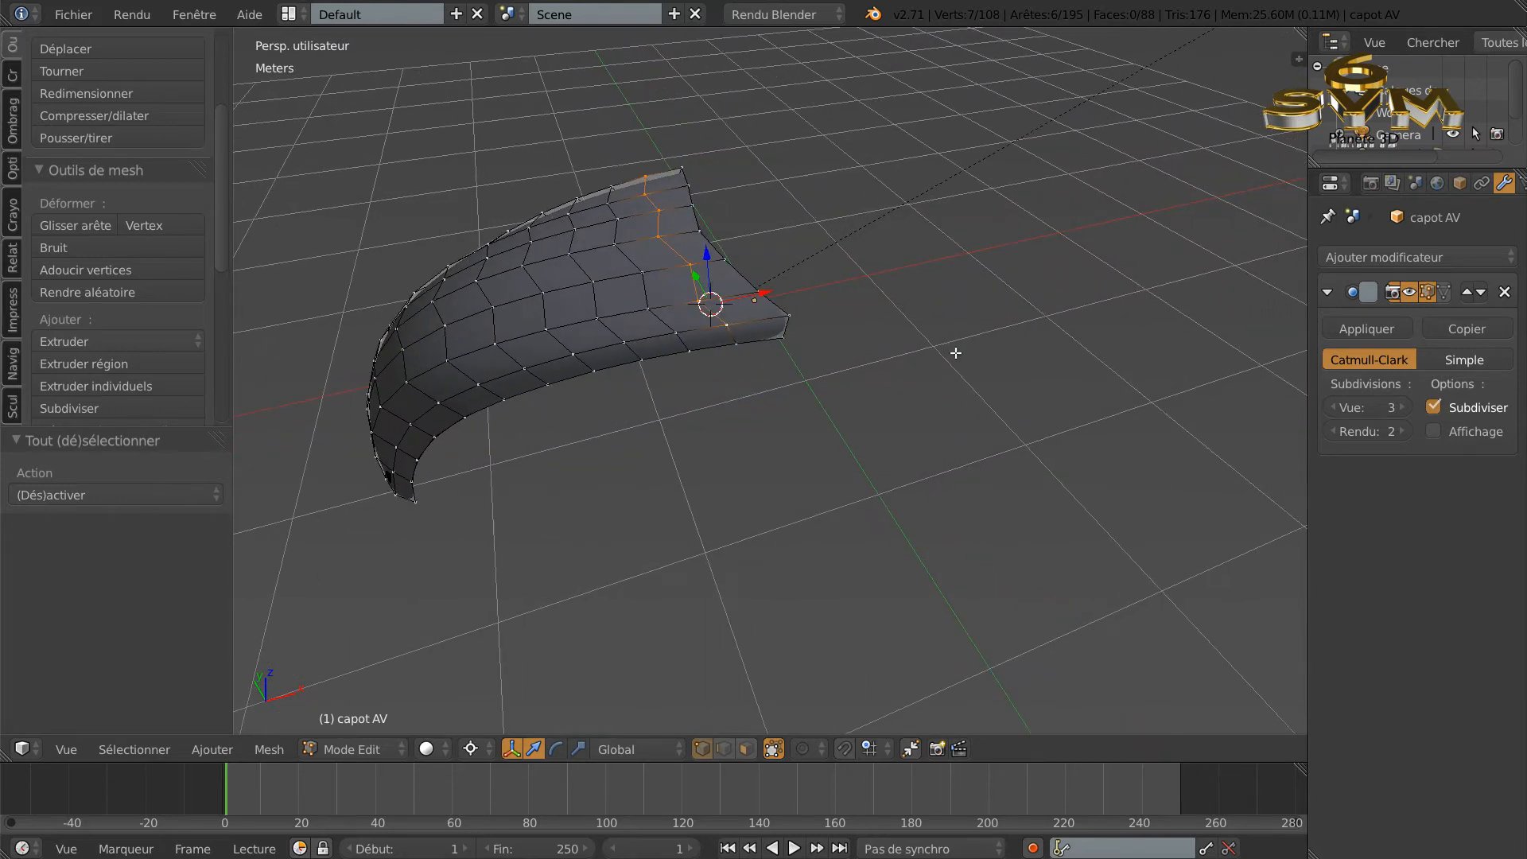
key("w")
mouse_move(941, 212)
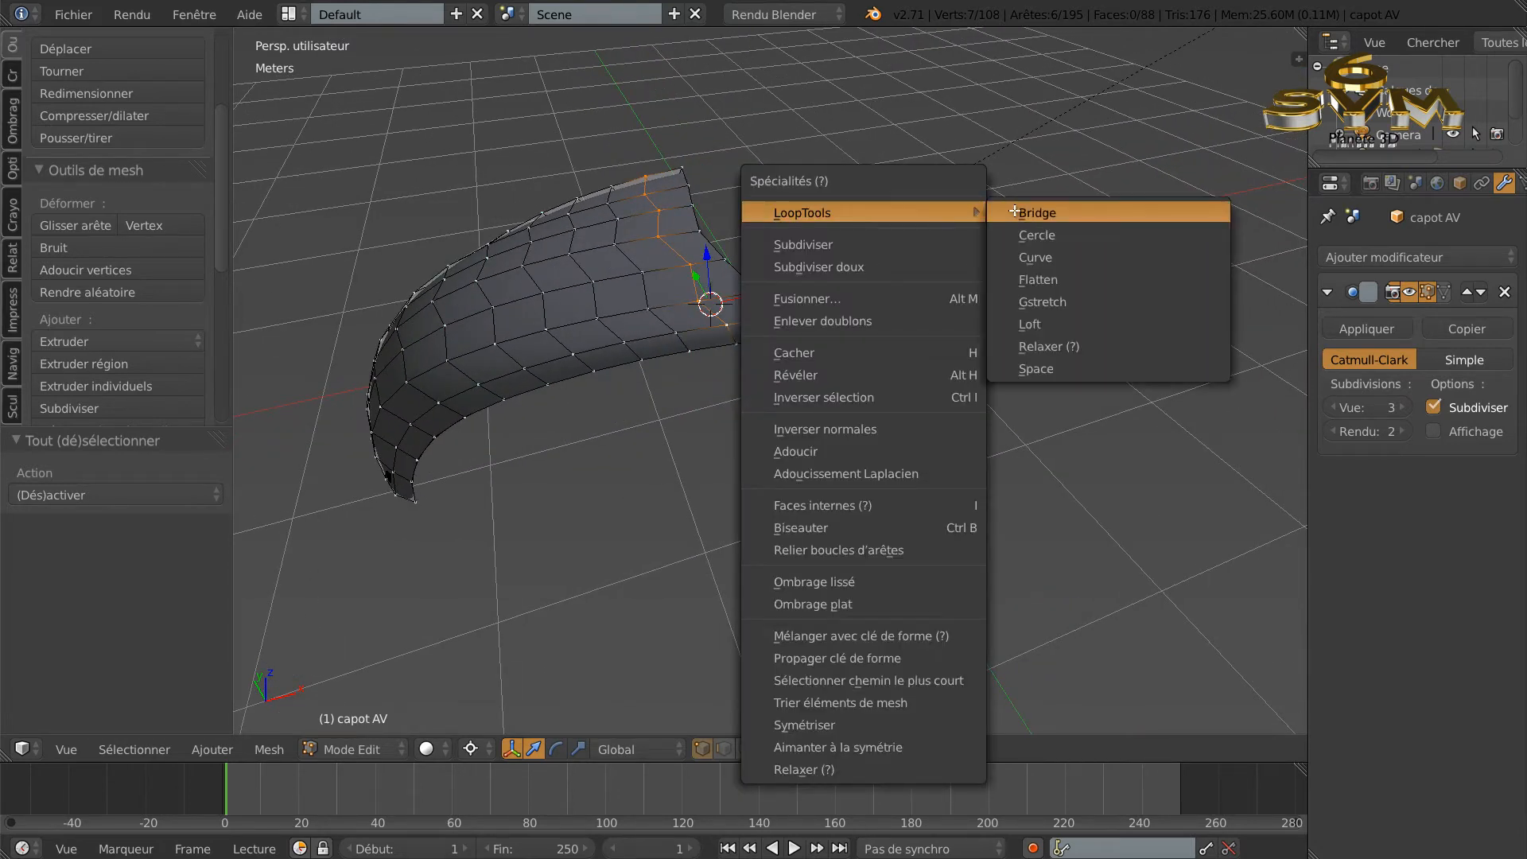
left_click(1088, 344)
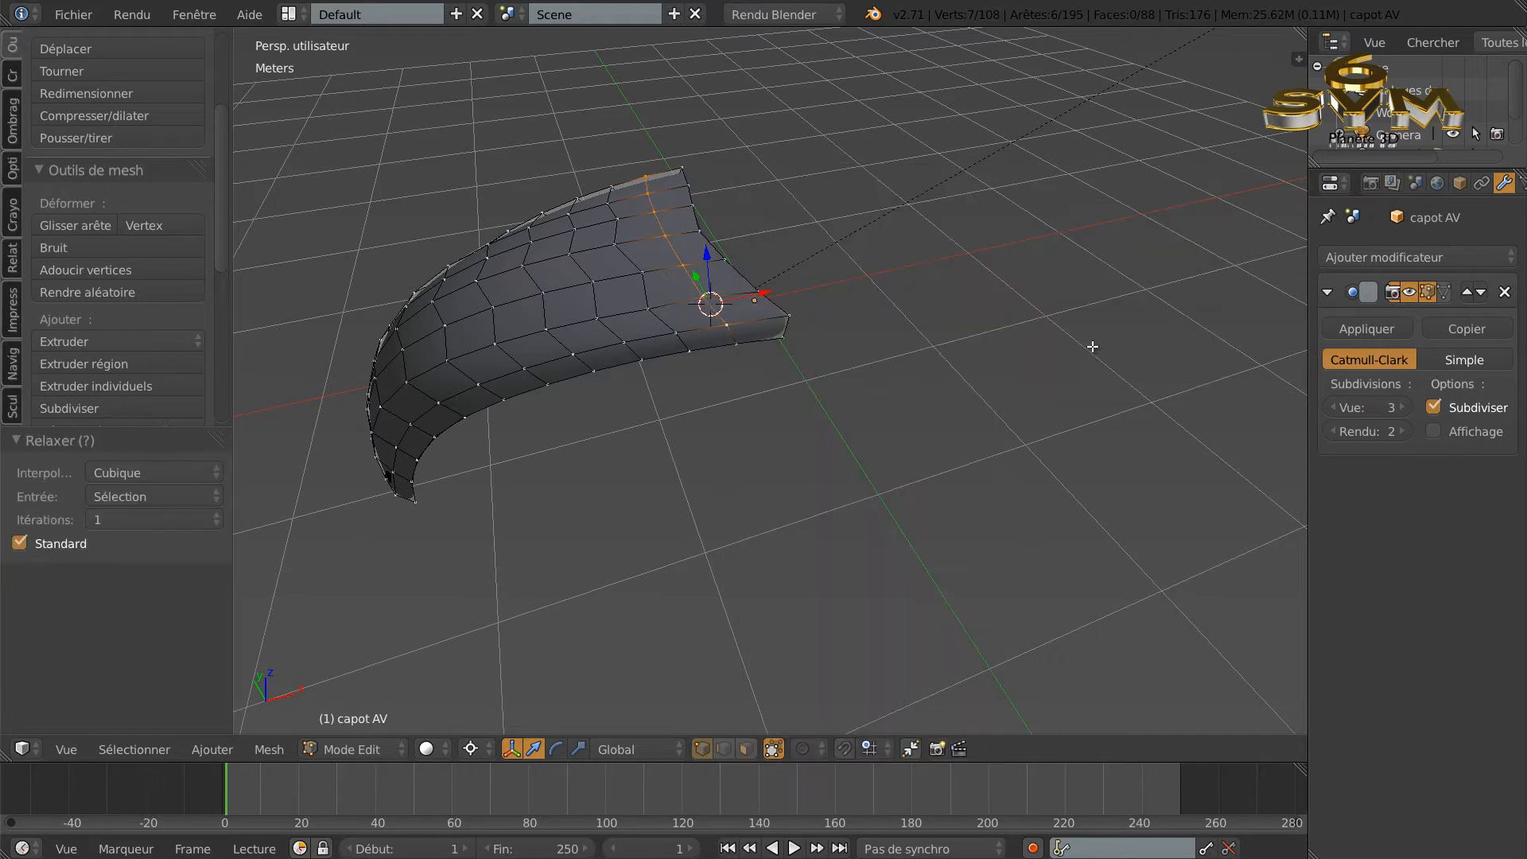
Step: Select the third crosswise row of seven vertices from the hood's rear edge and smooth it with LoopTools Relax
middle_click_drag(830, 353, 1028, 413)
right_click(592, 379)
middle_click_drag(622, 381, 721, 372)
right_click(652, 375, "shift")
right_click(765, 334, "shift")
right_click(827, 319, "shift")
right_click(868, 289, "shift")
right_click(910, 281, "shift")
middle_click_drag(906, 277, 763, 363)
right_click(762, 363, "shift")
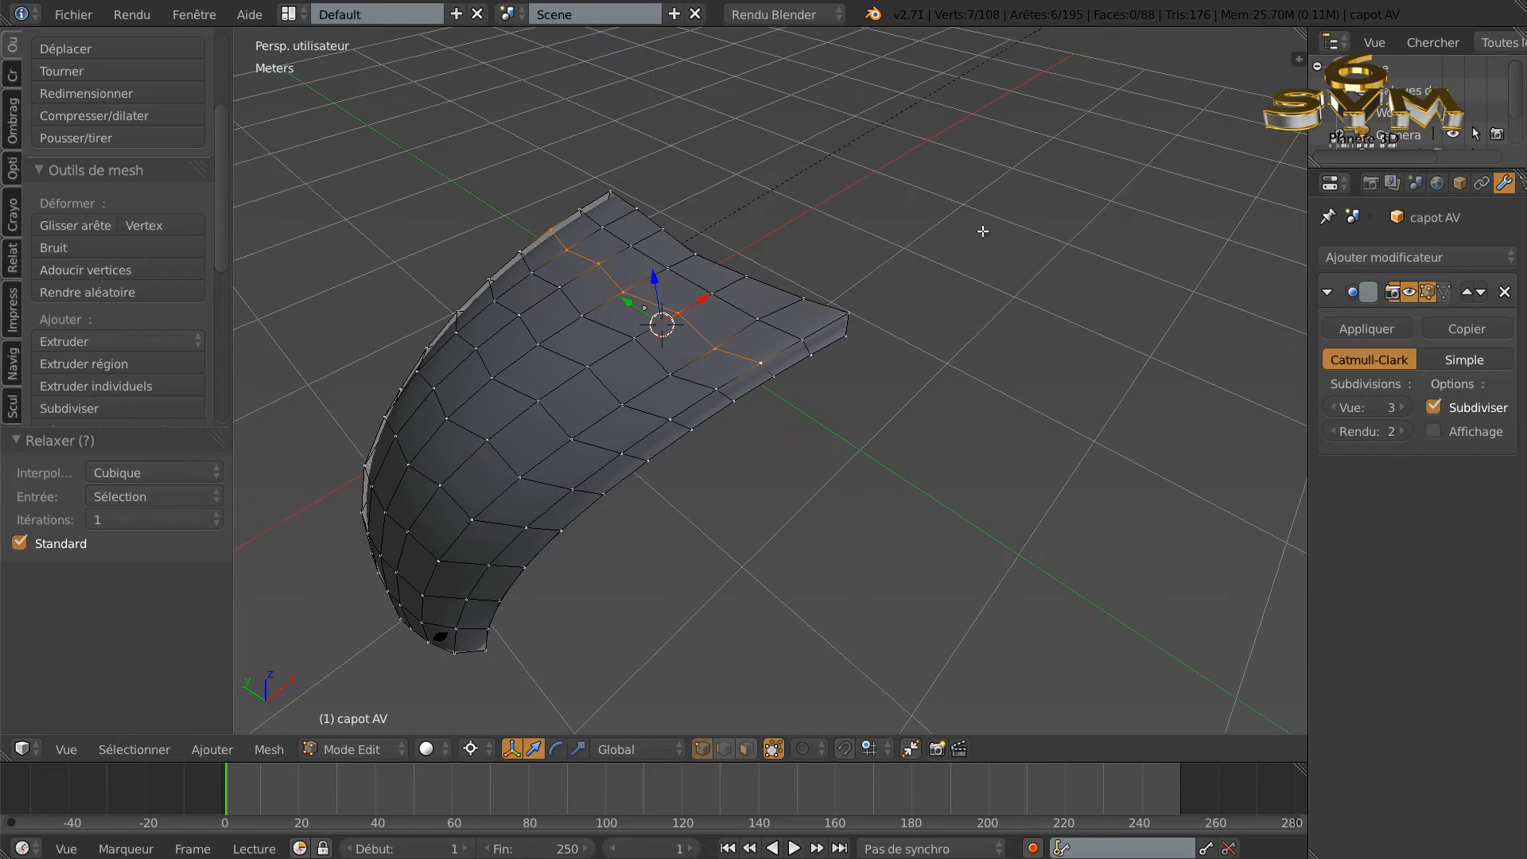
key("w")
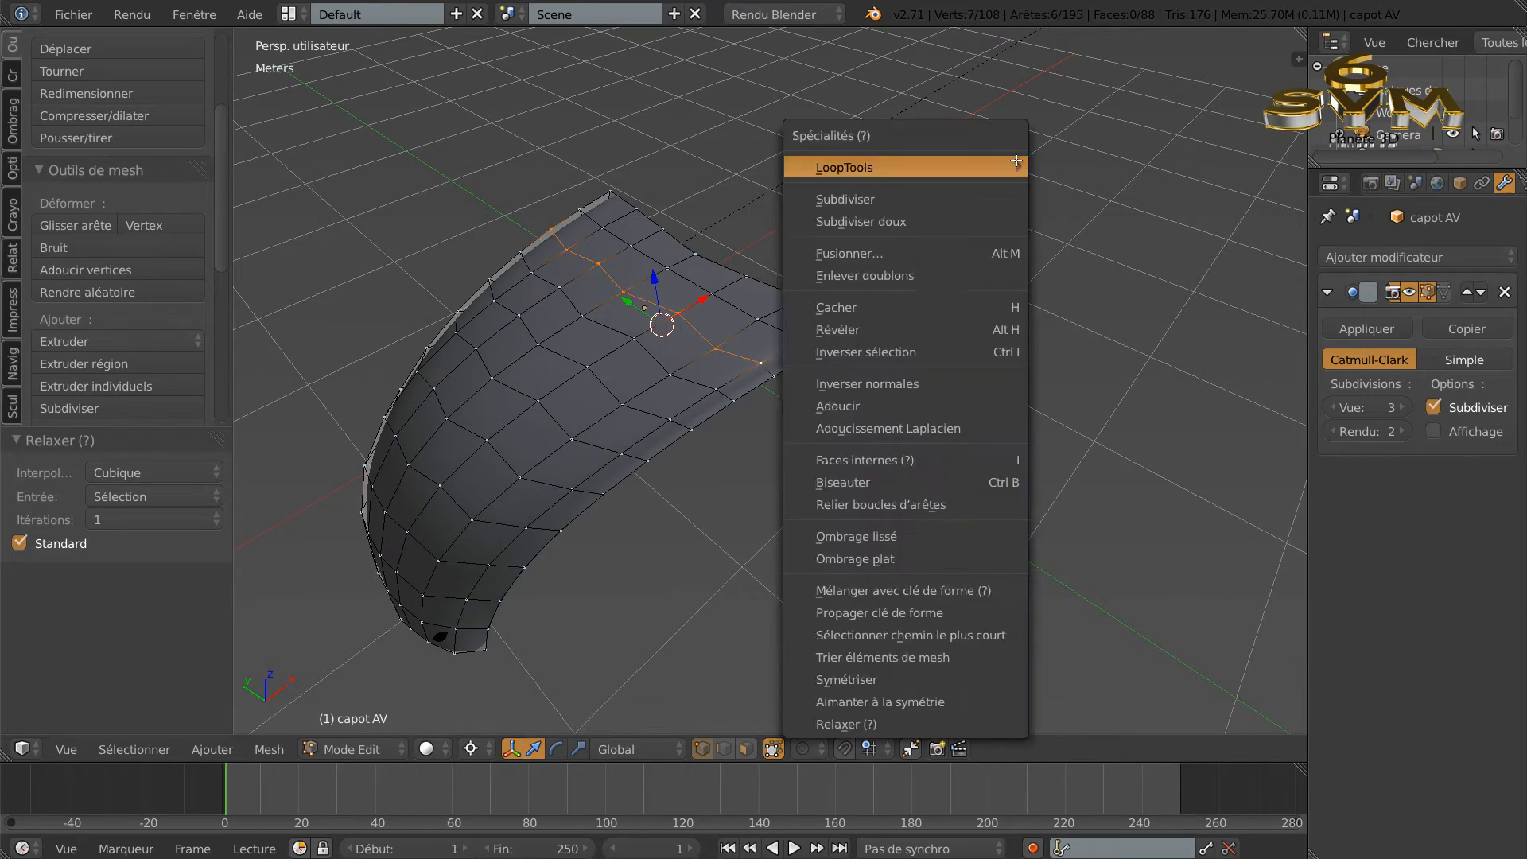
key("w")
mouse_move(1058, 172)
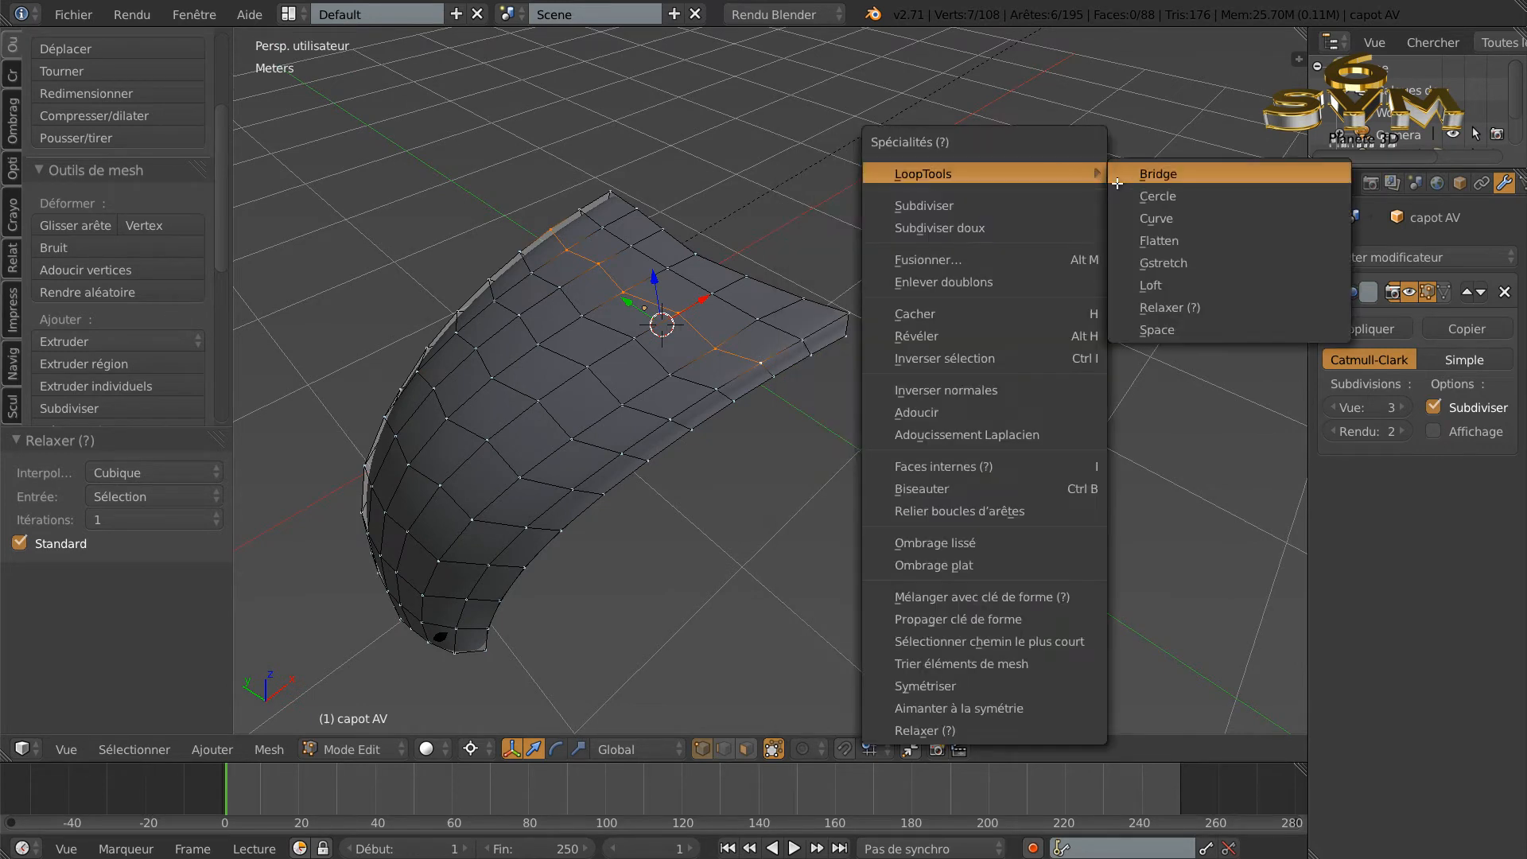
left_click(1167, 316)
Step: Select the fourth crosswise vertex row from the hood's rear edge and even it out with LoopTools Relax
middle_click_drag(937, 420, 800, 389)
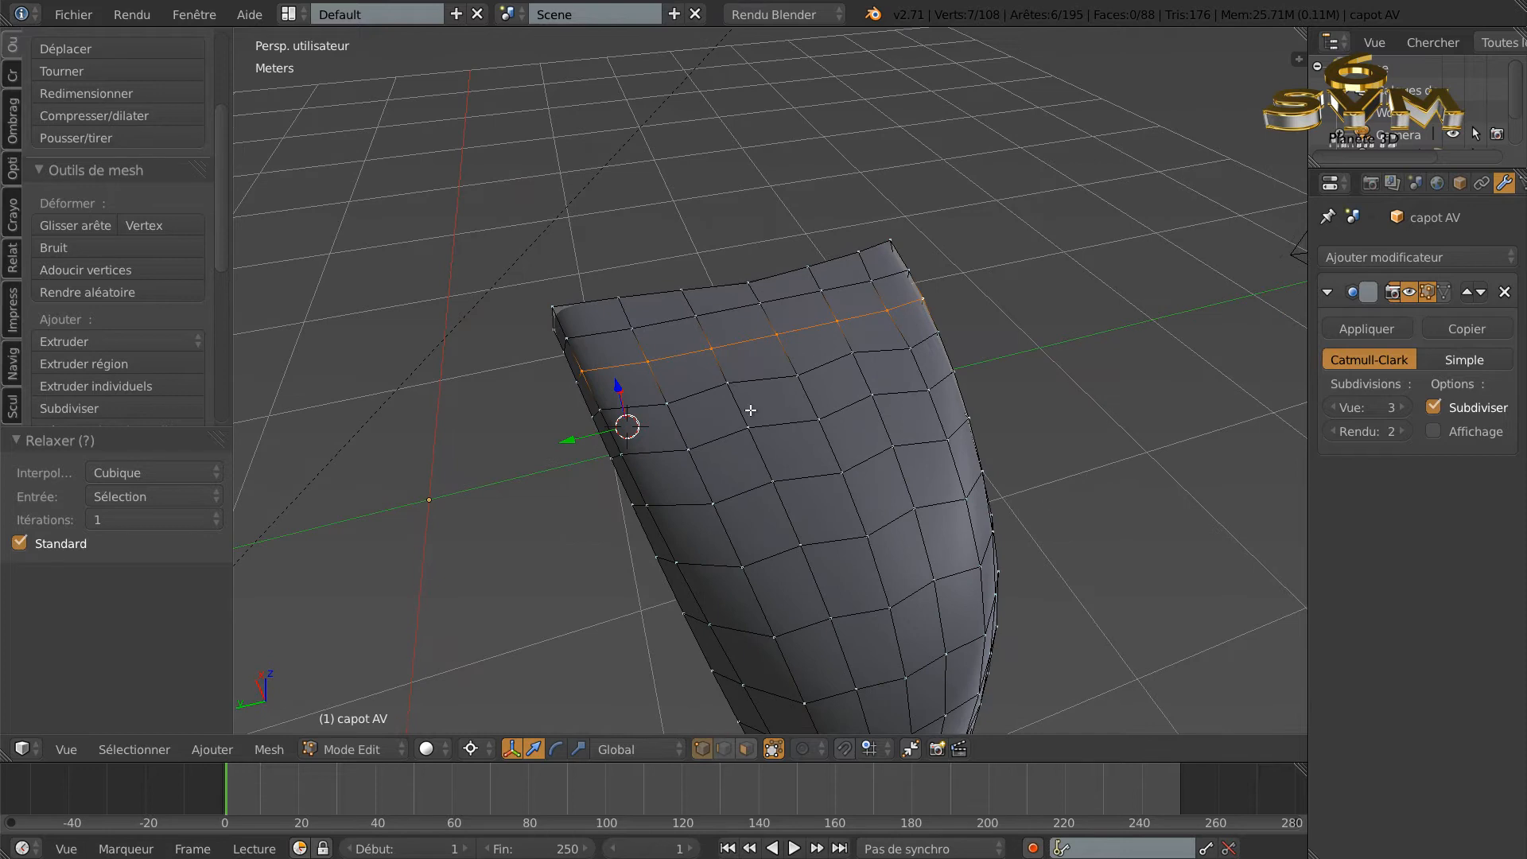
left_click(724, 386, "alt+shift")
left_click(718, 386, "alt")
middle_click_drag(790, 427, 685, 448)
left_click(644, 419, "shift")
middle_click_drag(878, 418, 764, 402)
left_click(776, 402, "shift")
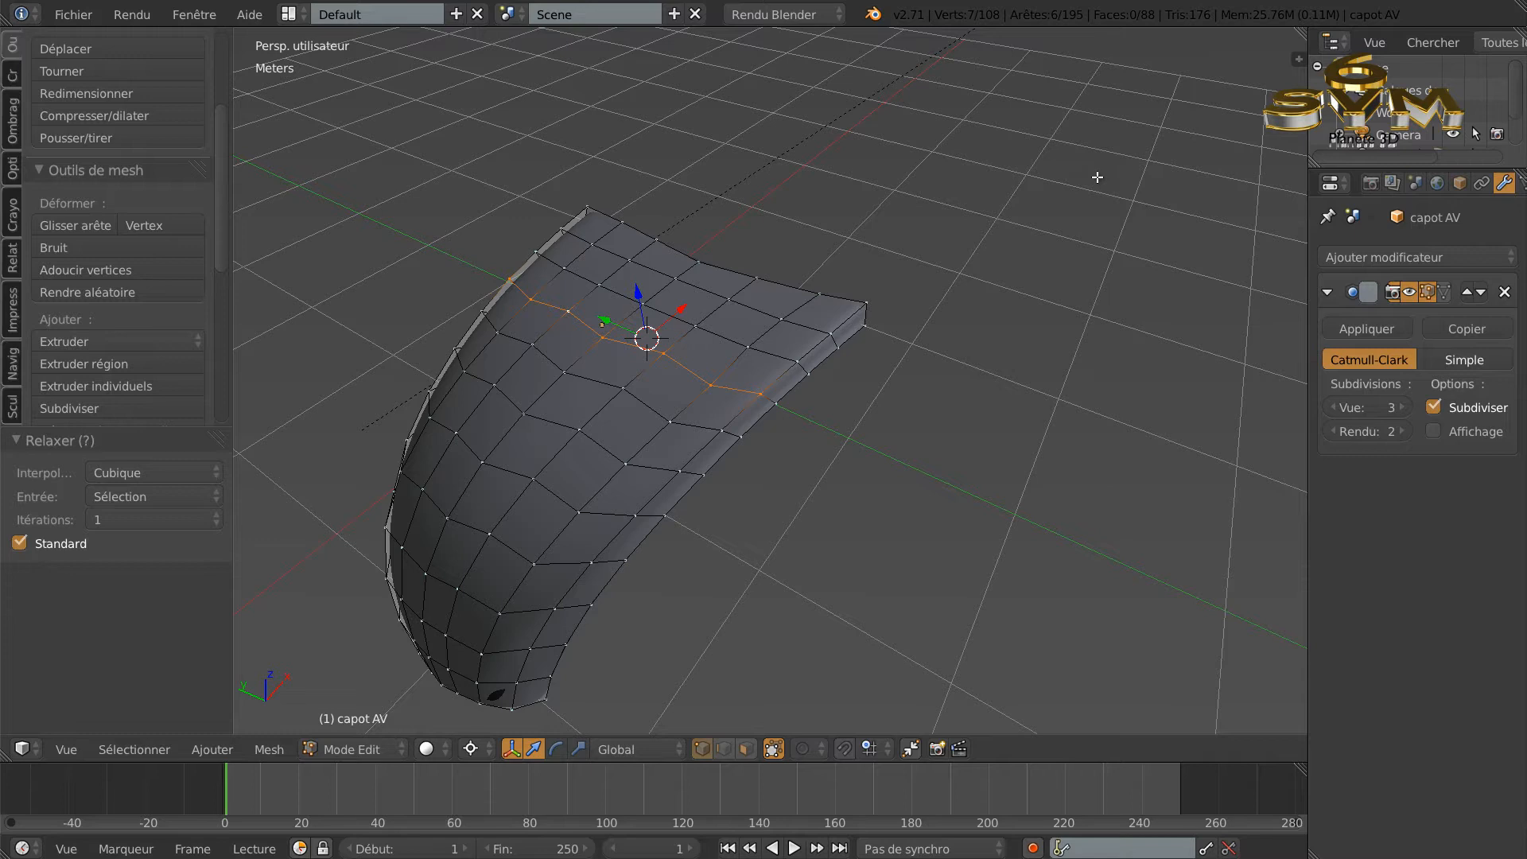
key("w")
mouse_move(1078, 185)
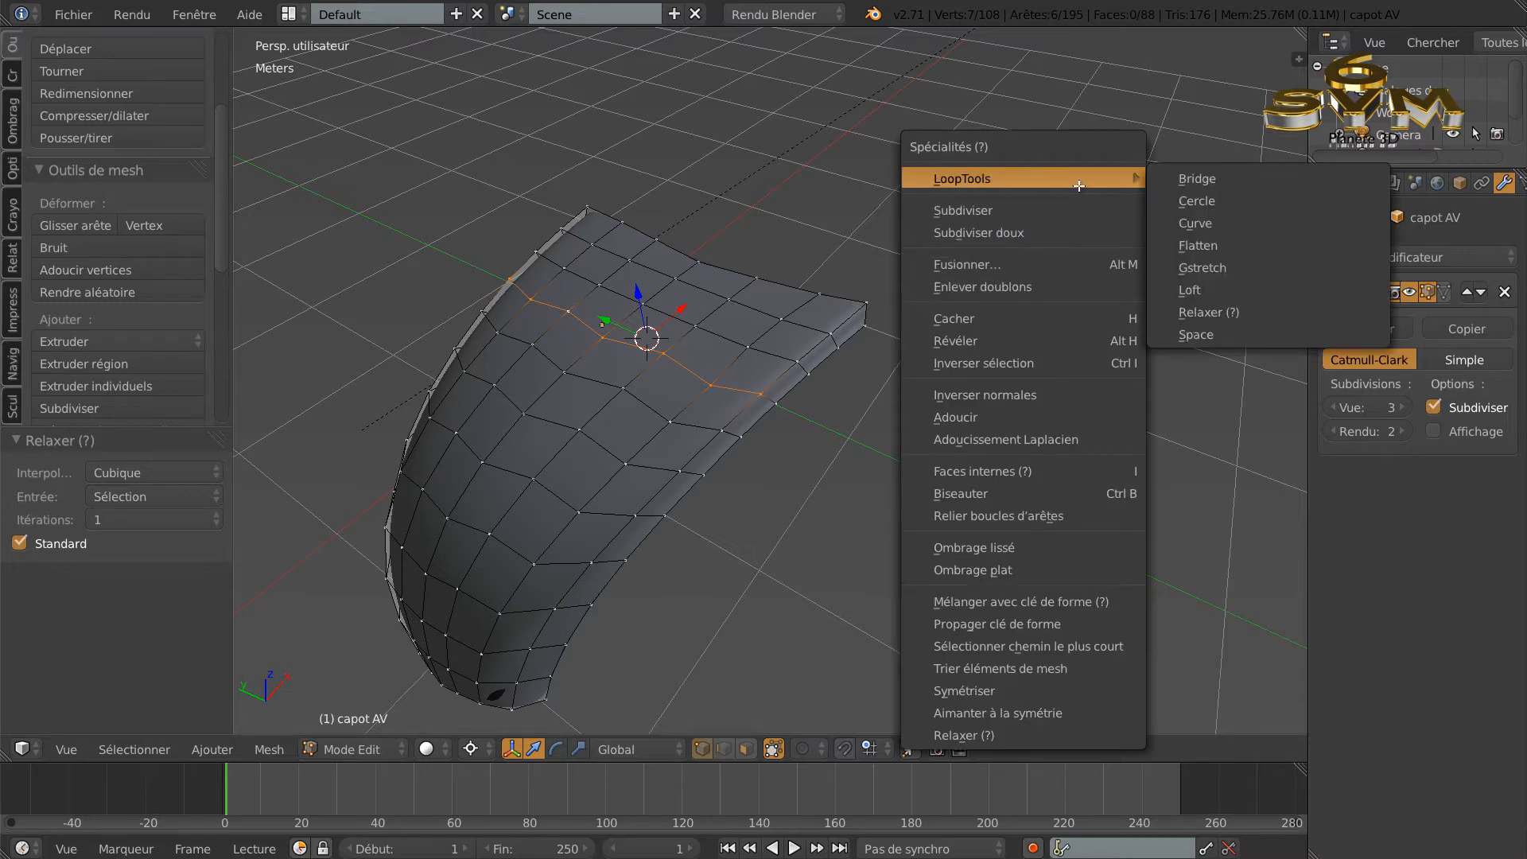
left_click(1207, 313)
Step: Apply LoopTools Relax to the seven vertices of the fifth crosswise row from the hood's rear edge
middle_click_drag(780, 426, 942, 417)
right_click(582, 411)
right_click(643, 412, "shift")
right_click(705, 396, "shift")
right_click(776, 395, "shift")
right_click(838, 380, "shift")
right_click(898, 381, "shift")
right_click(928, 367, "shift")
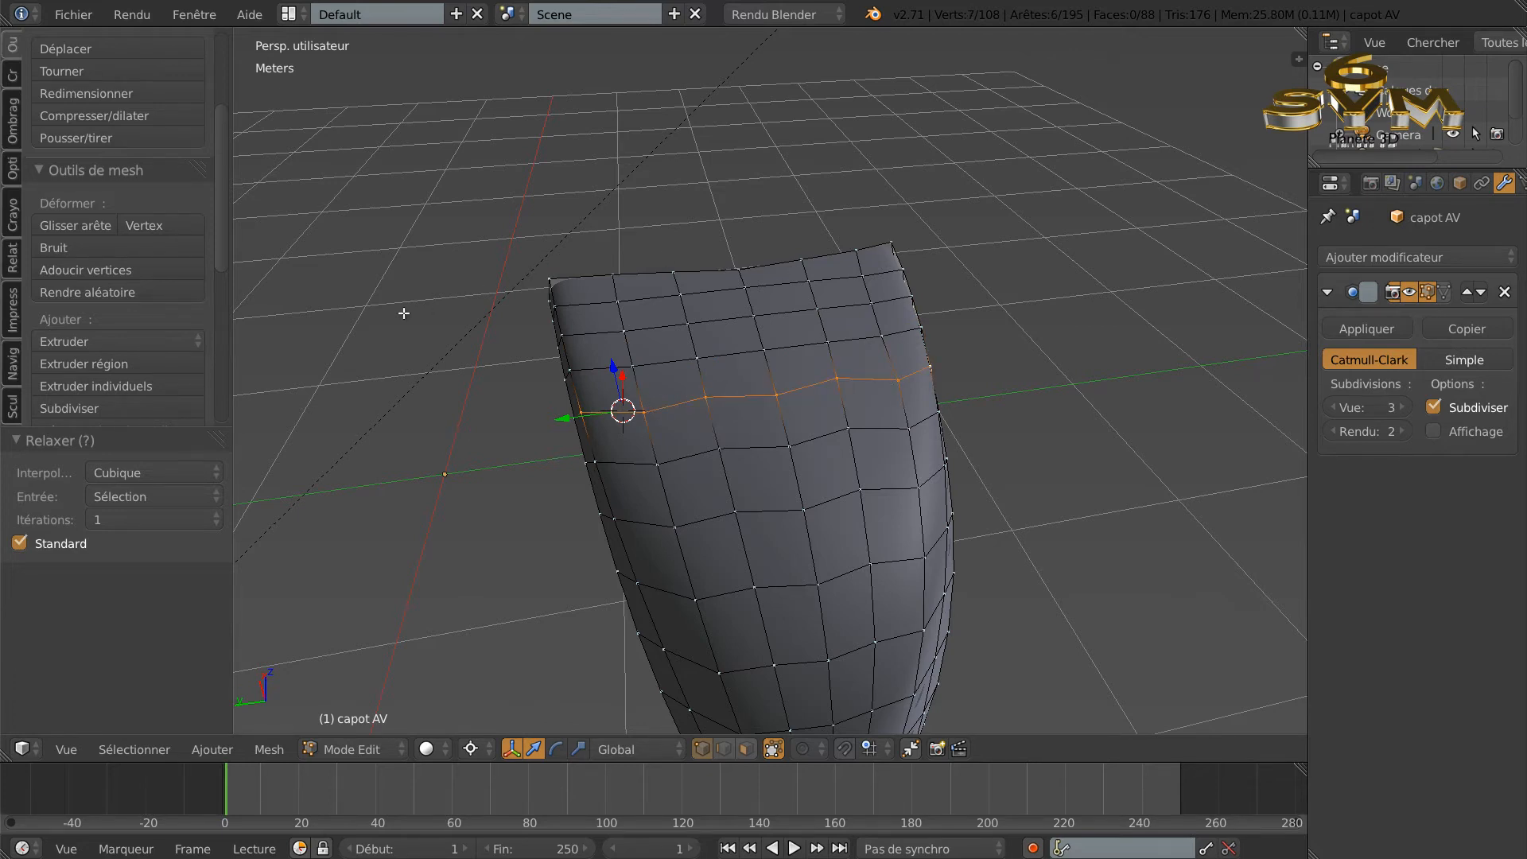
key("w")
mouse_move(338, 241)
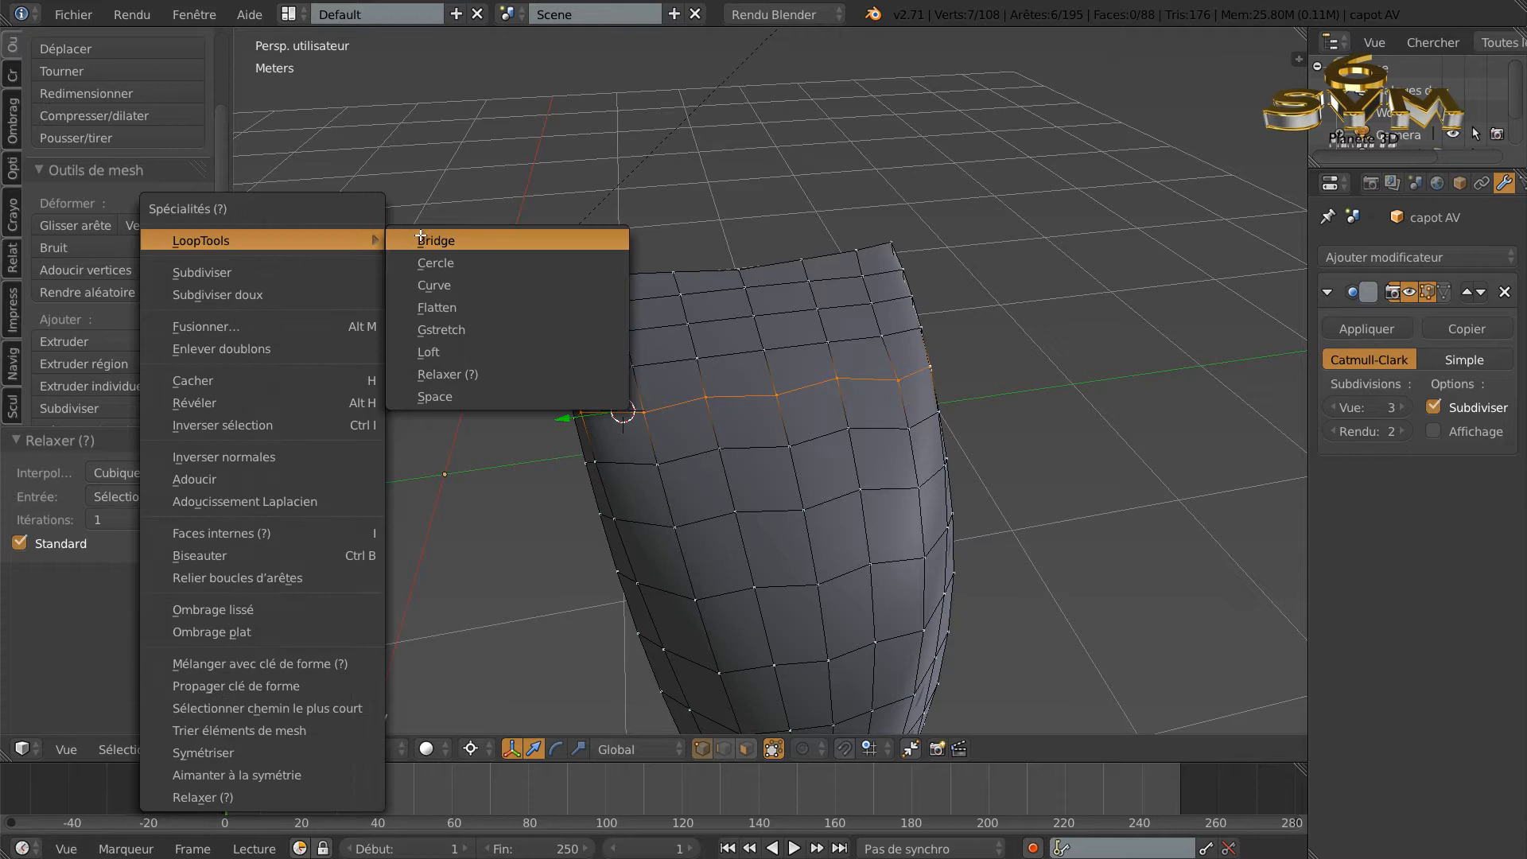
left_click(446, 374)
Step: Select all seven vertices of the sixth crosswise row from the hood's rear edge and apply LoopTools Relax
right_click(608, 475)
key("g")
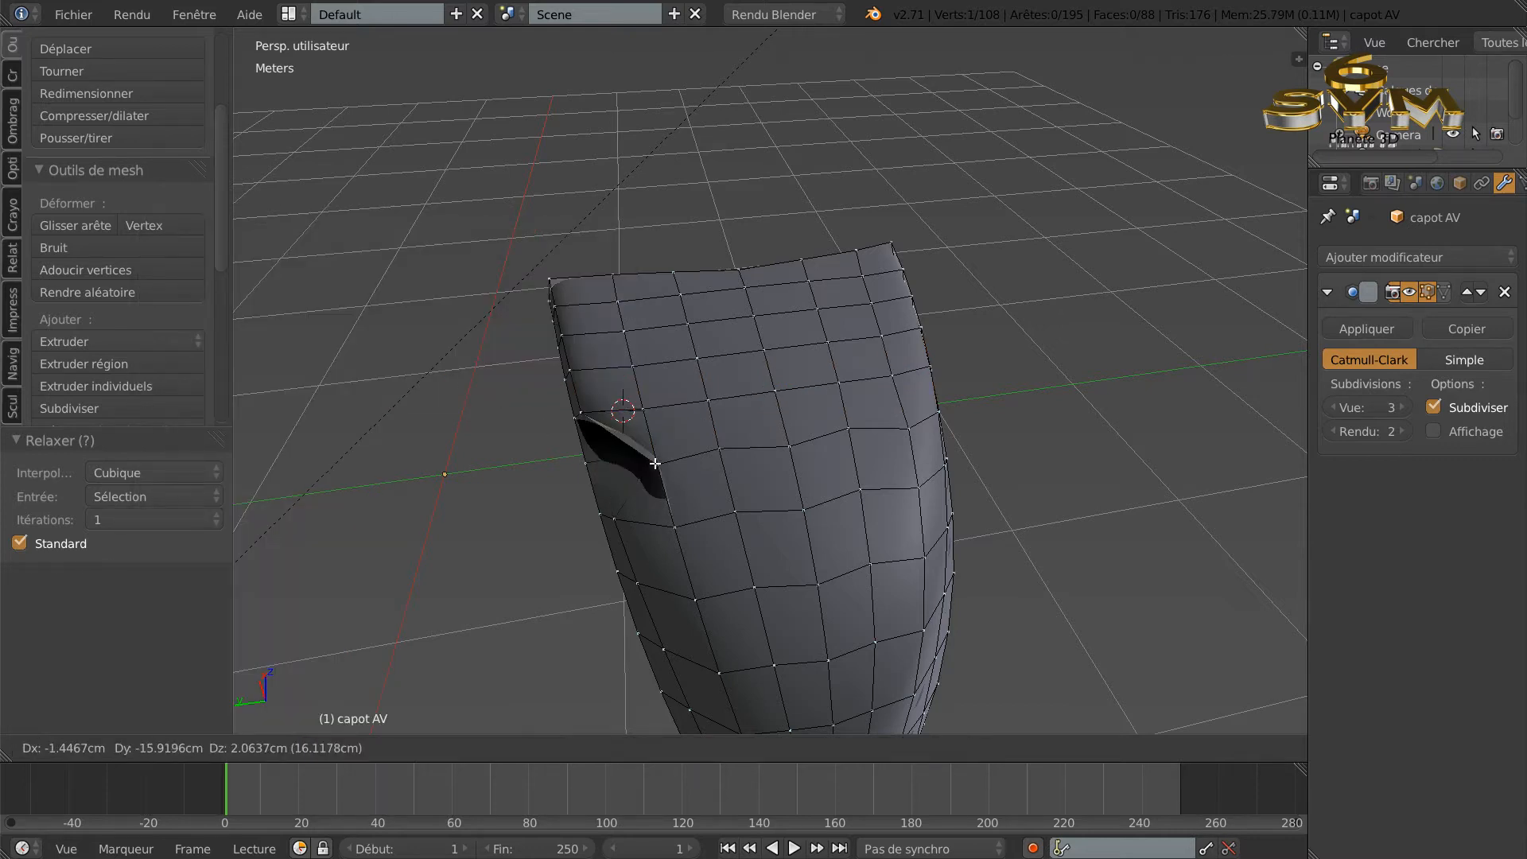
key("Escape")
right_click(692, 465, "shift")
right_click(740, 451, "shift")
right_click(789, 447, "shift")
right_click(844, 433, "shift")
right_click(908, 429, "shift")
right_click(939, 412, "shift")
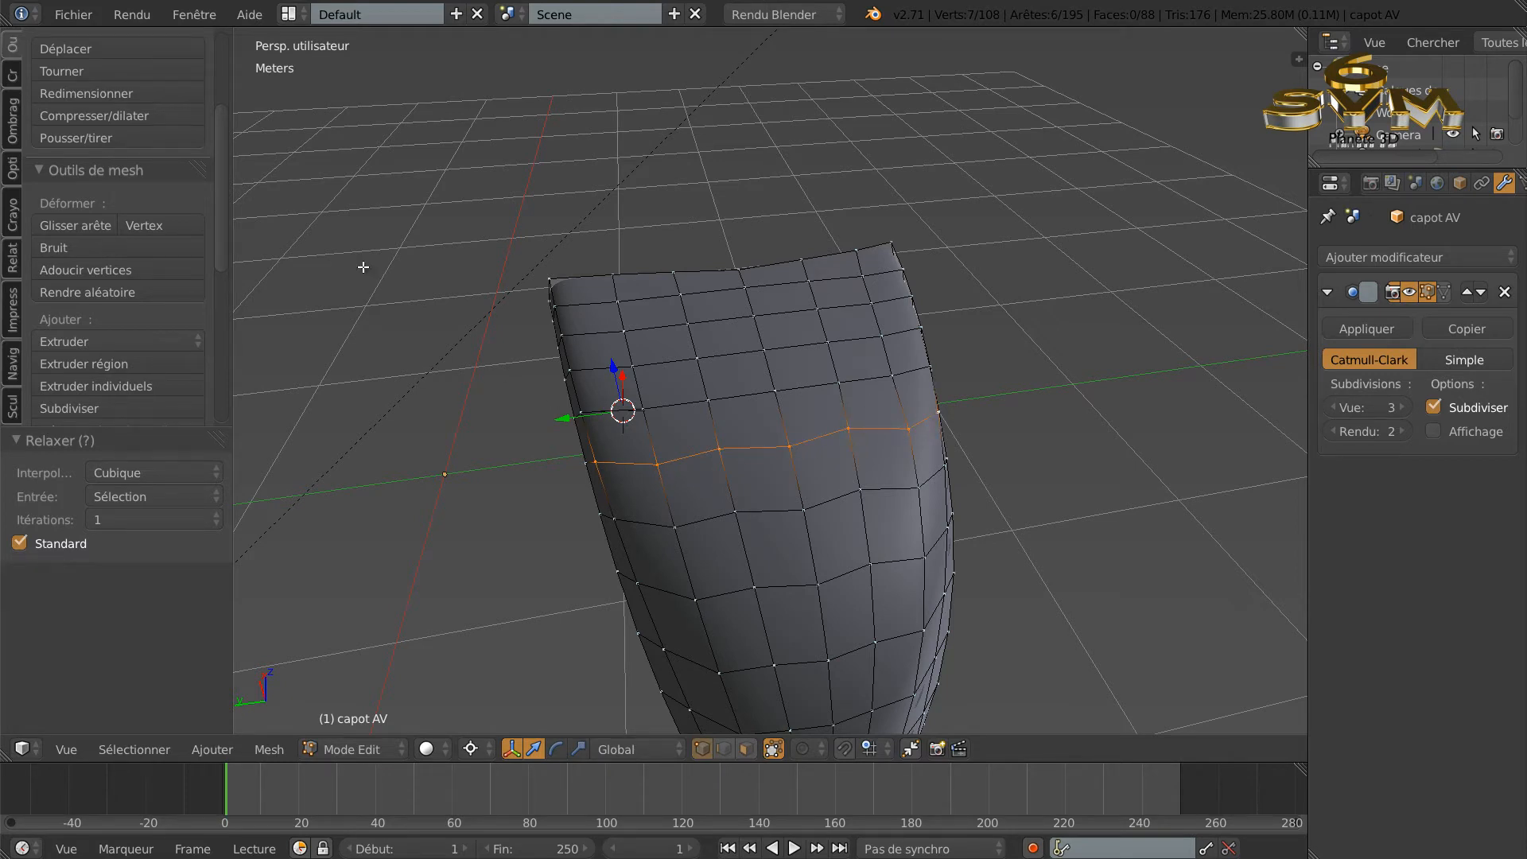
key("w")
mouse_move(364, 268)
left_click(470, 405)
Step: Straighten the seventh crosswise vertex row from the hood's rear edge by selecting its seven vertices and applying LoopTools Relax
middle_click_drag(801, 506, 787, 441)
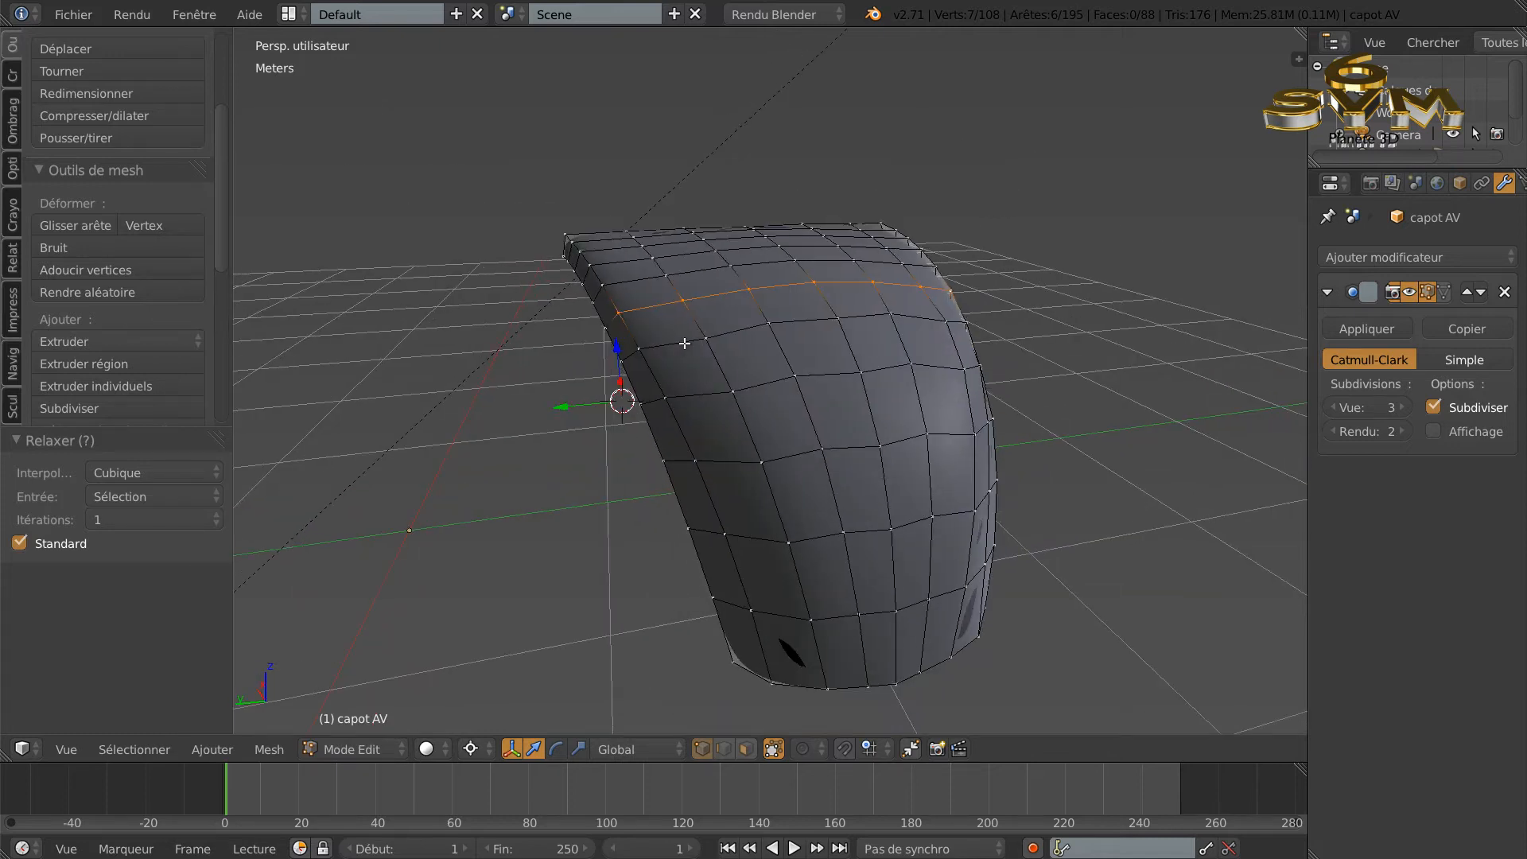
right_click(657, 352)
right_click(713, 337, "shift")
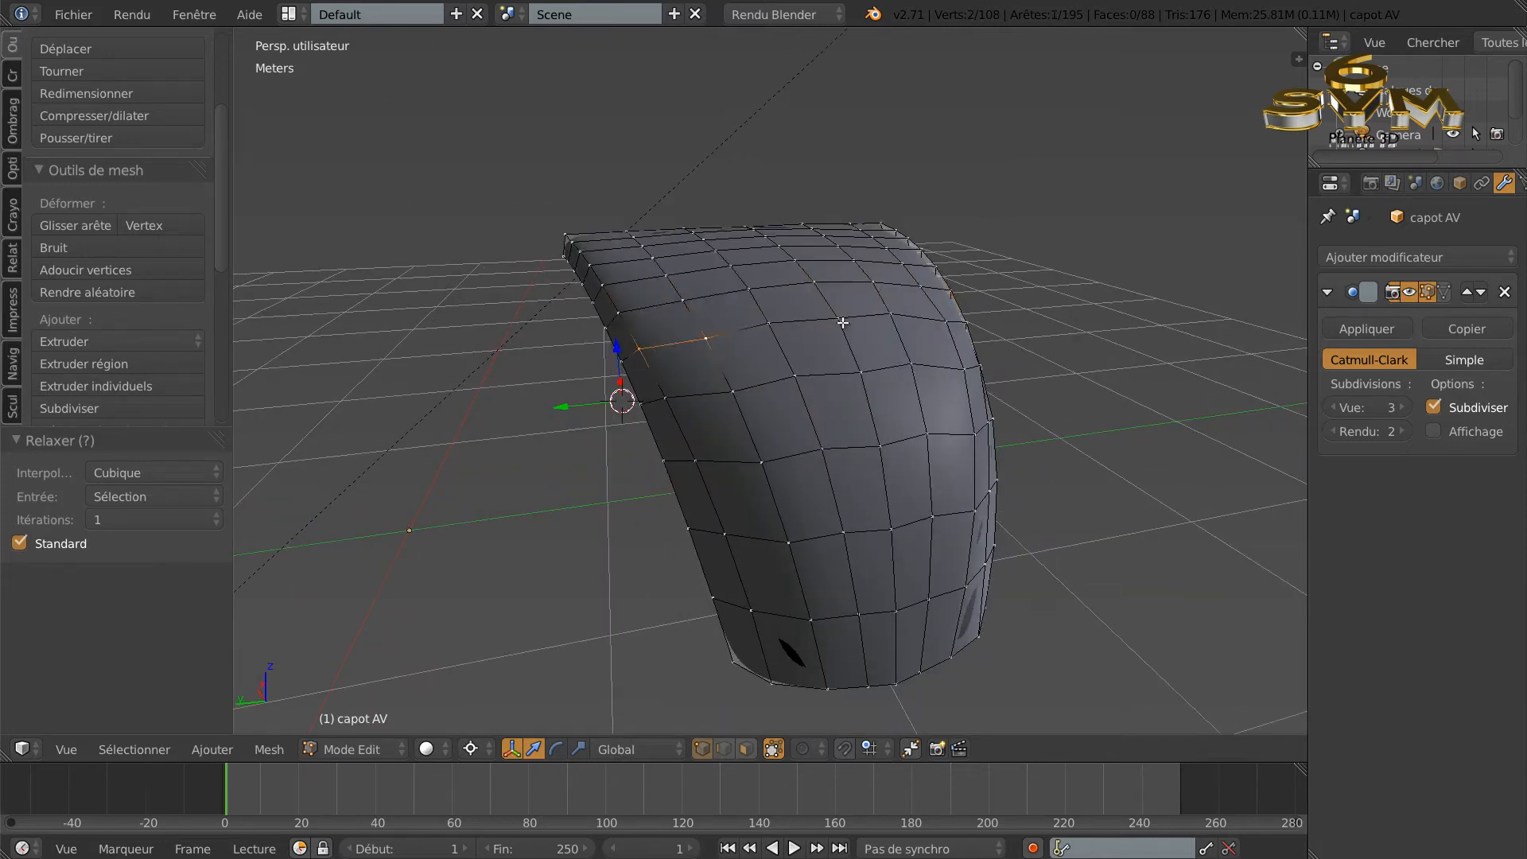
right_click(770, 323, "shift")
right_click(837, 318, "shift")
right_click(890, 313, "shift")
right_click(946, 321, "shift")
middle_click_drag(904, 399, 793, 433)
right_click(779, 428, "shift")
key("w")
mouse_move(1120, 250)
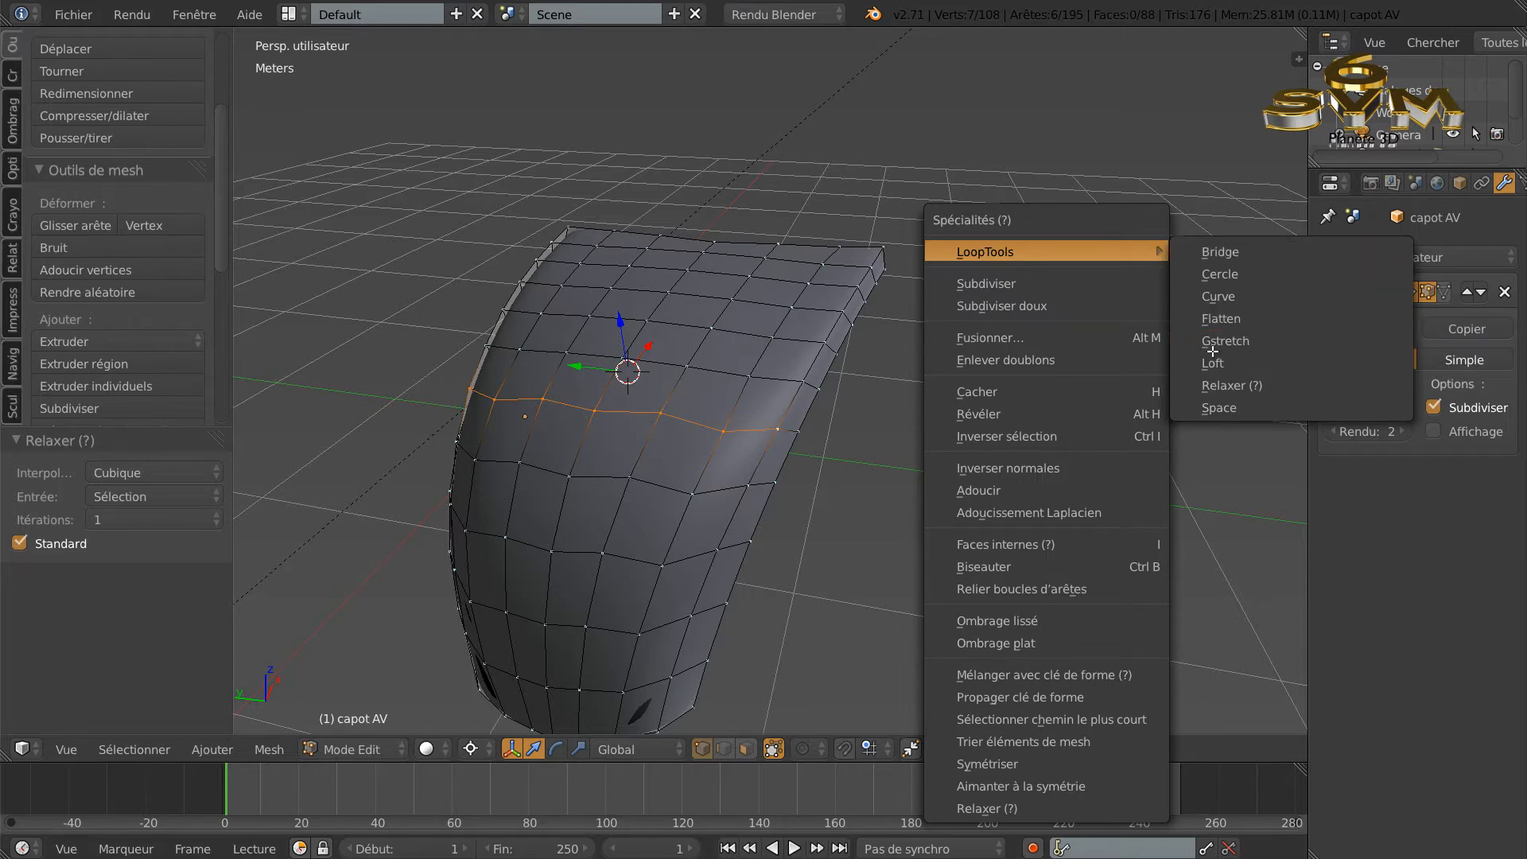
left_click(1196, 385)
Step: Select the eighth crosswise row of seven vertices from the hood's rear edge and relax it with LoopTools
right_click(749, 484)
right_click(693, 491, "shift")
right_click(627, 477, "shift")
right_click(570, 477, "shift")
right_click(528, 463, "shift")
middle_click_drag(528, 463, 723, 428)
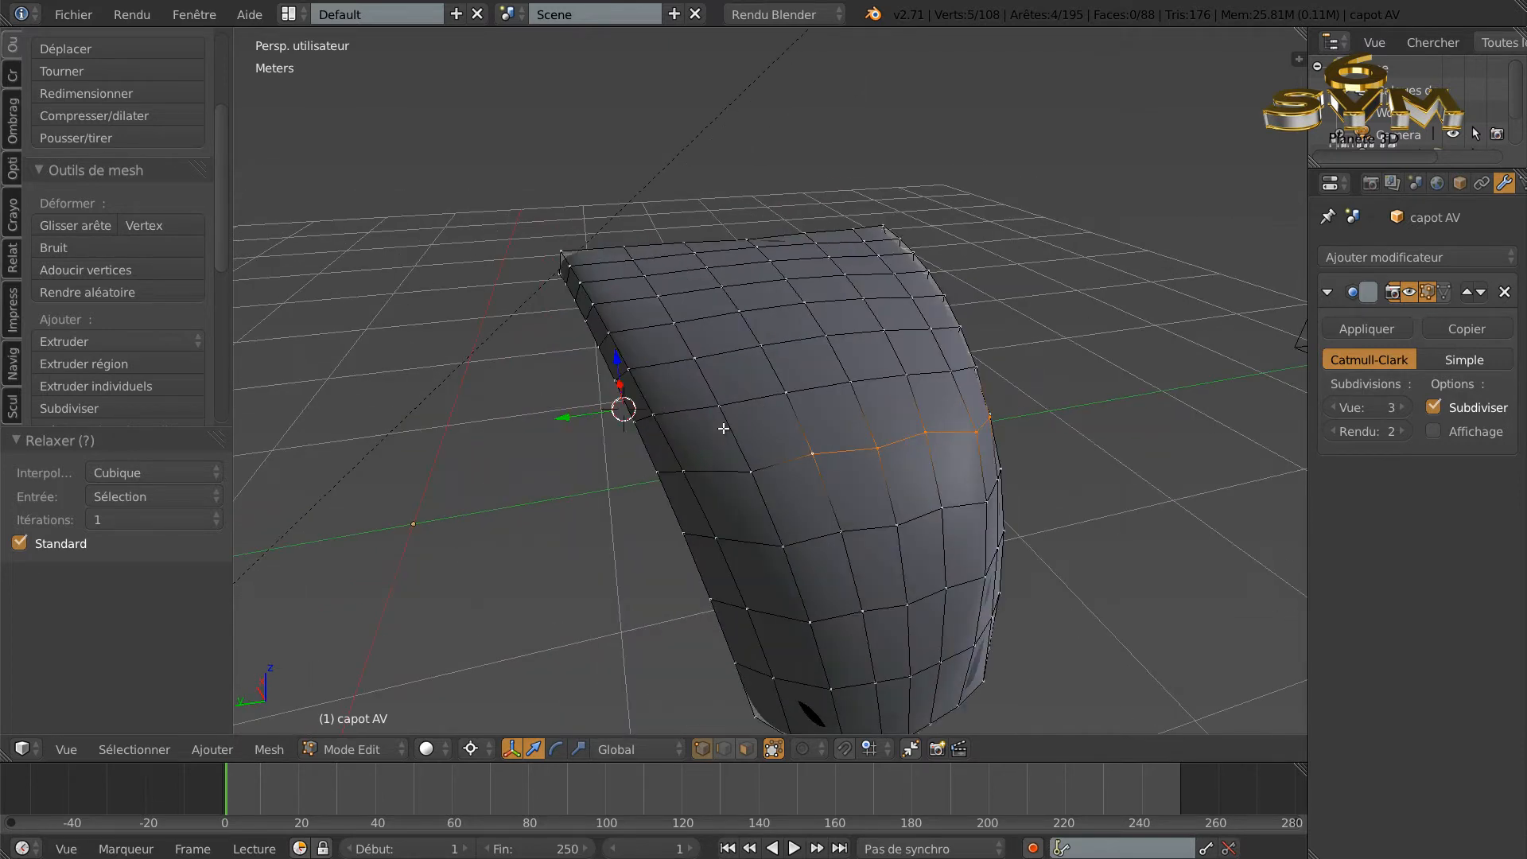
right_click(747, 469, "shift")
right_click(685, 470, "shift")
key("w")
mouse_move(398, 284)
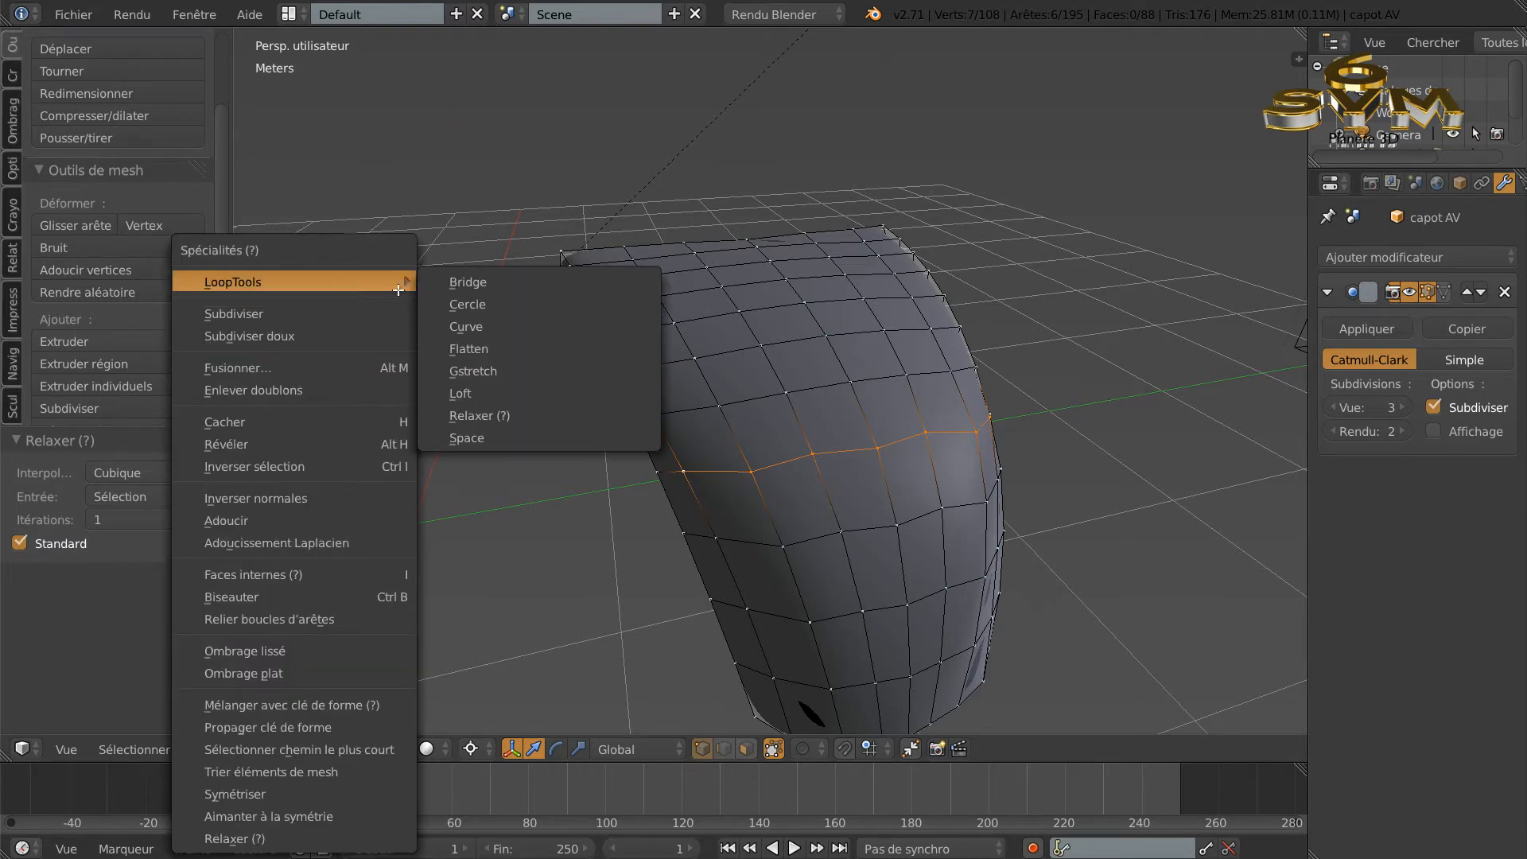
left_click(457, 417)
Step: Select the seven vertices of the ninth crosswise row from the hood's rear edge and apply LoopTools Relax
left_click(716, 538)
left_click(783, 546, "shift")
left_click(841, 531, "shift")
left_click(896, 525, "shift")
left_click(936, 512, "shift")
left_click(989, 502, "shift")
middle_click_drag(1100, 493, 1044, 496)
left_click(772, 526, "shift")
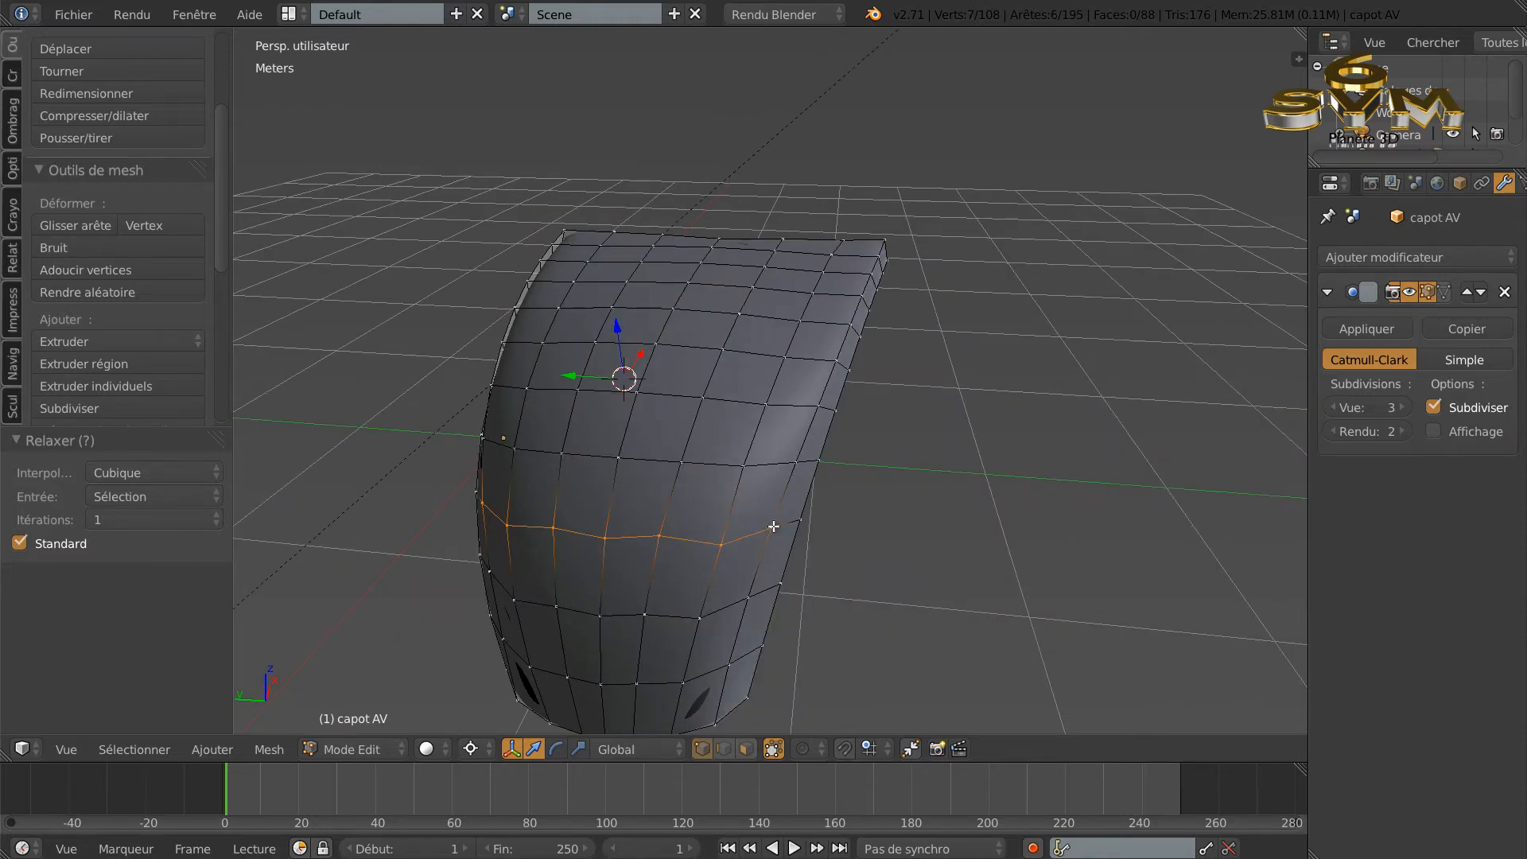
key("w")
mouse_move(1075, 286)
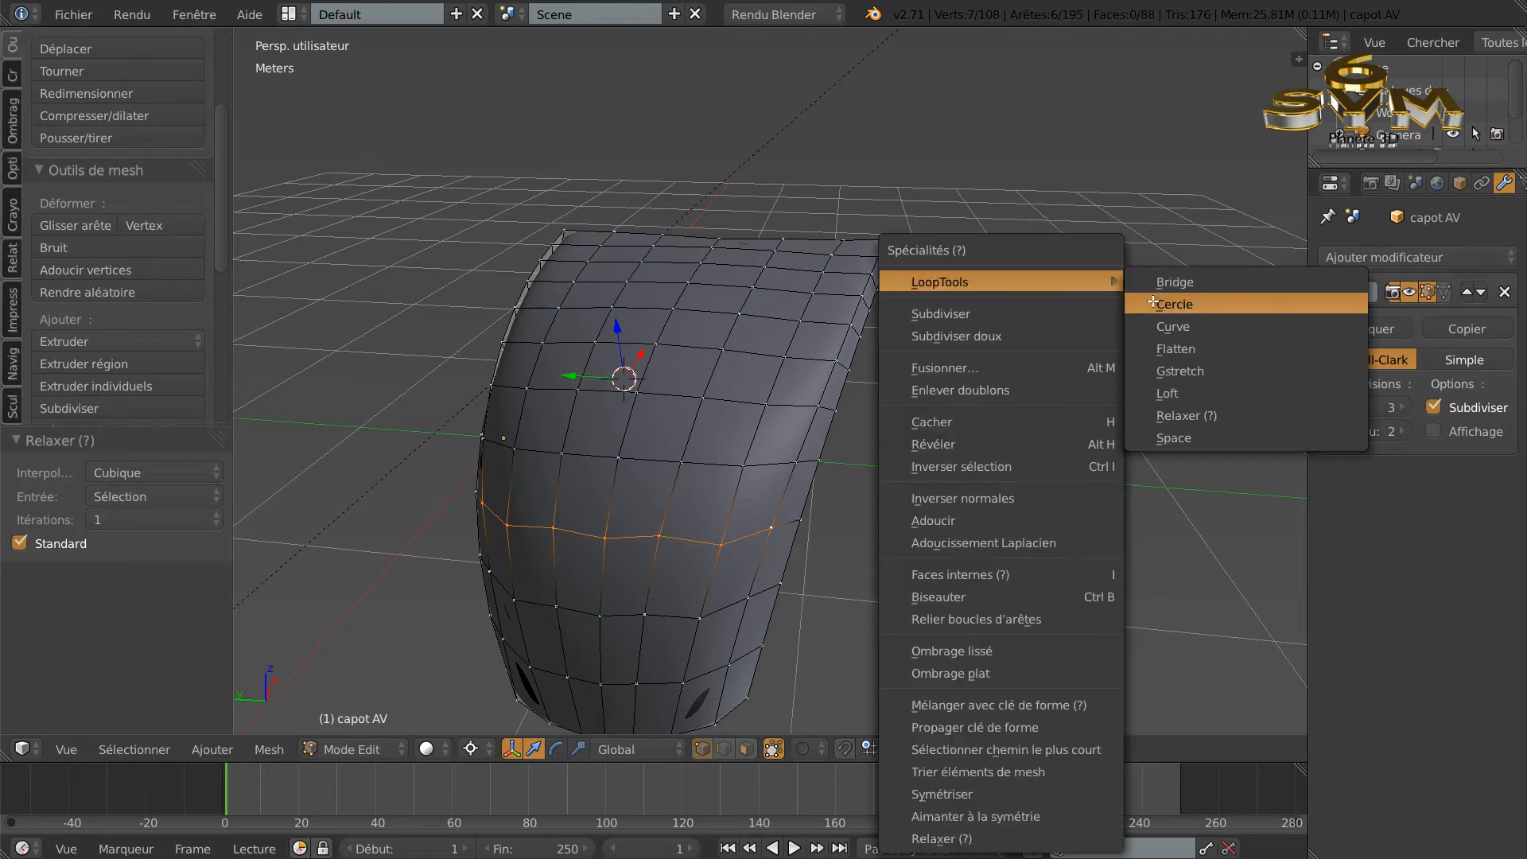
left_click(1178, 415)
Step: Relax the tenth crosswise row from the hood's rear edge with LoopTools after selecting its seven vertices
left_click(747, 596)
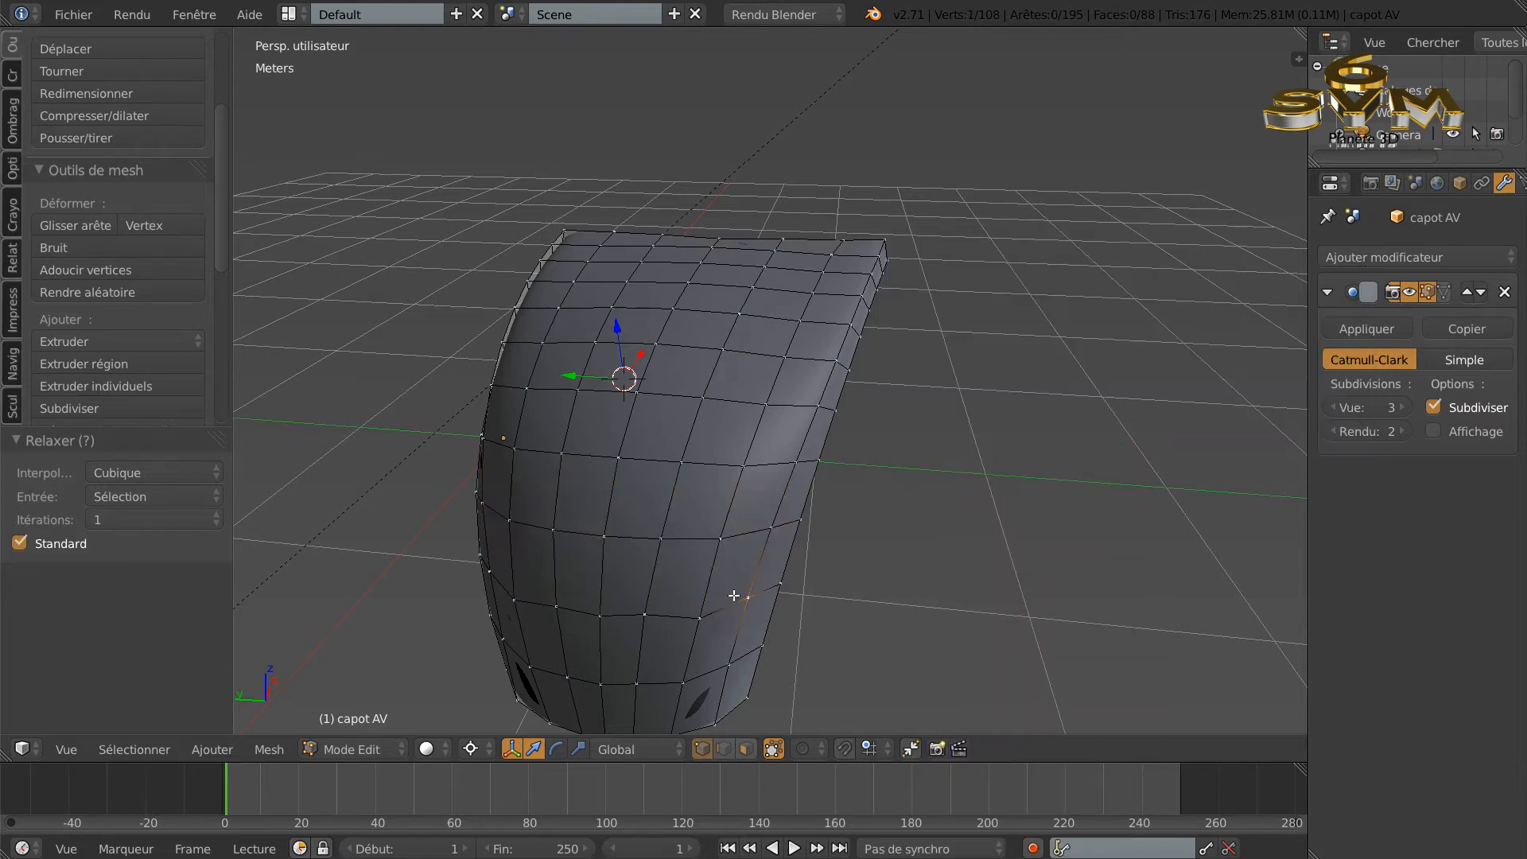
left_click(700, 617, "shift")
left_click(644, 614, "shift")
left_click(600, 614, "shift")
left_click(555, 606, "shift")
left_click(515, 600, "shift")
middle_click_drag(702, 549, 756, 606)
left_click(748, 606, "shift")
key("w")
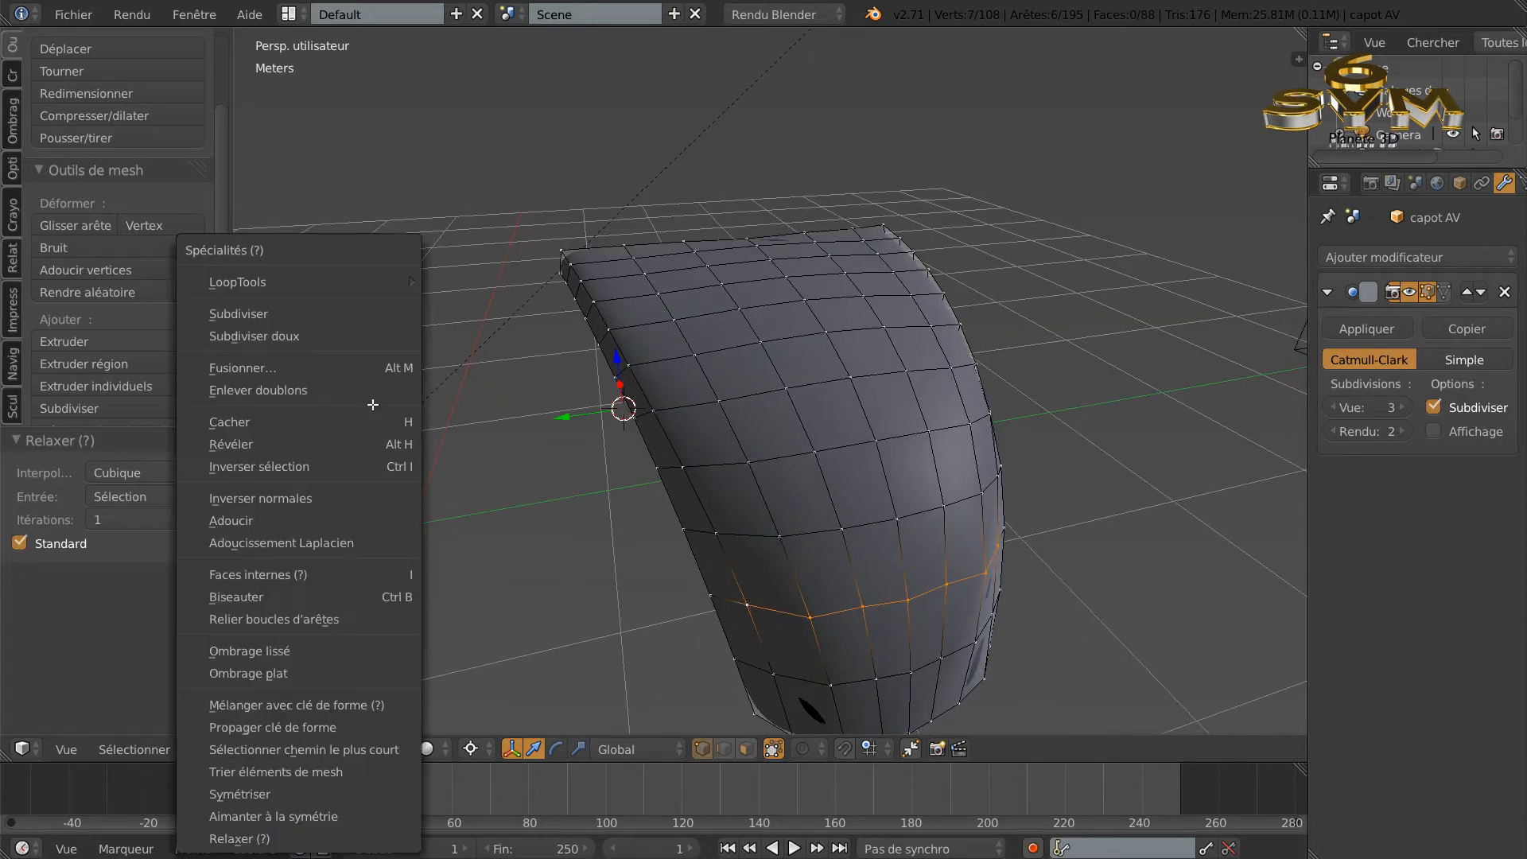
mouse_move(299, 281)
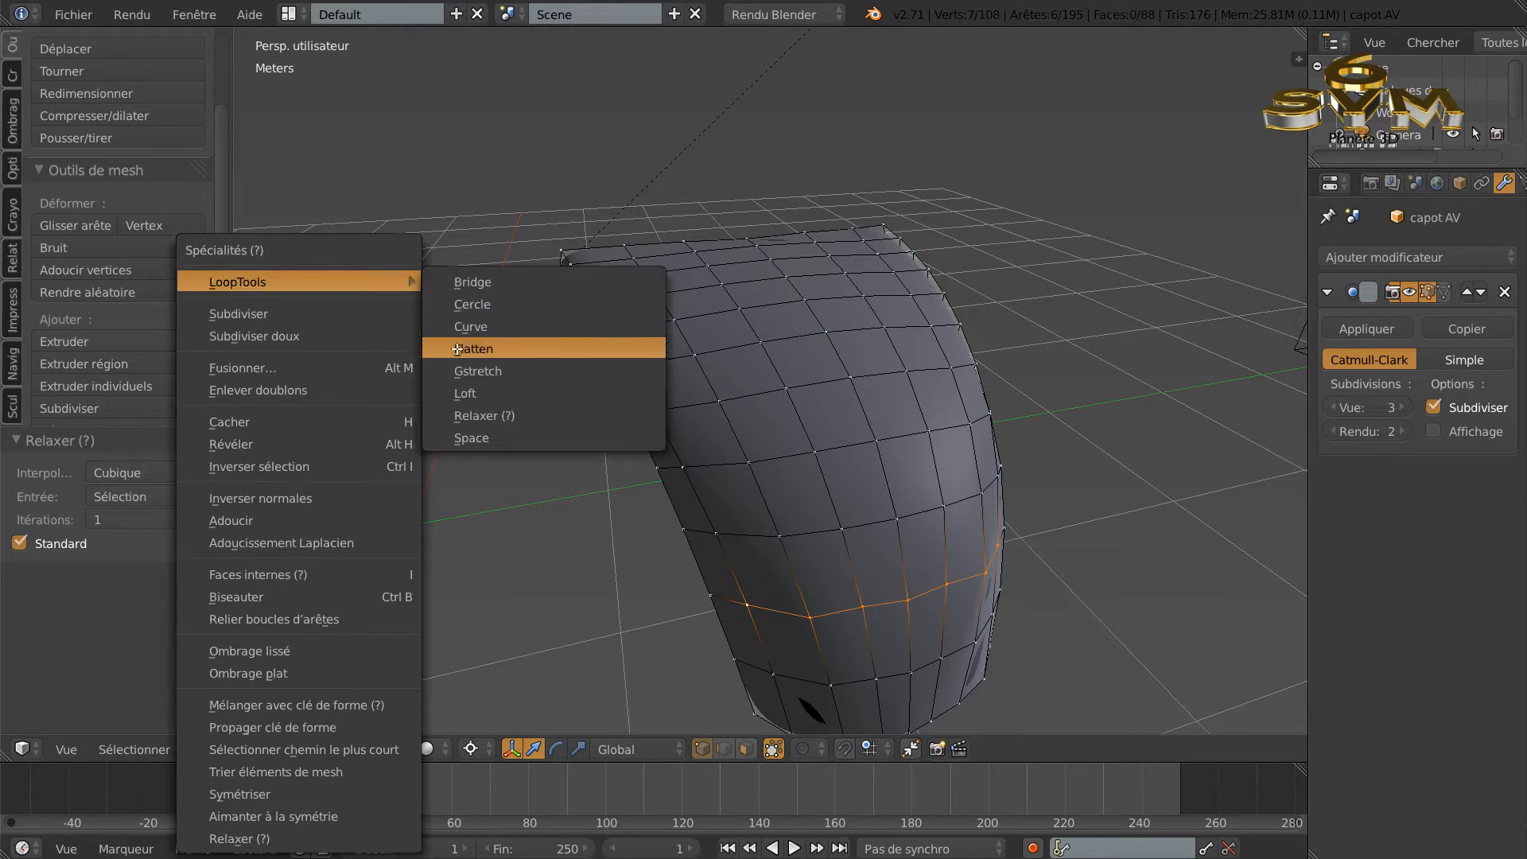
left_click(459, 420)
Step: Smooth the eleventh crosswise row, just behind the hood's front edge, by selecting its seven vertices and applying LoopTools Relax
left_click(771, 674)
left_click(831, 683, "shift")
left_click(876, 678, "shift")
left_click(910, 673, "shift")
left_click(941, 658, "shift")
left_click(972, 640, "shift")
middle_click_drag(972, 640, 893, 586)
left_click(671, 582, "shift")
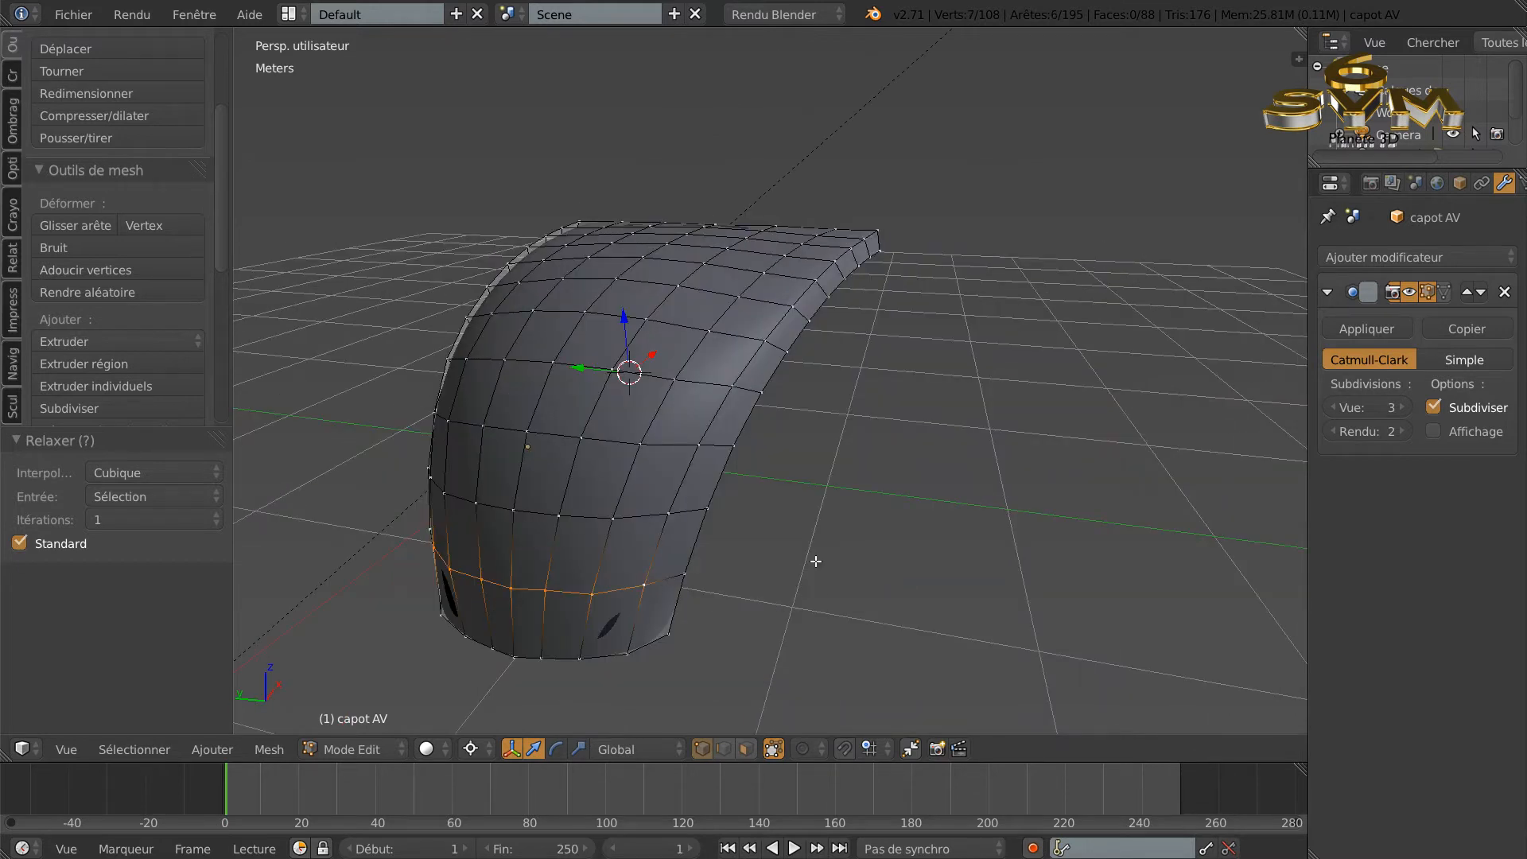
key("w")
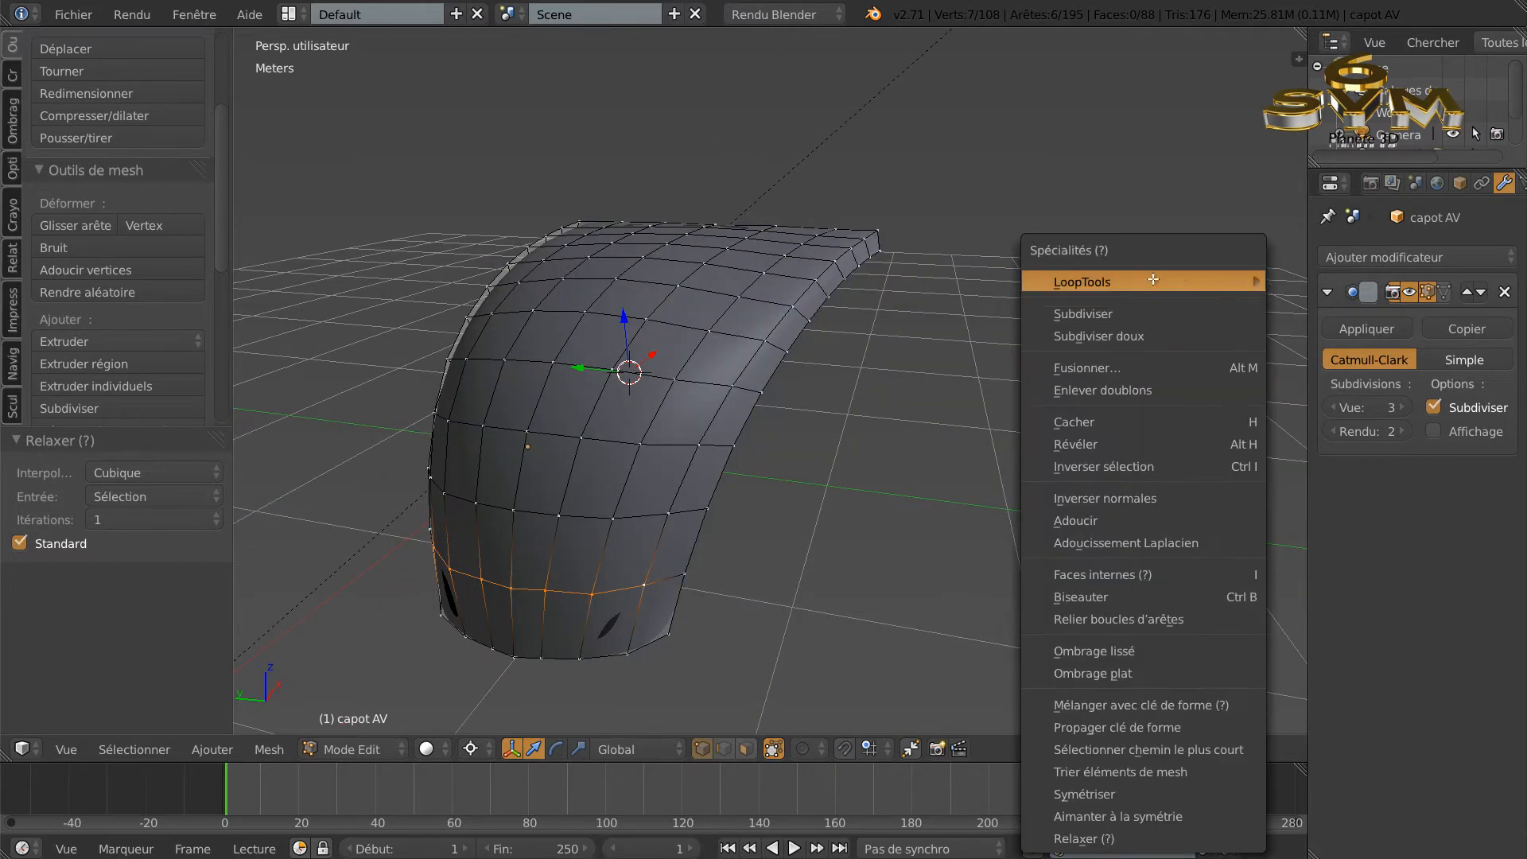
mouse_move(1220, 282)
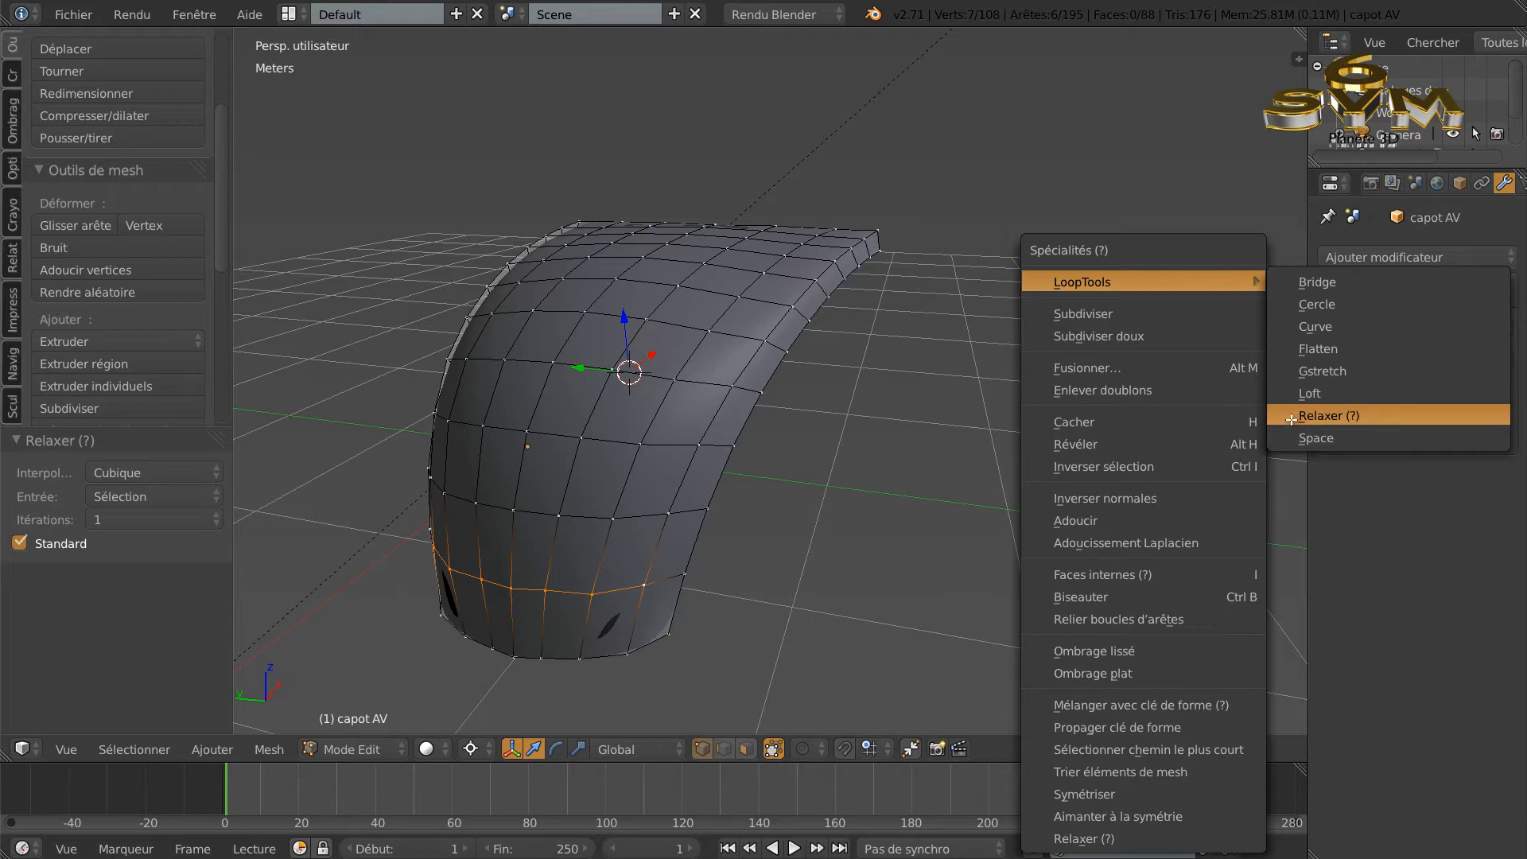
left_click(1328, 415)
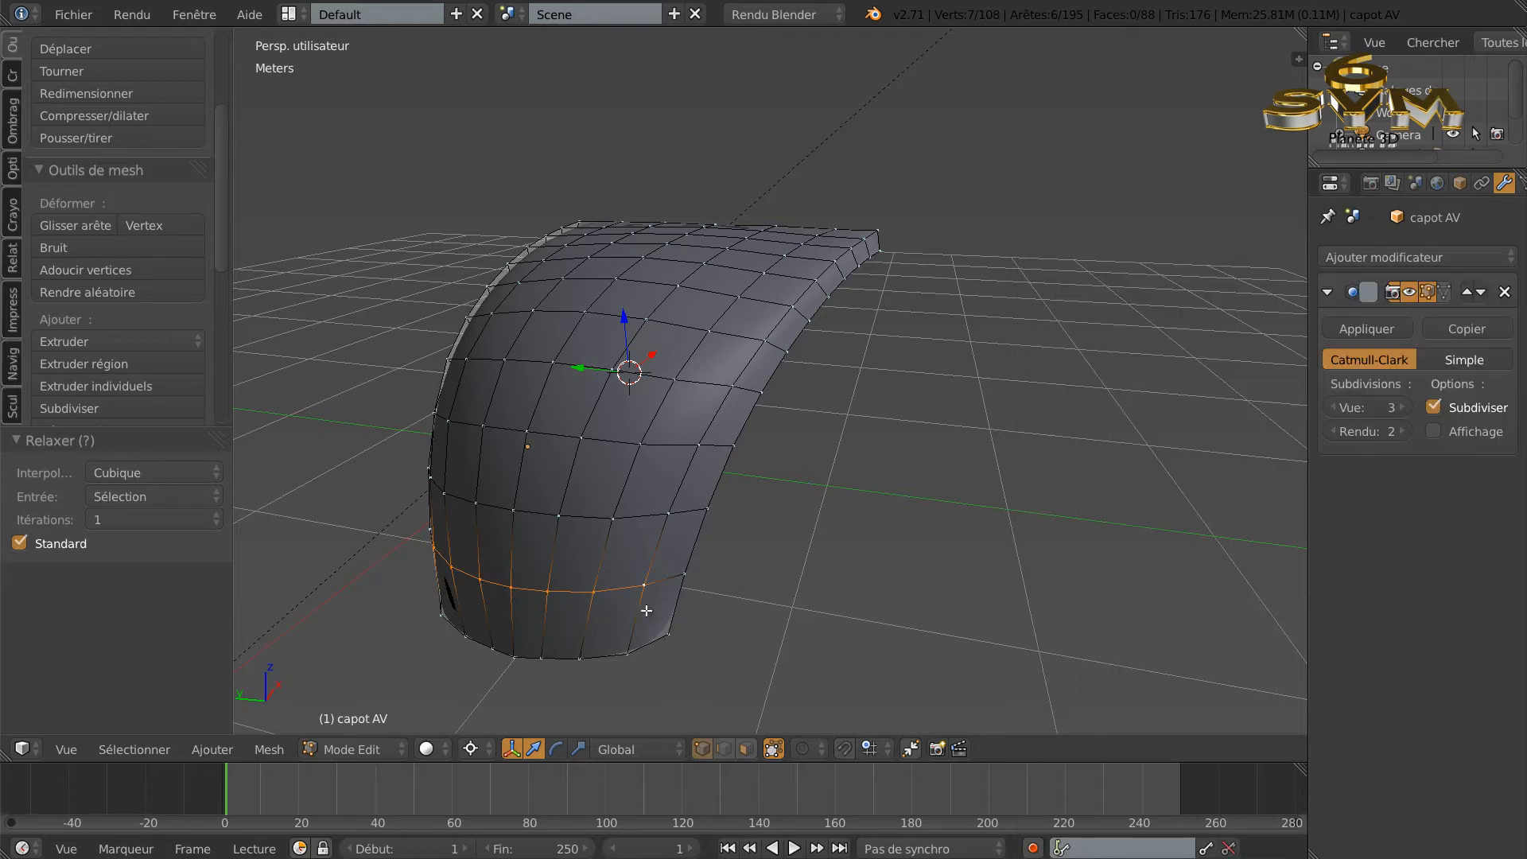
Step: Select seven vertices along the hood's front boundary edge and apply LoopTools Relax
right_click(628, 654)
right_click(579, 659, "shift")
right_click(541, 658, "shift")
right_click(511, 659, "shift")
right_click(491, 649, "shift")
middle_click_drag(589, 632, 644, 633)
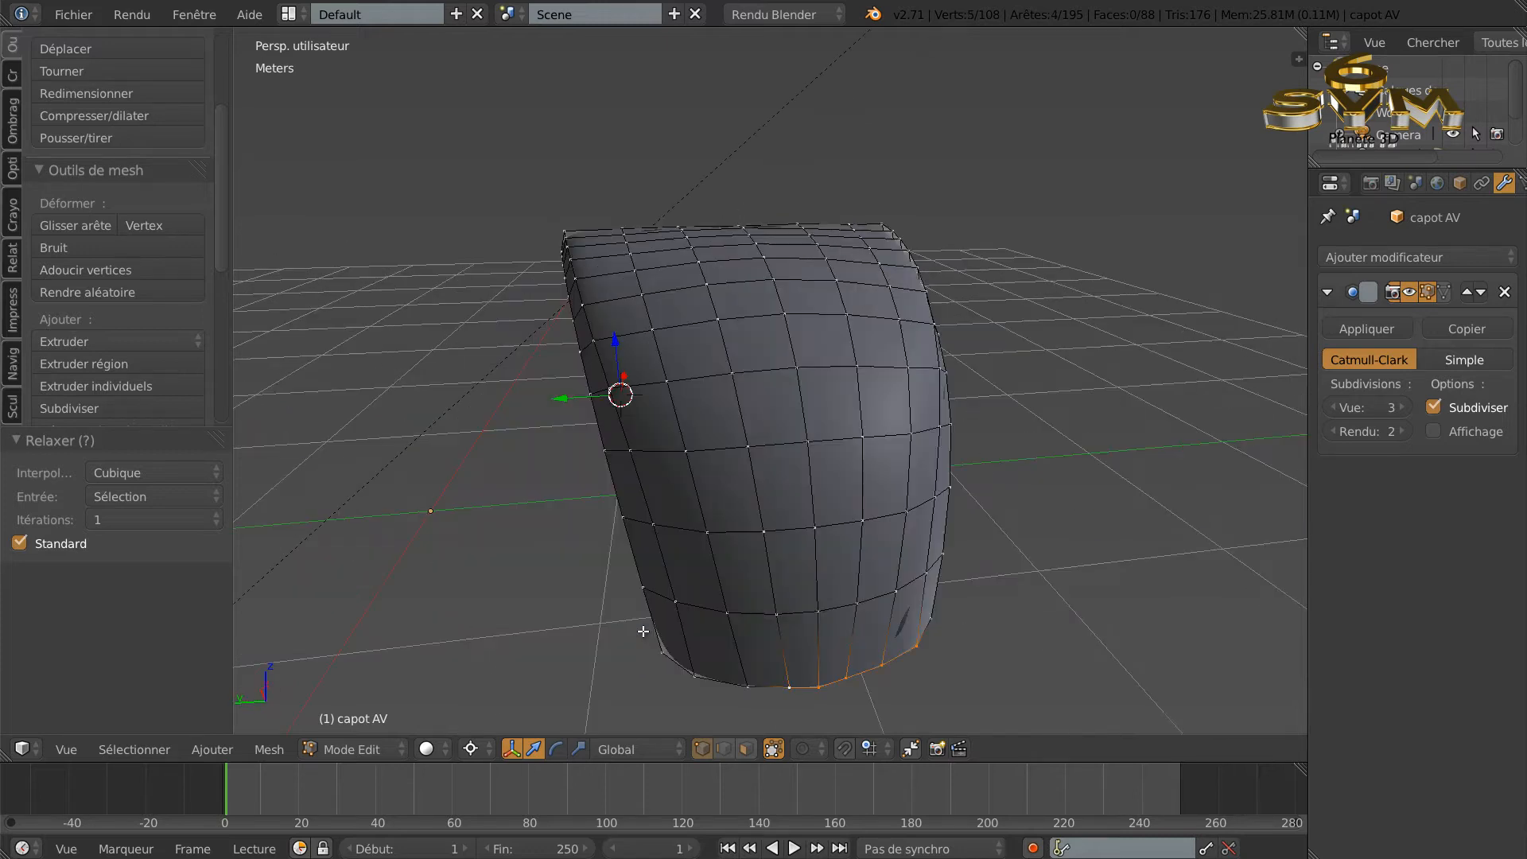
right_click(744, 684, "shift")
right_click(696, 675, "shift")
key("w")
mouse_move(310, 282)
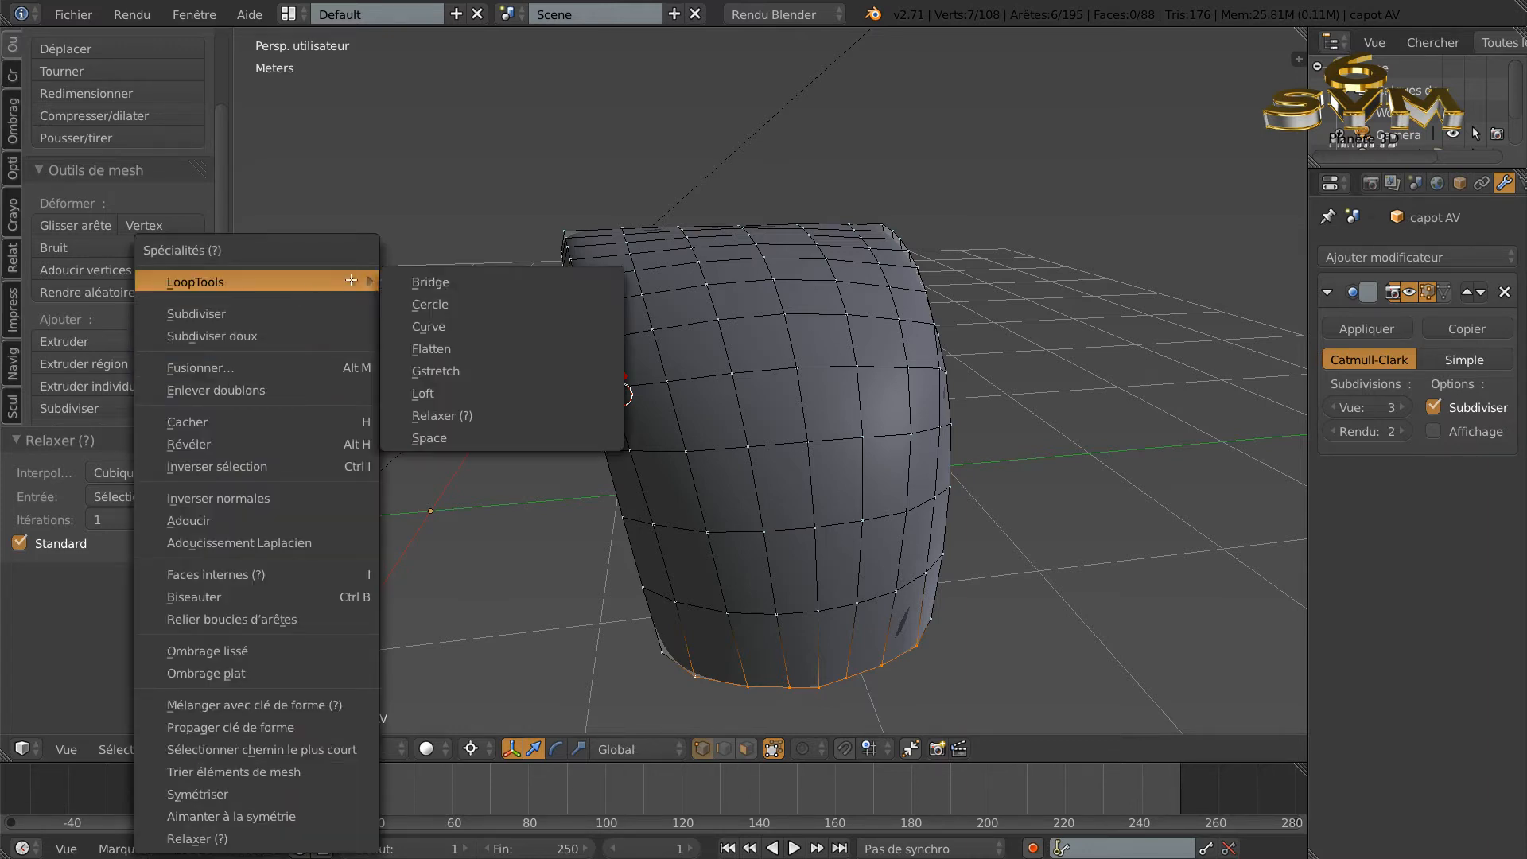
left_click(449, 414)
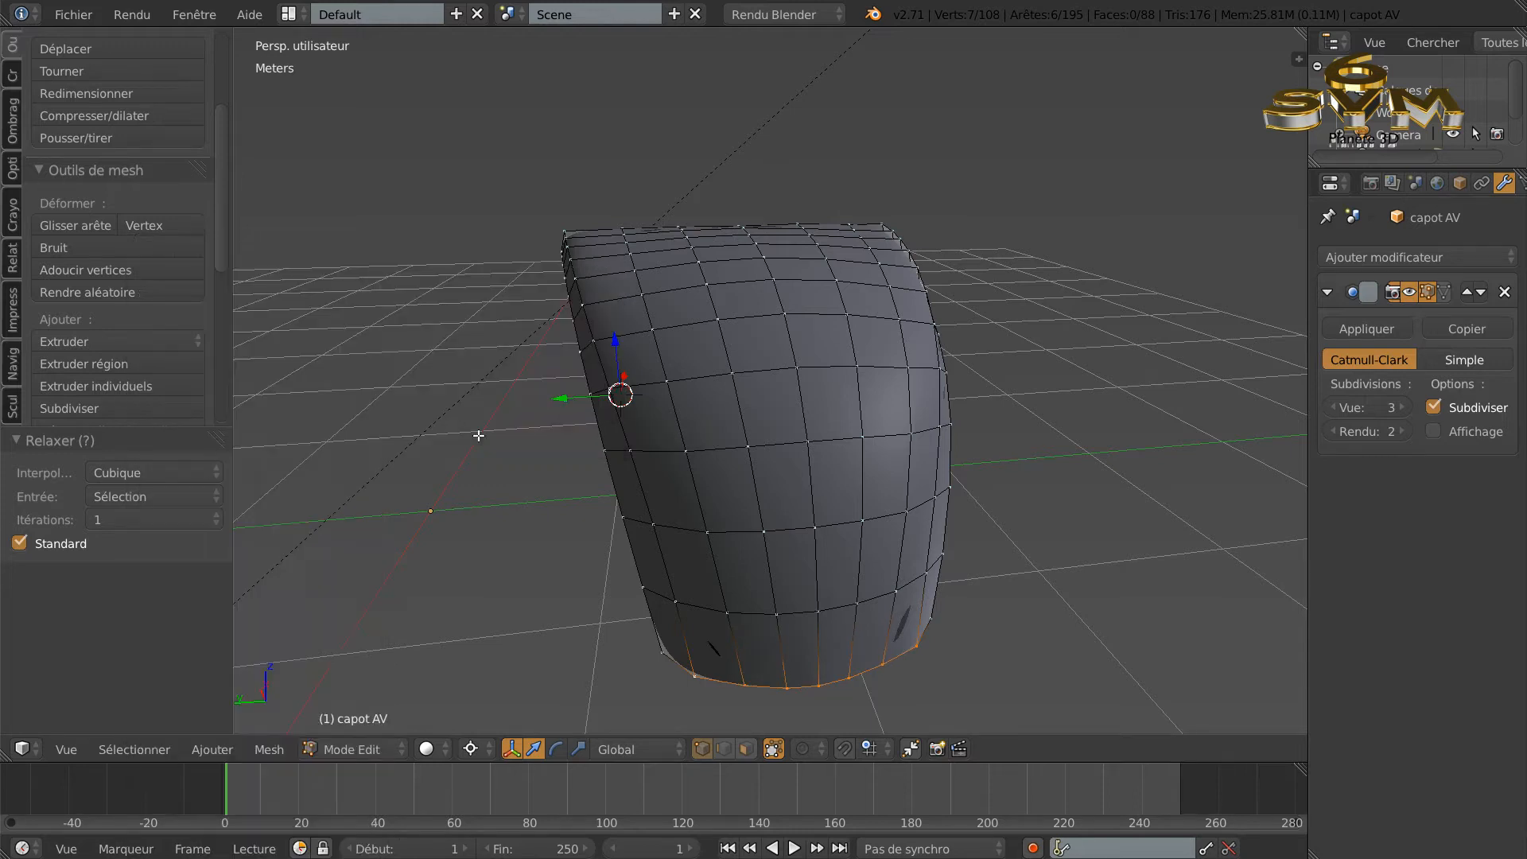
Step: Examine the relaxed hood in Object and Edit Mode, in perspective and from above against the car blueprint
middle_click_drag(1066, 644, 1045, 583, "shift")
middle_click_drag(990, 659, 974, 666)
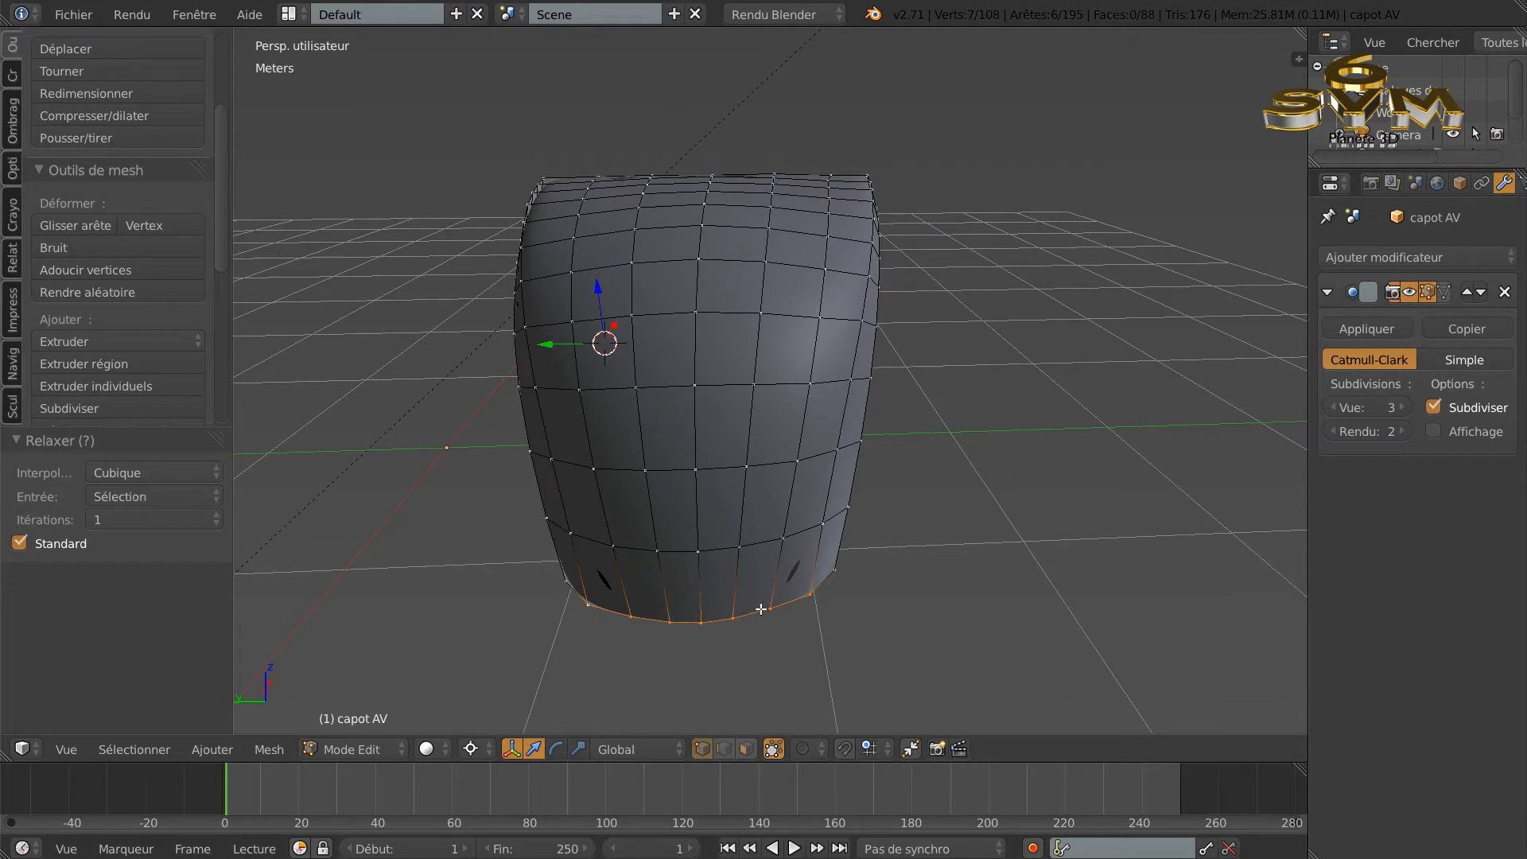
middle_click_drag(934, 626, 976, 625)
key("Tab")
middle_click_drag(975, 572, 904, 494)
key("Tab")
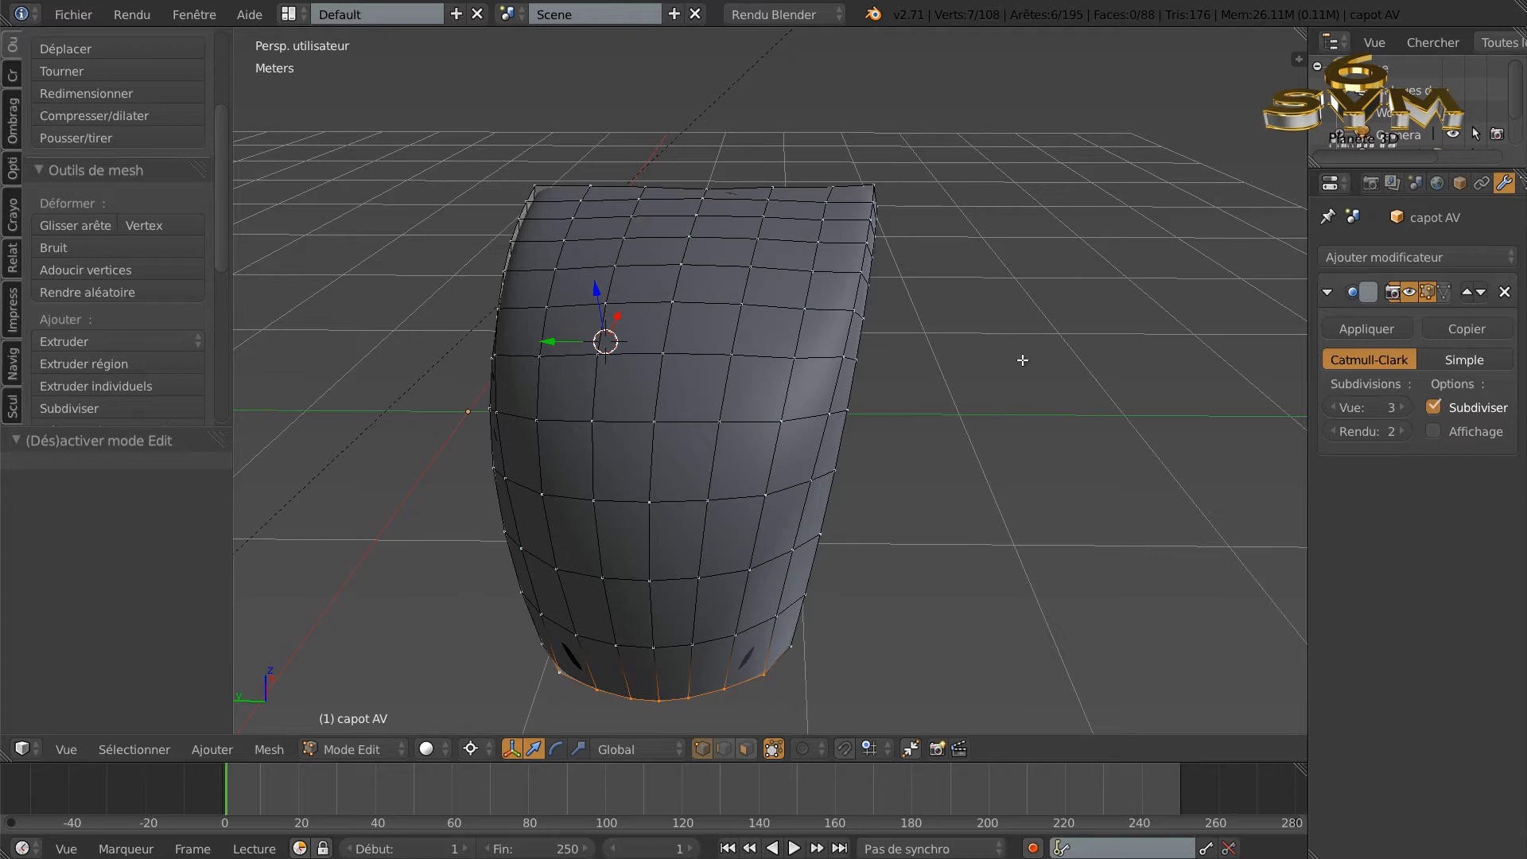
key("KP_7")
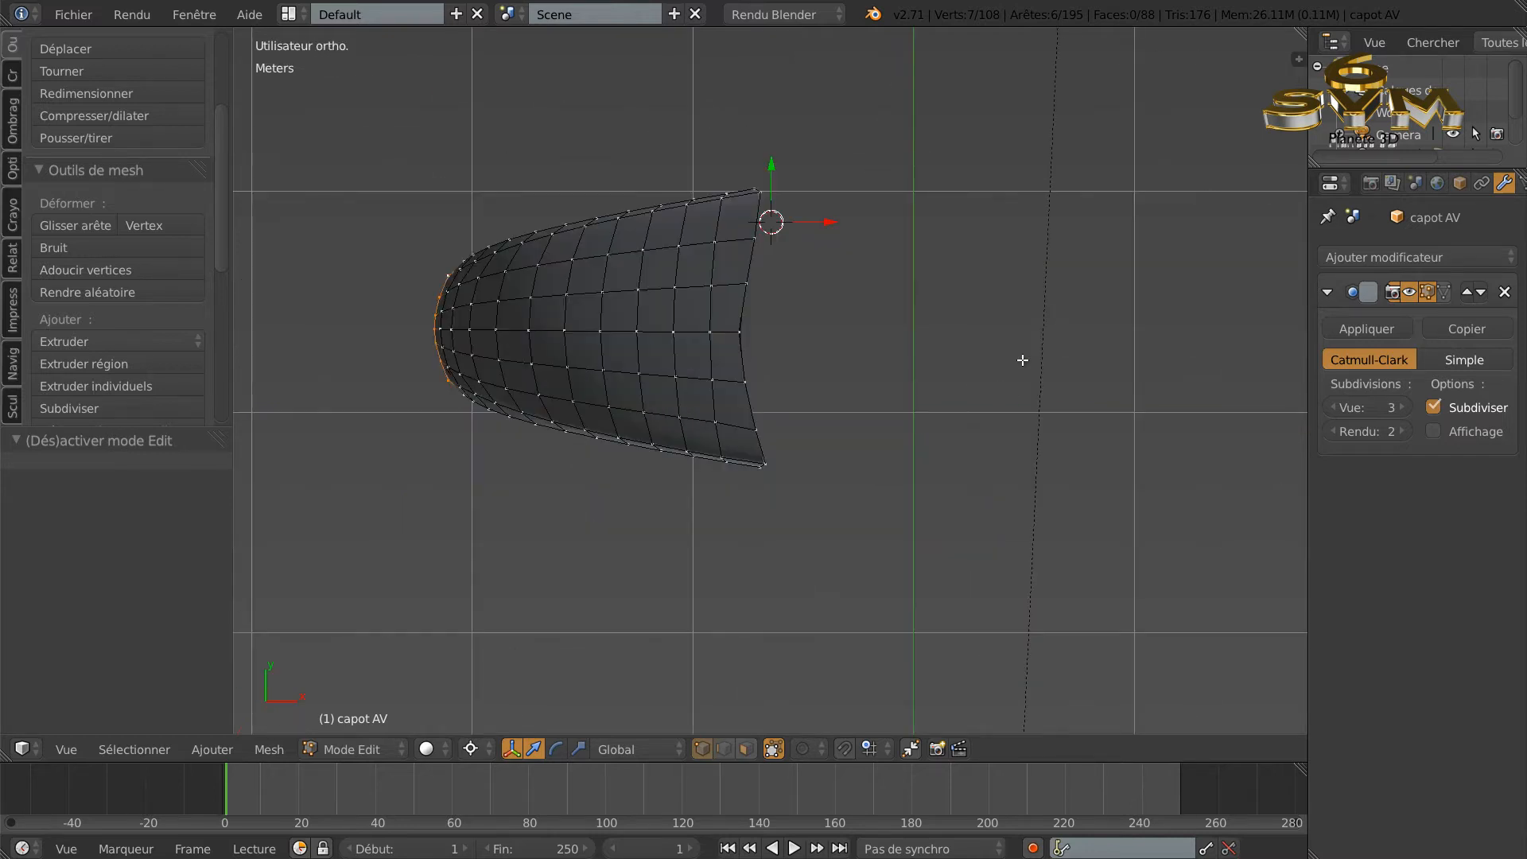
key("KP_7")
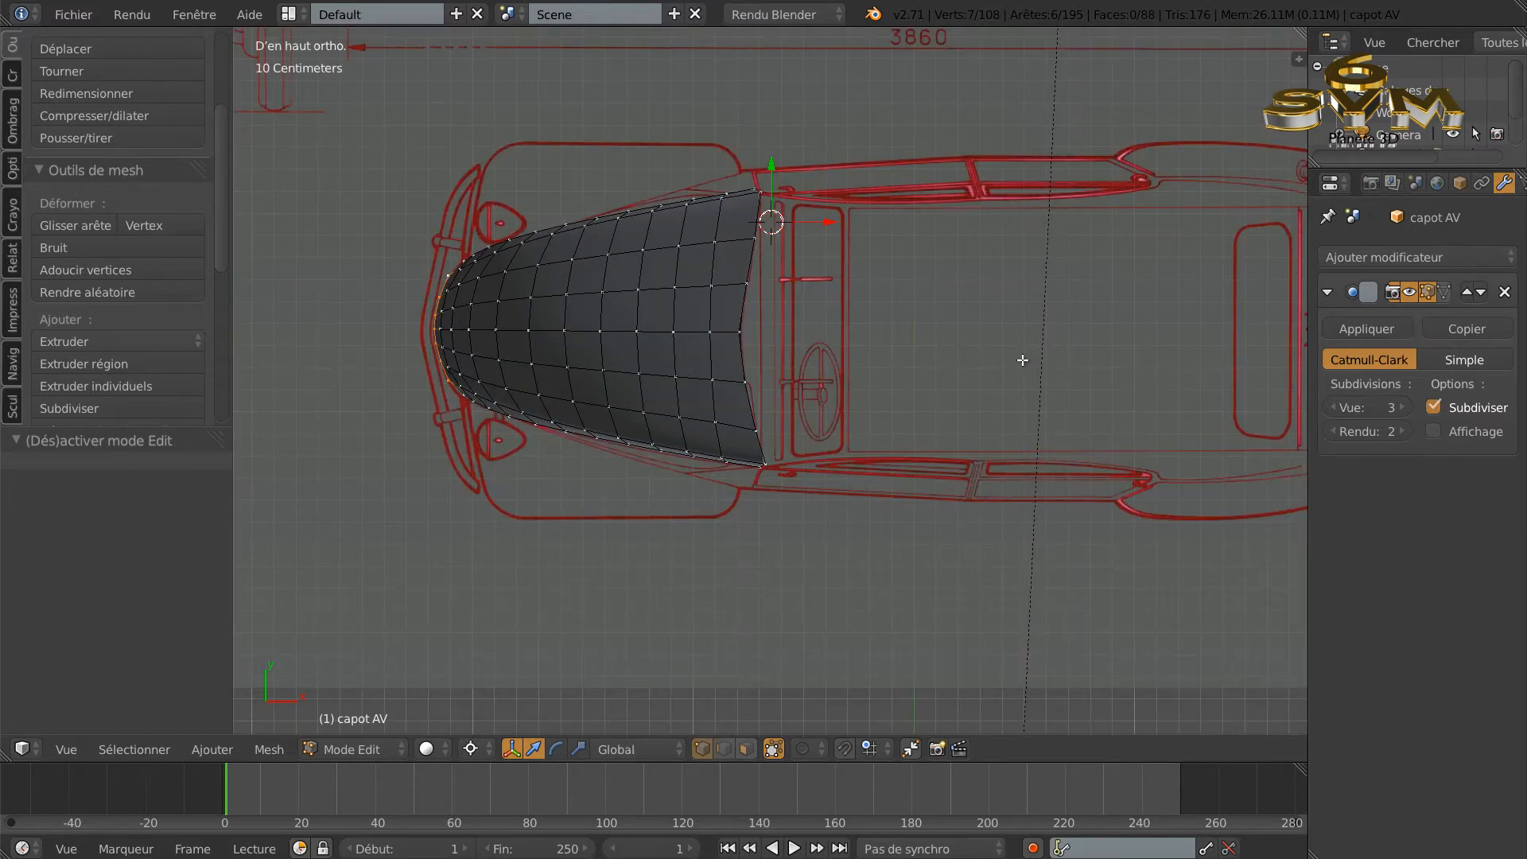
key("Tab")
key("Tab")
key("Tab")
key("Tab")
Step: Select the entire hood mesh and shift it -3.243 cm, then 2.433 cm along X to match the top blueprint
key("a")
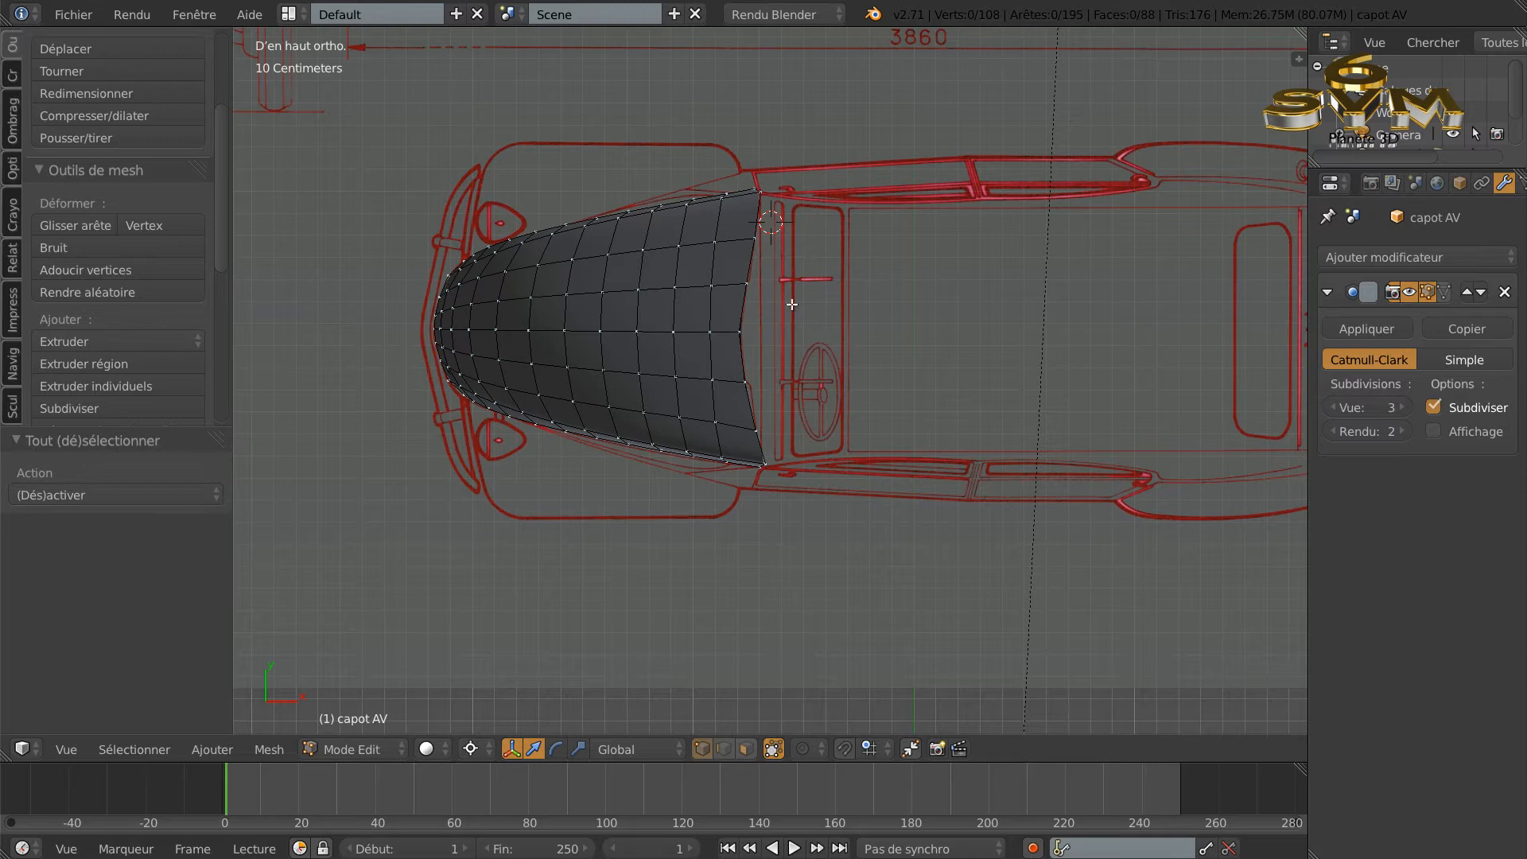
key("a")
left_click_drag(830, 225, 819, 246)
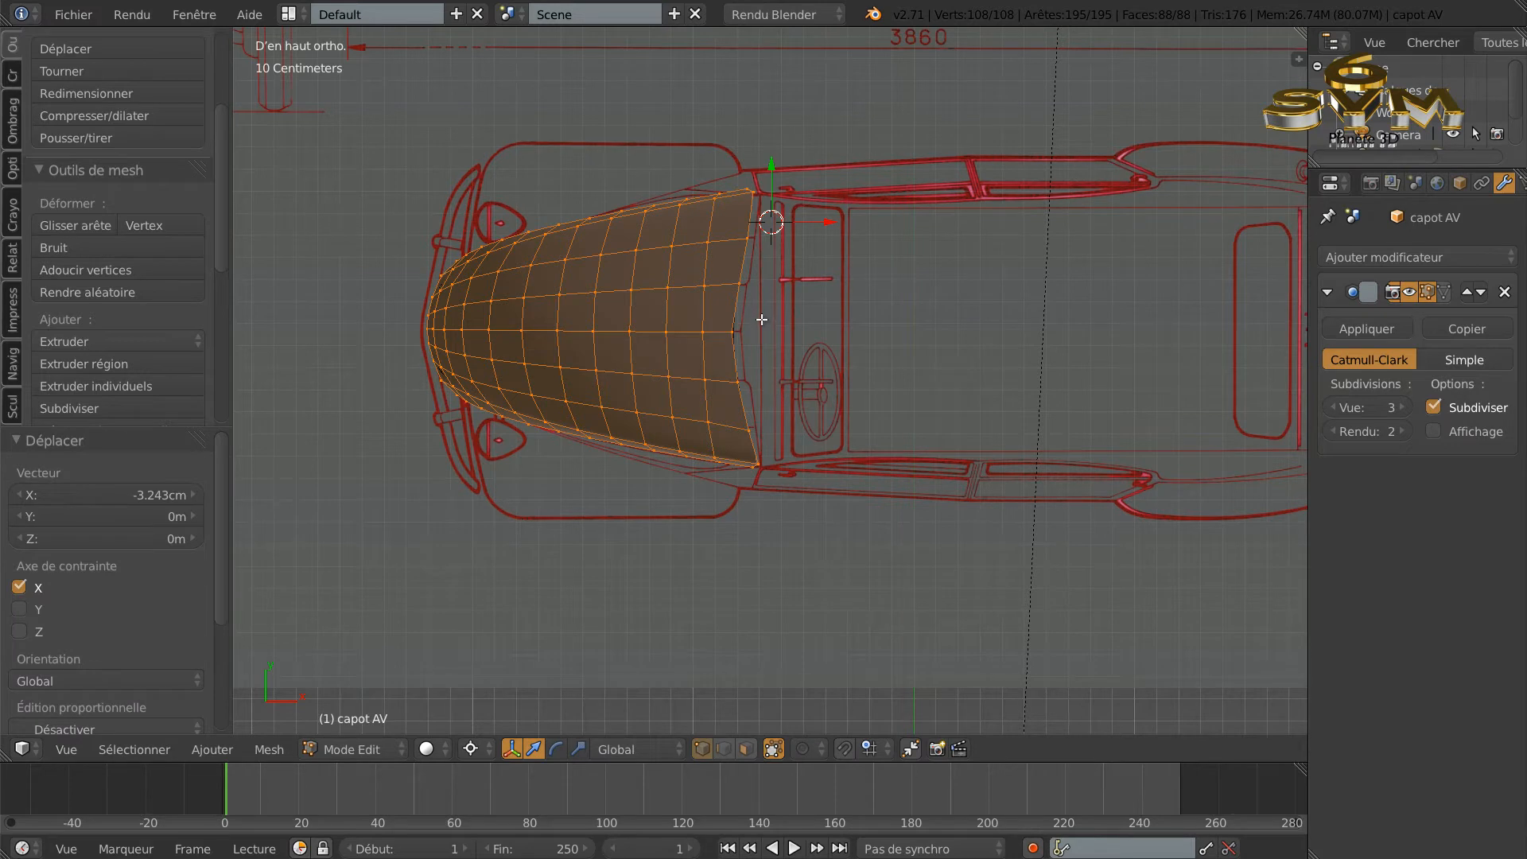
scroll(762, 319, "up", 4)
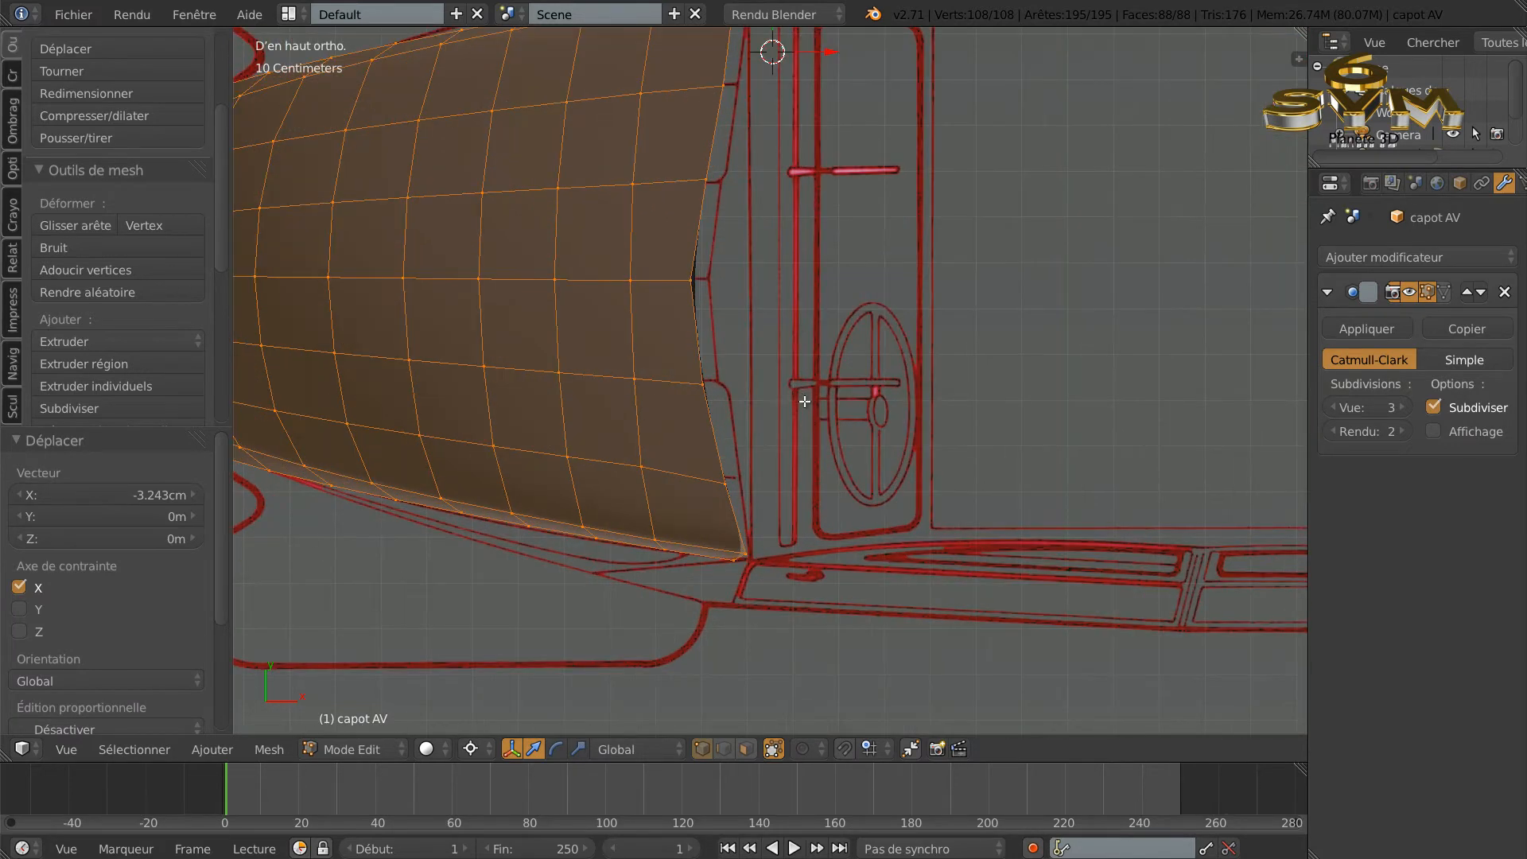
scroll(804, 401, "up", 3, "shift")
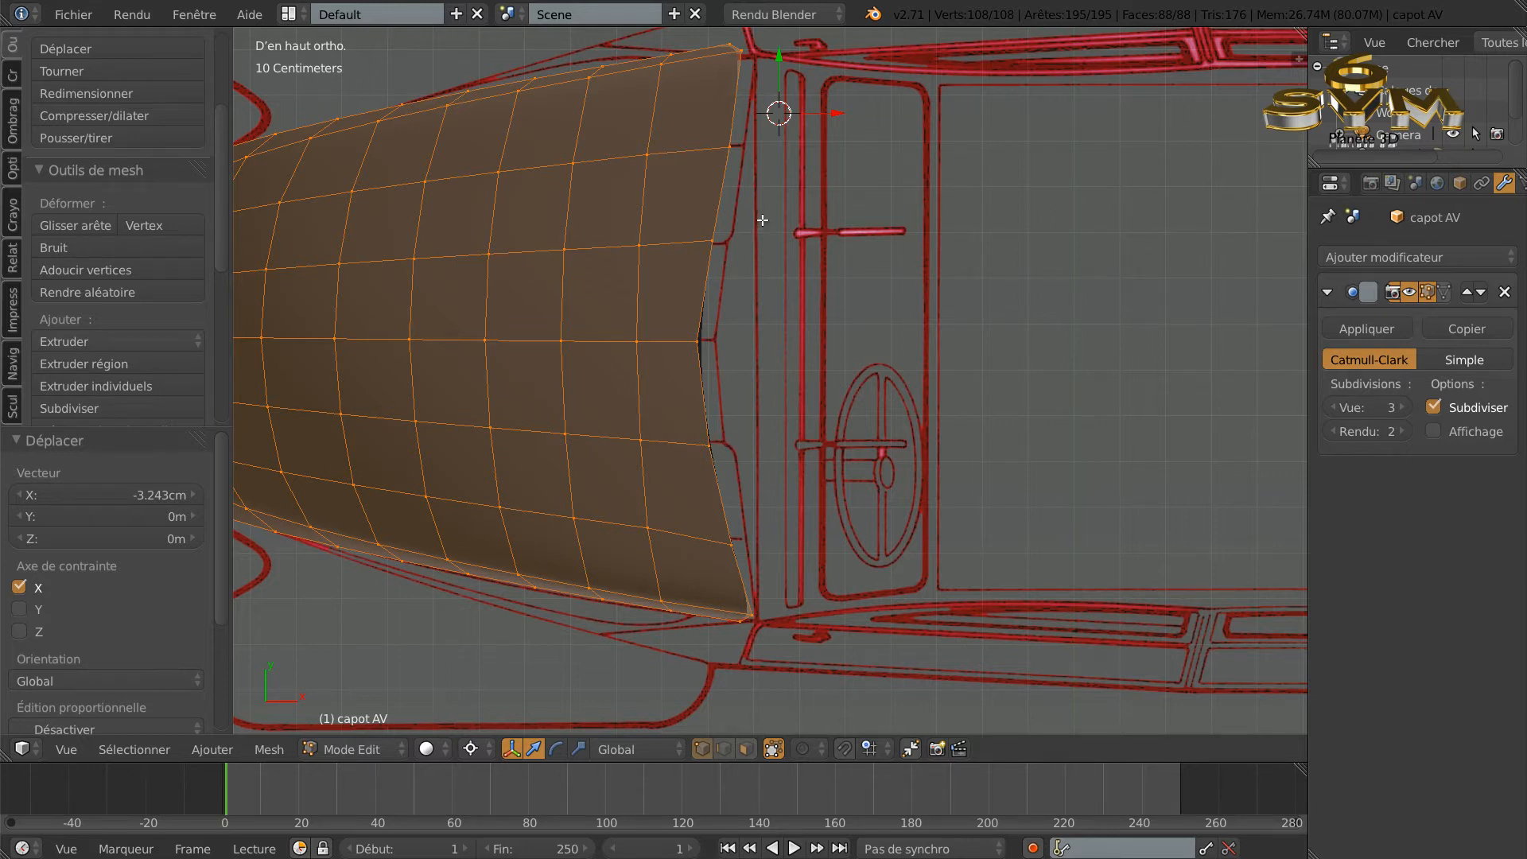
left_click_drag(844, 113, 842, 119)
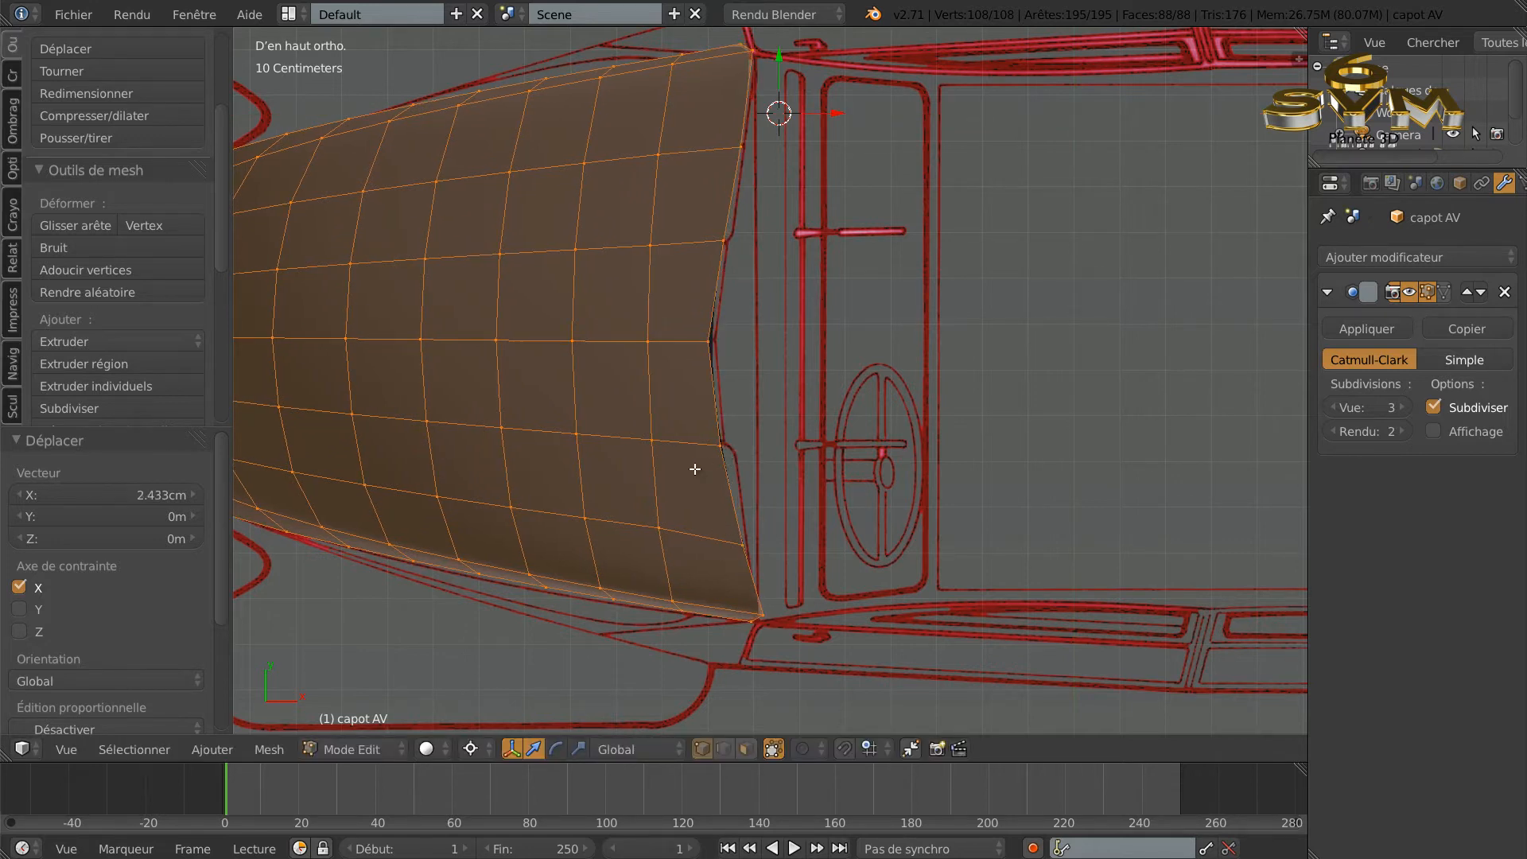
Step: Move the whole hood mesh -6.43 cm, then 6.951 cm along X to align its rear edge with the blueprint line
left_click(652, 454)
left_click_drag(708, 454, 749, 137)
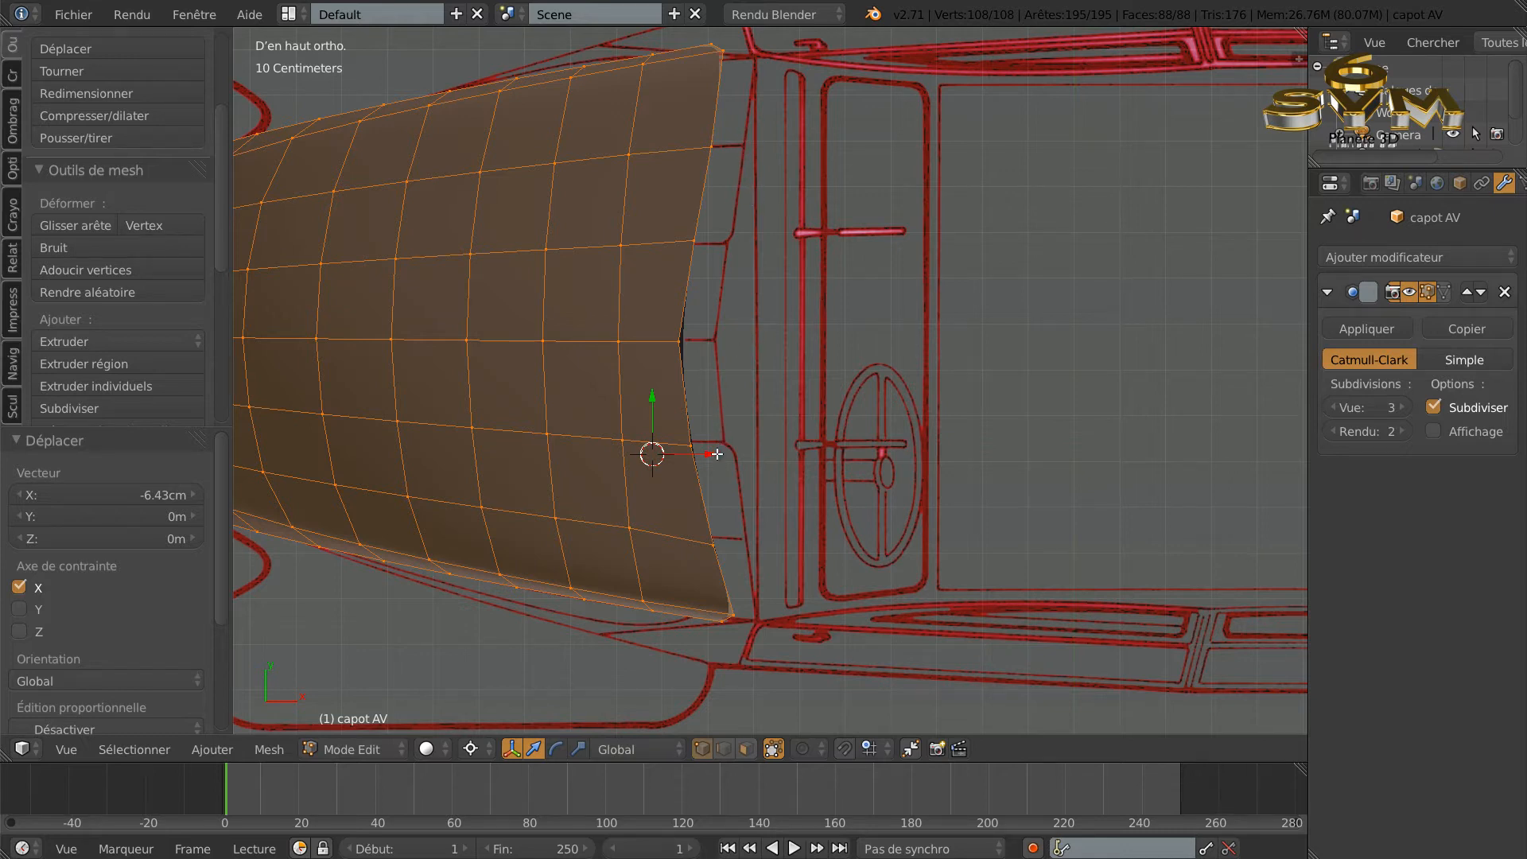
left_click_drag(715, 455, 745, 454)
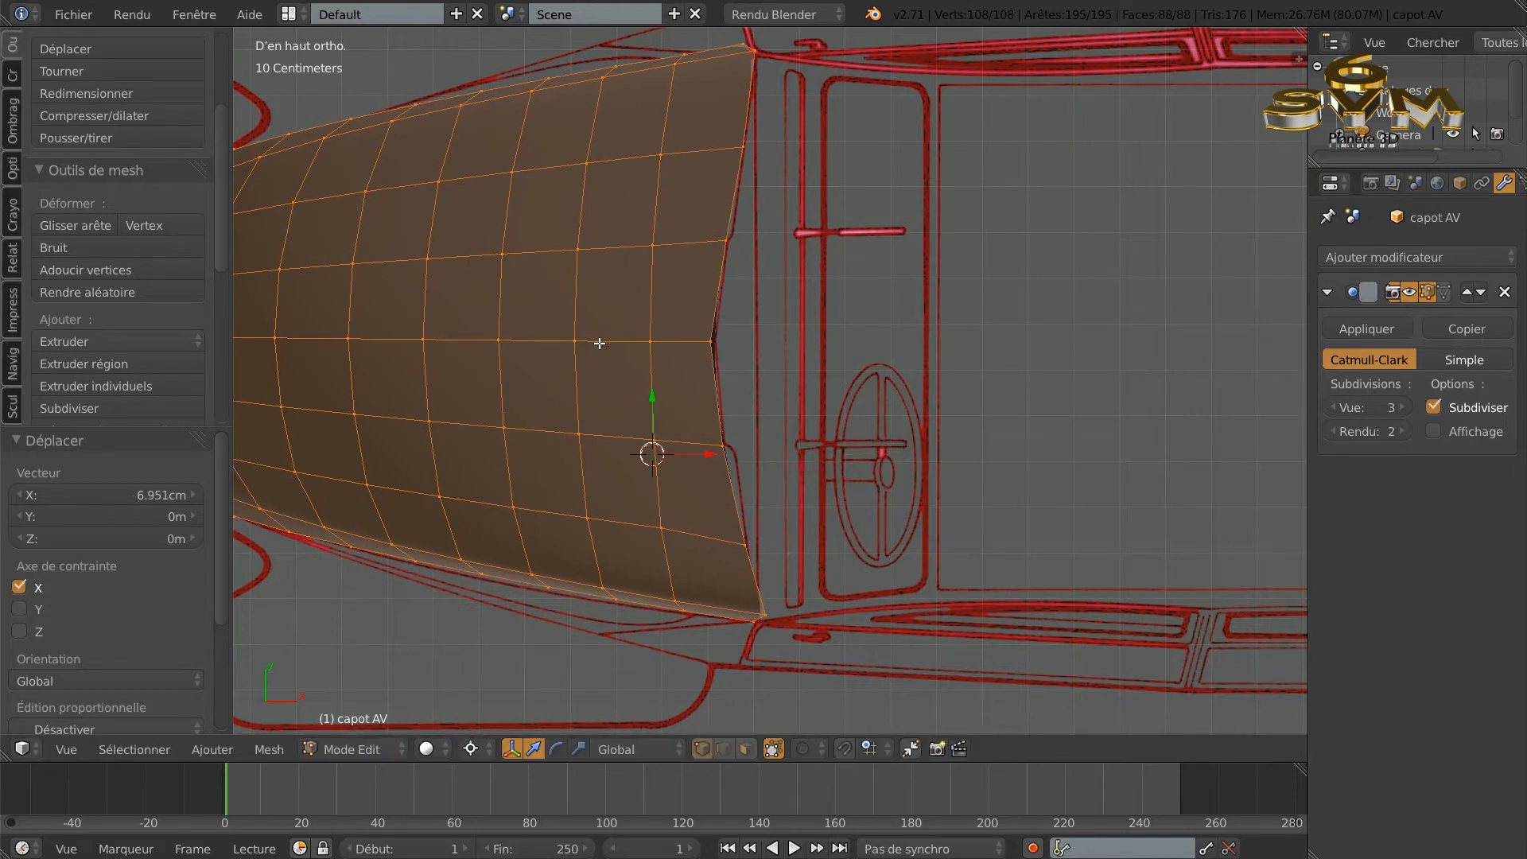
Step: Try Edge Slide on the hood's central lengthwise edge loop
scroll(678, 379, "down", 2)
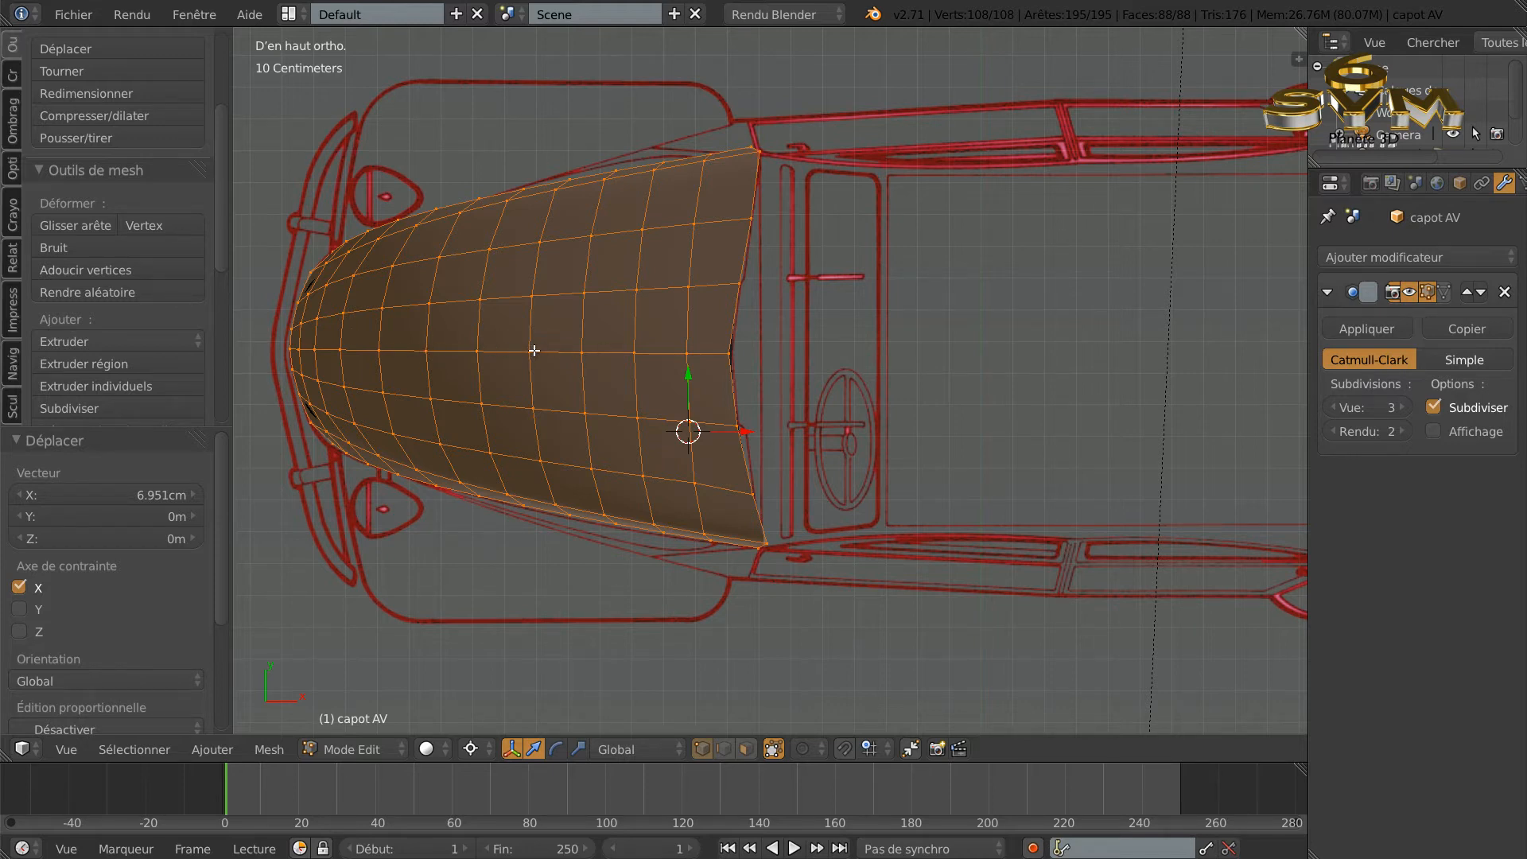
key("a")
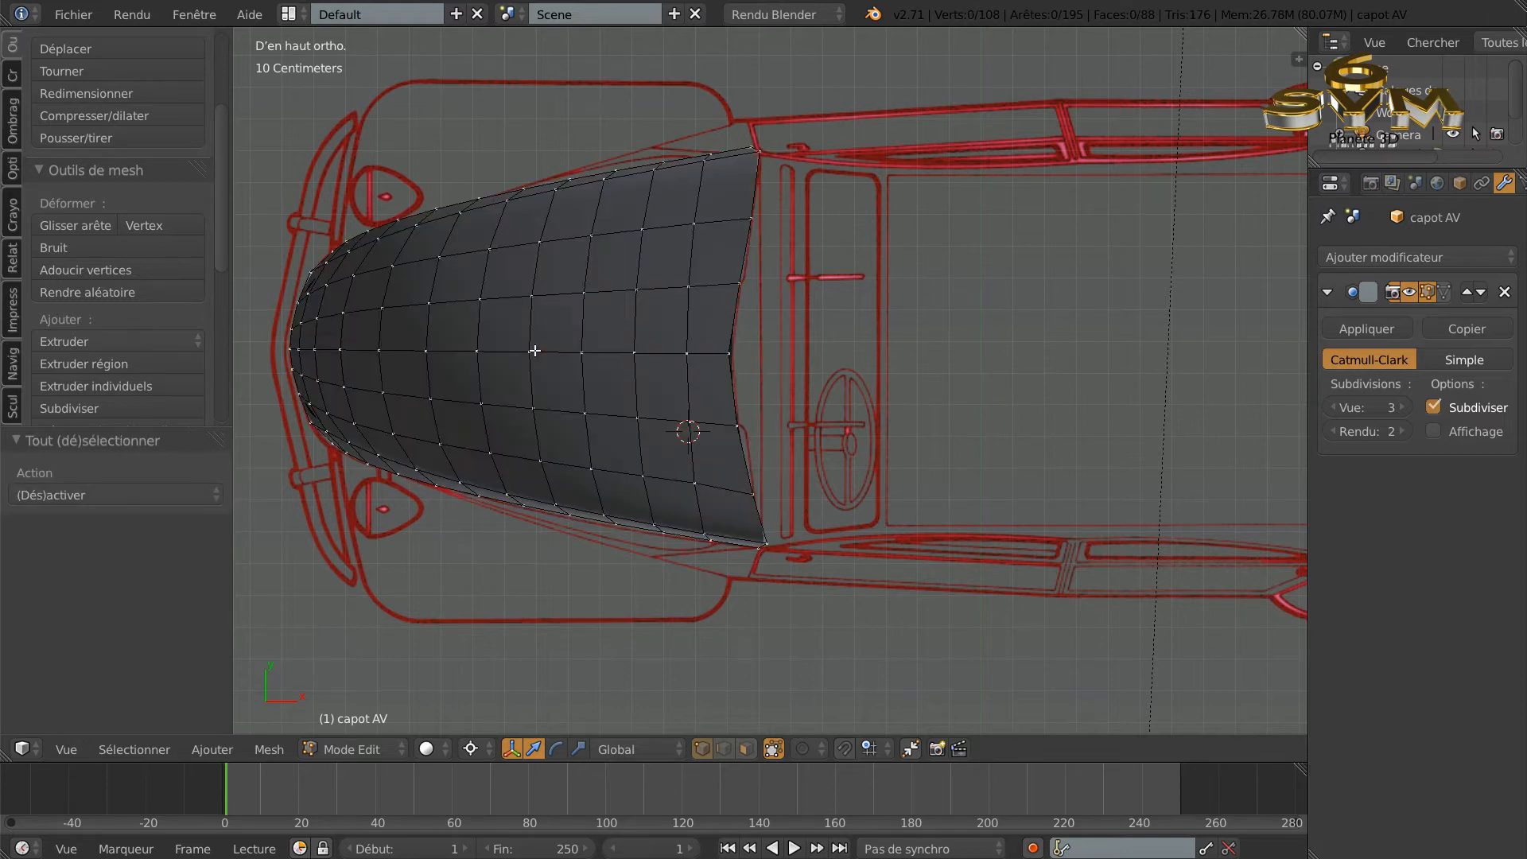
right_click(534, 351, "alt")
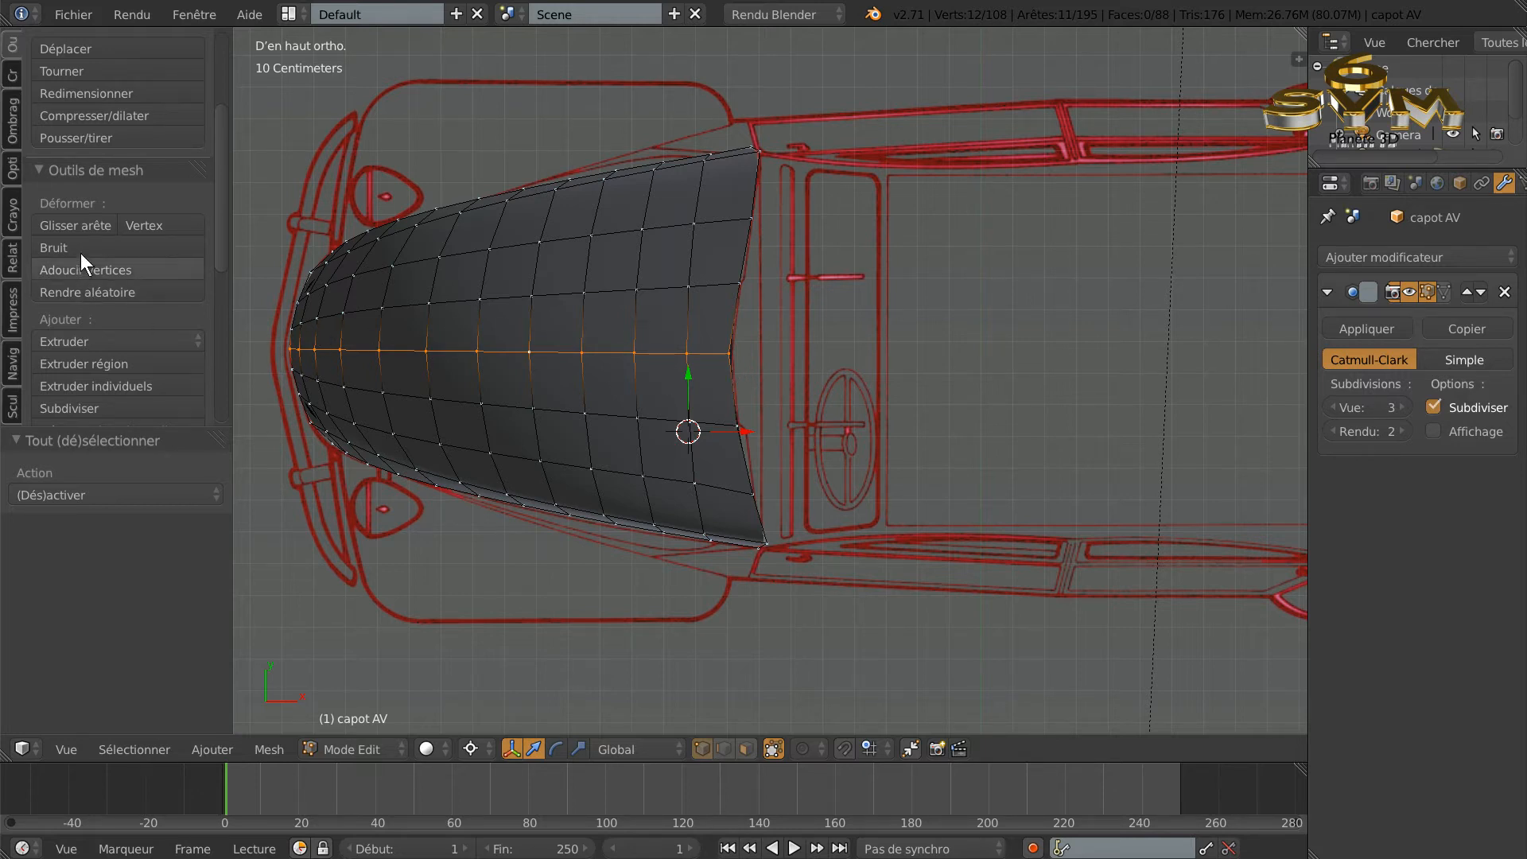
scroll(17, 35, "up", 5)
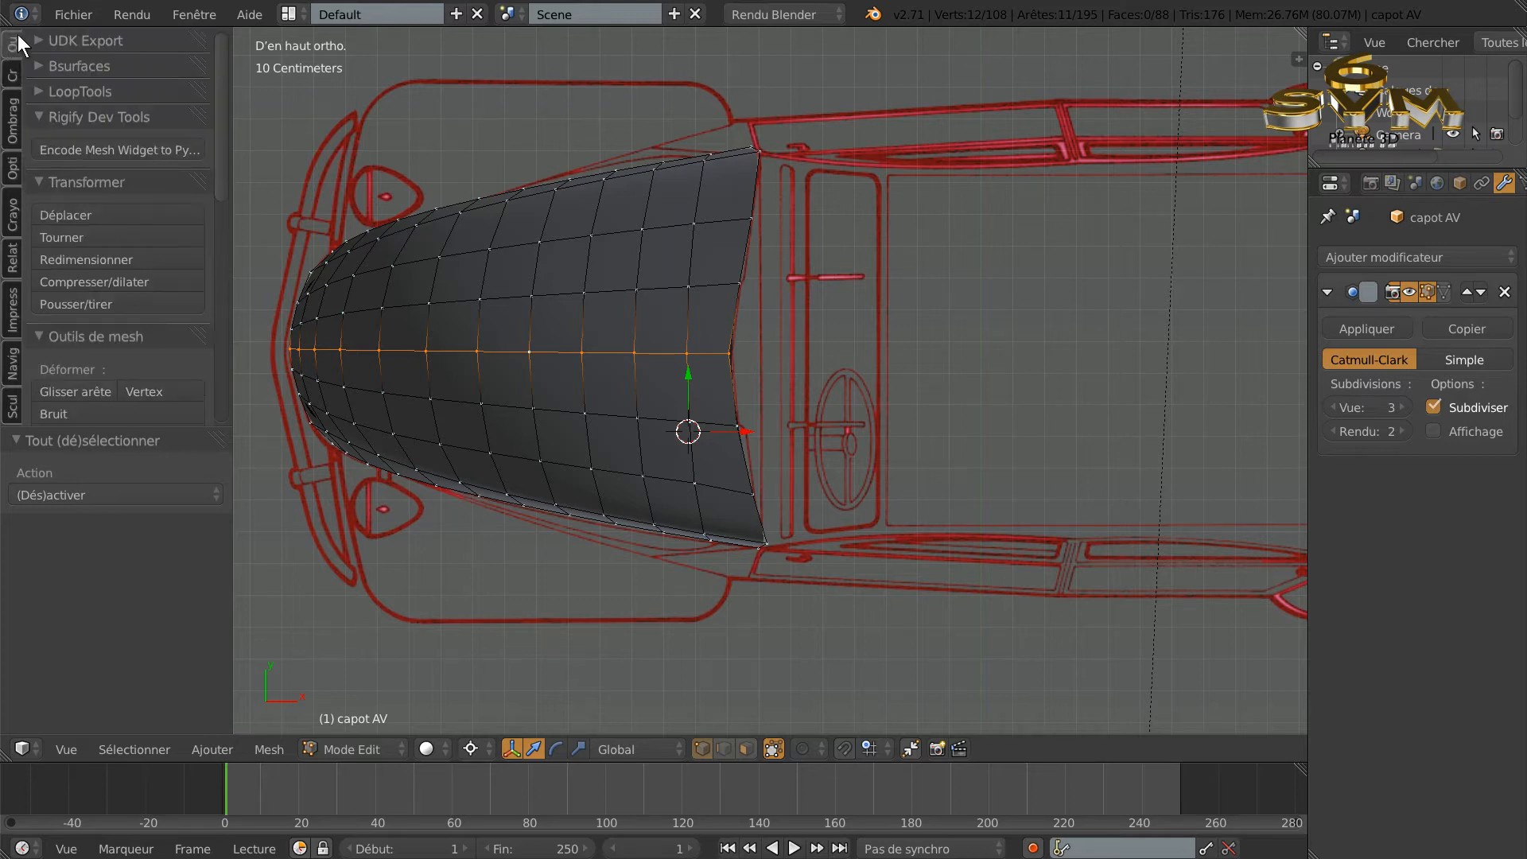
left_click_drag(223, 117, 164, 184)
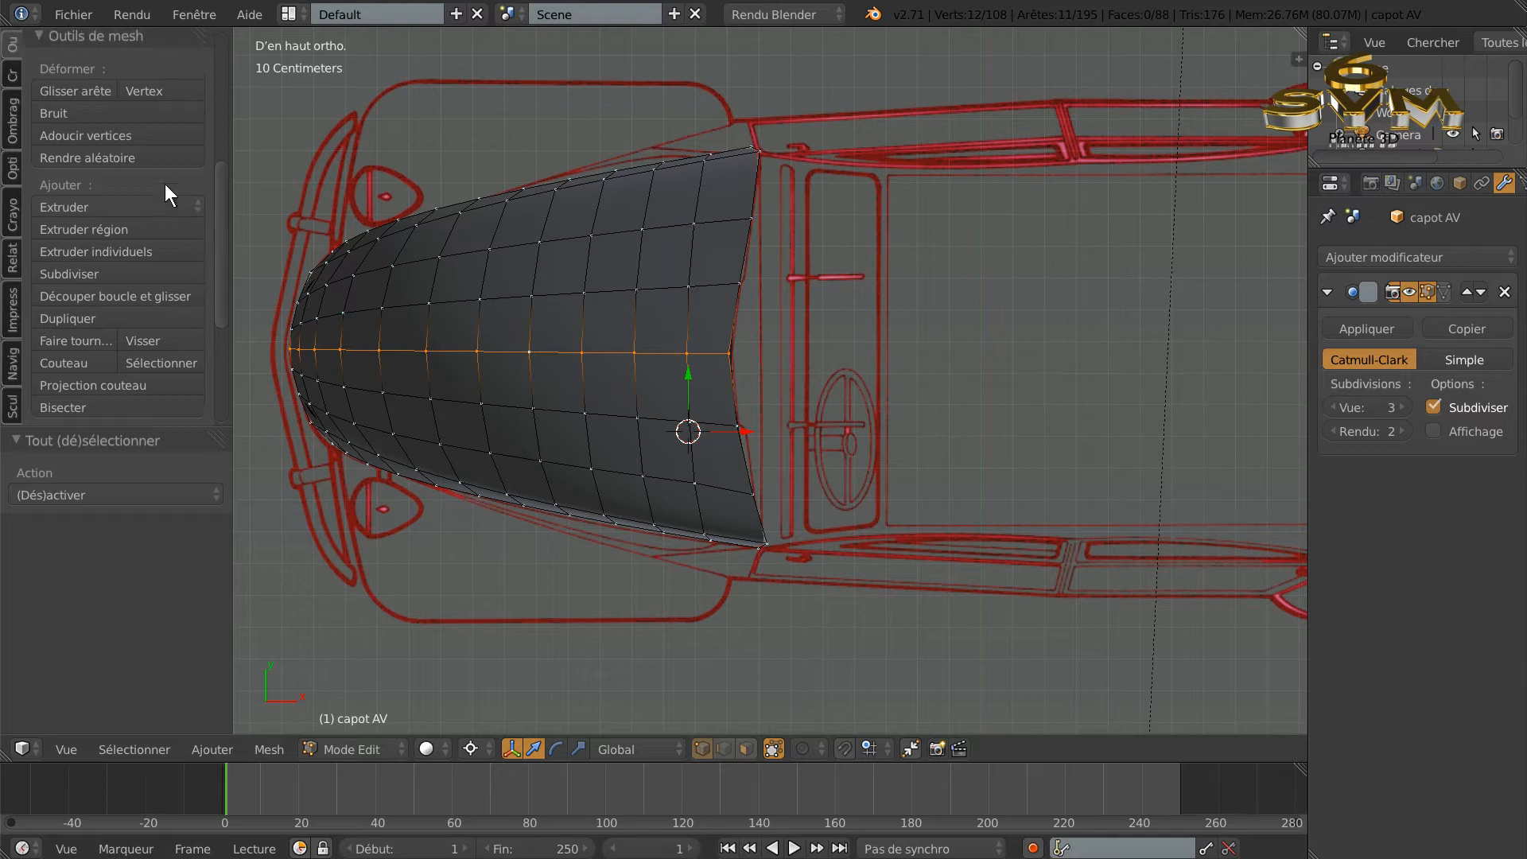
left_click(83, 87)
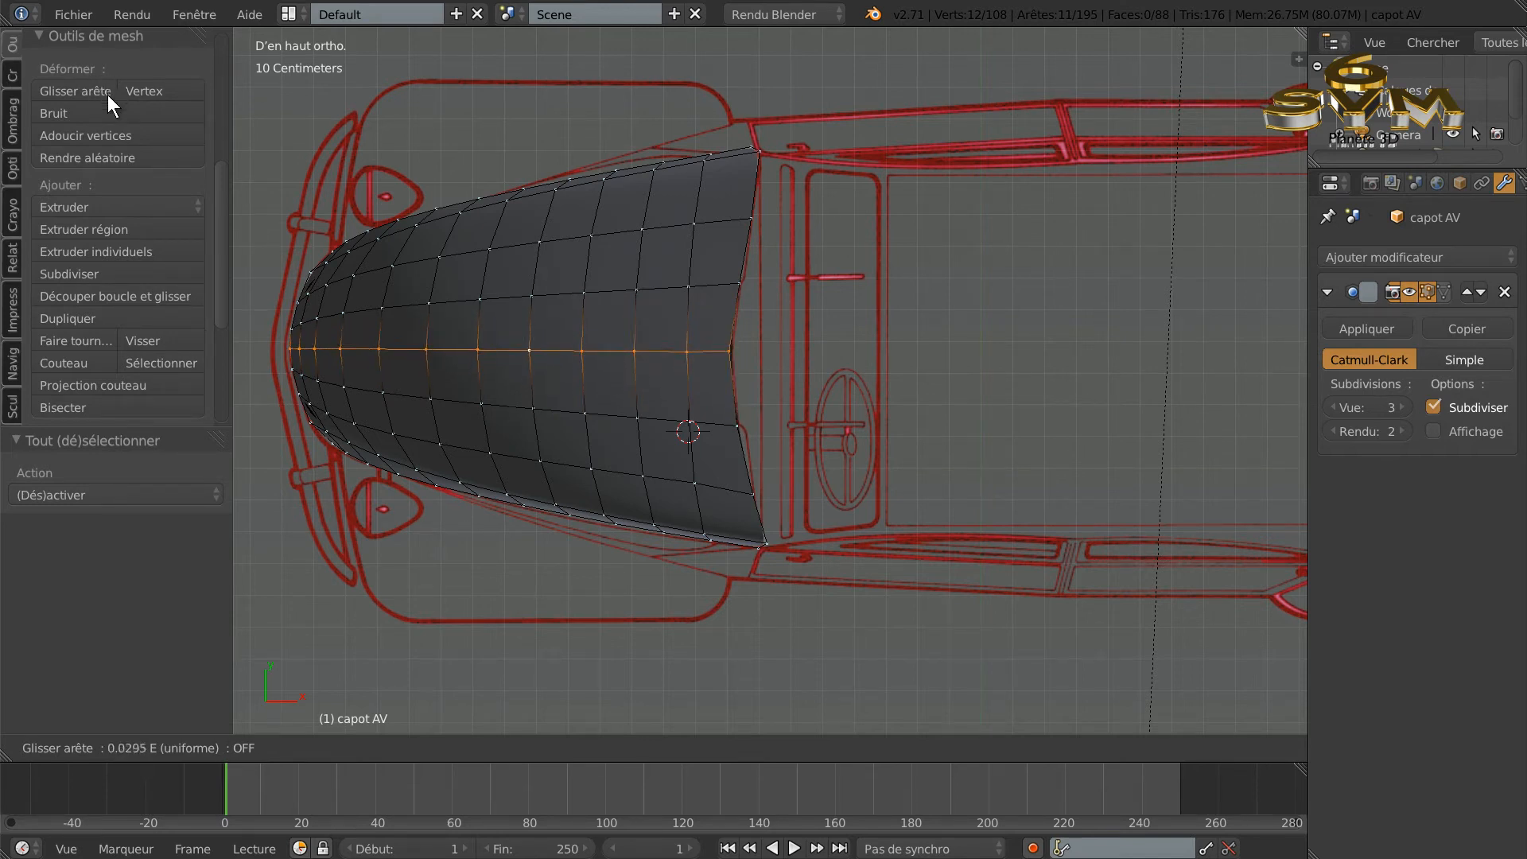
left_click(108, 80)
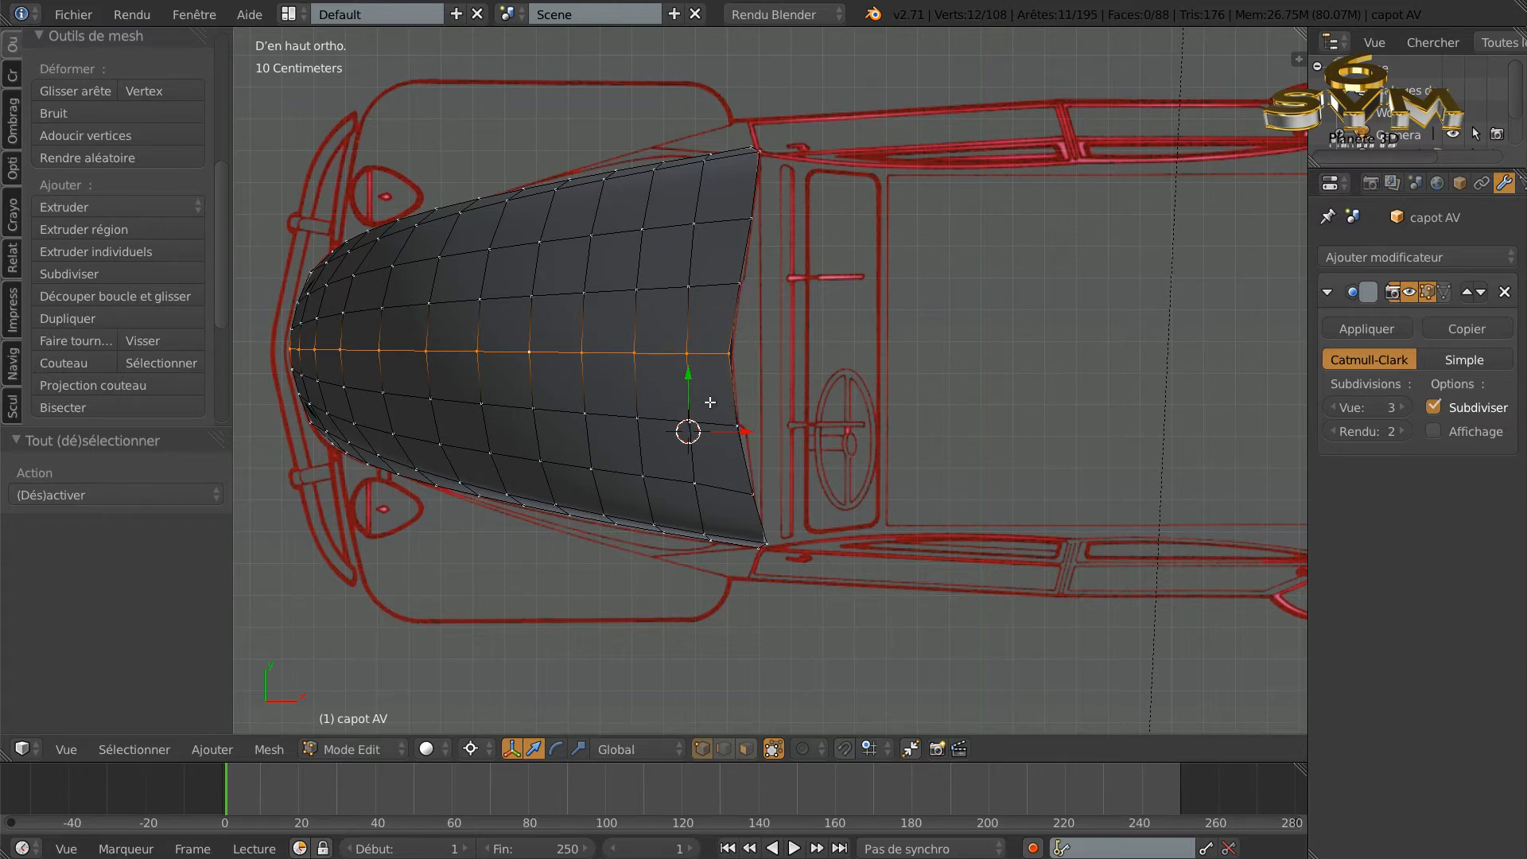
Step: Extrude the hood's rear edge loop, excluding its two end vertices, and move the new edge 11.762 cm along X in top view
left_click(746, 244, "alt")
middle_click_drag(845, 379, 853, 293)
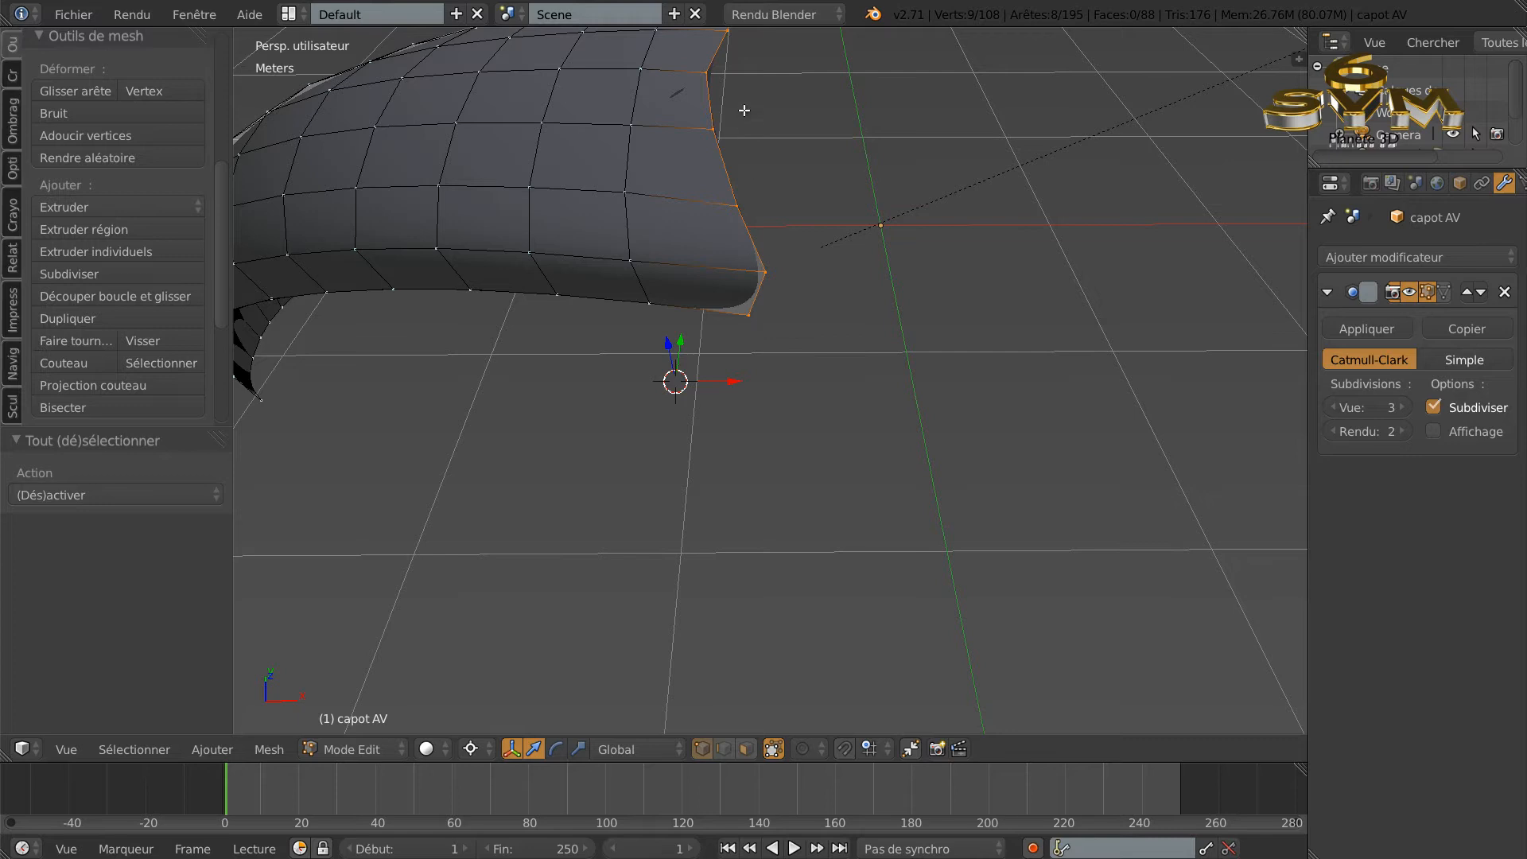
right_click(748, 315, "shift")
middle_click_drag(803, 406, 972, 415)
right_click(905, 306, "shift")
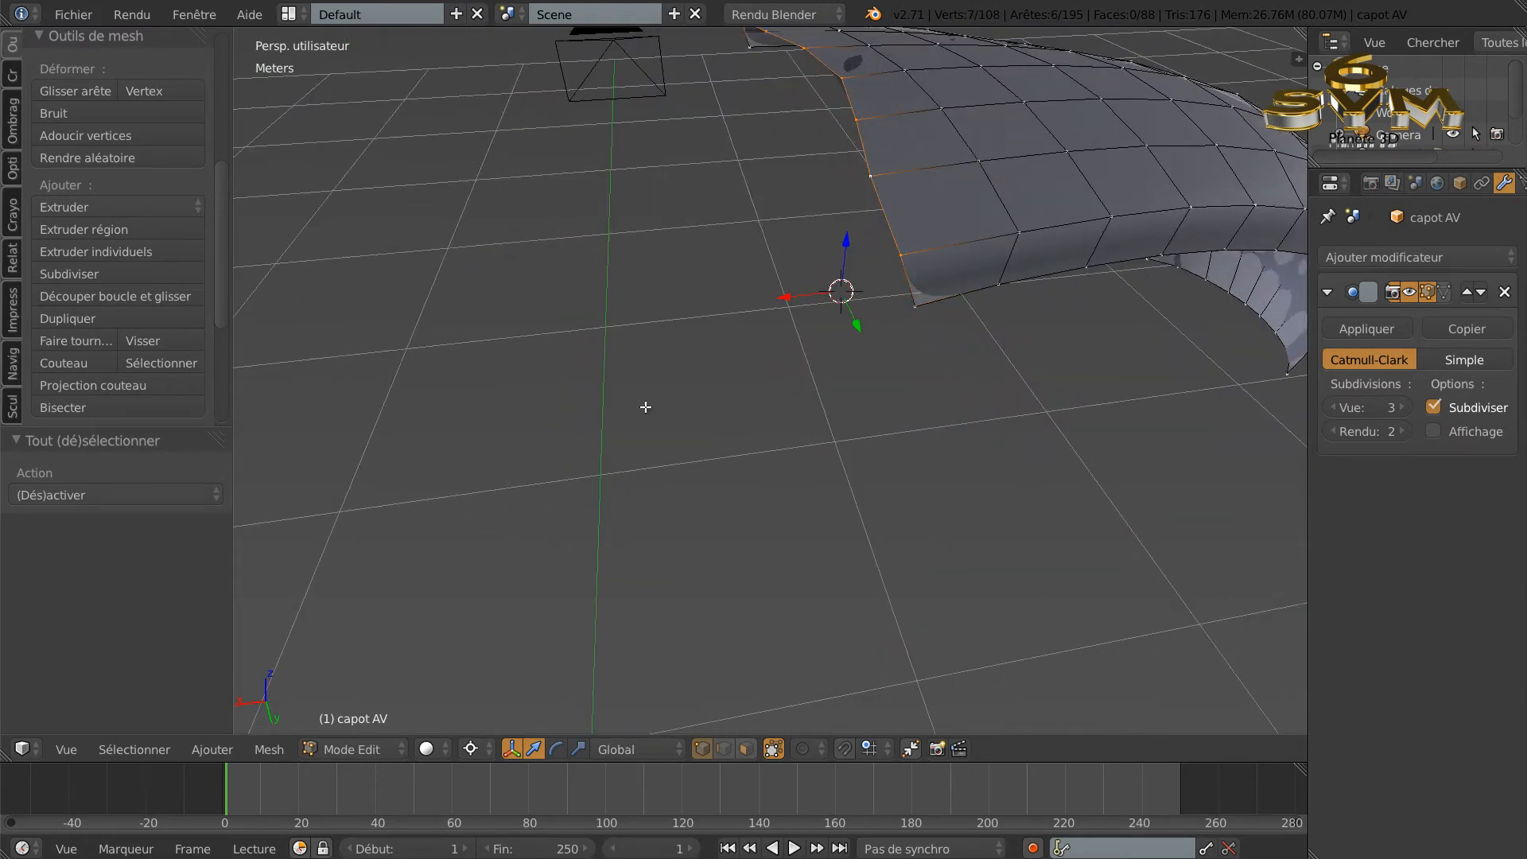
key("KP_7")
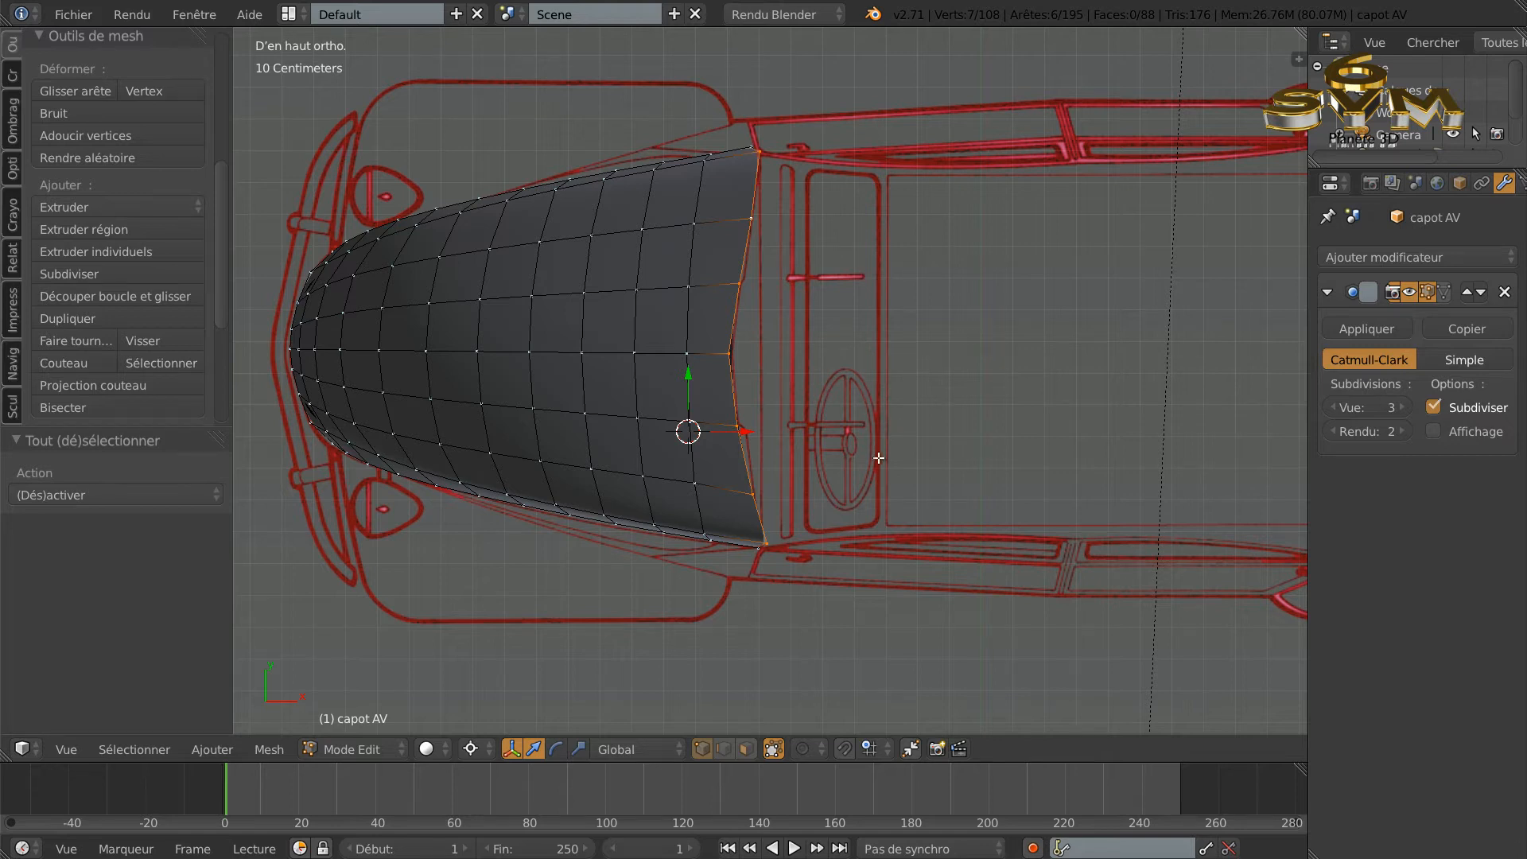
key("e")
right_click(819, 411)
key("g")
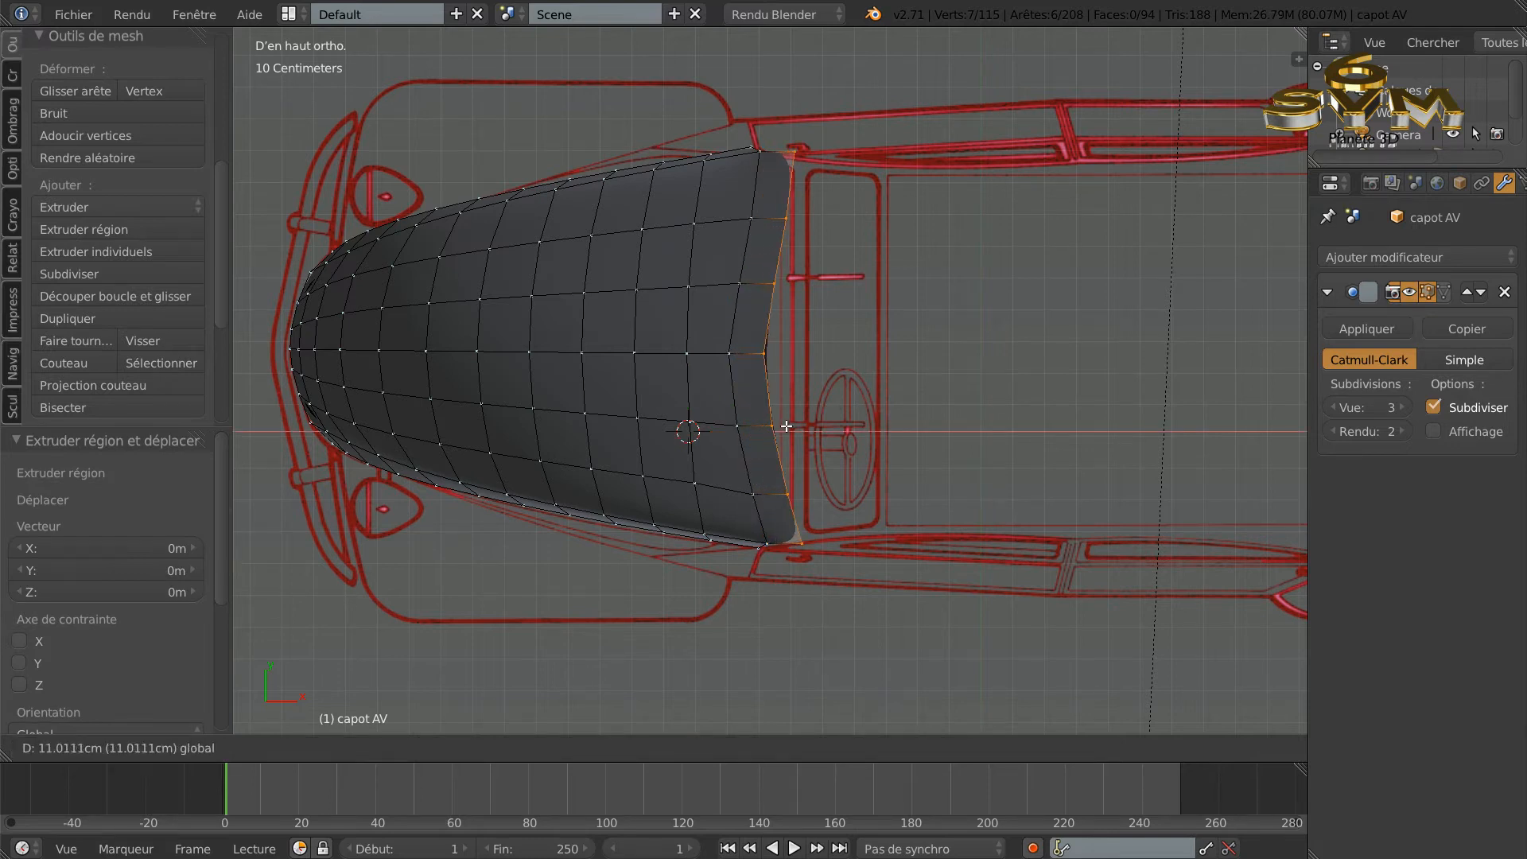
left_click(809, 505)
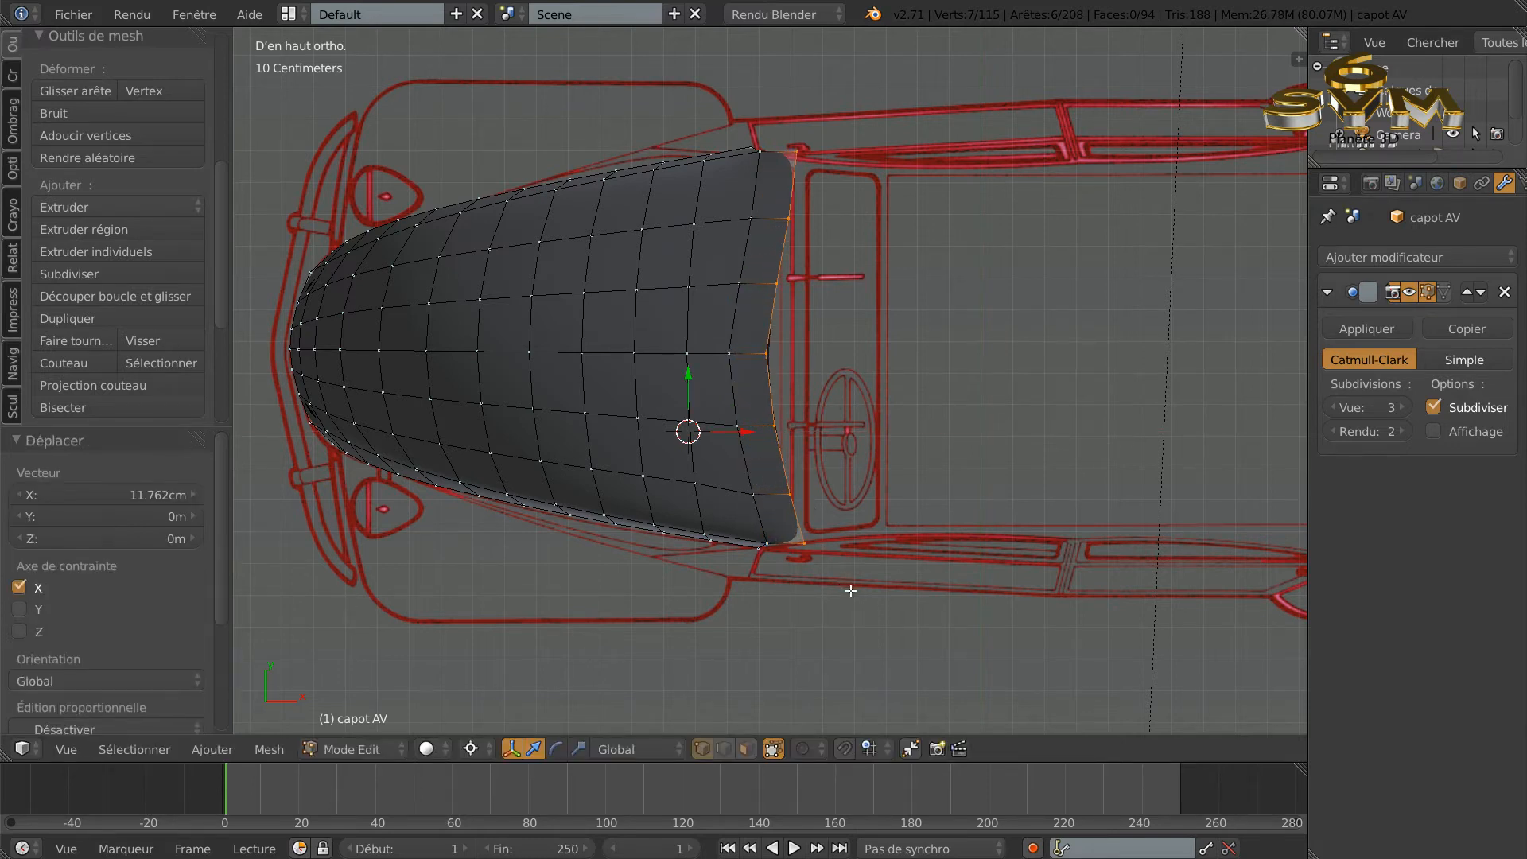
Step: Straighten the hood's extruded rear edge and space its vertices evenly with LoopTools Gstretch, using the Spread evenly method
middle_click_drag(832, 627, 831, 576)
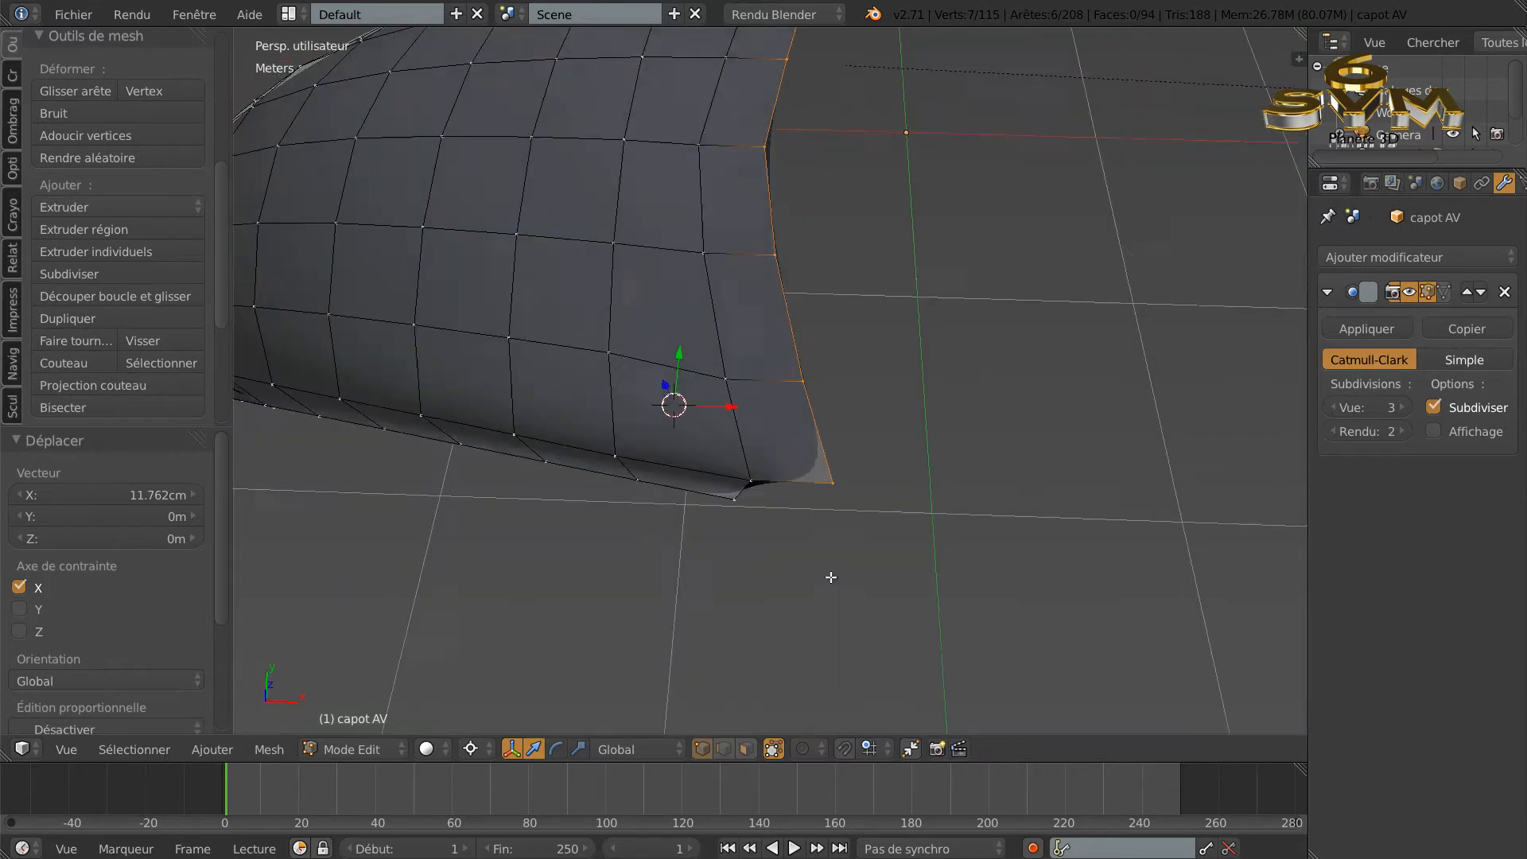
scroll(831, 577, "down", 5)
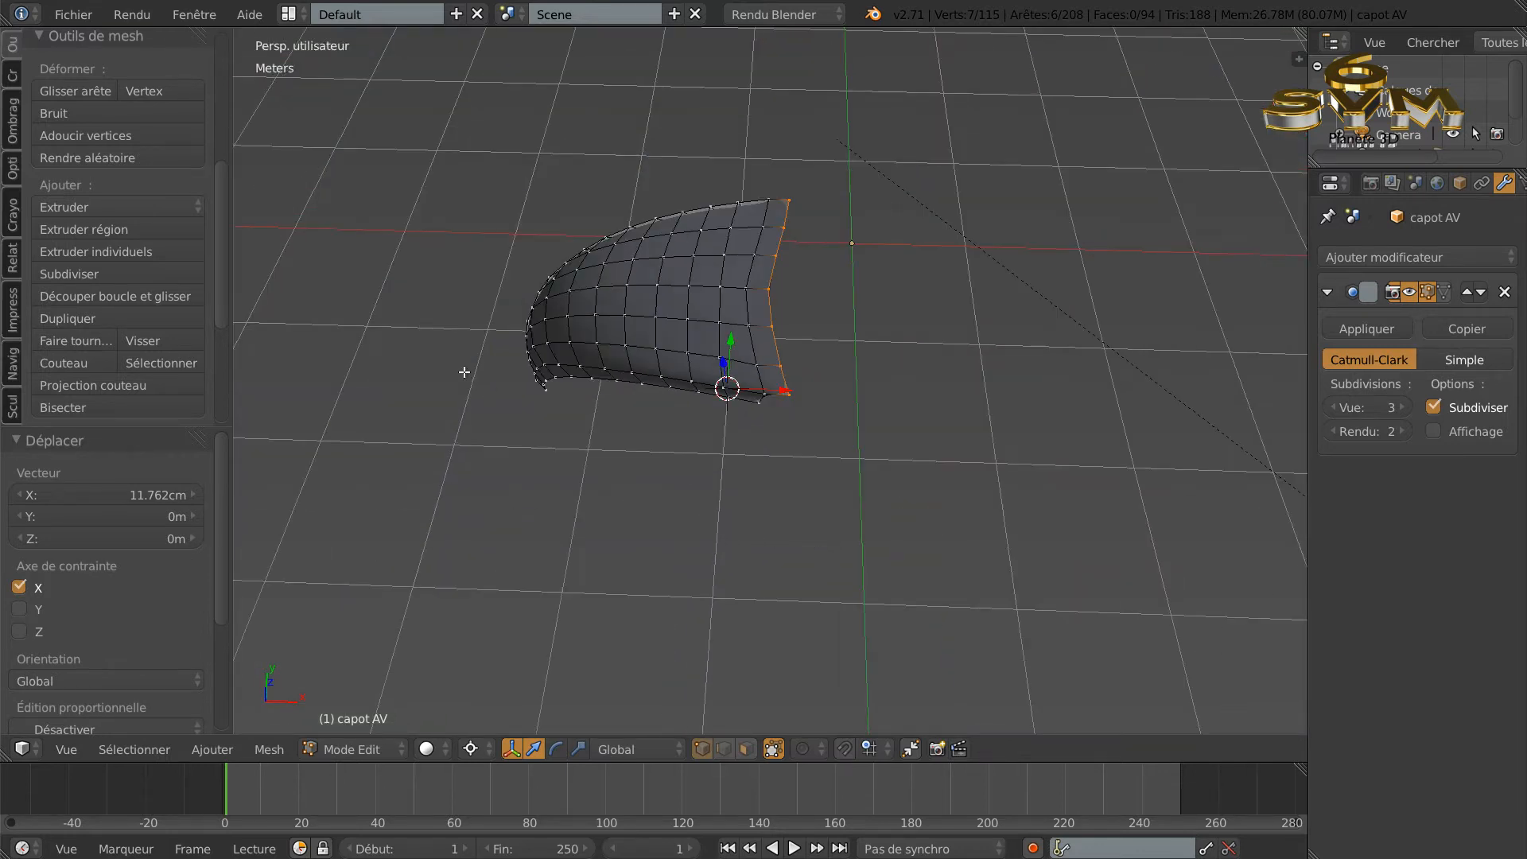
key("w")
mouse_move(432, 283)
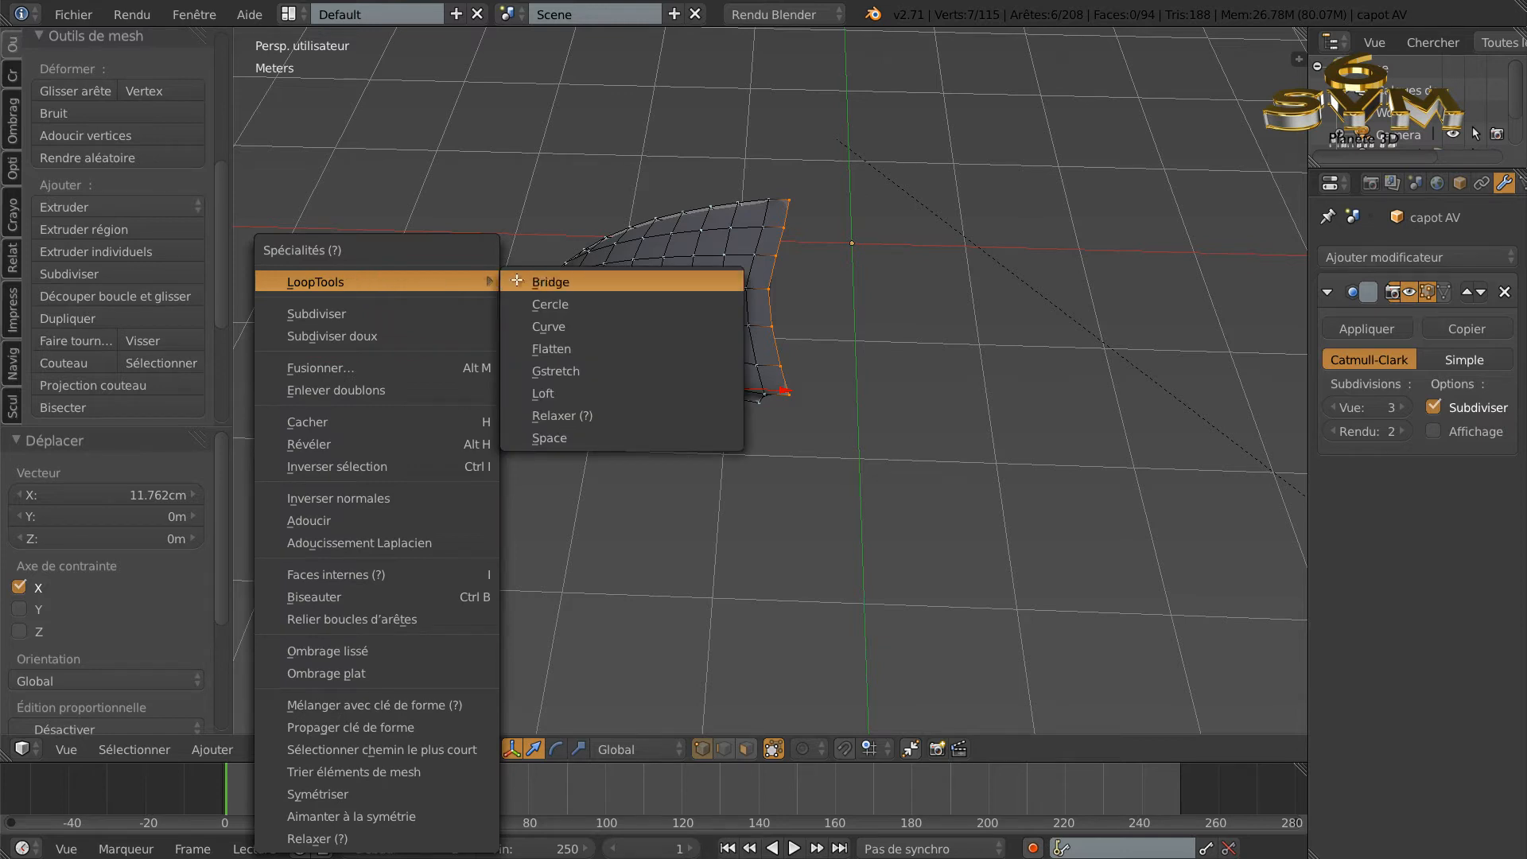
left_click(565, 371)
middle_click_drag(874, 524, 767, 457)
scroll(832, 467, "up", 5)
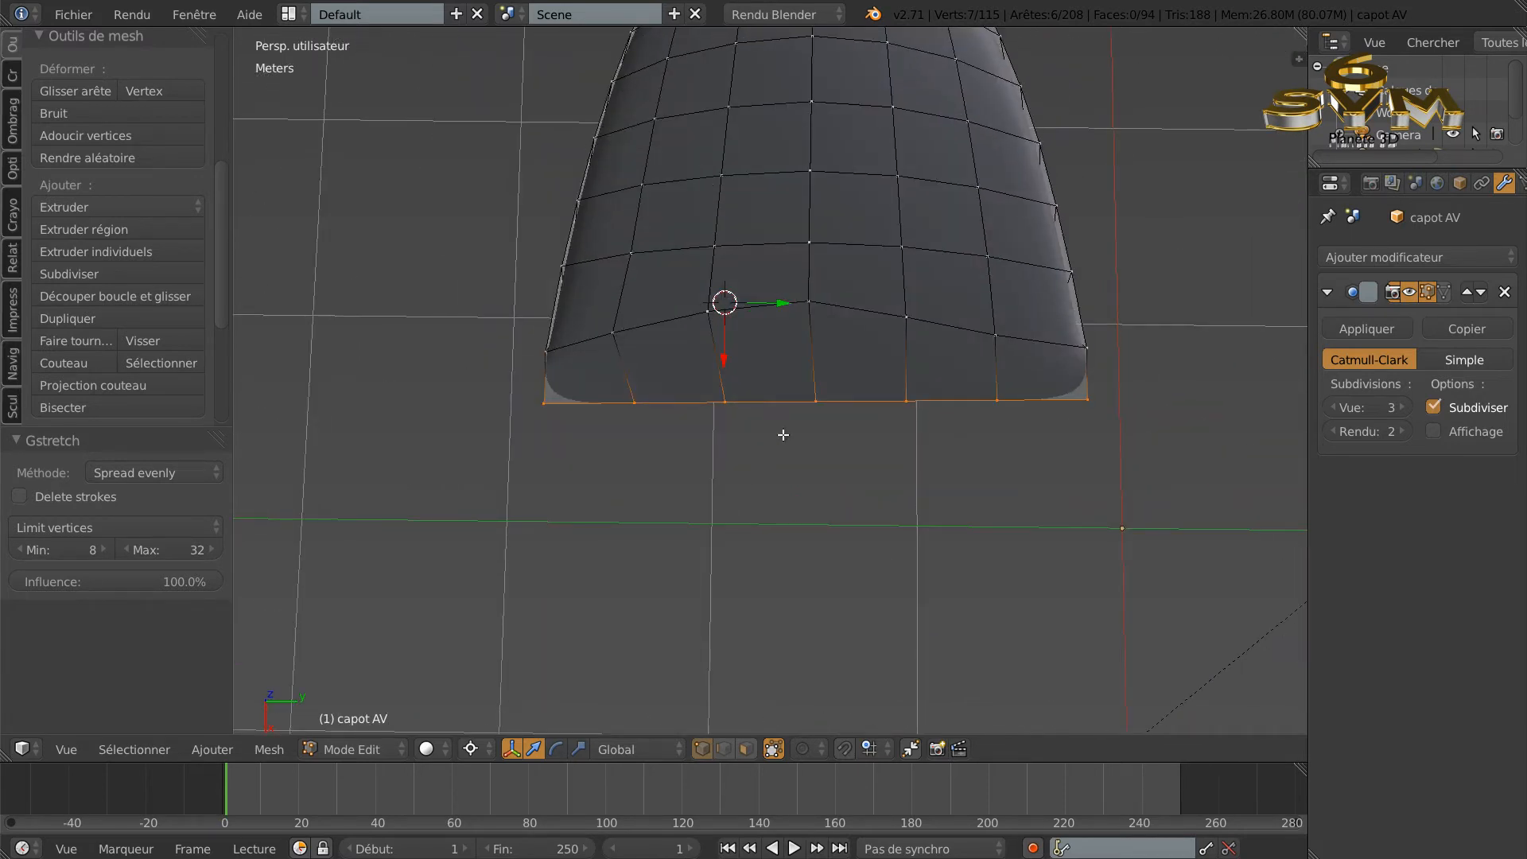
Step: Move the straightened rear edge -11.252 cm along X, then fine-tune it by about -3.47 mm and -0.123 mm
middle_click_drag(775, 532, 978, 477)
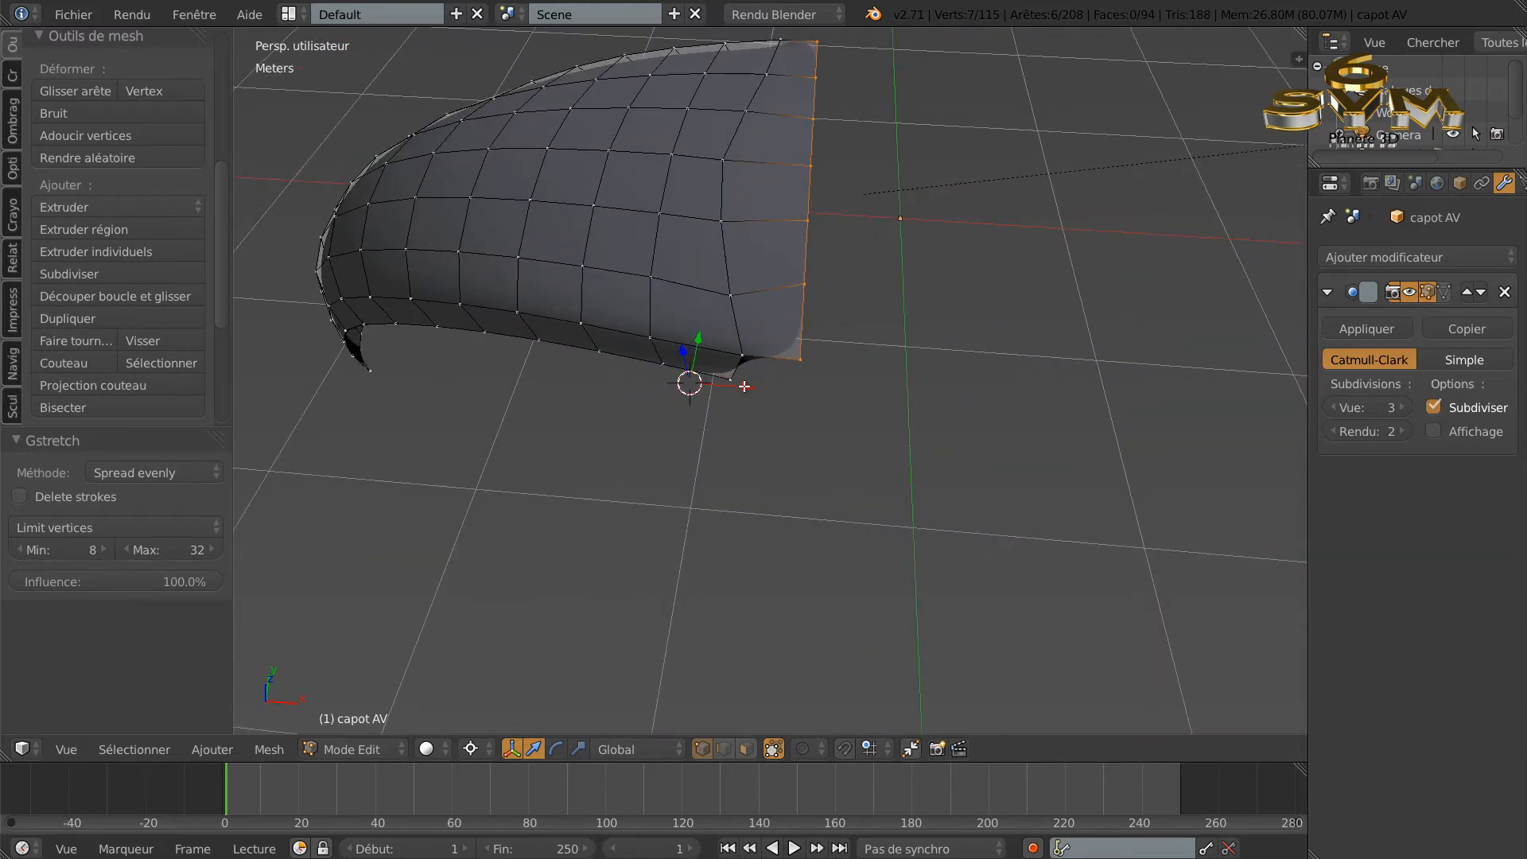
key("g")
key("x")
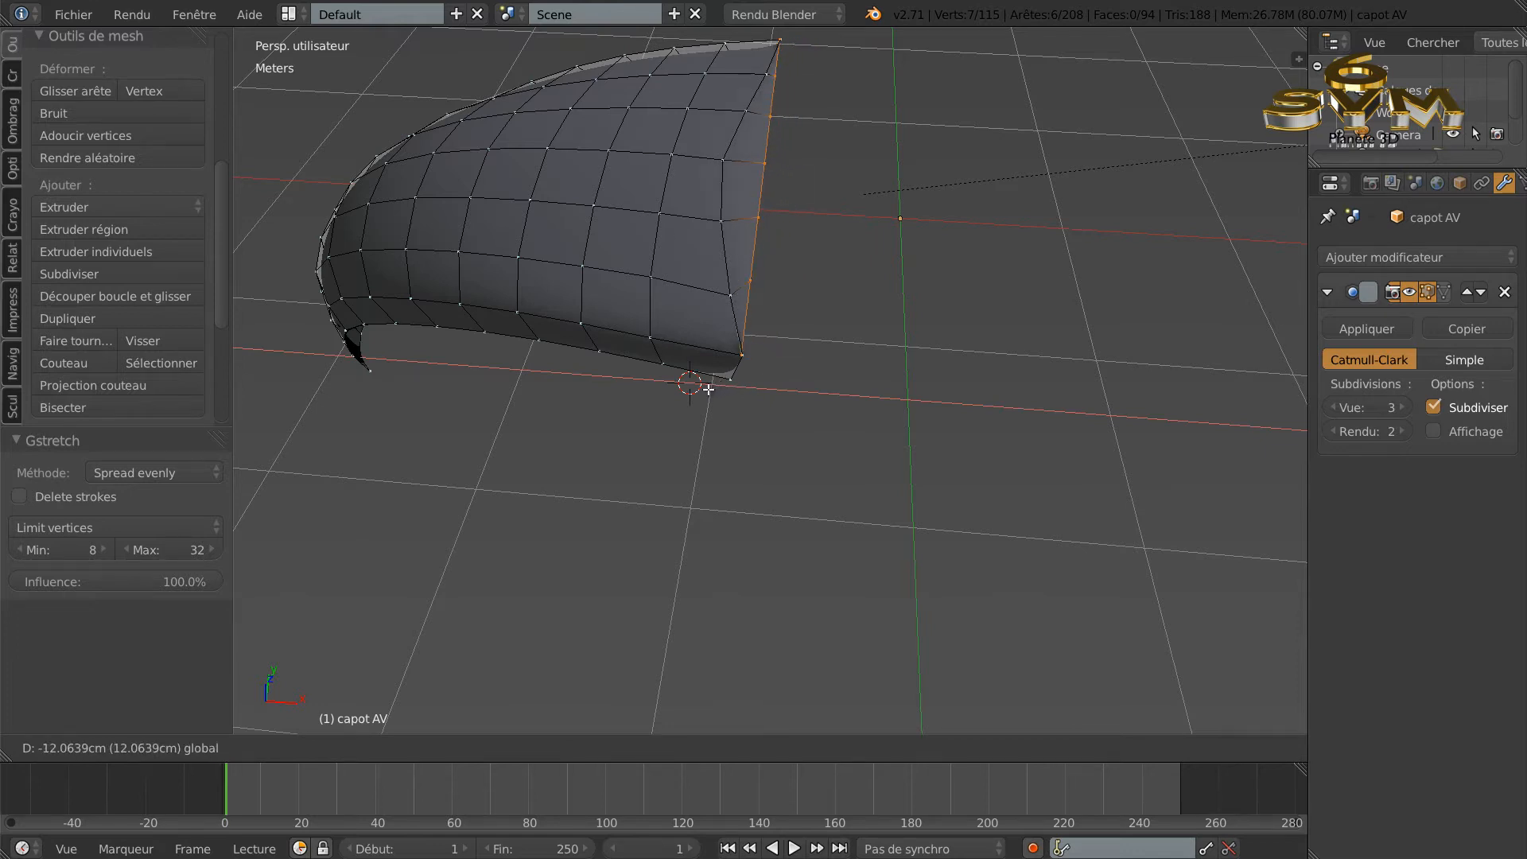
left_click(710, 389)
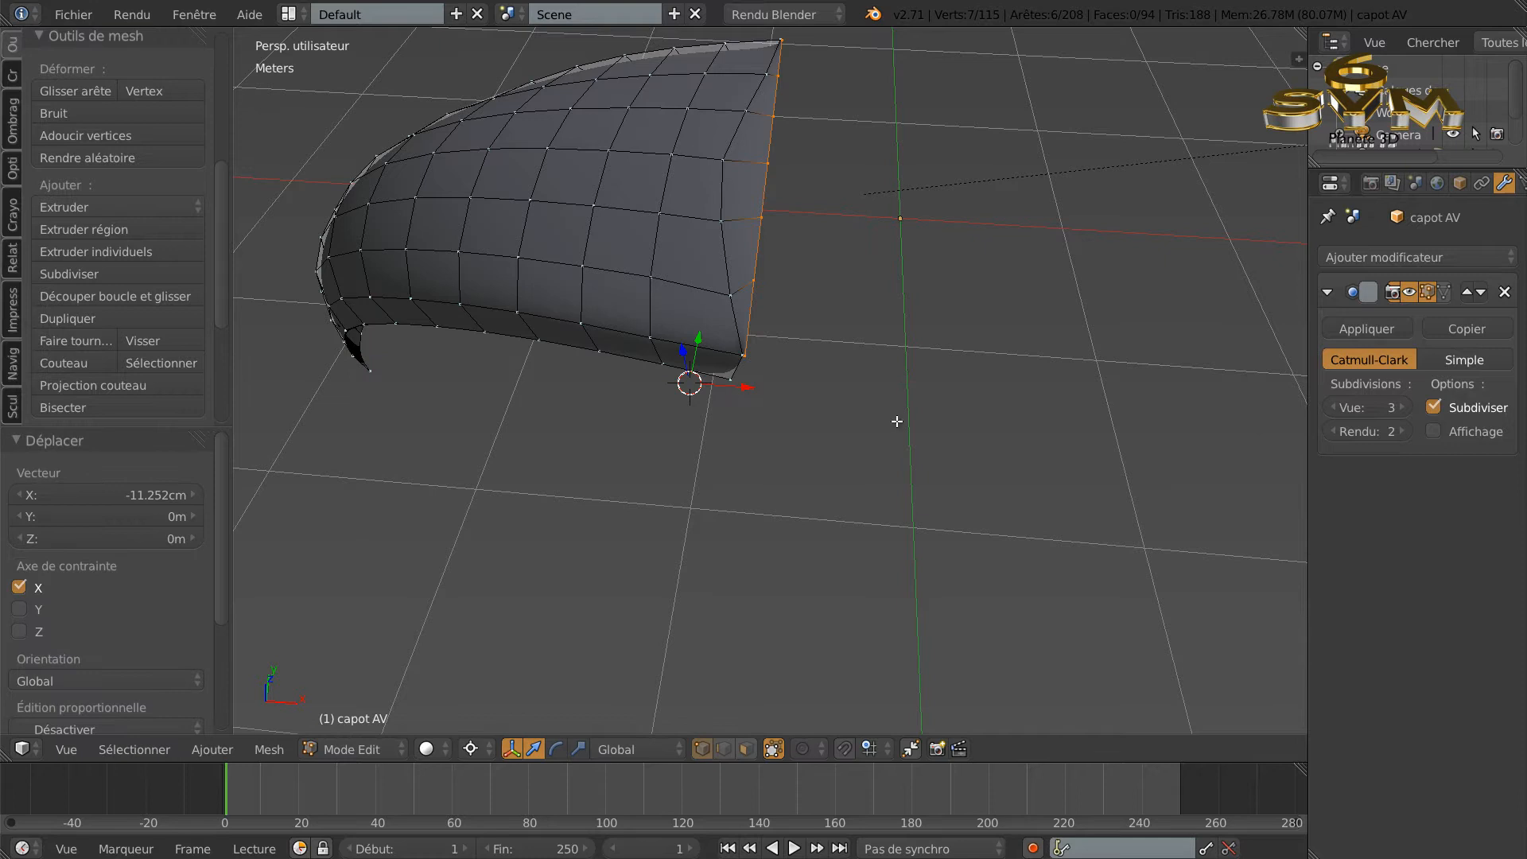
scroll(906, 384, "up", 6)
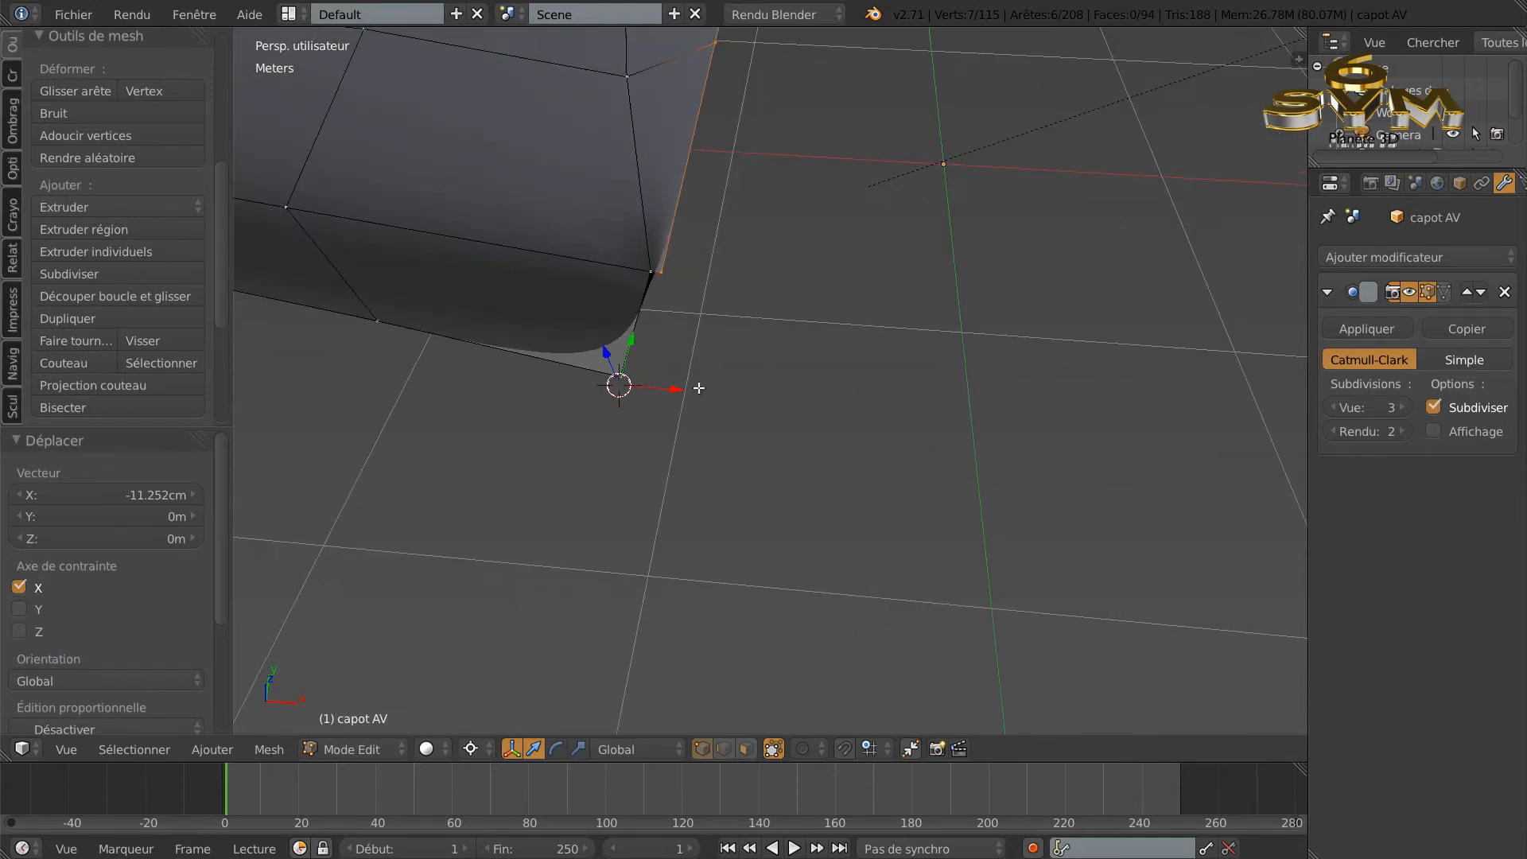
key("g")
key("x")
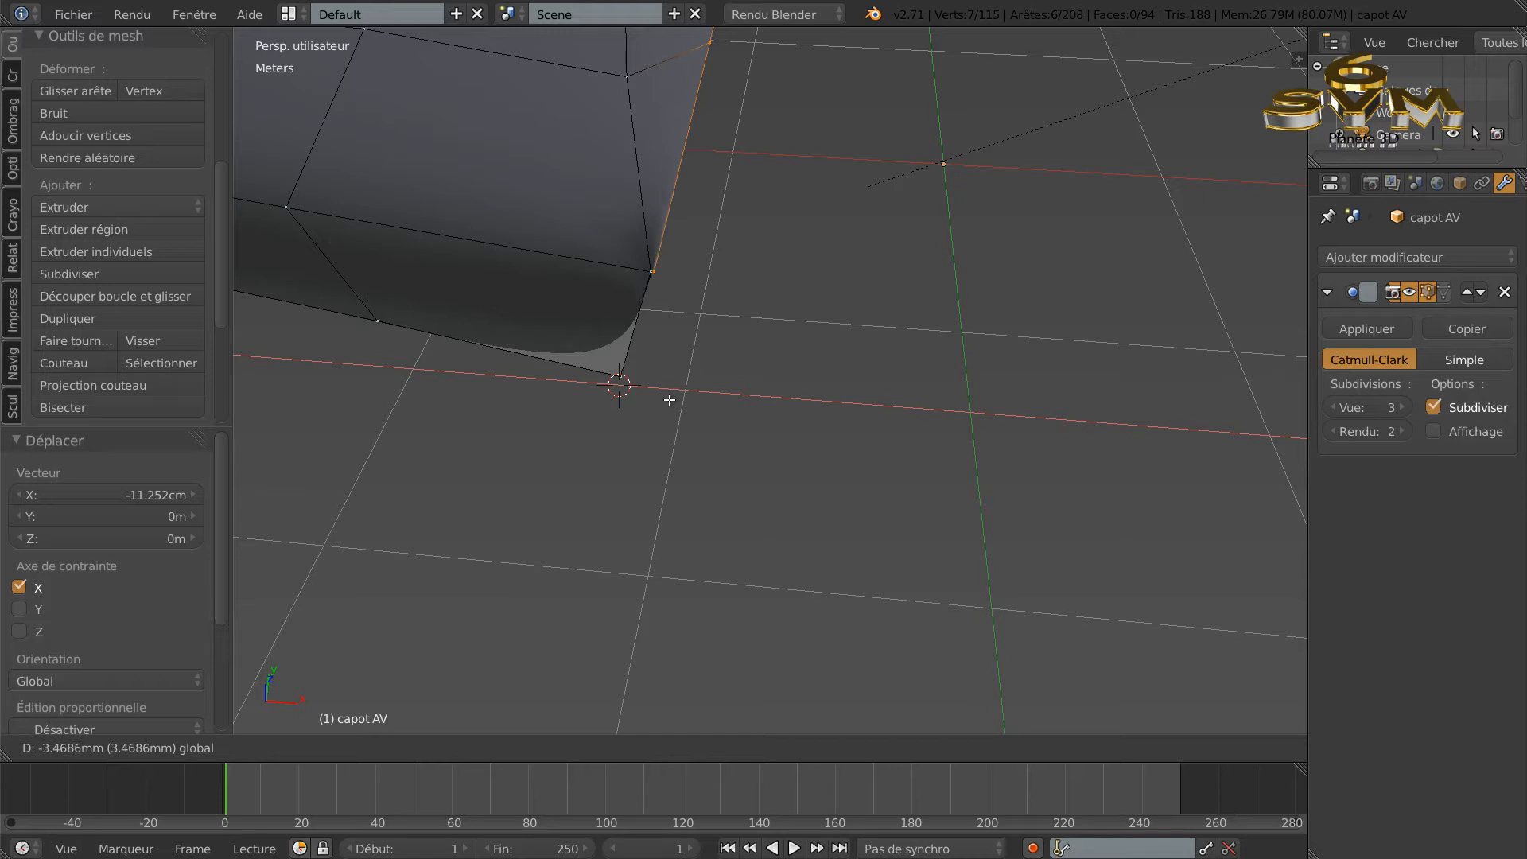
left_click(670, 400)
left_click_drag(676, 393, 677, 392)
Step: In top view, slide three inner rear-edge vertices along the edge with Vertex Slide, using factors 0.249, 0.187 and 0.076
middle_click_drag(826, 342, 633, 438, "shift")
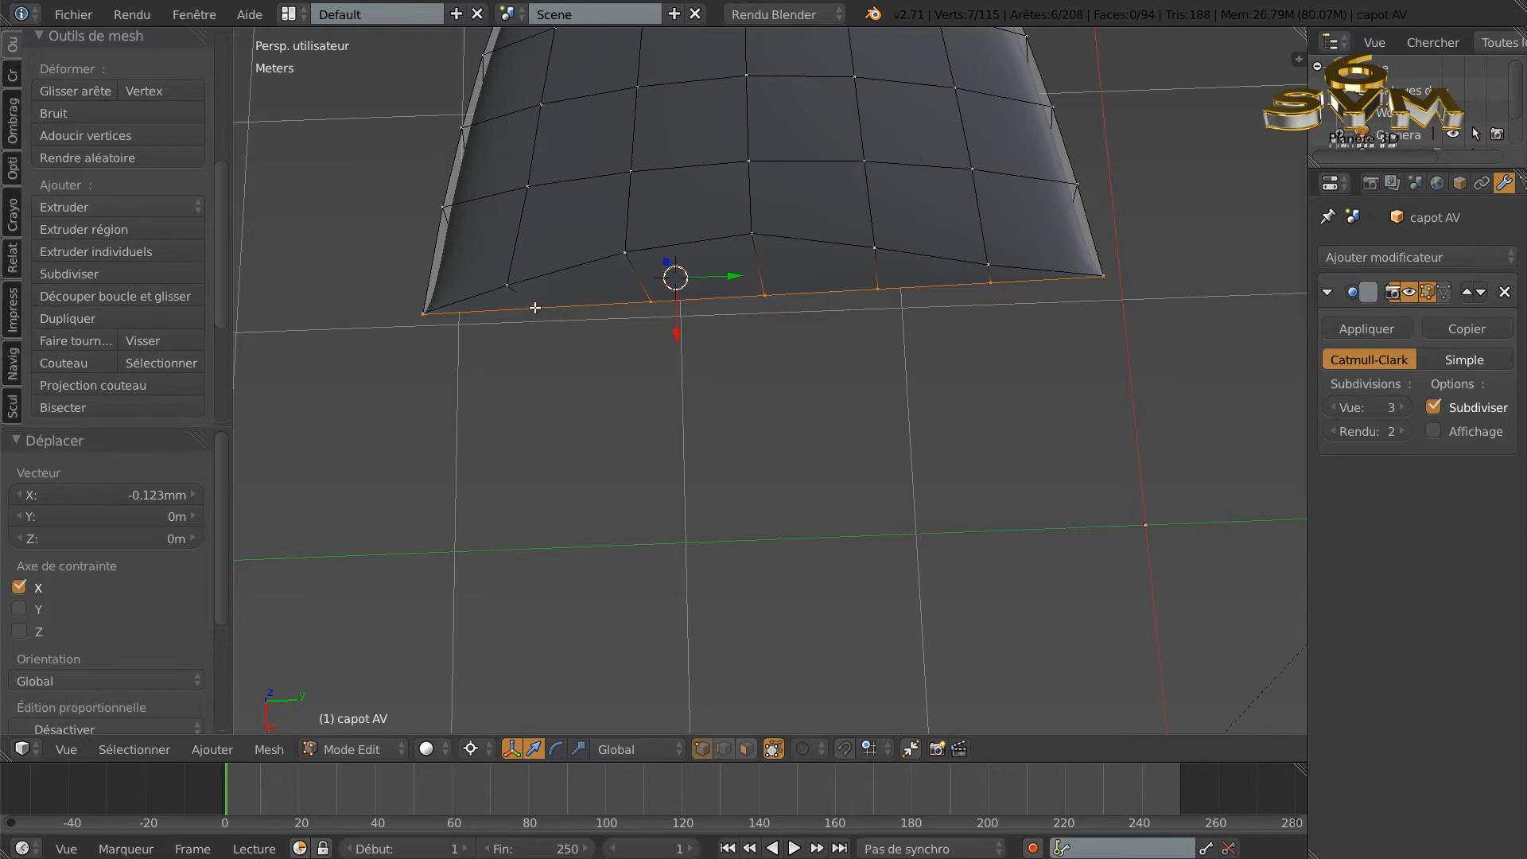
middle_click_drag(615, 374, 664, 403, "shift")
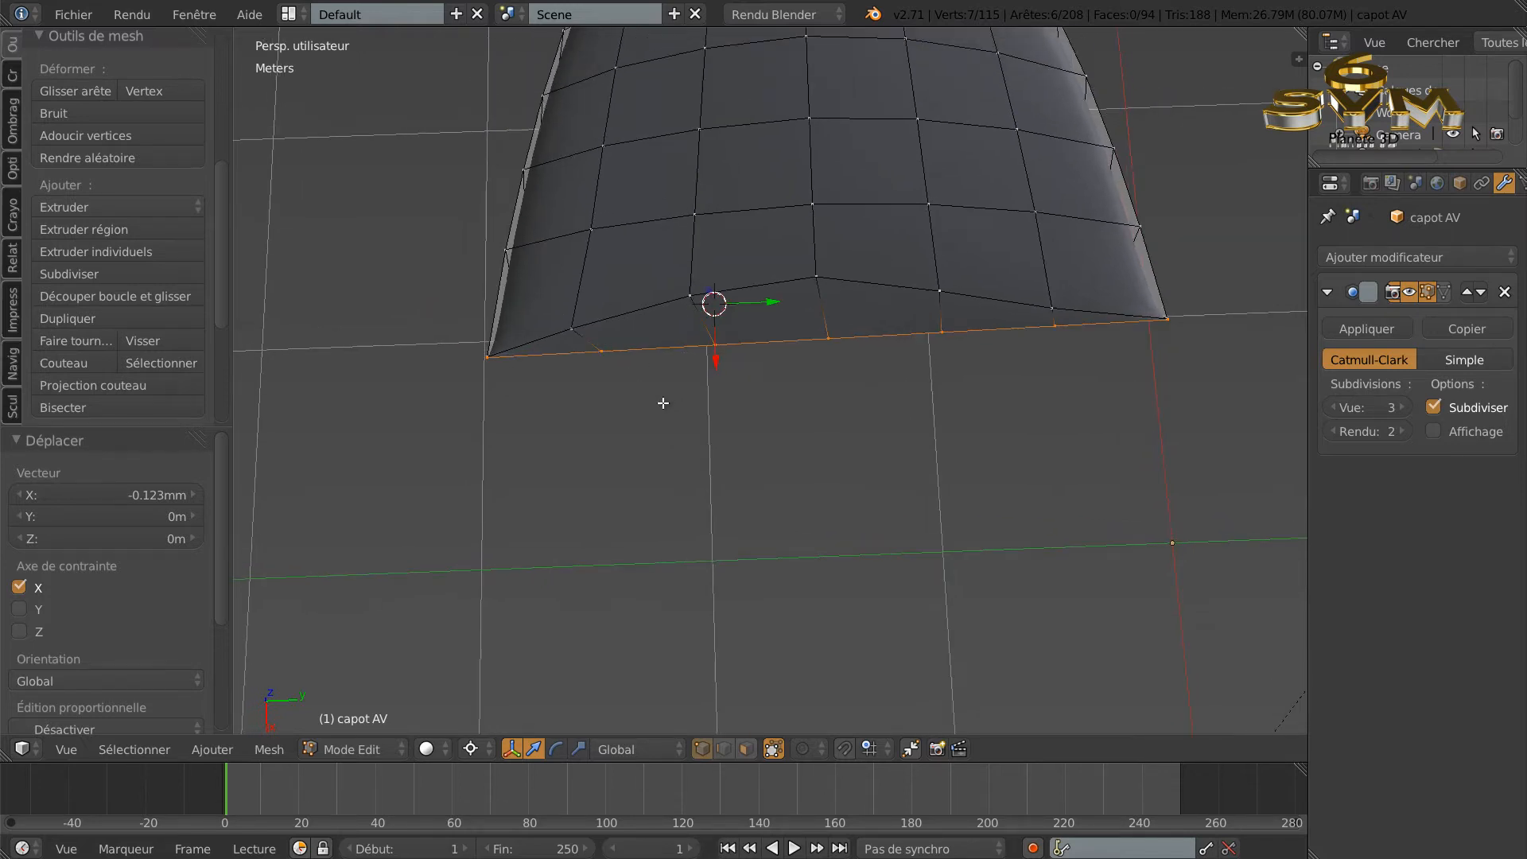
right_click(603, 353)
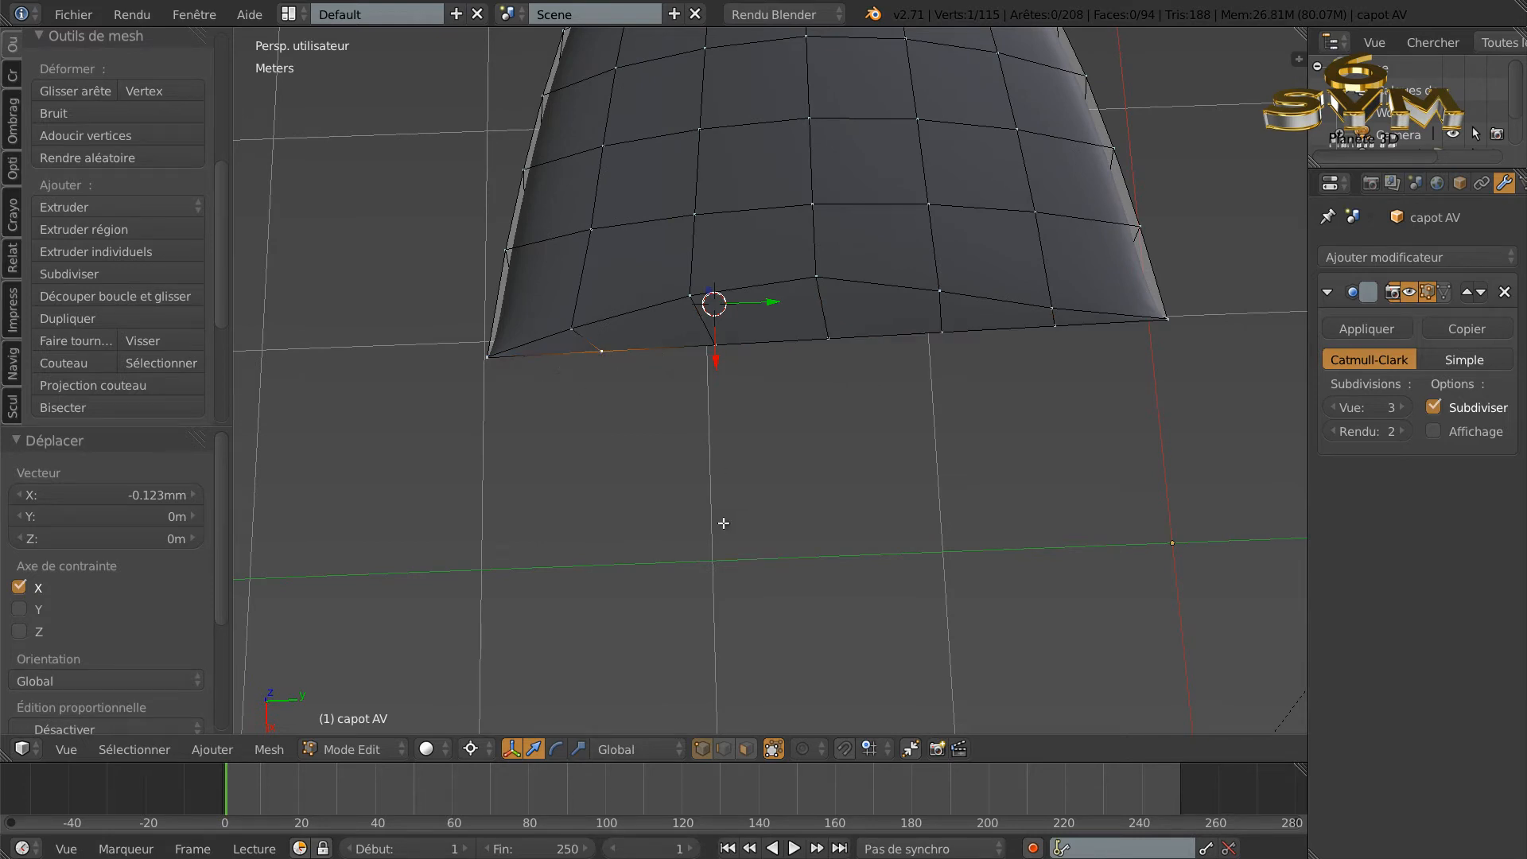
key("KP_7")
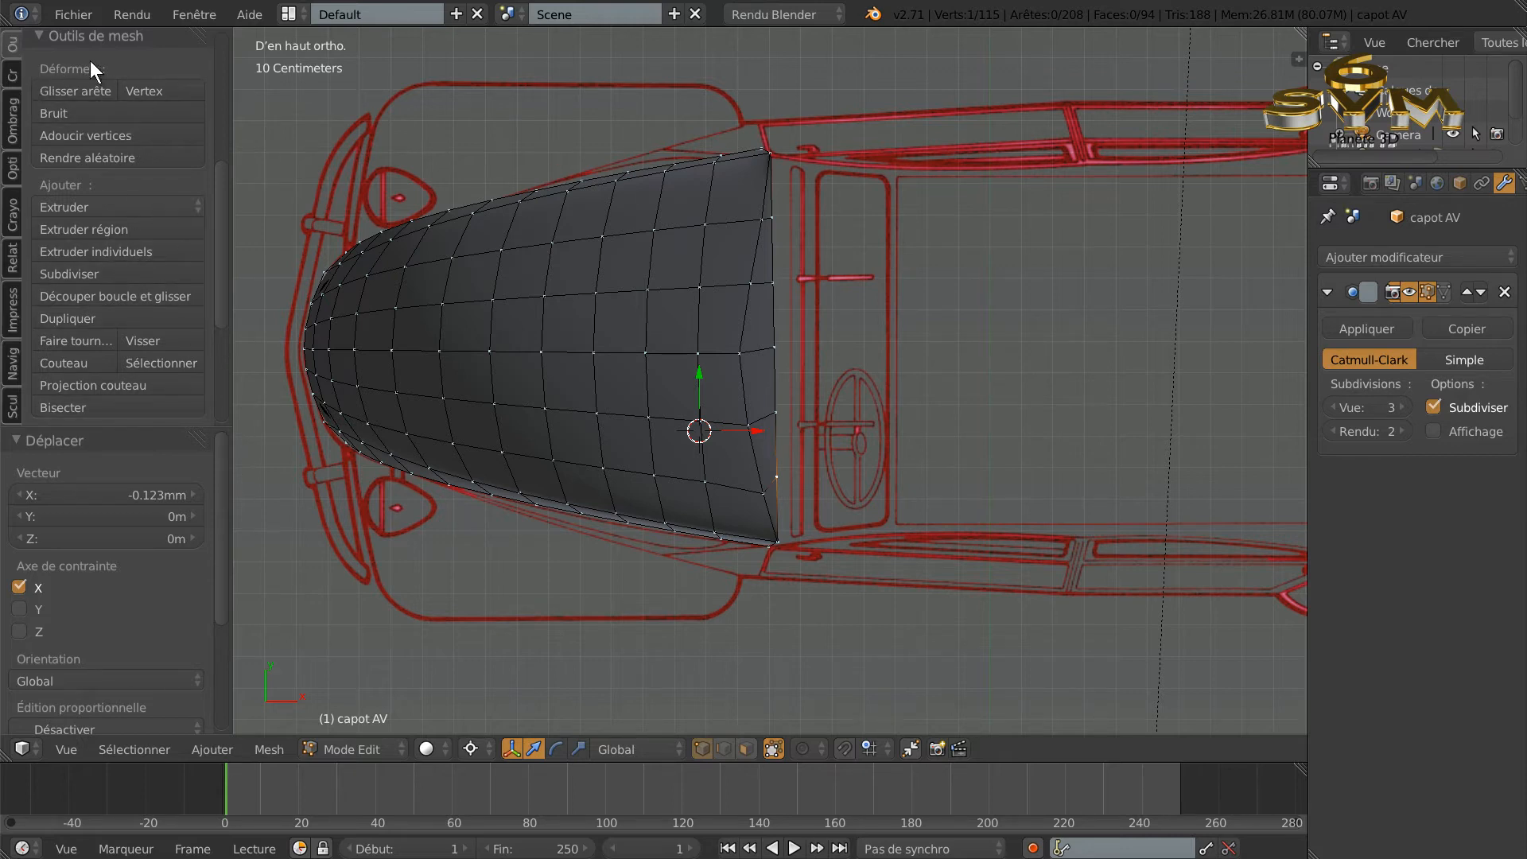
left_click(151, 87)
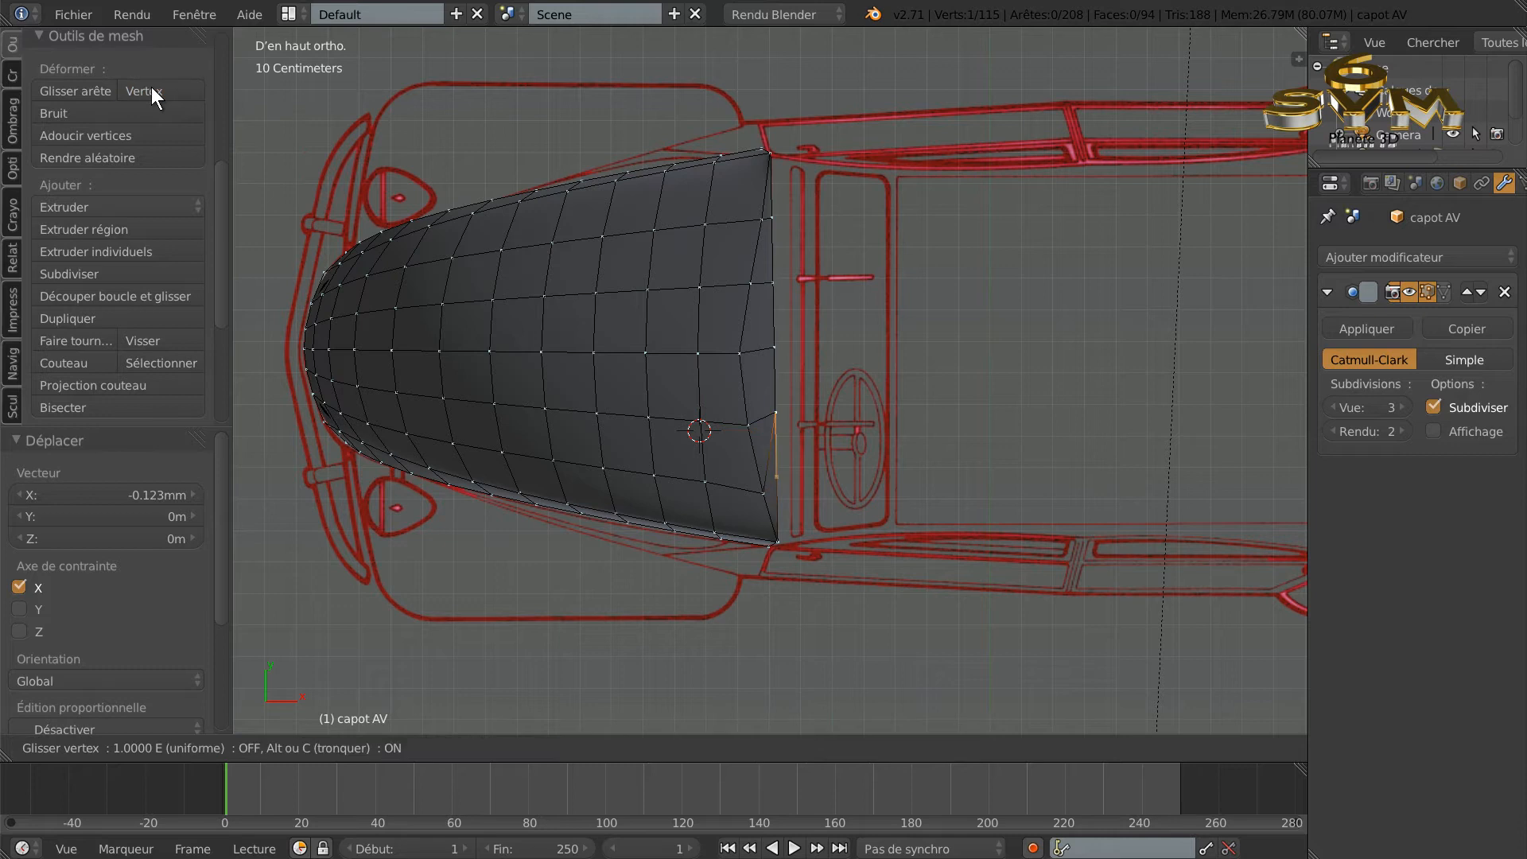
left_click(790, 493)
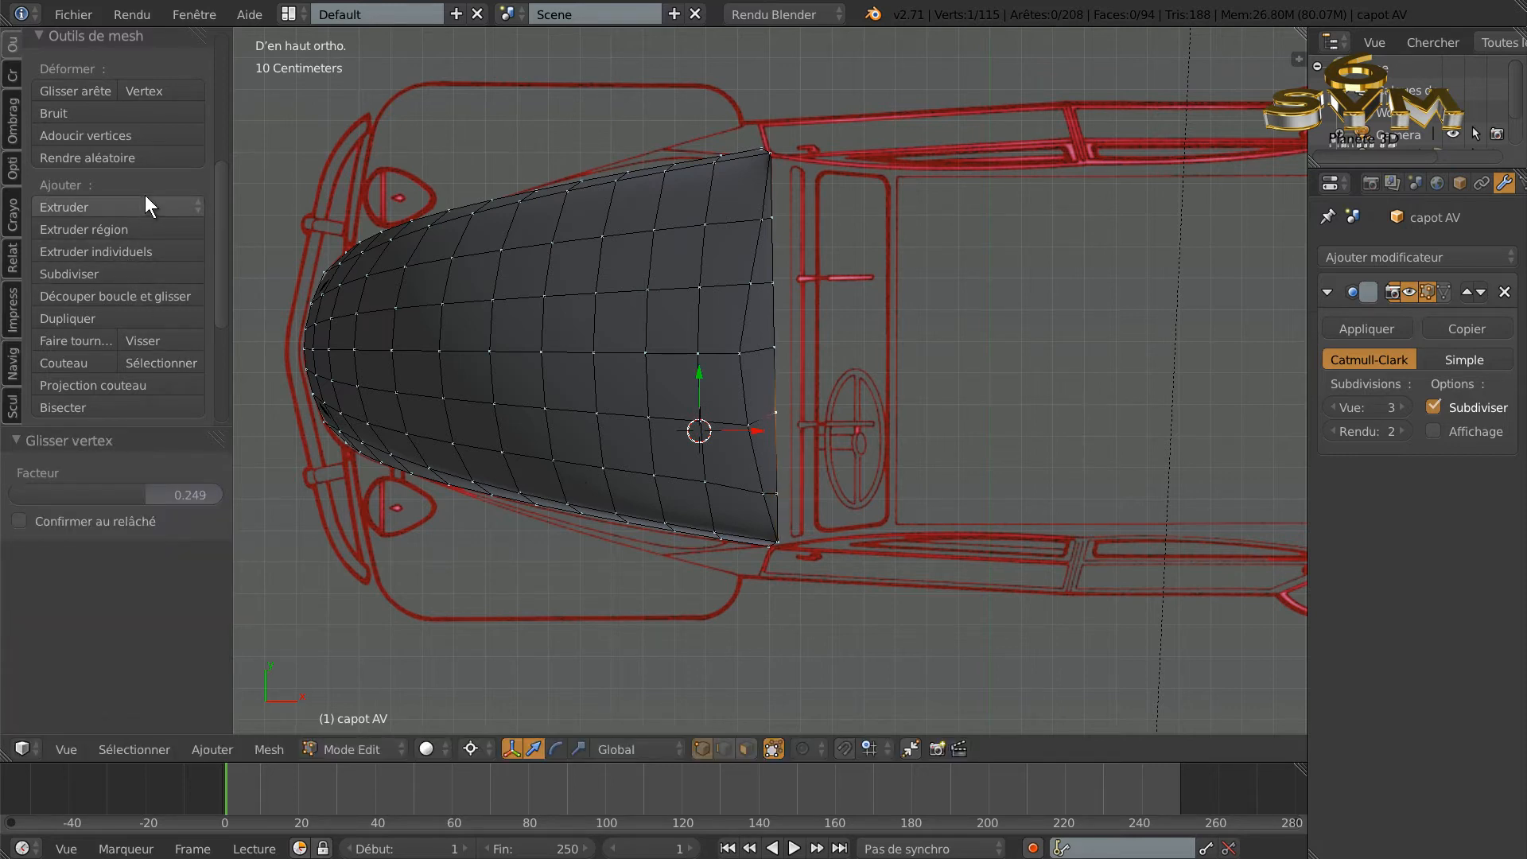
left_click(139, 89)
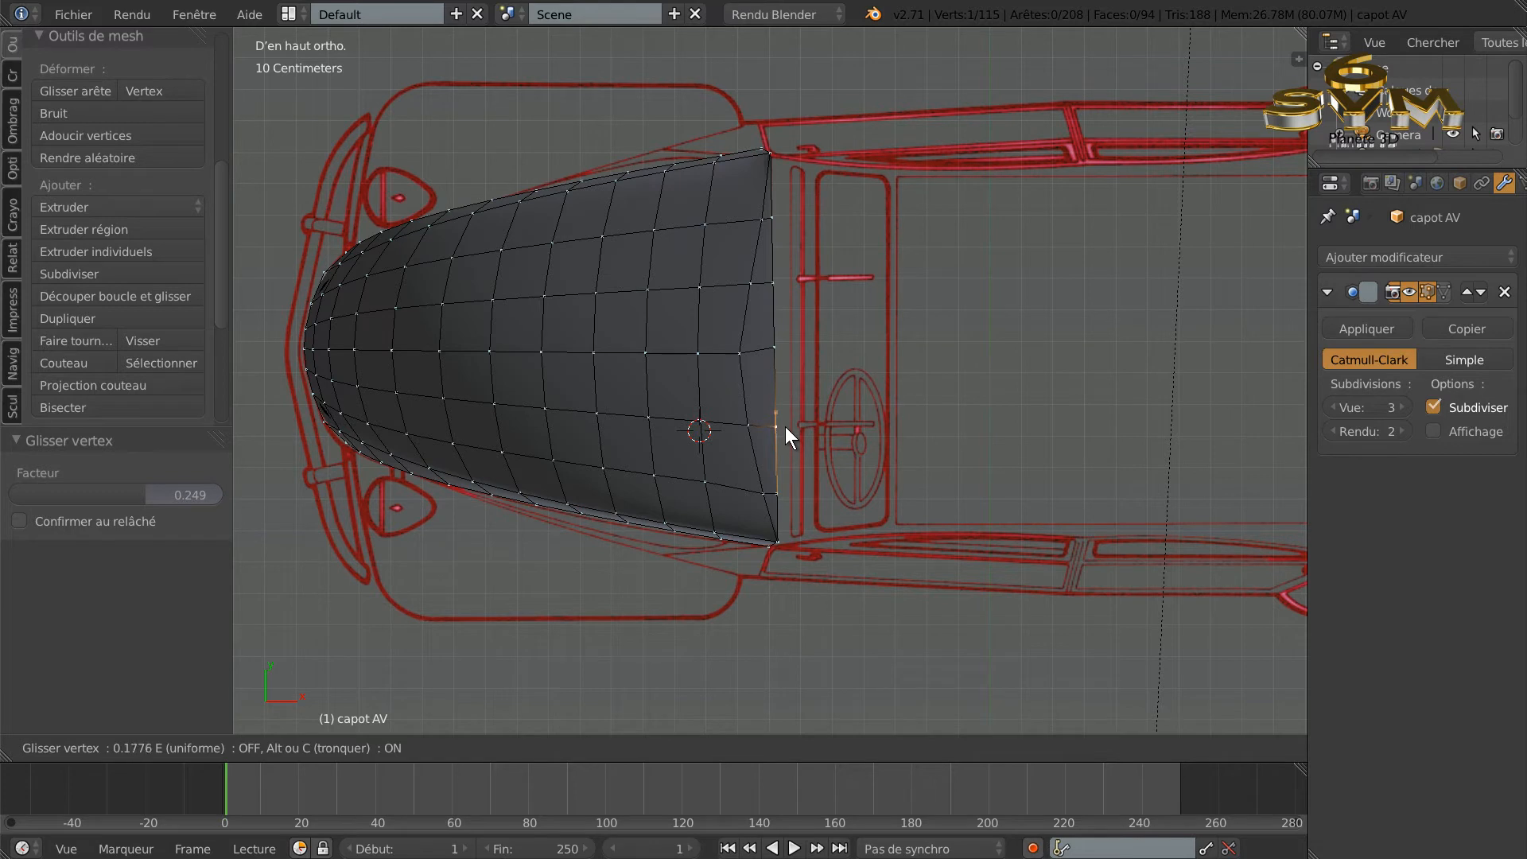
left_click(778, 424)
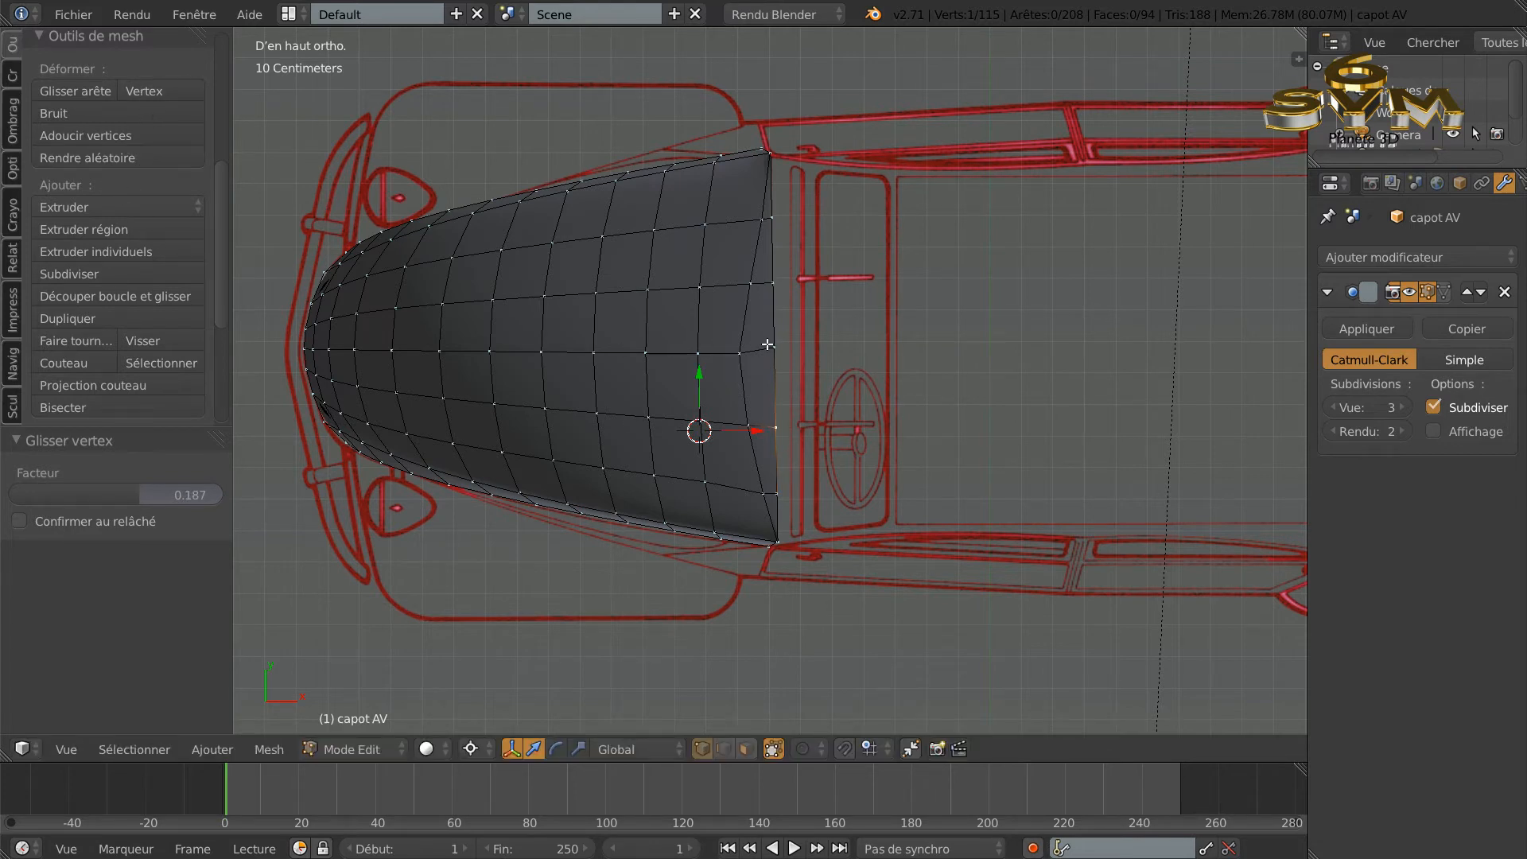
left_click(155, 90)
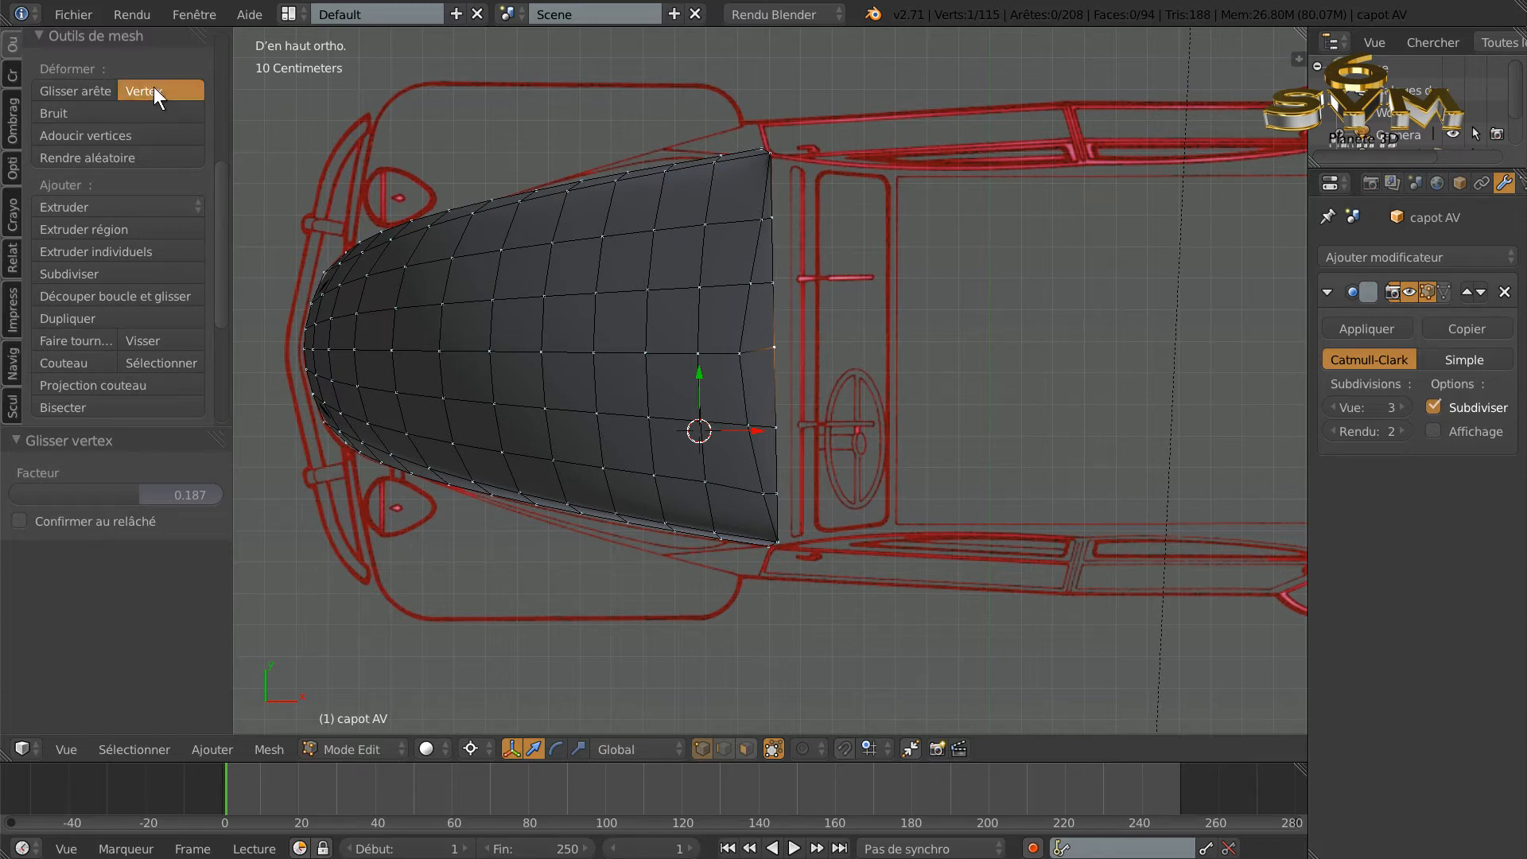
left_click(803, 352)
Step: Add one loop cut across the hood's rear strip with a slide factor of 0.831, and check the smoothed surface in Object Mode
middle_click_drag(899, 496, 774, 446)
scroll(747, 416, "up", 5)
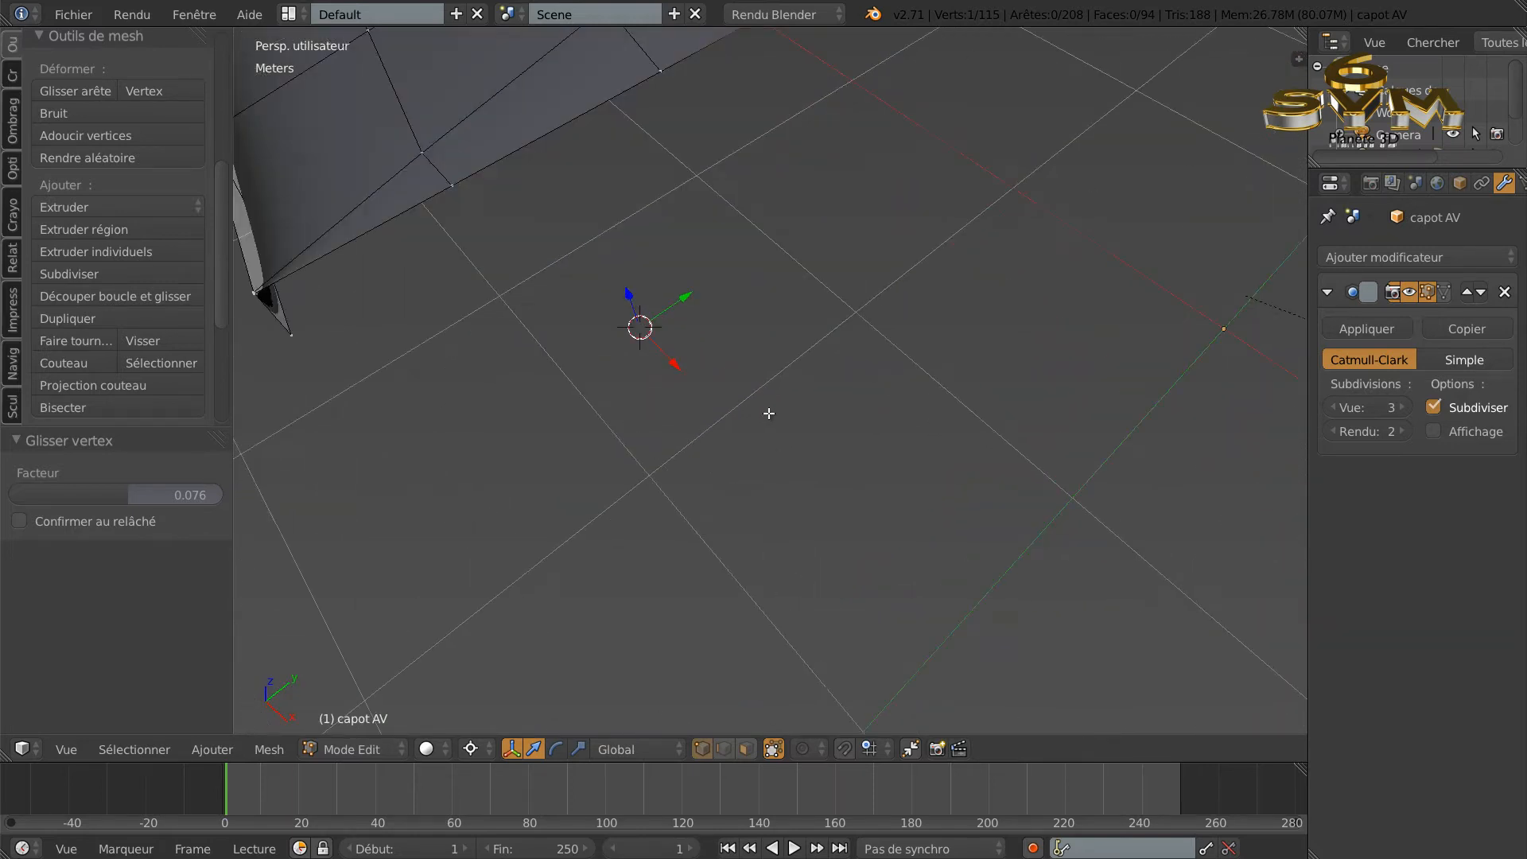
scroll(769, 414, "down", 4)
middle_click_drag(786, 343, 704, 399)
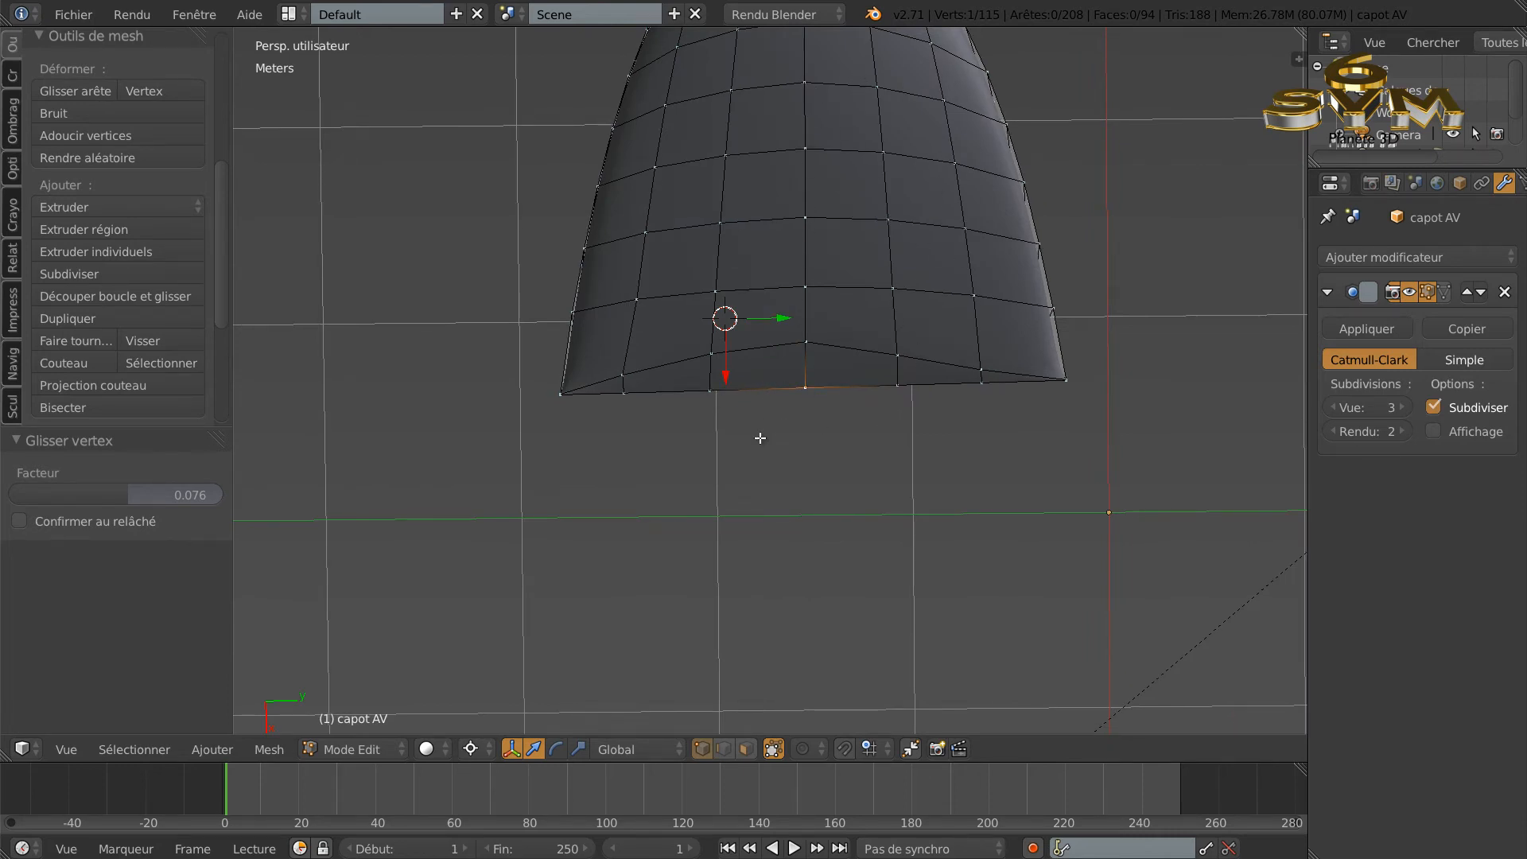
scroll(760, 438, "up", 1)
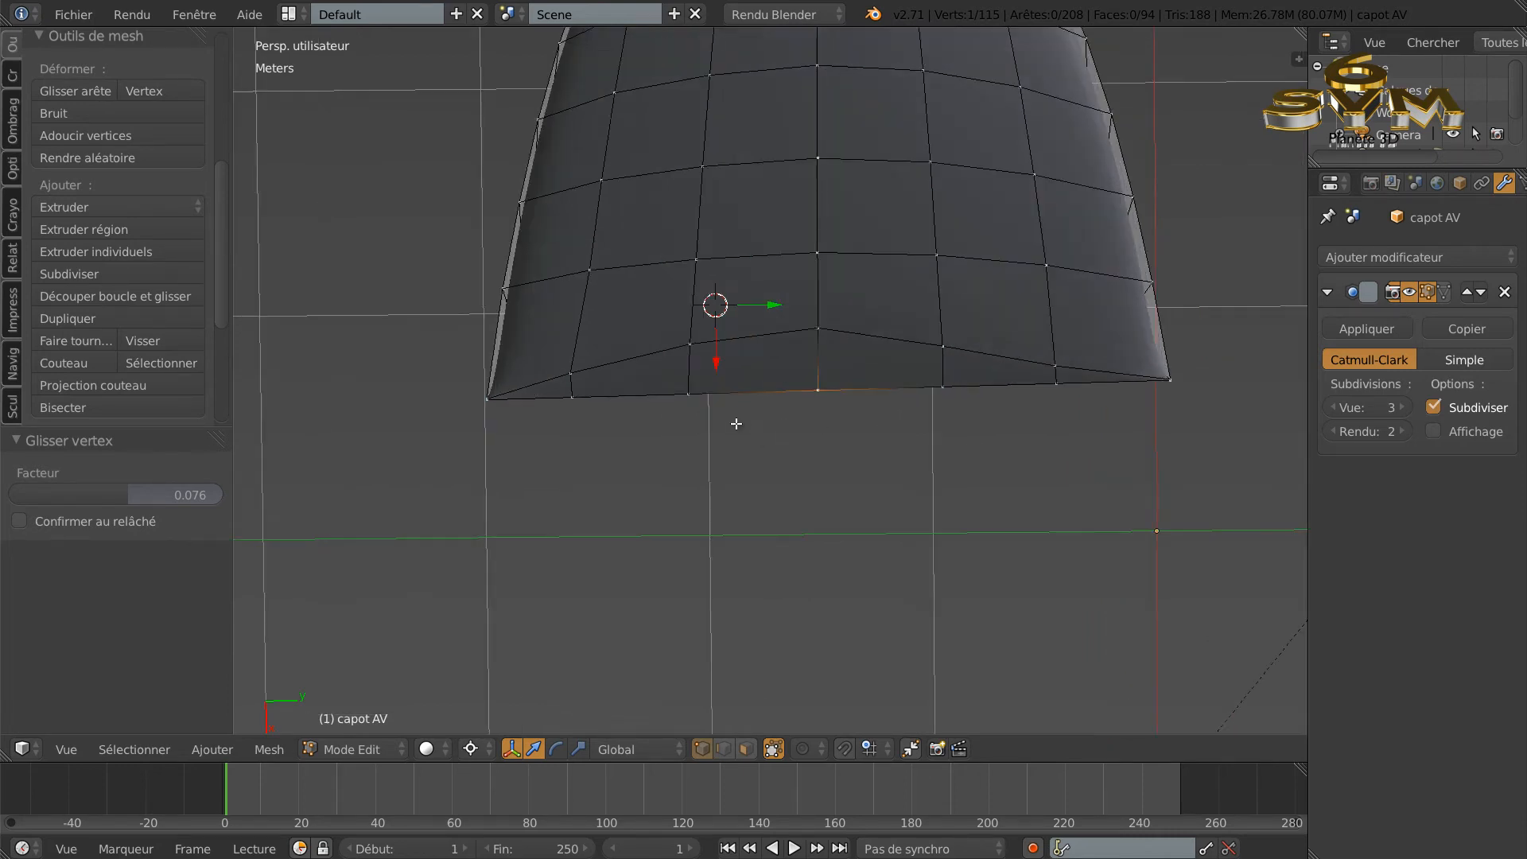
key("ctrl+r")
left_click(689, 369)
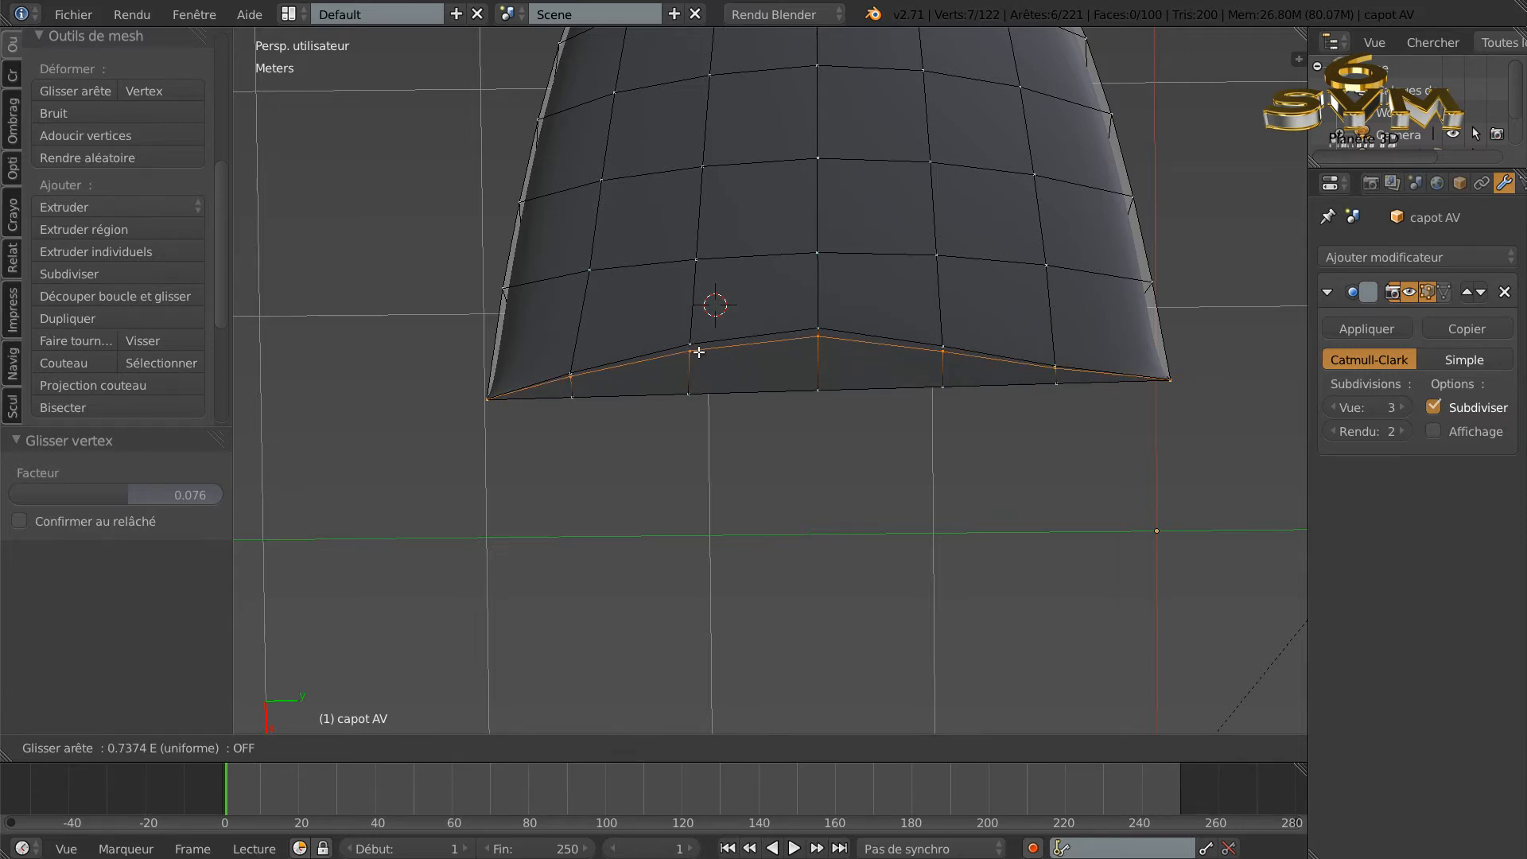
left_click(698, 350)
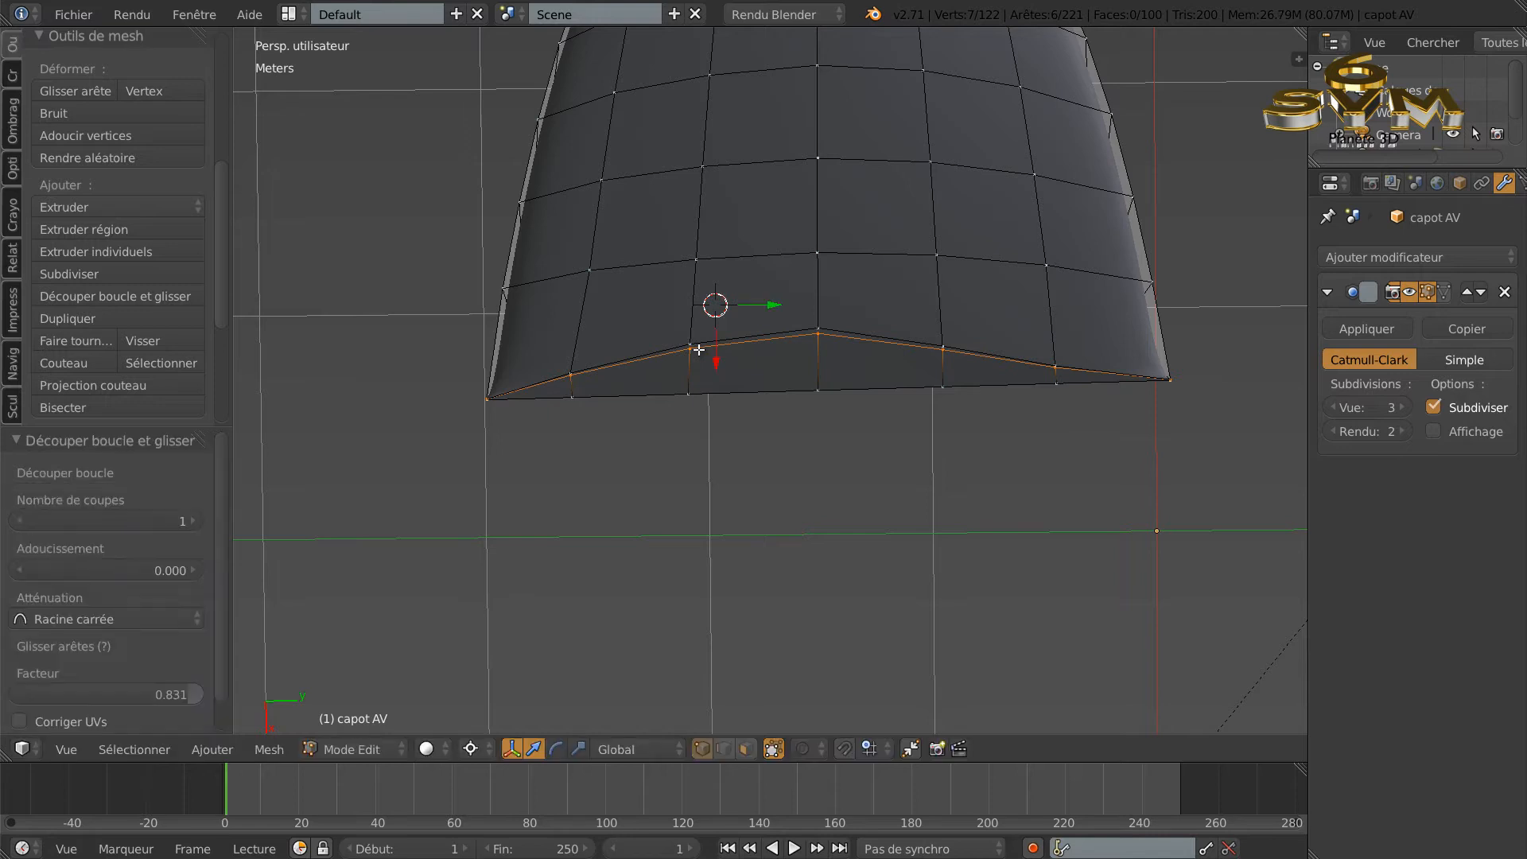
key("Tab")
middle_click_drag(699, 416, 795, 342)
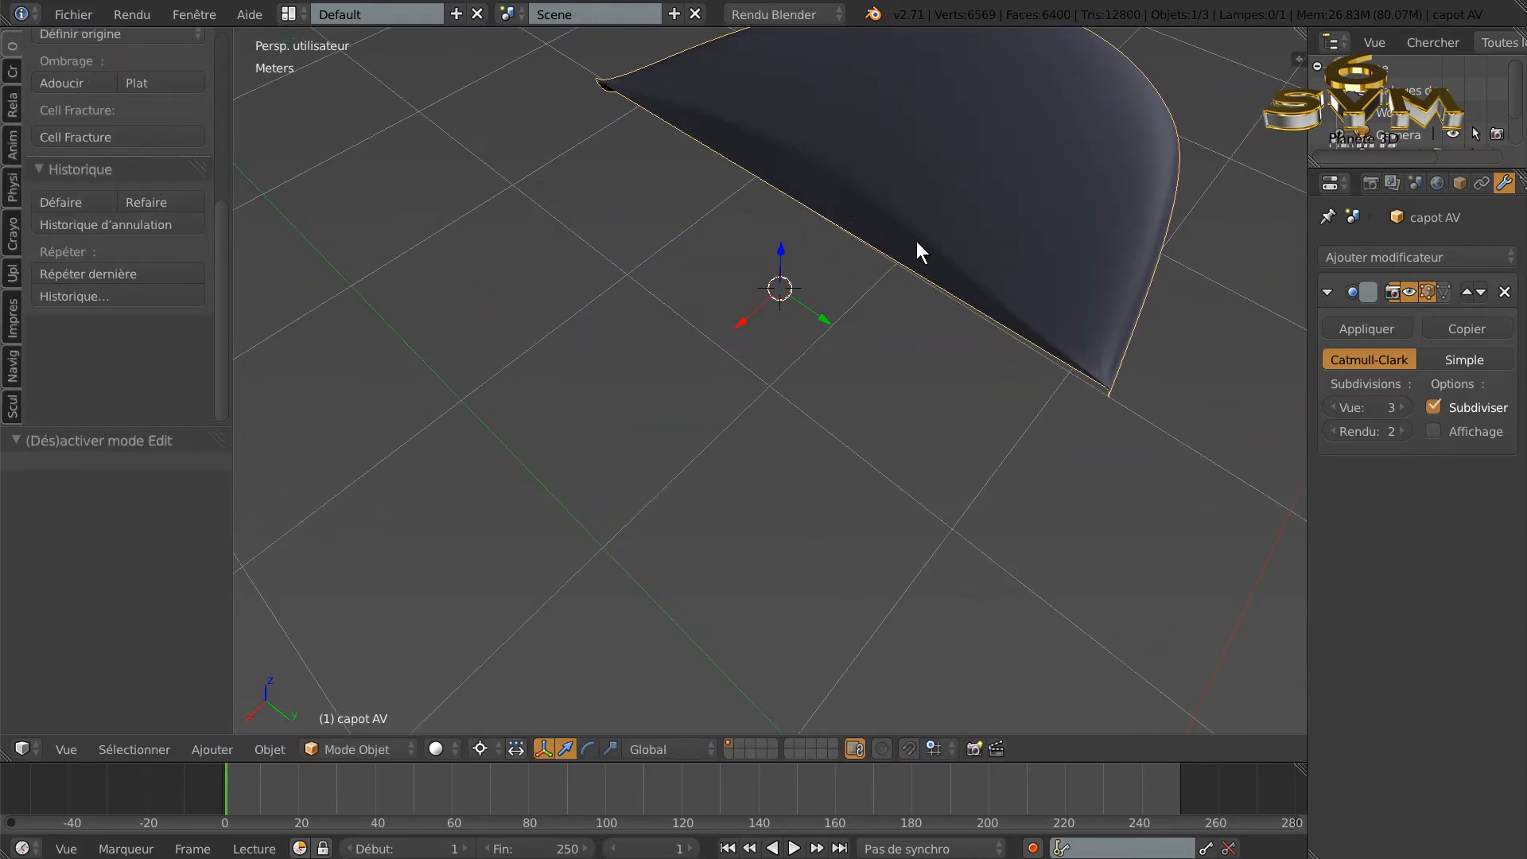
middle_click_drag(510, 218, 737, 260)
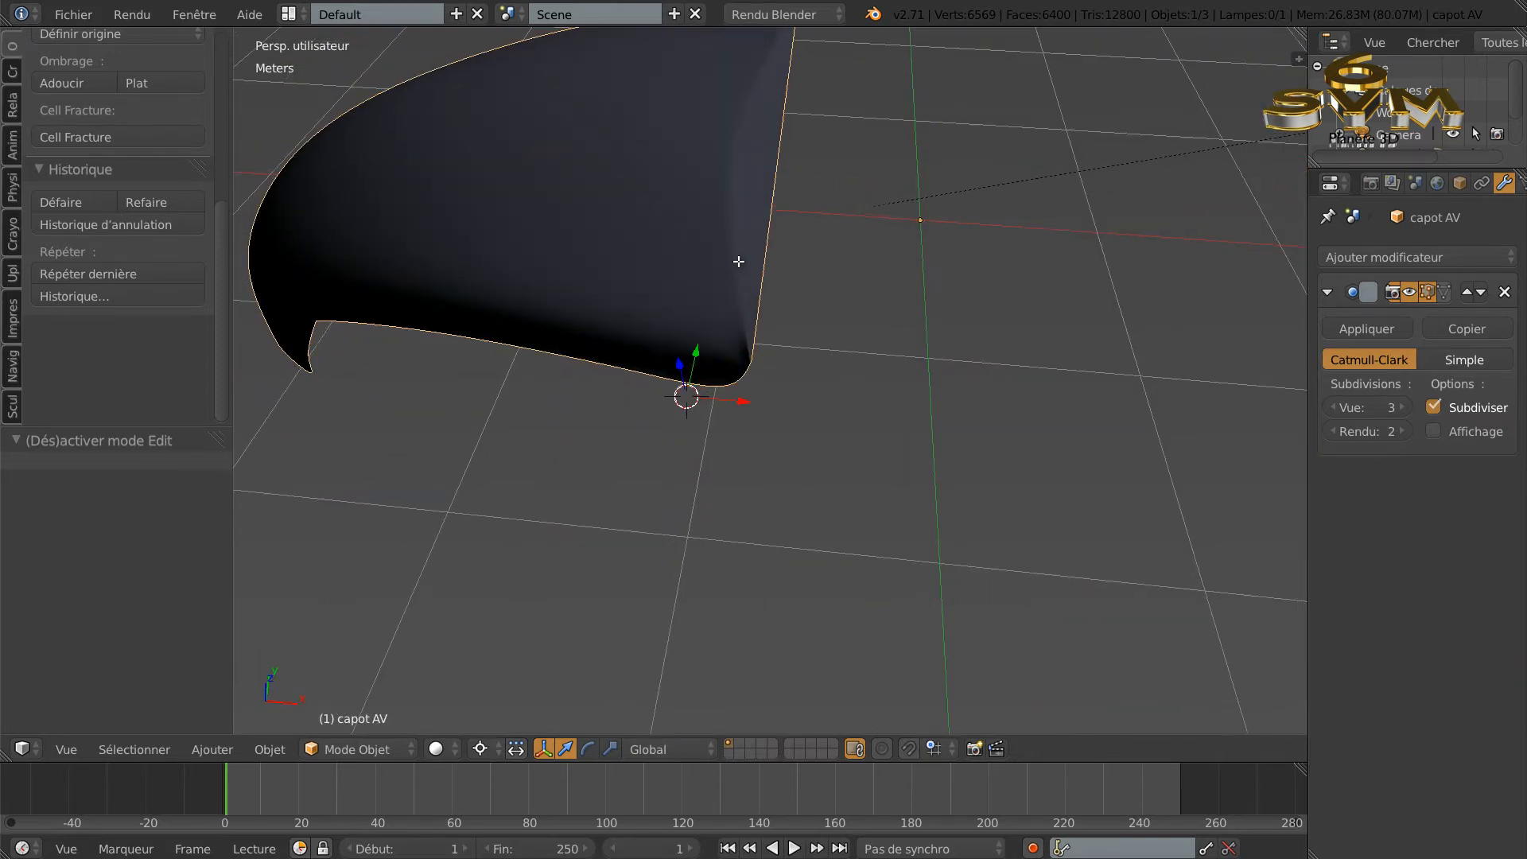
Step: In wireframe Edit Mode, merge the three overlapping vertices at the hood's rear side corner at center, and inspect the smoothed result in solid shading
key("Tab")
middle_click_drag(882, 336, 881, 376)
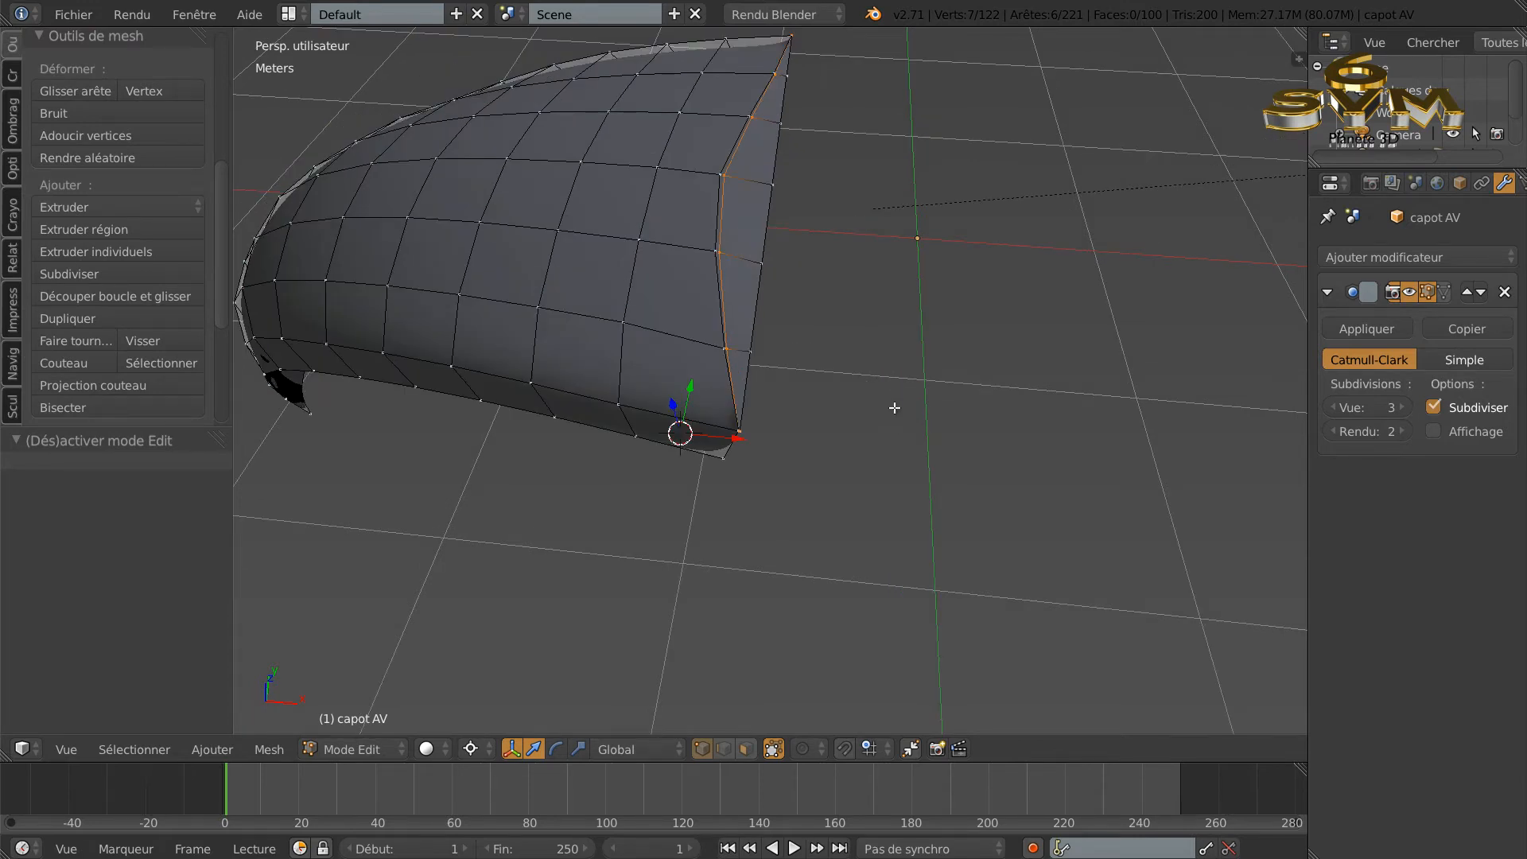
key("z")
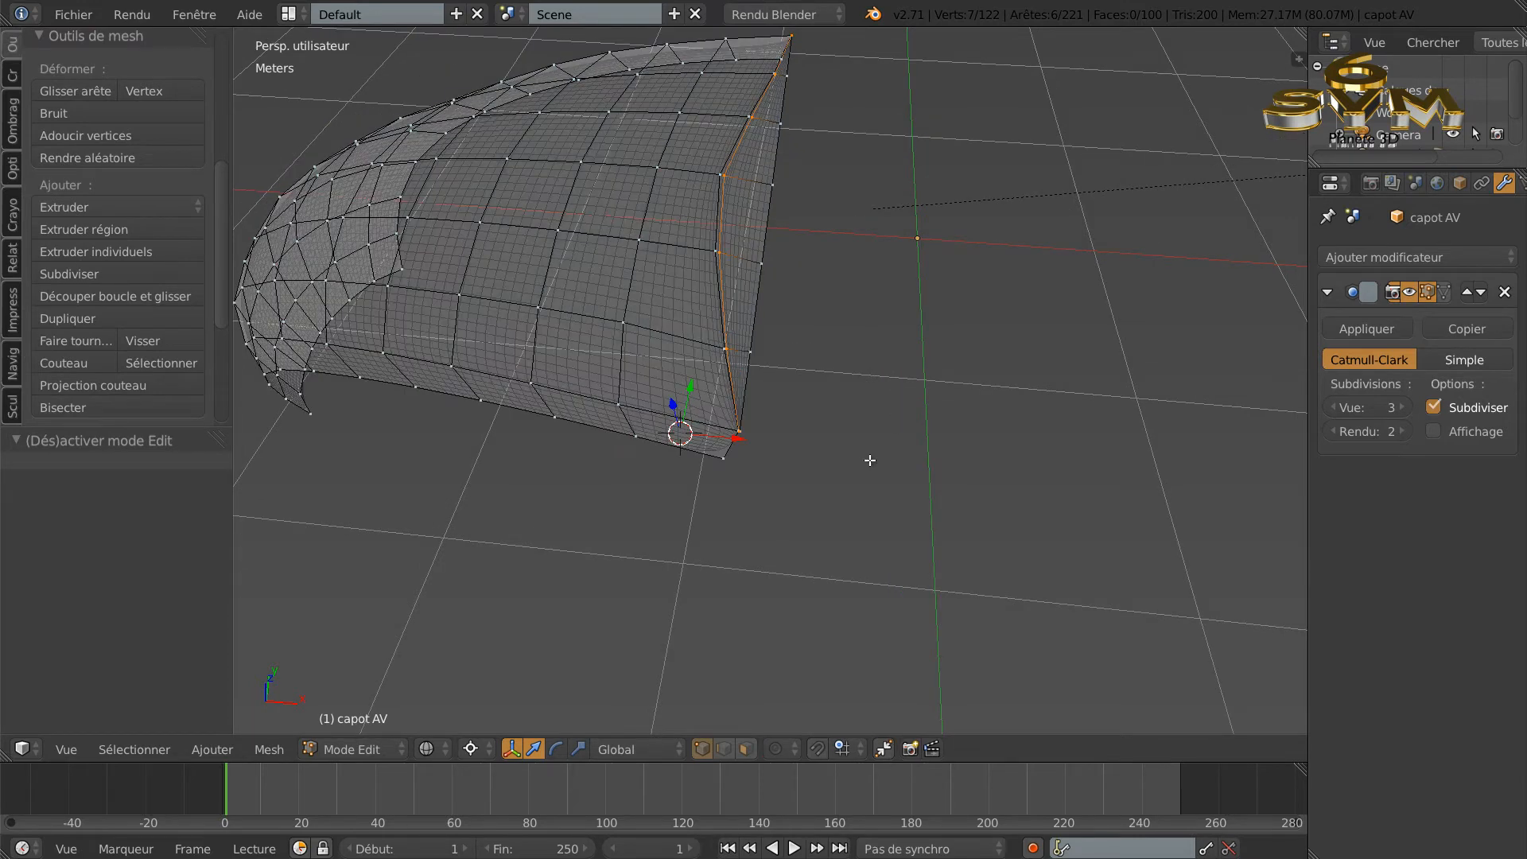
key("a")
key("a")
key("a")
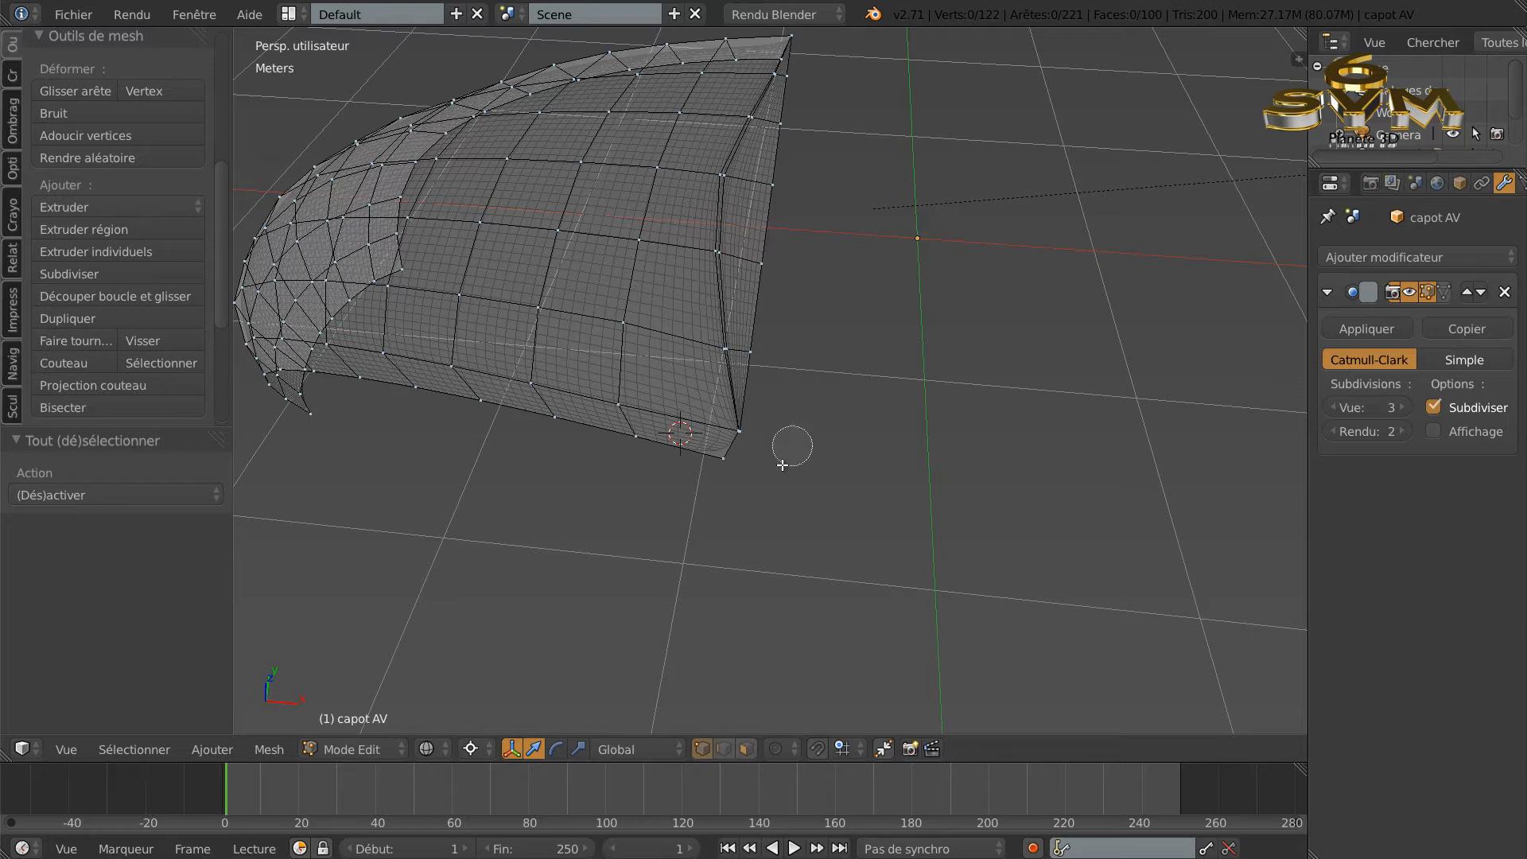
right_click(742, 434)
scroll(221, 270, "up", 5)
scroll(222, 222, "down", 5)
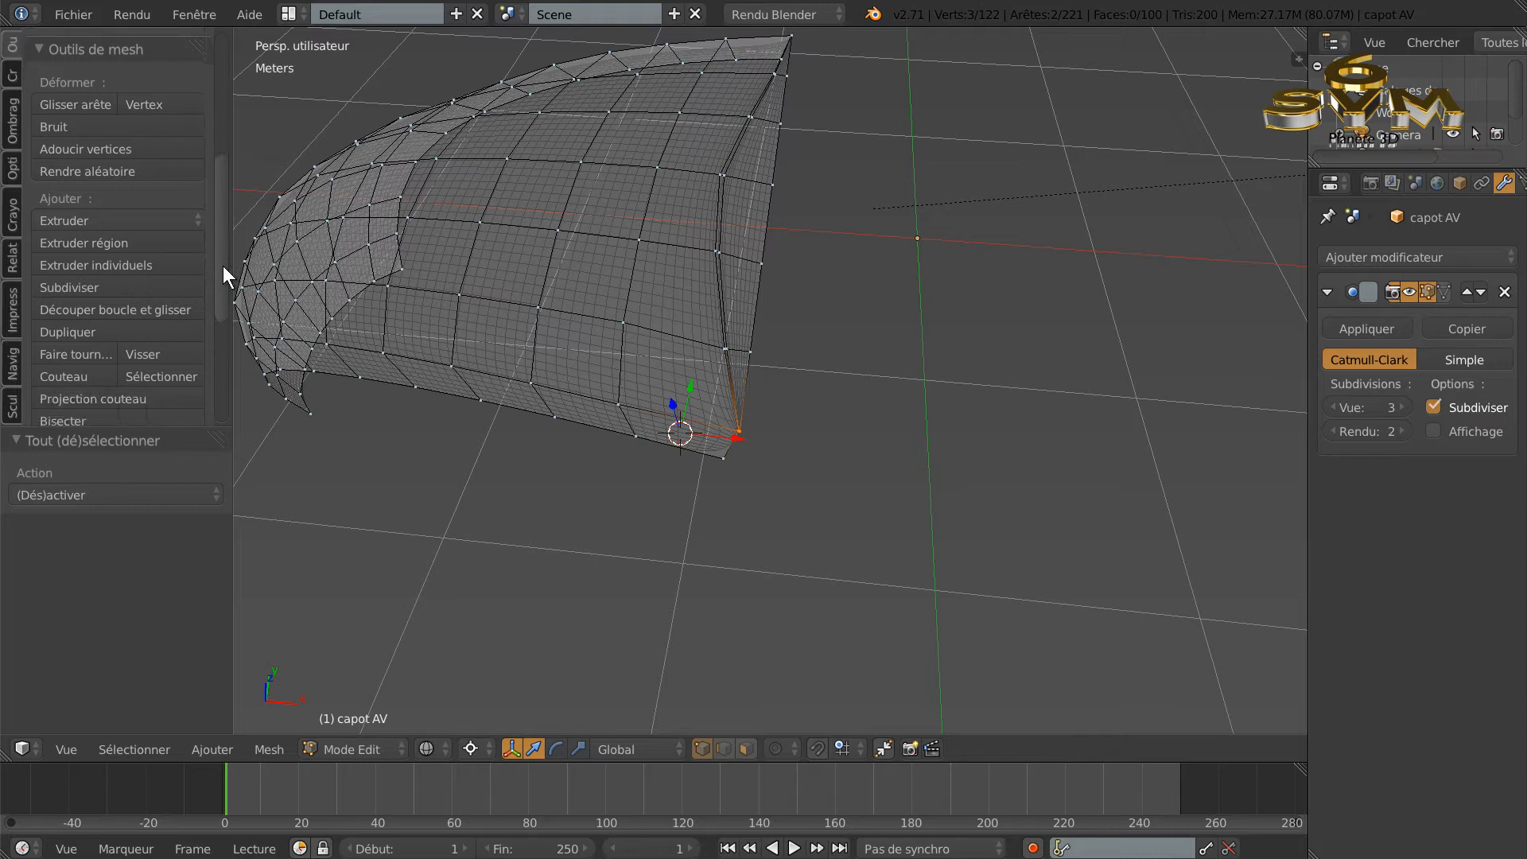
left_click_drag(224, 267, 224, 378)
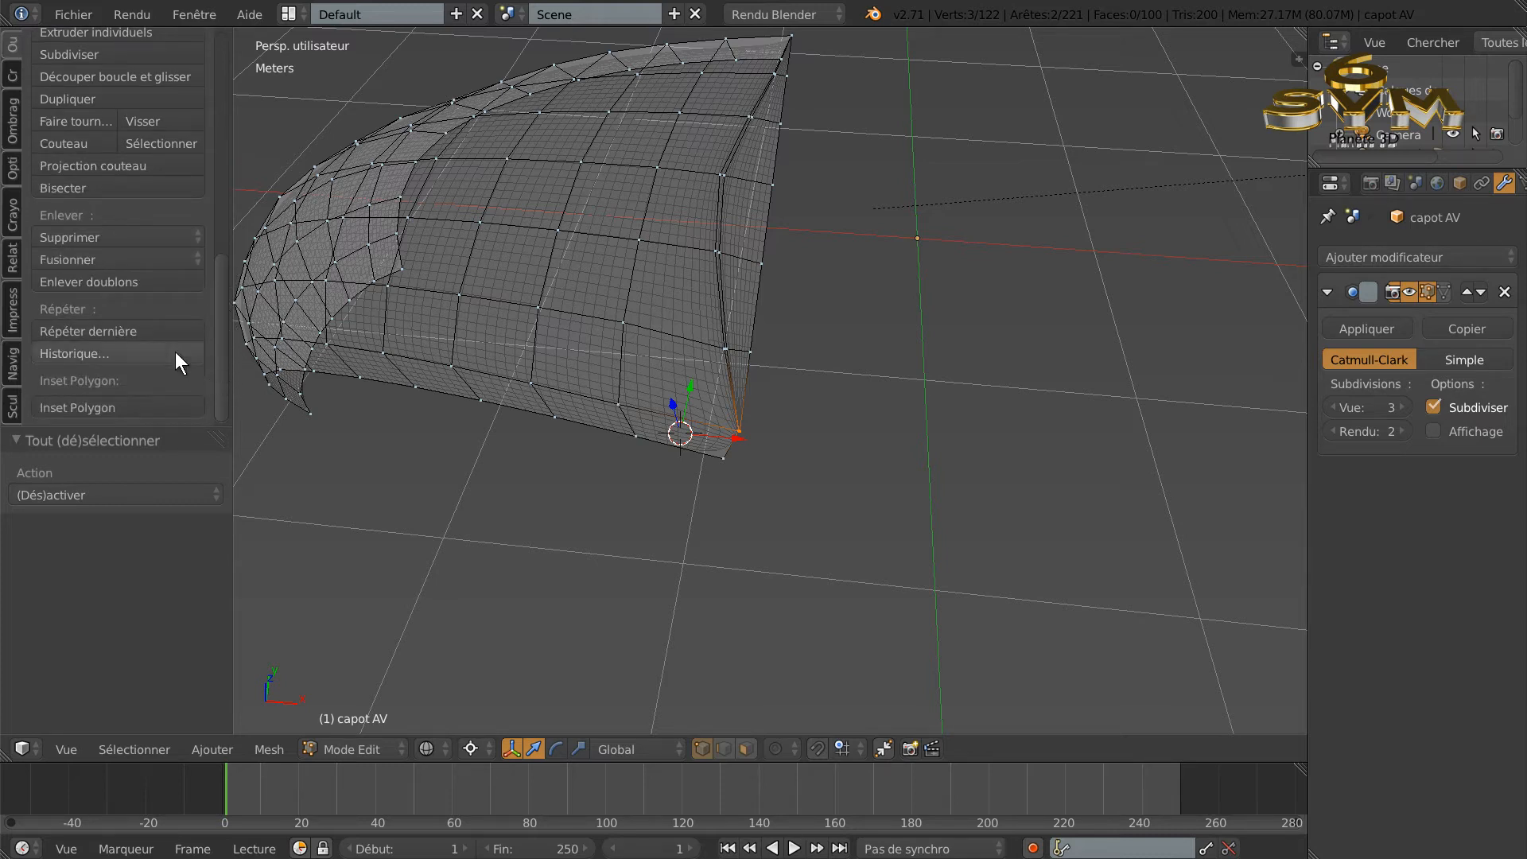
left_click(59, 256)
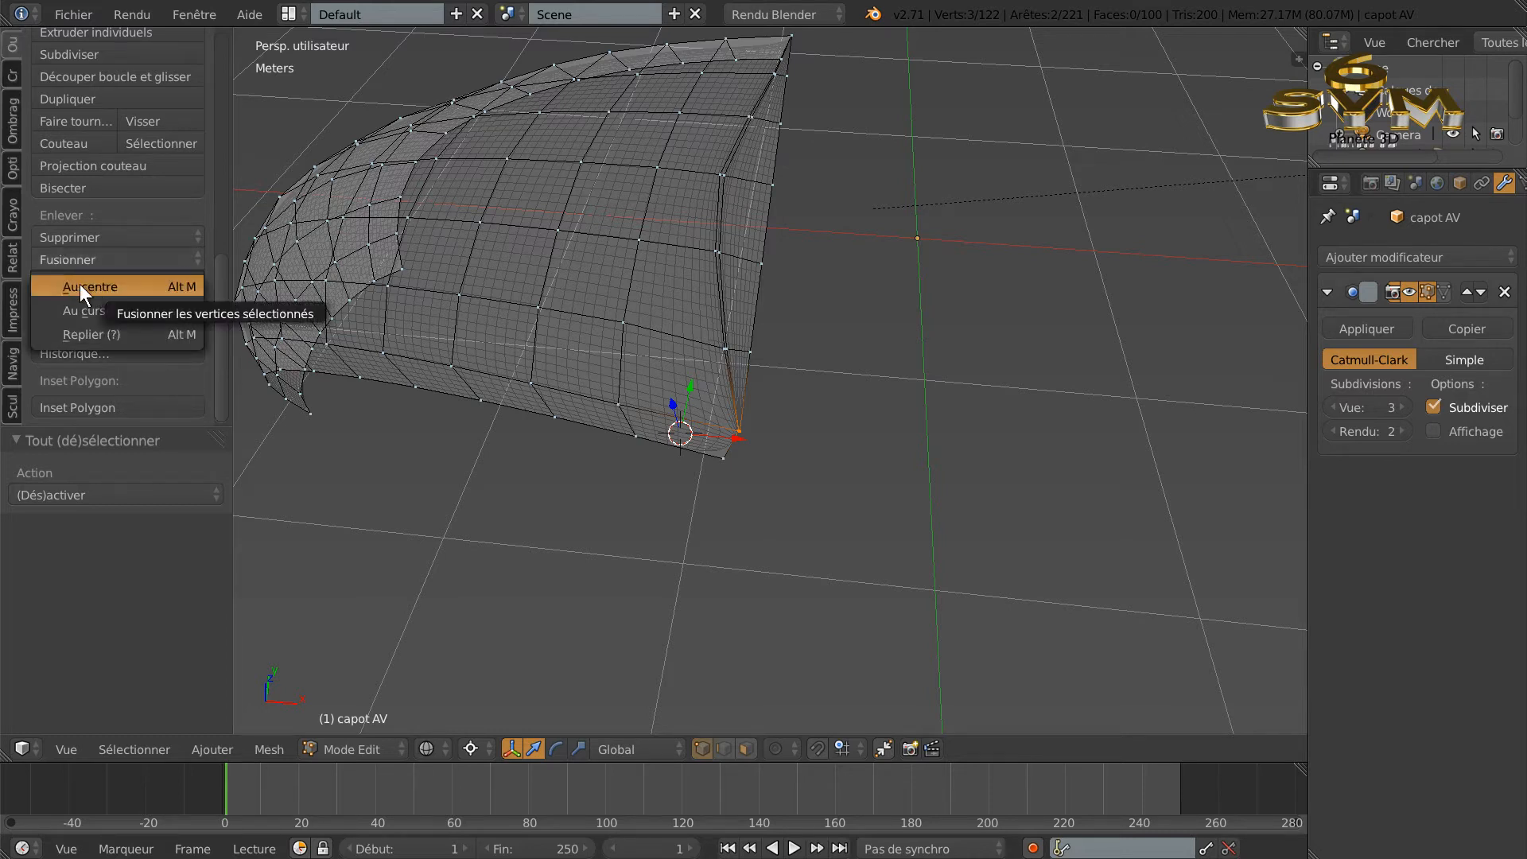
left_click(79, 284)
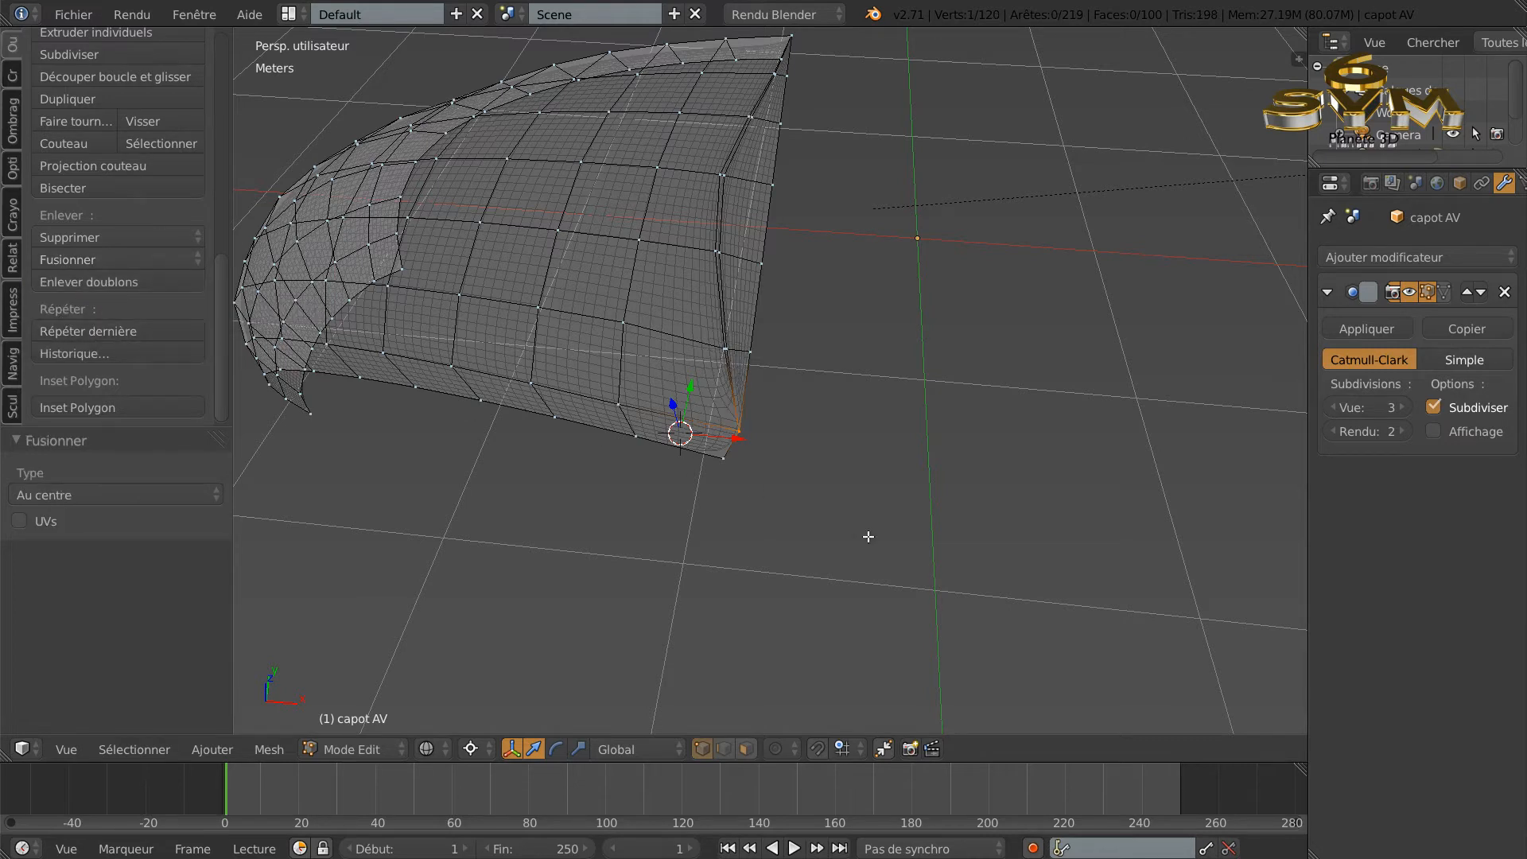
key("Tab")
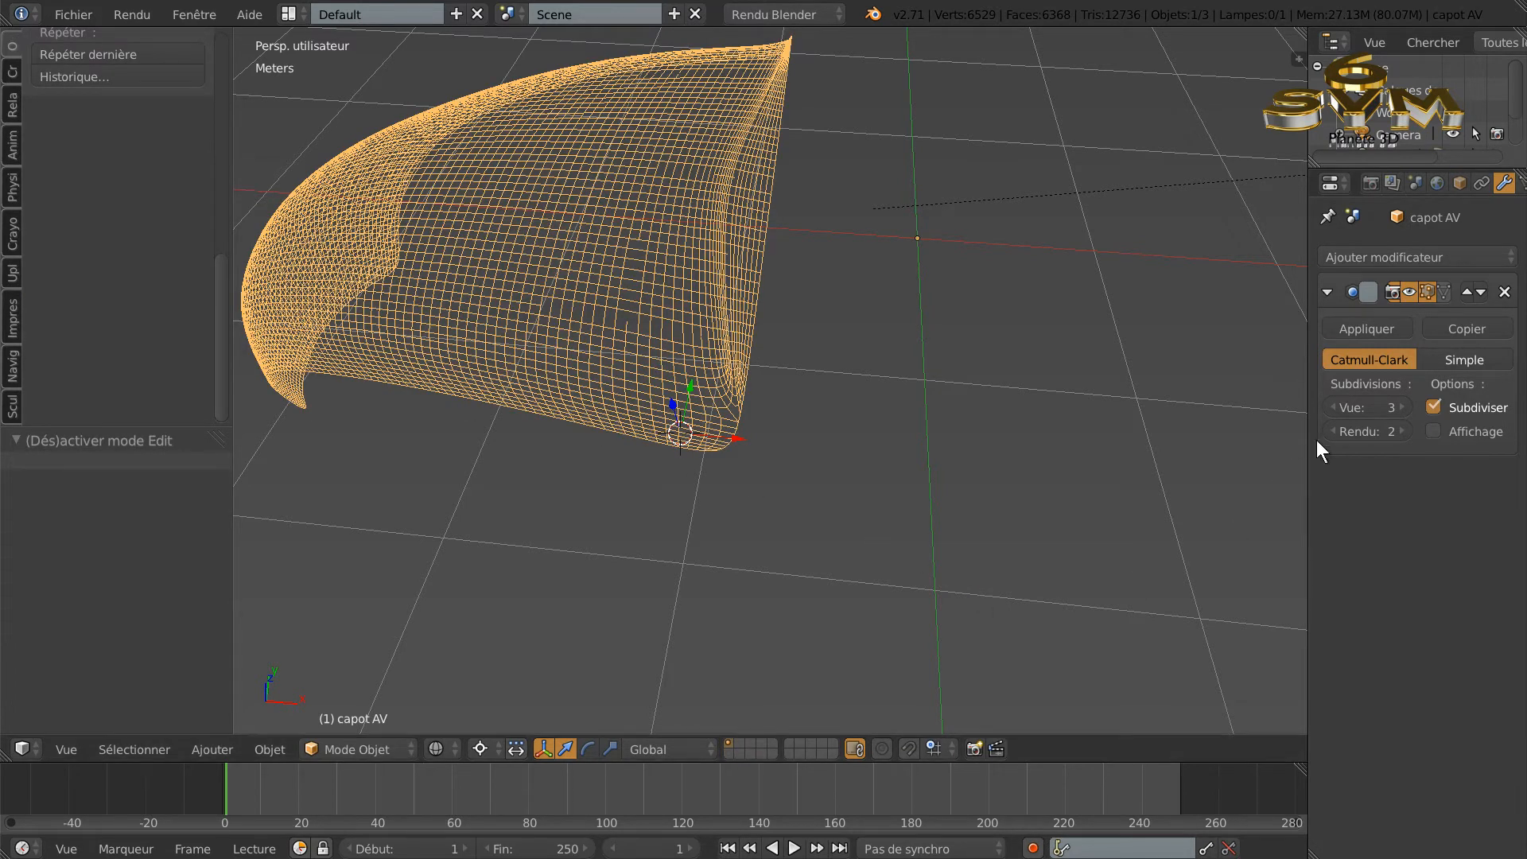
key("z")
mouse_move(1142, 593)
middle_mouse_down()
mouse_move(1015, 634)
mouse_move(1005, 599)
mouse_move(496, 434)
middle_mouse_up()
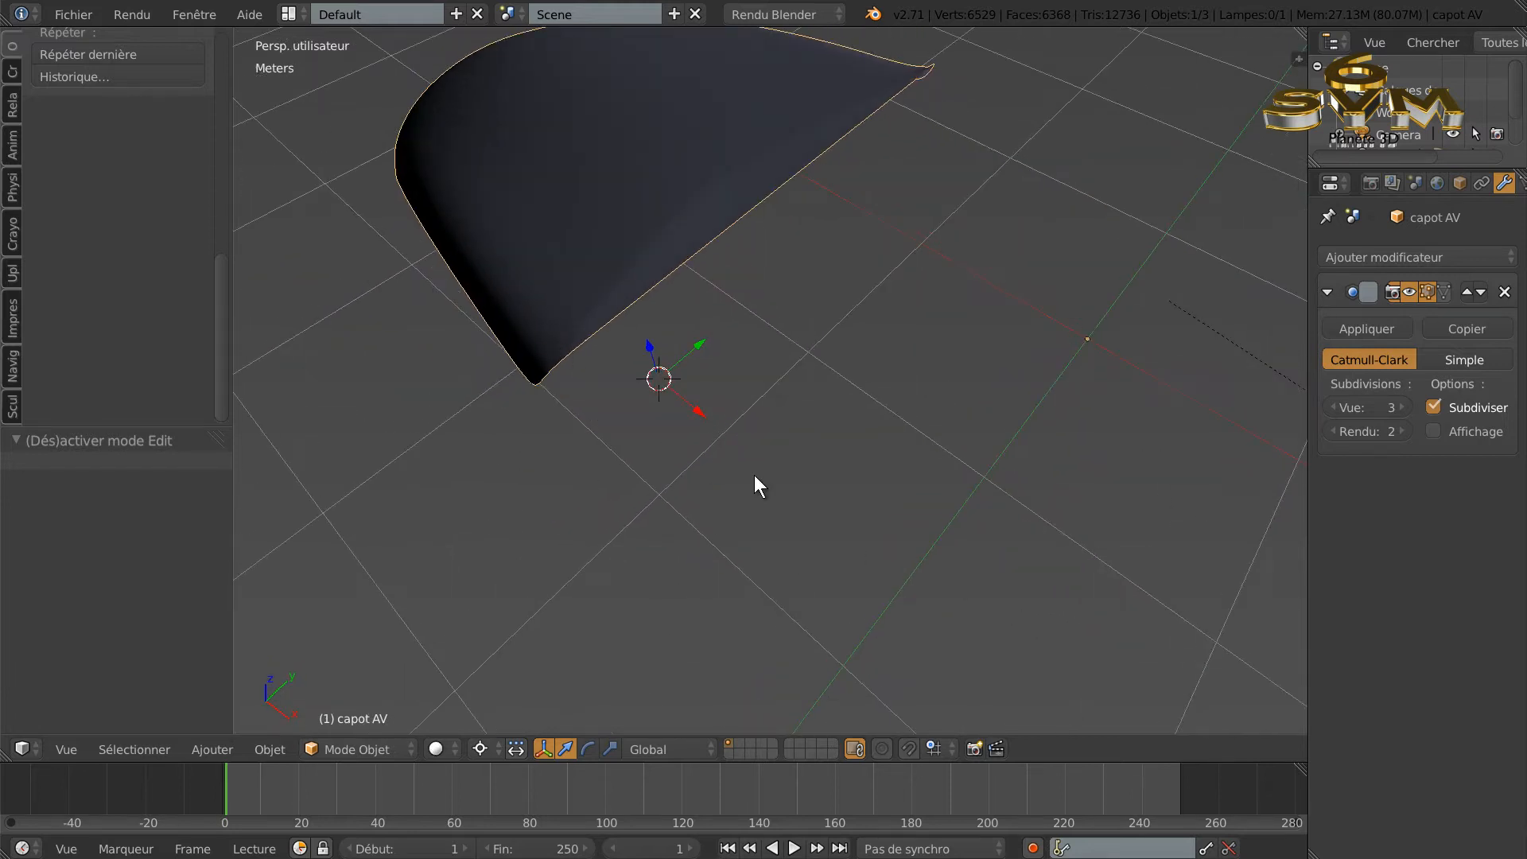
Step: In wireframe Edit Mode, merge the three overlapping vertices at the hood's other rear side corner at center
key("Tab")
middle_click_drag(965, 508, 883, 502)
key("a")
key("a")
key("a")
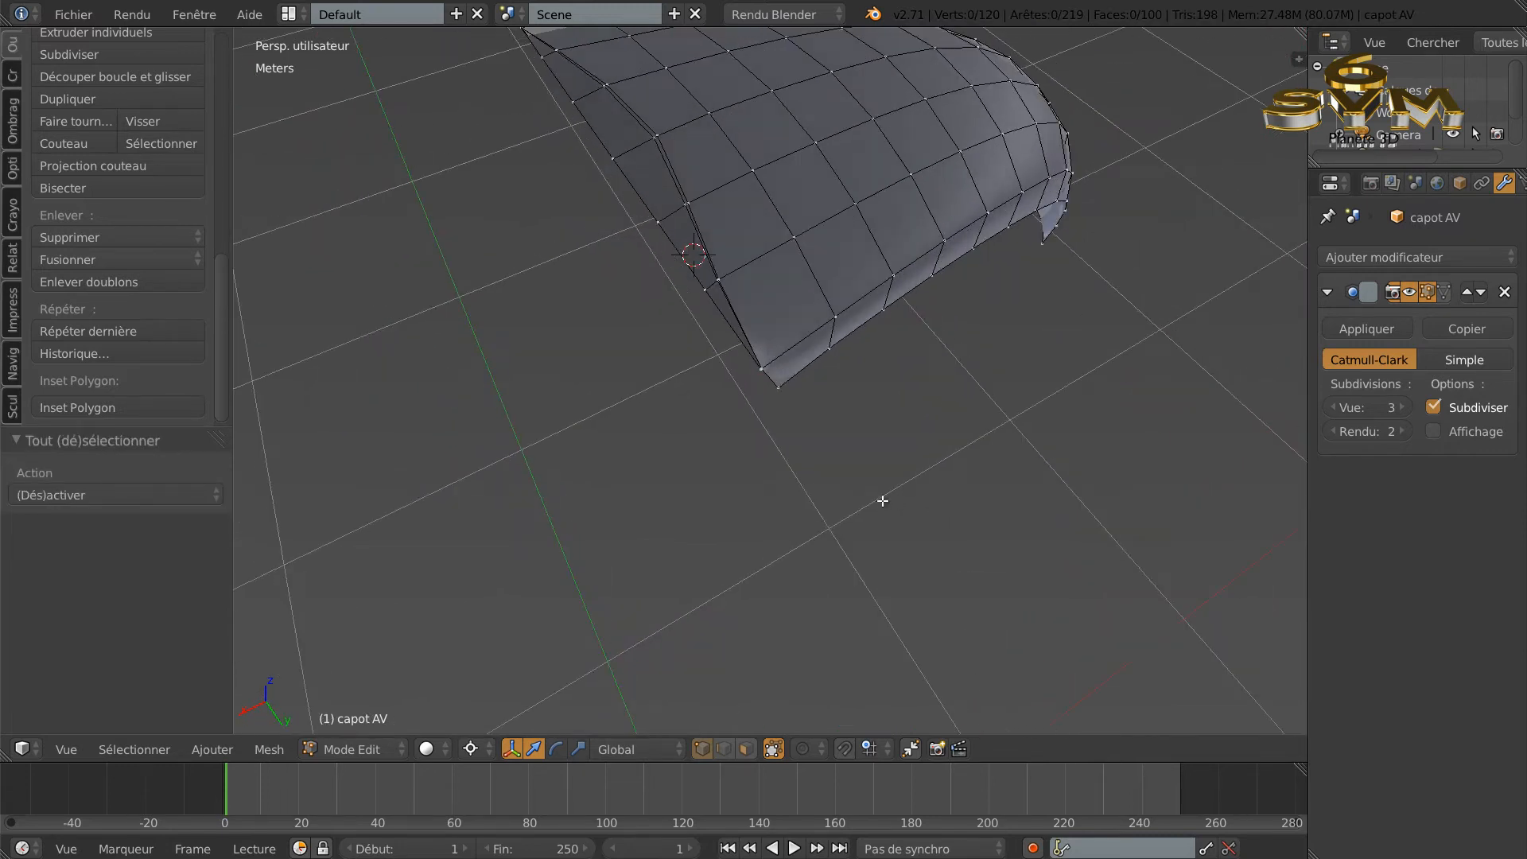
key("z")
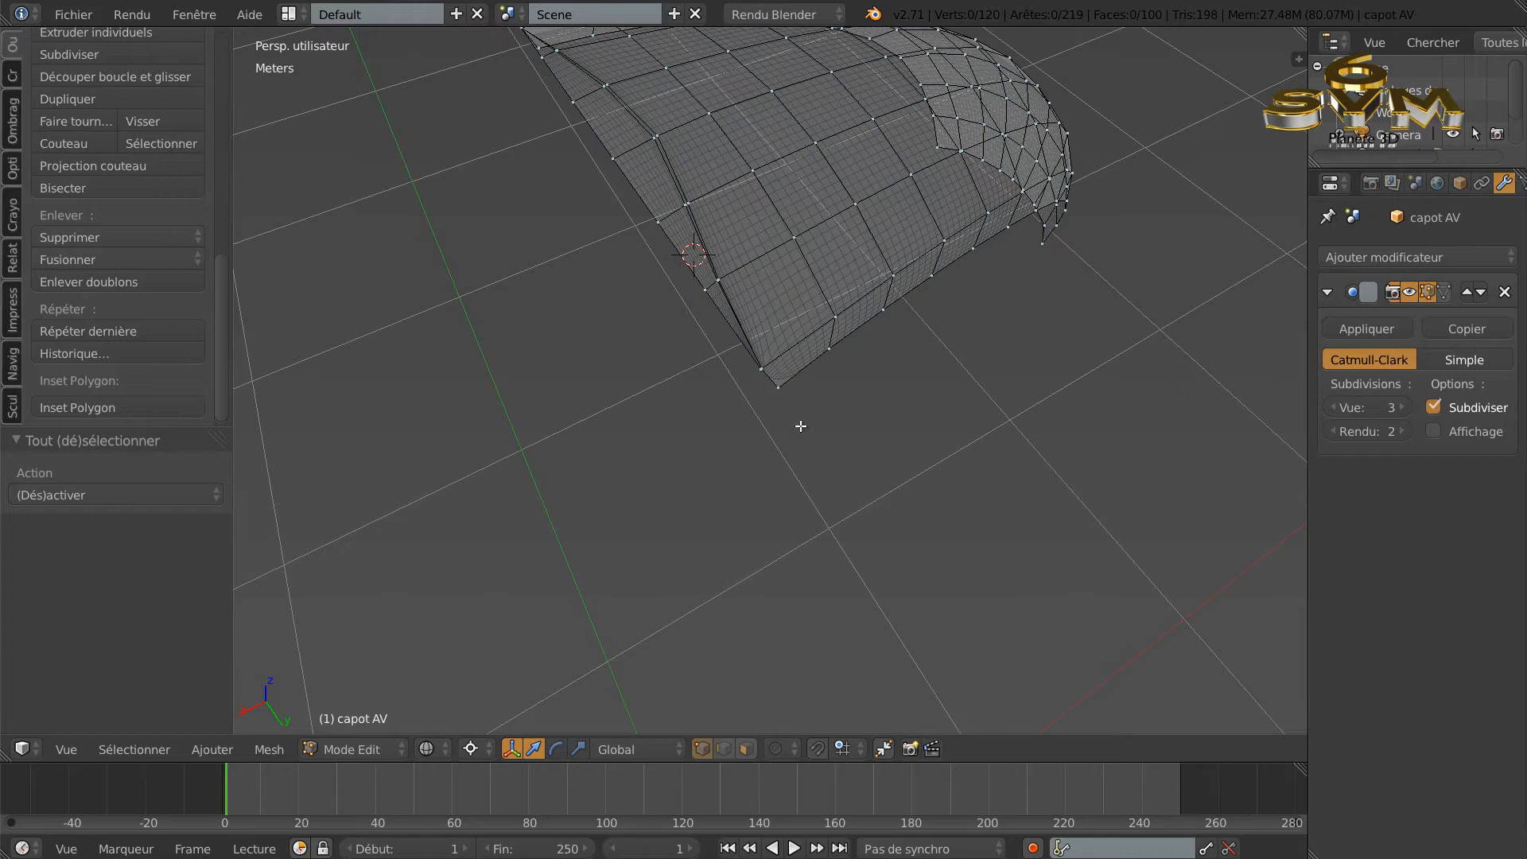
key("c")
left_click_drag(764, 377, 750, 365)
key("Escape")
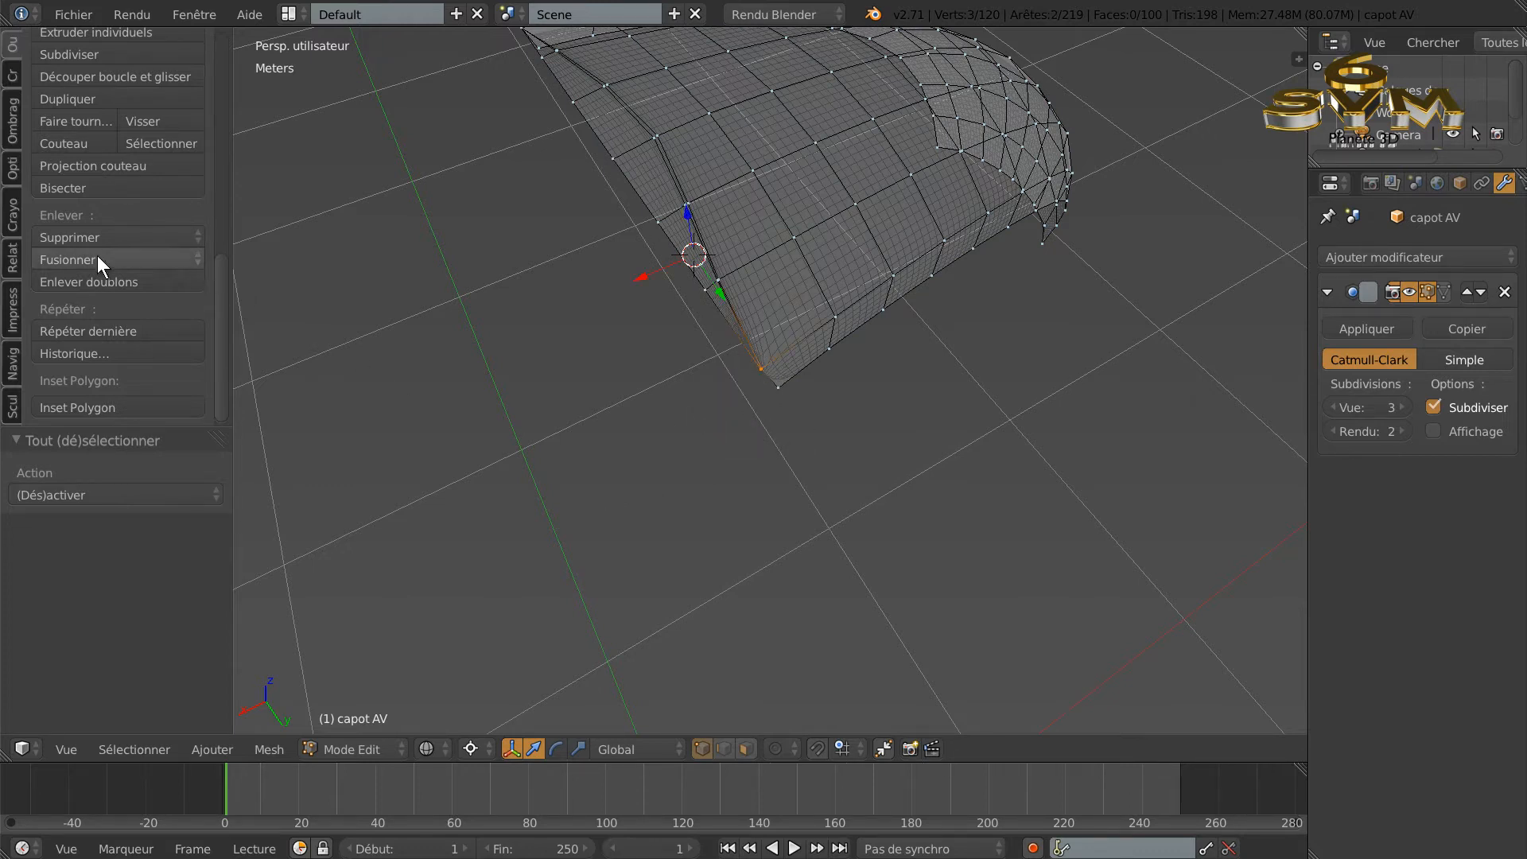
left_click(70, 260)
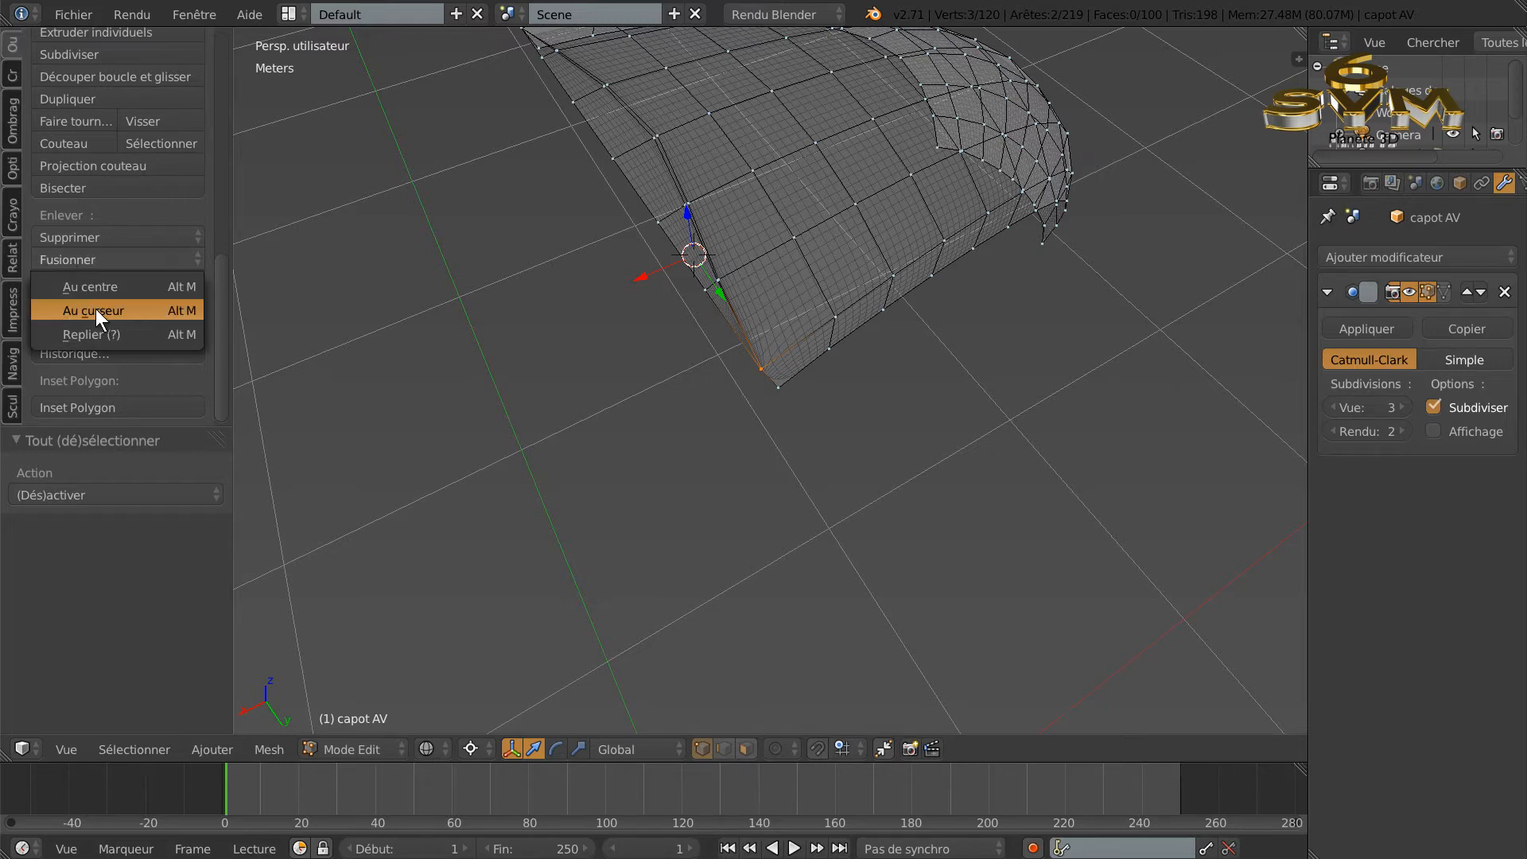
left_click(94, 287)
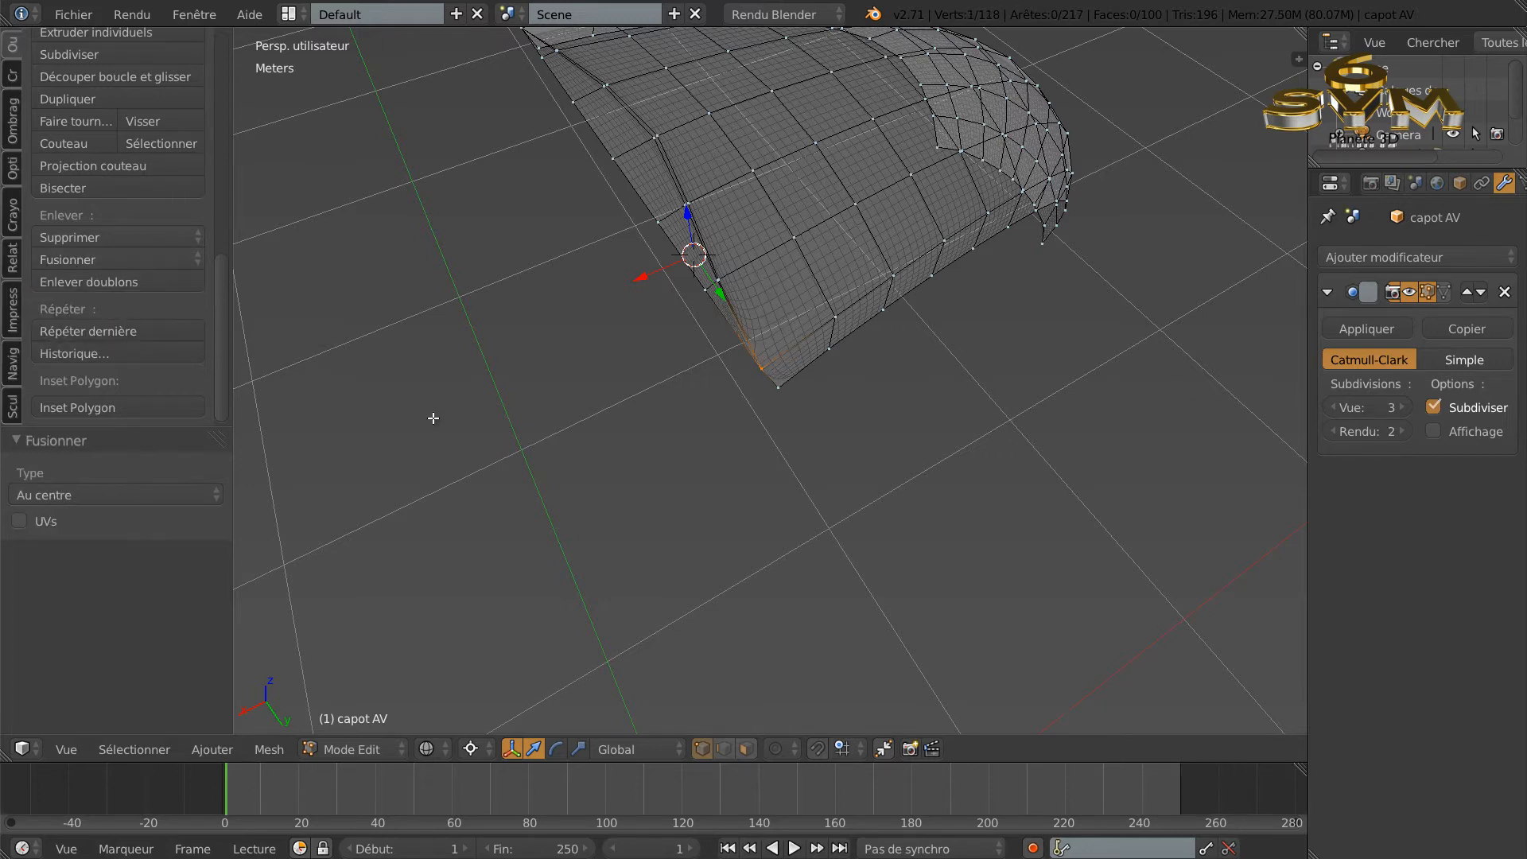
Step: Inspect the smoothed hood in solid shading, and check it against the top and side blueprints and the front-view drawing
key("Tab")
mouse_move(450, 428)
middle_mouse_down()
mouse_move(638, 446)
mouse_move(760, 432)
mouse_move(809, 376)
mouse_move(862, 251)
mouse_move(862, 330)
mouse_move(923, 341)
mouse_move(839, 331)
mouse_move(923, 457)
mouse_move(959, 382)
mouse_move(992, 441)
middle_mouse_up()
key("z")
key("Tab")
middle_click_drag(1050, 489, 959, 467)
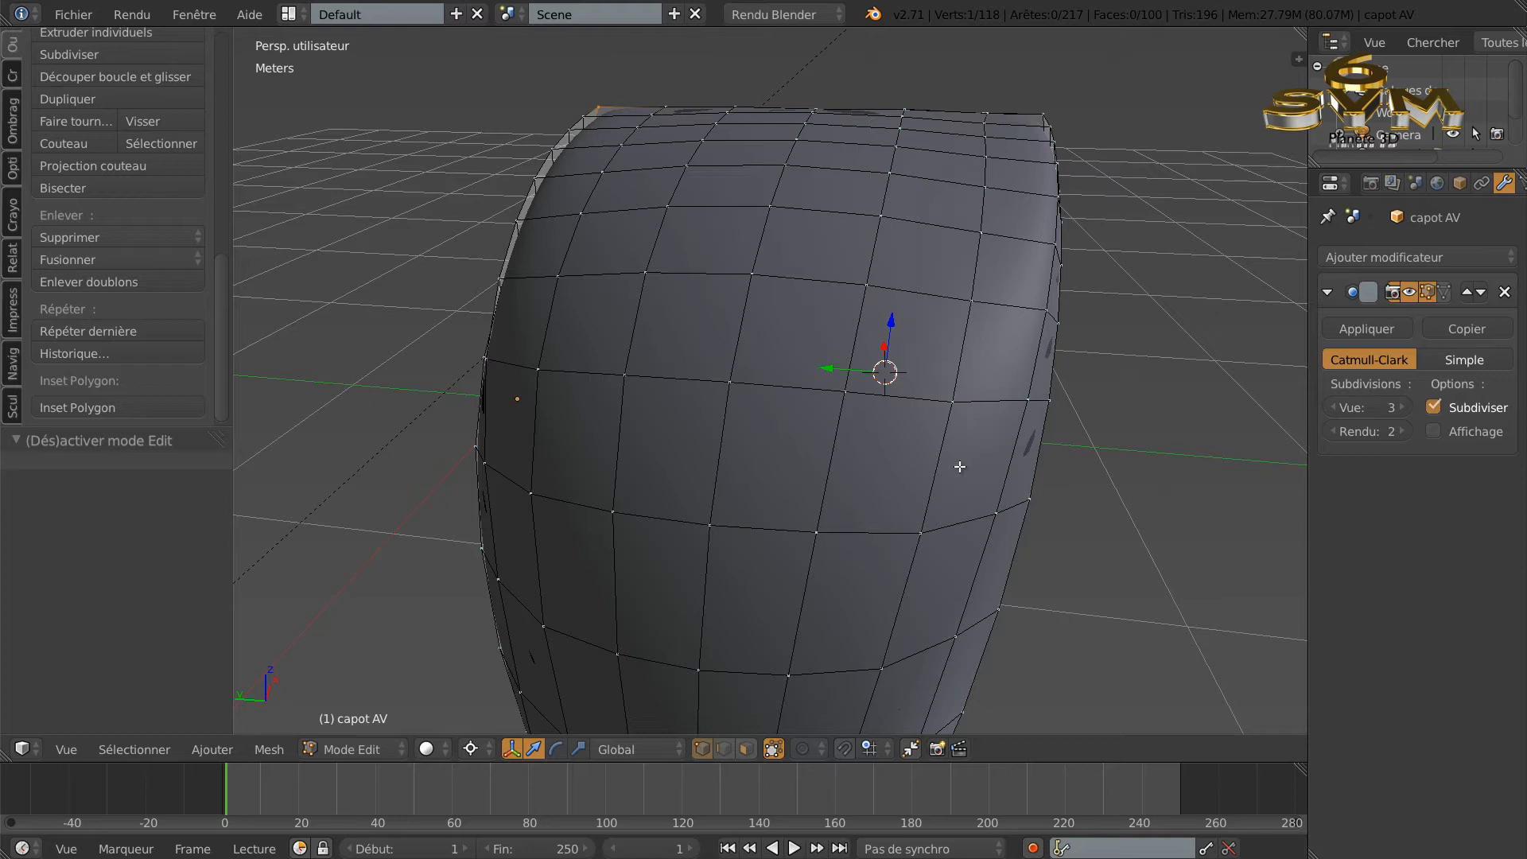
key("KP_7")
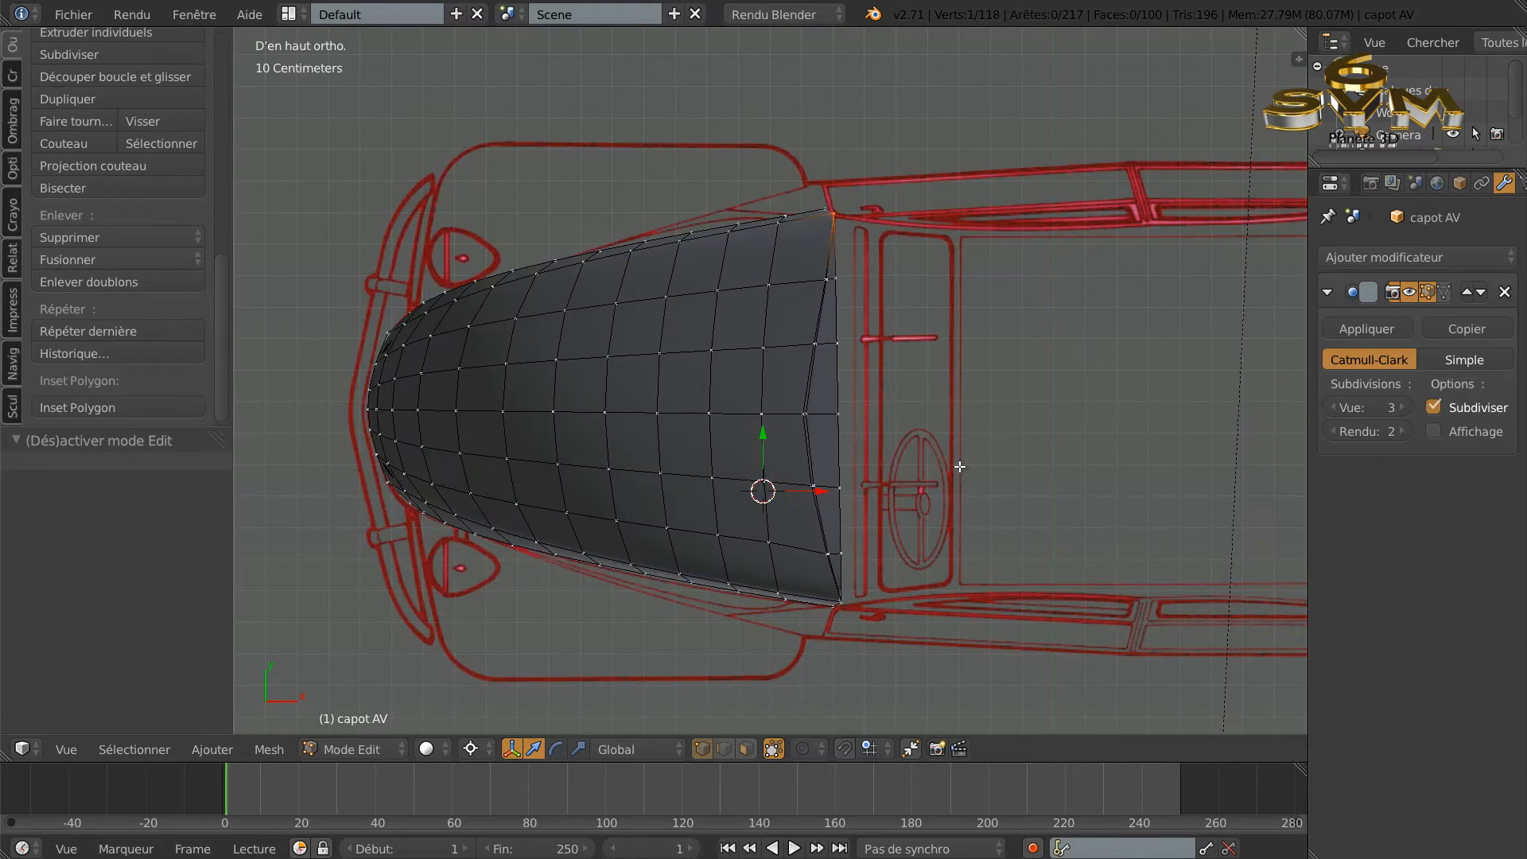
key("KP_1")
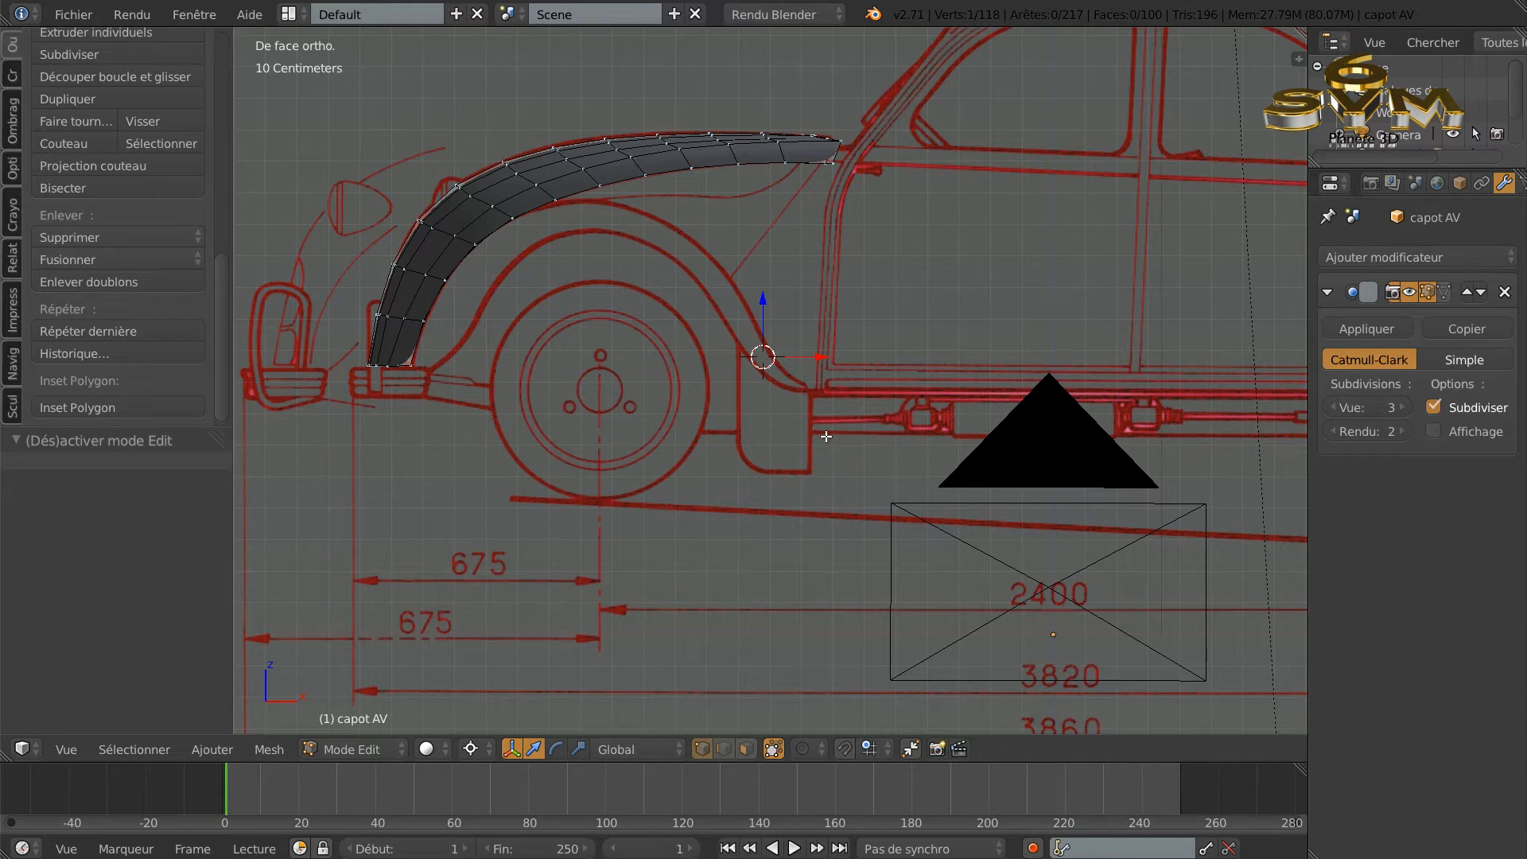
scroll(887, 460, "down", 2)
middle_click_drag(988, 389, 429, 459, "shift")
middle_click_drag(934, 454, 621, 455, "shift")
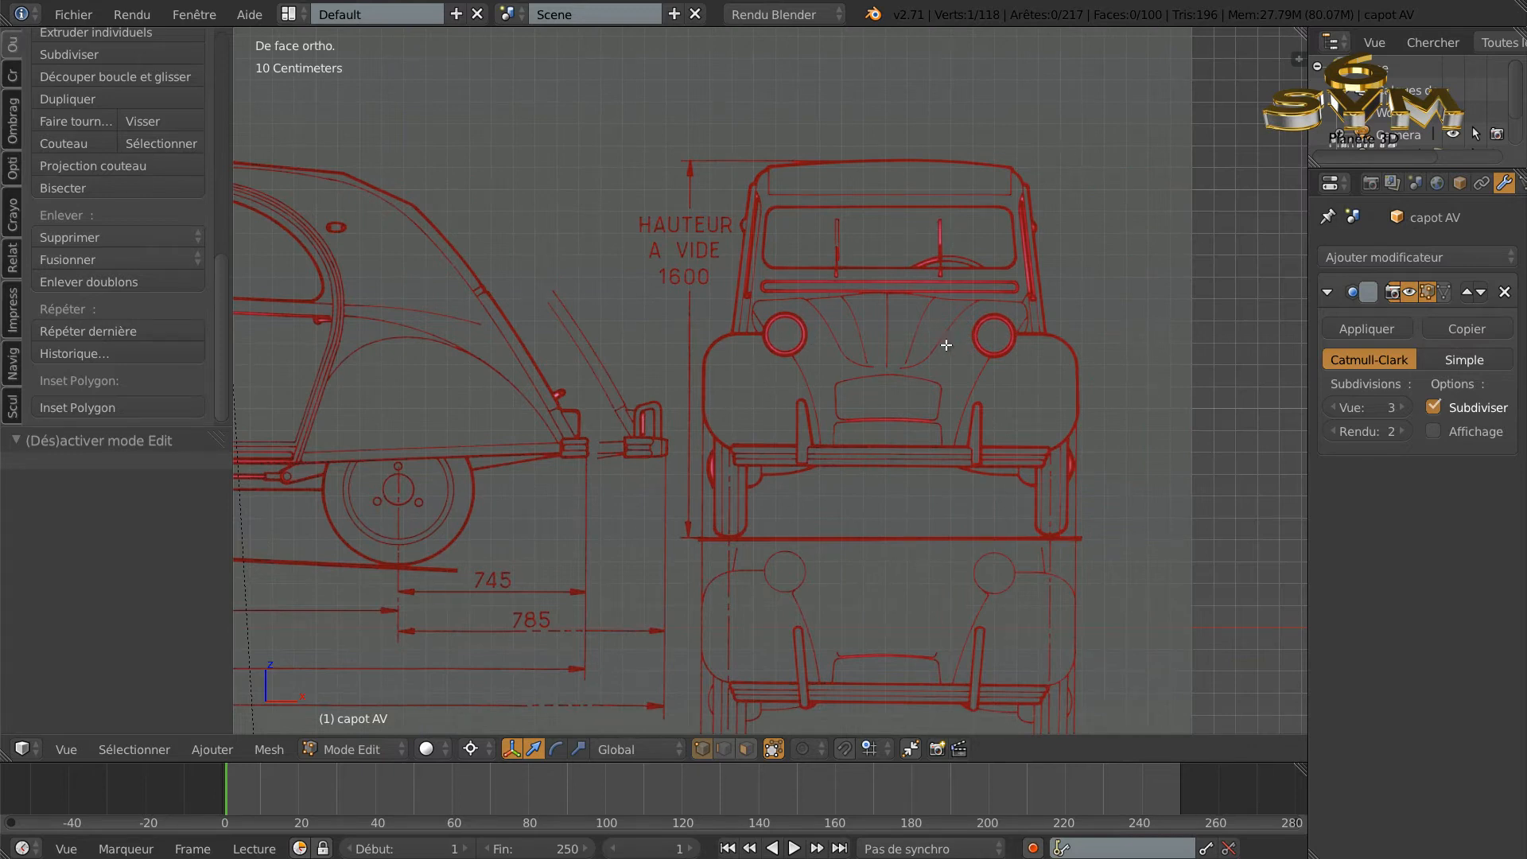
middle_click_drag(518, 484, 1078, 480, "shift")
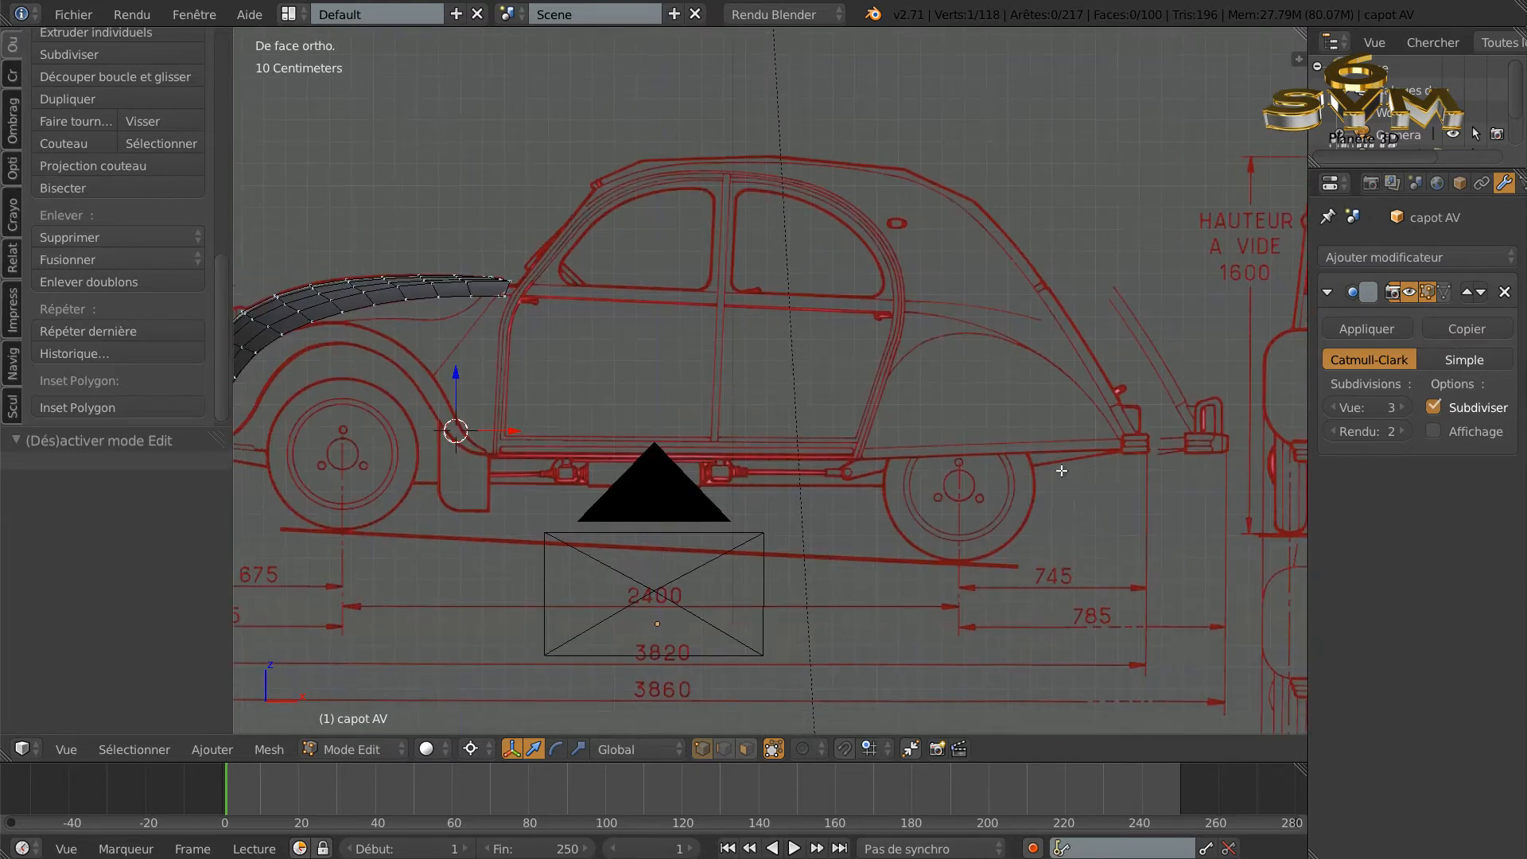
middle_click_drag(580, 402, 700, 425, "shift")
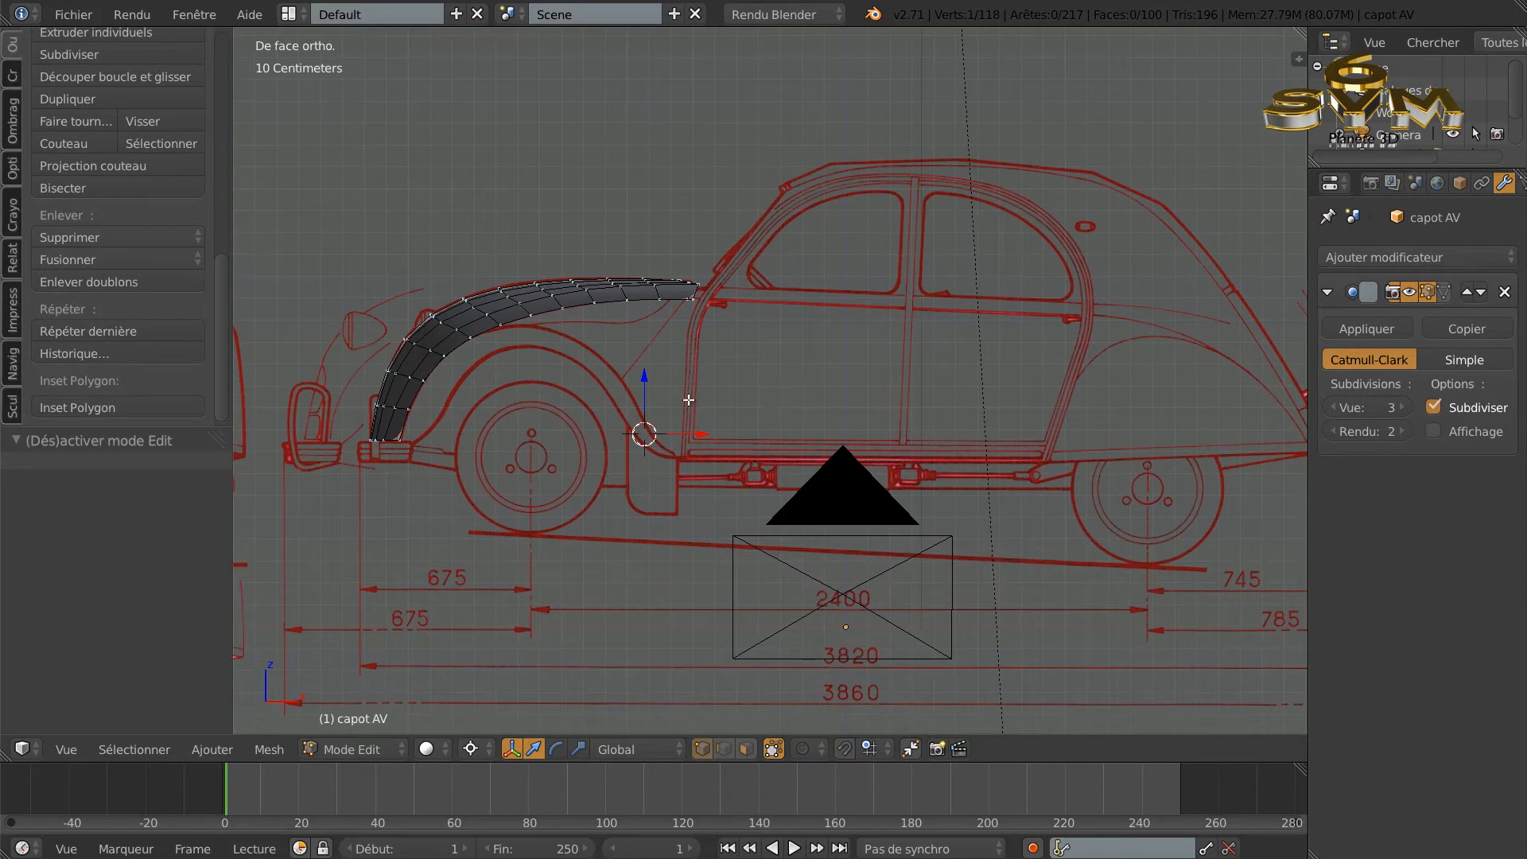
Step: Select the whole hood mesh and rotate it 90° around the global Z axis
key("a")
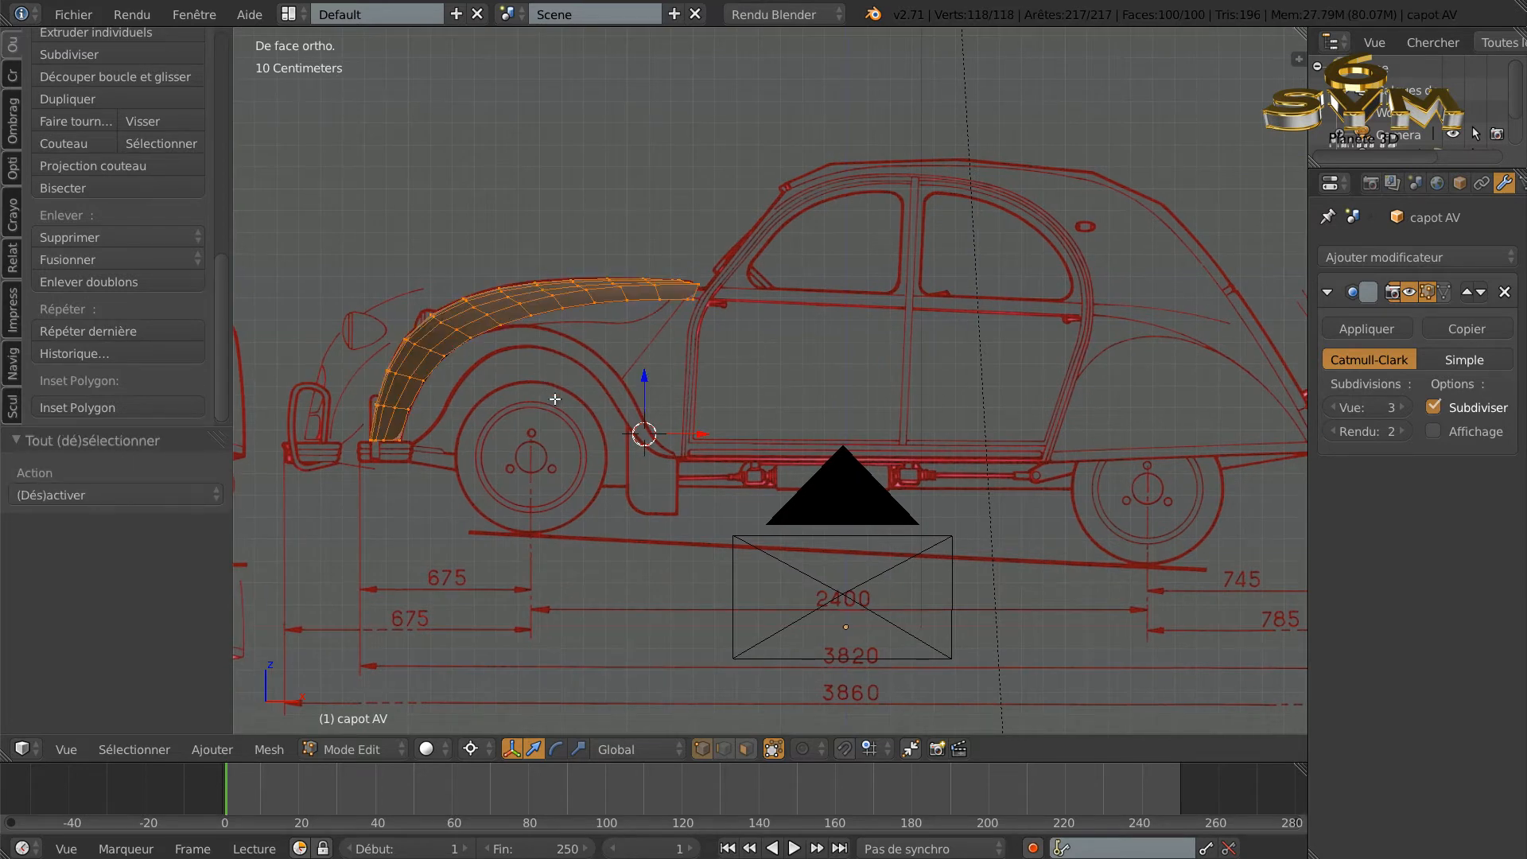
left_click(555, 748)
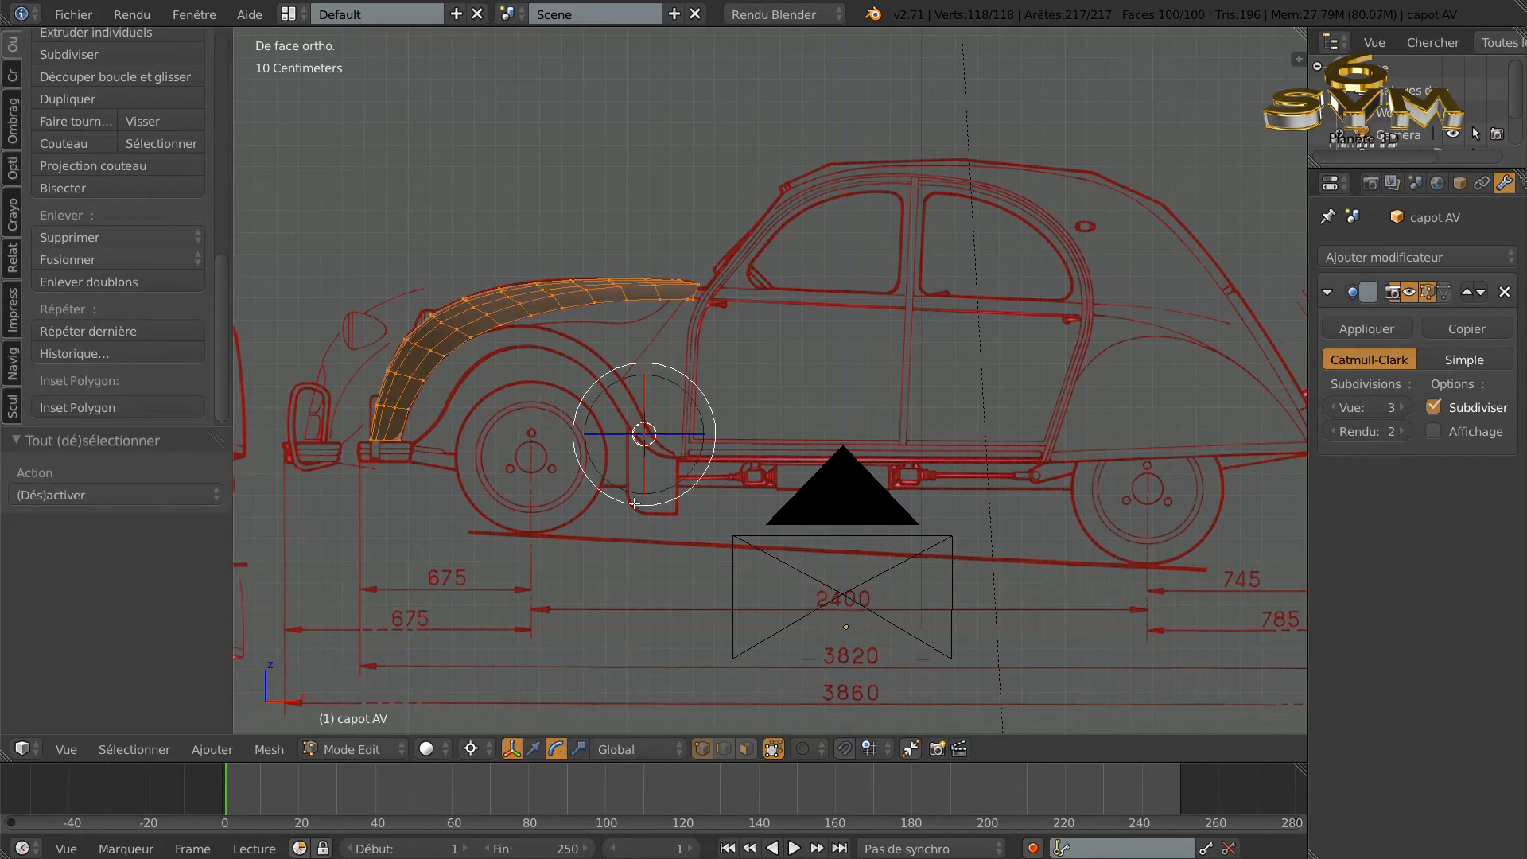
left_click(684, 435)
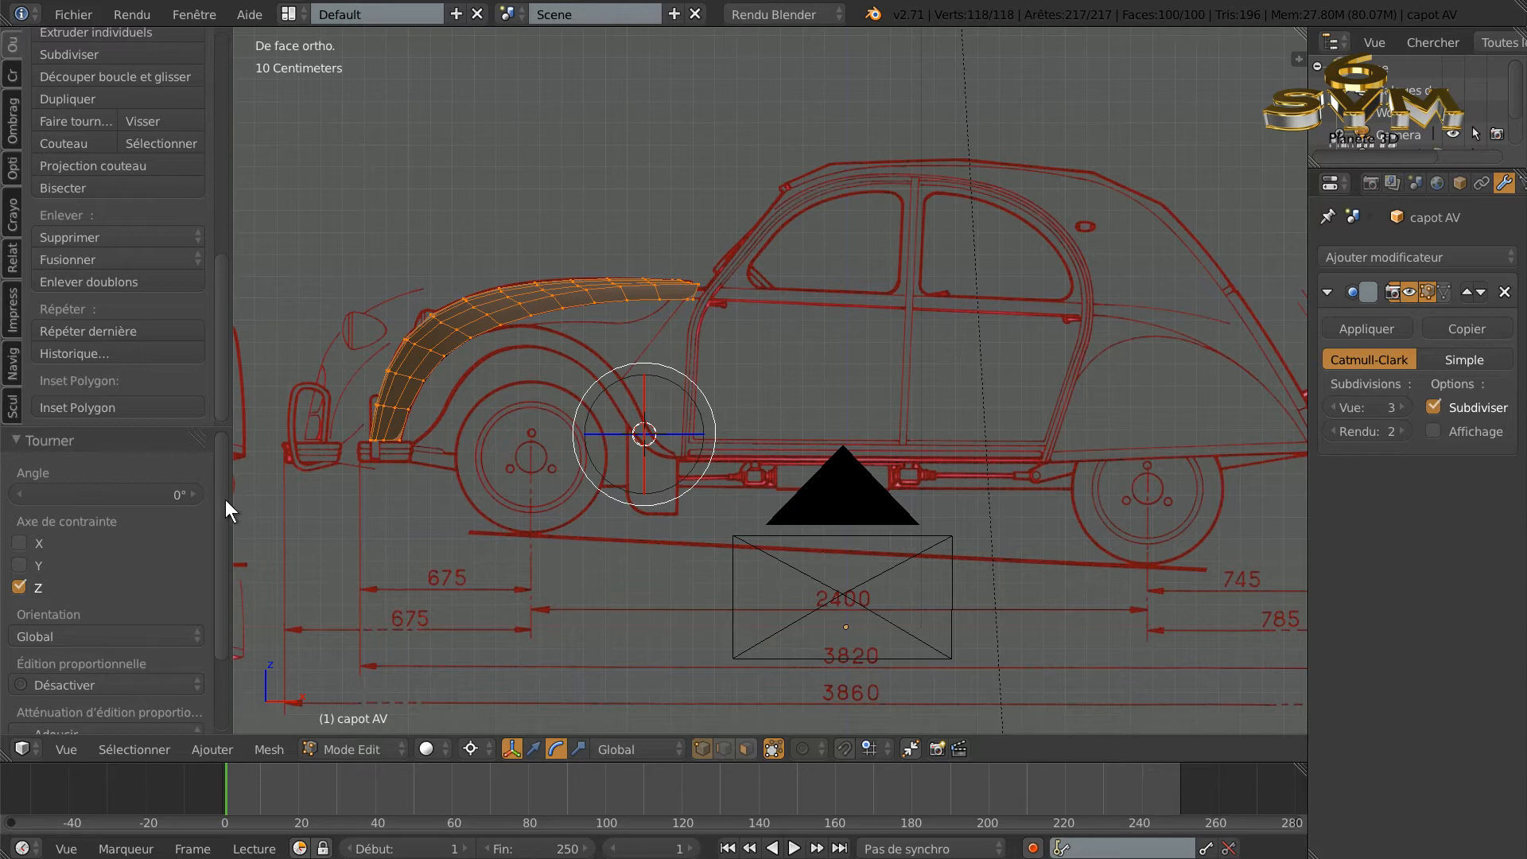
left_click(175, 490)
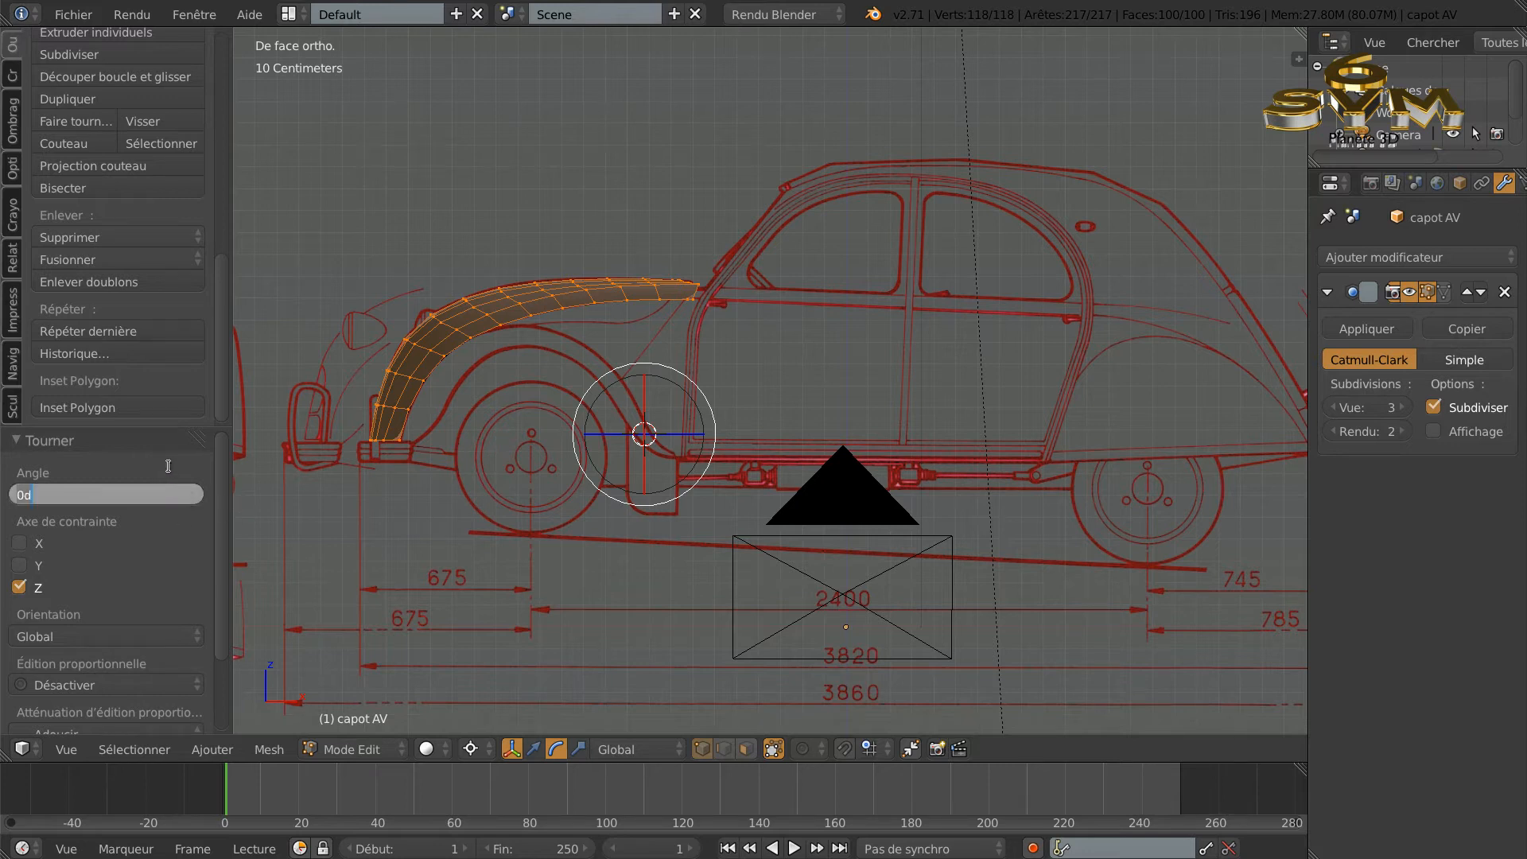
type("9")
key("Return")
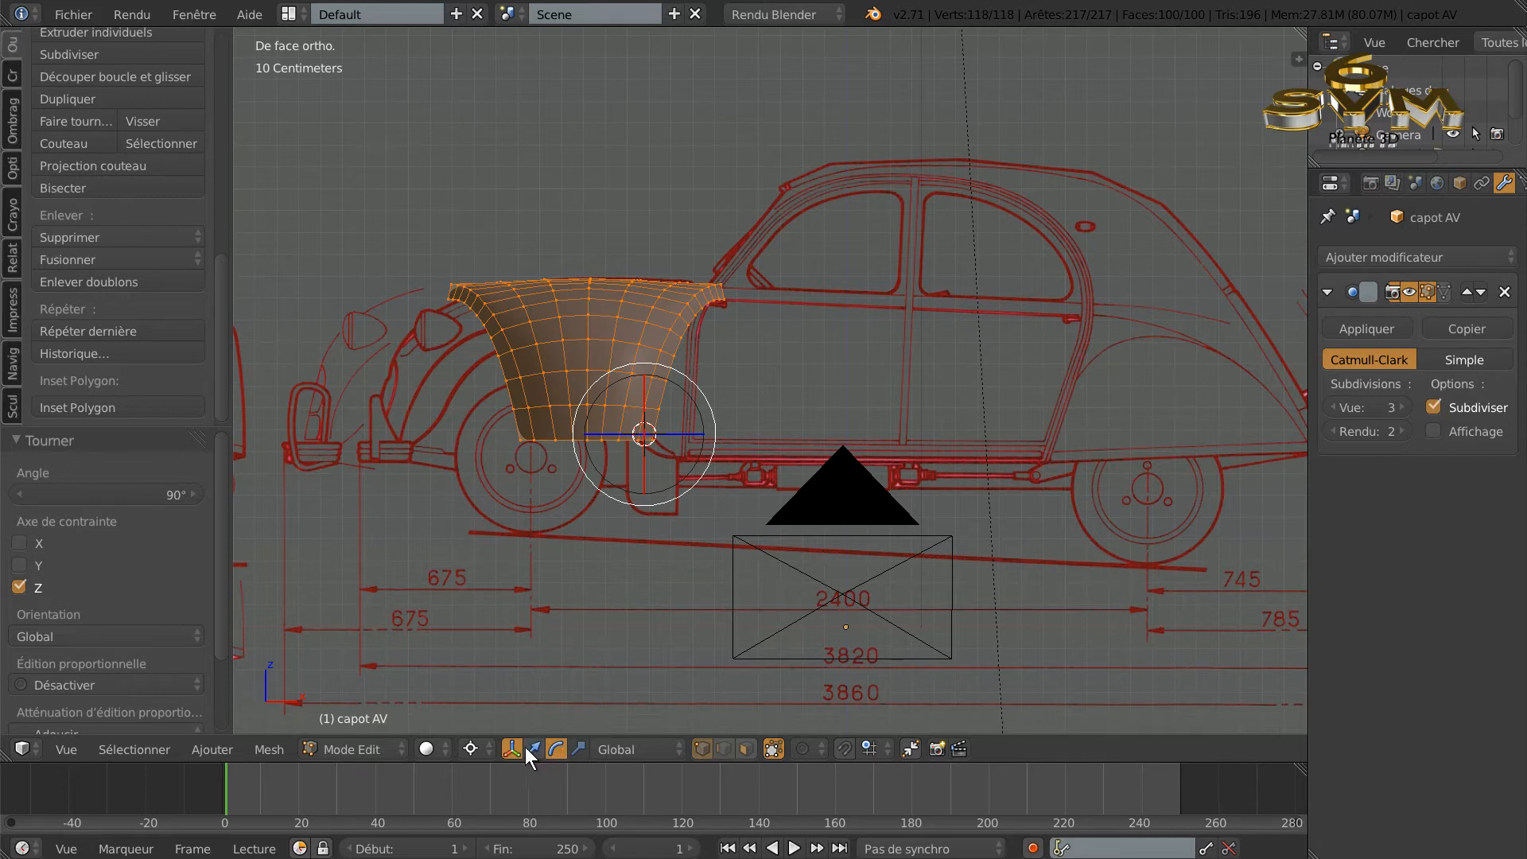
Step: Set the pivot point to Barycentre and move the hood along X onto the front-view blueprint, finishing with a 3.069 m shift
left_click(534, 749)
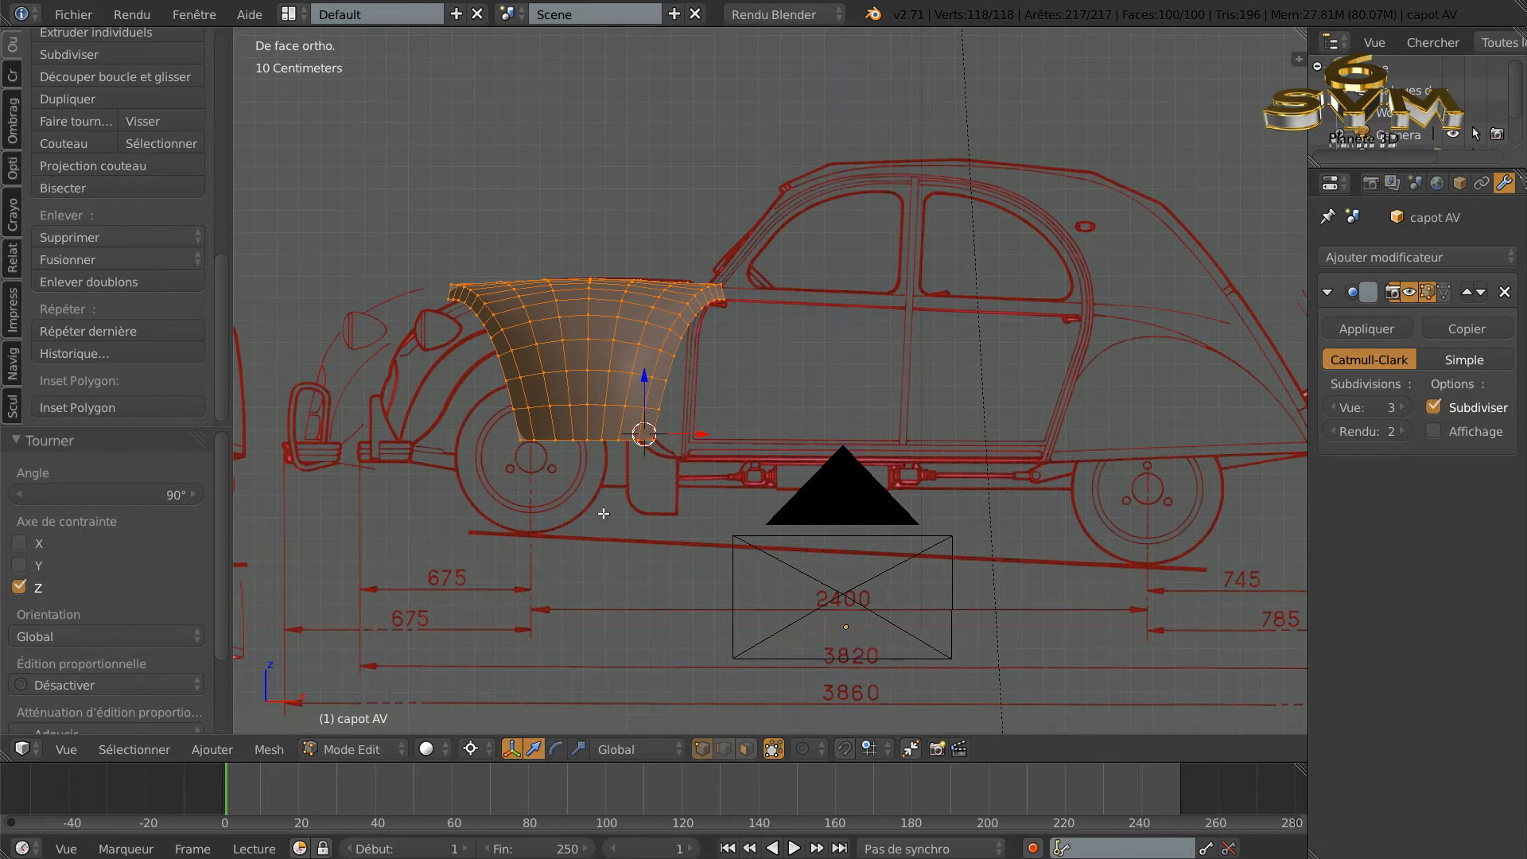
left_click(470, 749)
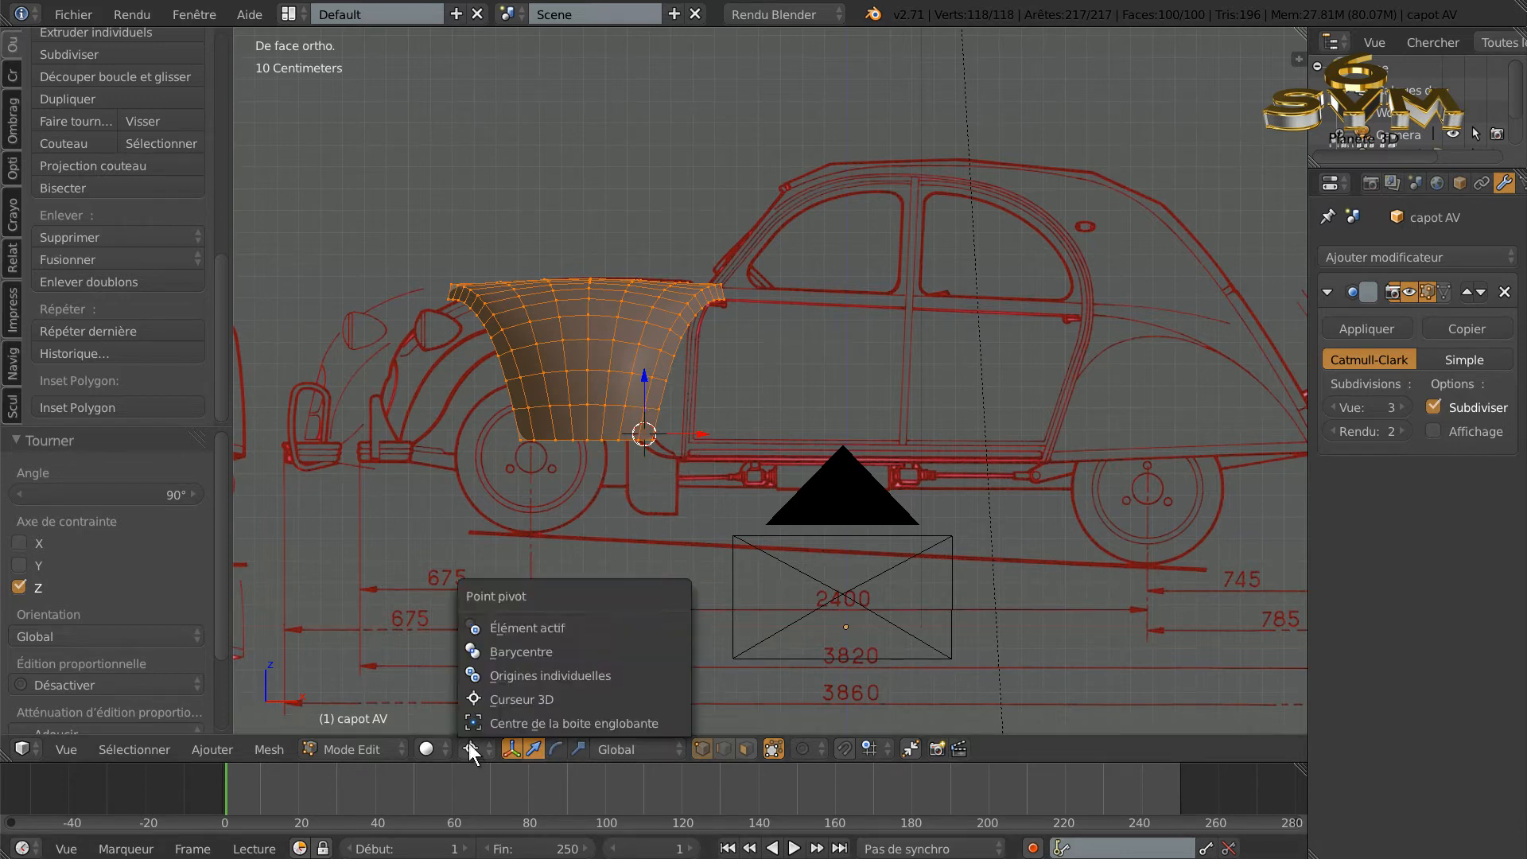
left_click(497, 649)
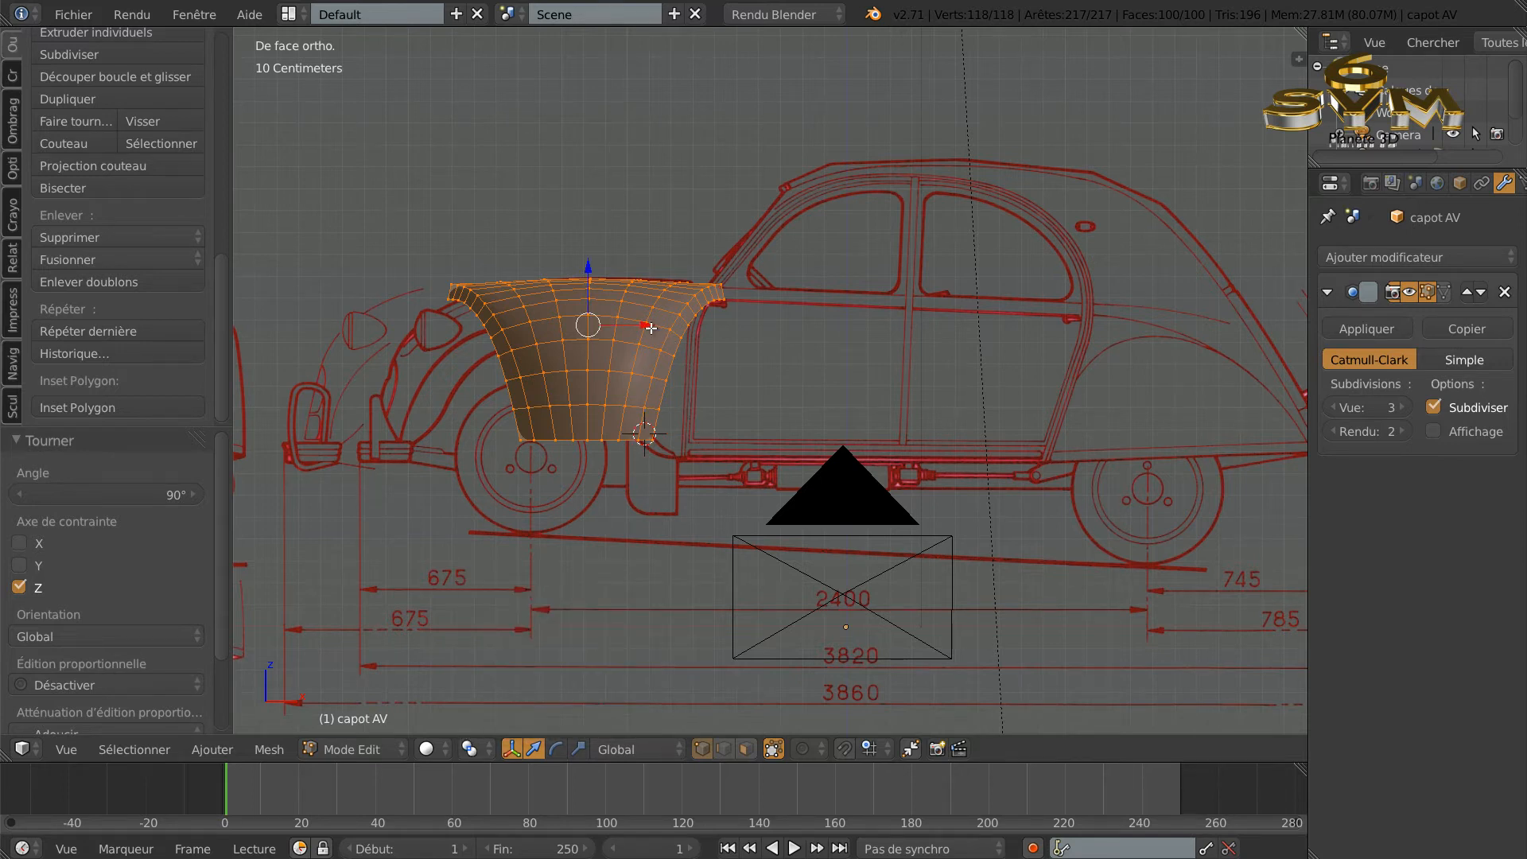
left_click_drag(650, 327, 1160, 472)
middle_click_drag(1025, 325, 362, 416, "shift")
left_click_drag(362, 415, 1036, 438)
middle_click_drag(1123, 527, 943, 529, "shift")
scroll(954, 521, "up", 3)
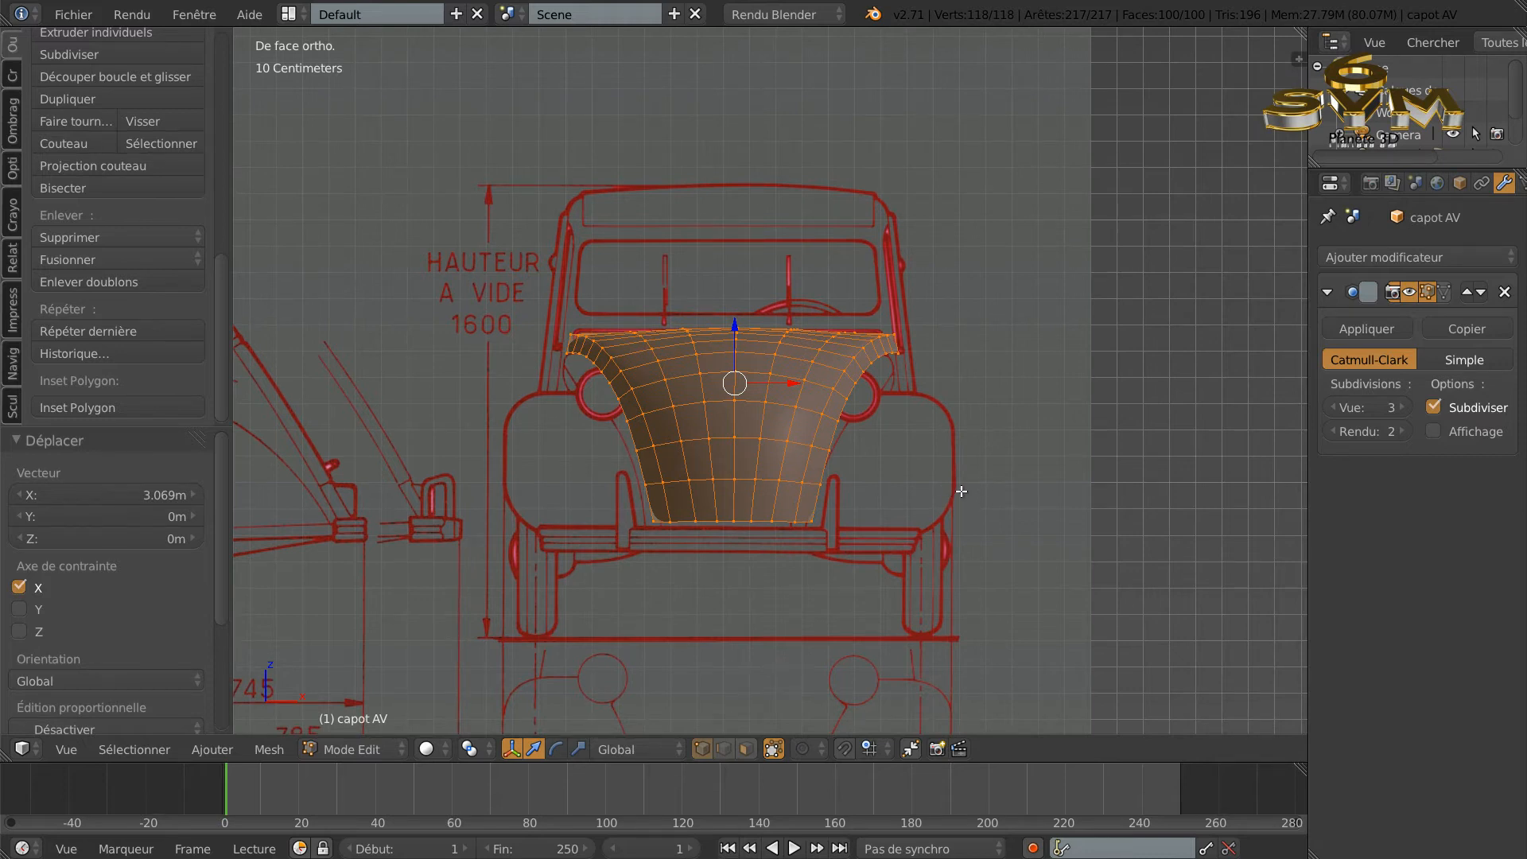
Step: Show the hood in wireframe and lower the subdivision modifier's viewport level to 0
key("z")
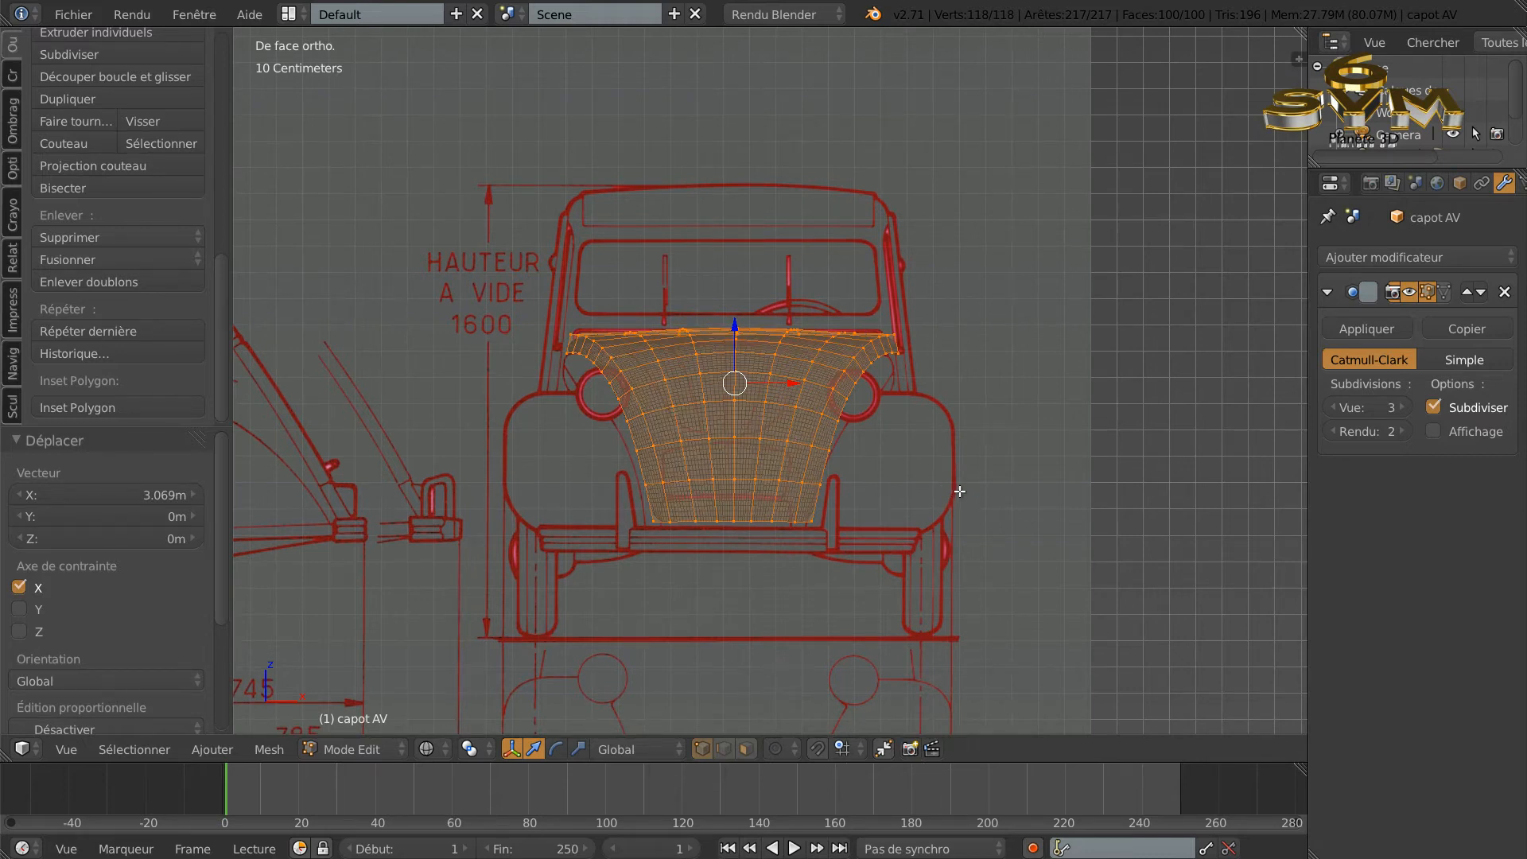
left_click(1332, 408)
left_click(1333, 407)
left_click(1333, 407)
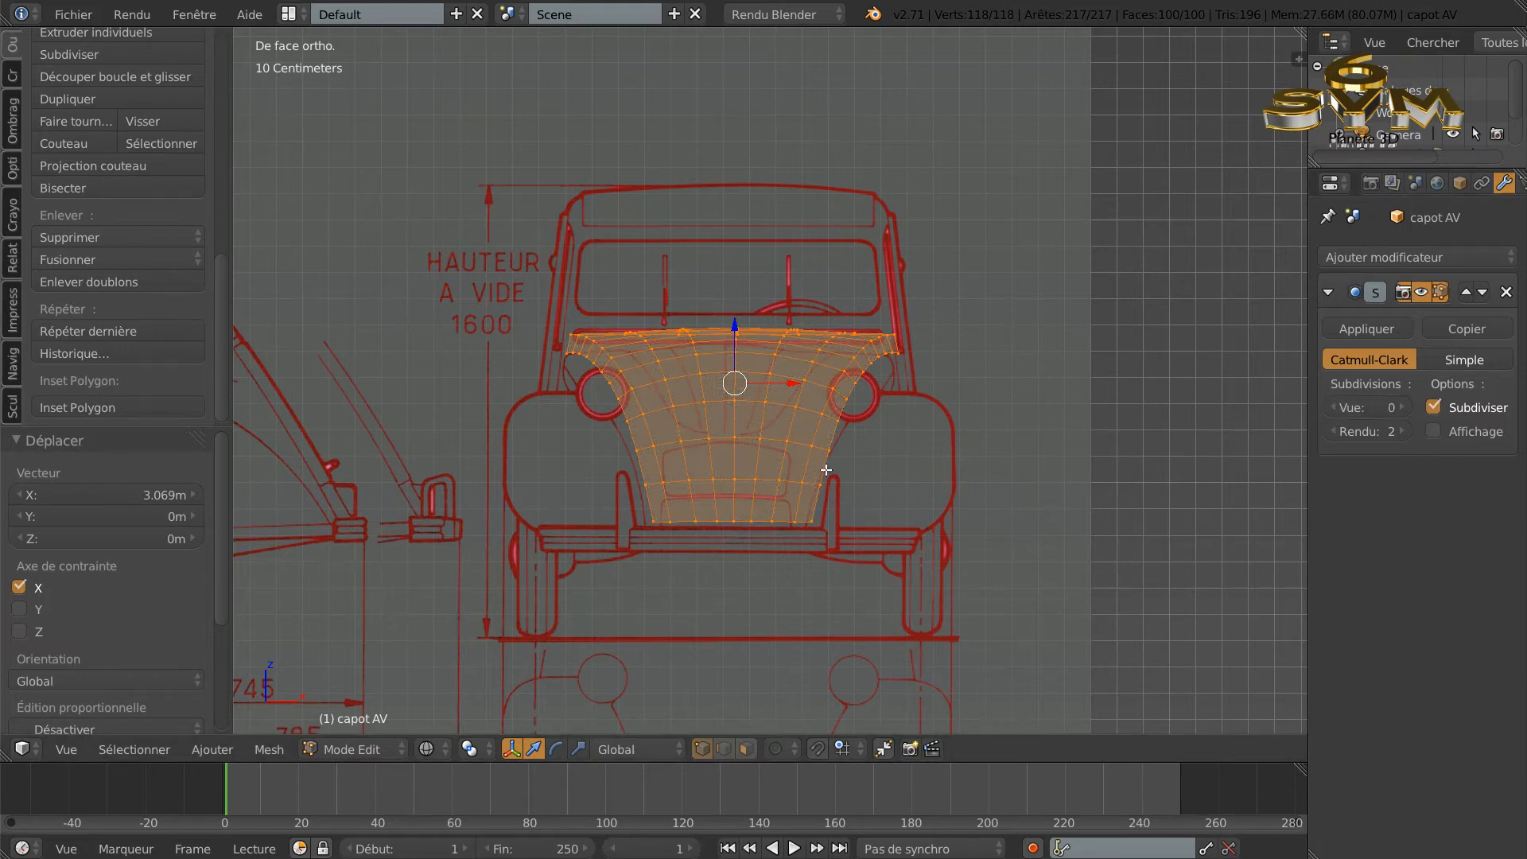
Step: Align the hood with the front blueprint by moving it -22.912 cm and 14.924 cm in Z, and -2.312 cm and -2.102 mm in X
scroll(856, 578, "up", 2)
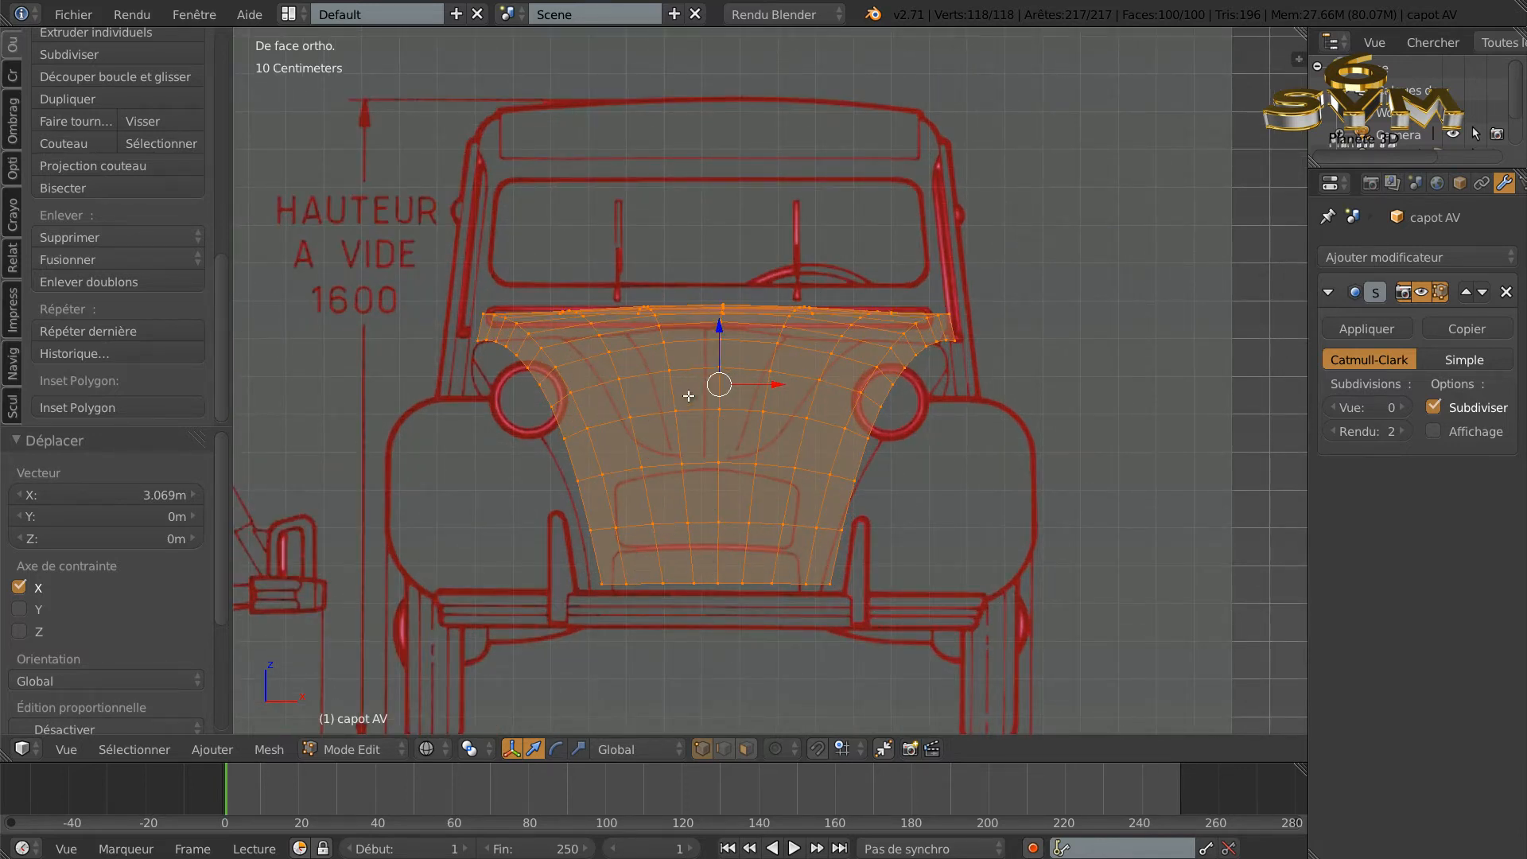
left_click_drag(720, 328, 719, 412)
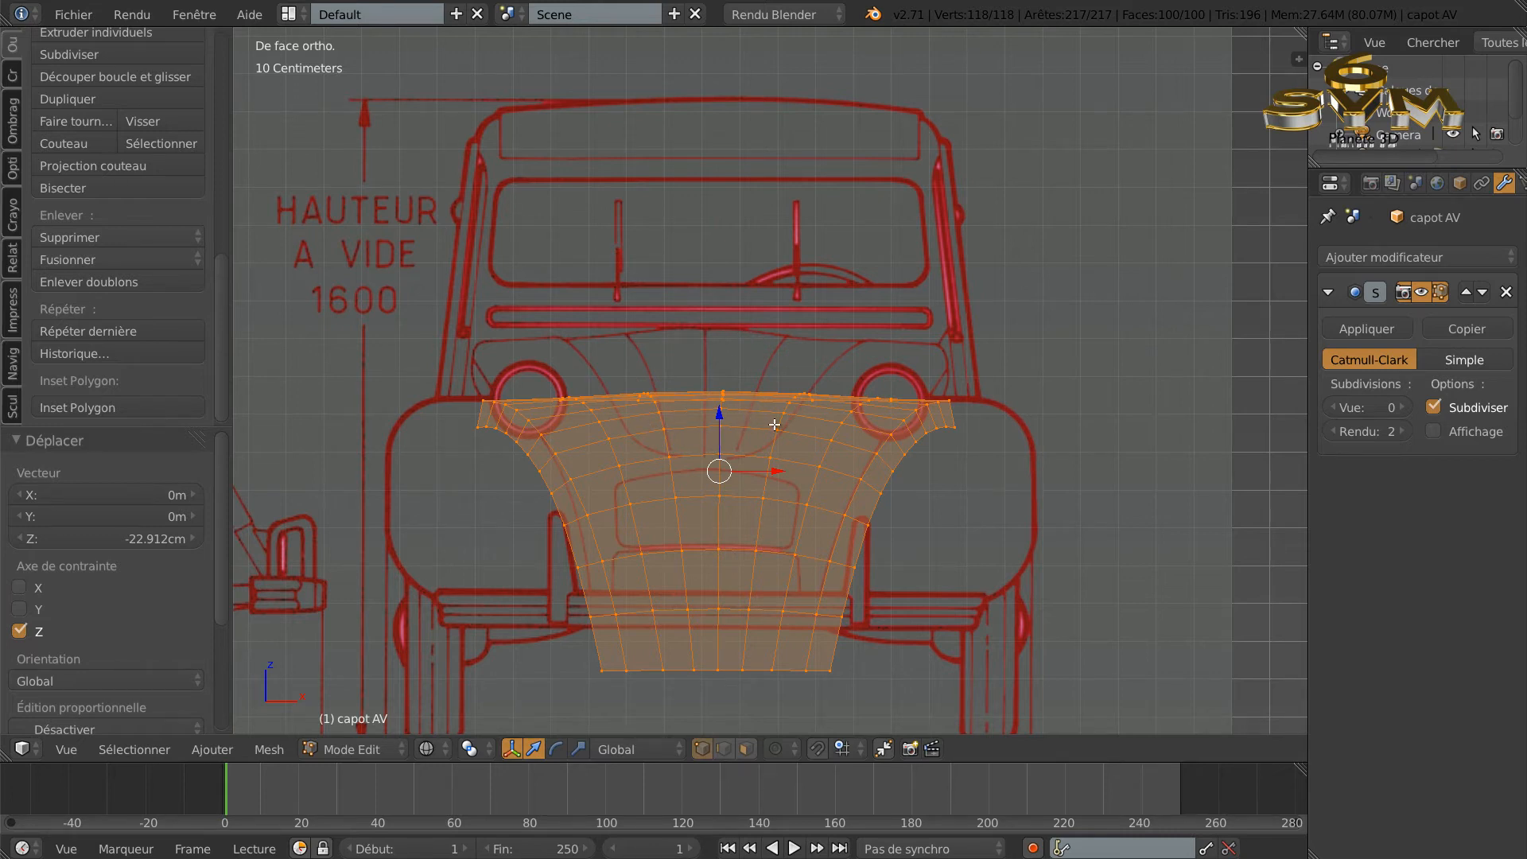
left_click_drag(721, 414, 726, 359)
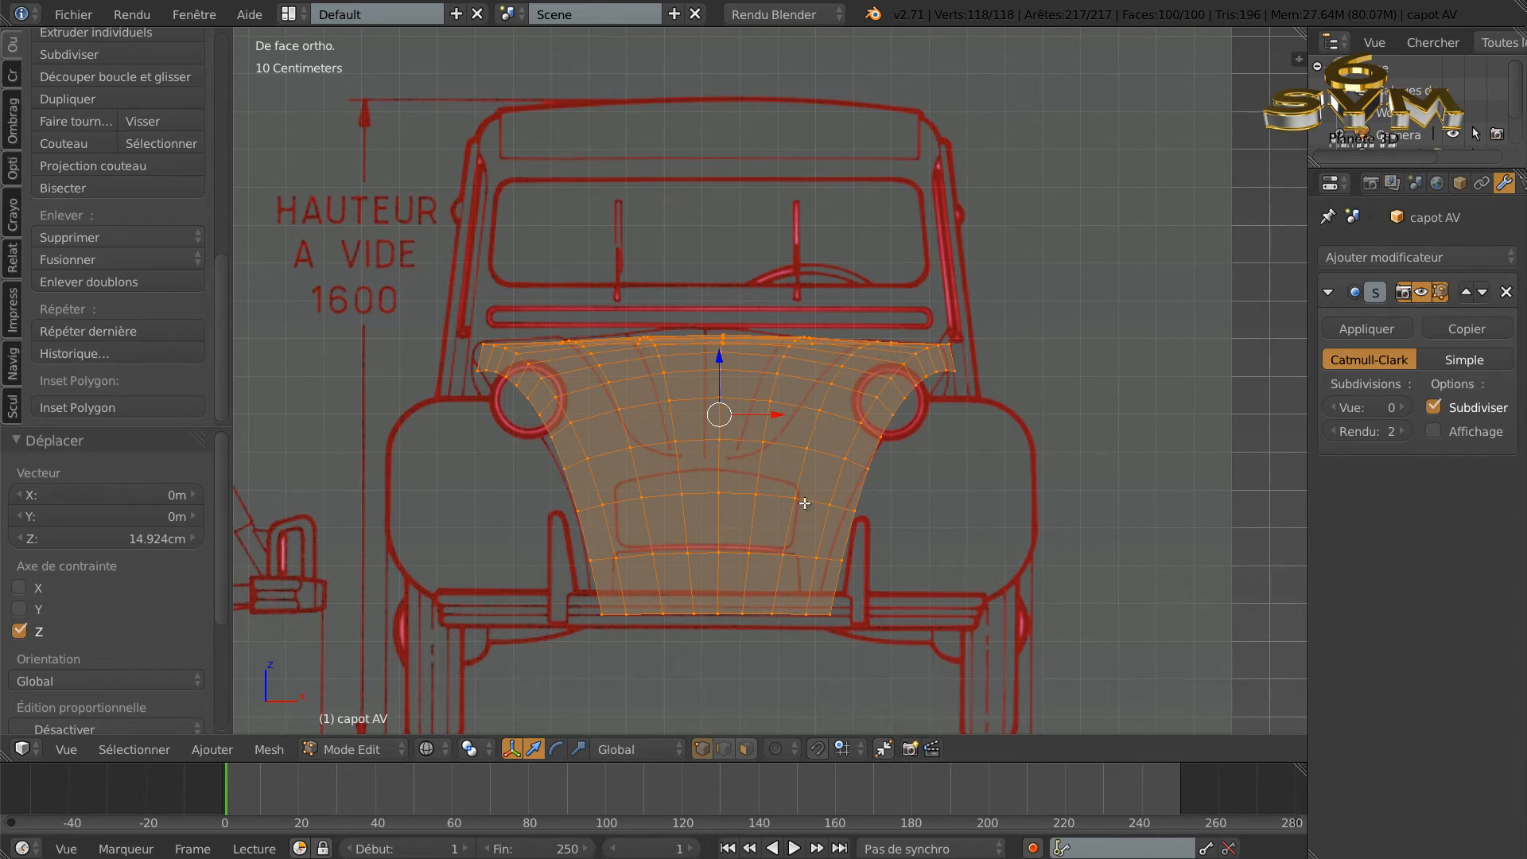
left_click_drag(778, 414, 769, 424)
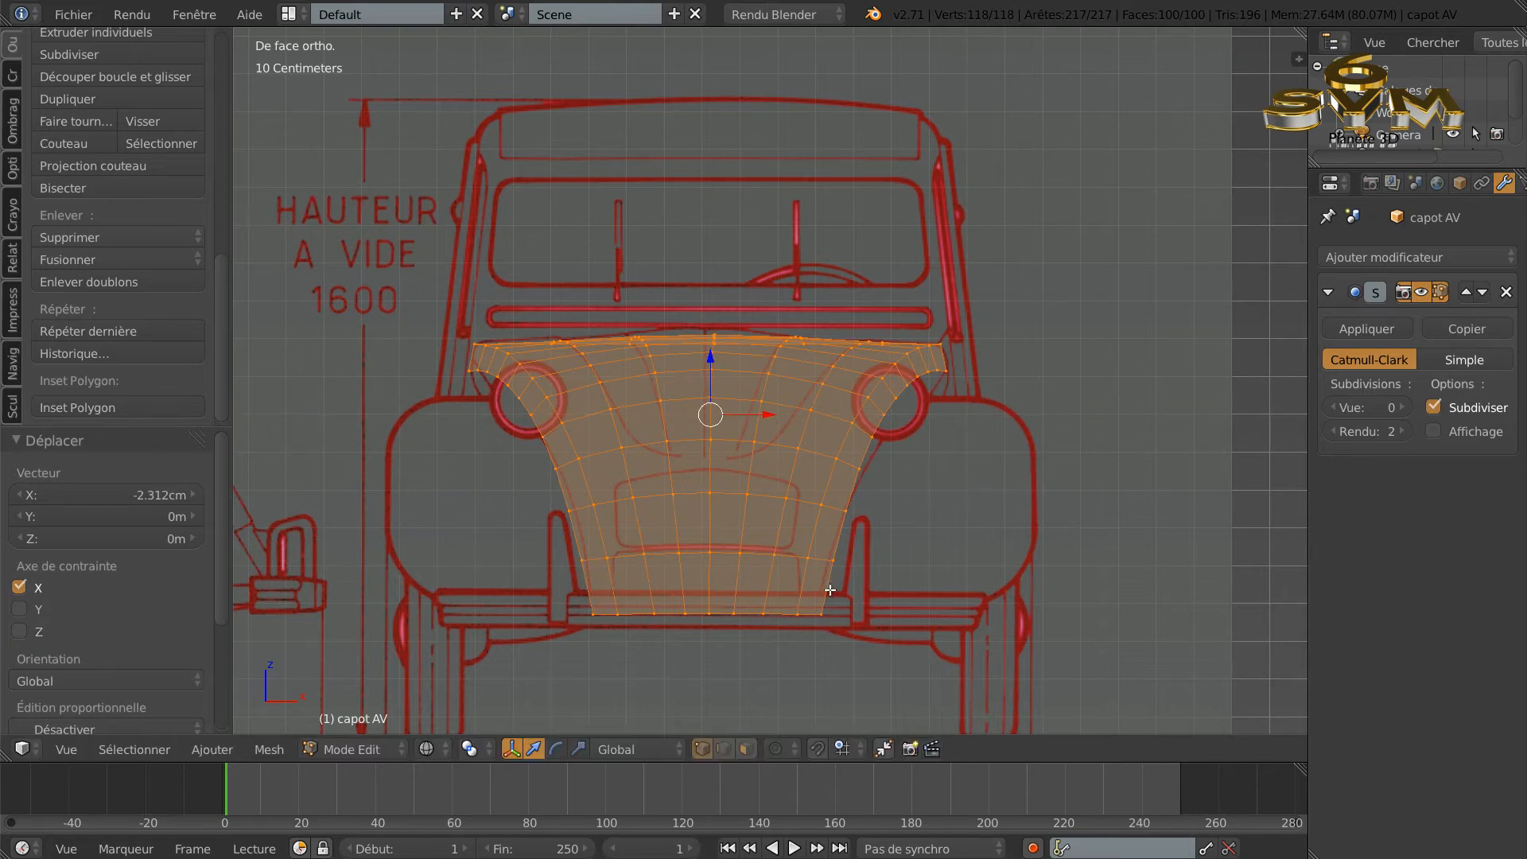
left_click_drag(766, 414, 764, 413)
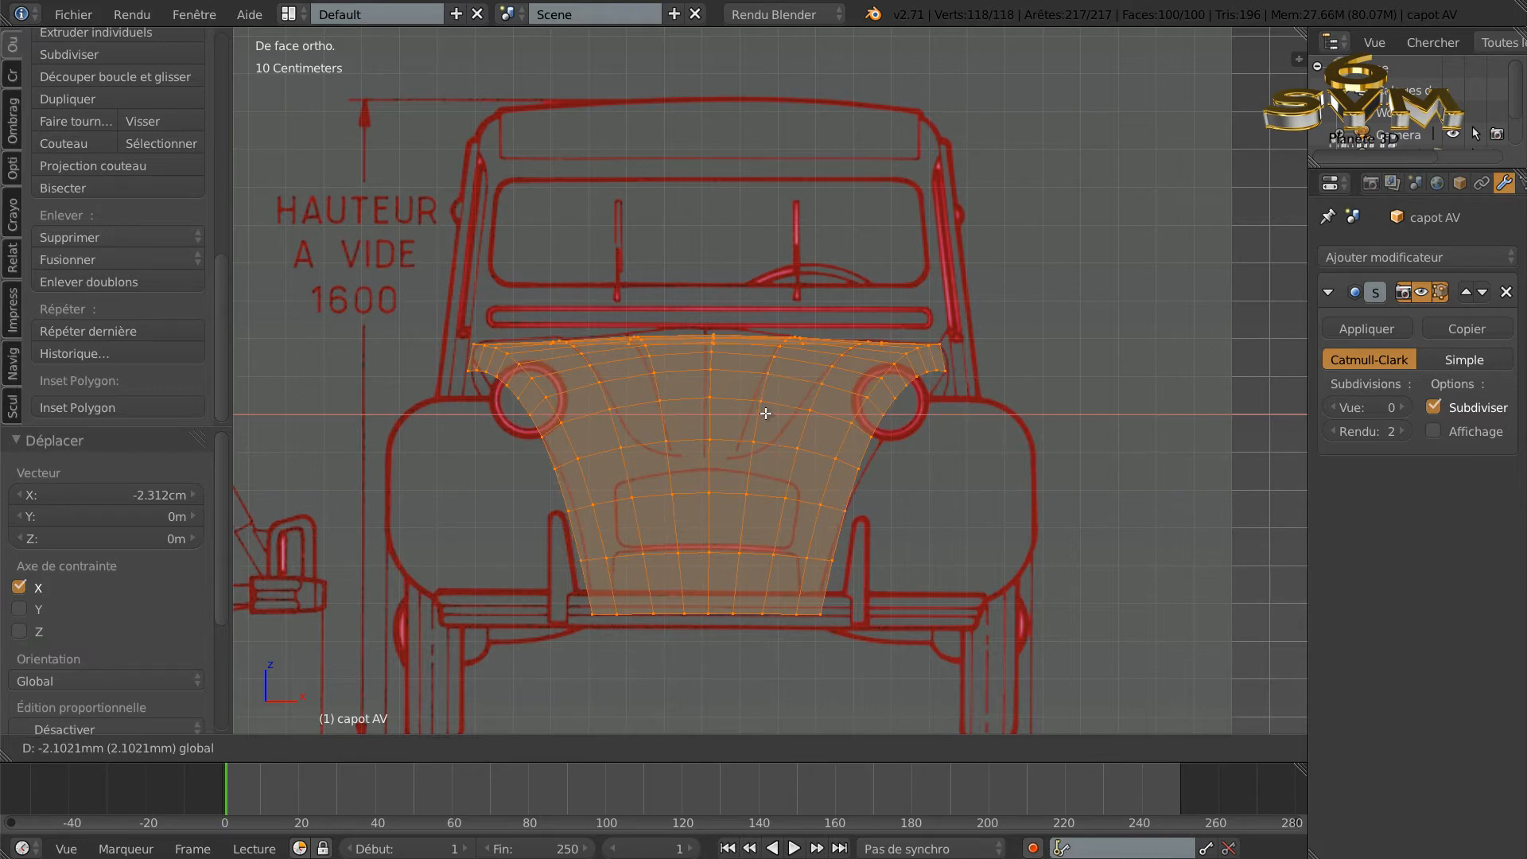
left_click_drag(764, 414, 765, 414)
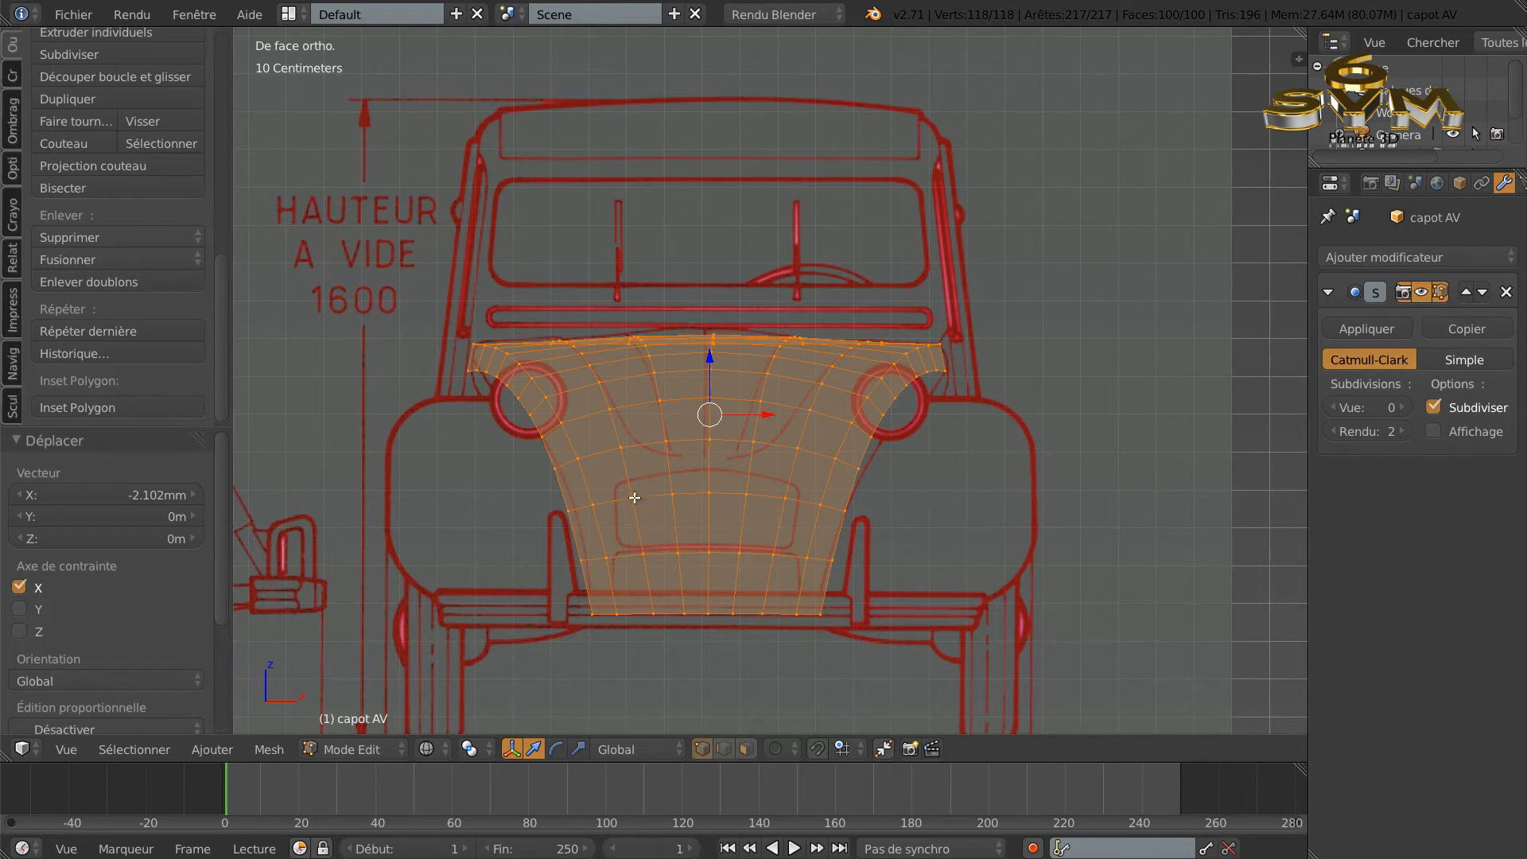
Step: Select the horizontal edge loop just below the top of the grille opening and edge-slide it upward with a factor of -0.296
scroll(641, 586, "up", 1)
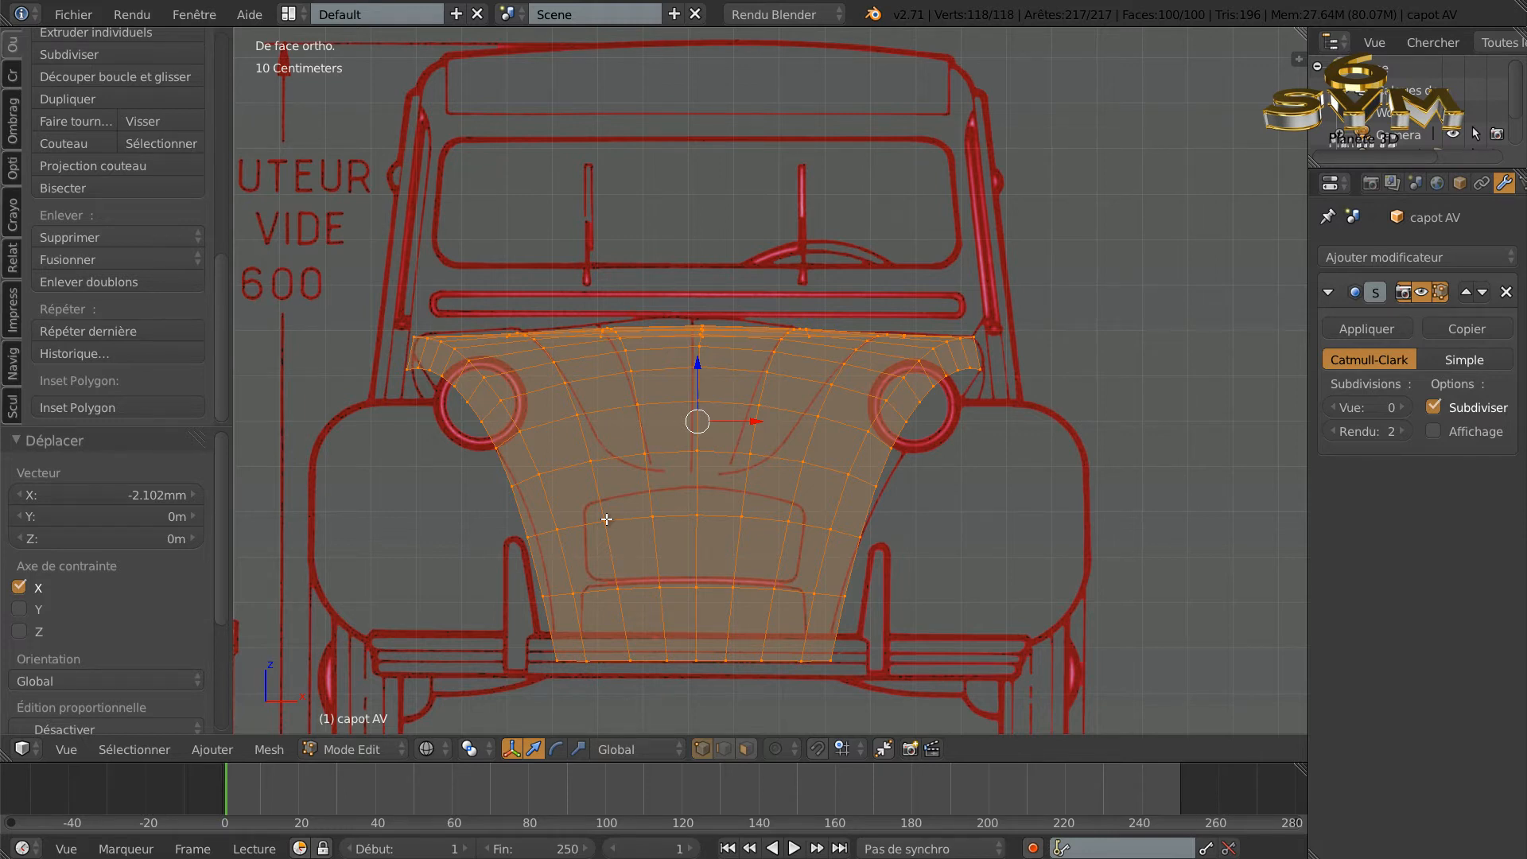
key("a")
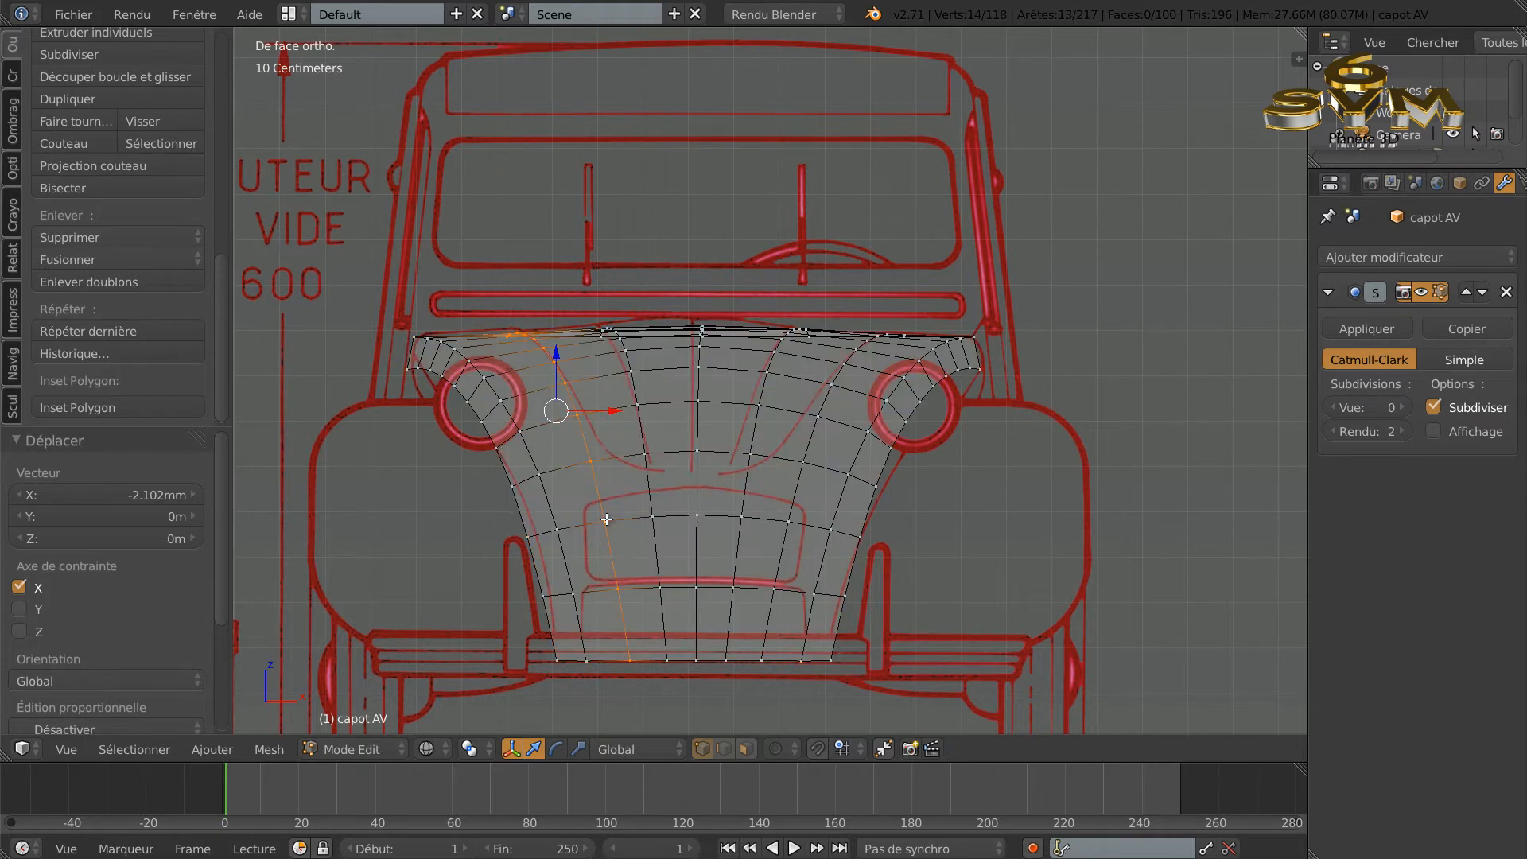
right_click(655, 519, "alt")
right_click(687, 515, "alt")
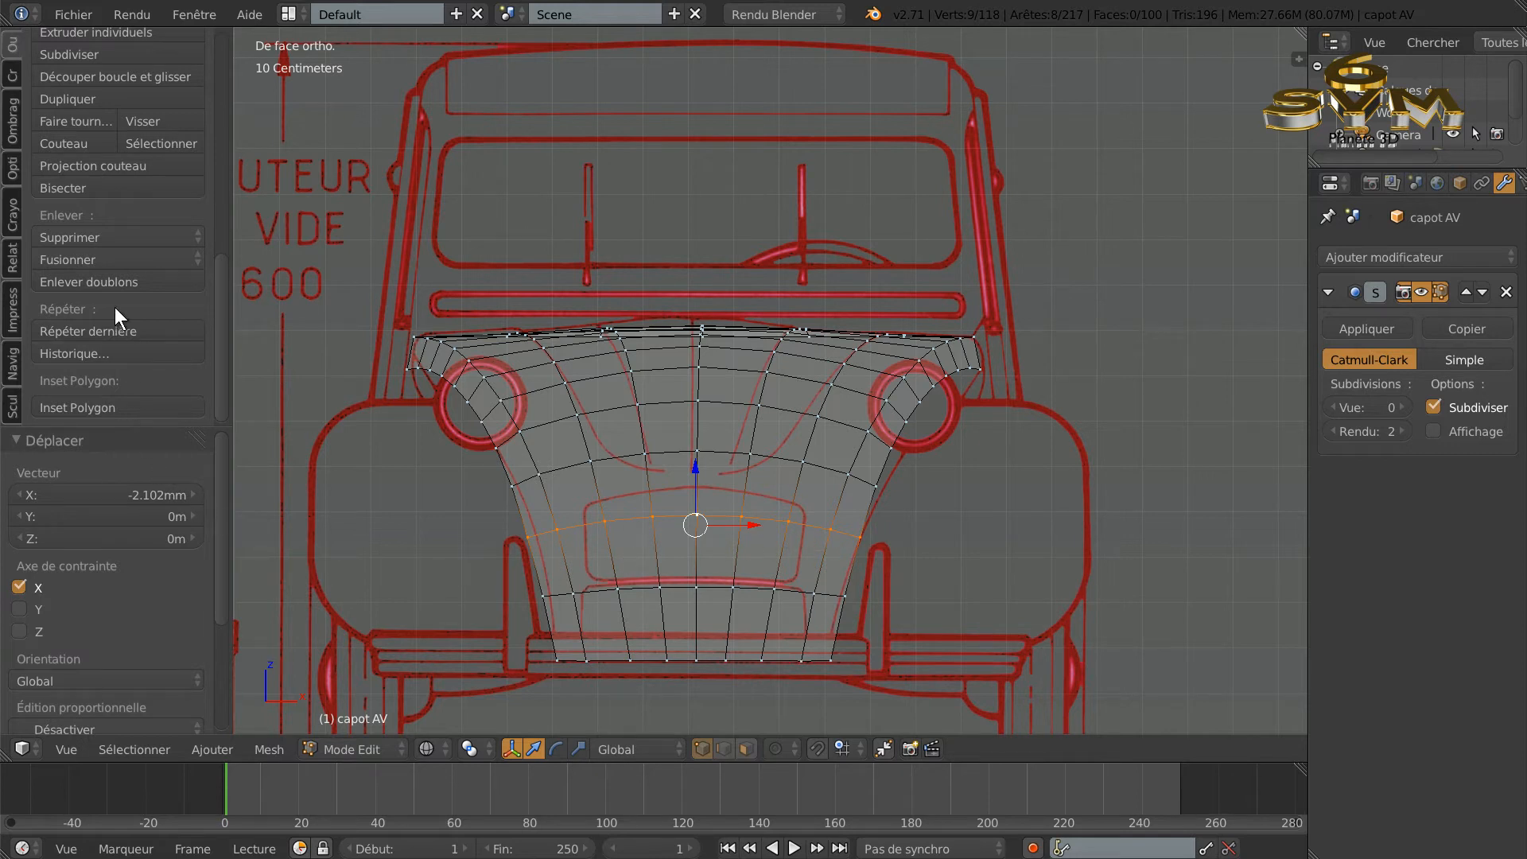
left_click_drag(221, 272, 202, 148)
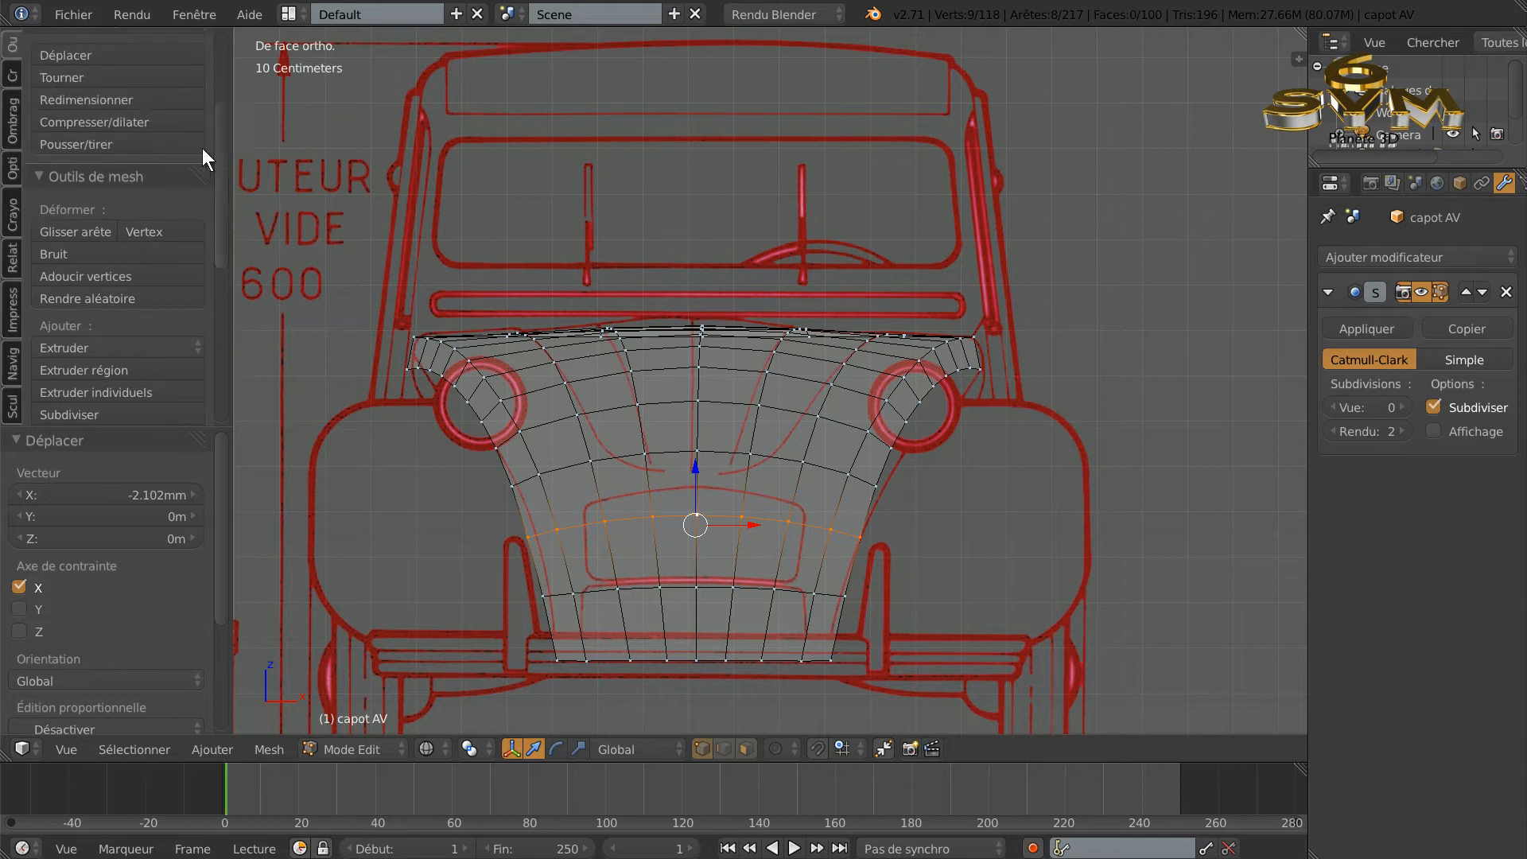
left_click(65, 227)
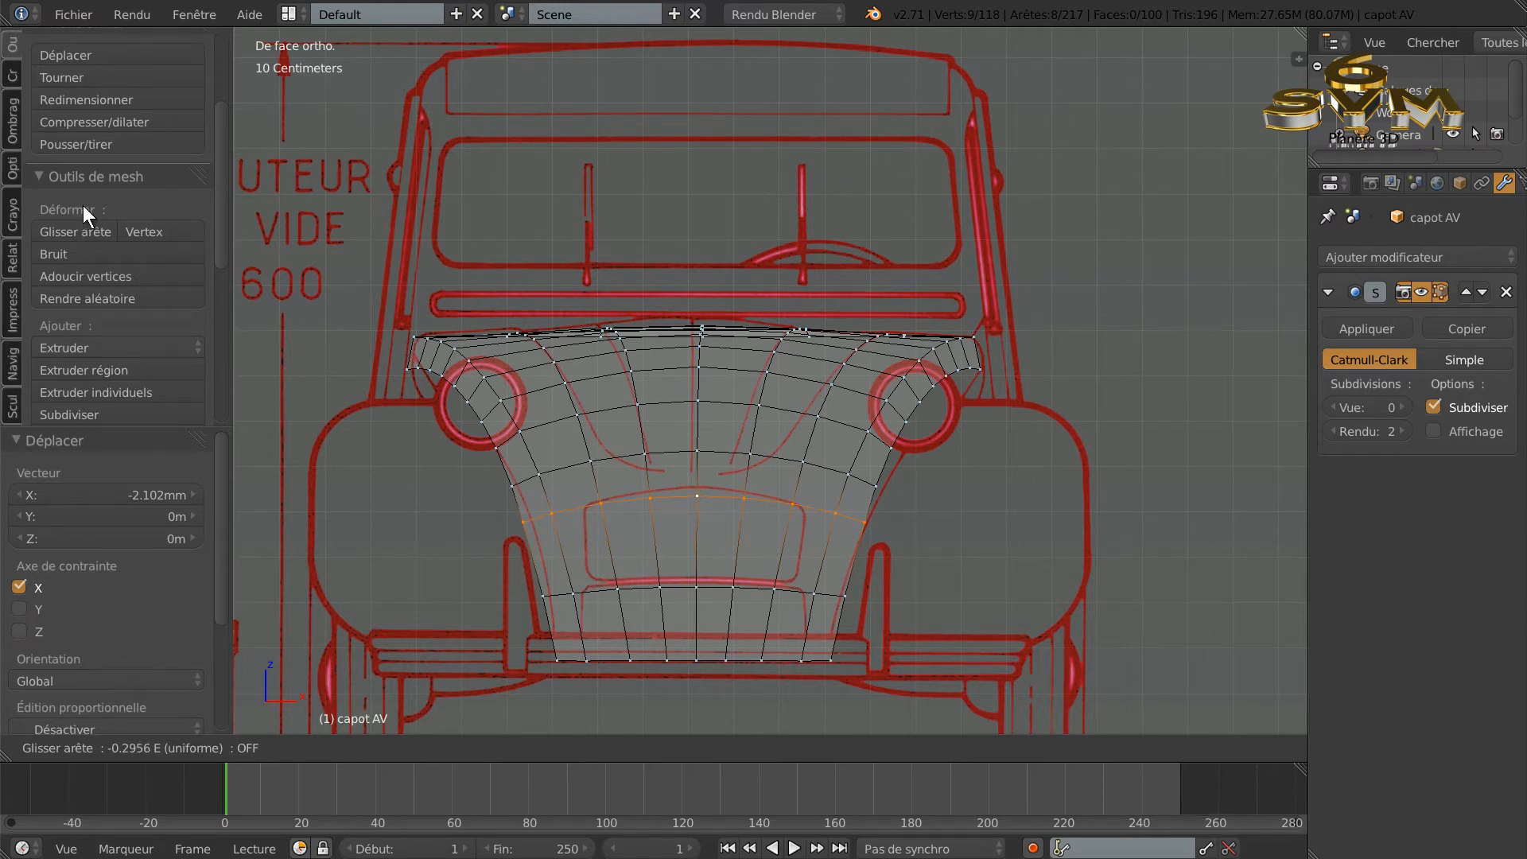
left_click(82, 205)
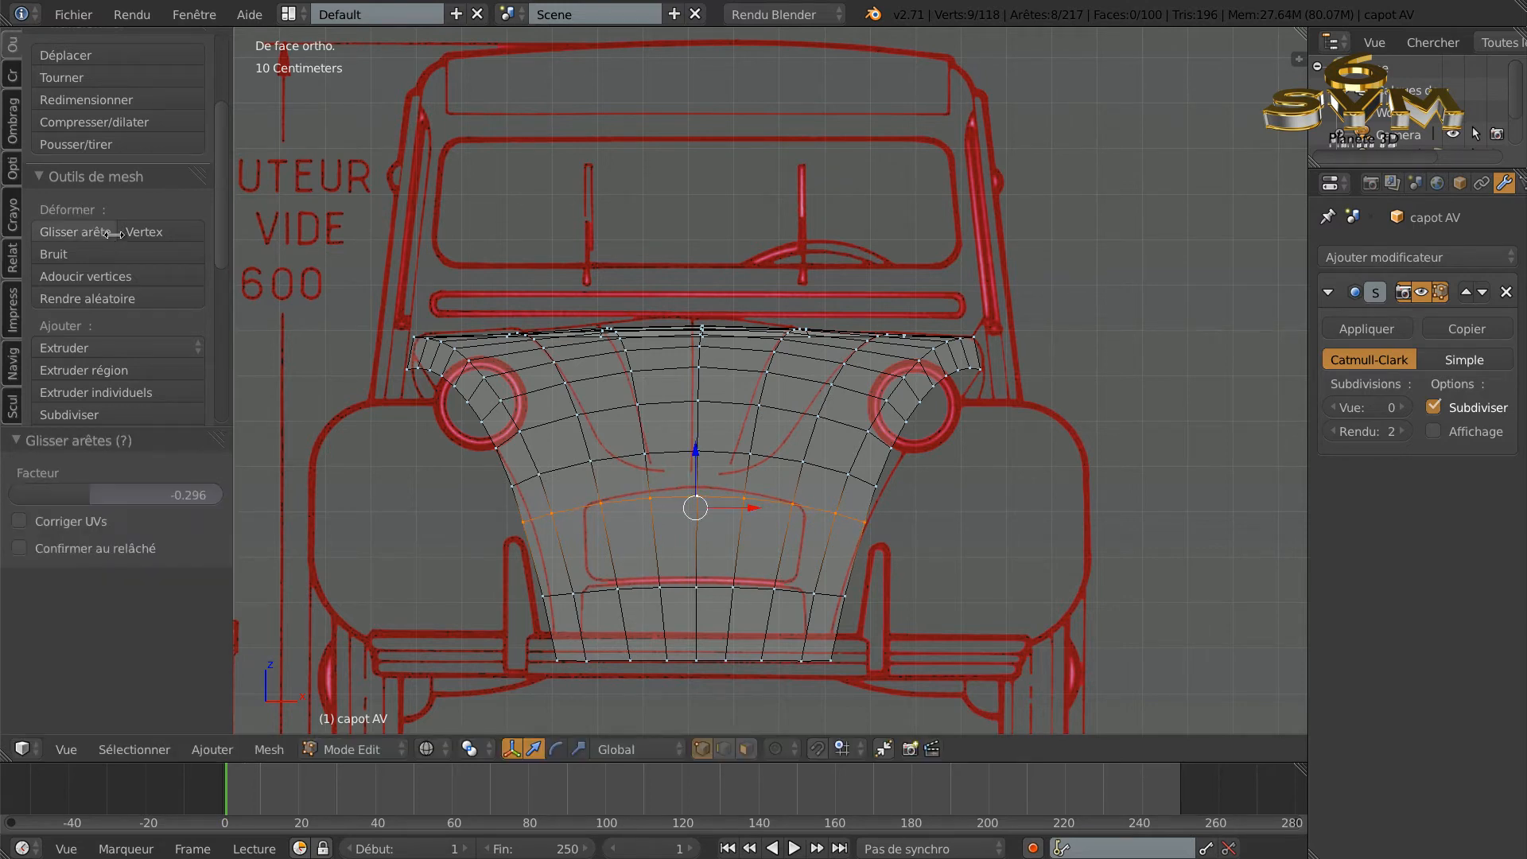
Step: Vertex-slide the two vertices flanking the centre line on the grille's top edge upward together with a factor of 0.182
right_click(650, 498)
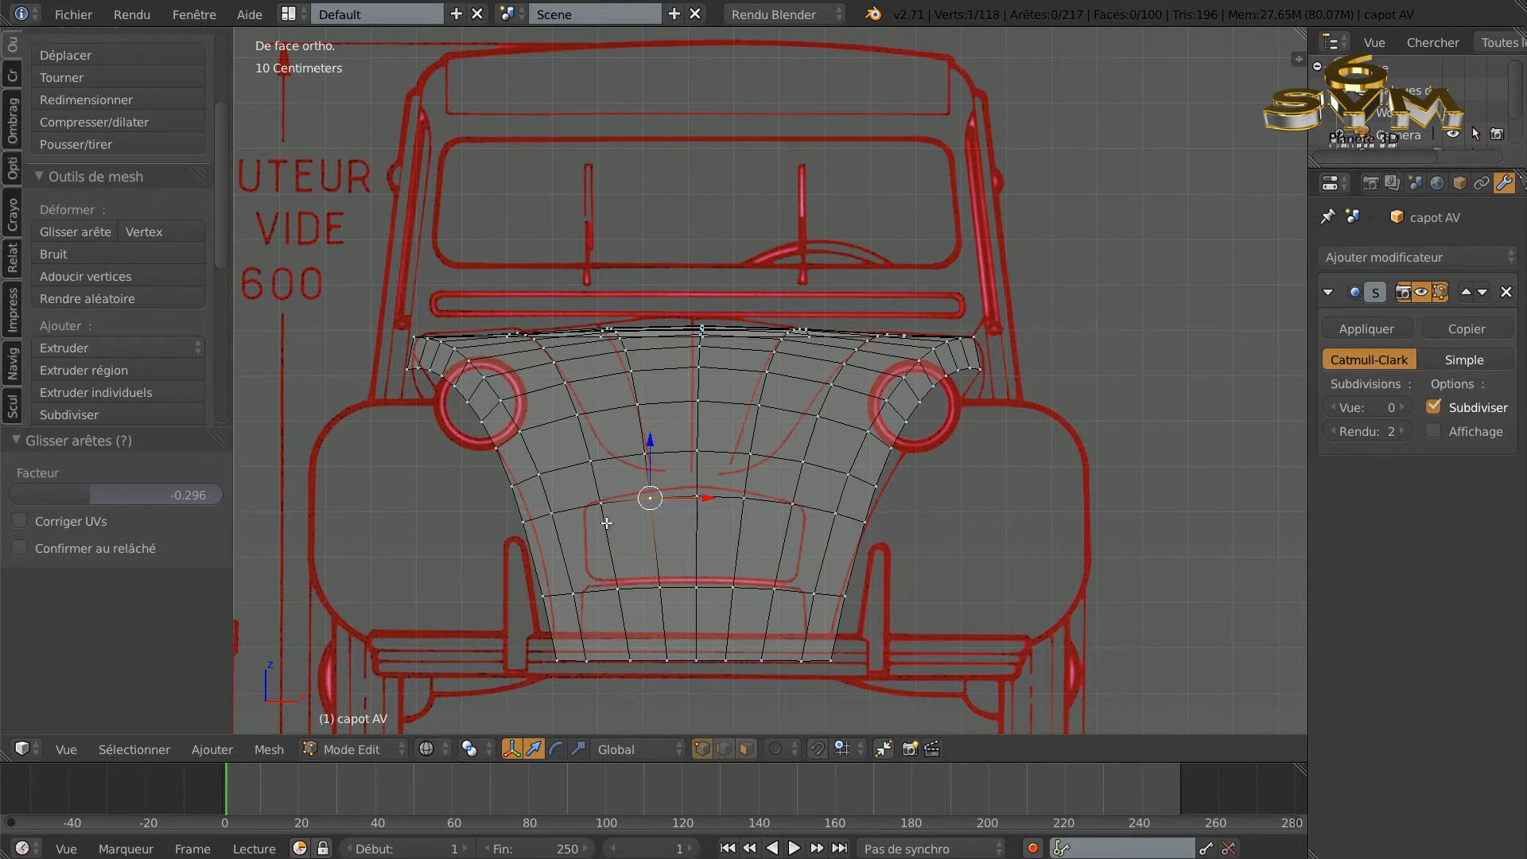
right_click(740, 499, "shift")
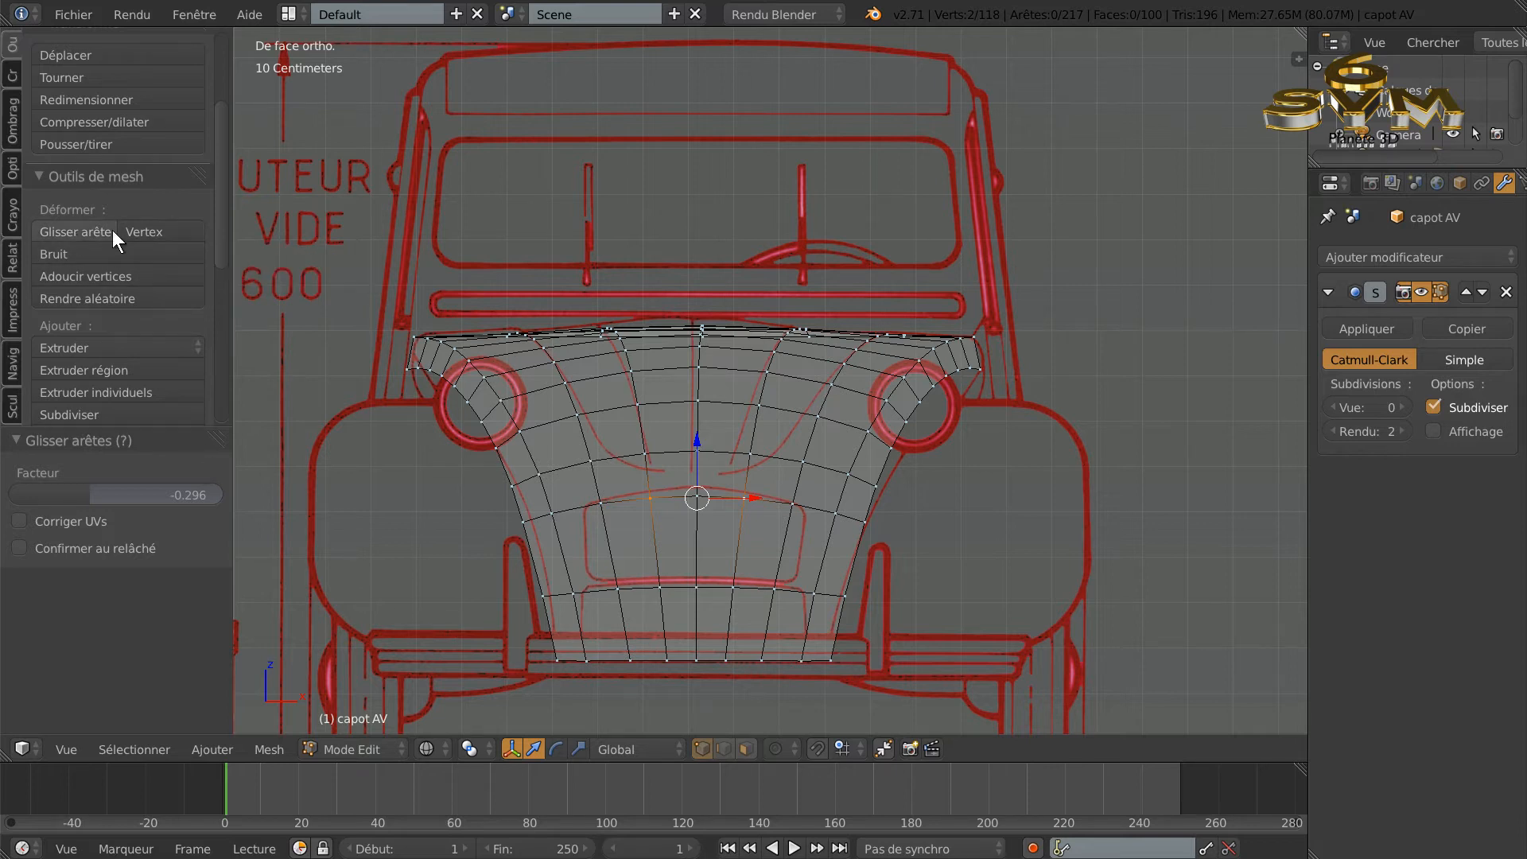
left_click(159, 233)
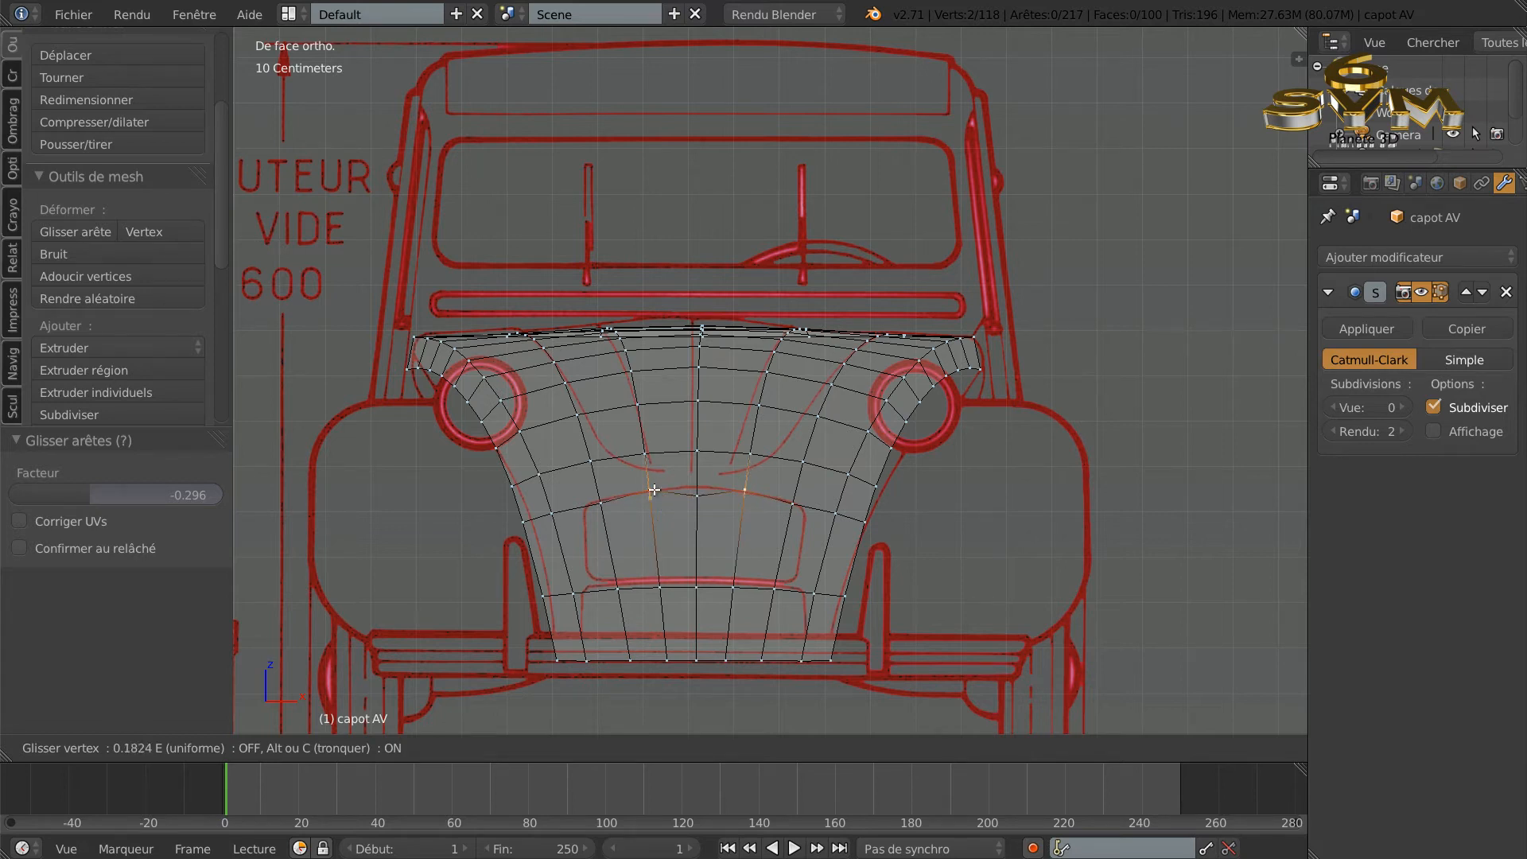
left_click(654, 489)
Step: Vertex-slide the two vertices flanking the grille's top centre individually onto the outline, the left by 0.036 and the right by 0.049
right_click(649, 492)
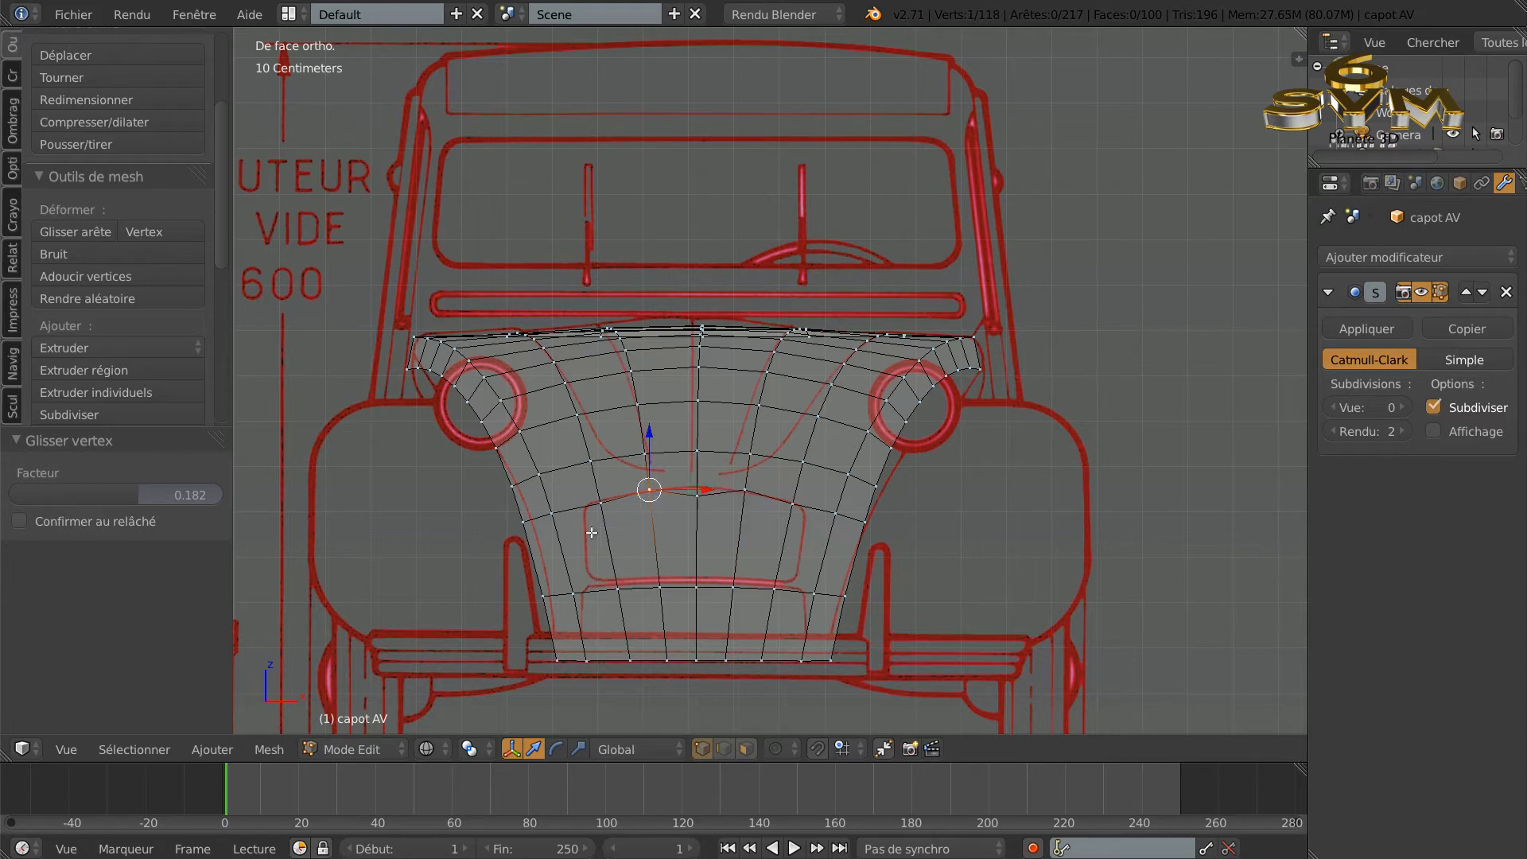
left_click(194, 240)
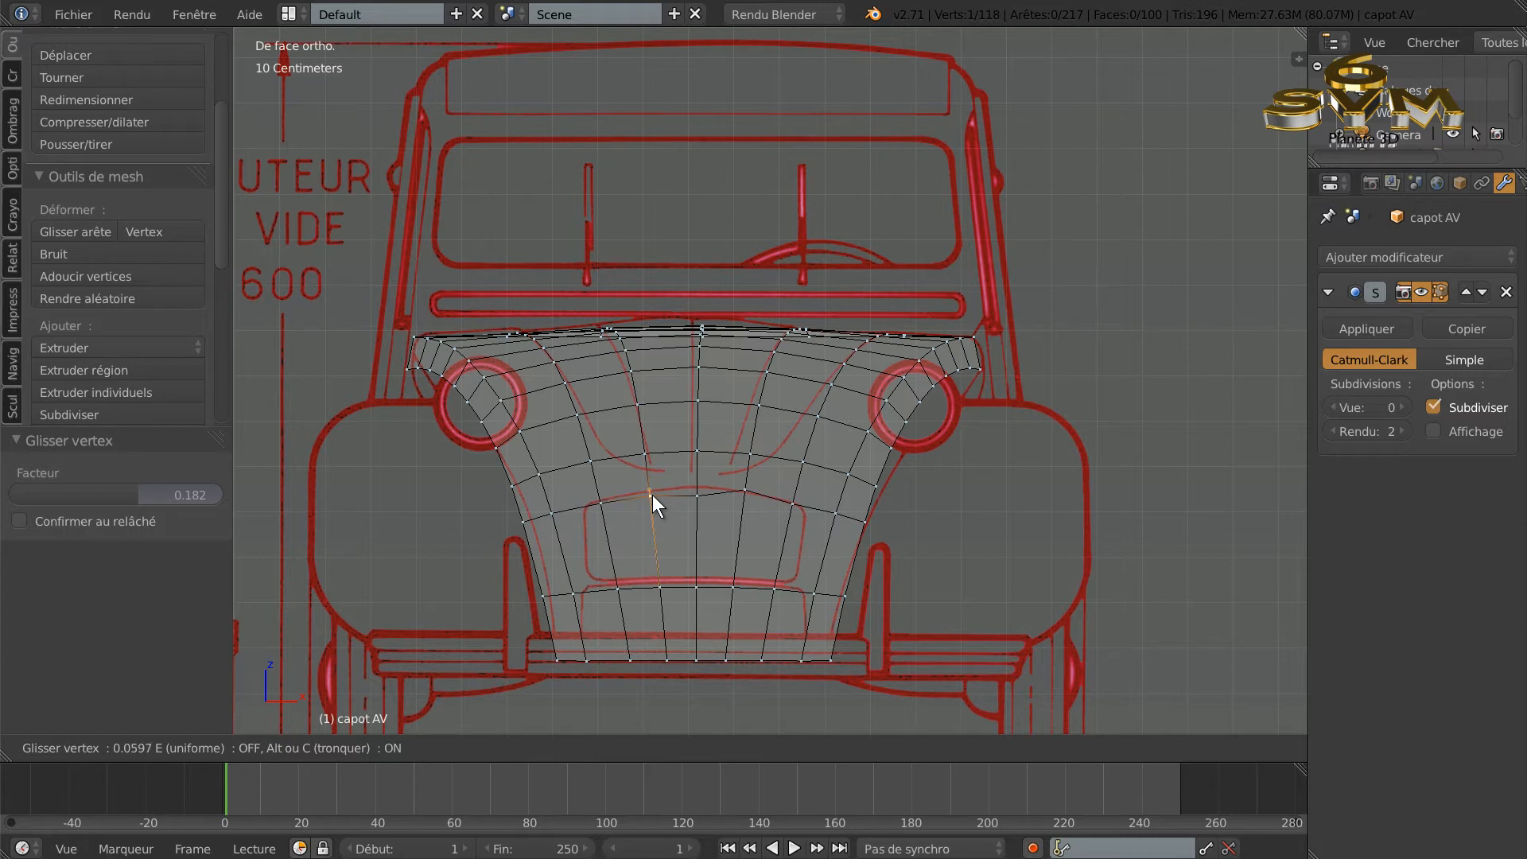
left_click(652, 493)
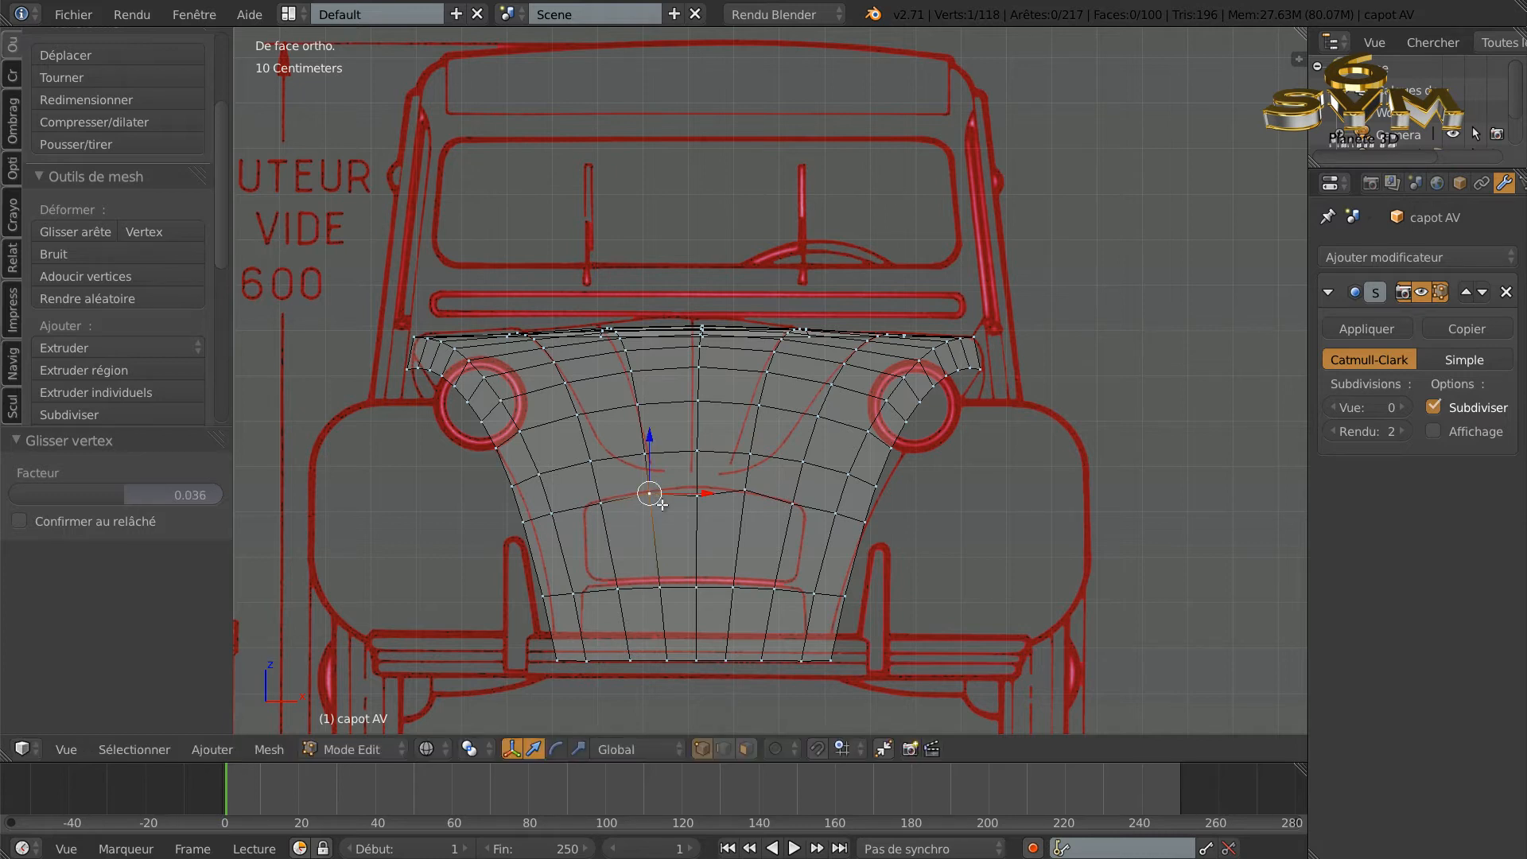
right_click(744, 491)
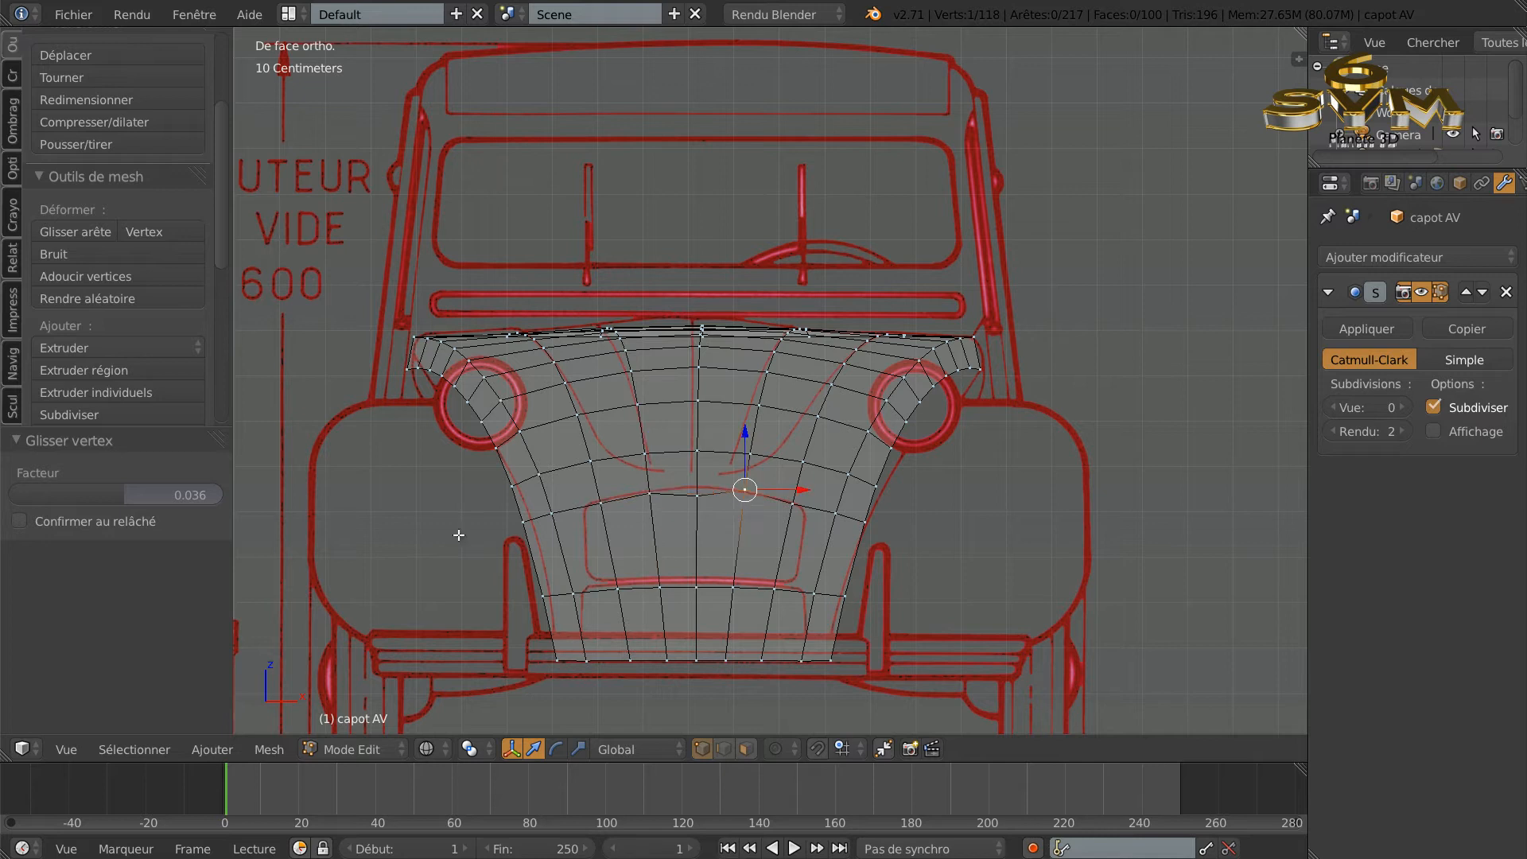
left_click(148, 231)
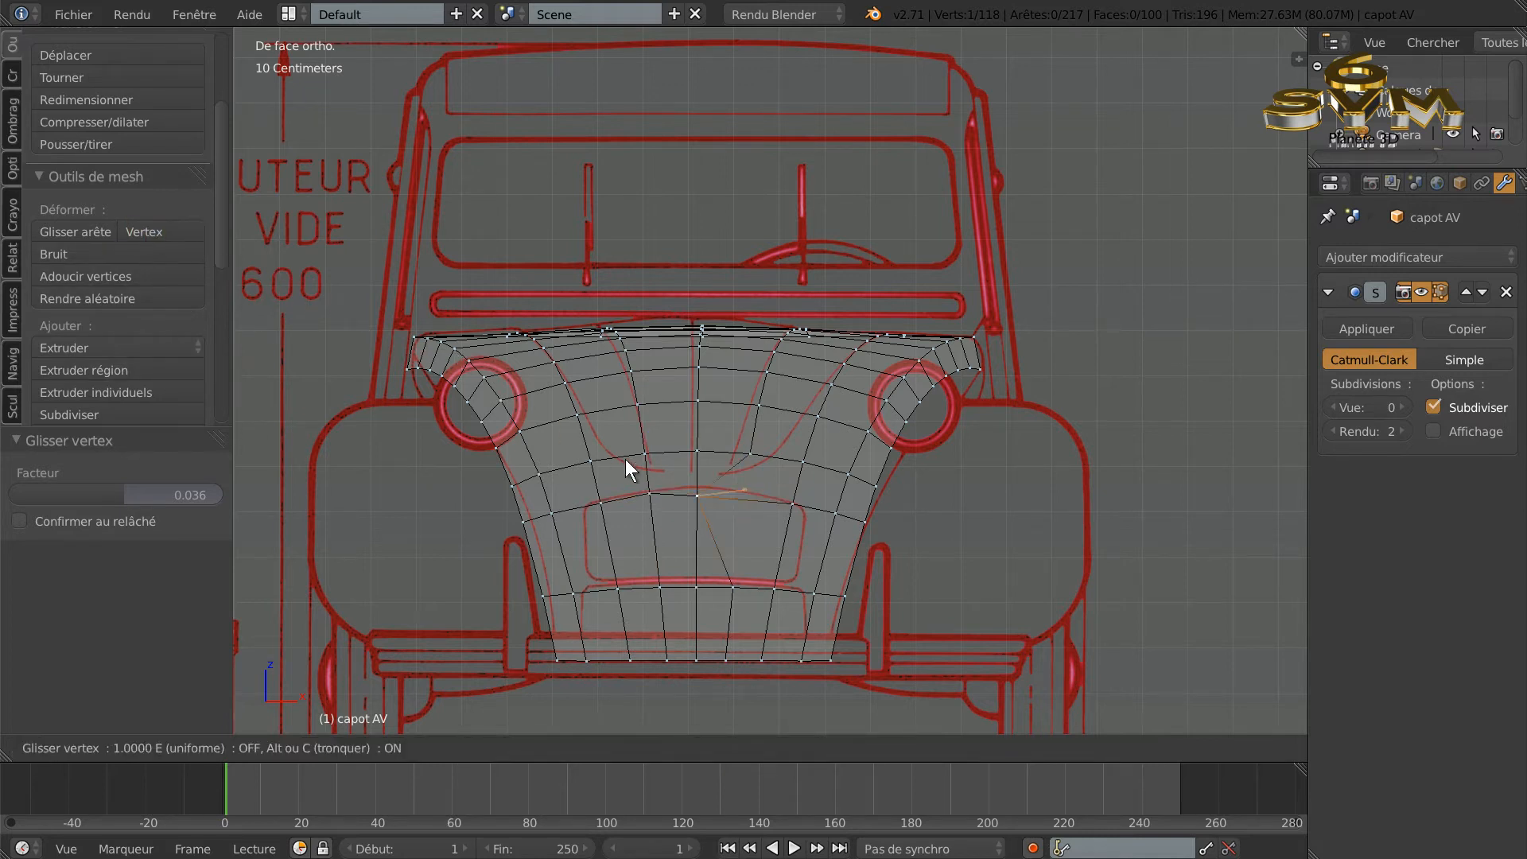
left_click(742, 494)
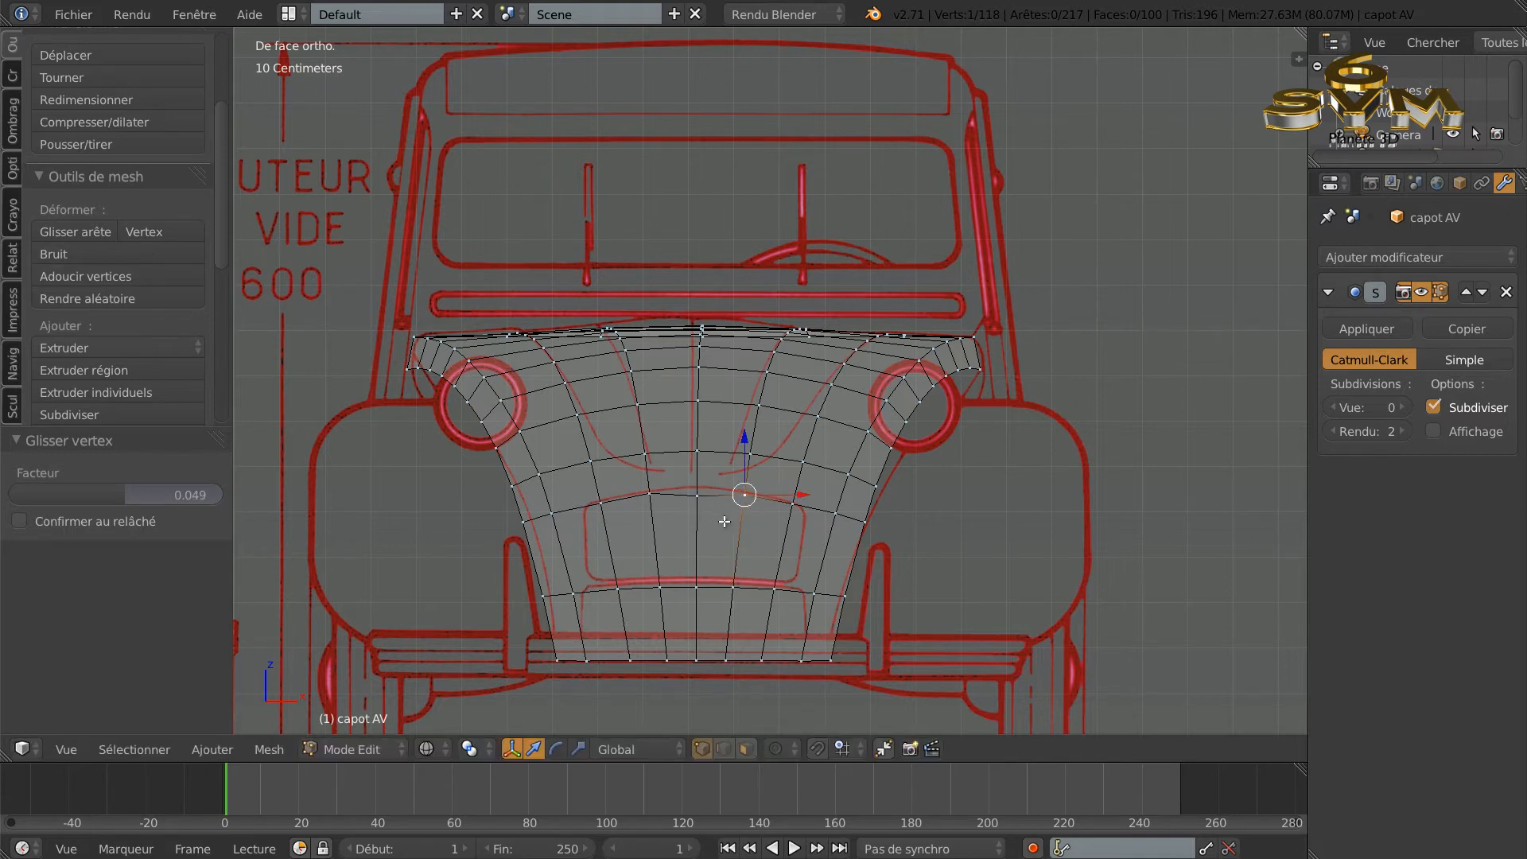
Step: Vertex-slide the centre vertex of the grille's top edge upward onto the outline with a factor of 0.123
right_click(697, 495)
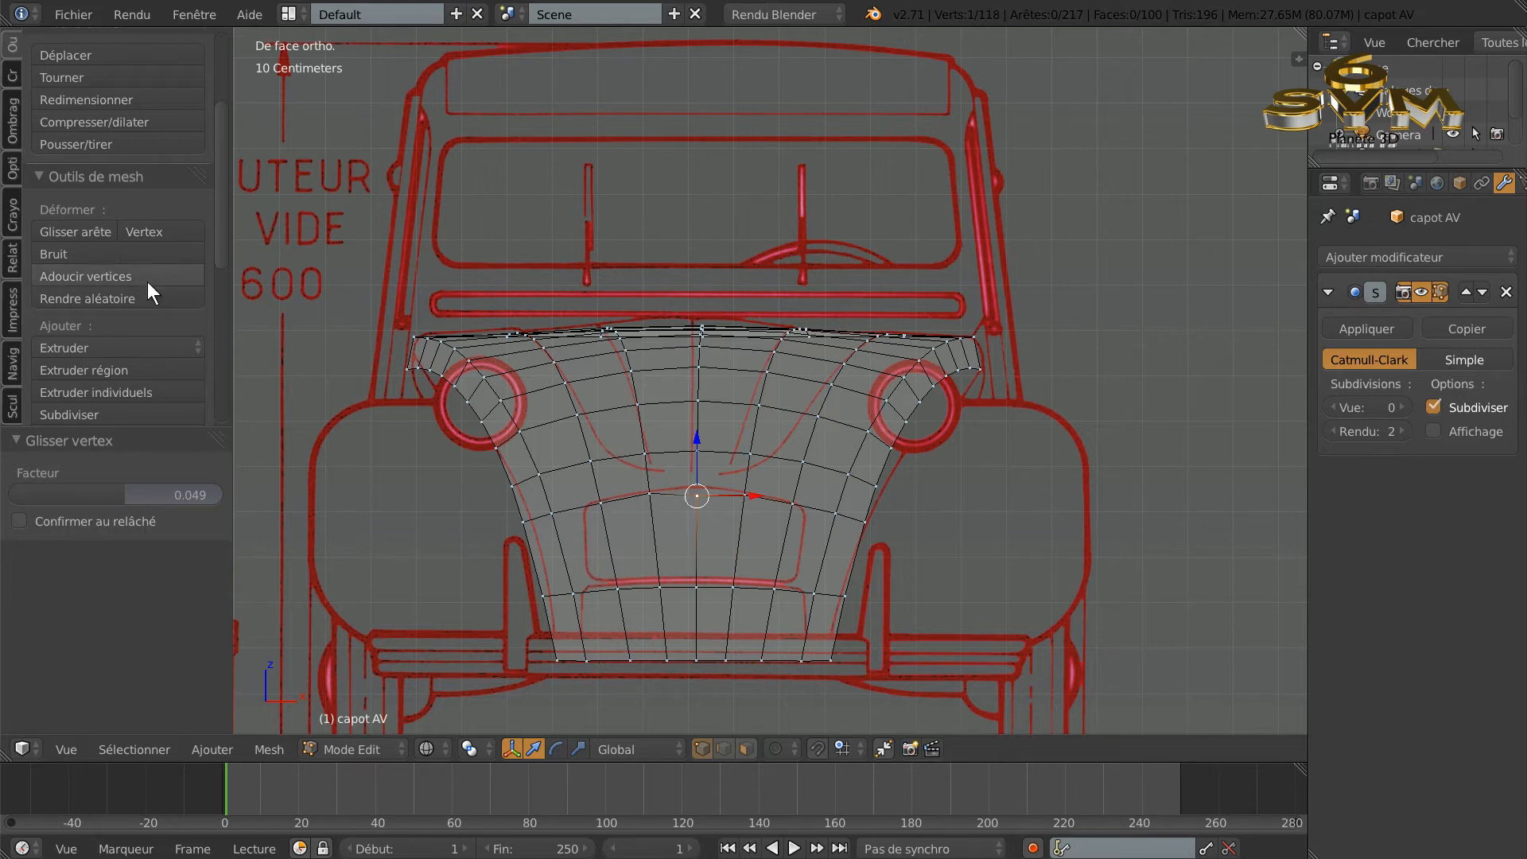
left_click(150, 231)
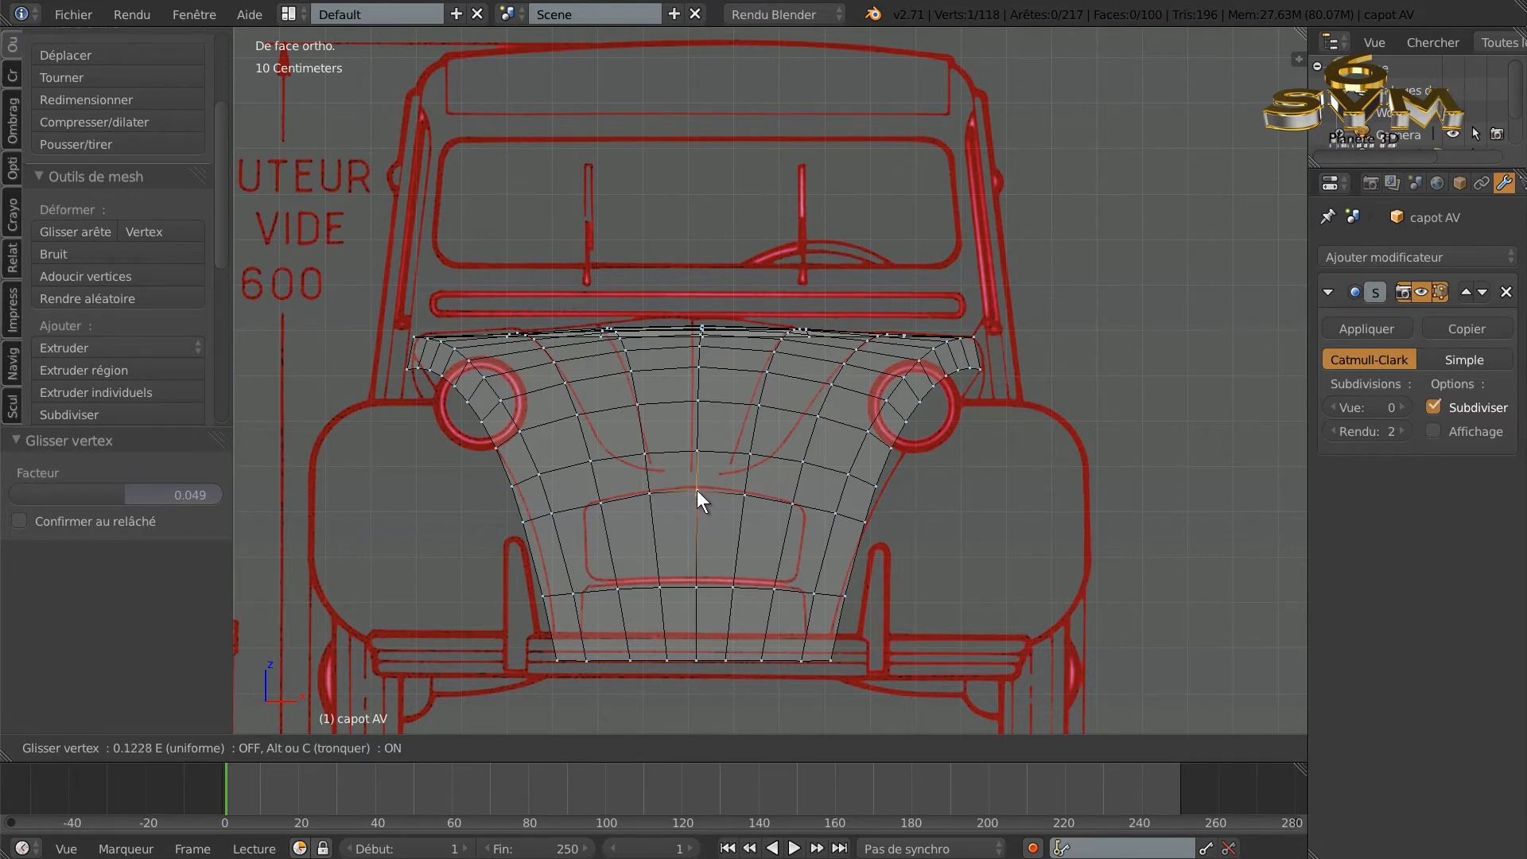
left_click(726, 549)
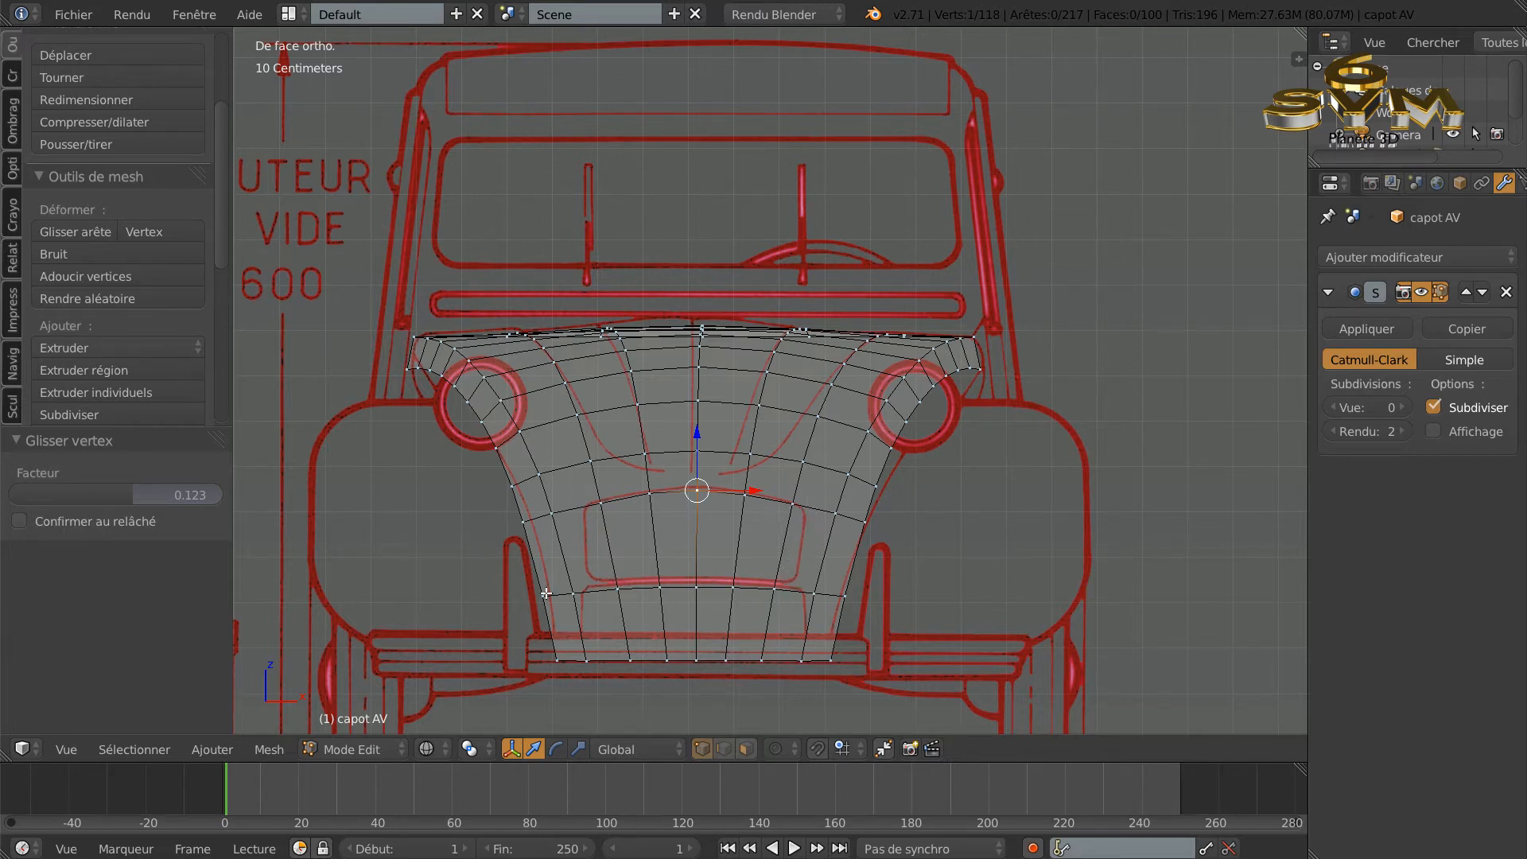
Step: Vertex-slide the grille's upper right corner vertex outward by a factor of 0.241, and fine-tune it with a second slide of 0.037
right_click(792, 506)
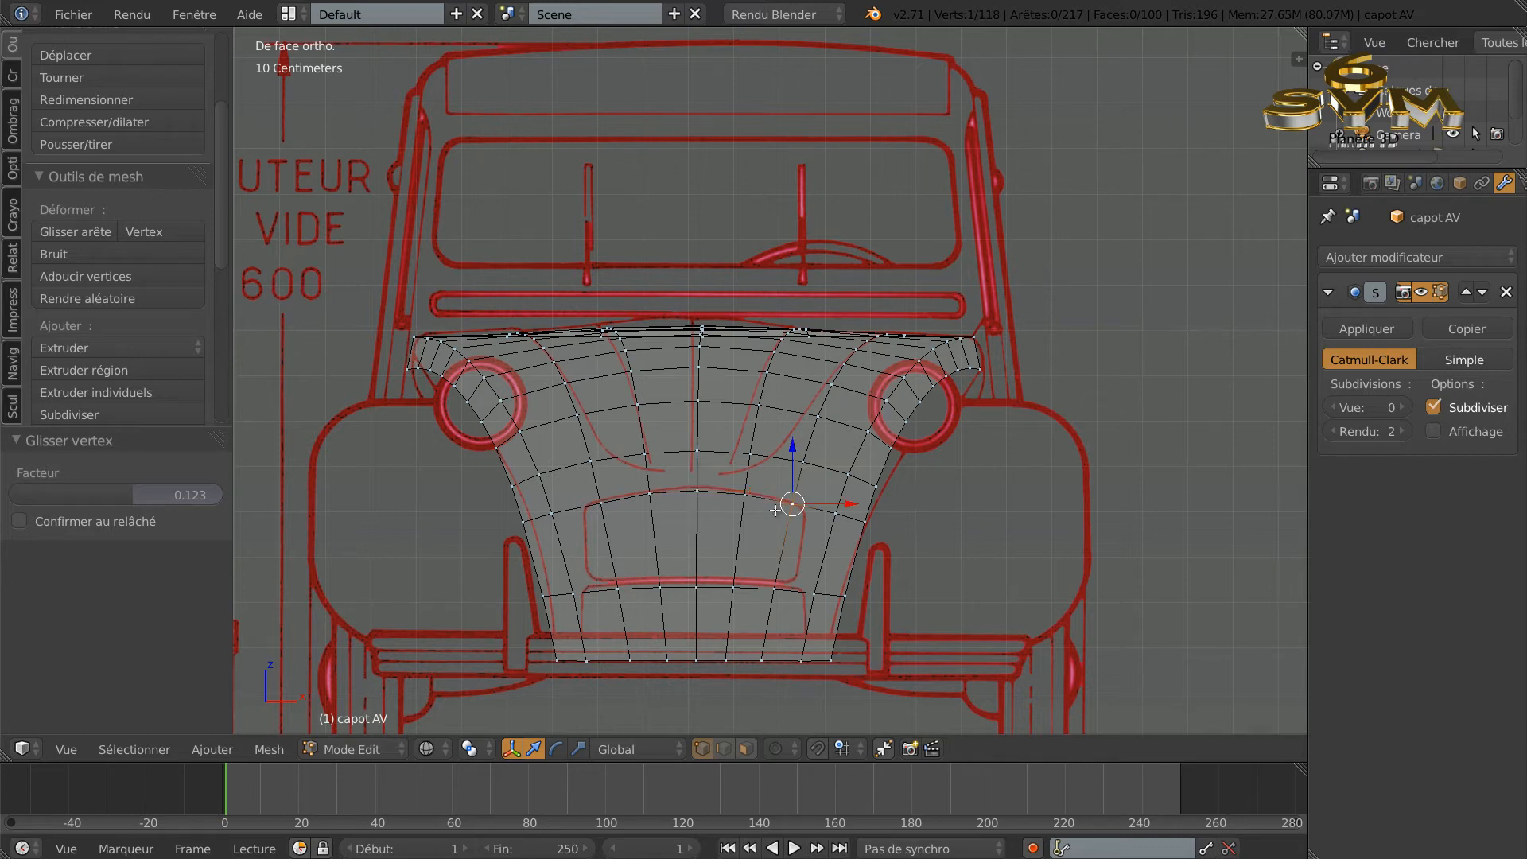
left_click(143, 231)
left_click(803, 505)
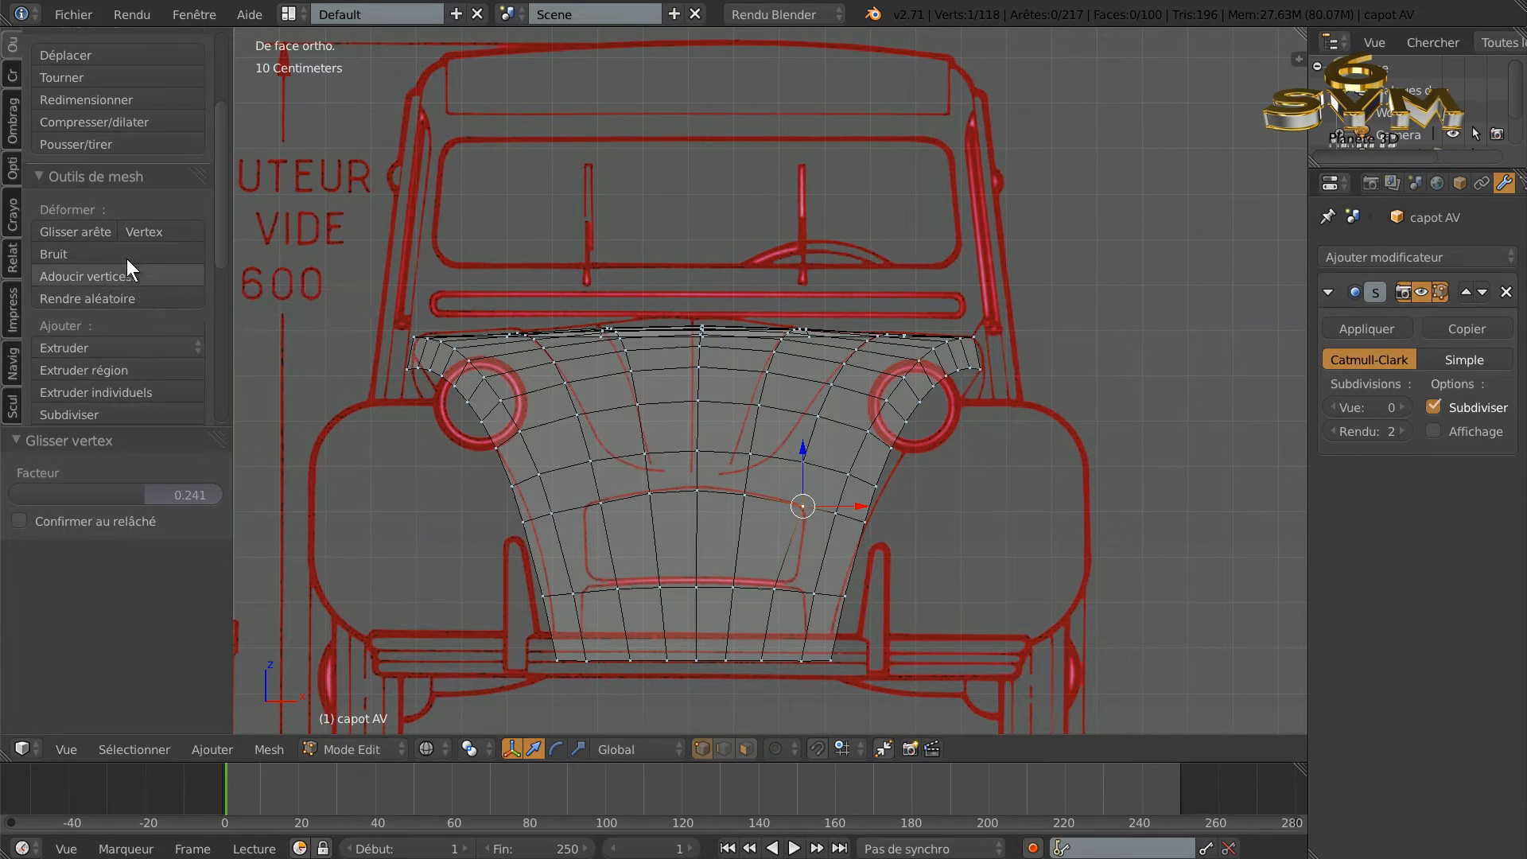
left_click(154, 231)
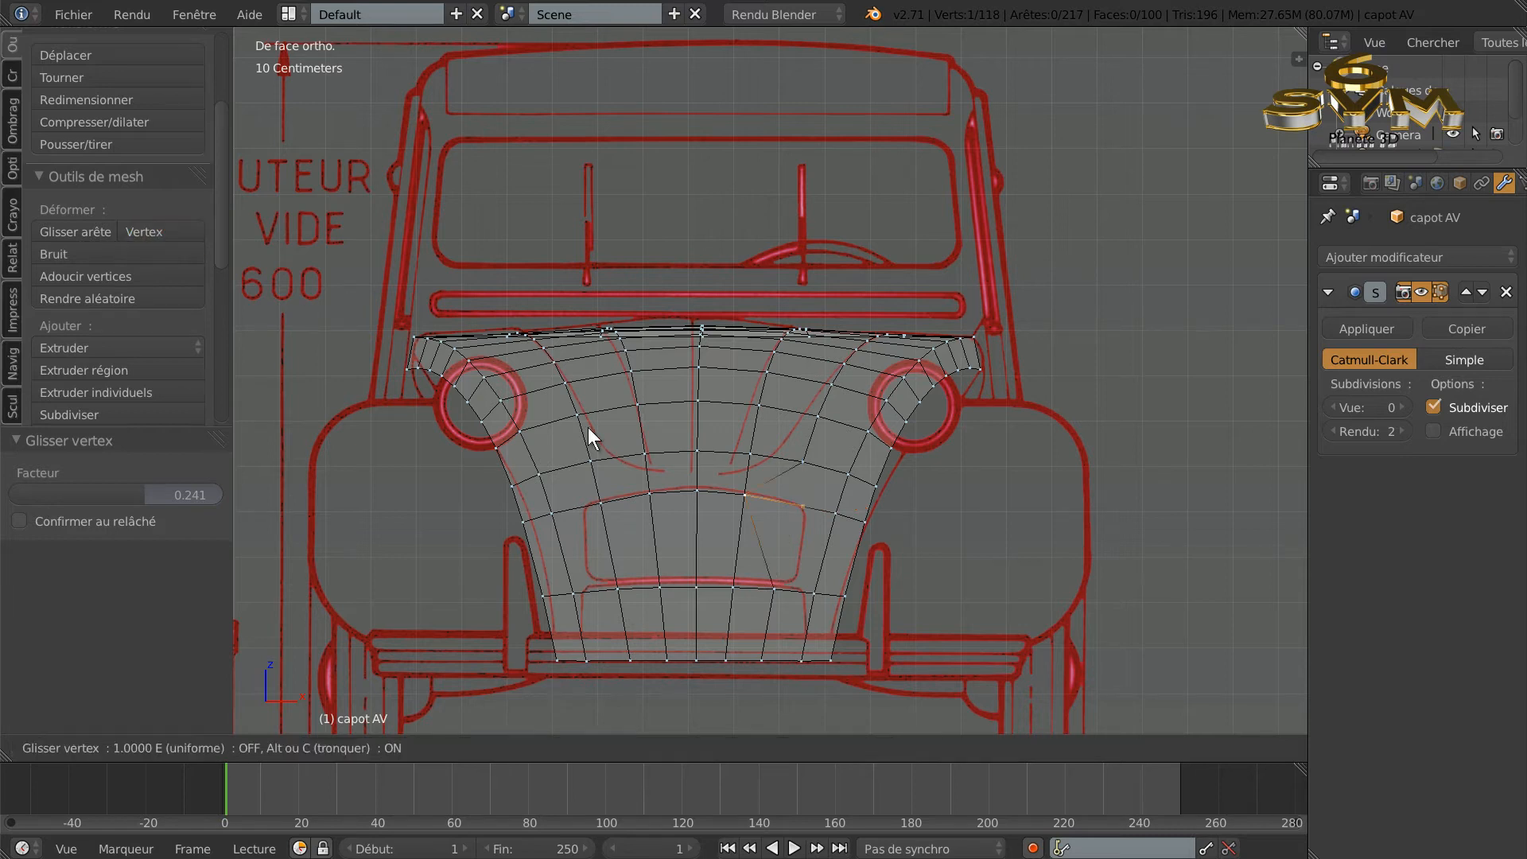
left_click(800, 507)
Step: Vertex-slide the grille's upper left corner vertex outward onto the blueprint outline with a factor of 0.267
right_click(599, 508)
left_click(156, 232)
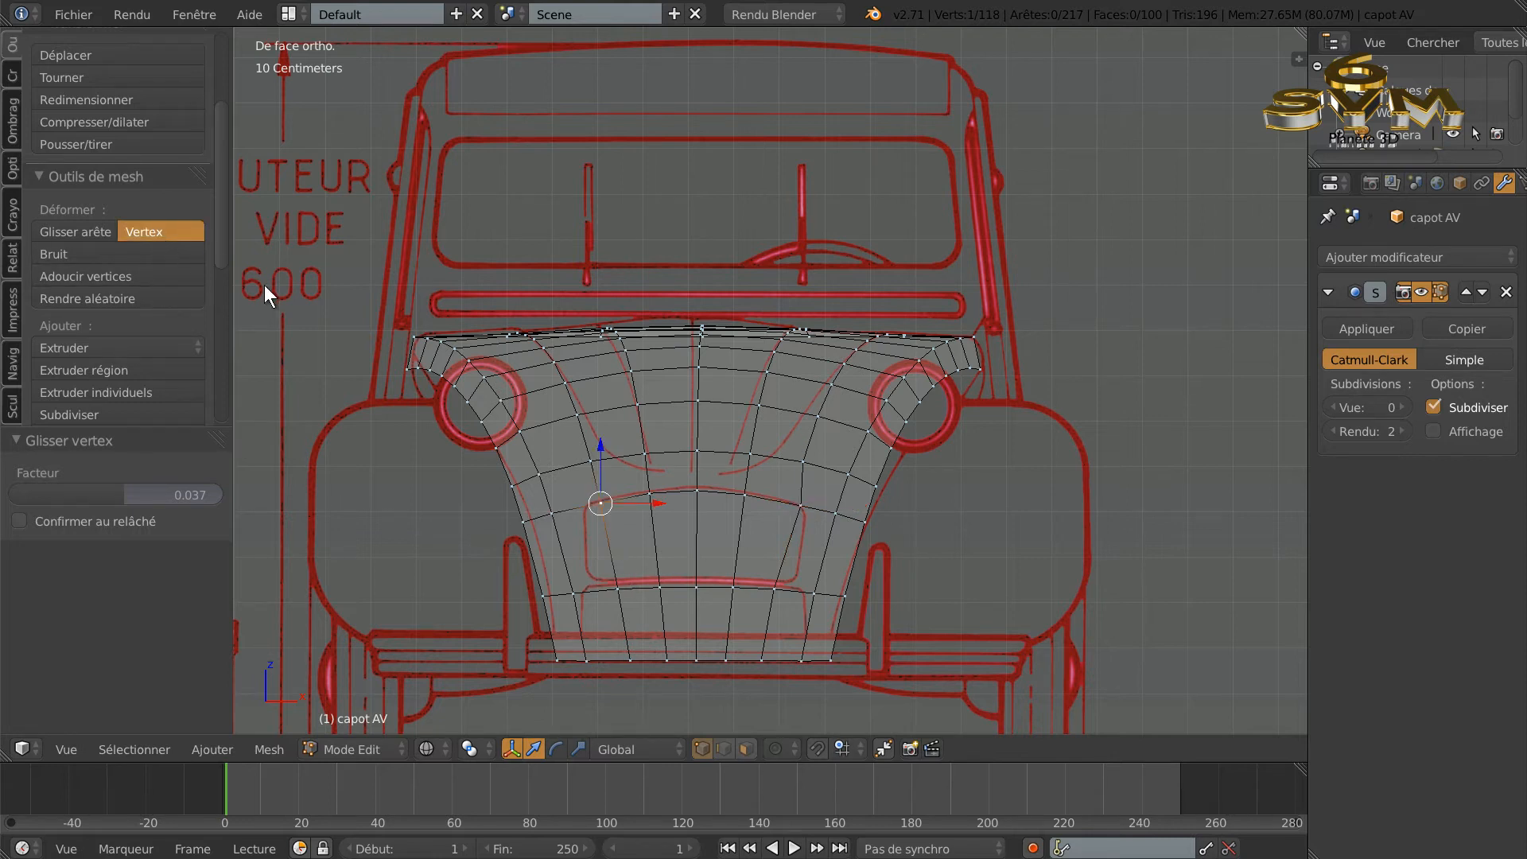
left_click(588, 512)
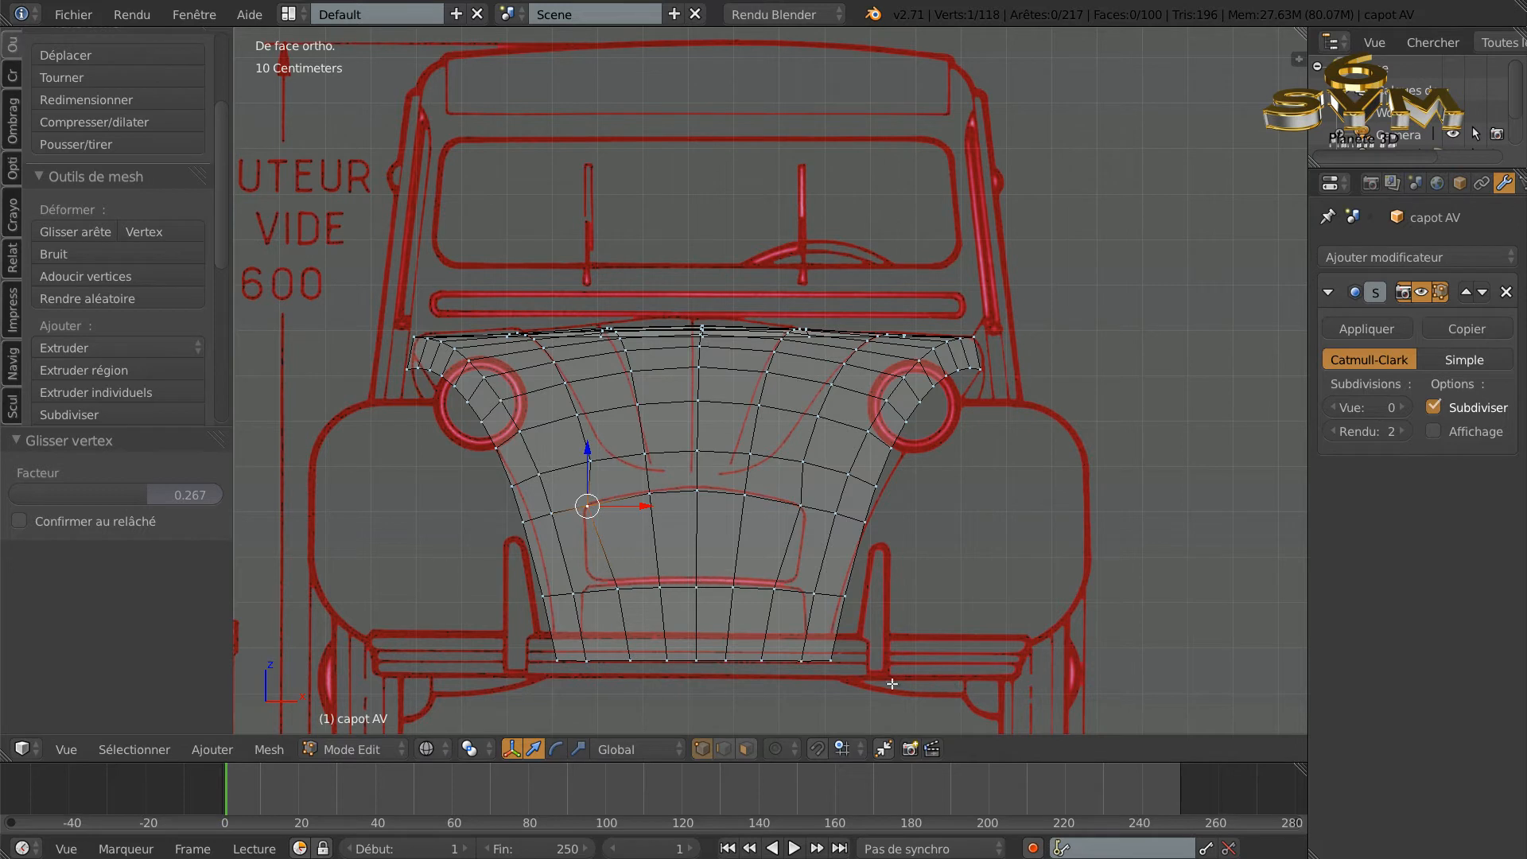
Step: Select the horizontal edge loop just below the grille opening's lower edge and edge-slide it upward with a factor of -0.147
right_click(770, 593)
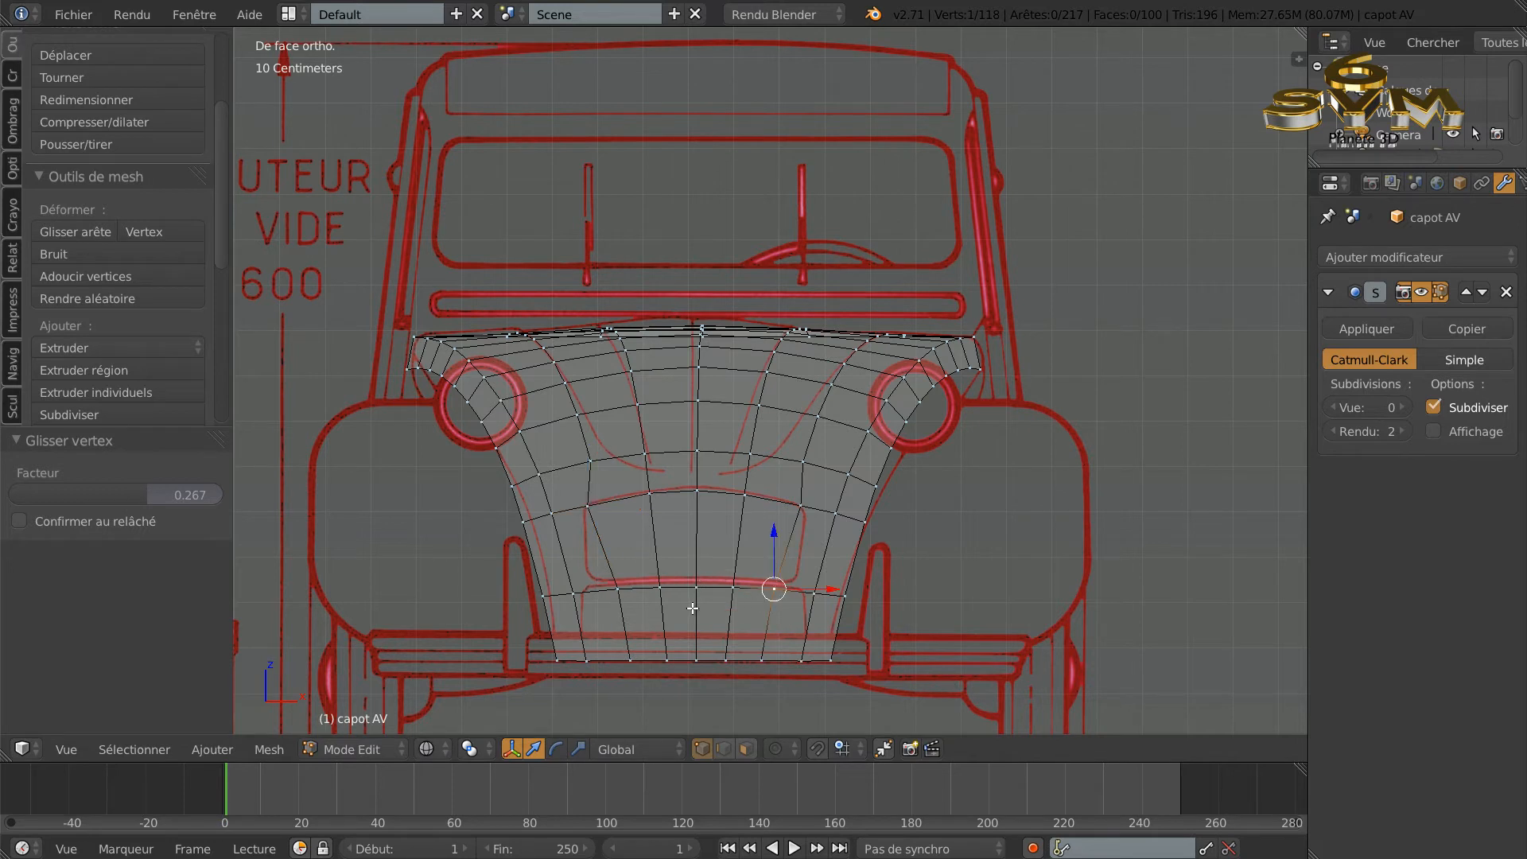
right_click(696, 589, "alt")
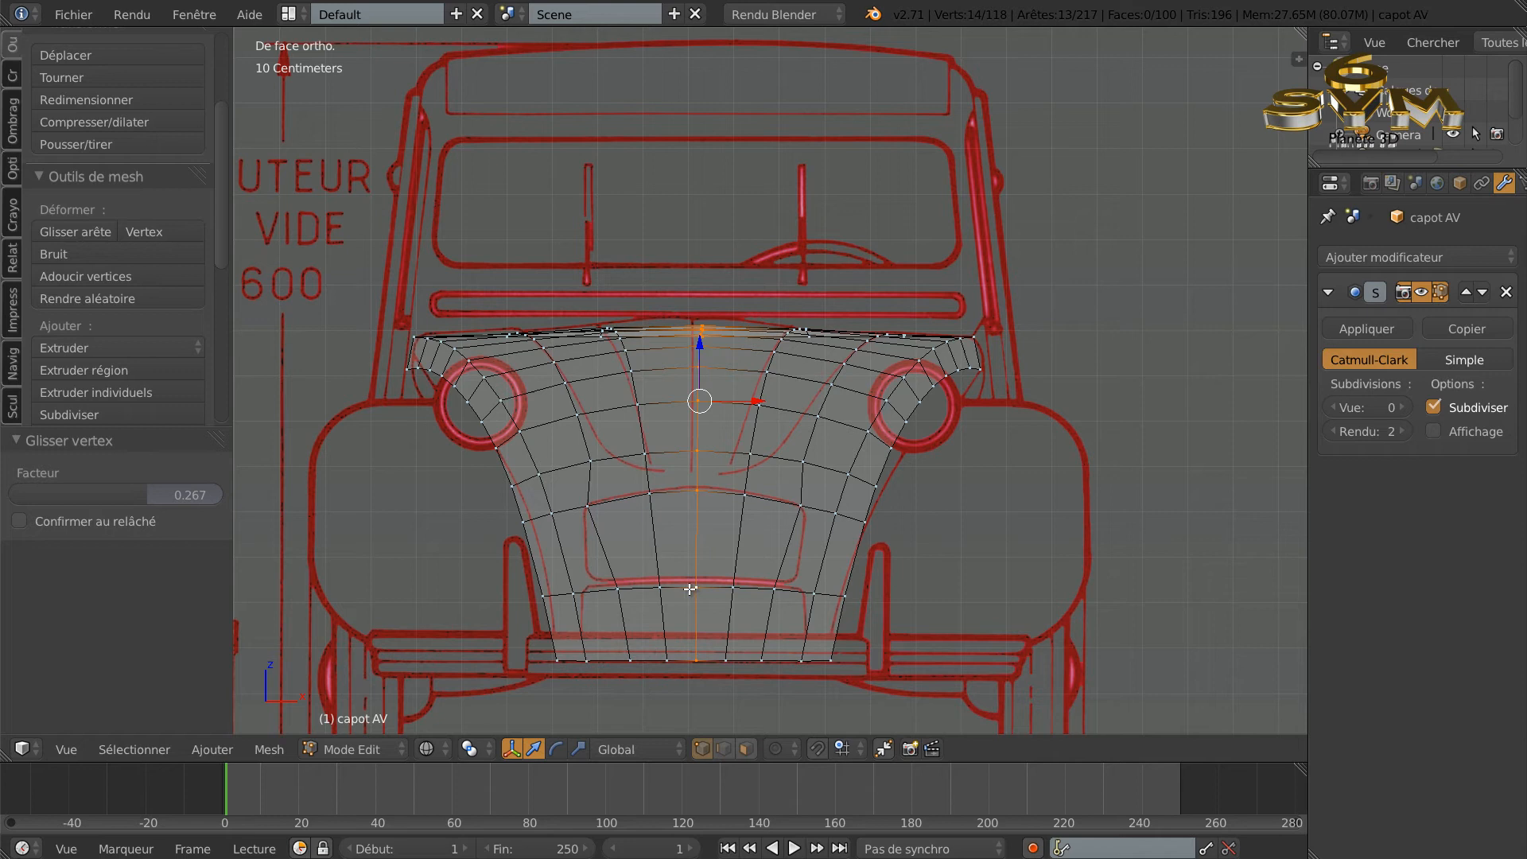
right_click(723, 588, "alt")
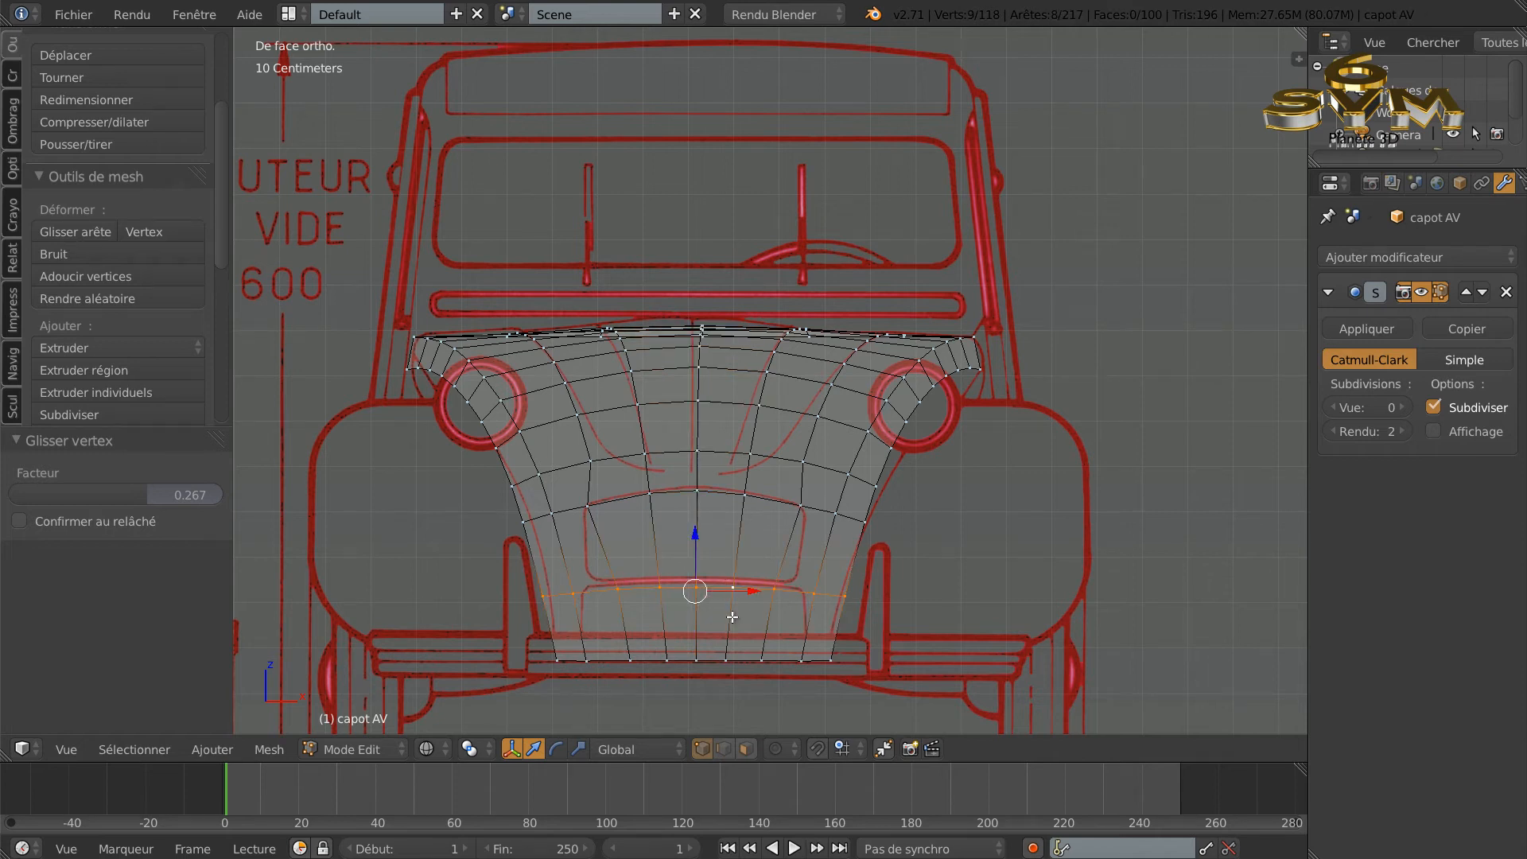
left_click(51, 229)
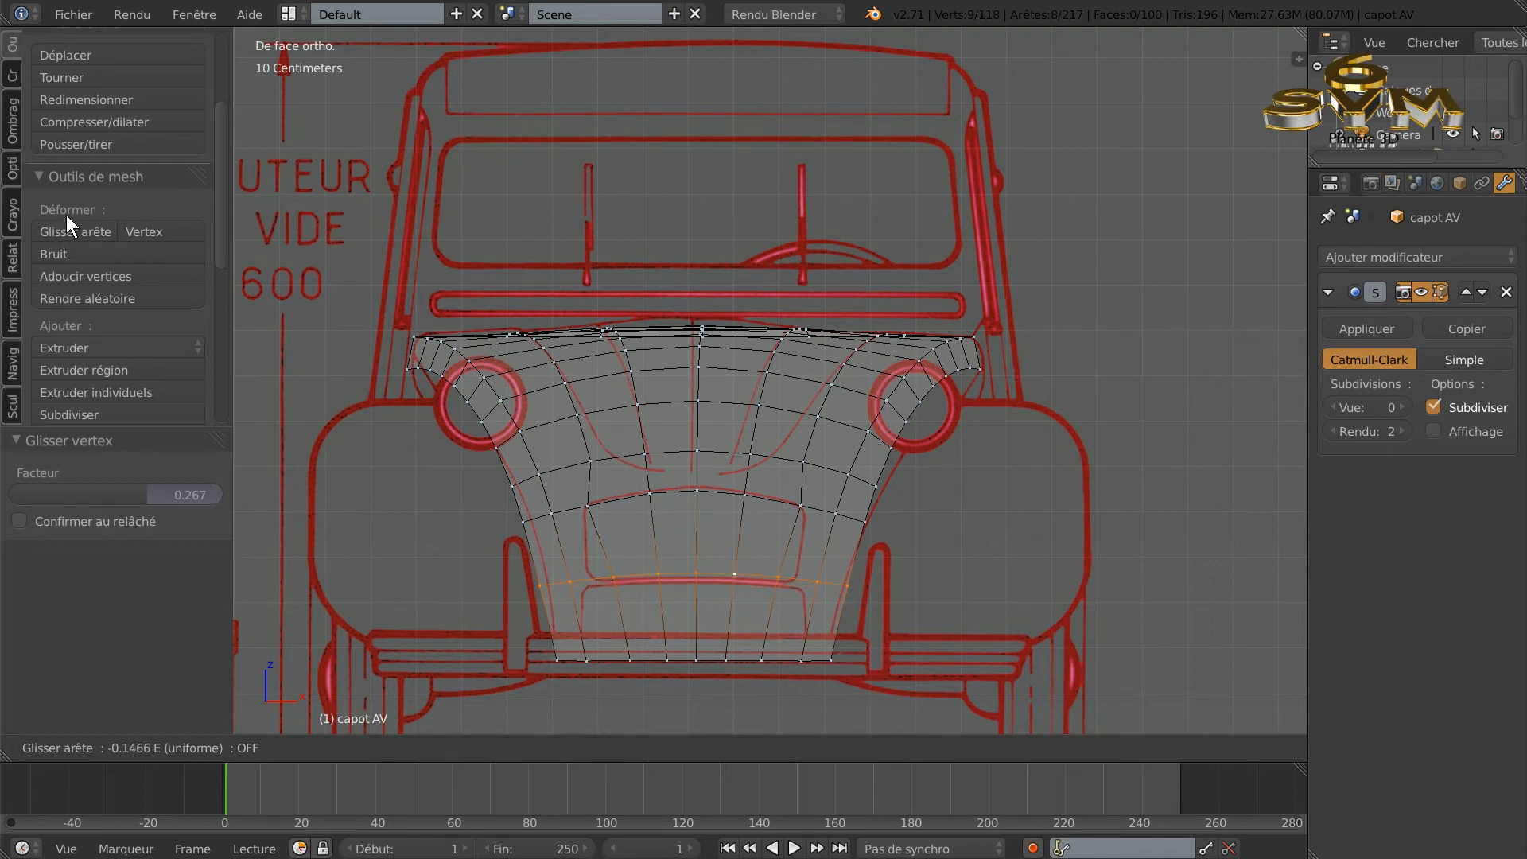
left_click(65, 215)
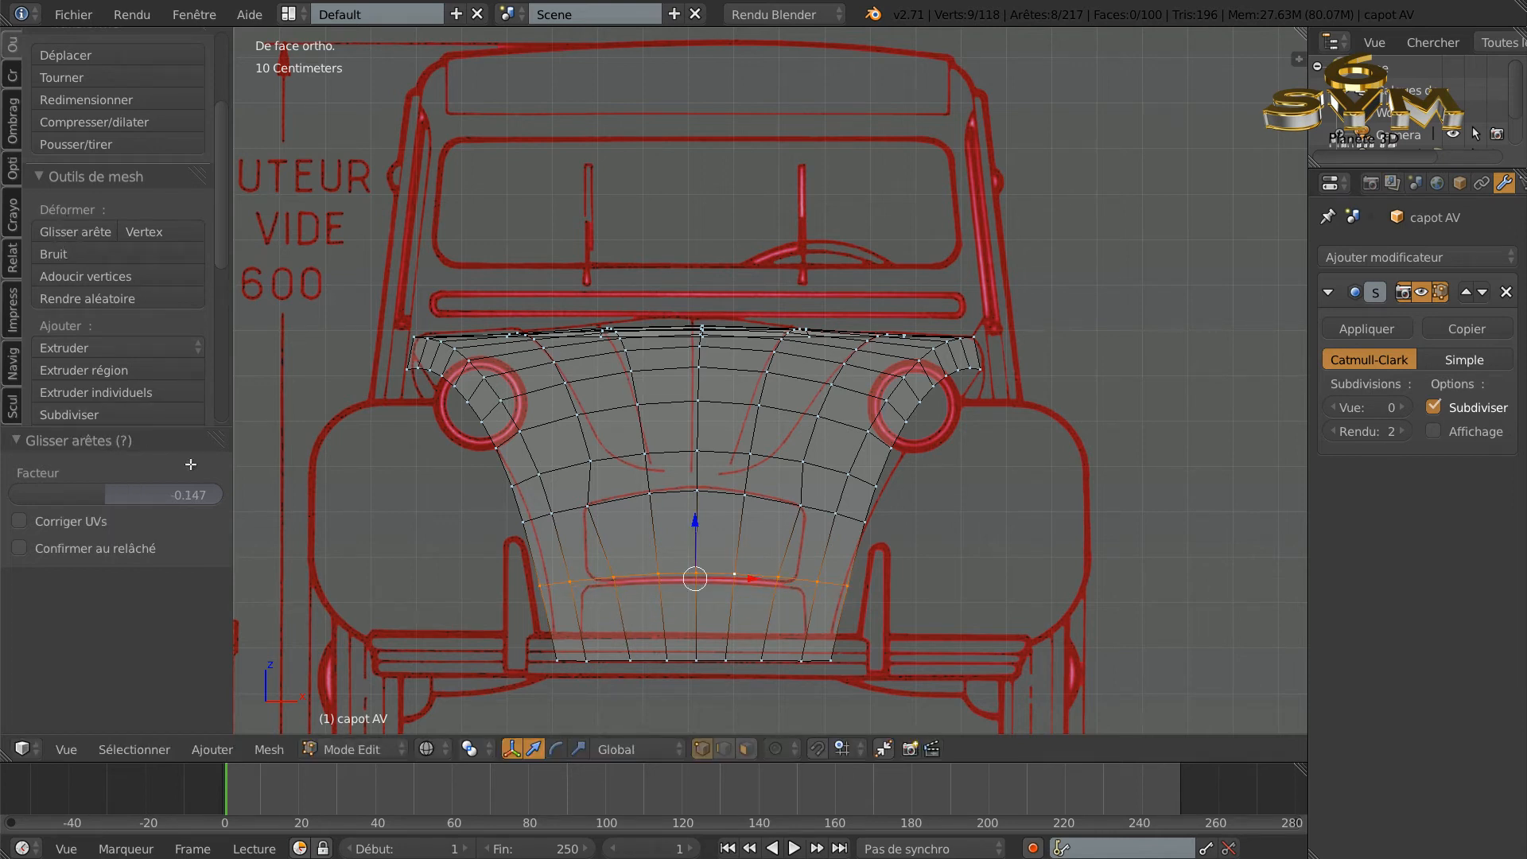
Step: Vertex-slide the grille's lower right corner vertex outward along the lower loop with a factor of 0.412
right_click(778, 578)
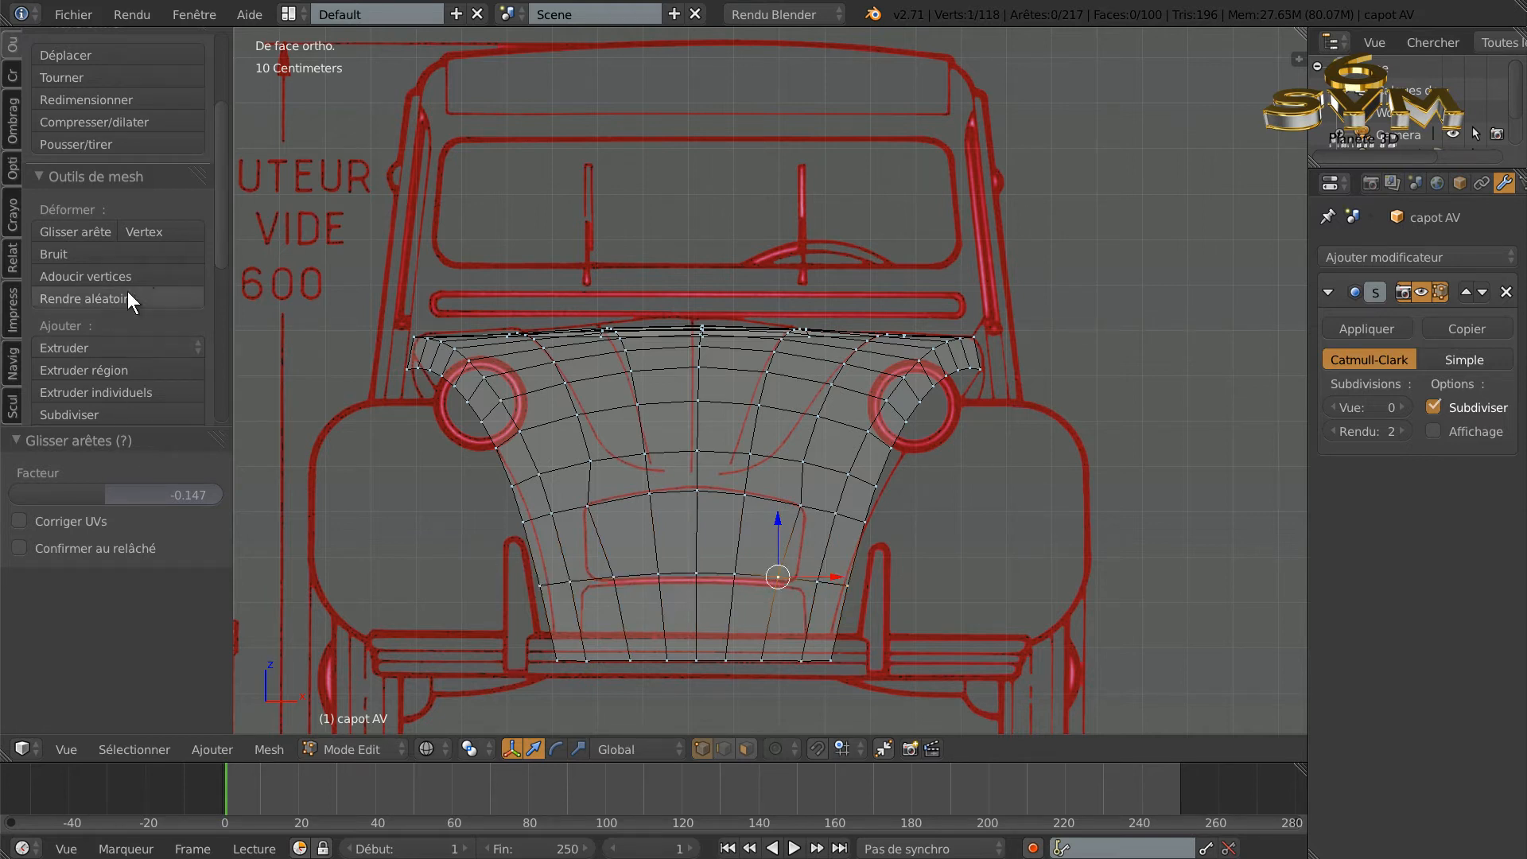
left_click(149, 233)
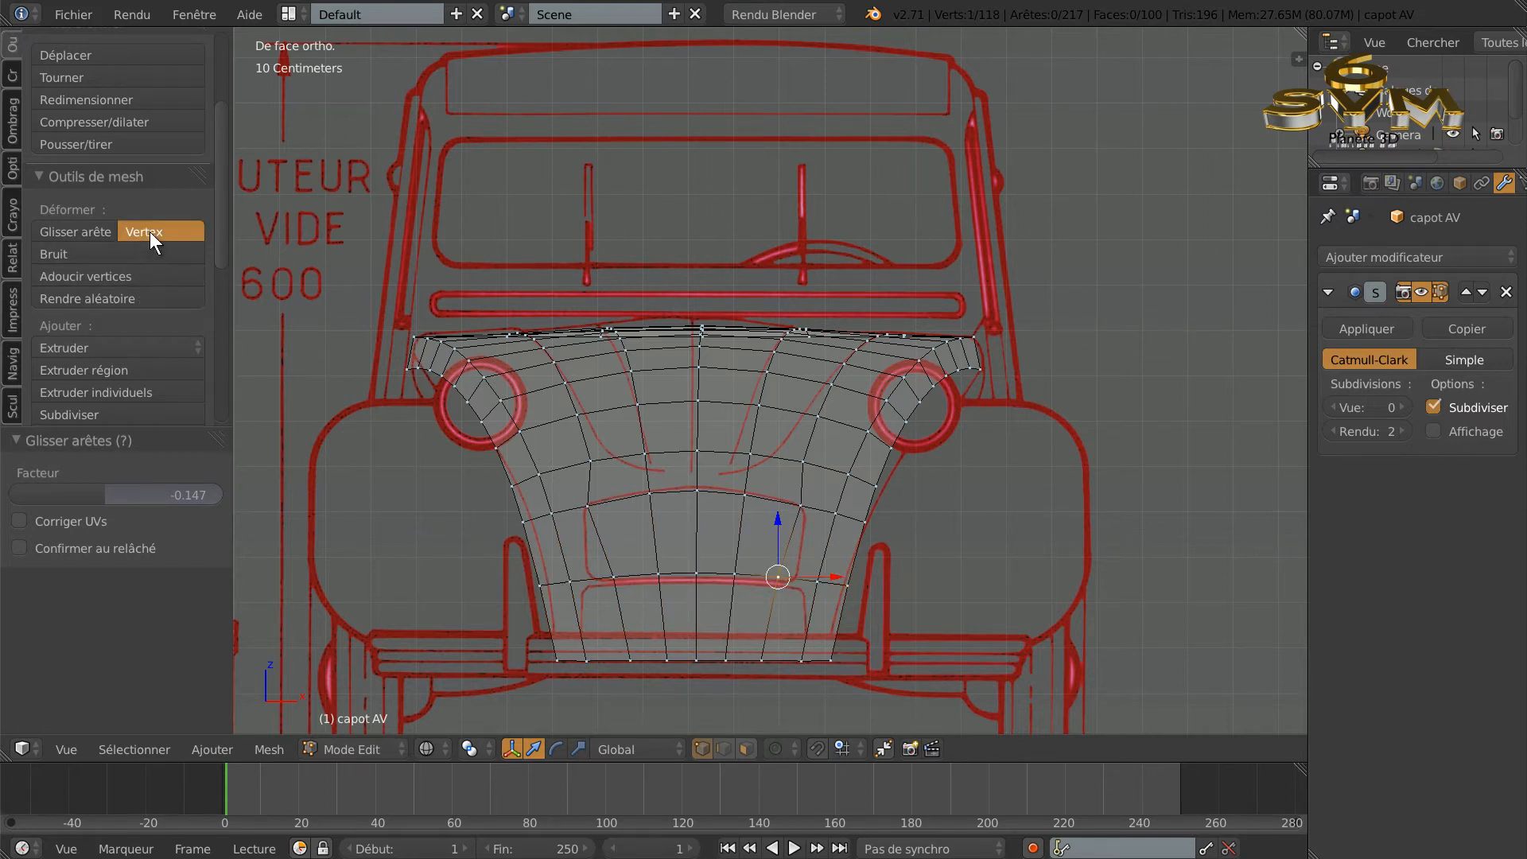
left_click(793, 585)
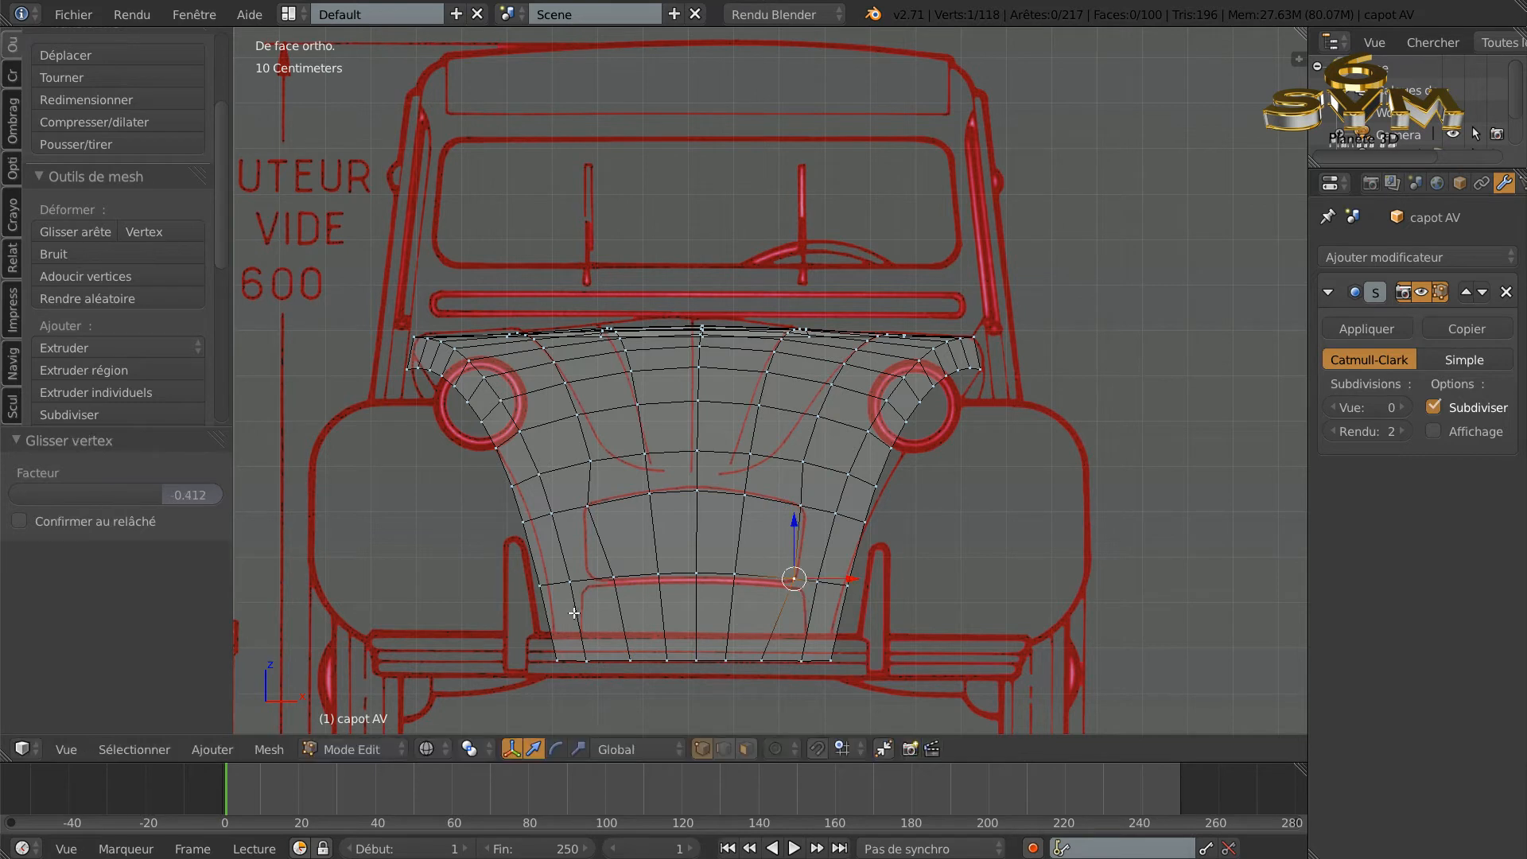
Step: Vertex-slide the grille's lower left corner vertex outward by a factor of 0.473, and nudge it upward with a second slide of 0.032
right_click(613, 576)
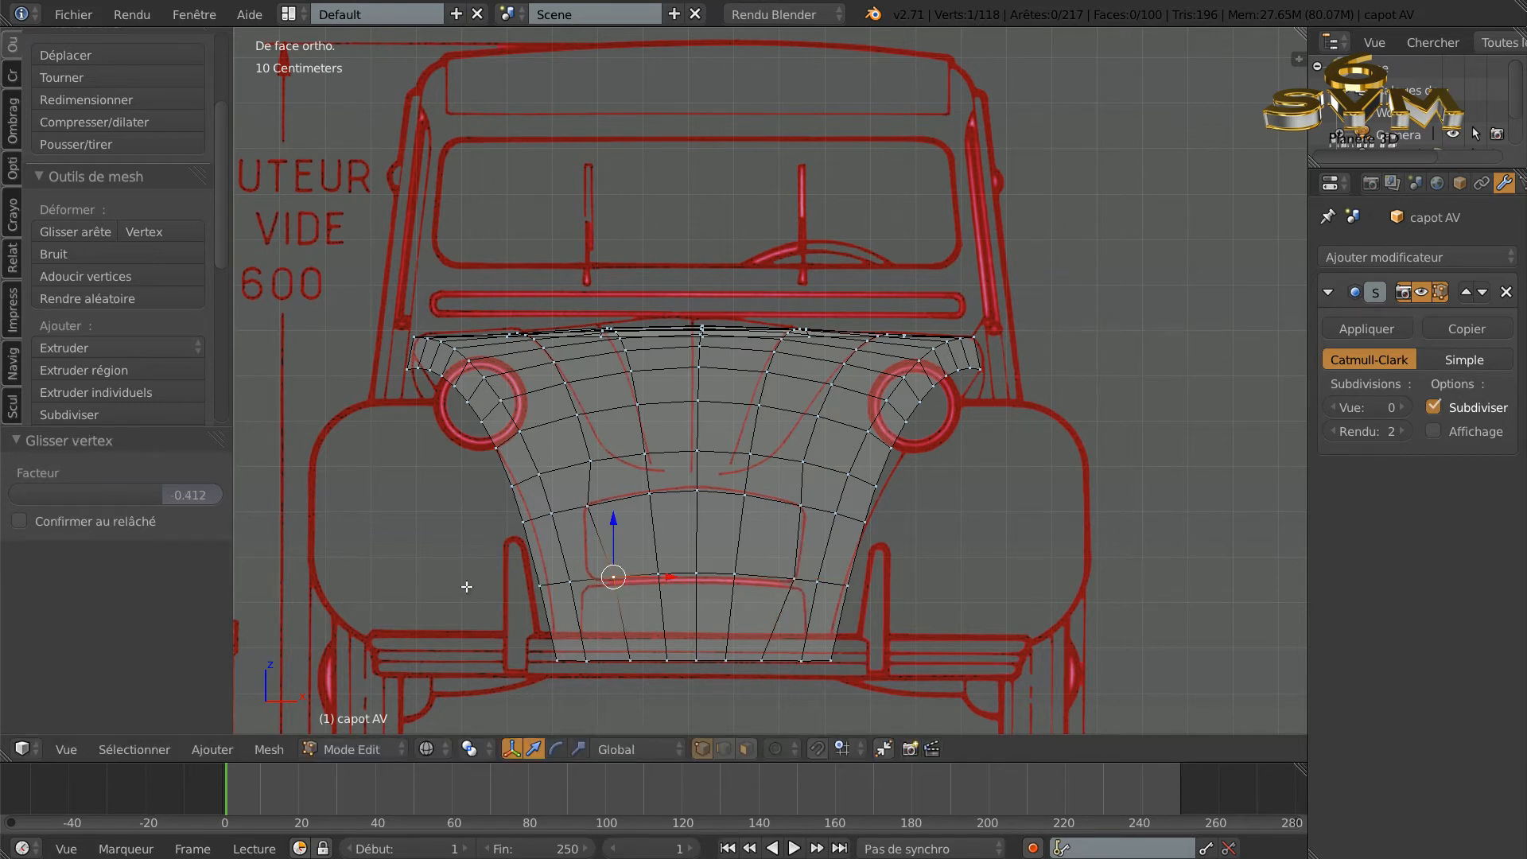
left_click(162, 230)
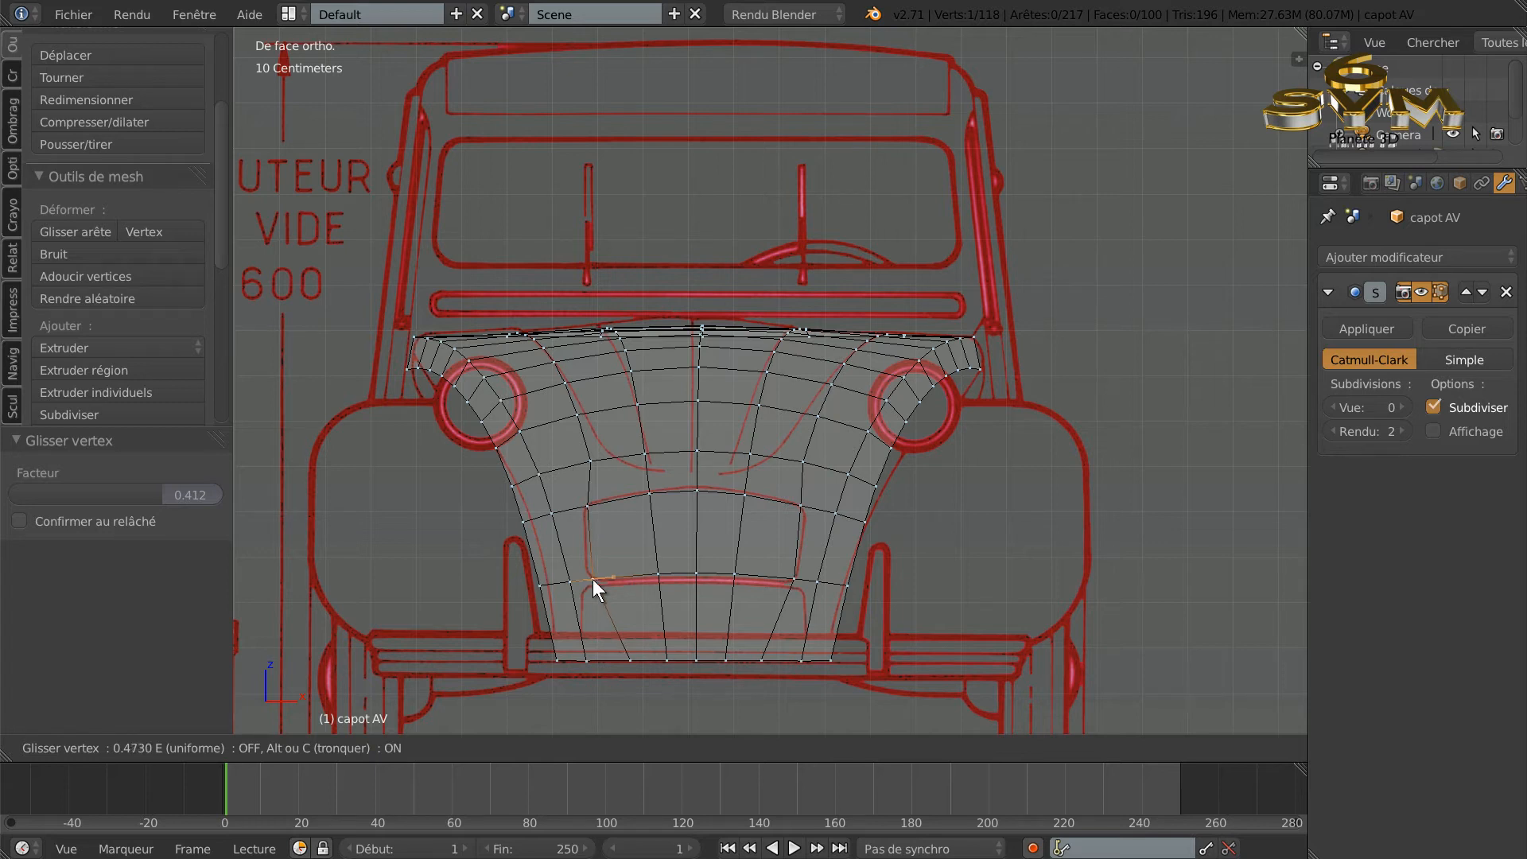
left_click(555, 596)
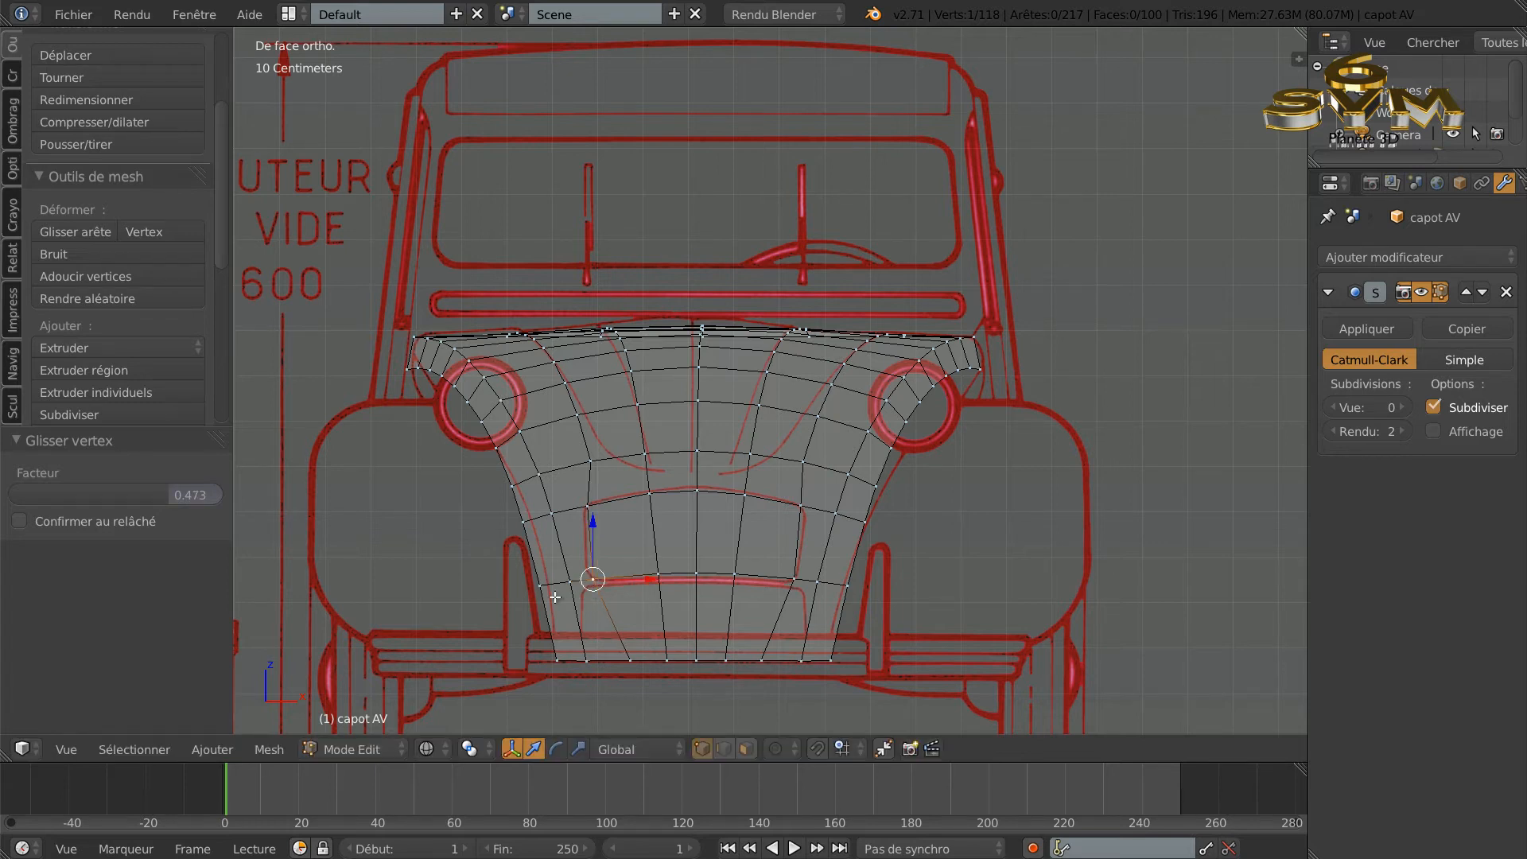
left_click(147, 227)
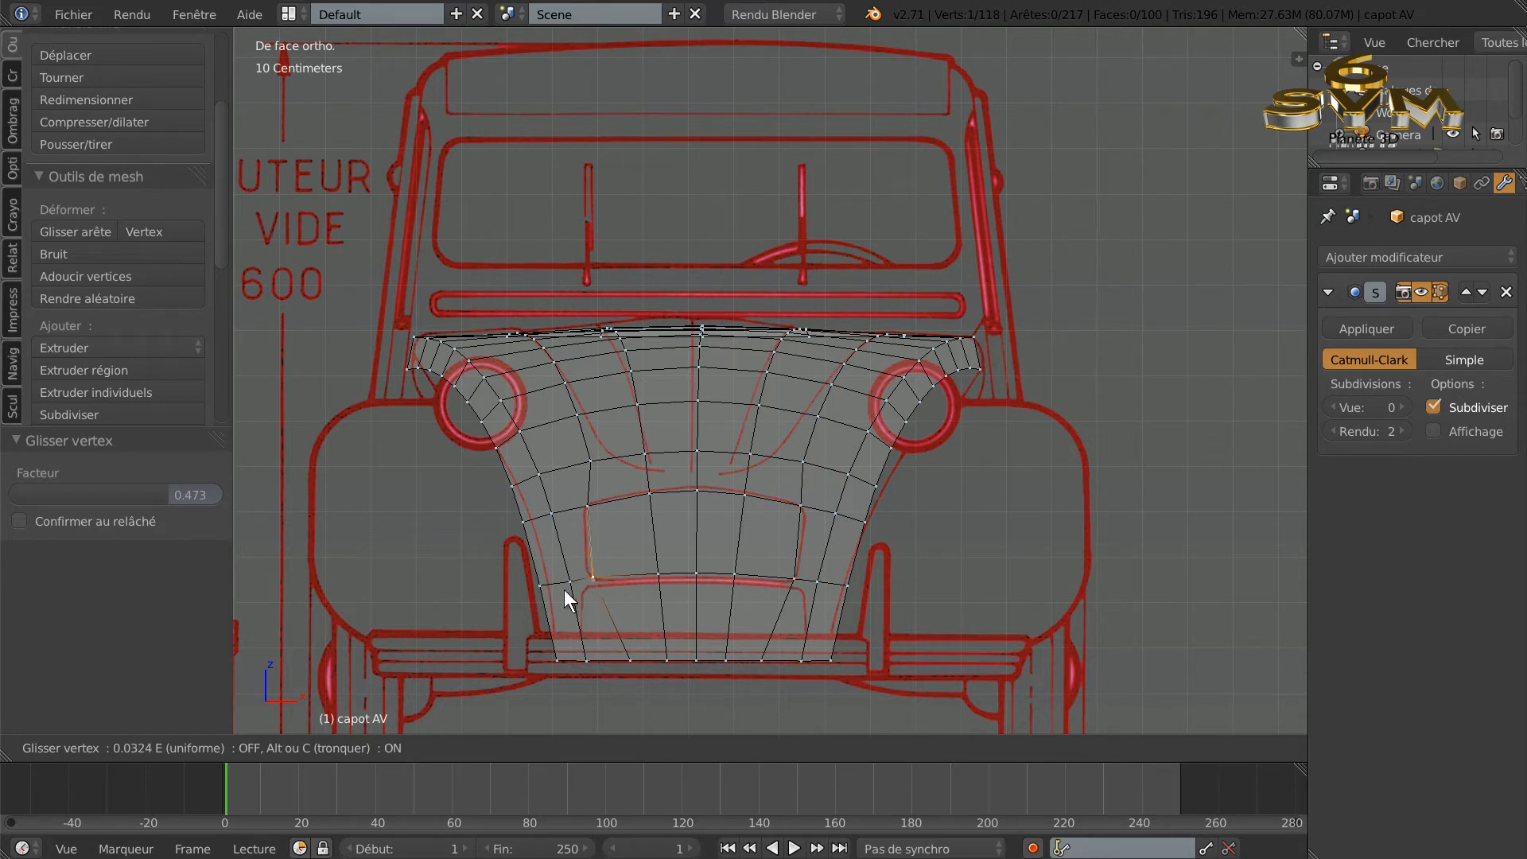
left_click(565, 590)
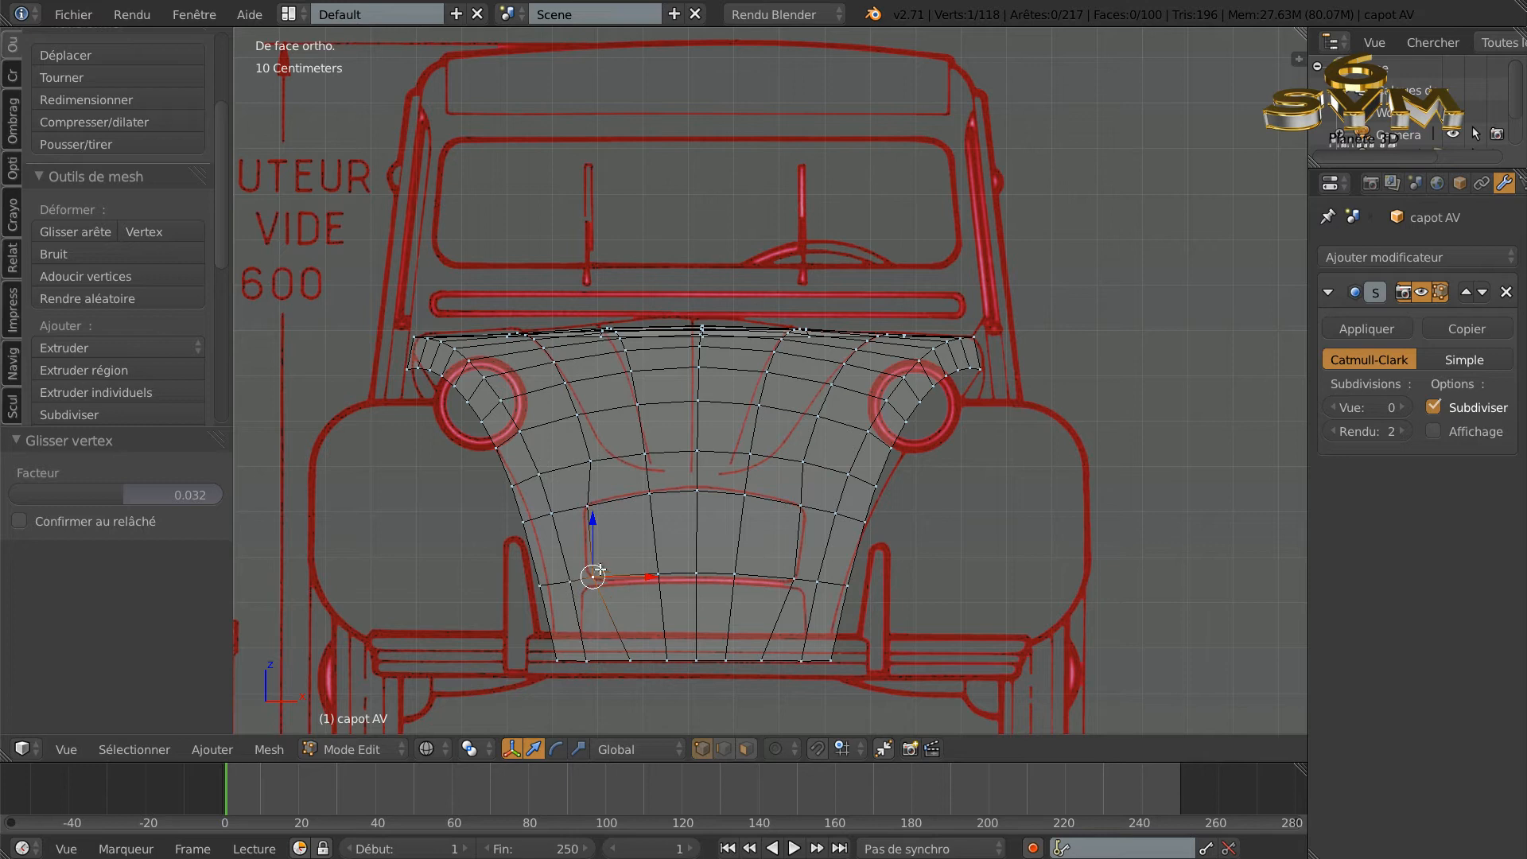
Step: Refine the grille's right corners with vertex slides of 0.040 on the lower vertex and 0.070 on the upper vertex
right_click(792, 581)
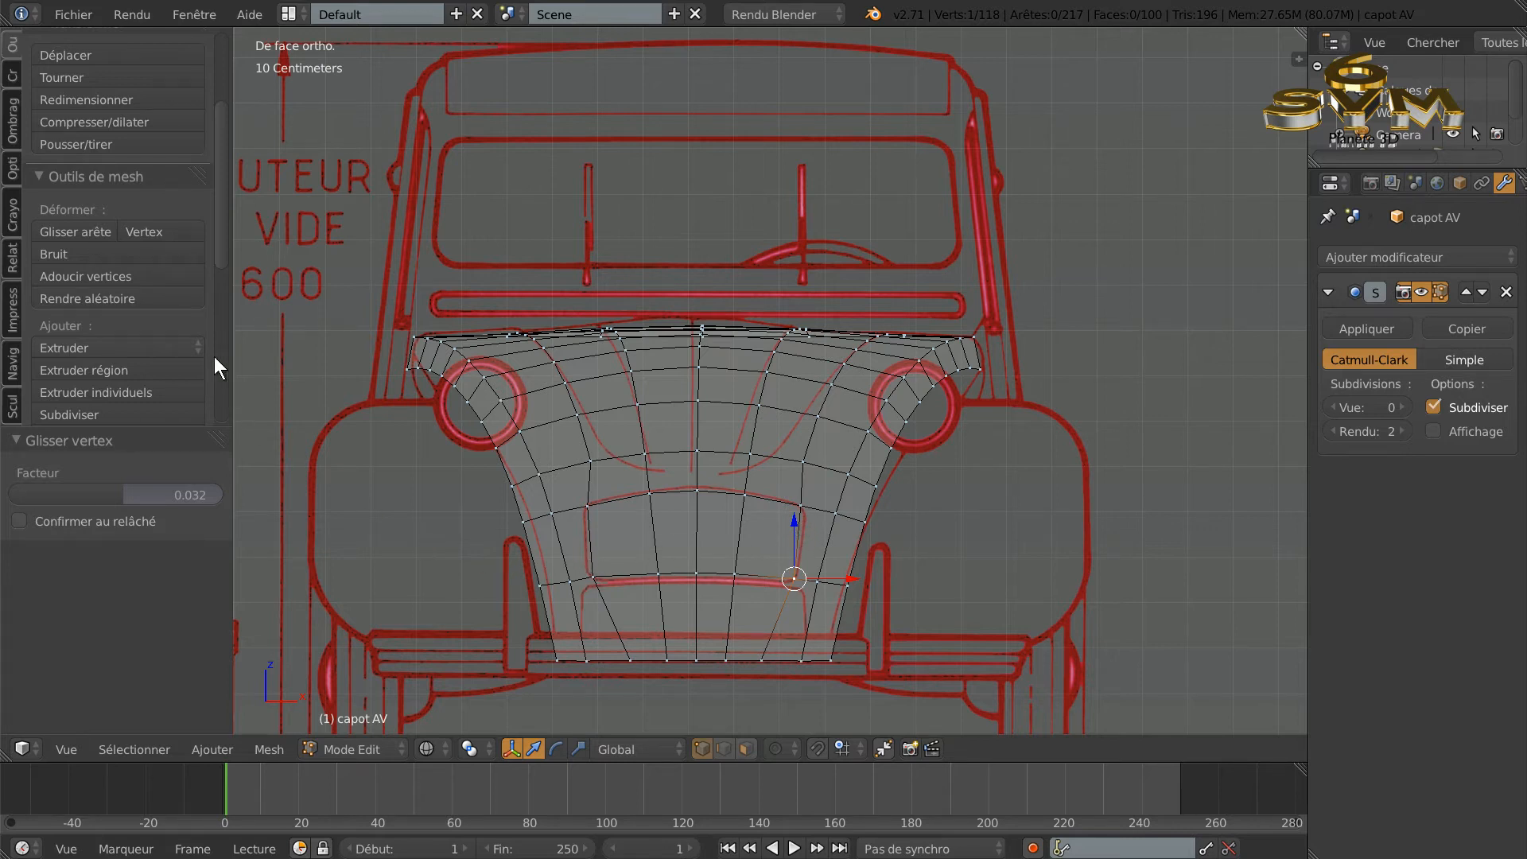
left_click(169, 230)
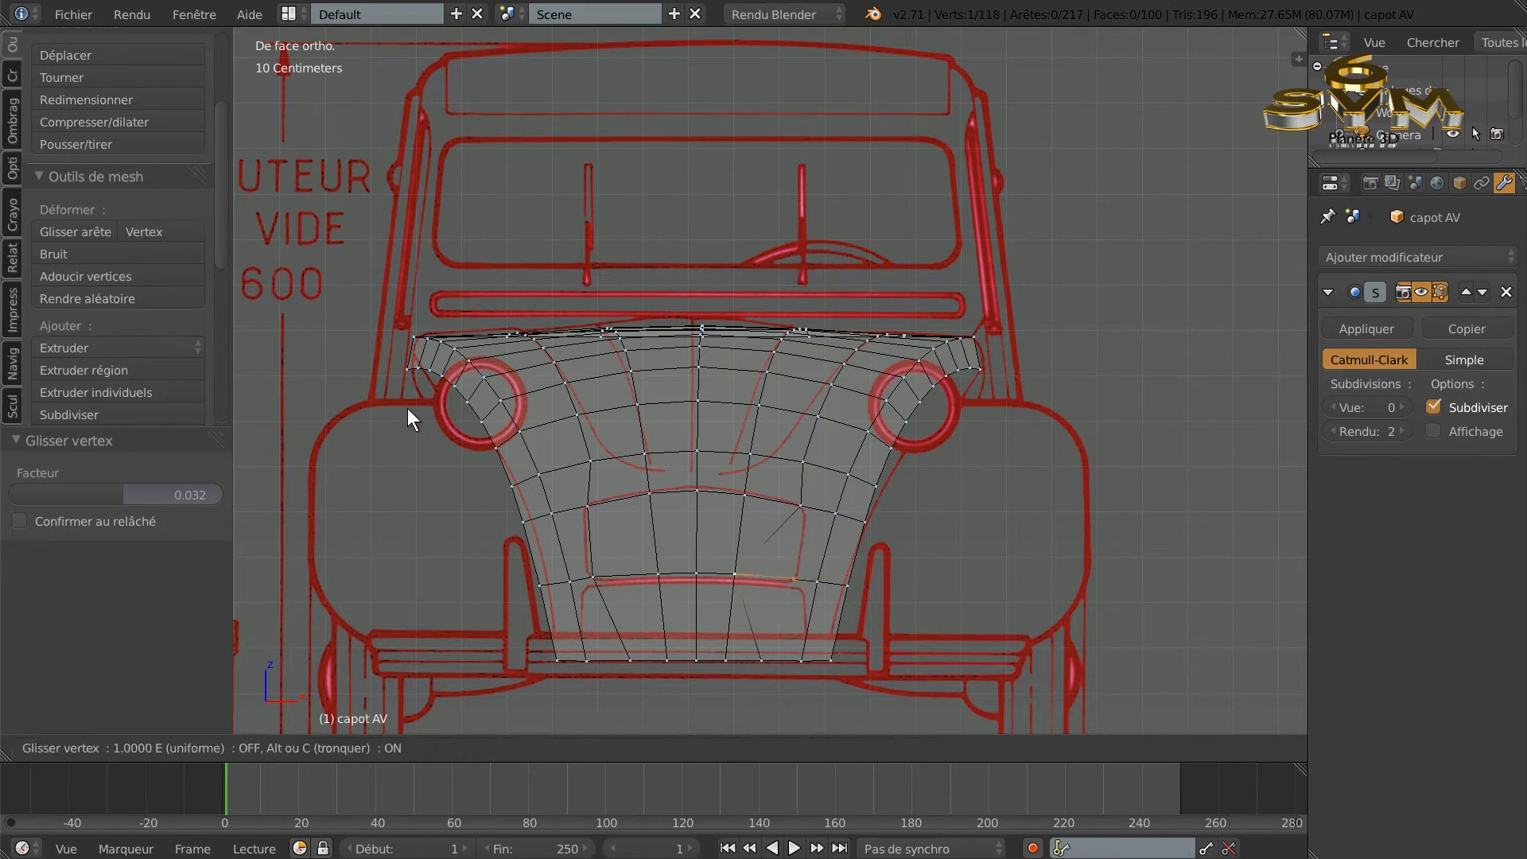
left_click(791, 576)
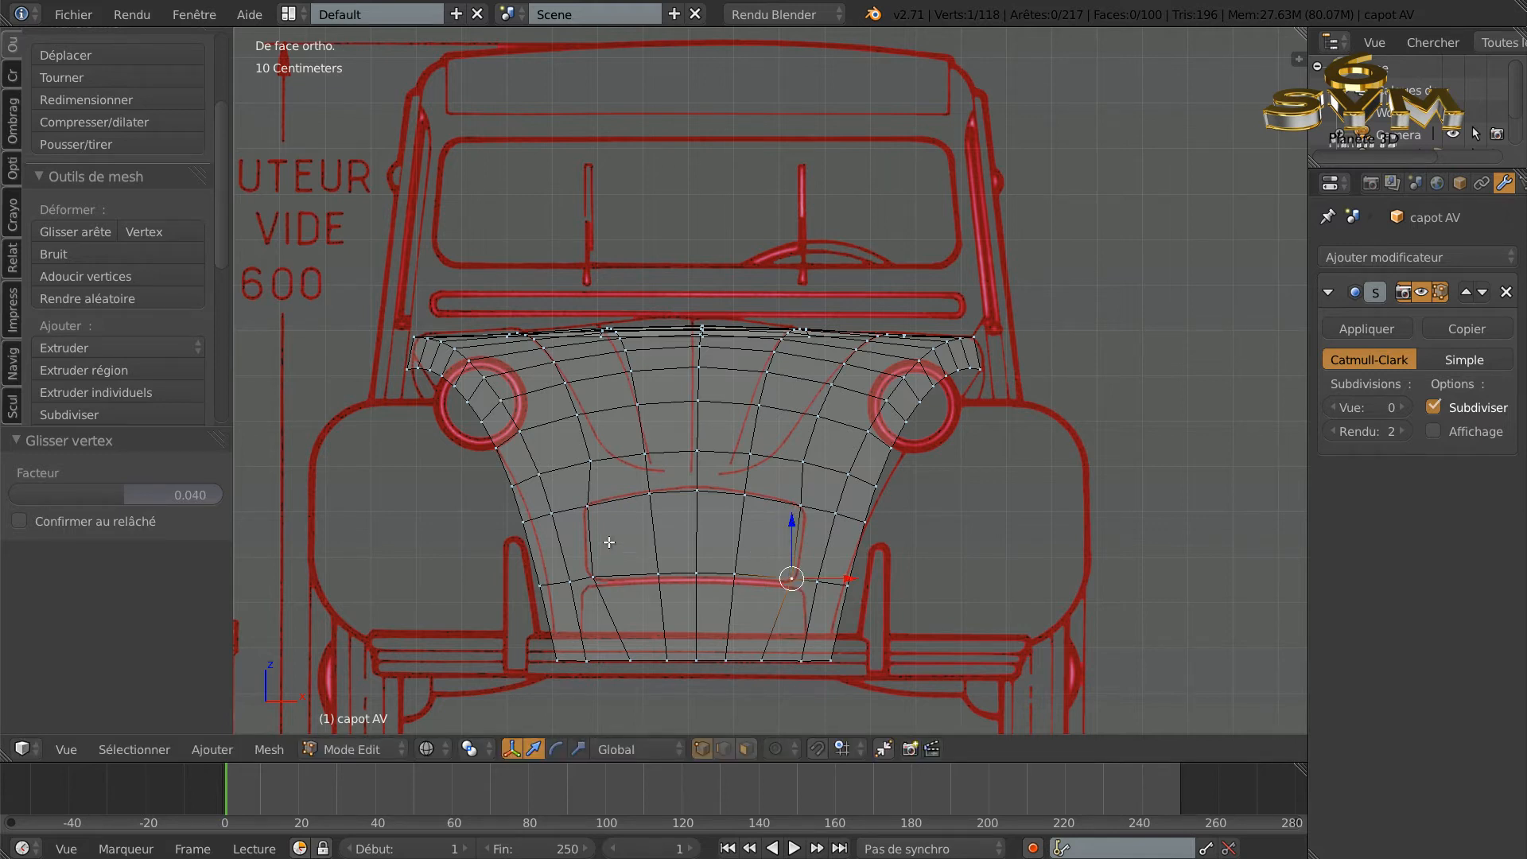
right_click(803, 502)
left_click(177, 227)
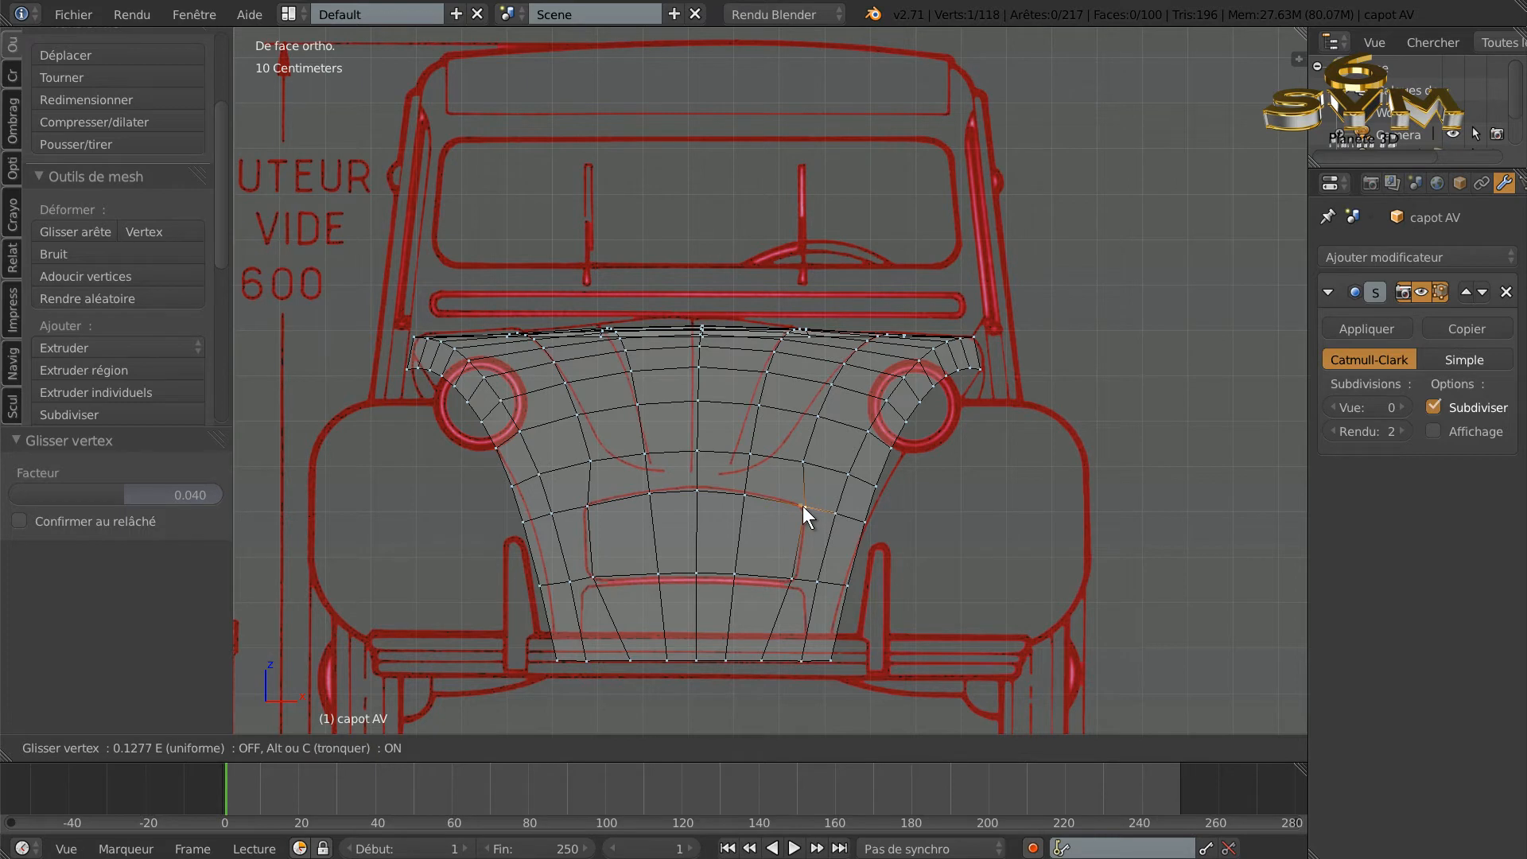
left_click(803, 506)
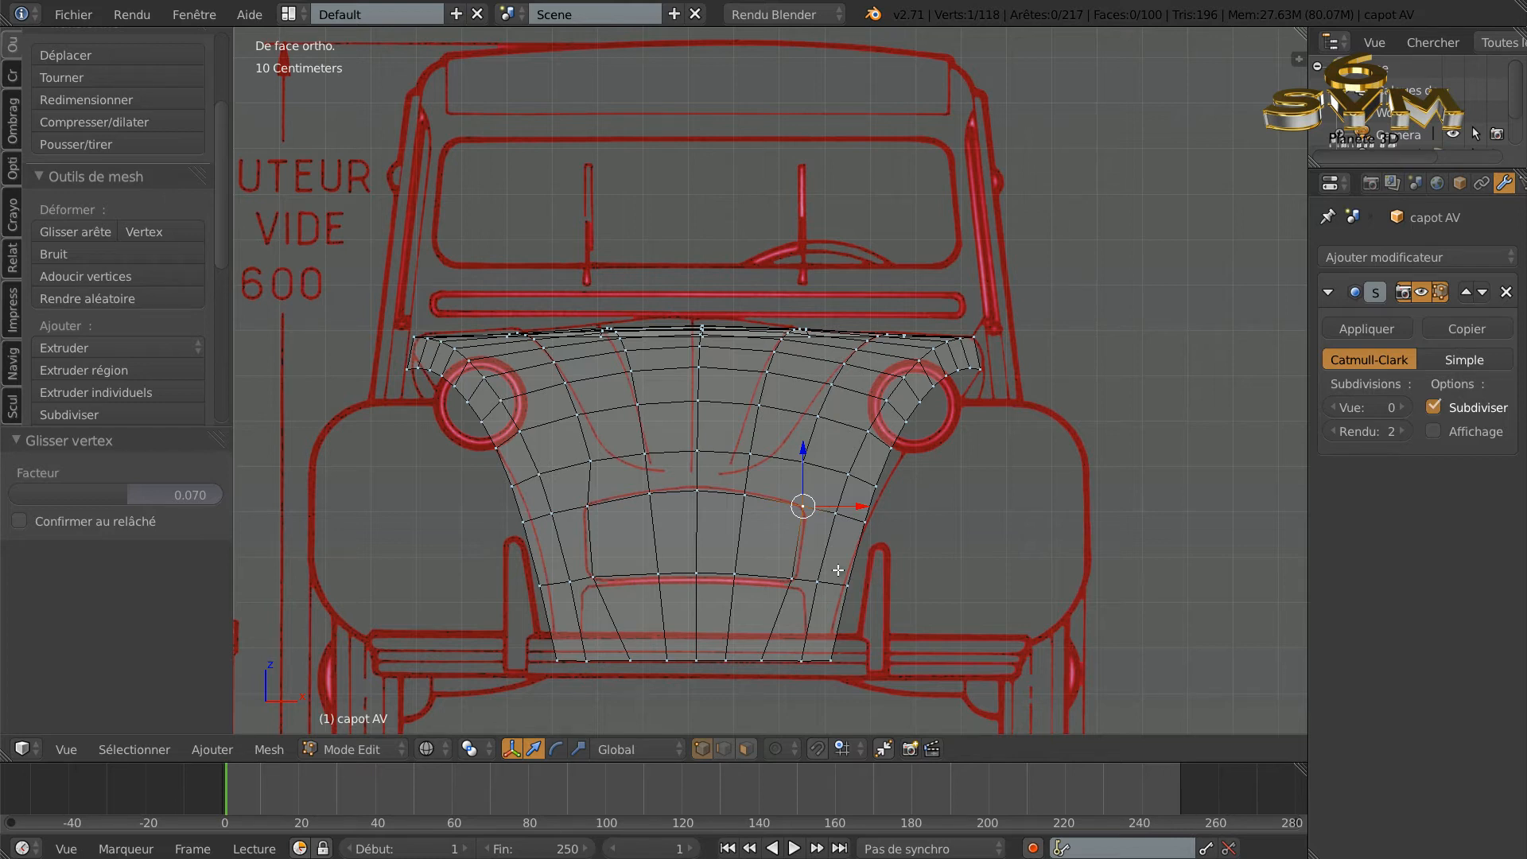
Step: Add one centred horizontal loop cut across the hood through the middle of the grille area, with slide factor 0
key("ctrl+r")
left_click(690, 530)
right_click(548, 578)
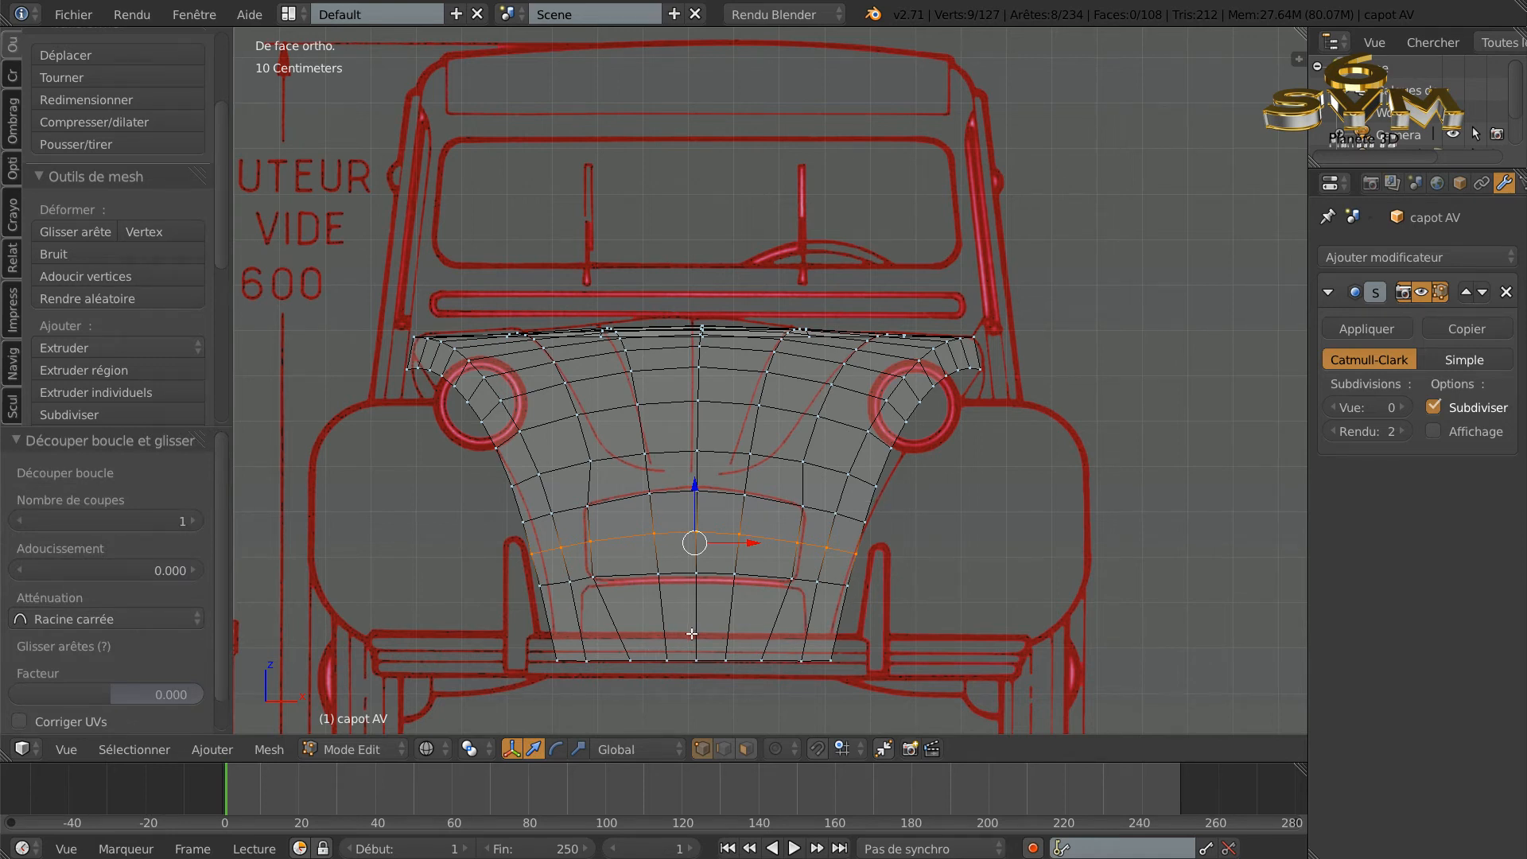
Step: Select the eight faces inside the grille outline and delete them as faces to open the grille hole
left_click(746, 748)
right_click(624, 540)
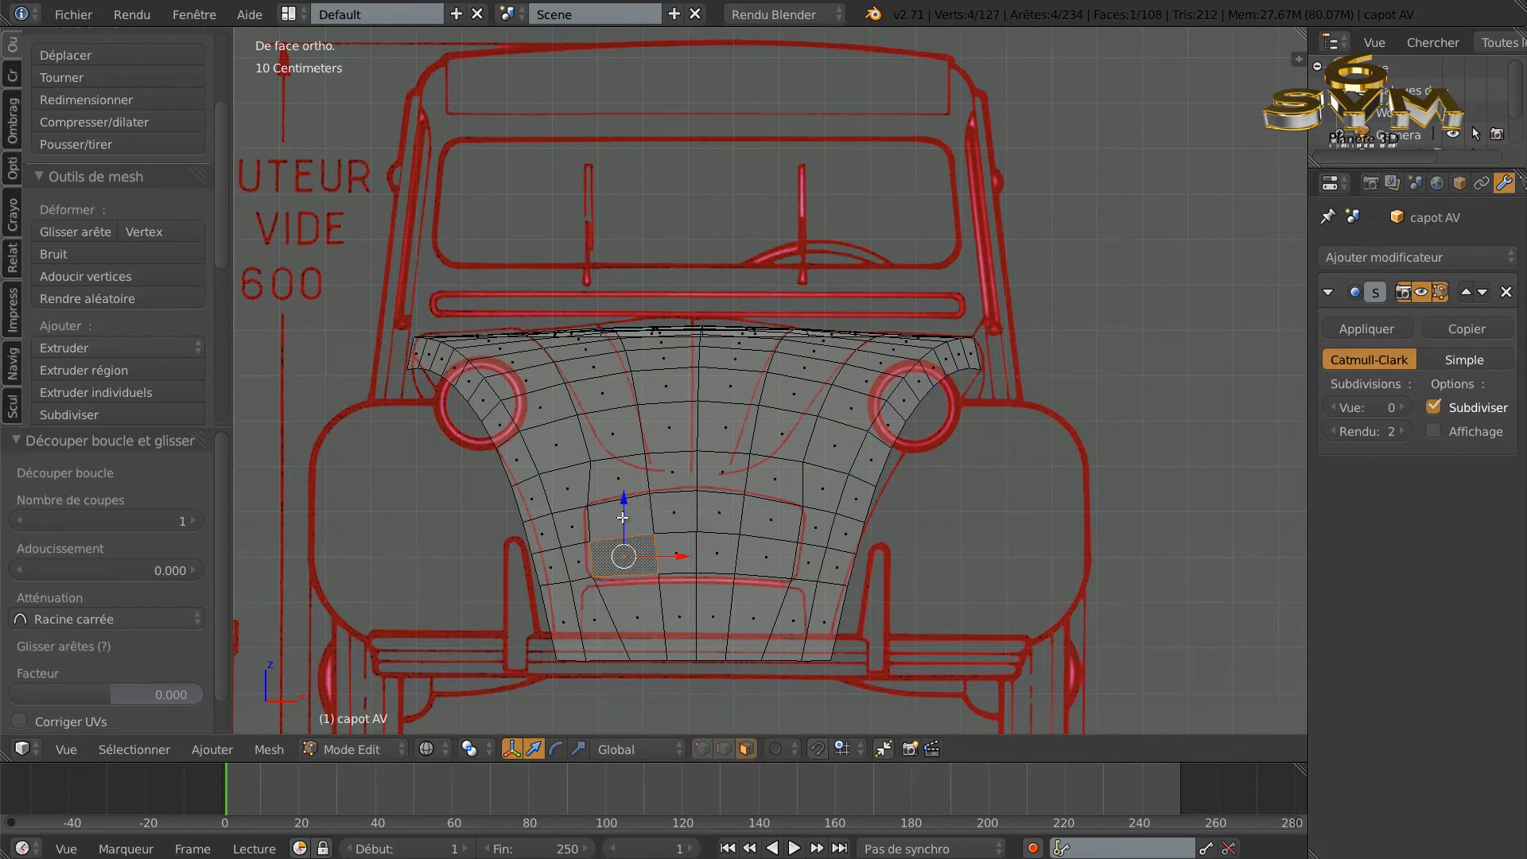
right_click(620, 519, "shift")
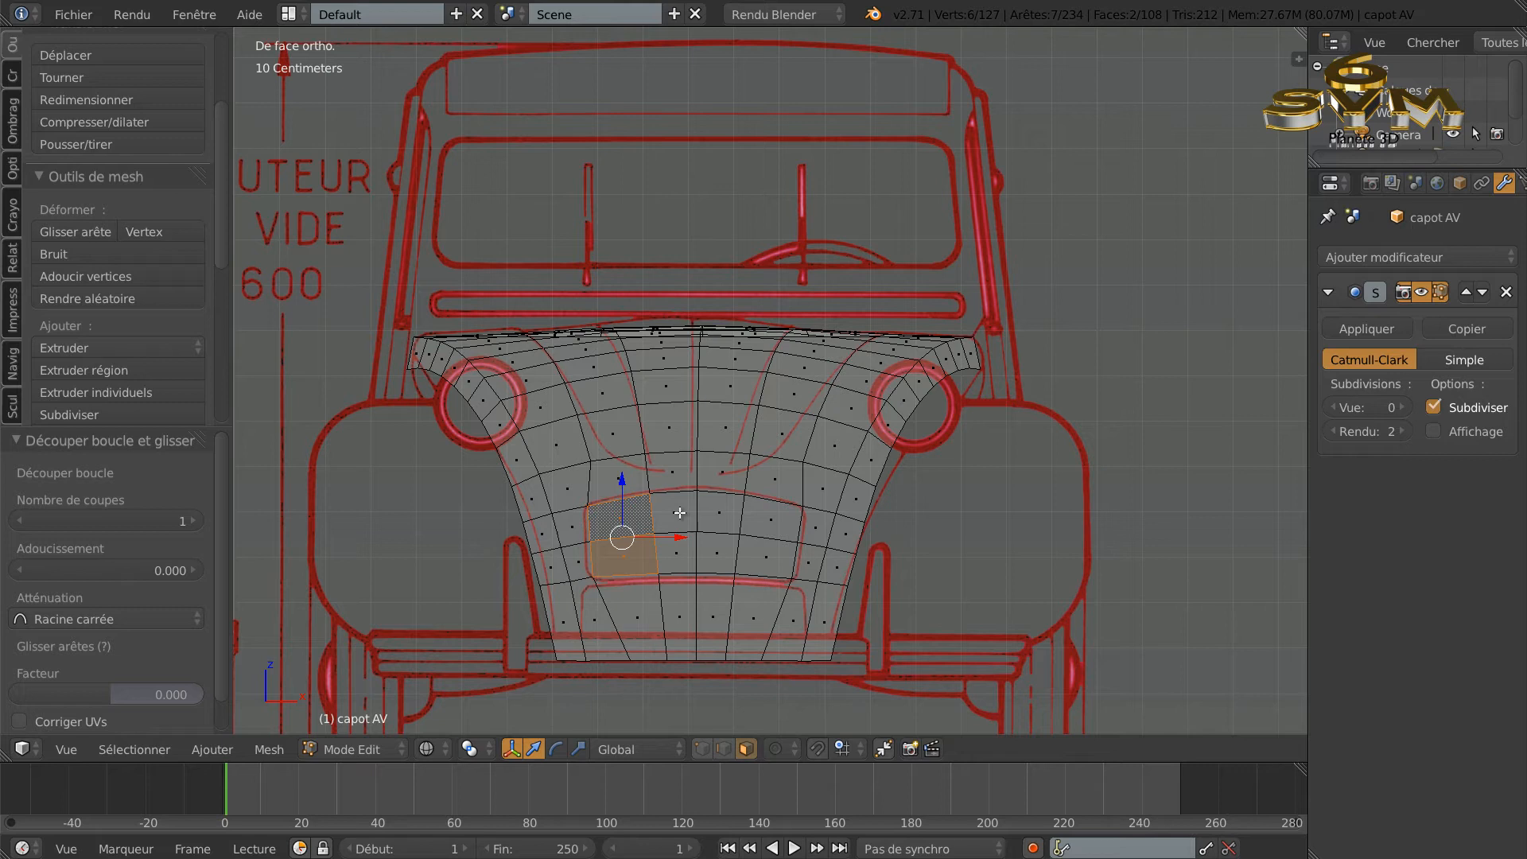
right_click(675, 512, "shift")
right_click(720, 509, "shift")
right_click(769, 518, "shift")
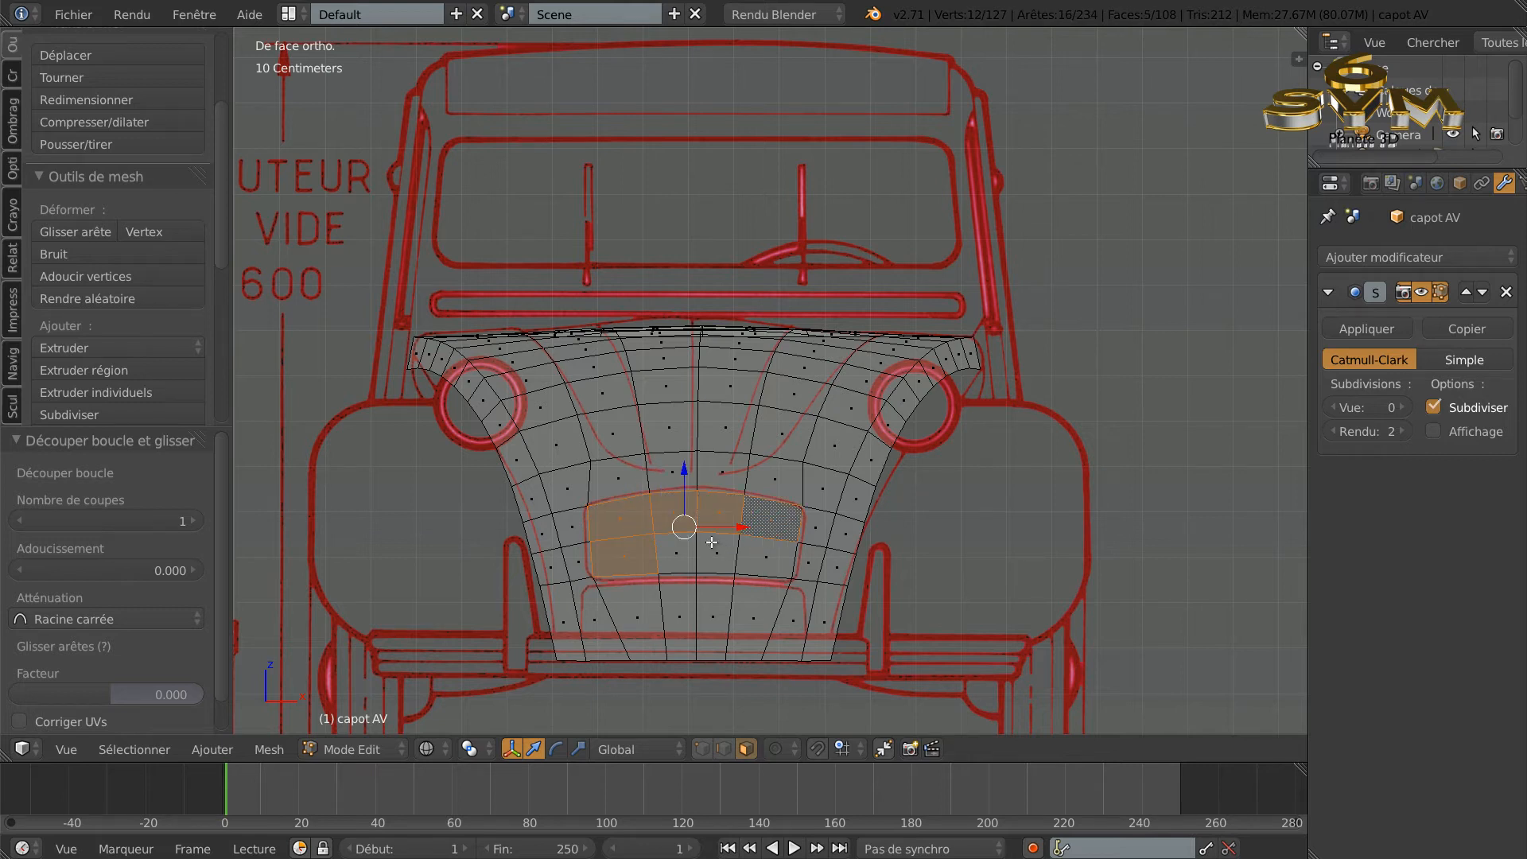
right_click(768, 552, "shift")
right_click(719, 555, "shift")
right_click(674, 557, "shift")
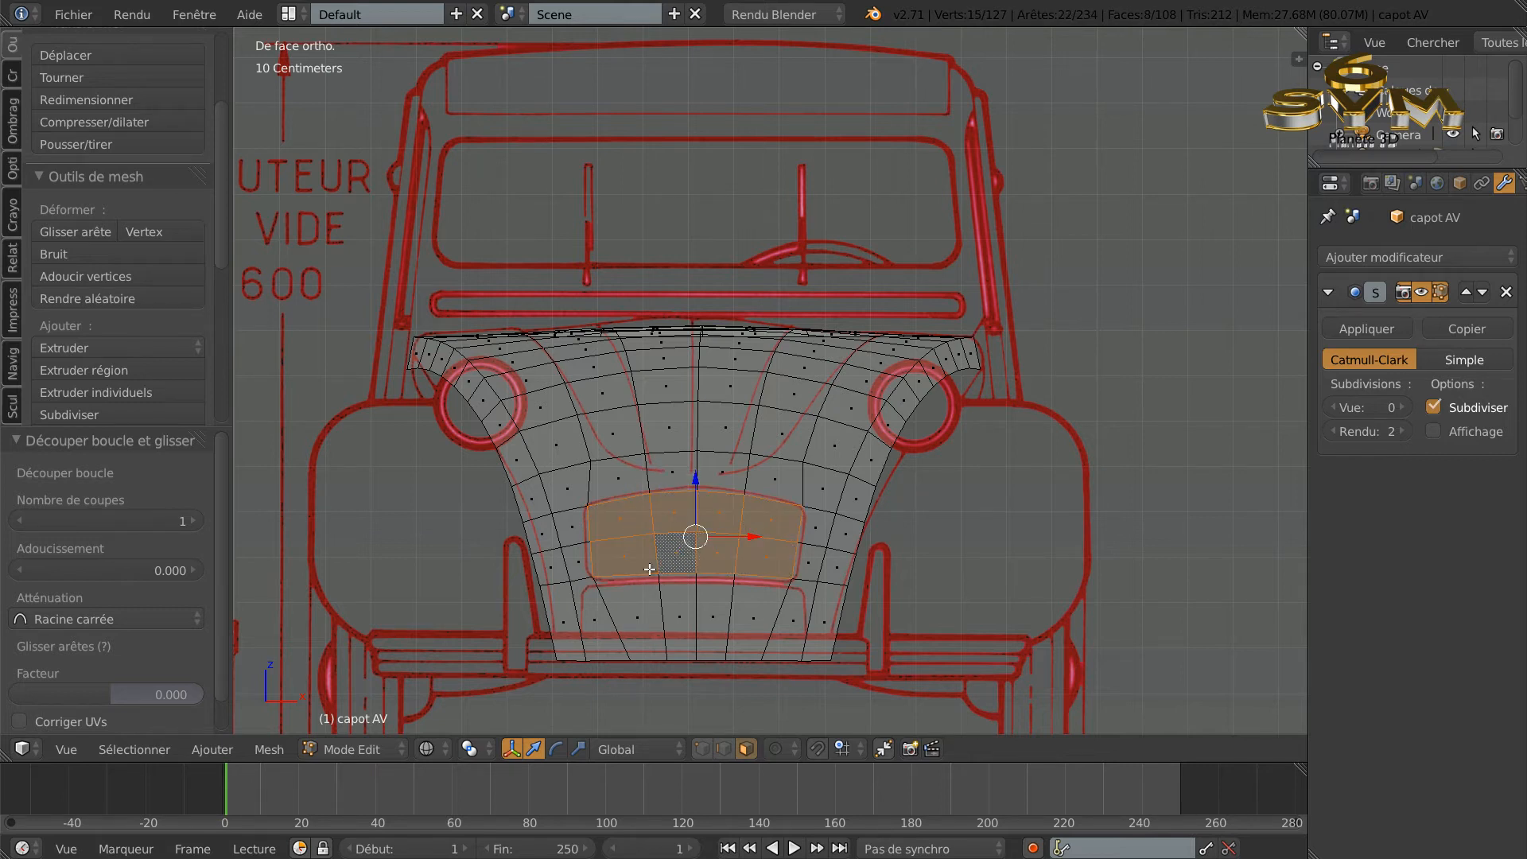
key("x")
left_click(586, 621)
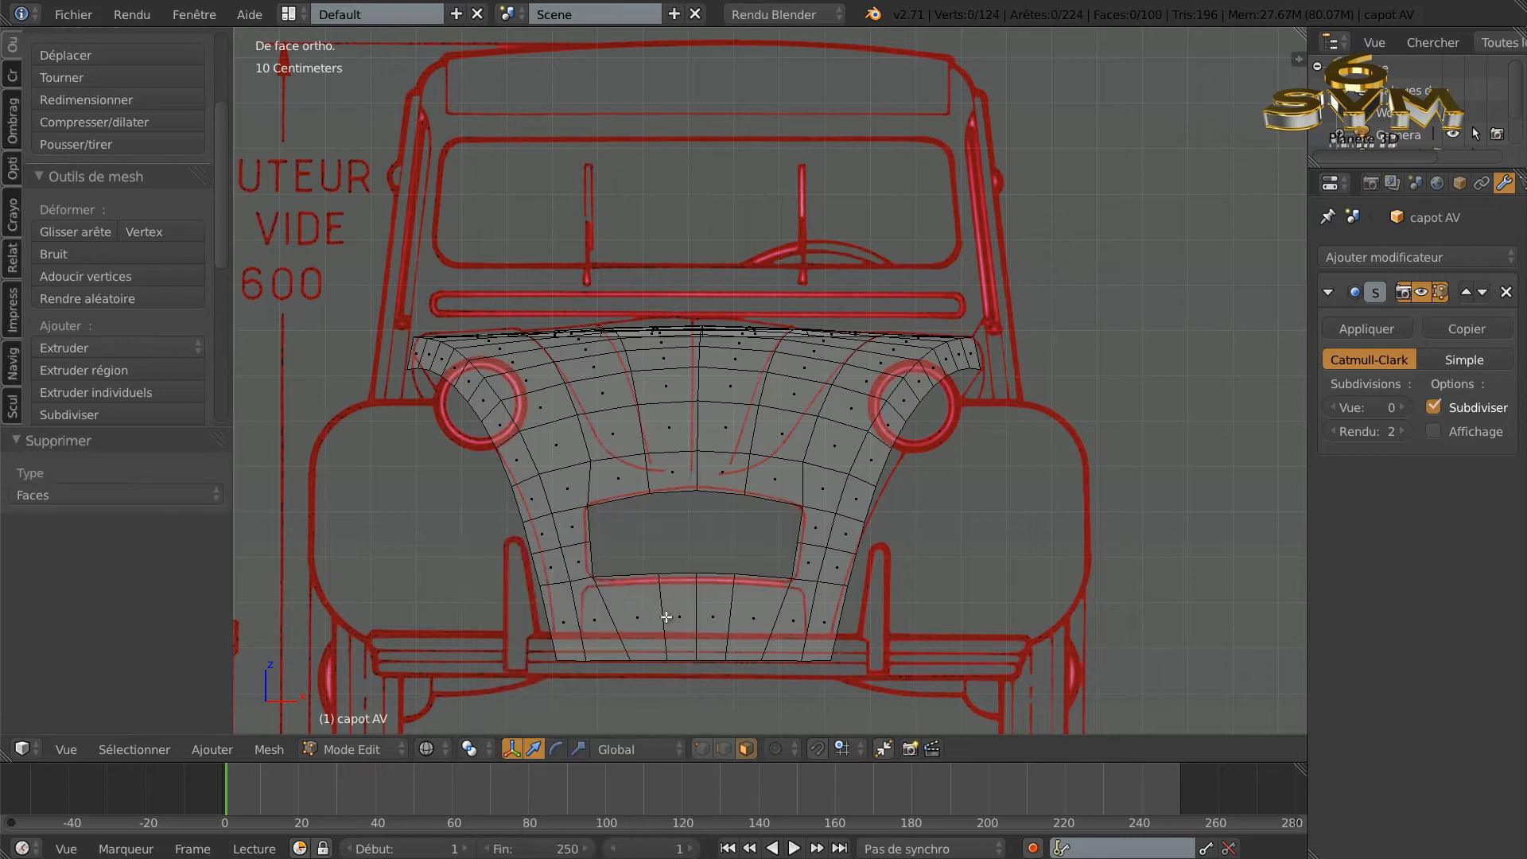
Step: Preview the smoothed hood in solid shading with the subdivision modifier's viewport level at 2
left_click(1402, 408)
left_click(1402, 409)
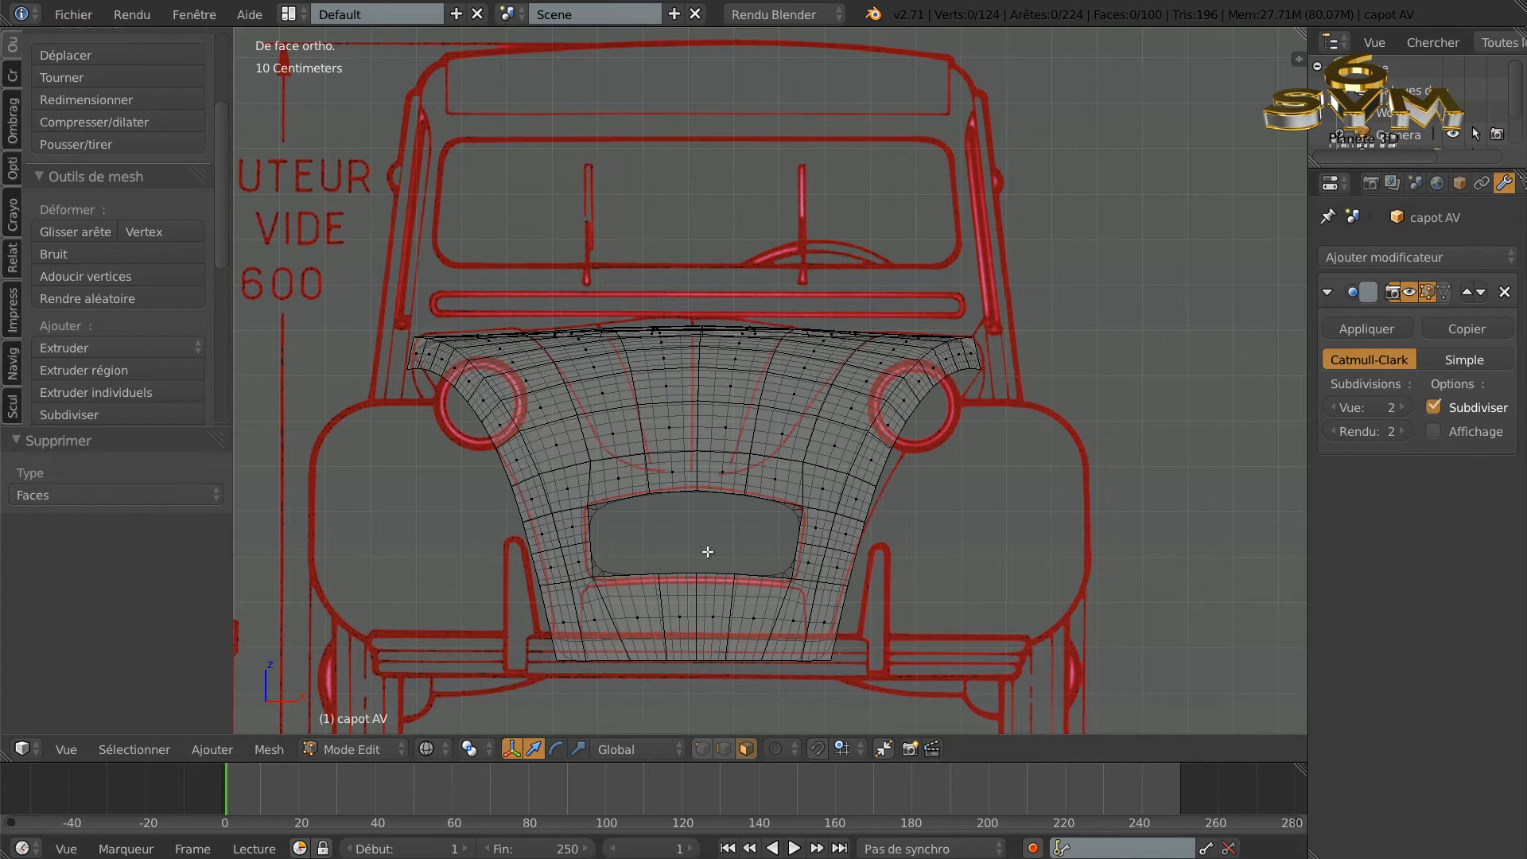
key("z")
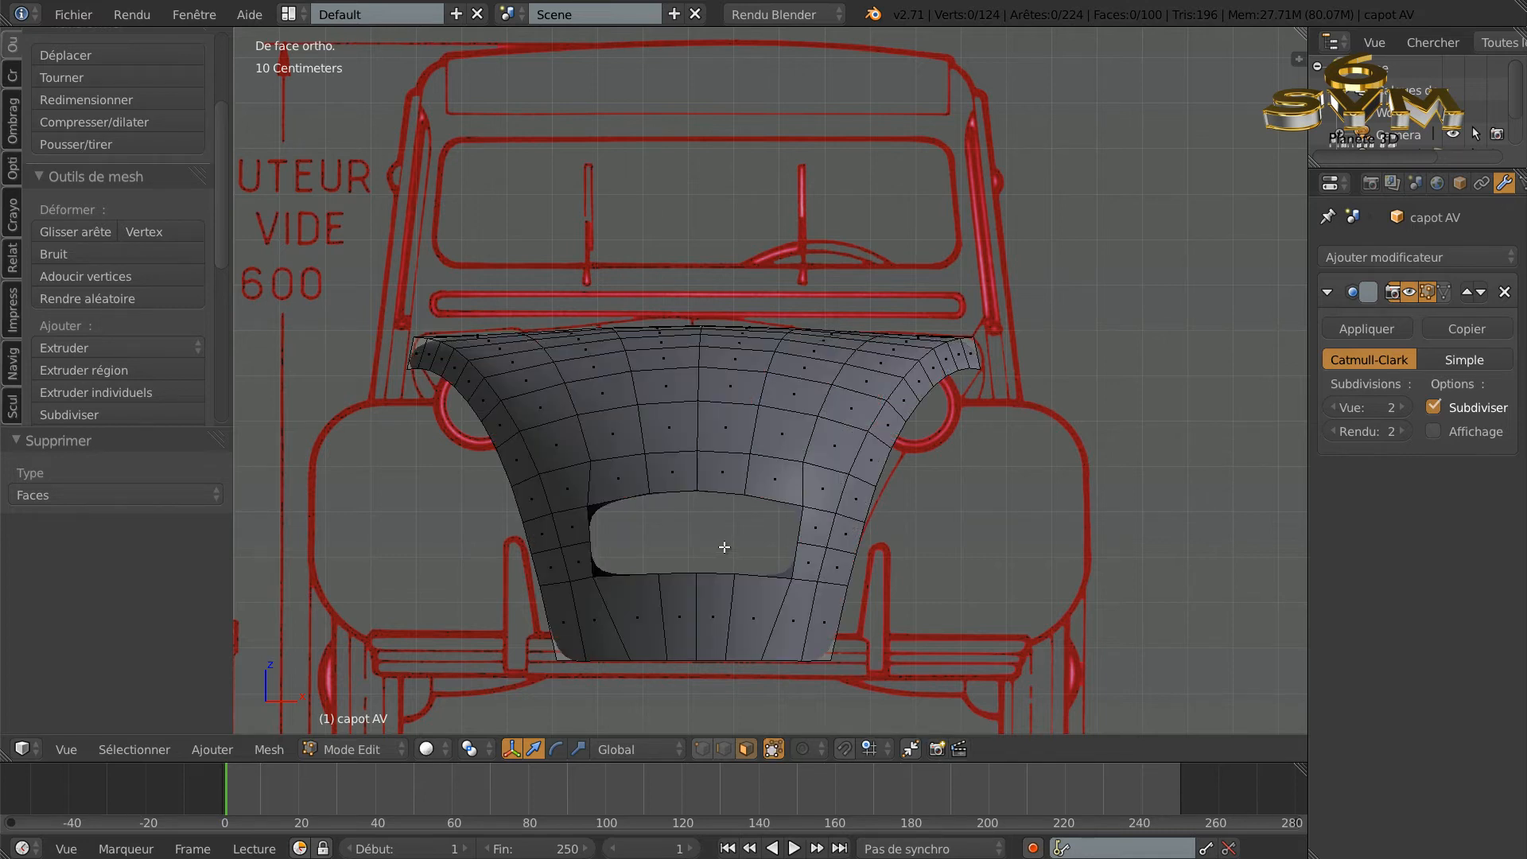
scroll(724, 547, "down", 2)
middle_click_drag(723, 545, 736, 607)
scroll(741, 547, "down", 2)
Step: Switch the hood to Object Mode and examine the smoothed surface around the grille opening in perspective
key("Tab")
key("Tab")
key("Tab")
key("Tab")
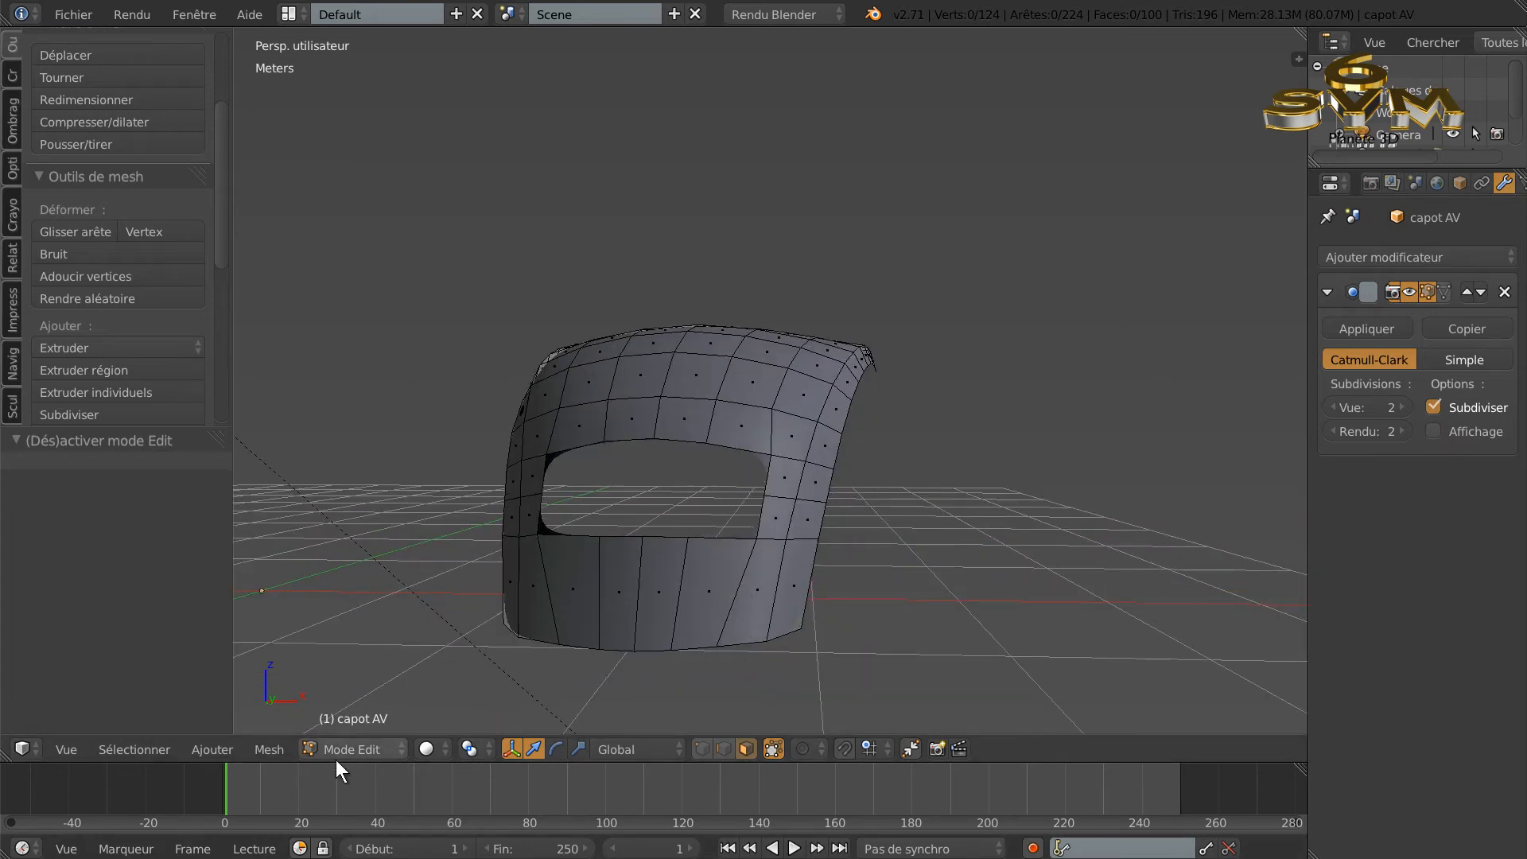
mouse_move(453, 547)
middle_mouse_down()
mouse_move(494, 556)
mouse_move(474, 562)
middle_mouse_up()
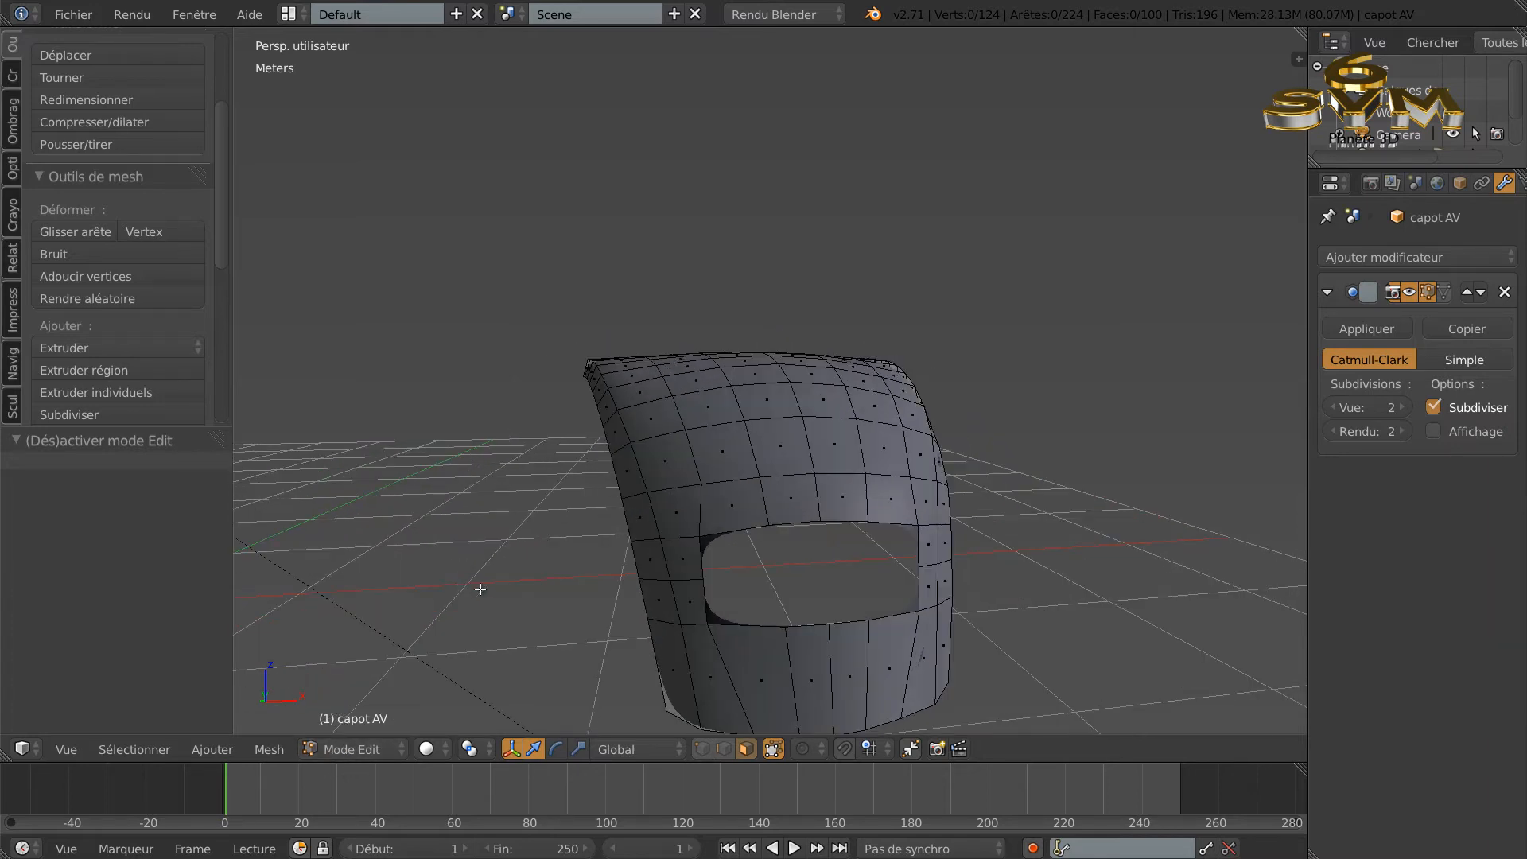
left_click(340, 747)
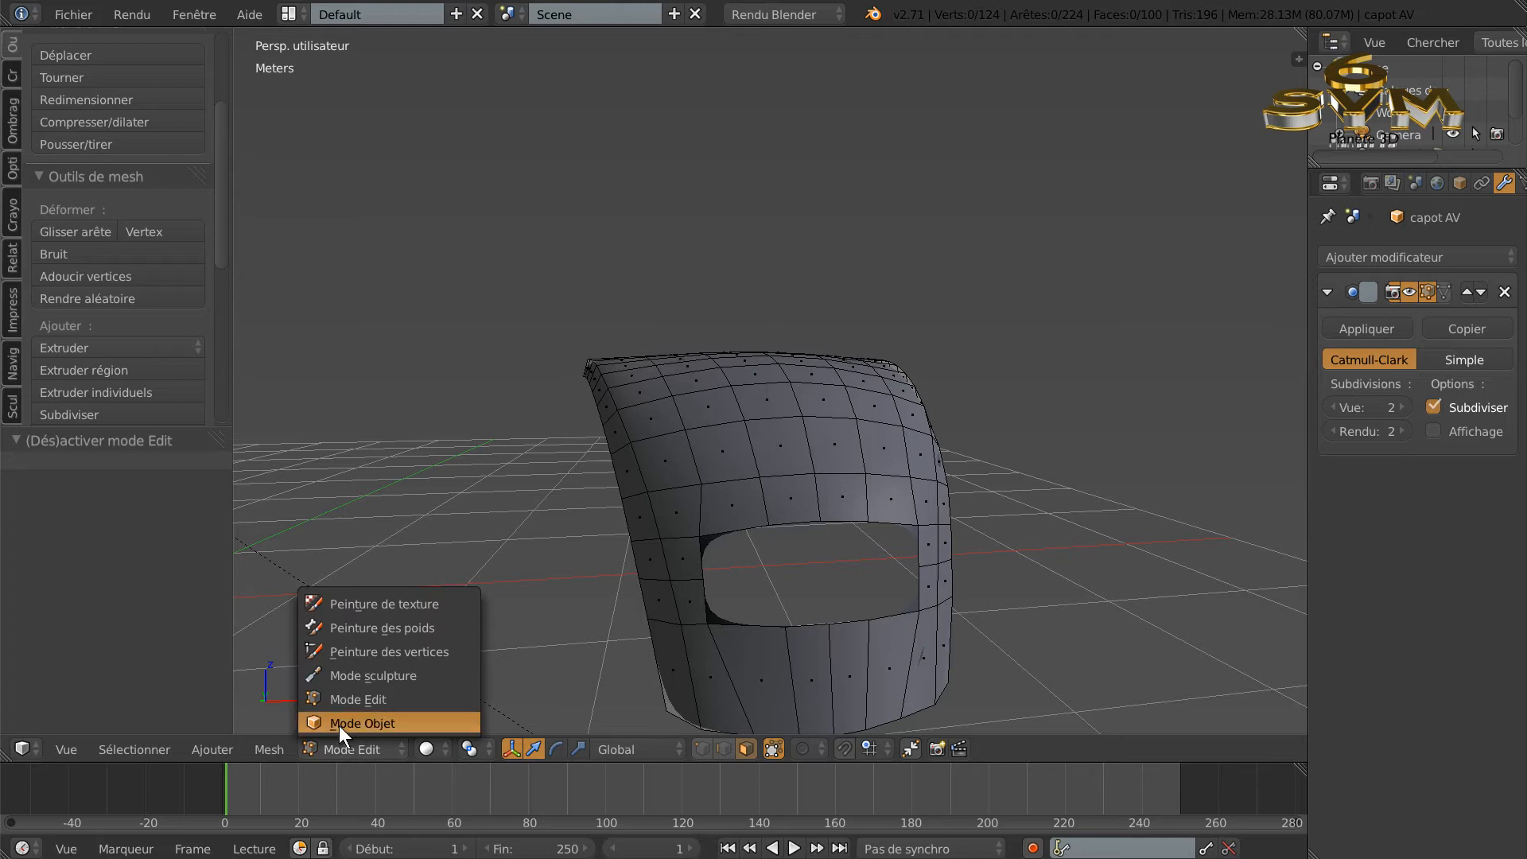
left_click(340, 722)
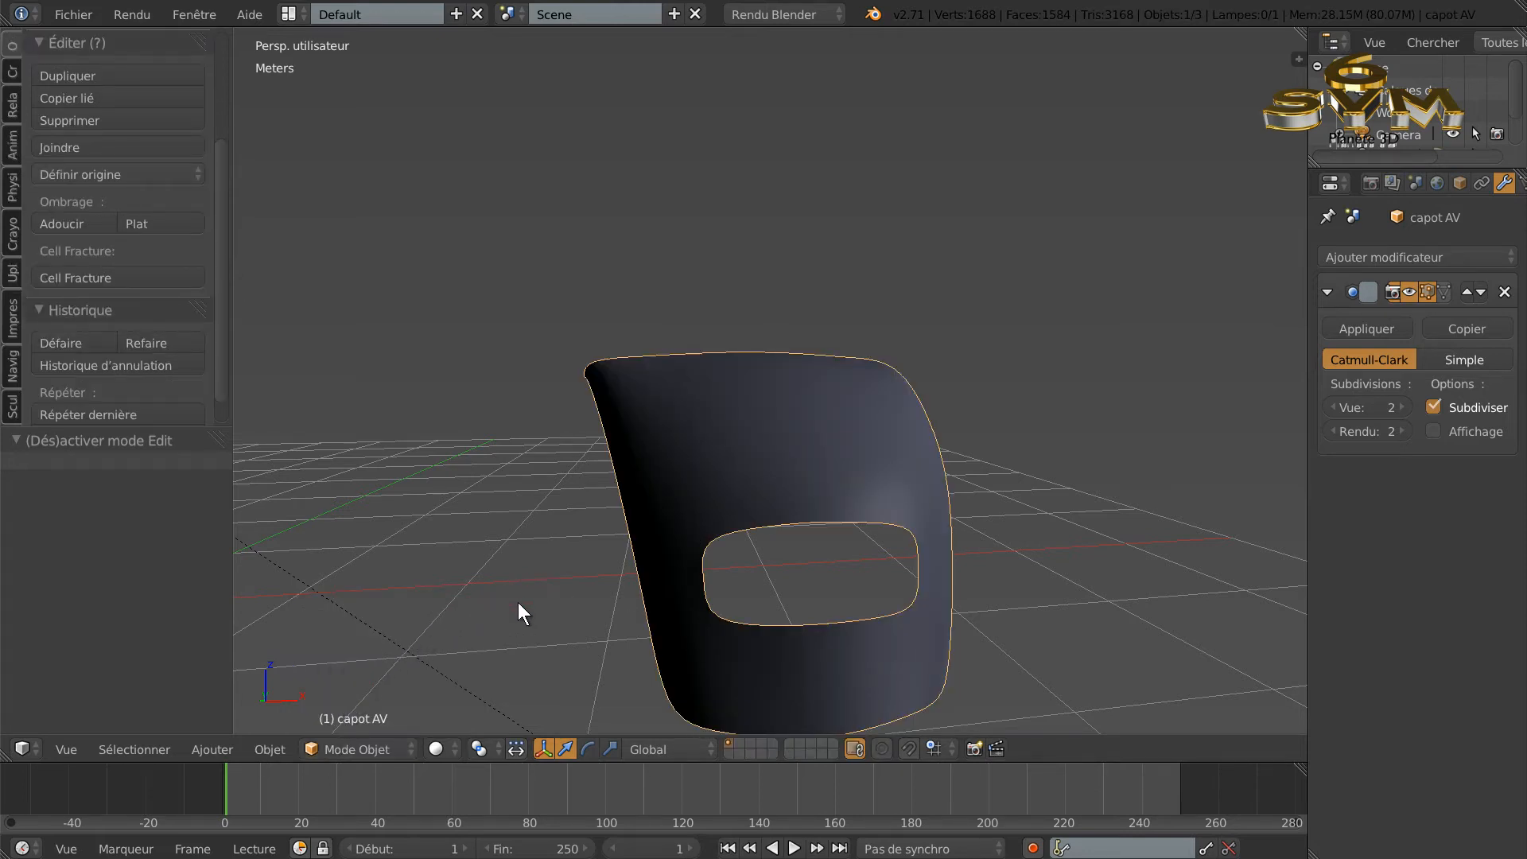
scroll(525, 593, "down", 2)
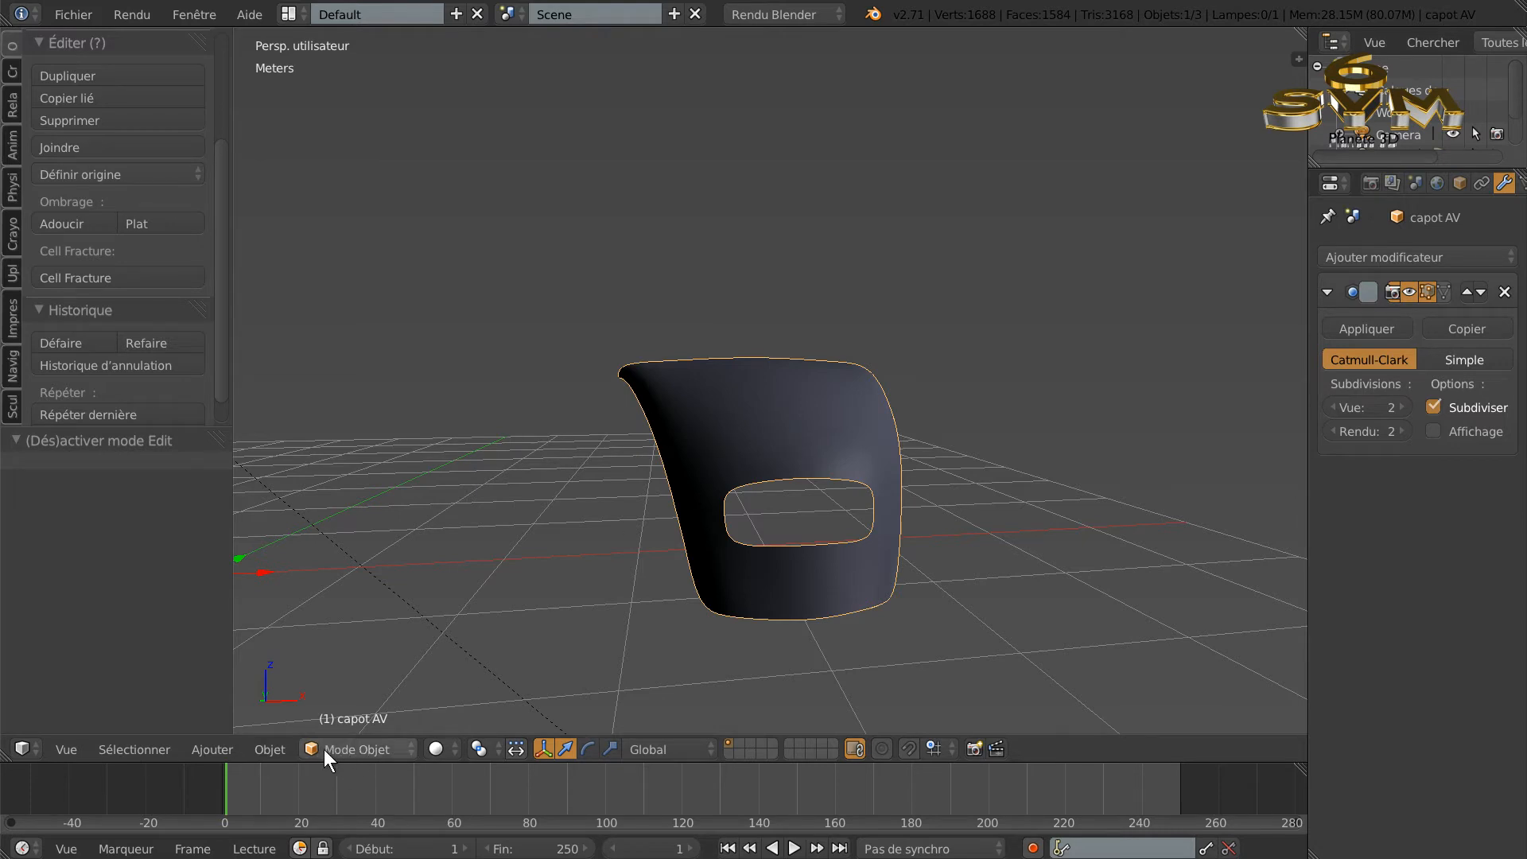
Step: Return the hood to Edit Mode in front-view wireframe and set the subdivision modifier's viewport level to 0
key("Tab")
middle_click_drag(623, 594, 837, 651)
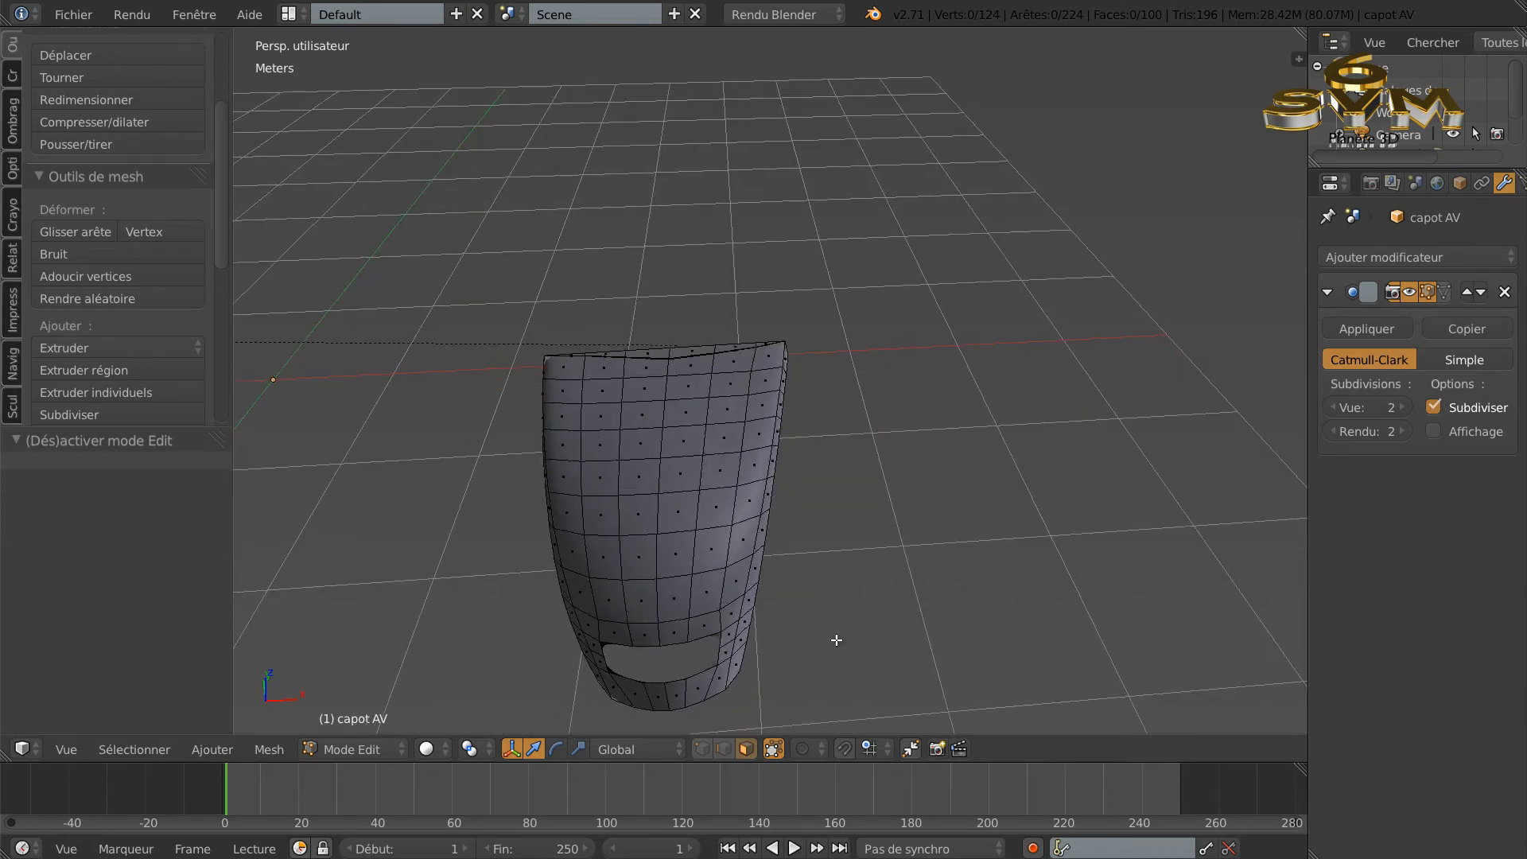
key("KP_1")
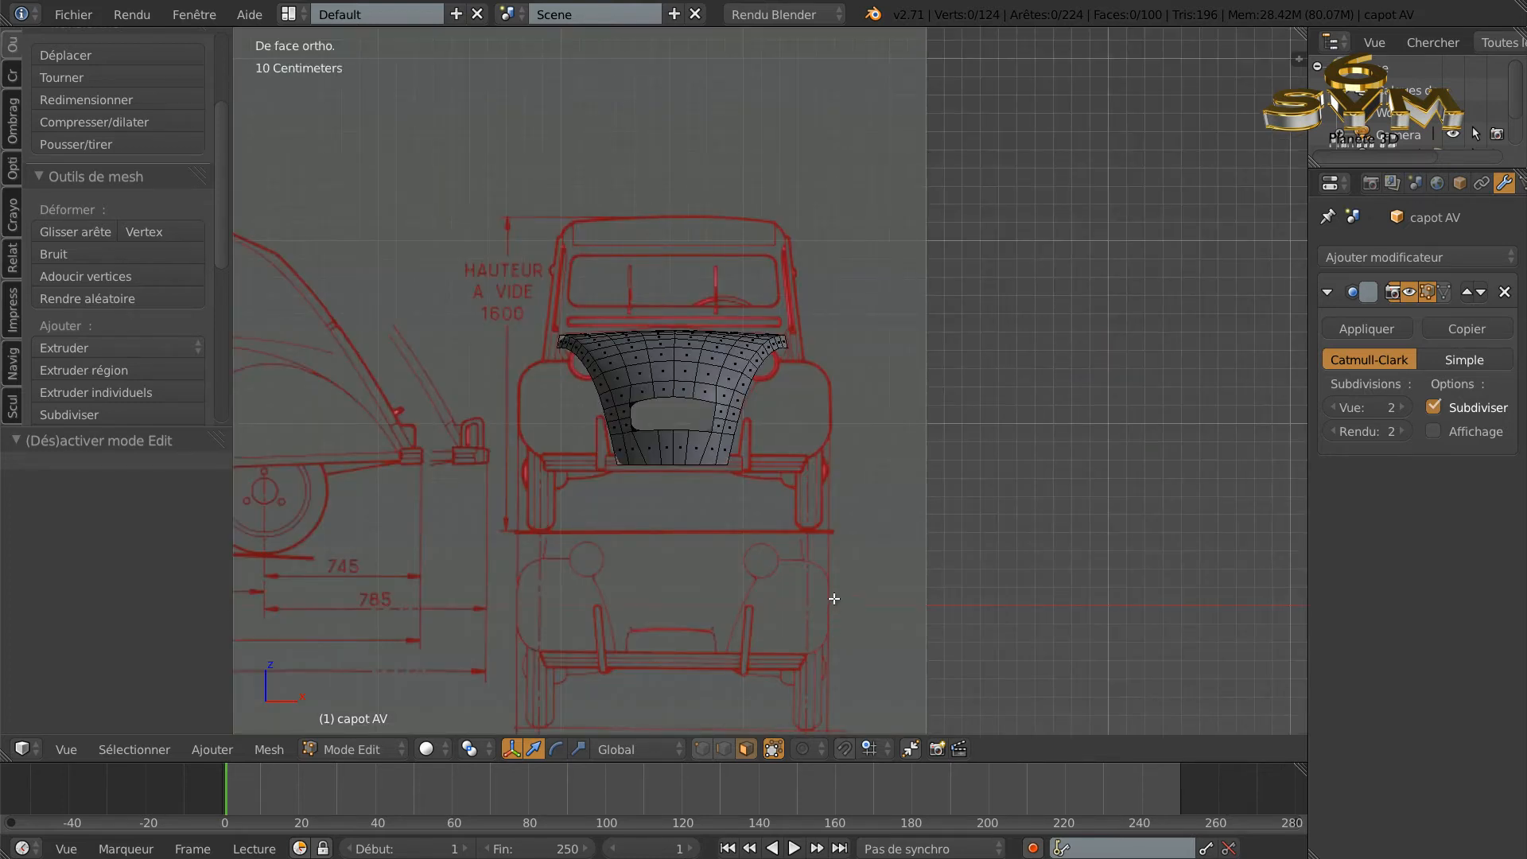
scroll(657, 422, "up", 1)
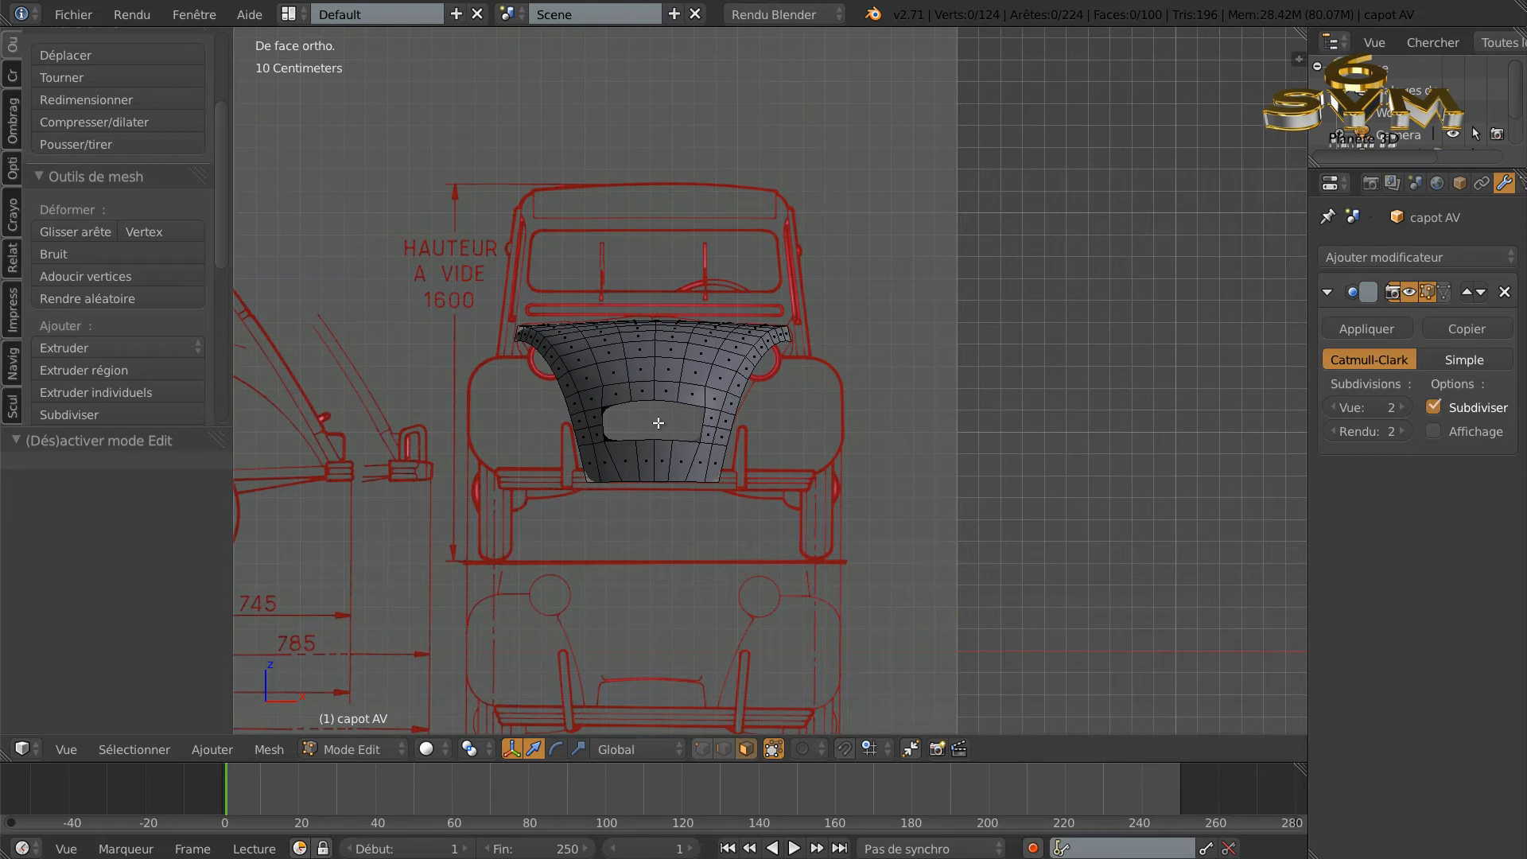
key("z")
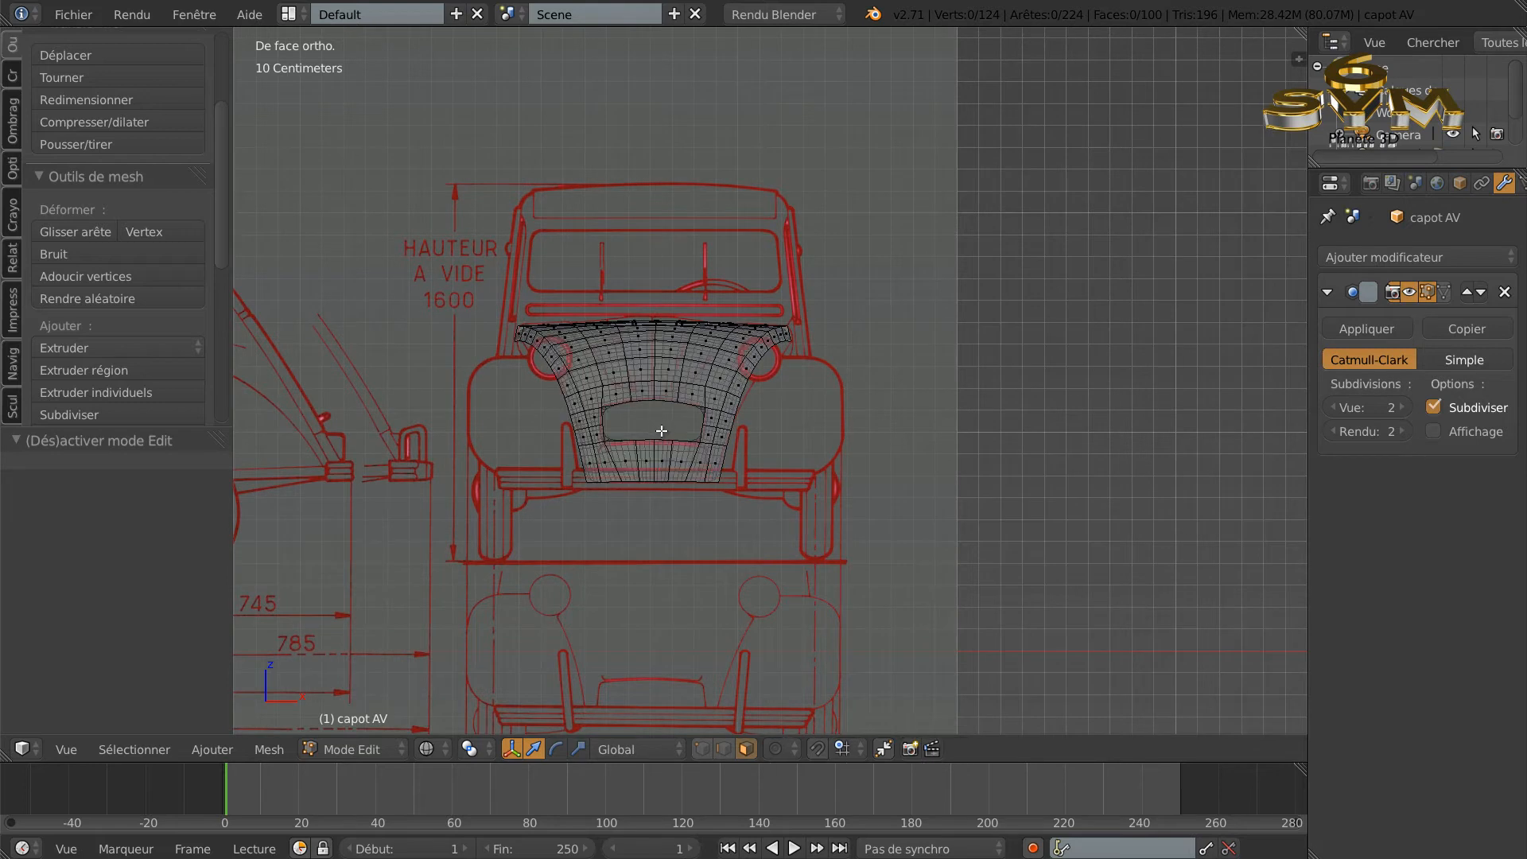
left_click(1333, 407)
left_click(1332, 407)
Step: Select the vertical centre edge loop above the grille opening and edge-slide it onto the blueprint's centre line with a factor of 0.114
middle_click_drag(997, 345, 1066, 383, "shift")
scroll(893, 473, "up", 1)
scroll(808, 477, "up", 3)
scroll(773, 479, "right", 2, "ctrl")
scroll(753, 486, "down", 1, "shift")
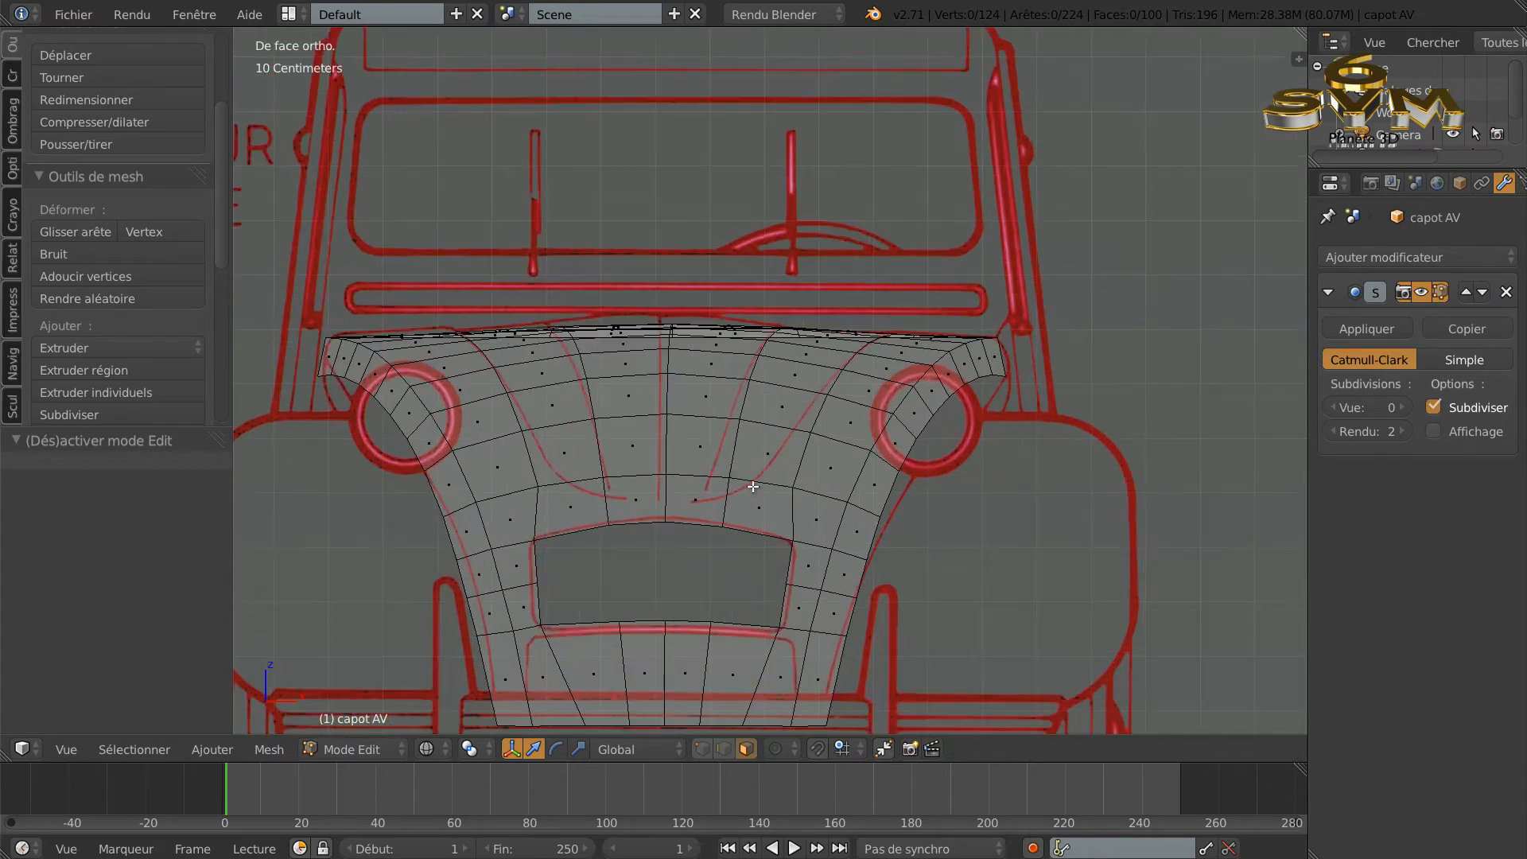
scroll(831, 482, "left", 1, "ctrl")
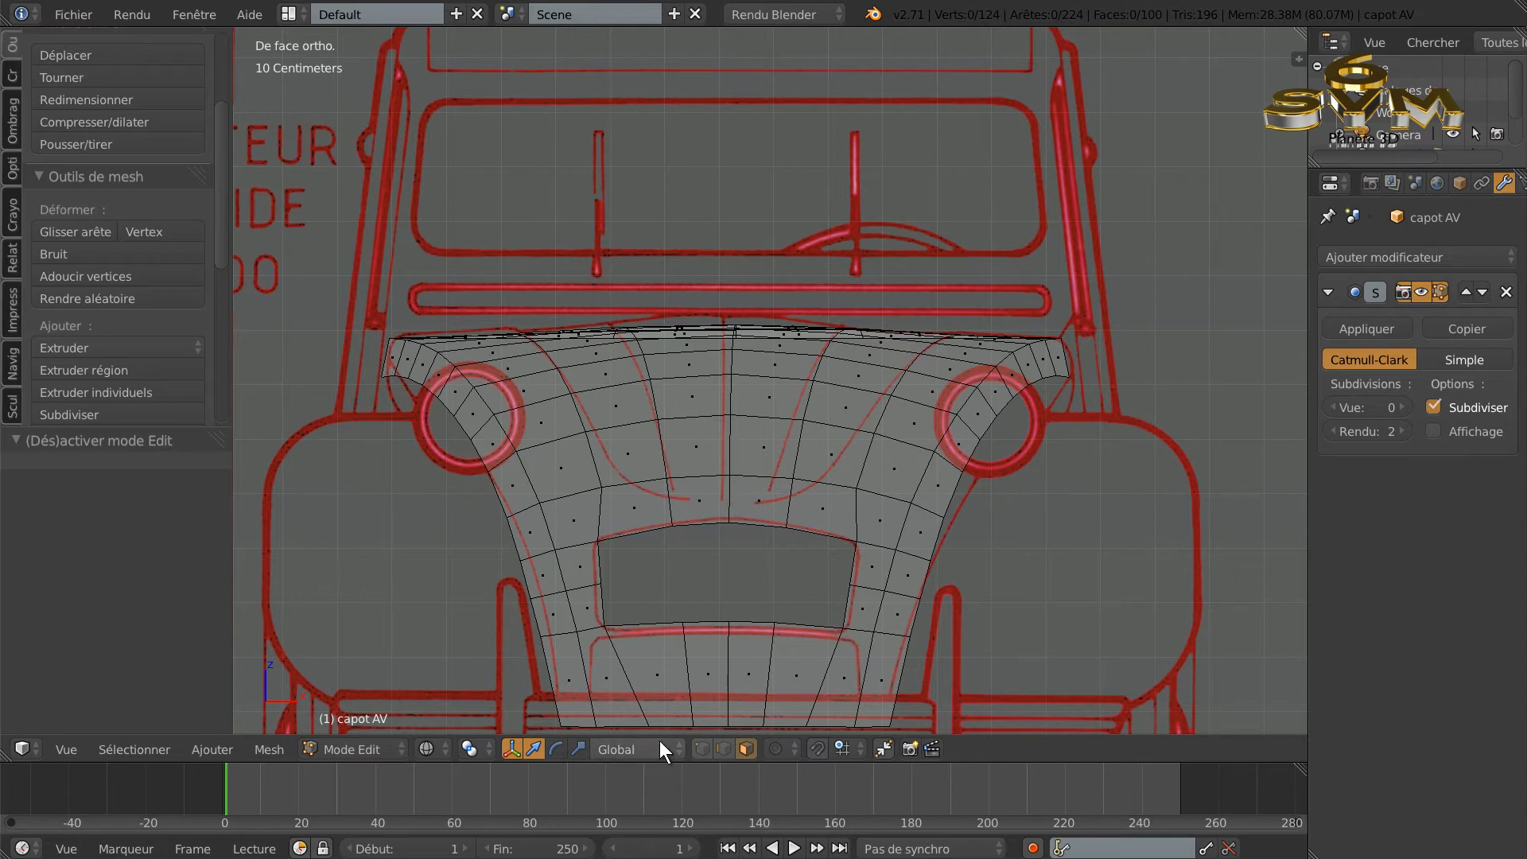
left_click(720, 749)
right_click(729, 441, "alt")
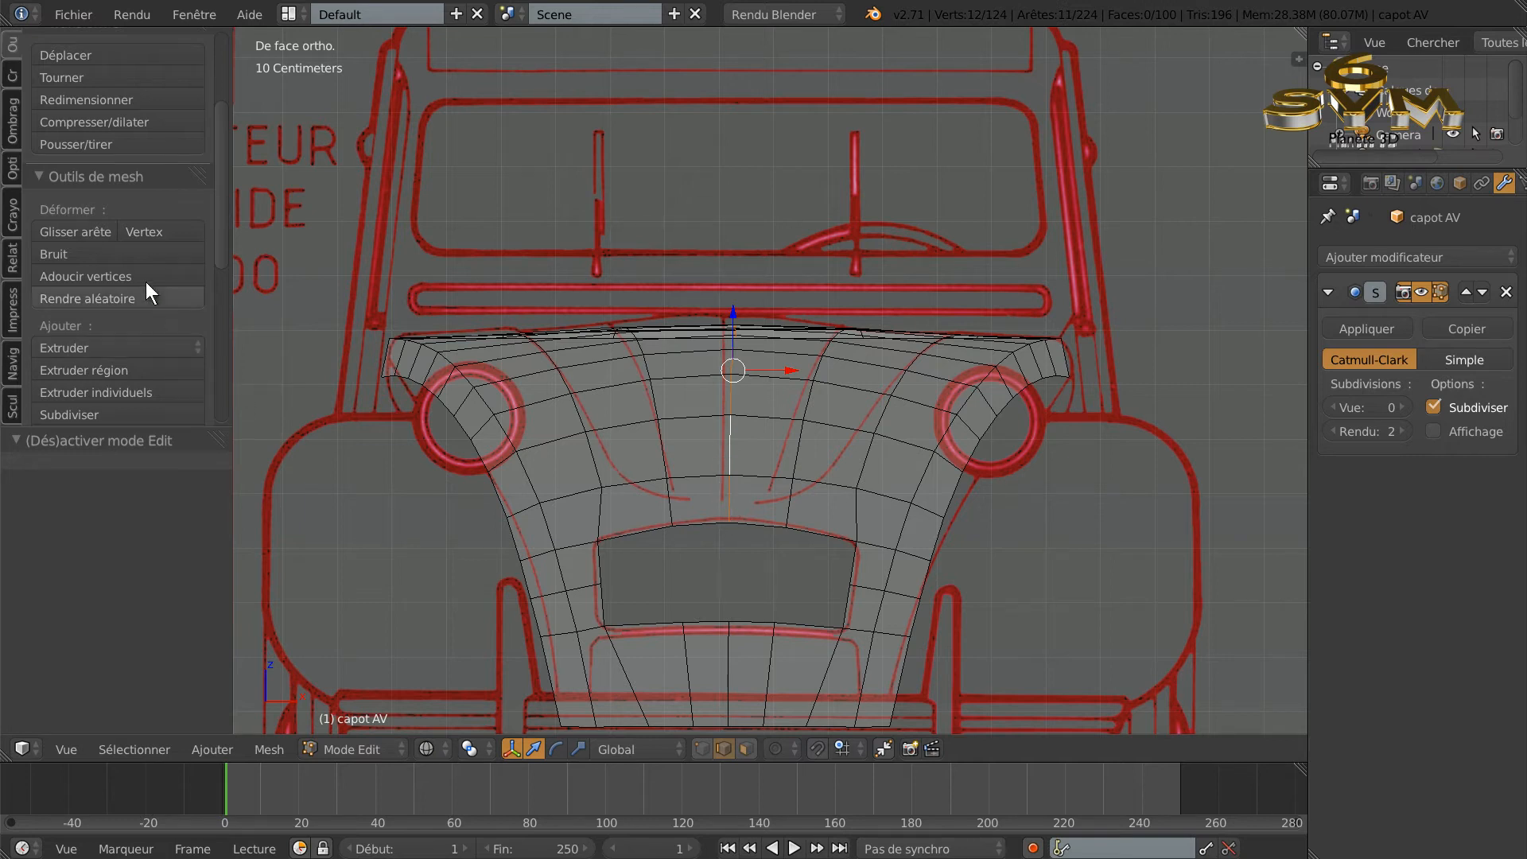
left_click(83, 231)
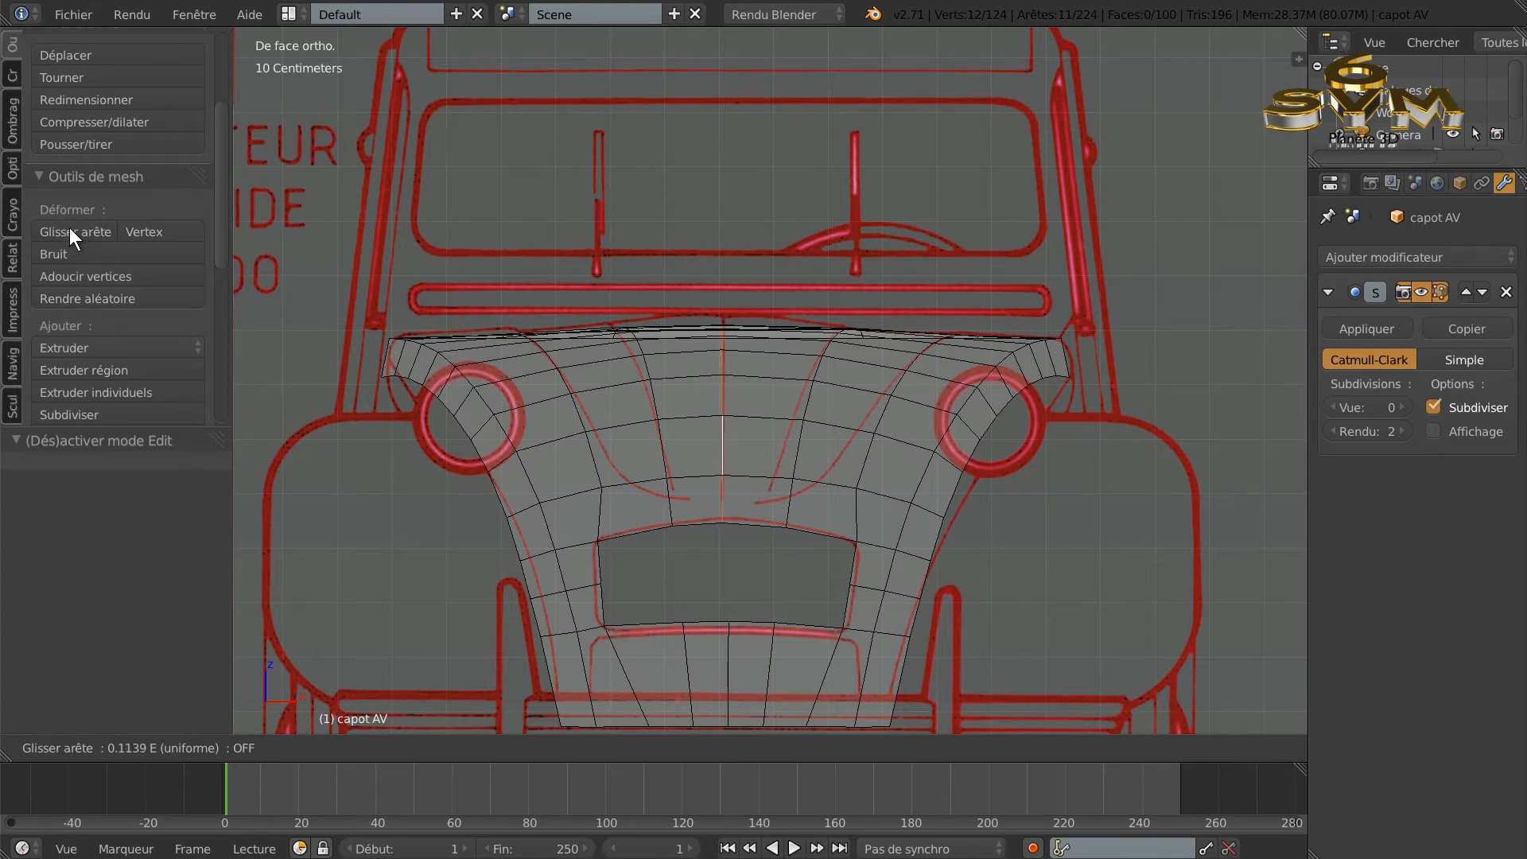
left_click(70, 229)
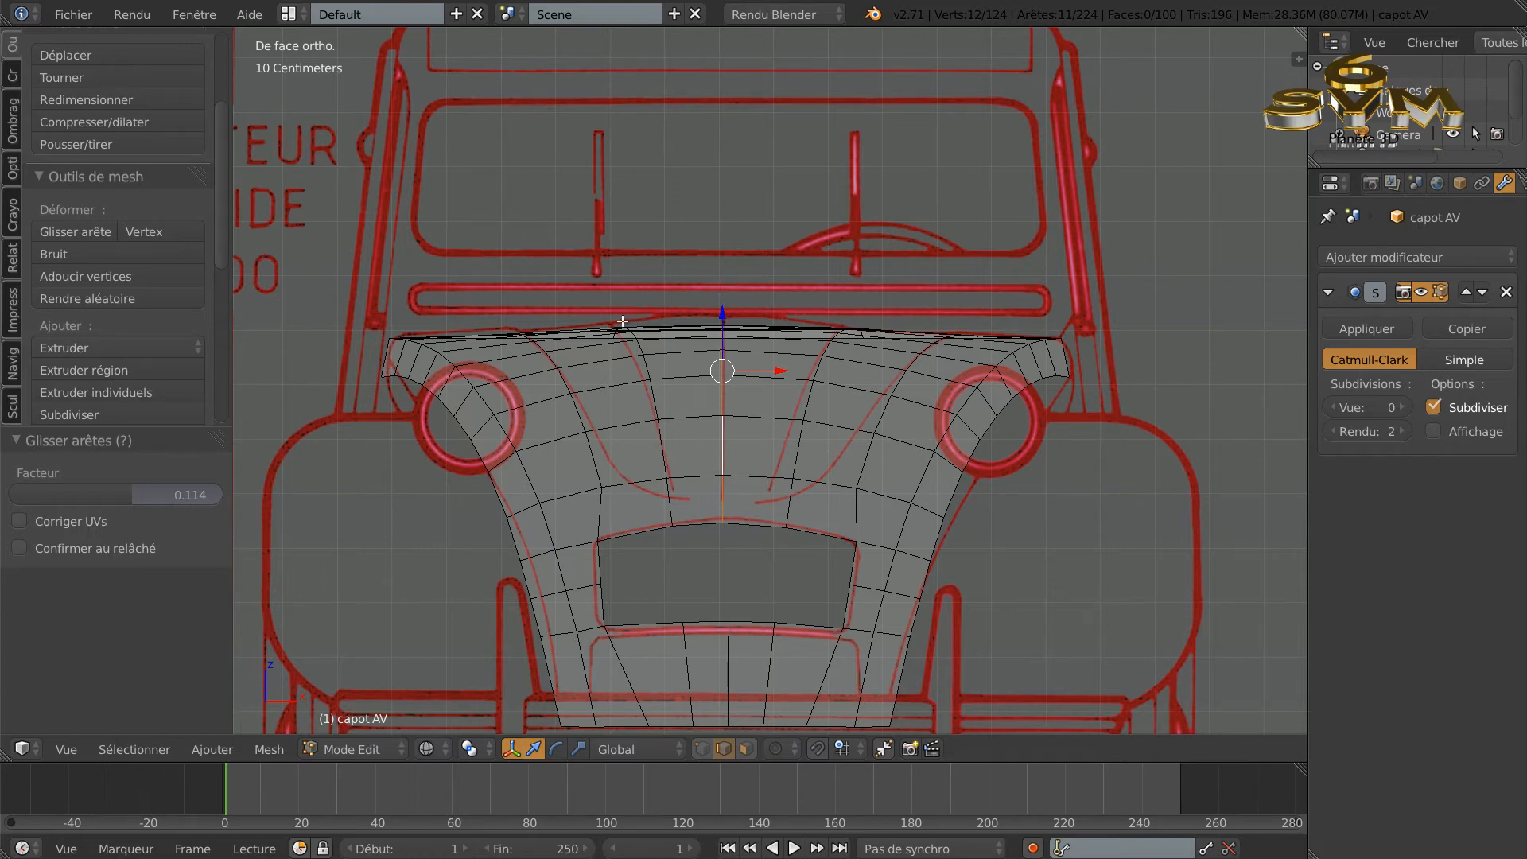
Step: Examine the hood's curvature and its centre edge loop in perspective from several angles
key("KP_5")
middle_click_drag(816, 410, 823, 495)
scroll(820, 441, "down", 5)
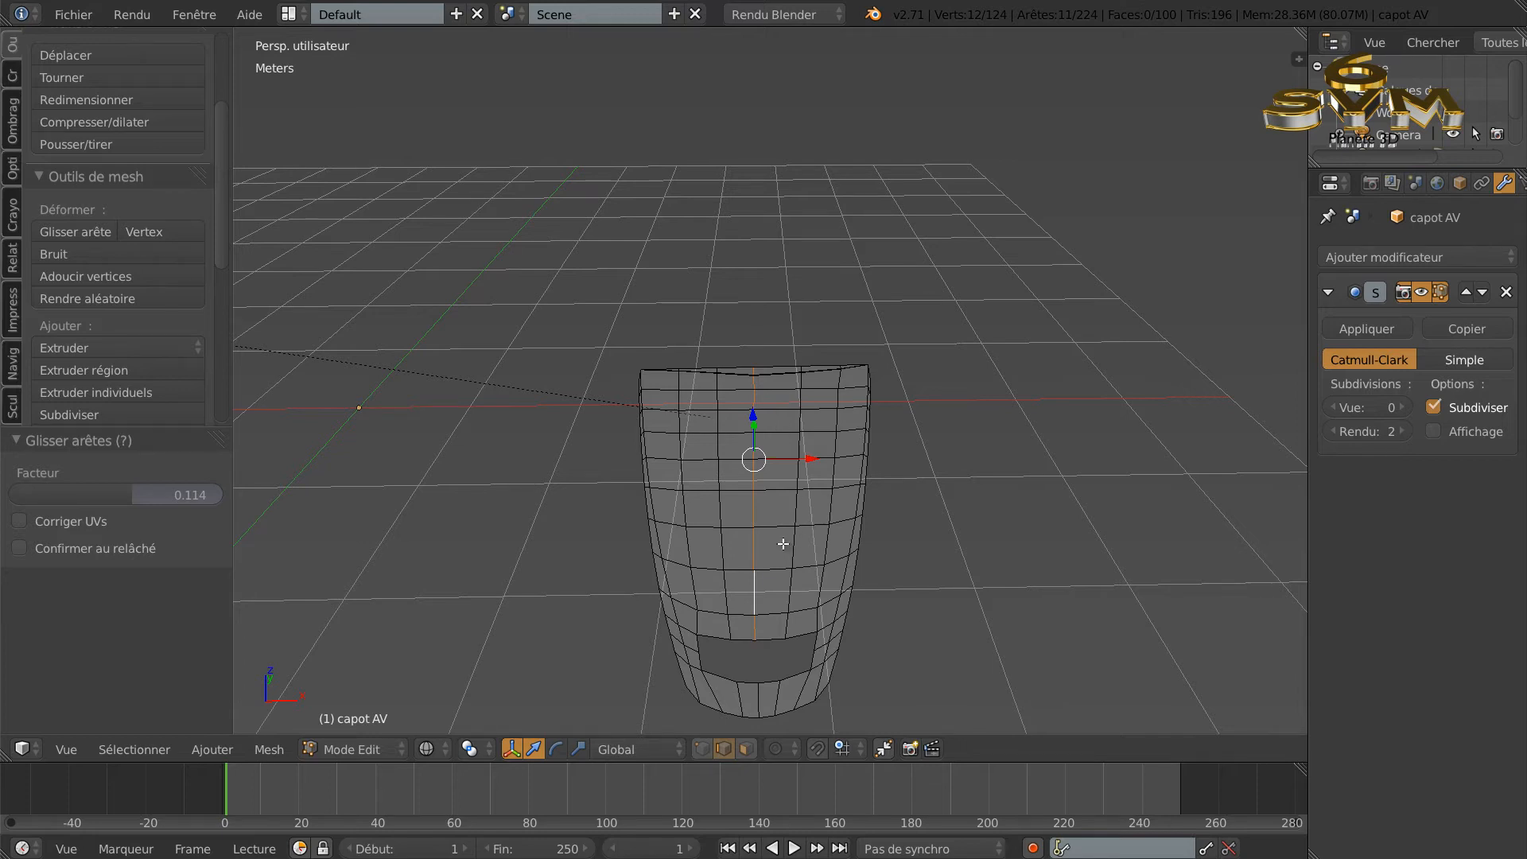
scroll(784, 544, "up", 2)
middle_click_drag(778, 565, 777, 477)
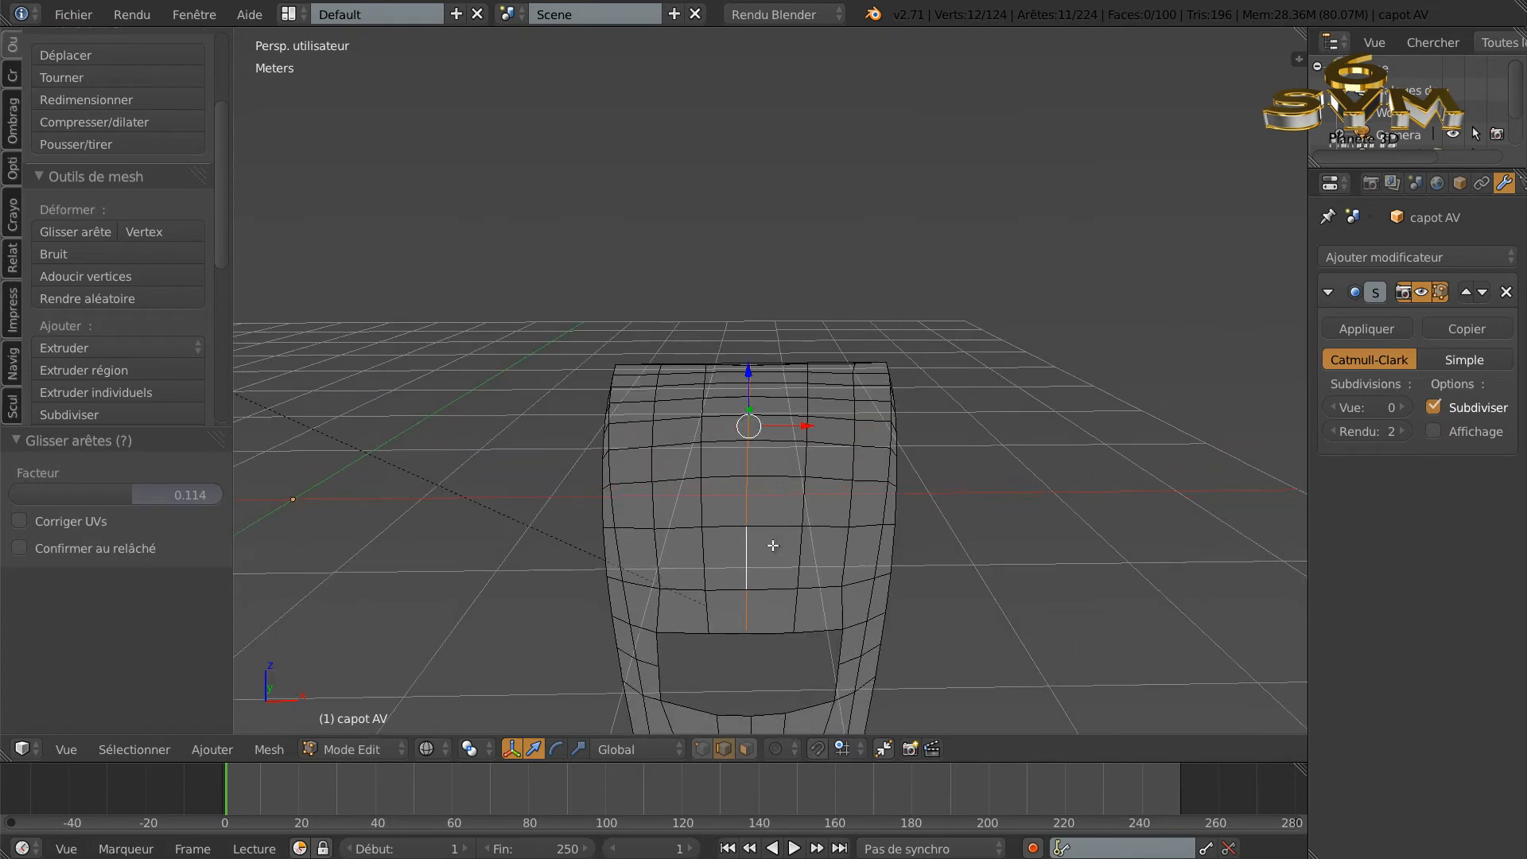
mouse_move(749, 576)
middle_mouse_down()
mouse_move(750, 545)
mouse_move(739, 560)
middle_mouse_up()
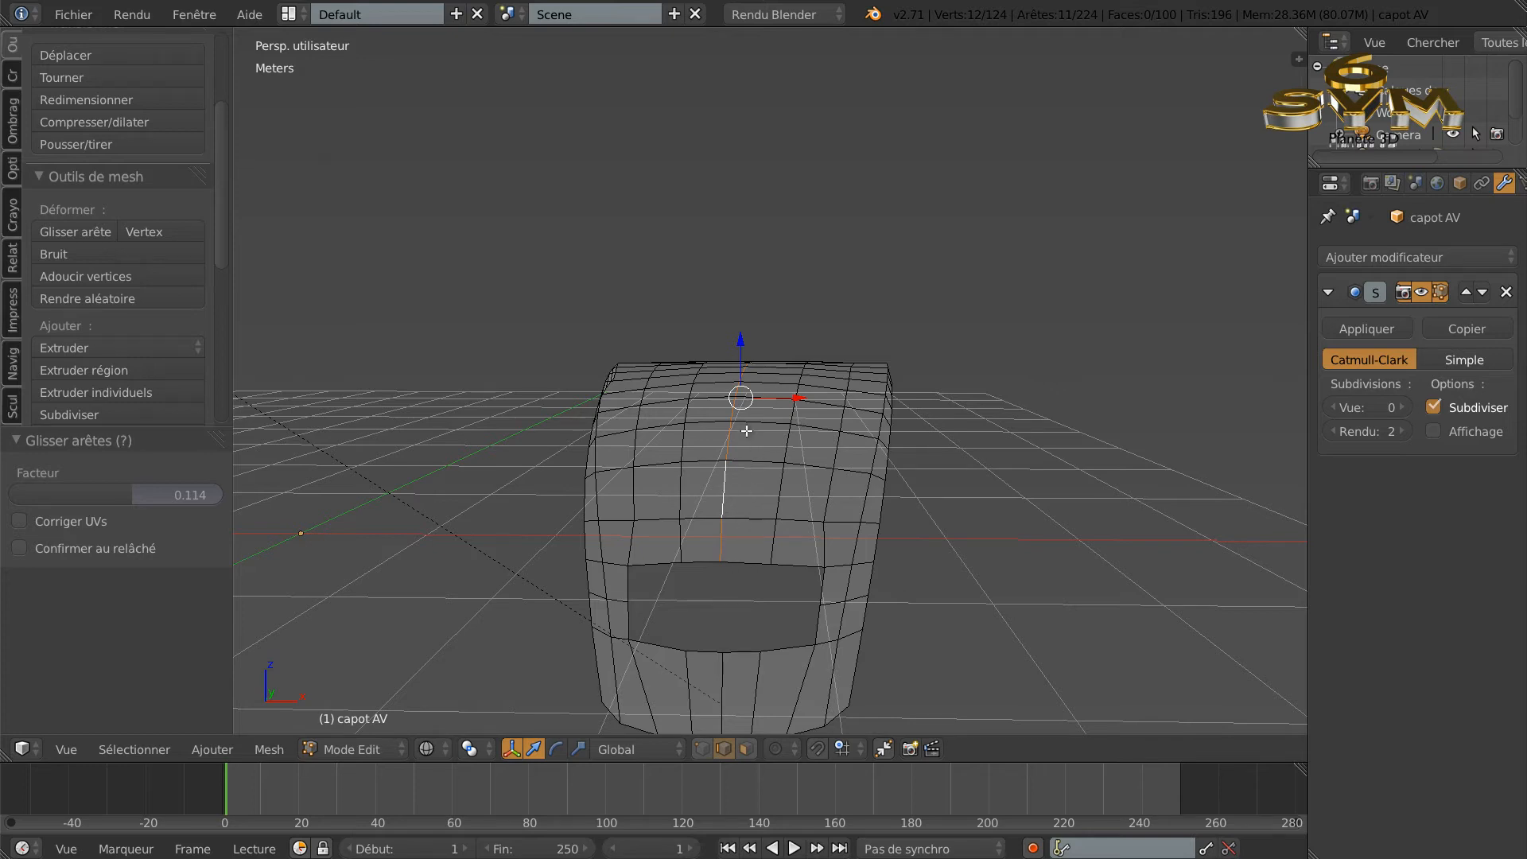
middle_click_drag(751, 472, 720, 509)
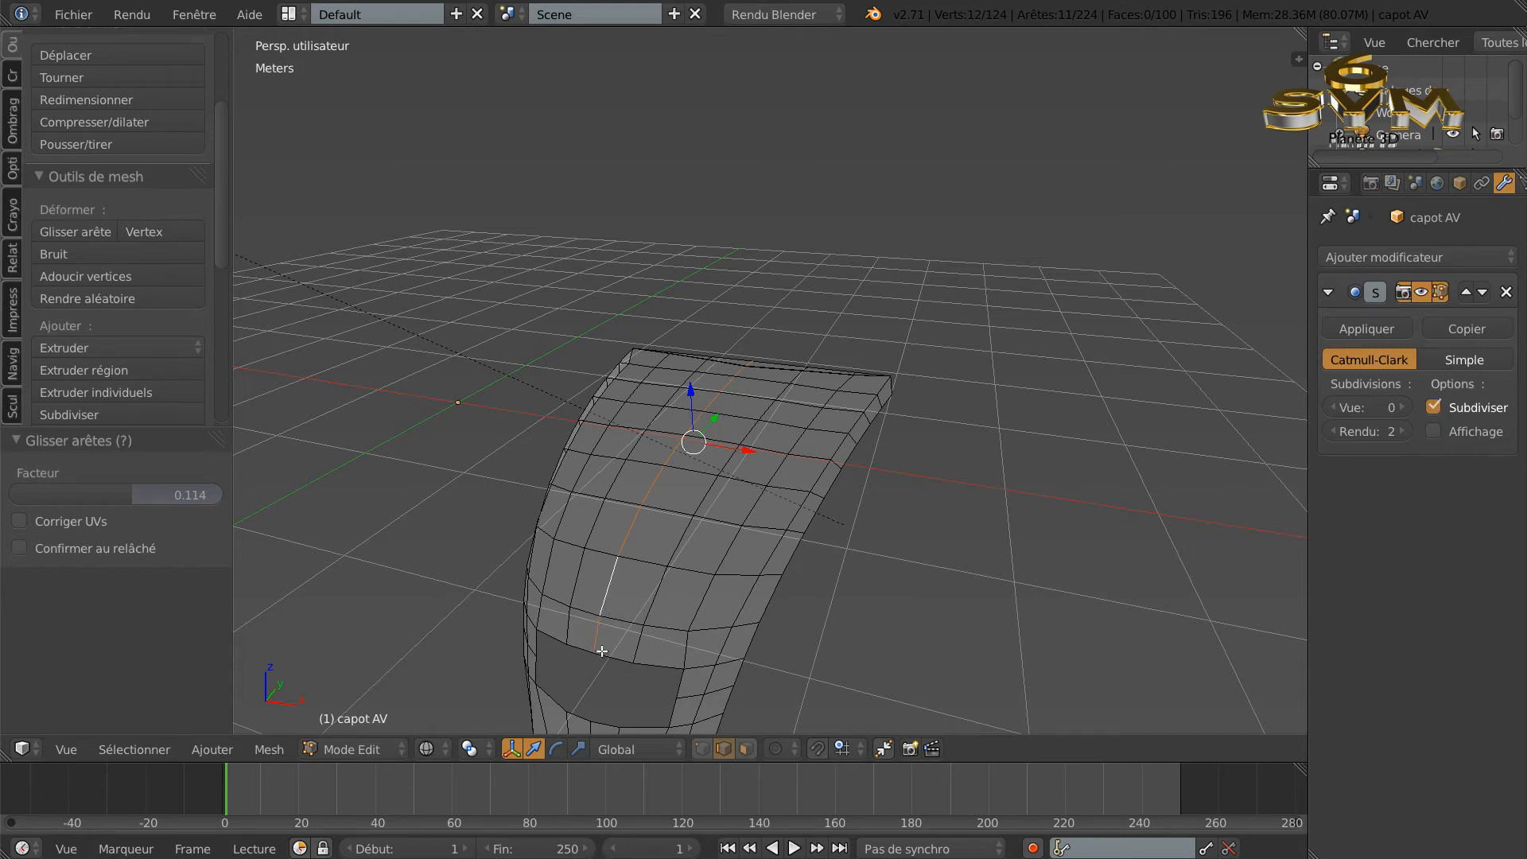
middle_click_drag(598, 643, 682, 624)
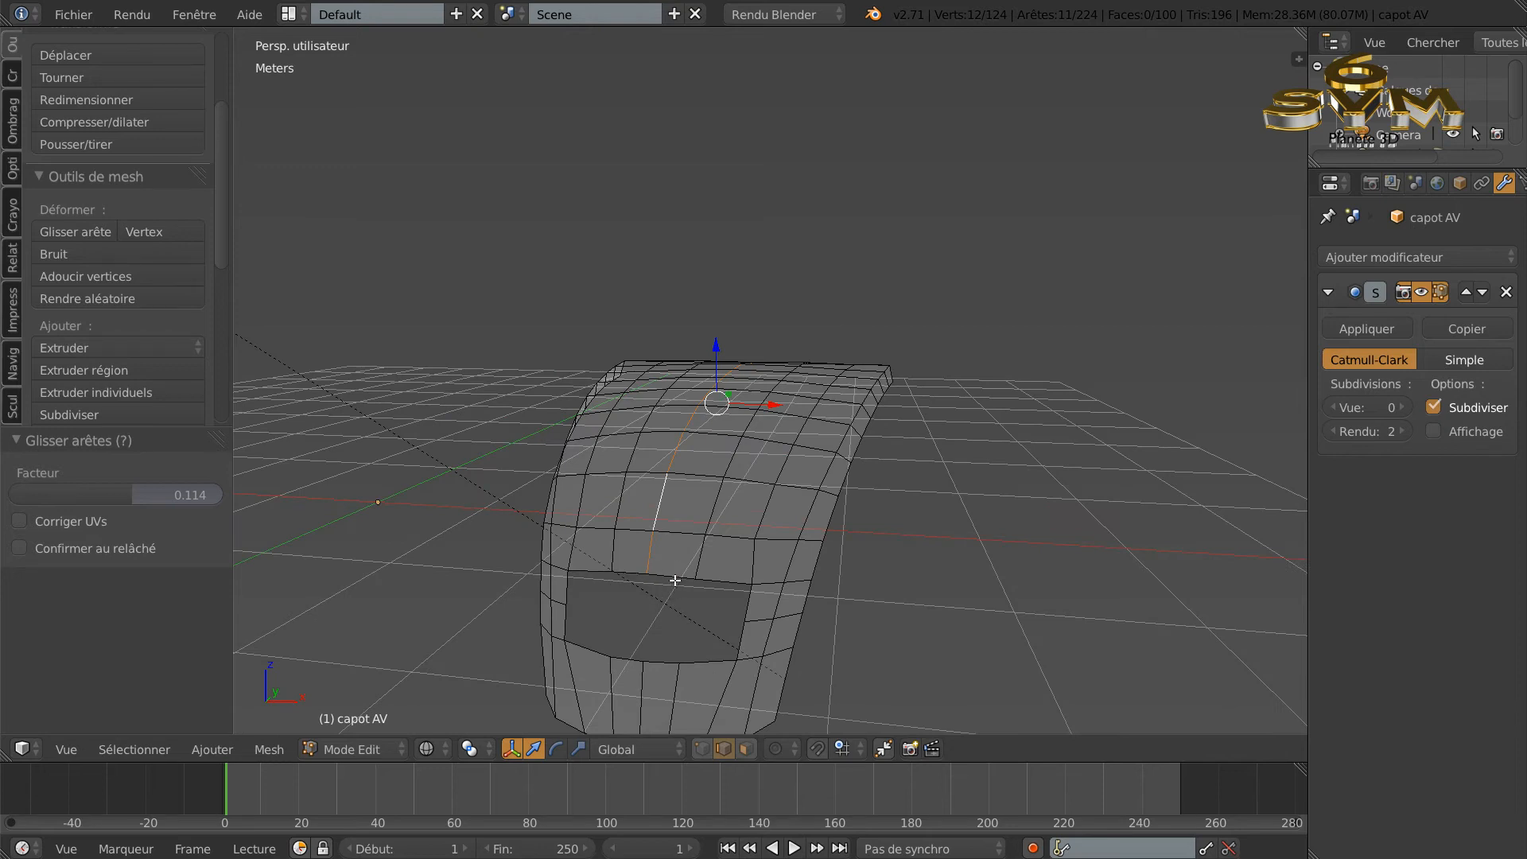
middle_click_drag(671, 589, 698, 595)
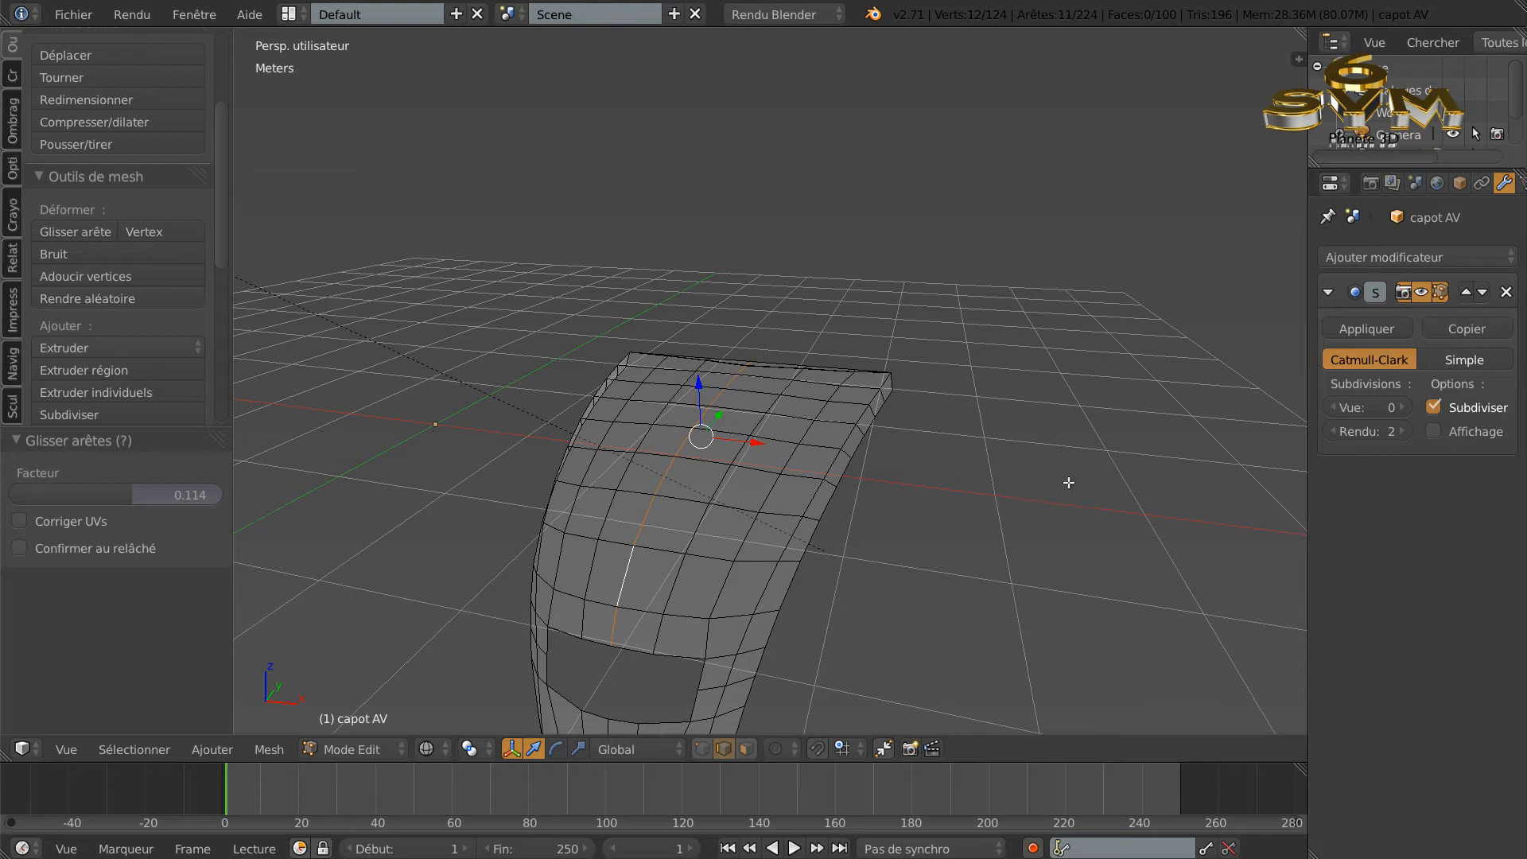
middle_click_drag(967, 536, 1014, 550)
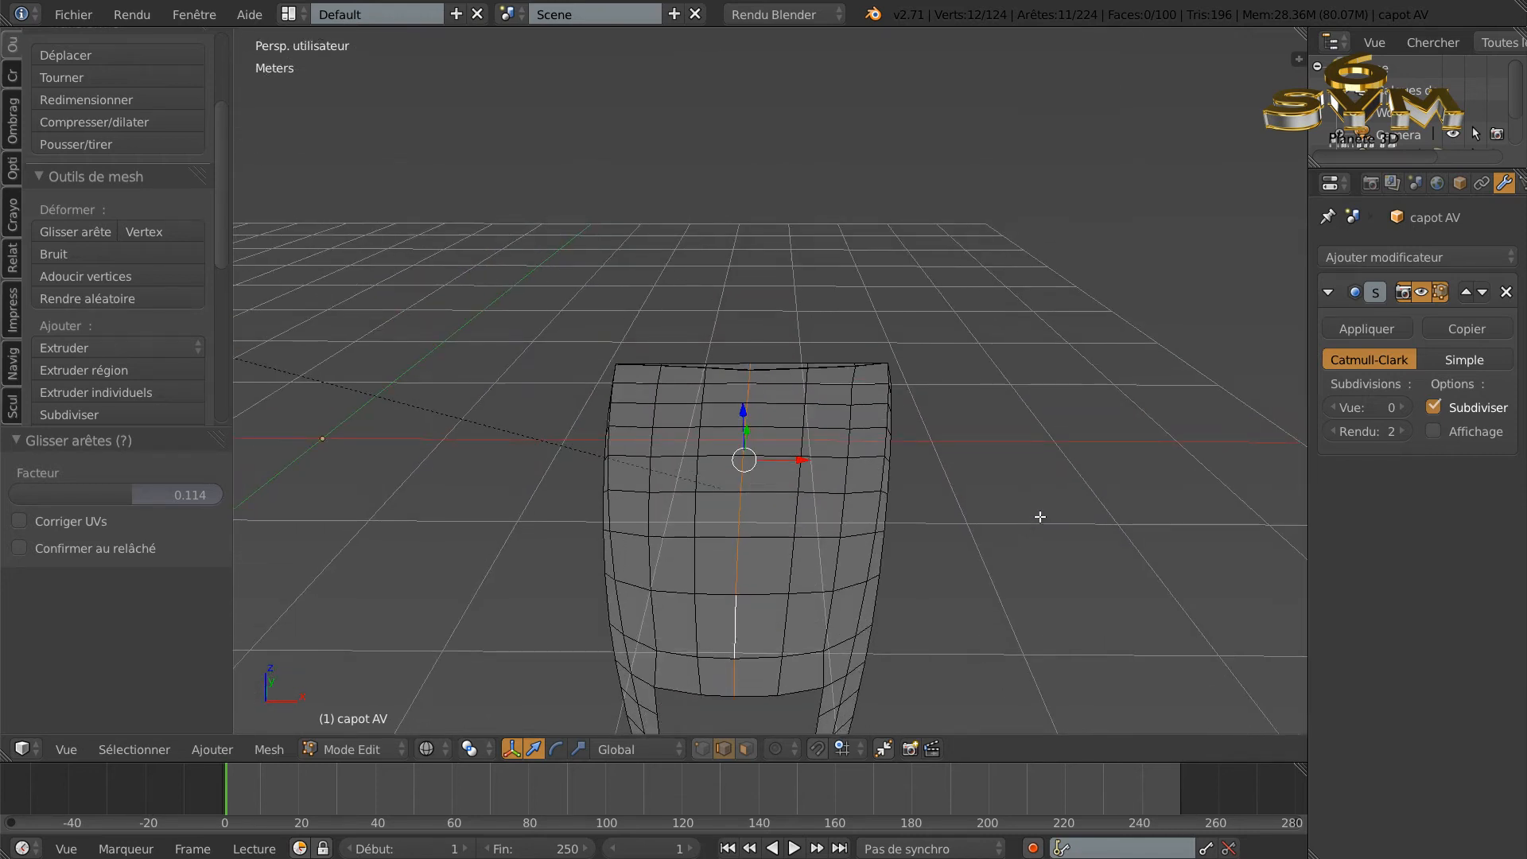
key("KP_1")
middle_click_drag(1070, 389, 1057, 452)
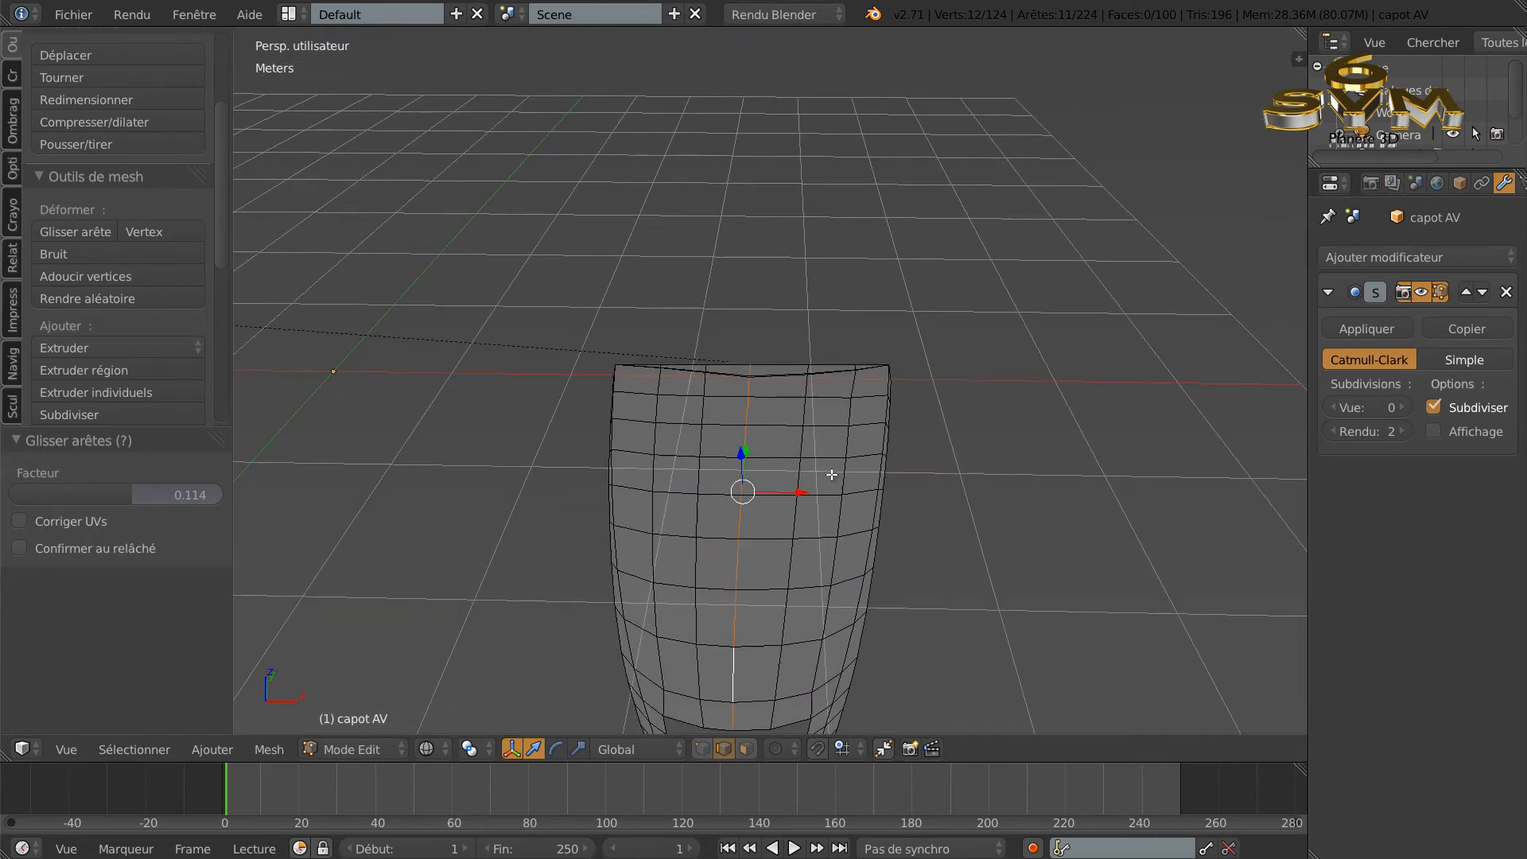
Step: Select five consecutive centre-line edges on top of the hood, running forward from its rear edge
scroll(831, 475, "up", 2)
middle_click_drag(832, 454, 821, 514)
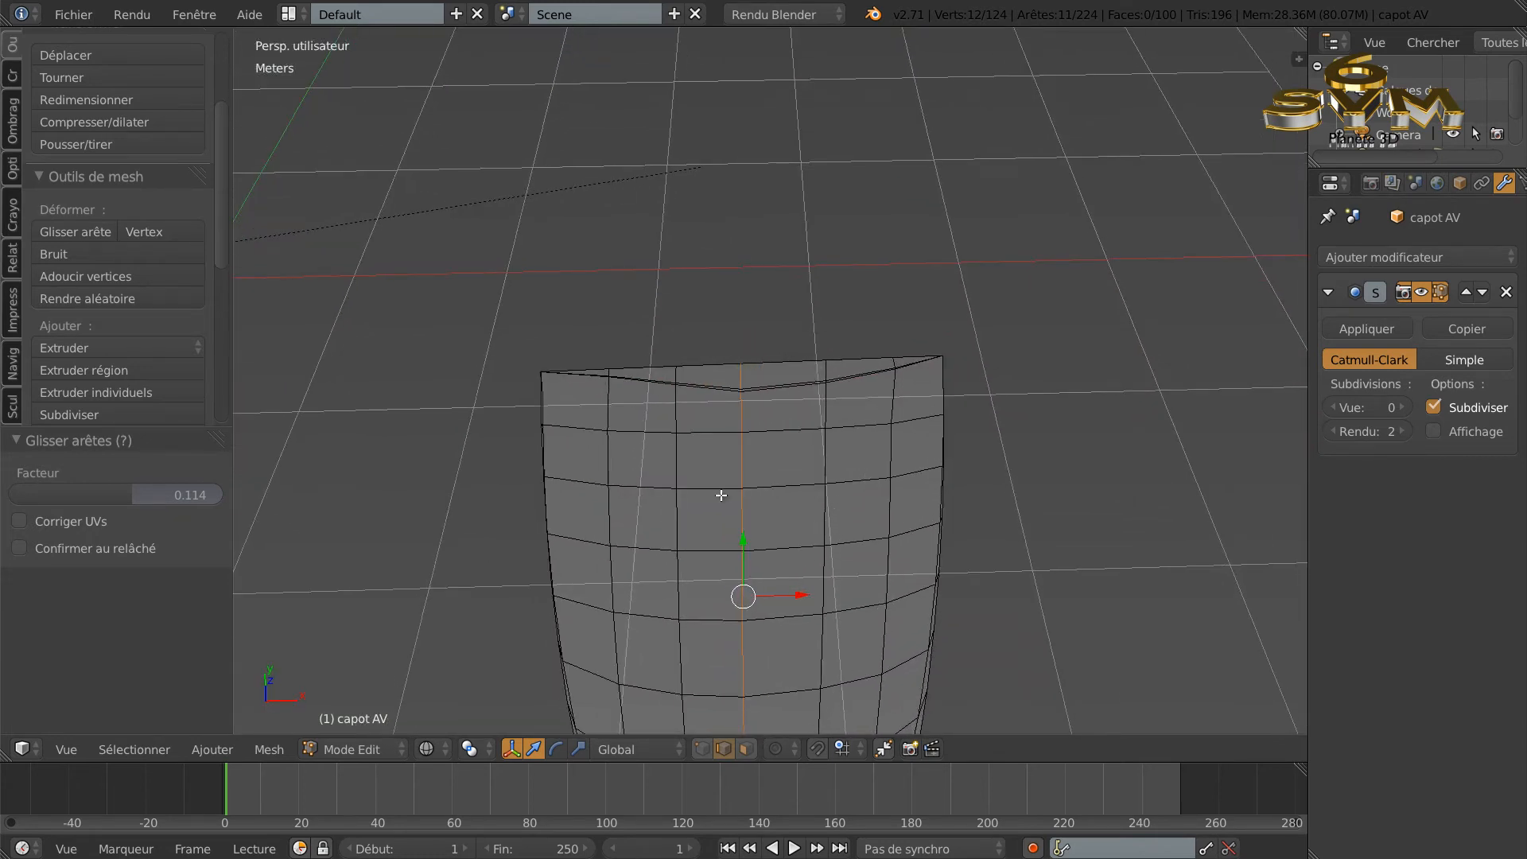
scroll(720, 495, "up", 3)
right_click(719, 447)
right_click(716, 534, "shift")
right_click(732, 658, "shift")
scroll(786, 606, "down", 5, "shift")
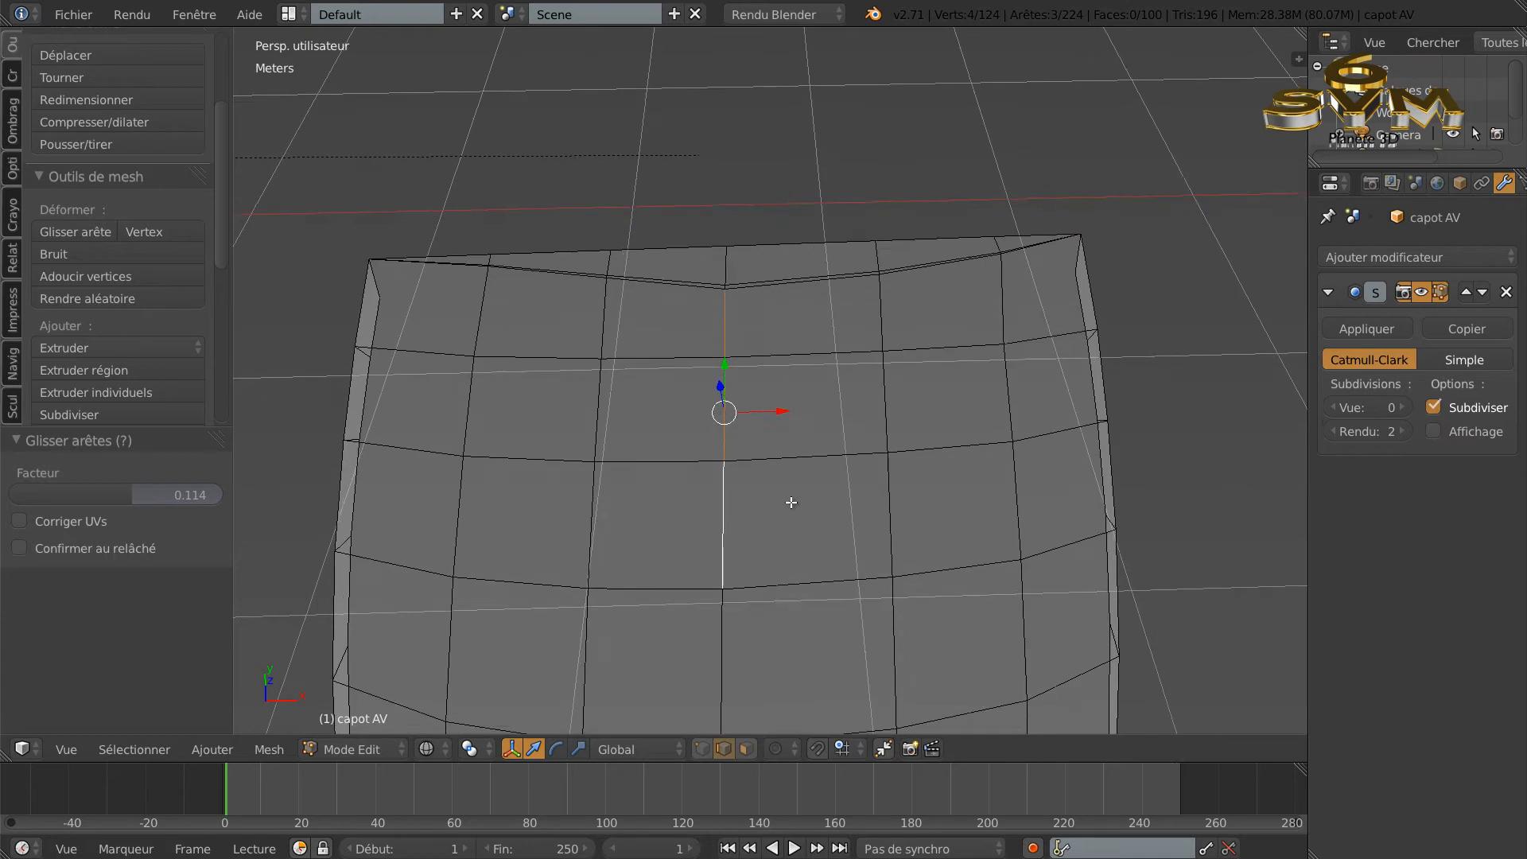
right_click(725, 589, "shift")
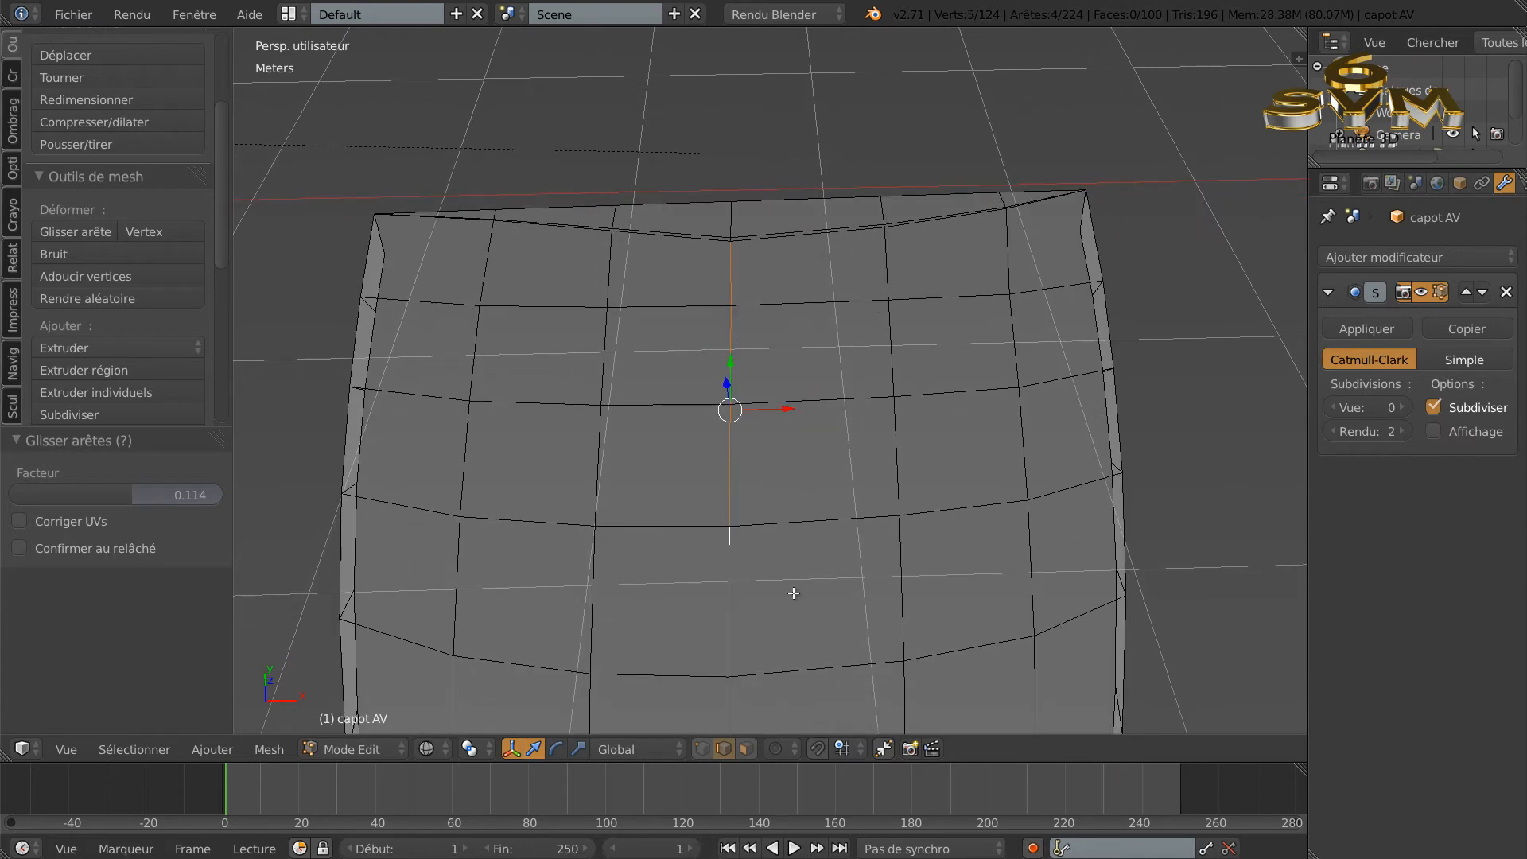
middle_click_drag(798, 567, 625, 632)
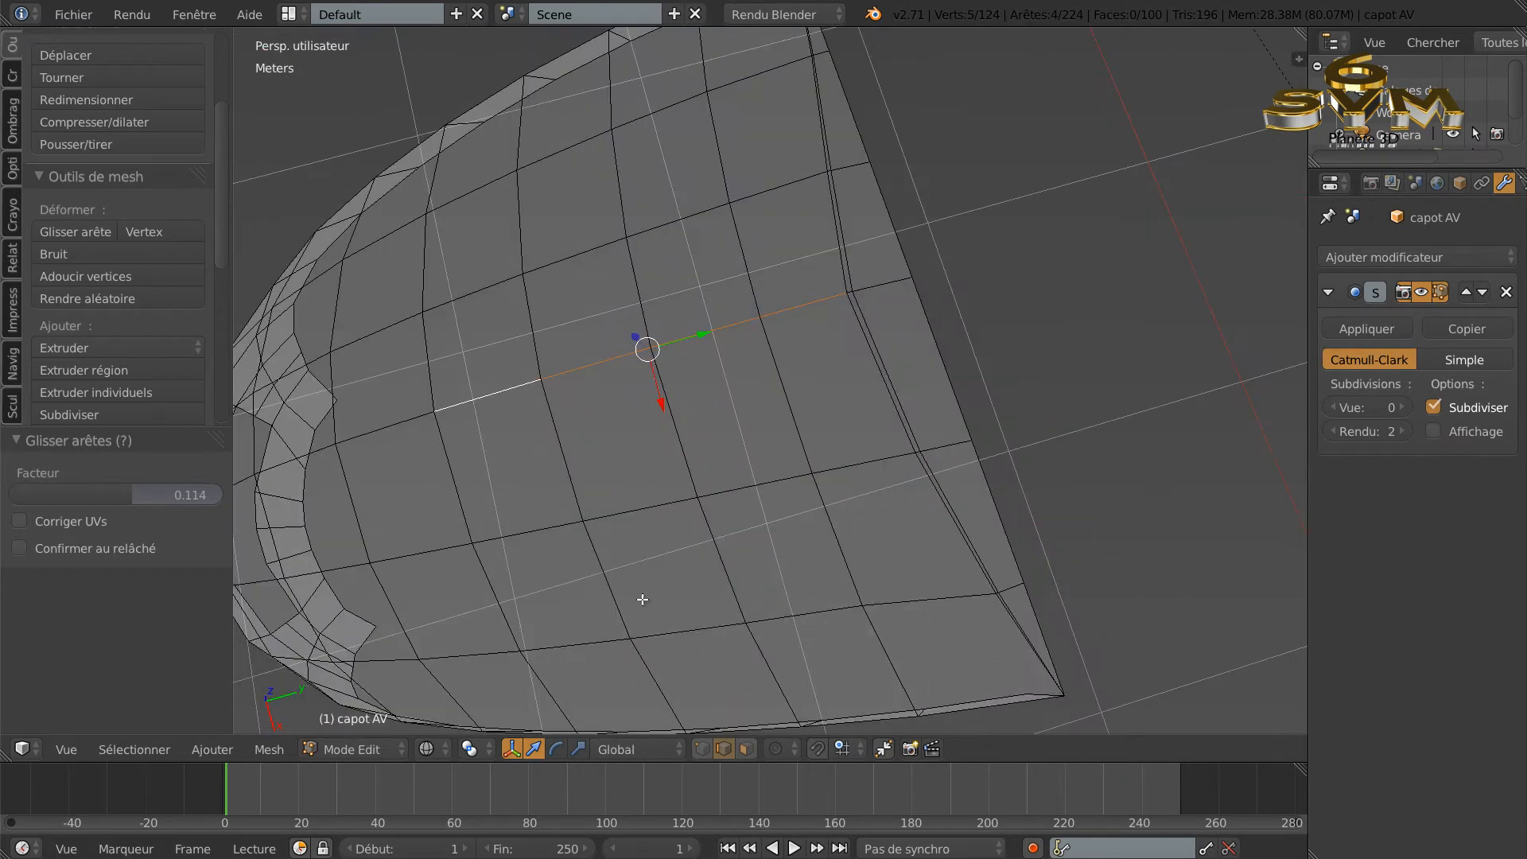
middle_click_drag(574, 470, 765, 437, "shift")
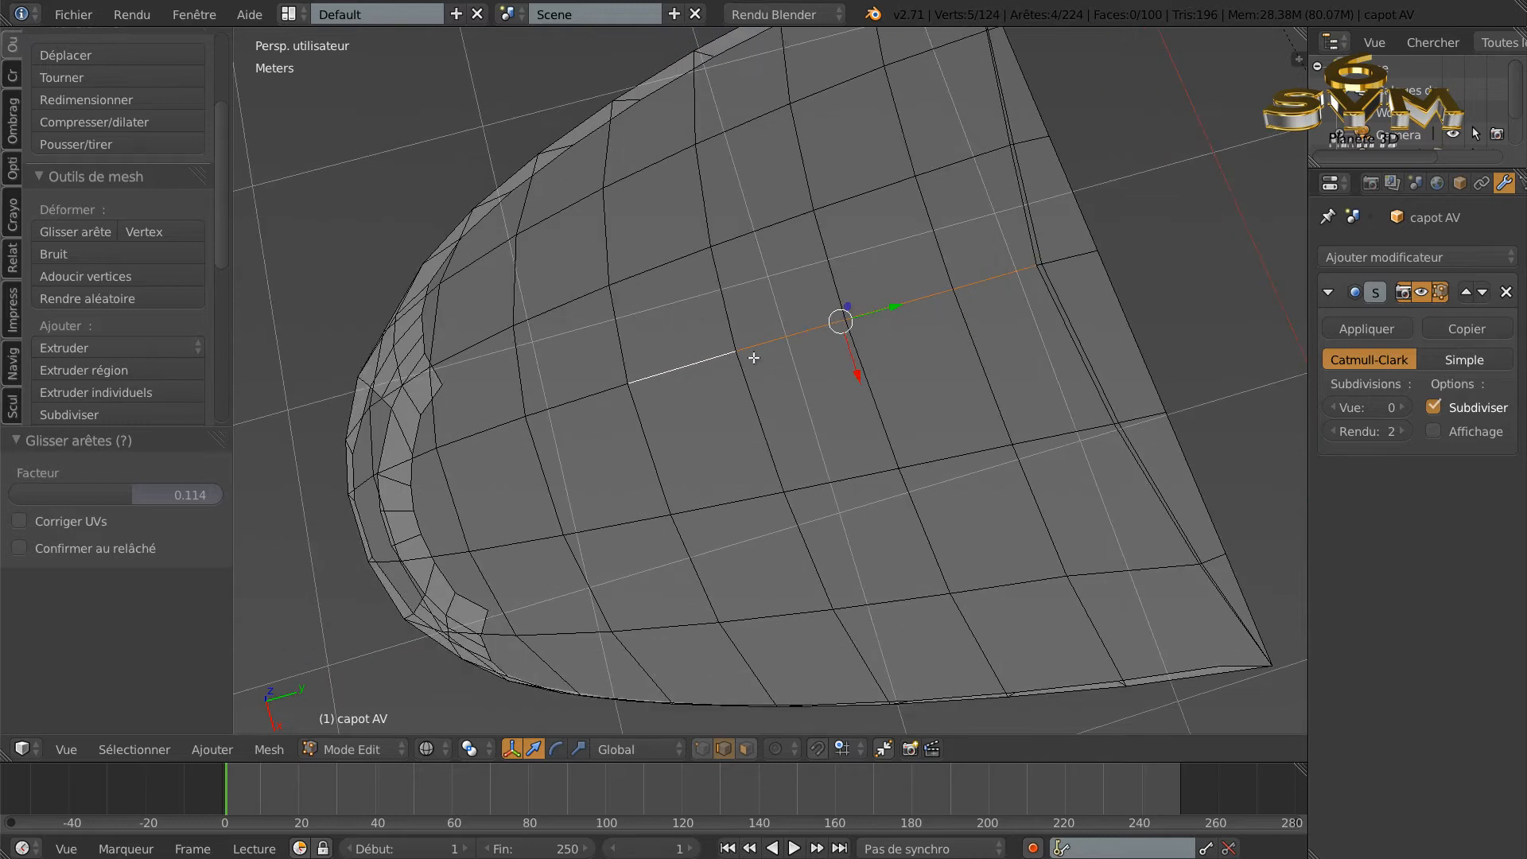
right_click(586, 395, "shift")
middle_click_drag(713, 484, 852, 407)
Step: Try to raise the five selected centre-line edges about 2.04 cm along Z against the front-view blueprint
key("KP_1")
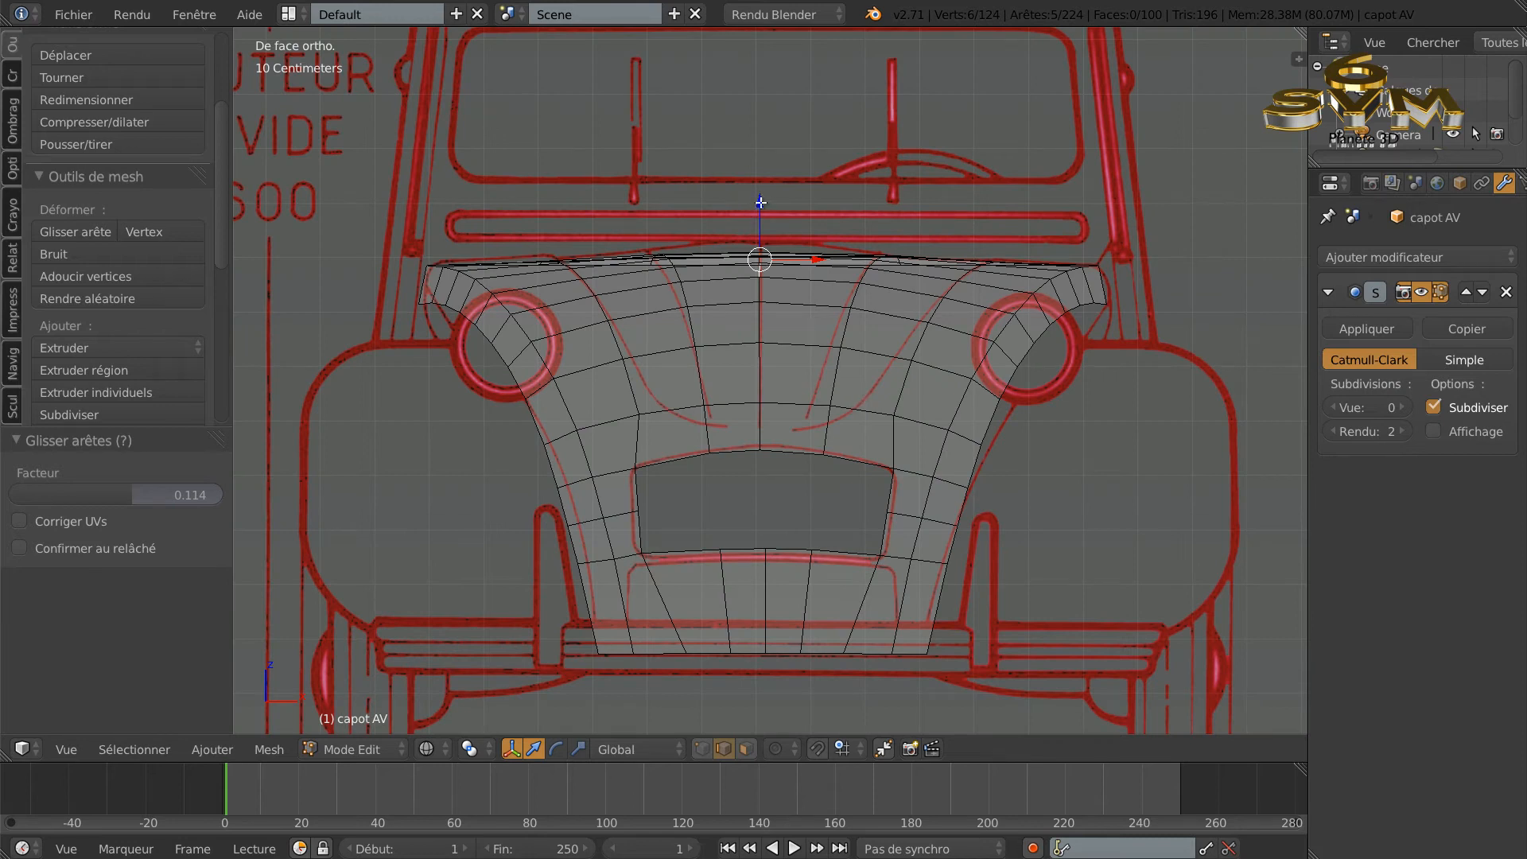
left_click_drag(761, 200, 767, 191)
middle_click_drag(944, 341, 648, 437)
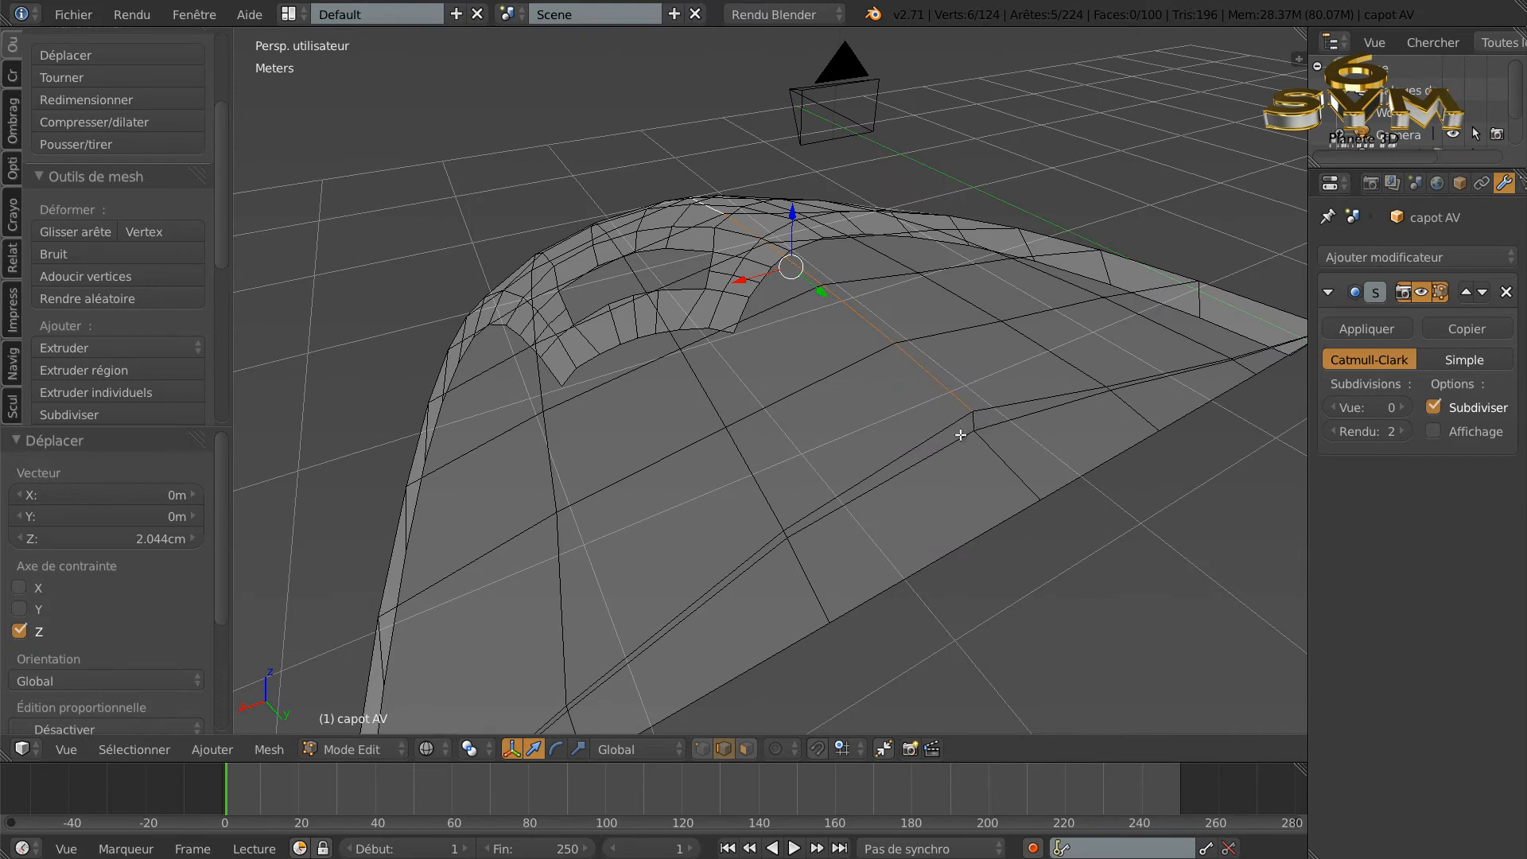
key("ctrl+z")
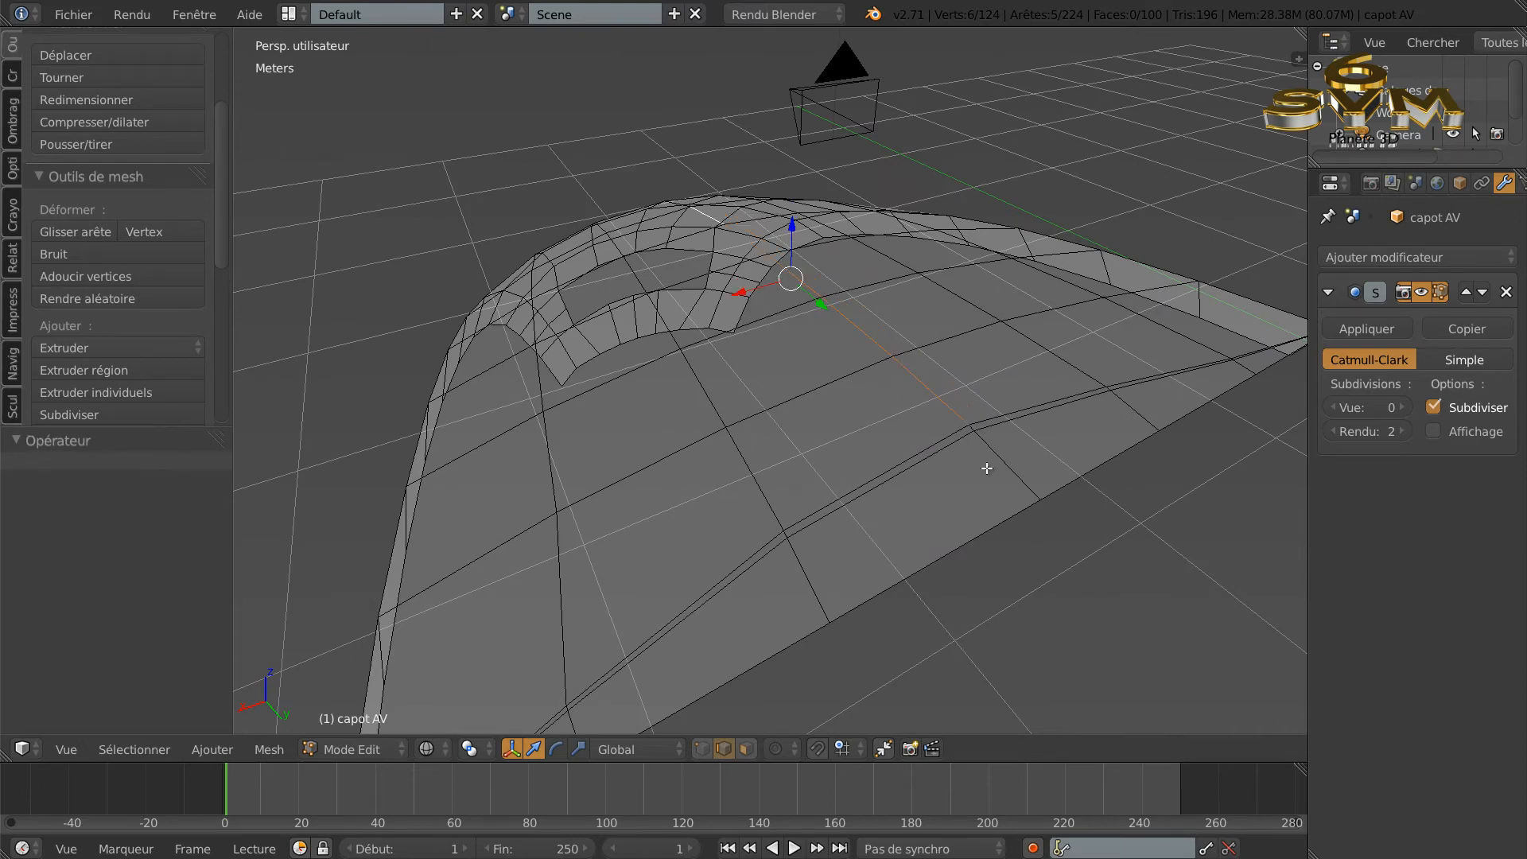
Step: Add the short rear-rim centre edge to the selection and raise all selected edges about 1.9 cm along Z in front view
right_click(972, 428, "shift")
middle_click_drag(754, 477, 1013, 474)
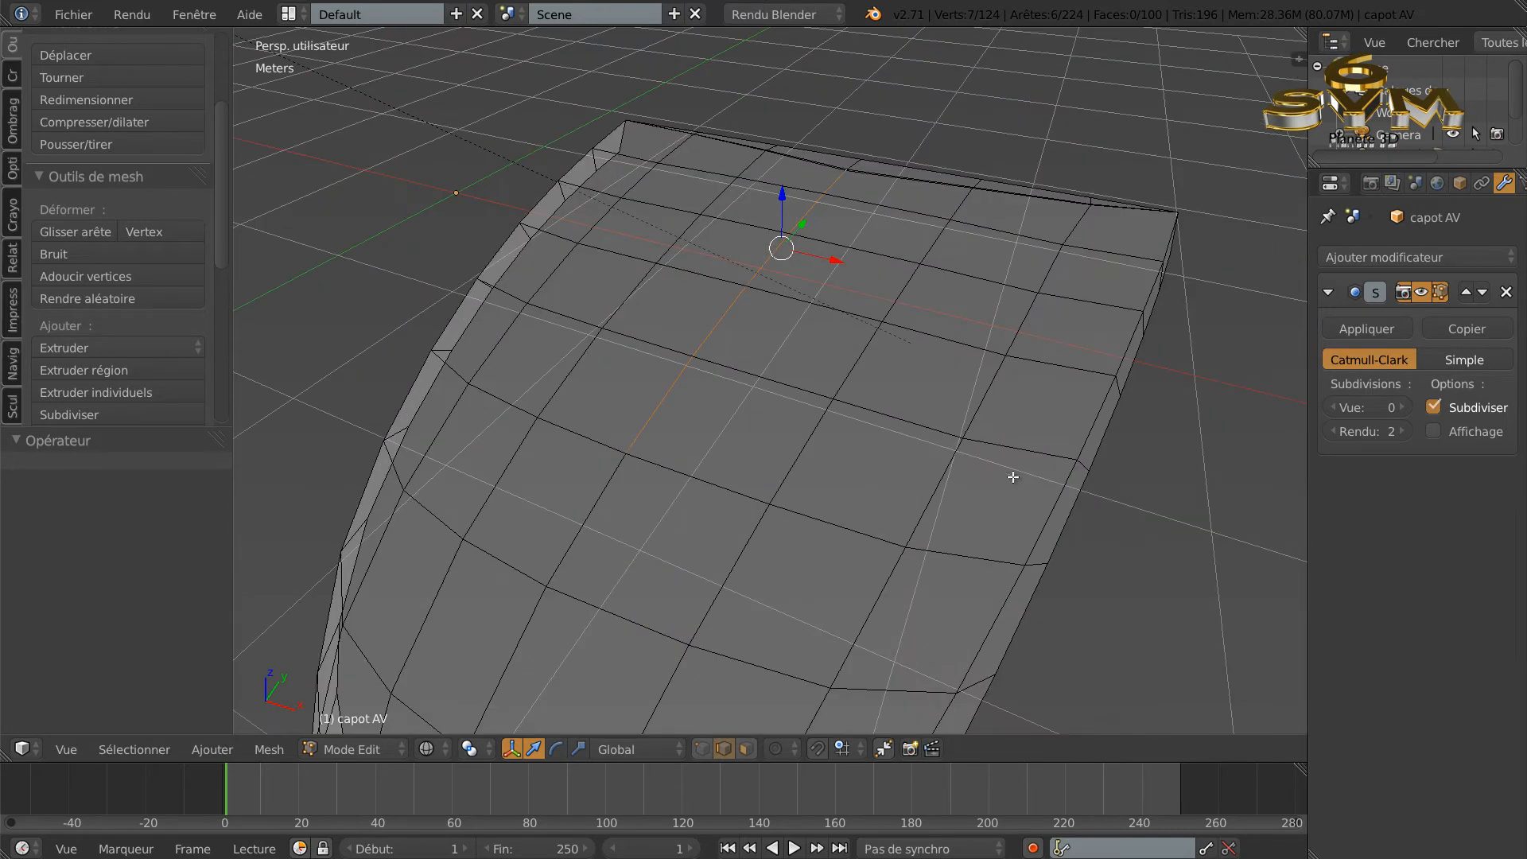
key("KP_1")
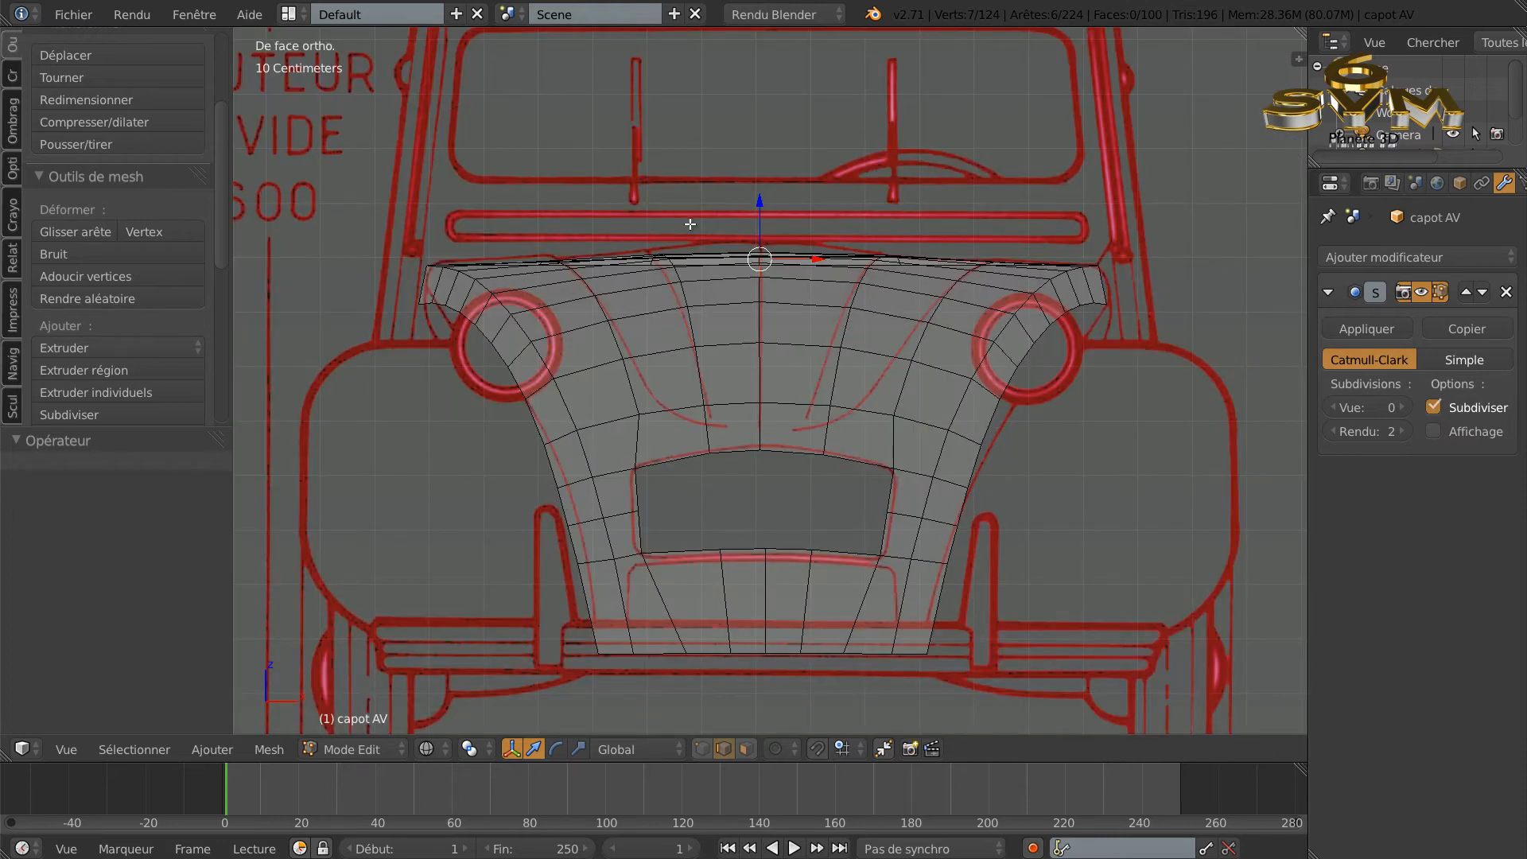
left_click_drag(761, 202, 760, 198)
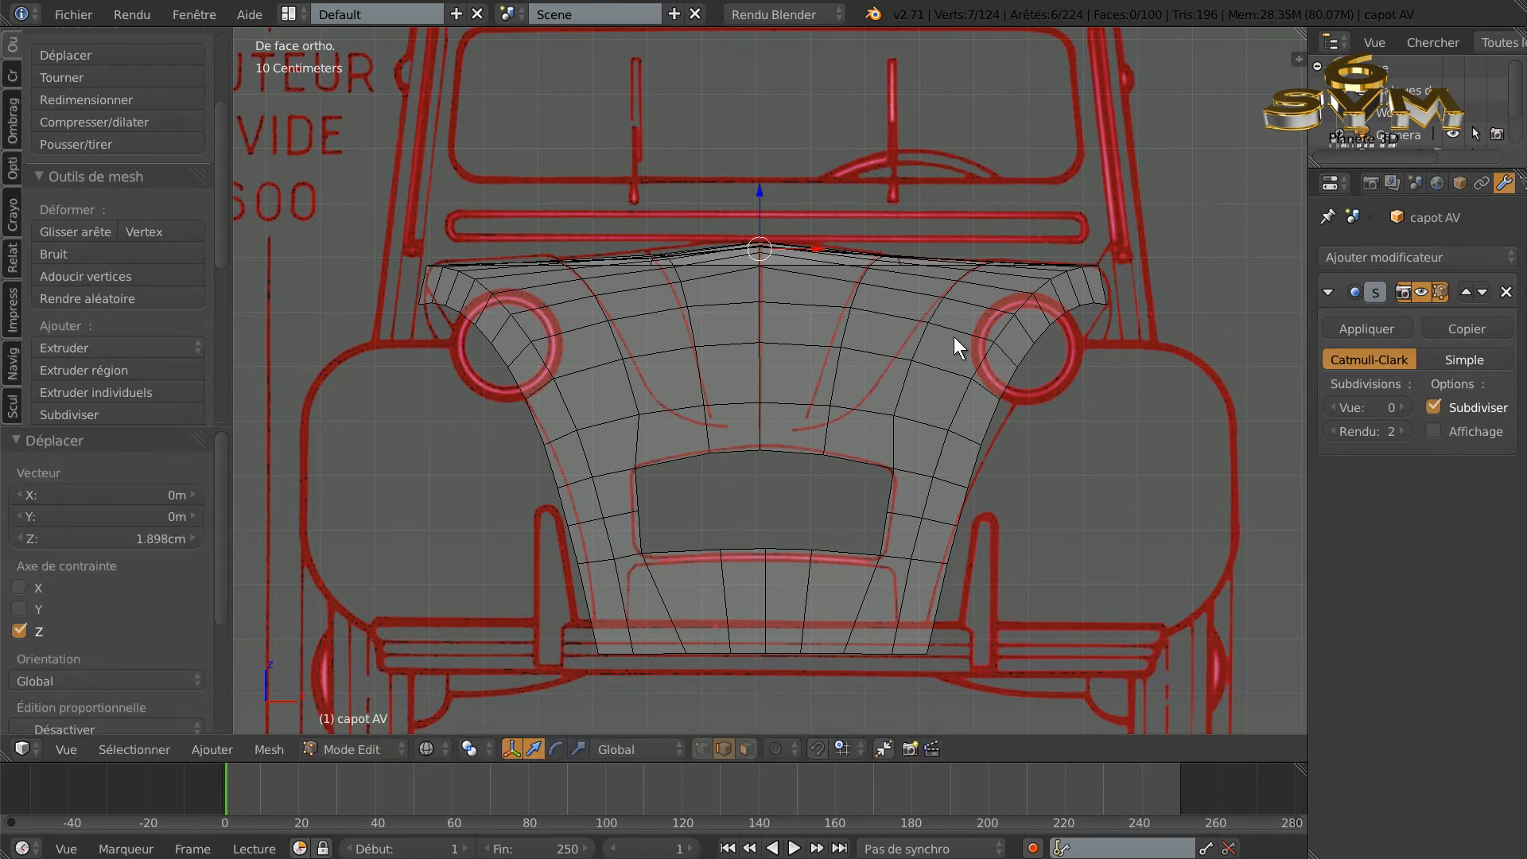
Step: Switch the hood to solid shading and examine the raised centre ridge in Object Mode
key("Tab")
middle_click_drag(944, 368, 812, 421)
key("Tab")
key("z")
mouse_move(920, 416)
middle_mouse_down()
mouse_move(756, 647)
mouse_move(709, 443)
mouse_move(668, 413)
mouse_move(1031, 445)
mouse_move(1005, 450)
middle_mouse_up()
middle_click_drag(916, 546, 898, 487)
key("Tab")
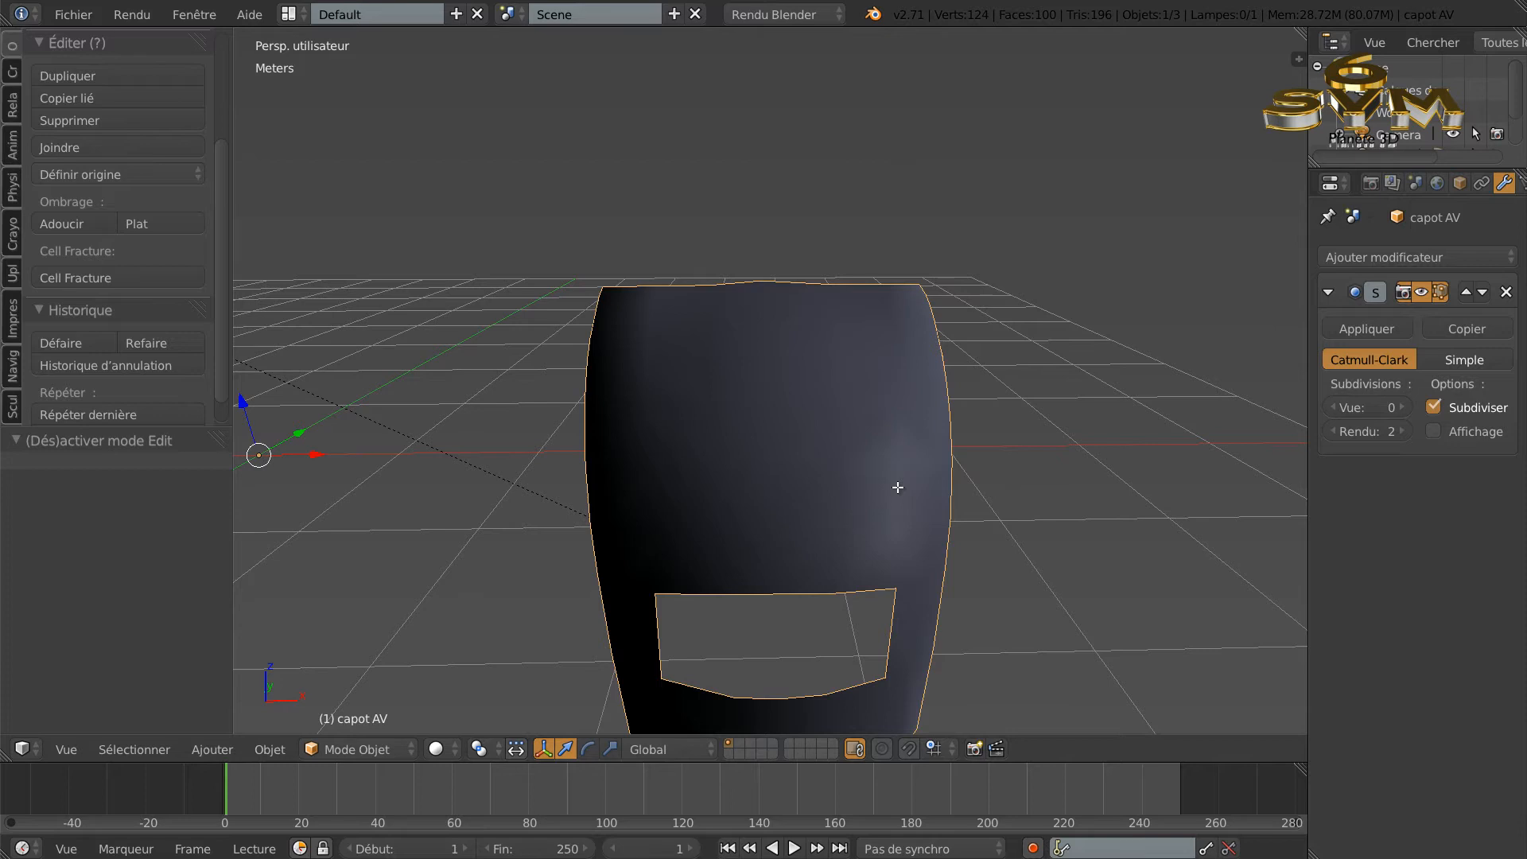
Step: Set the subdivision modifier's viewport level to 2 and check the smoothed hood in Object Mode
key("Tab")
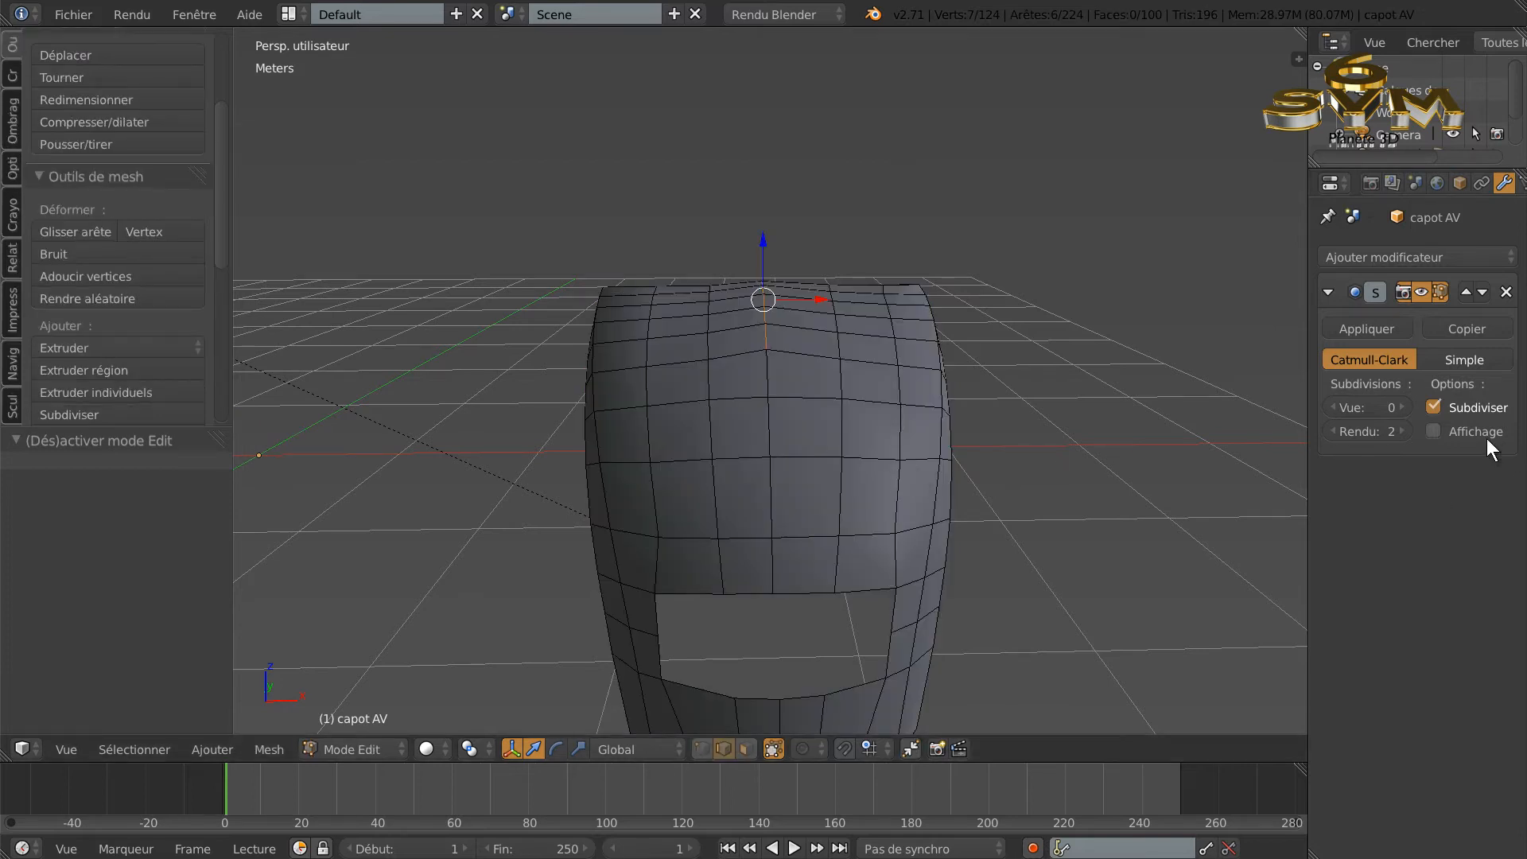
left_click(1403, 408)
left_click(1403, 407)
key("Tab")
middle_click_drag(1014, 493, 619, 316)
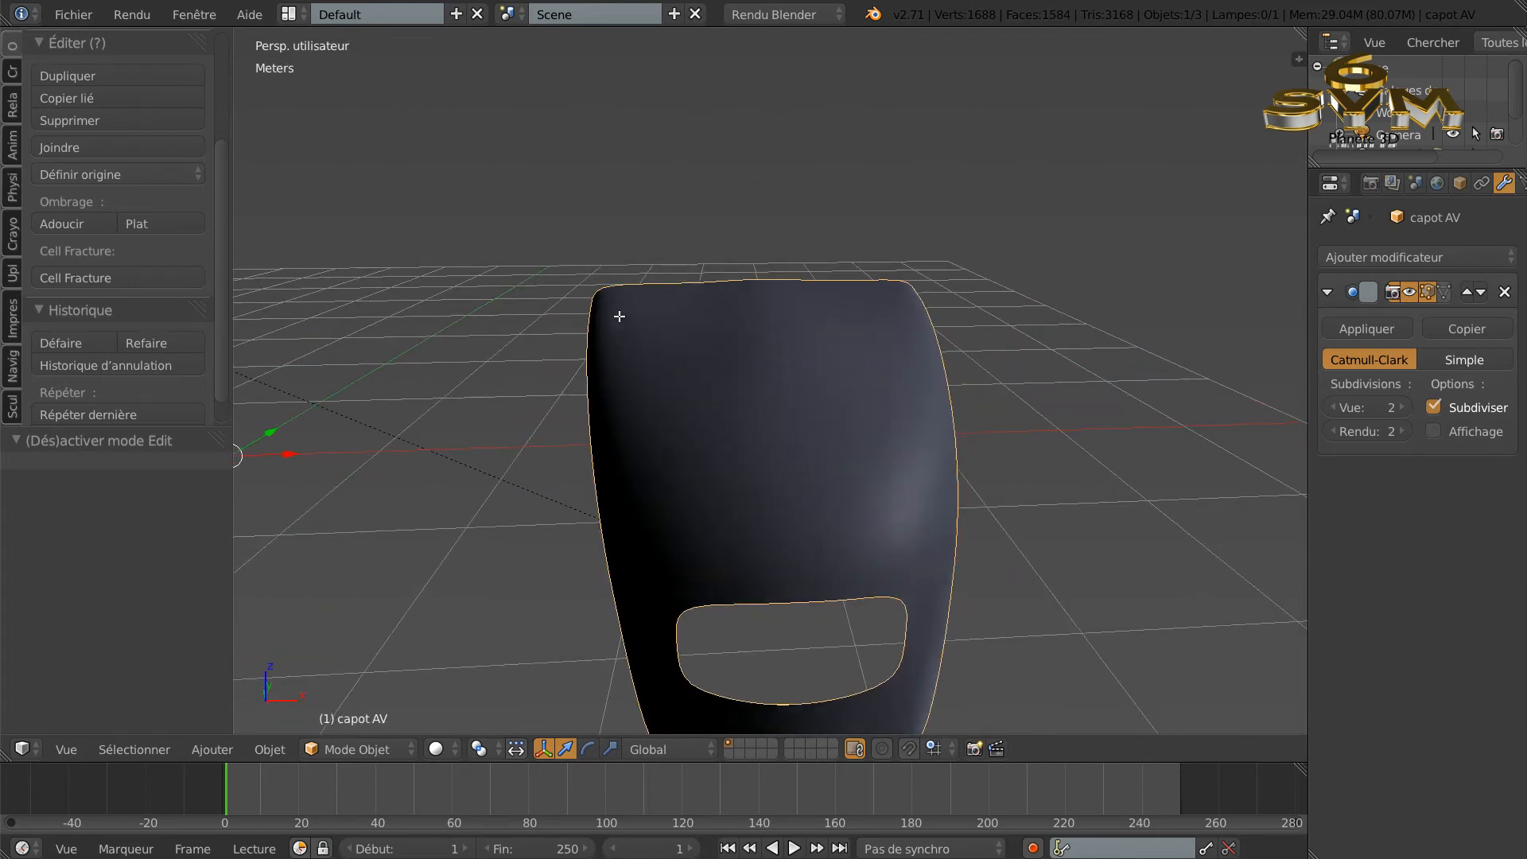
Step: In vertex selection mode, raise the centre-line vertex just ahead of the raised ridge slightly along Z and check the smoothed result
key("Tab")
middle_click_drag(768, 517, 854, 484)
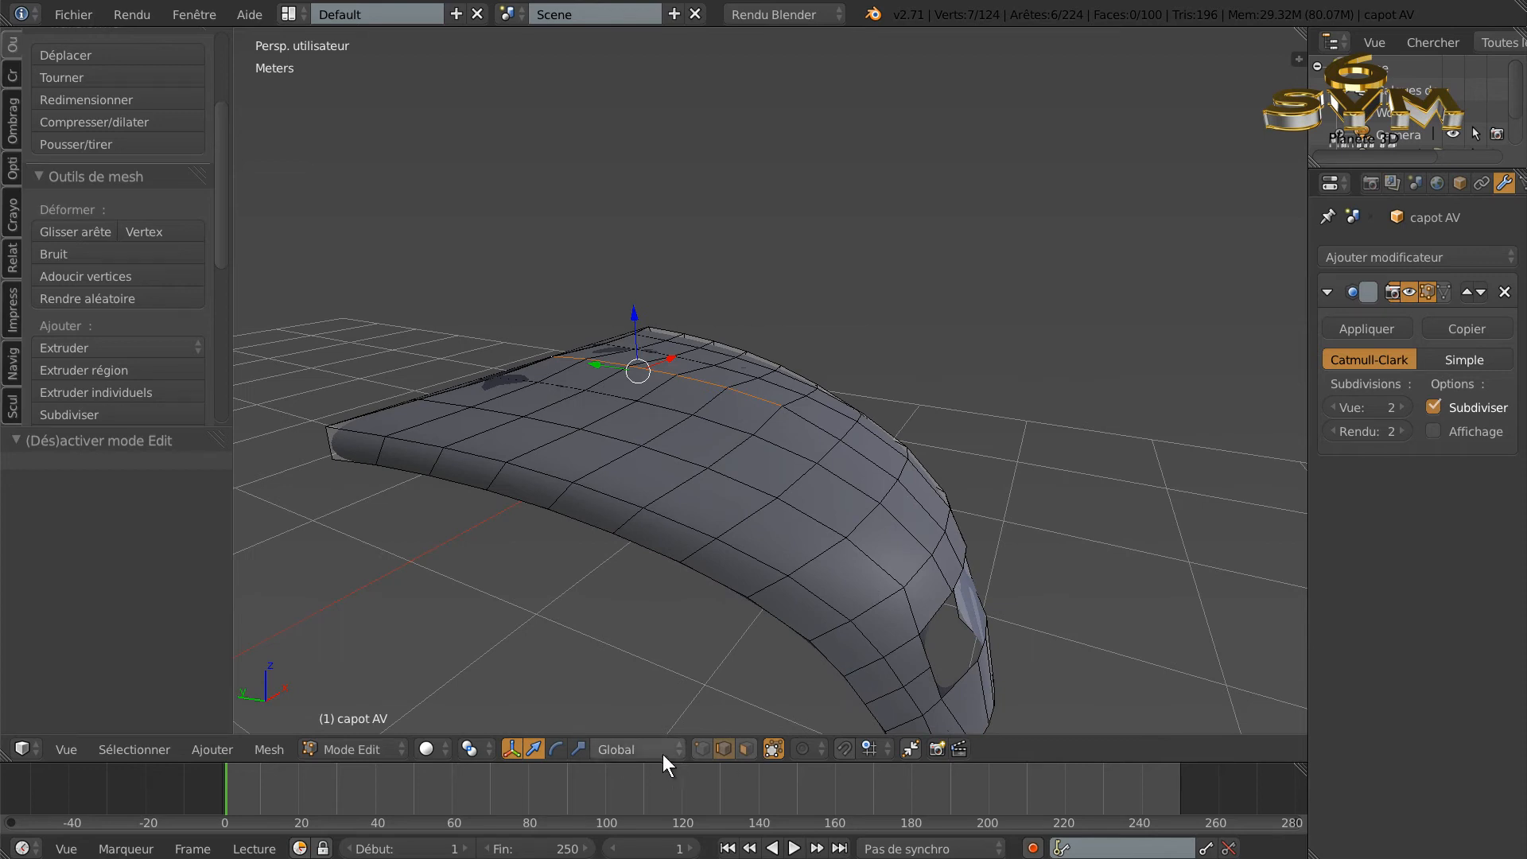
left_click(701, 749)
right_click(842, 442)
middle_click_drag(873, 442, 935, 403)
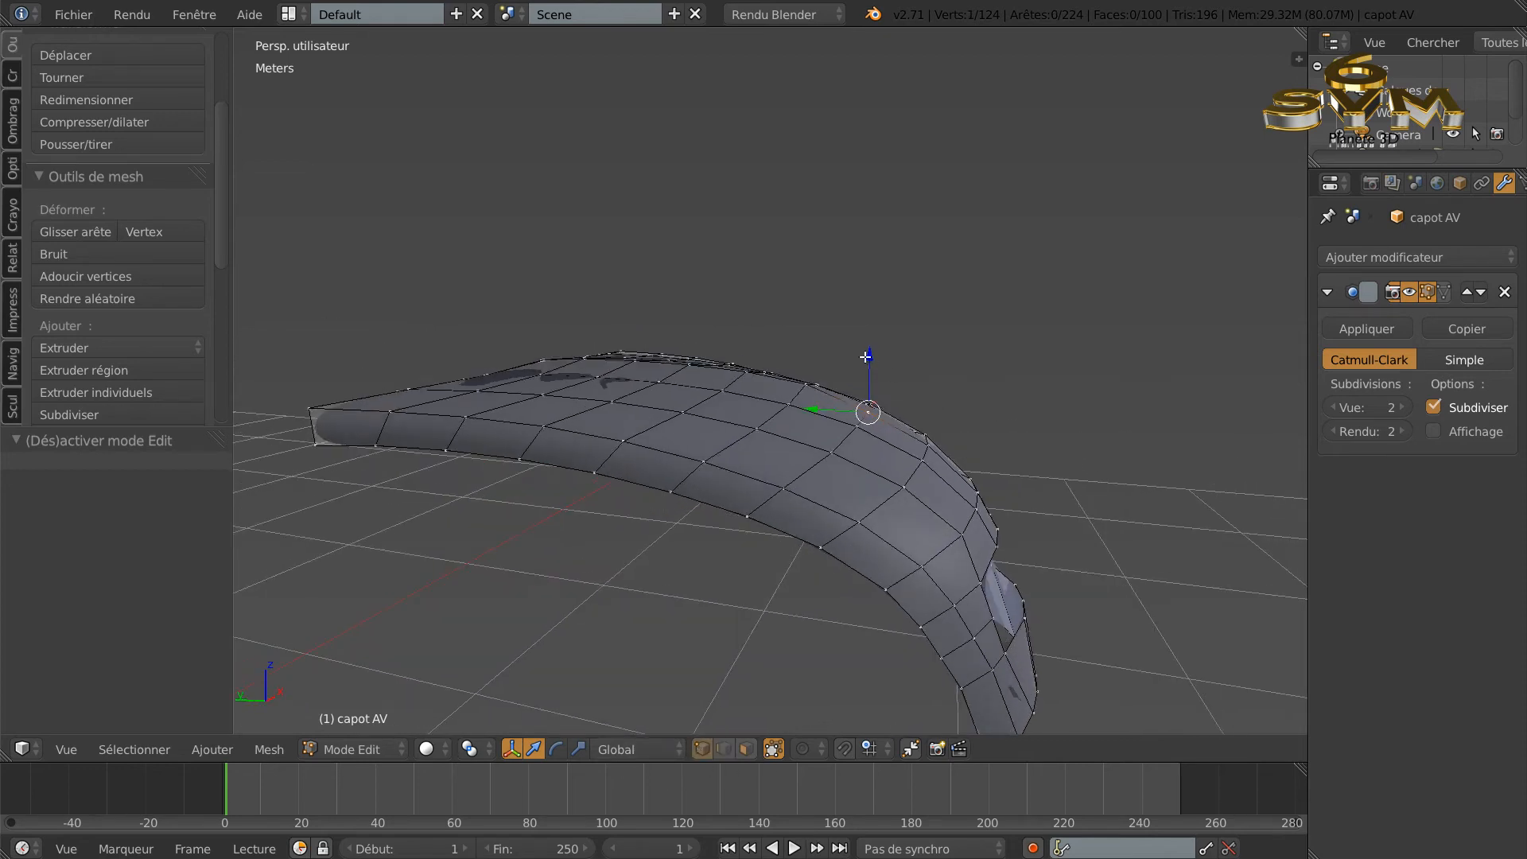
left_click_drag(869, 357, 872, 354)
middle_click_drag(871, 354, 855, 412)
key("Tab")
mouse_move(845, 467)
middle_mouse_down()
mouse_move(896, 480)
mouse_move(879, 422)
mouse_move(882, 474)
mouse_move(870, 451)
middle_mouse_up()
Step: Add a single vertical loop cut close to the +X side of the hood's centre line with a slide factor of 0.8
key("Tab")
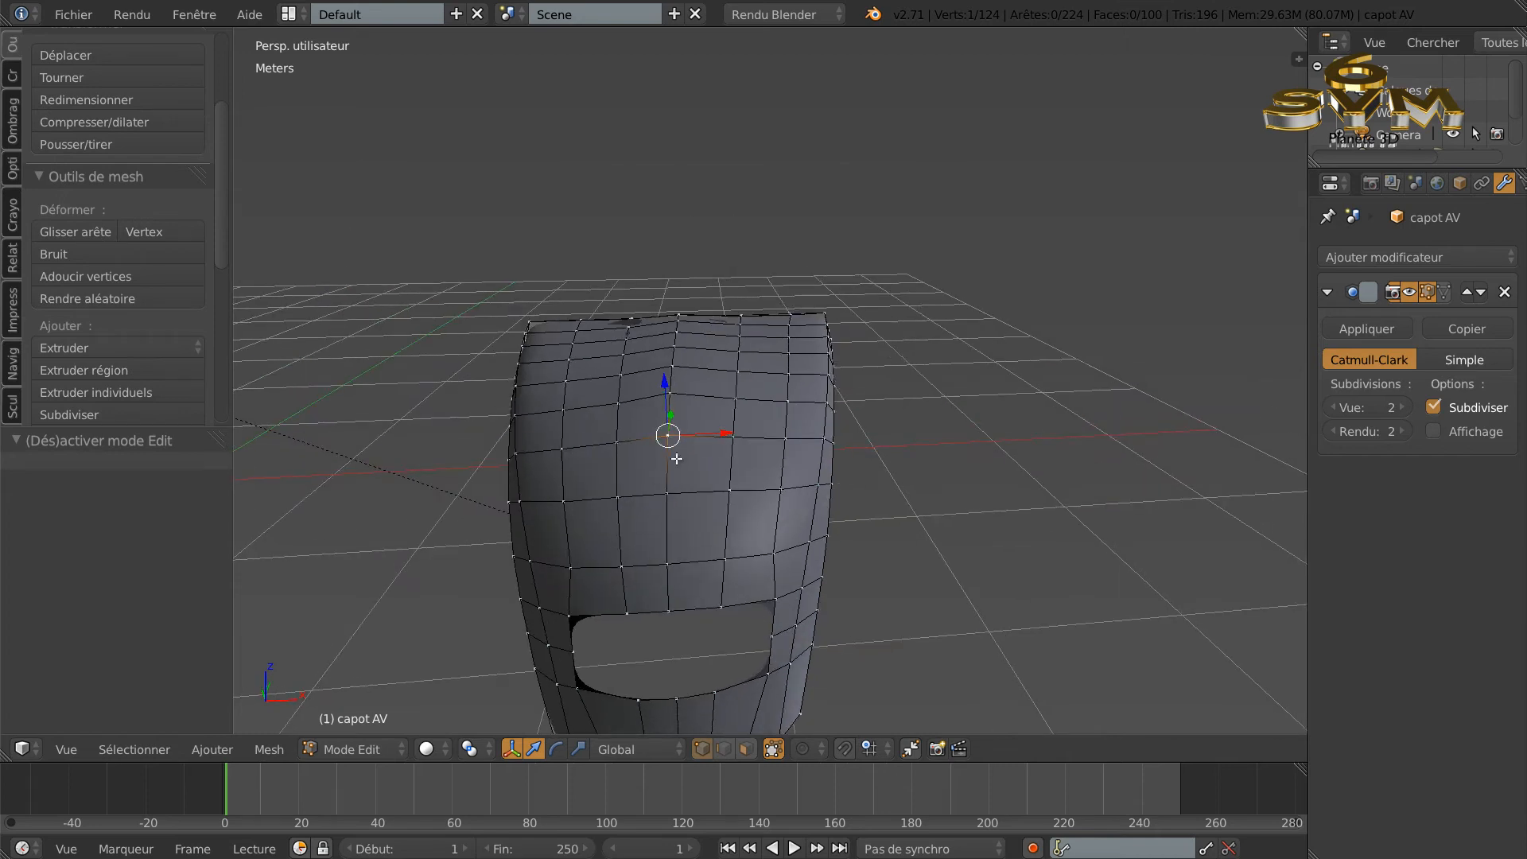
middle_click_drag(746, 465, 710, 476)
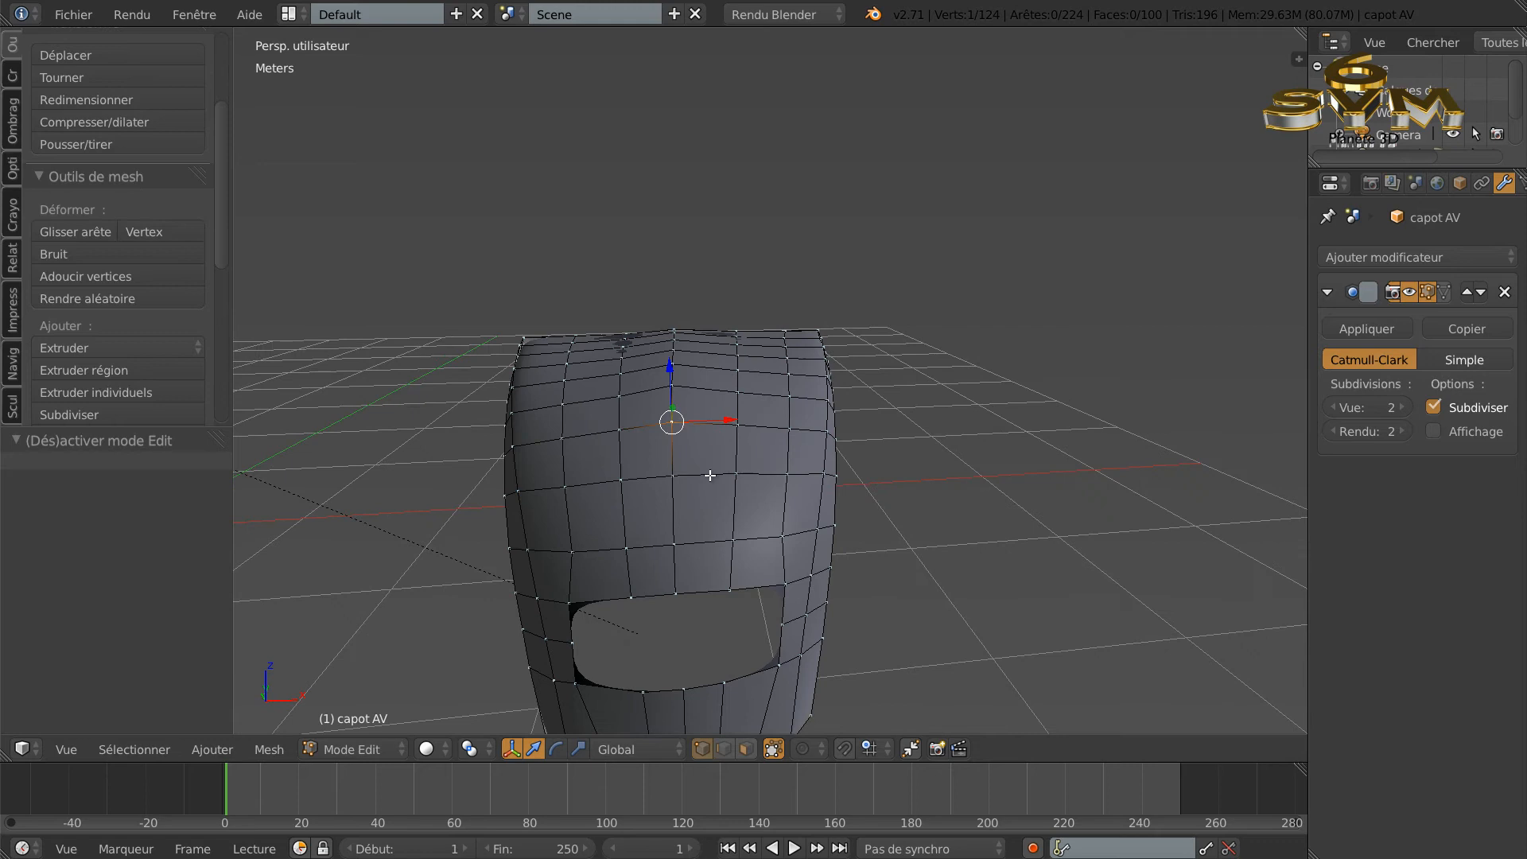
key("ctrl+r")
left_click(689, 523)
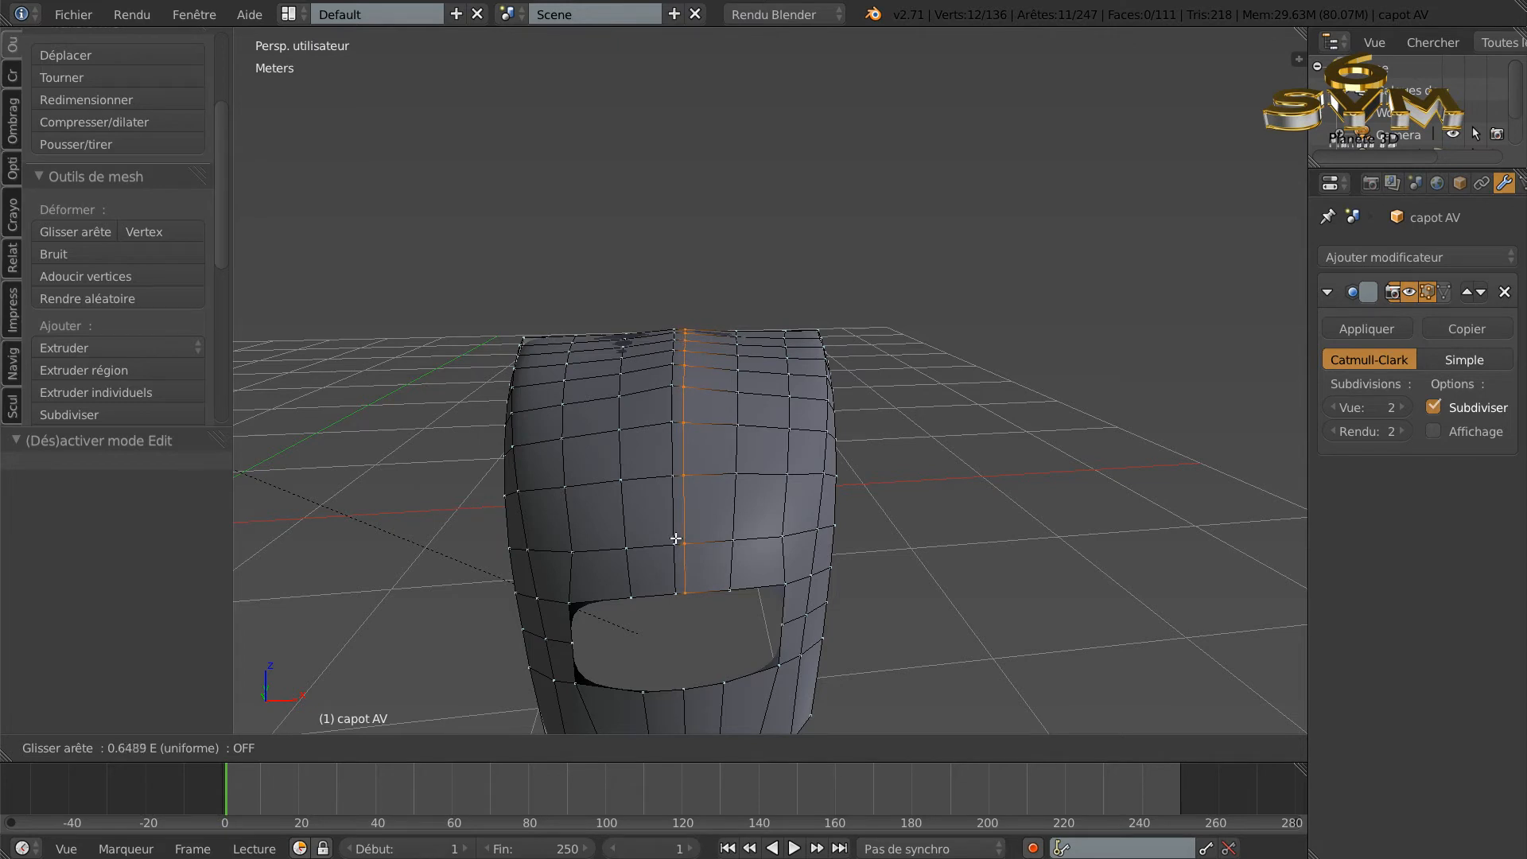
left_click(672, 541)
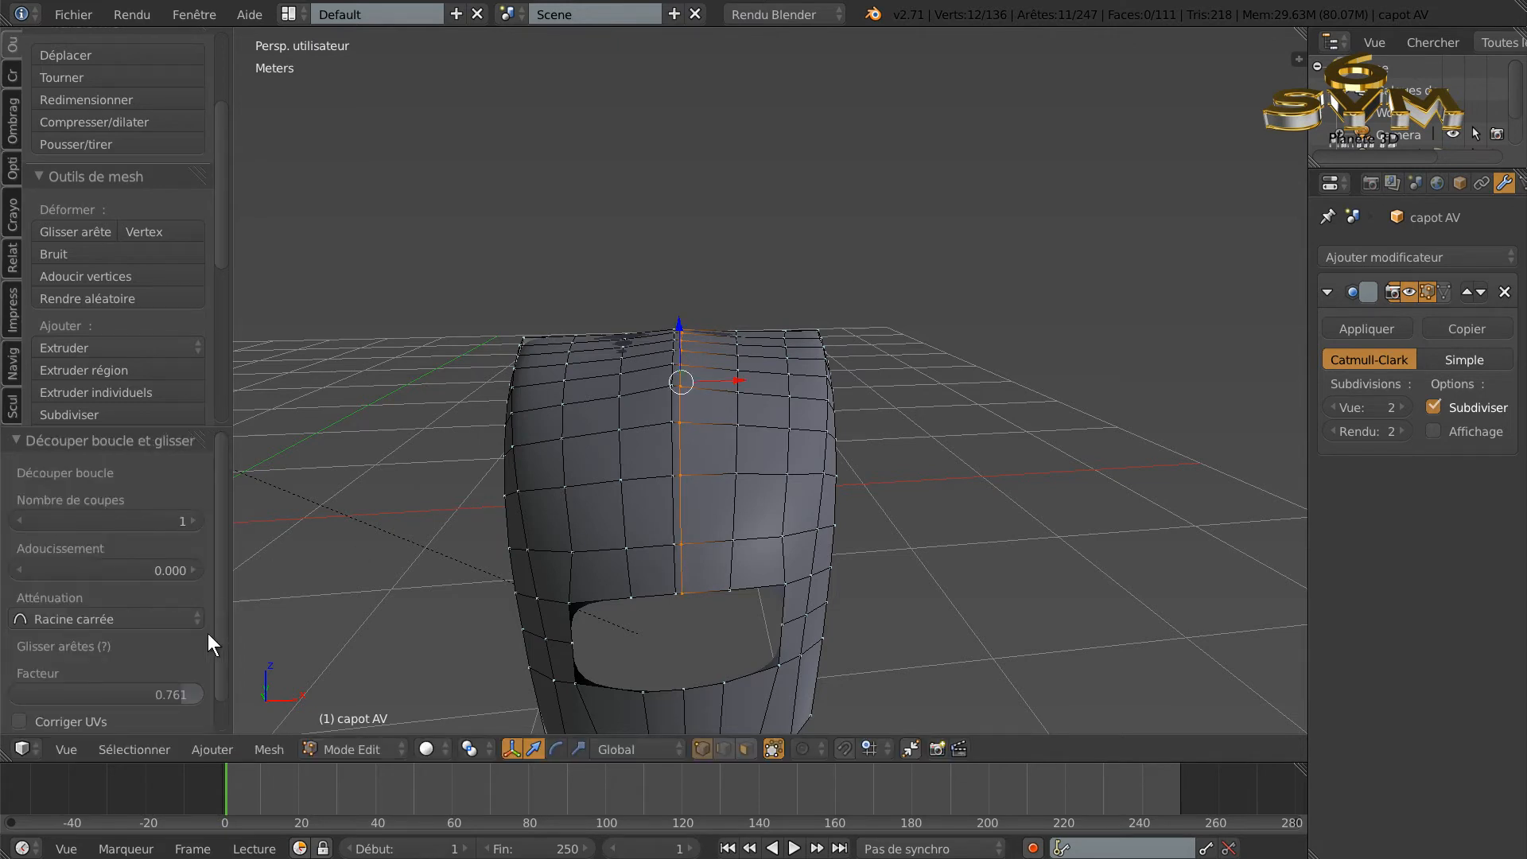
scroll(221, 663, "down", 2)
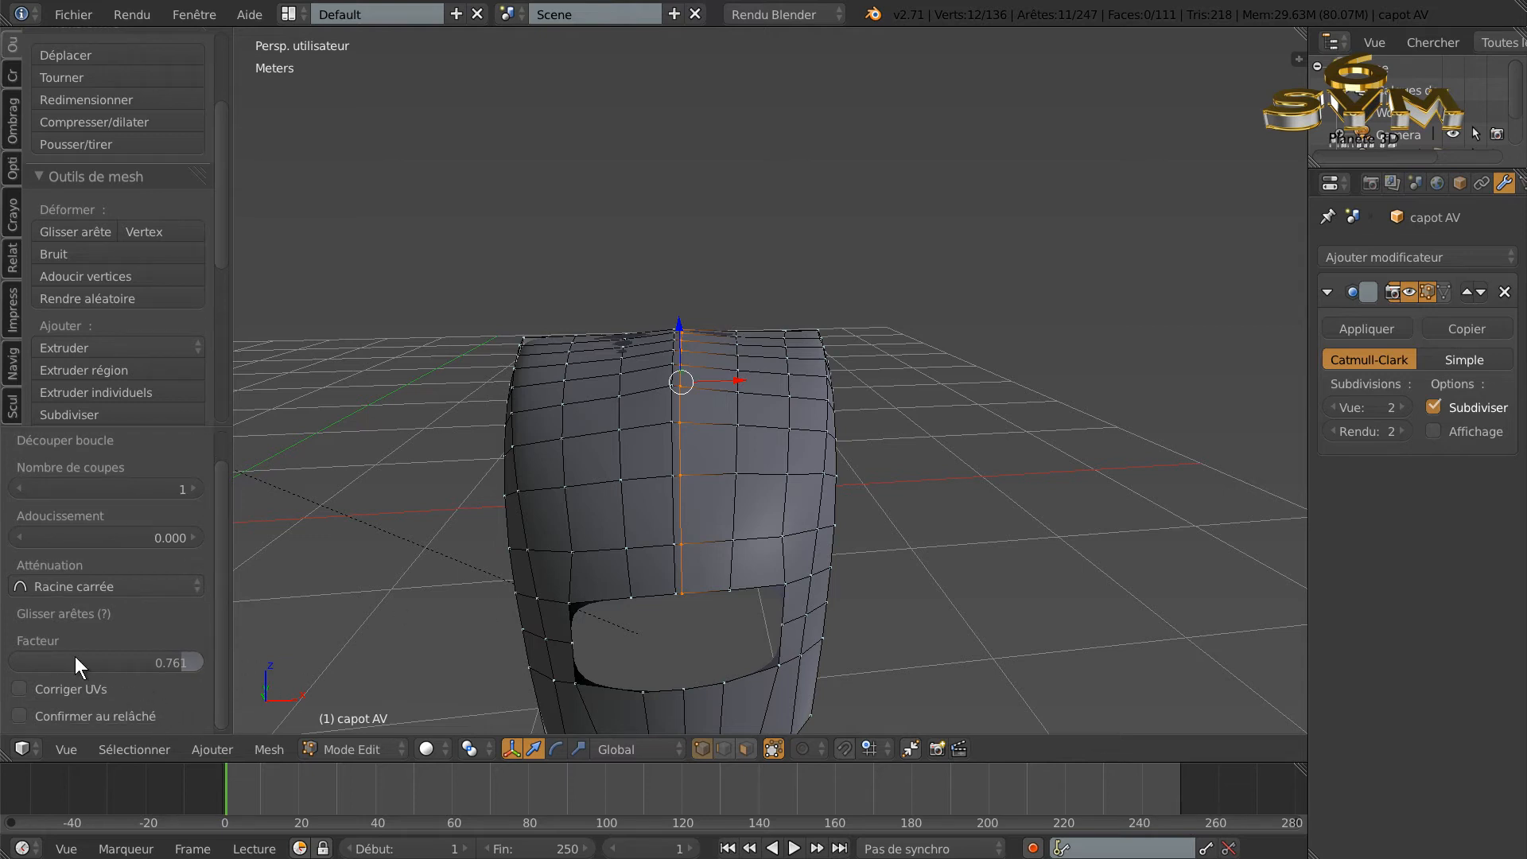
left_click(178, 665)
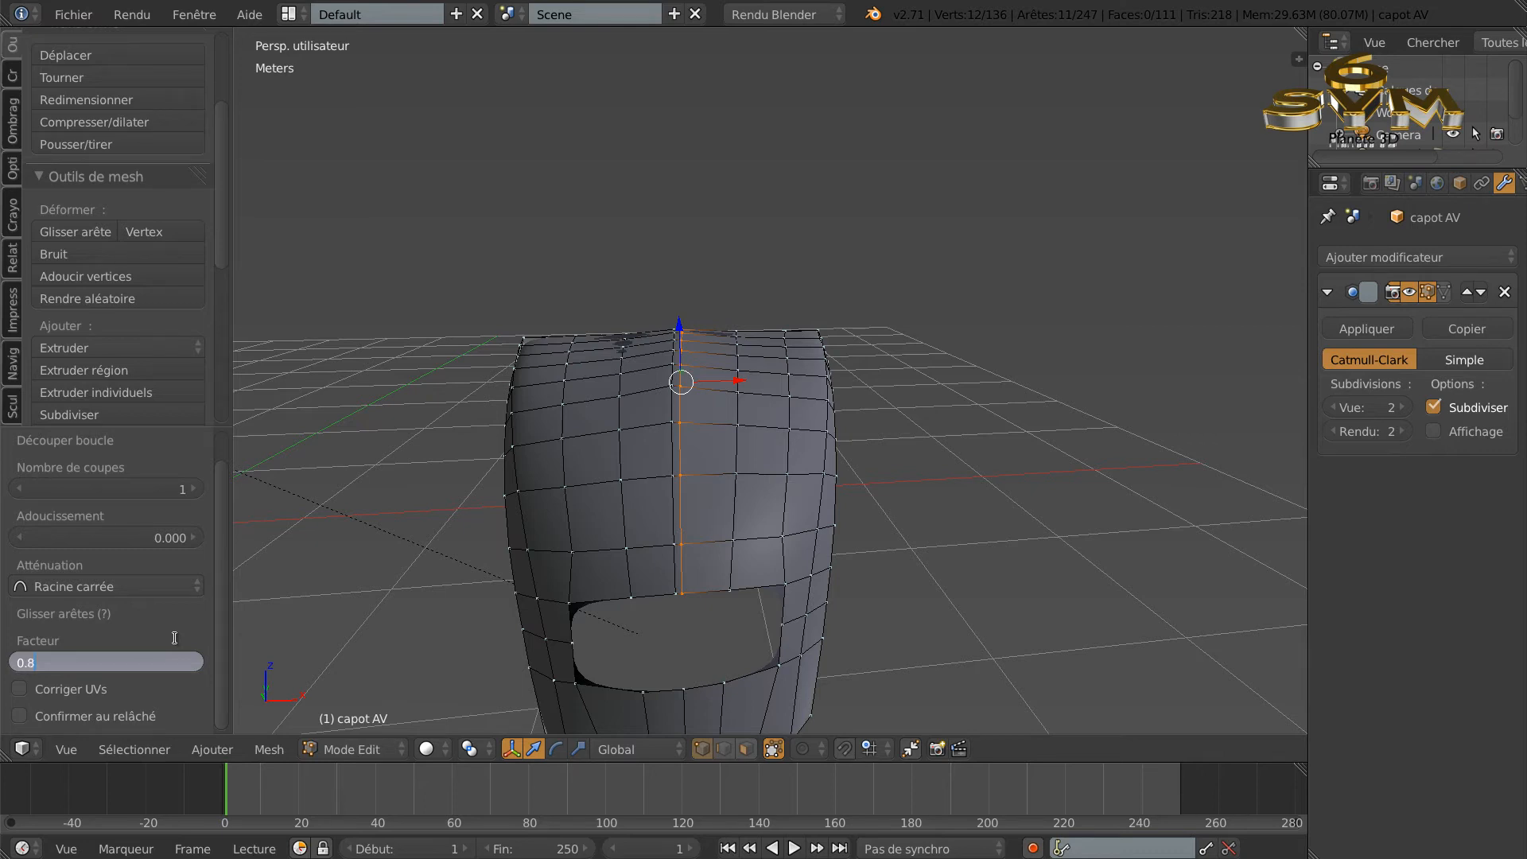
key("Return")
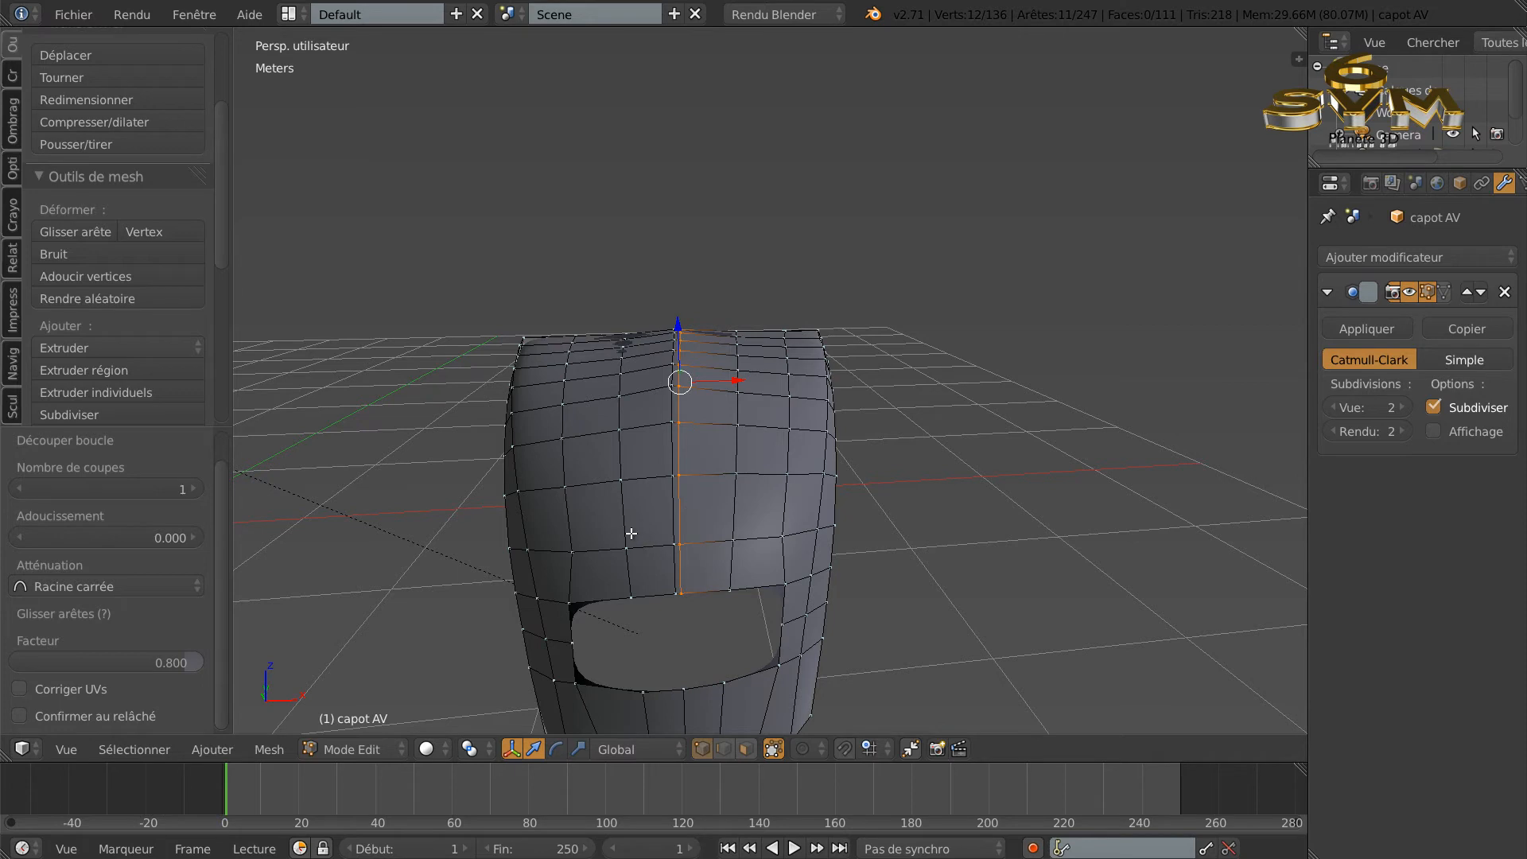
Step: Add a matching vertical loop cut close to the -X side of the centre line with a slide factor of 0.8
key("ctrl+r")
left_click(662, 585)
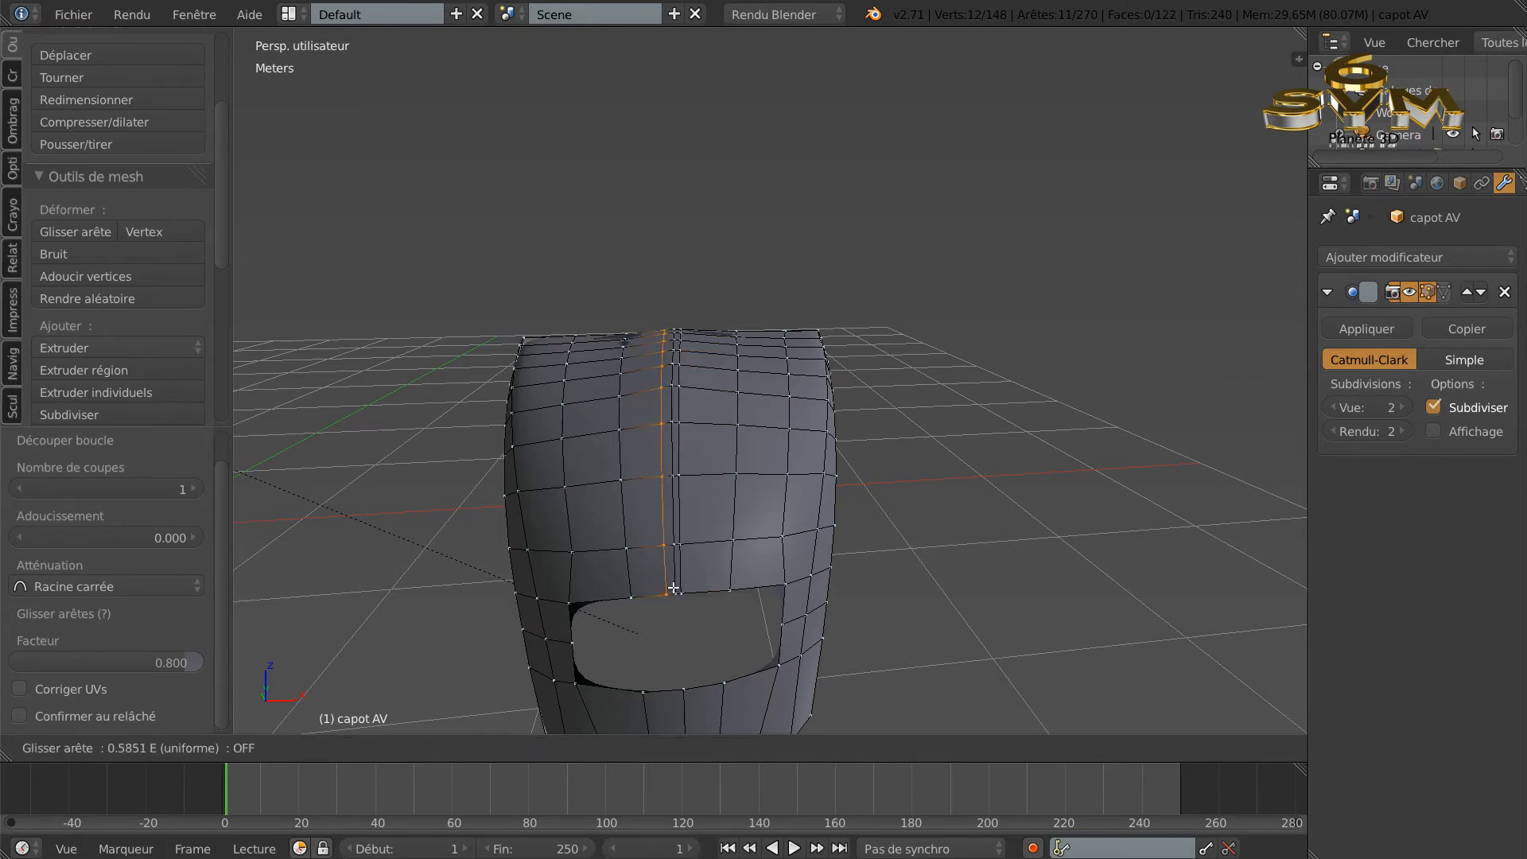
left_click(676, 588)
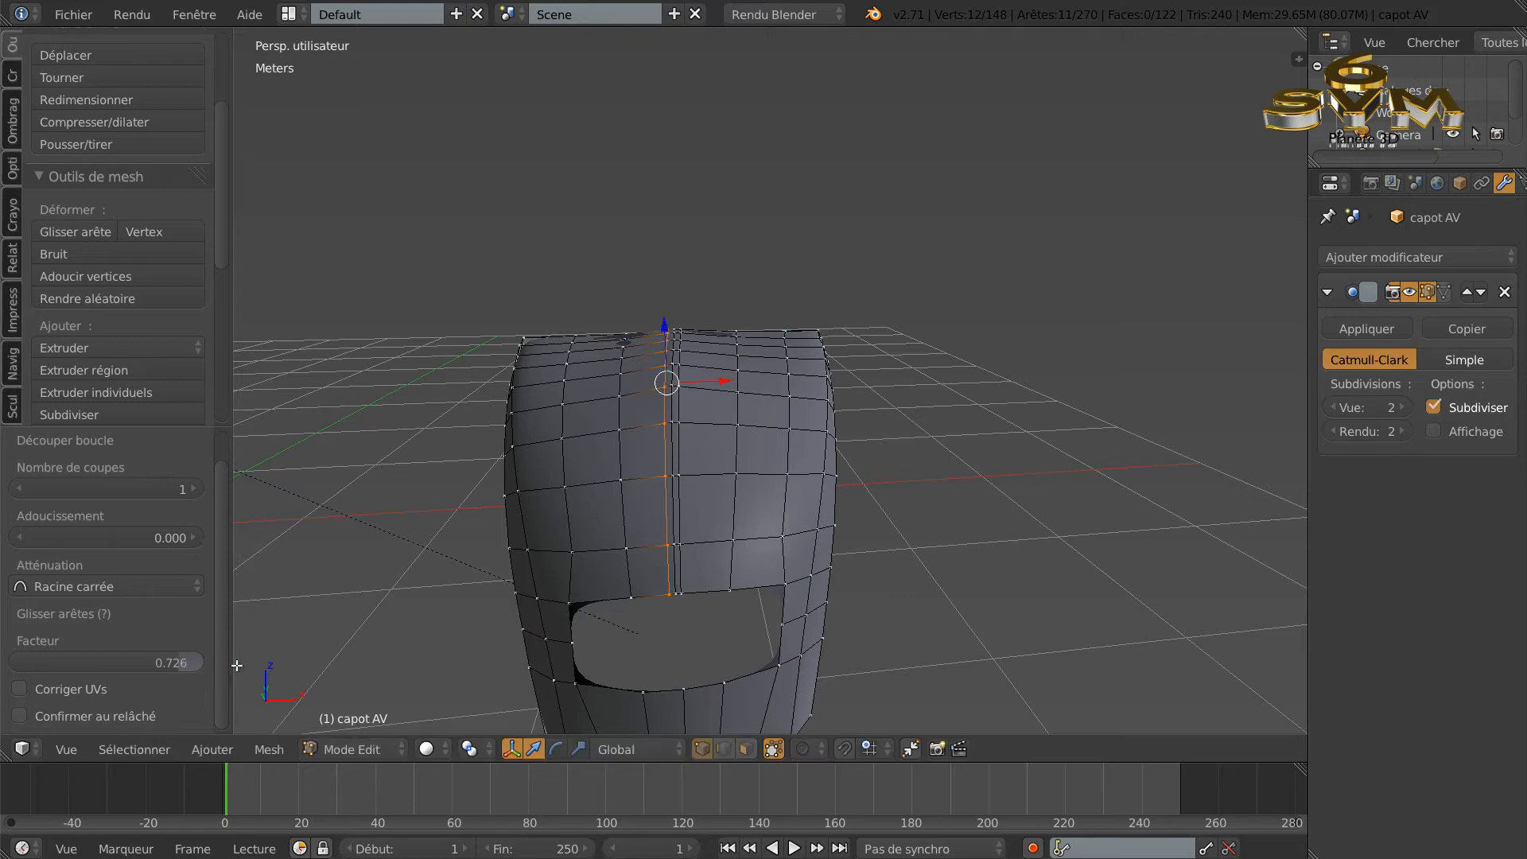
left_click(175, 661)
key("End")
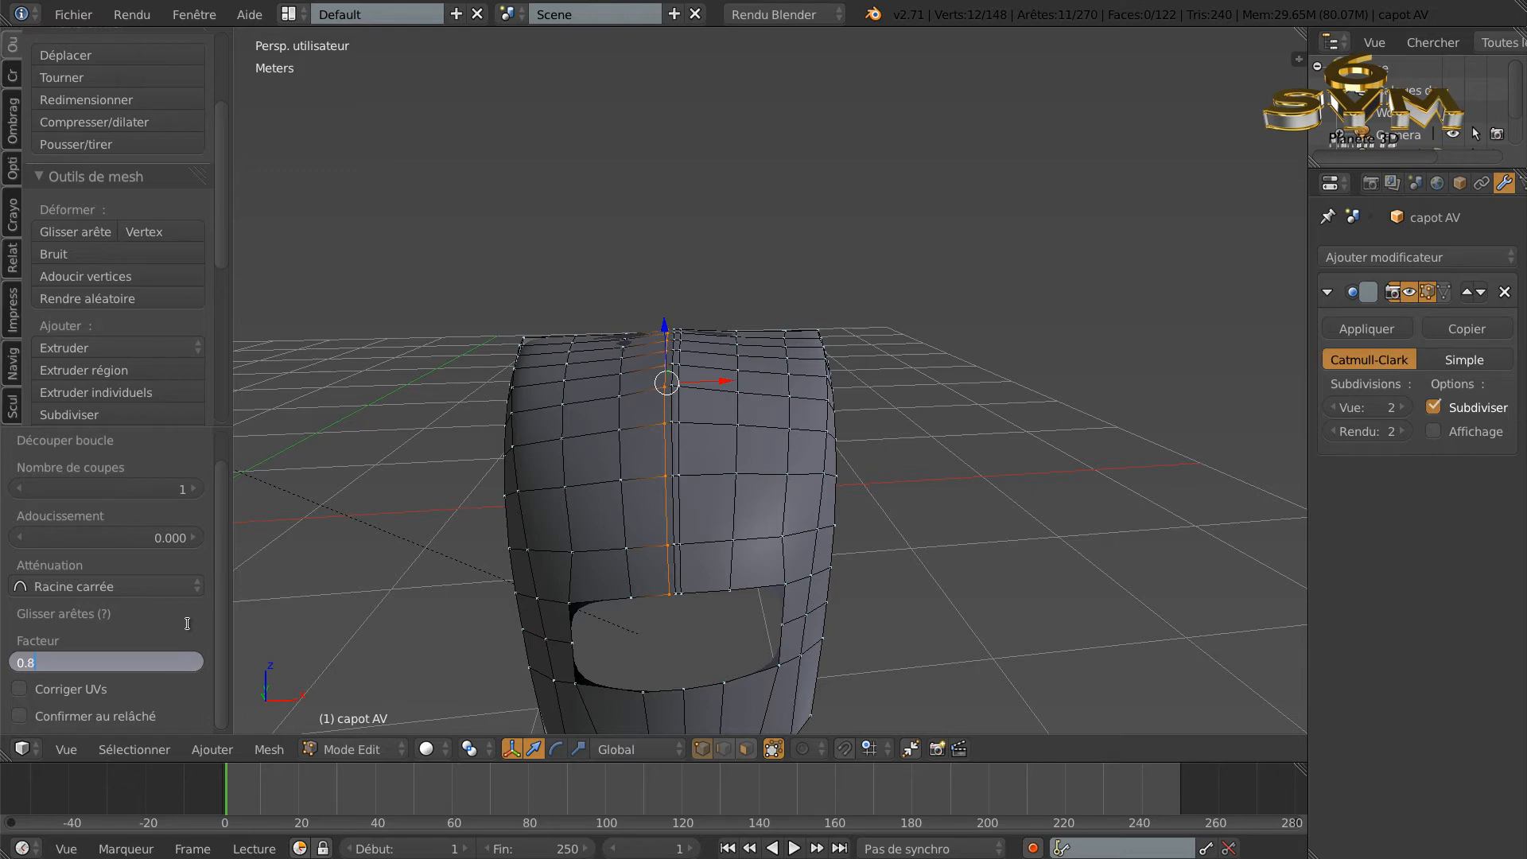
type("8")
key("Return")
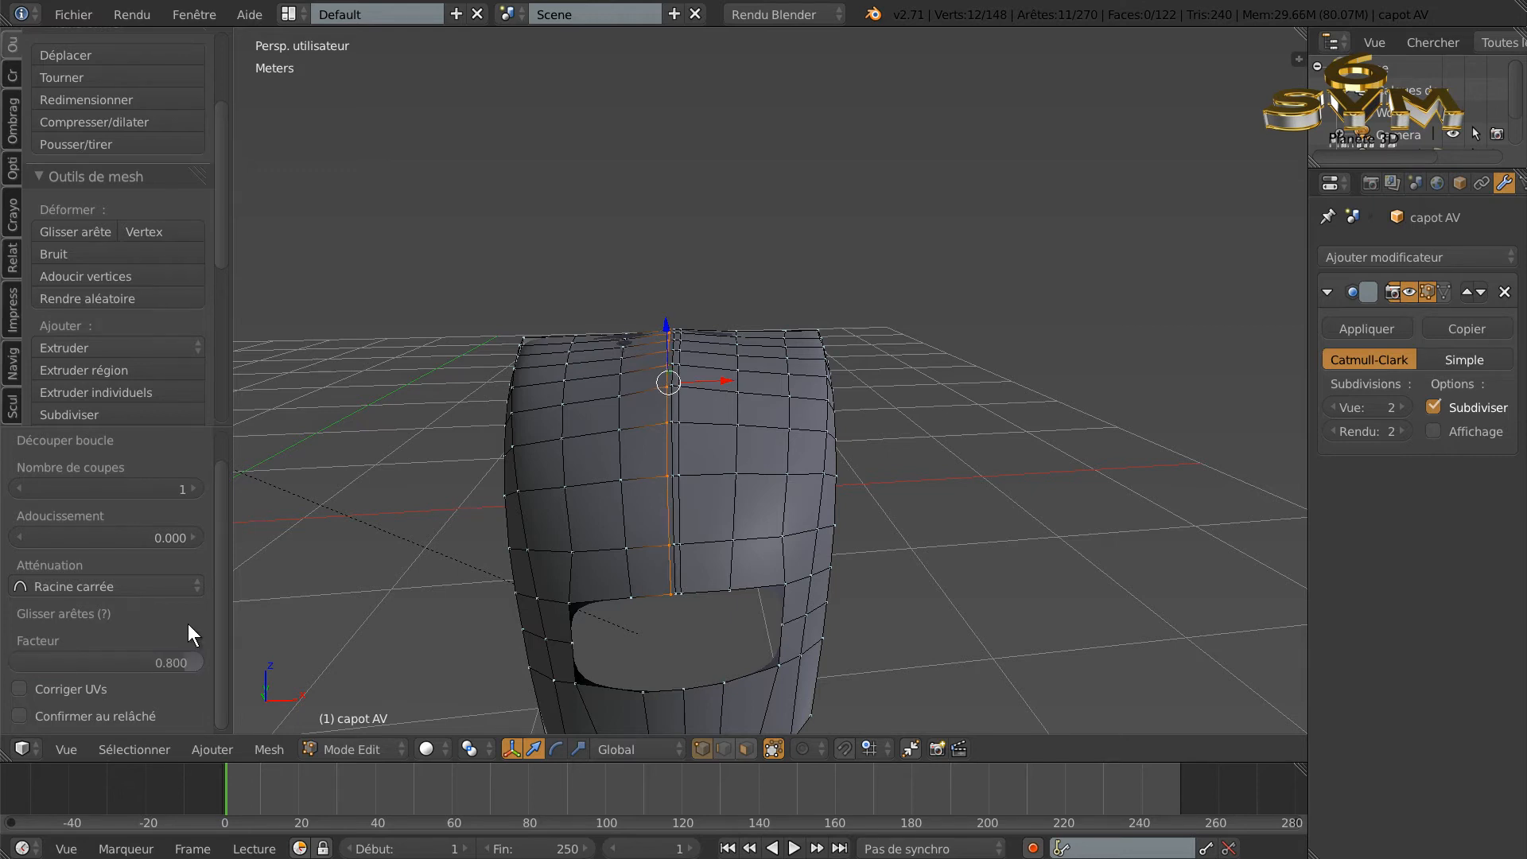
Step: Select the entire hood mesh in Edit Mode
middle_click_drag(849, 466, 907, 508)
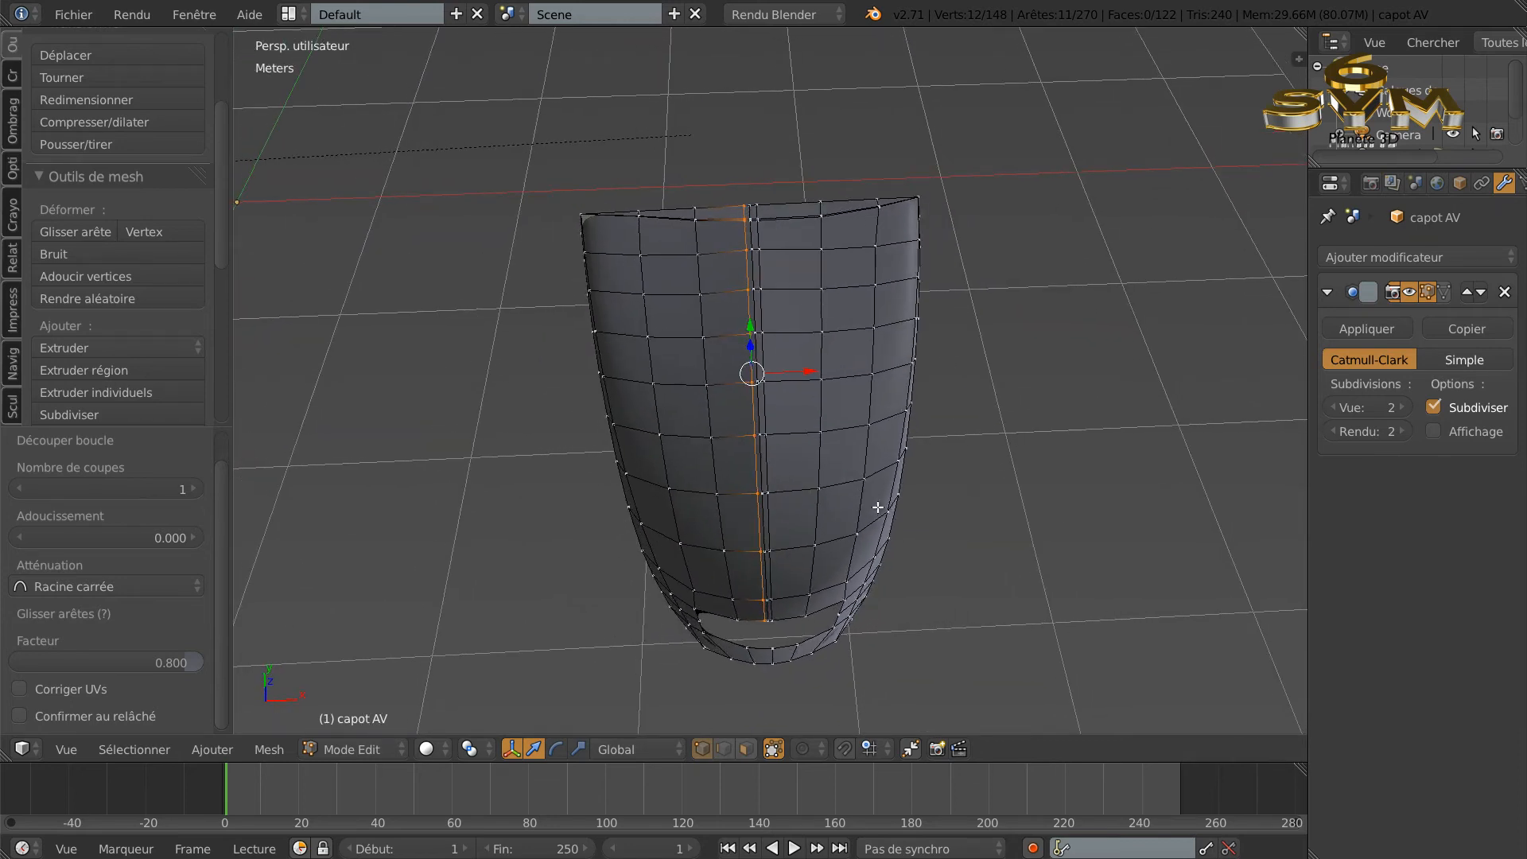
key("a")
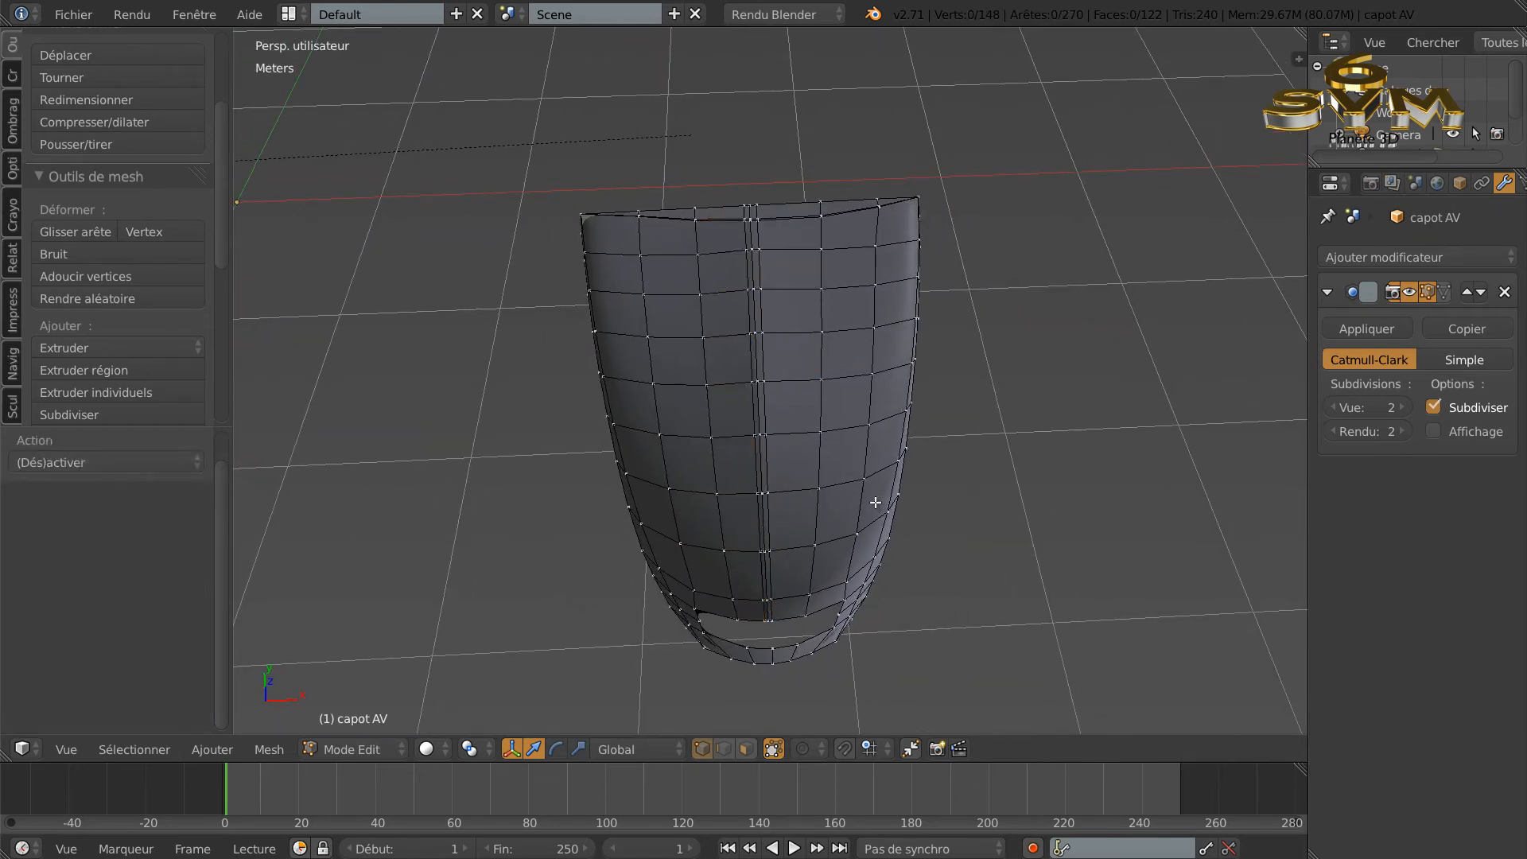
key("a")
middle_click_drag(876, 496, 871, 354)
scroll(815, 502, "up", 2)
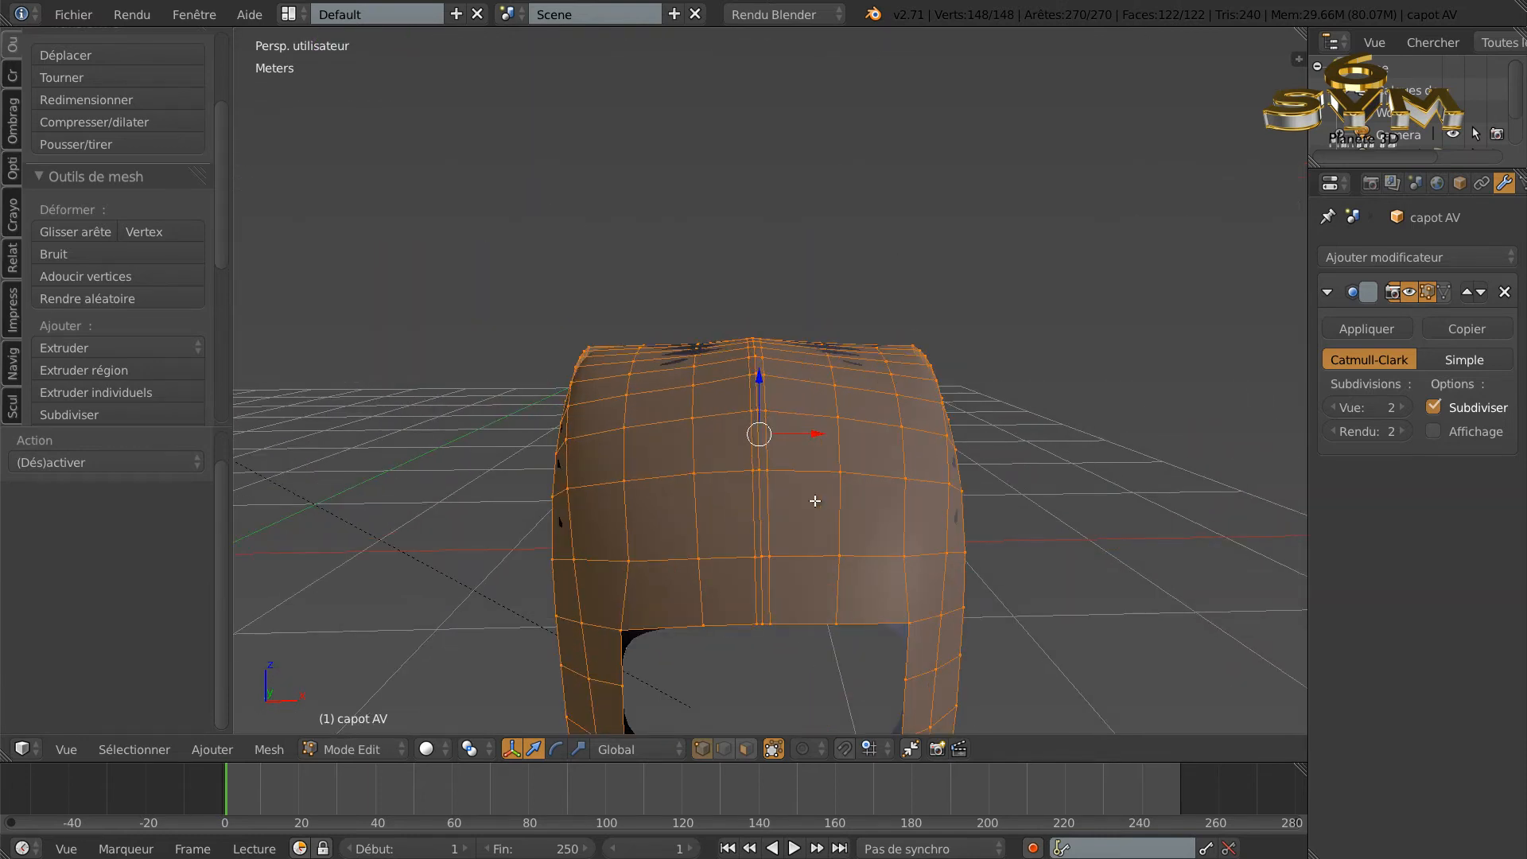
scroll(815, 501, "up", 1)
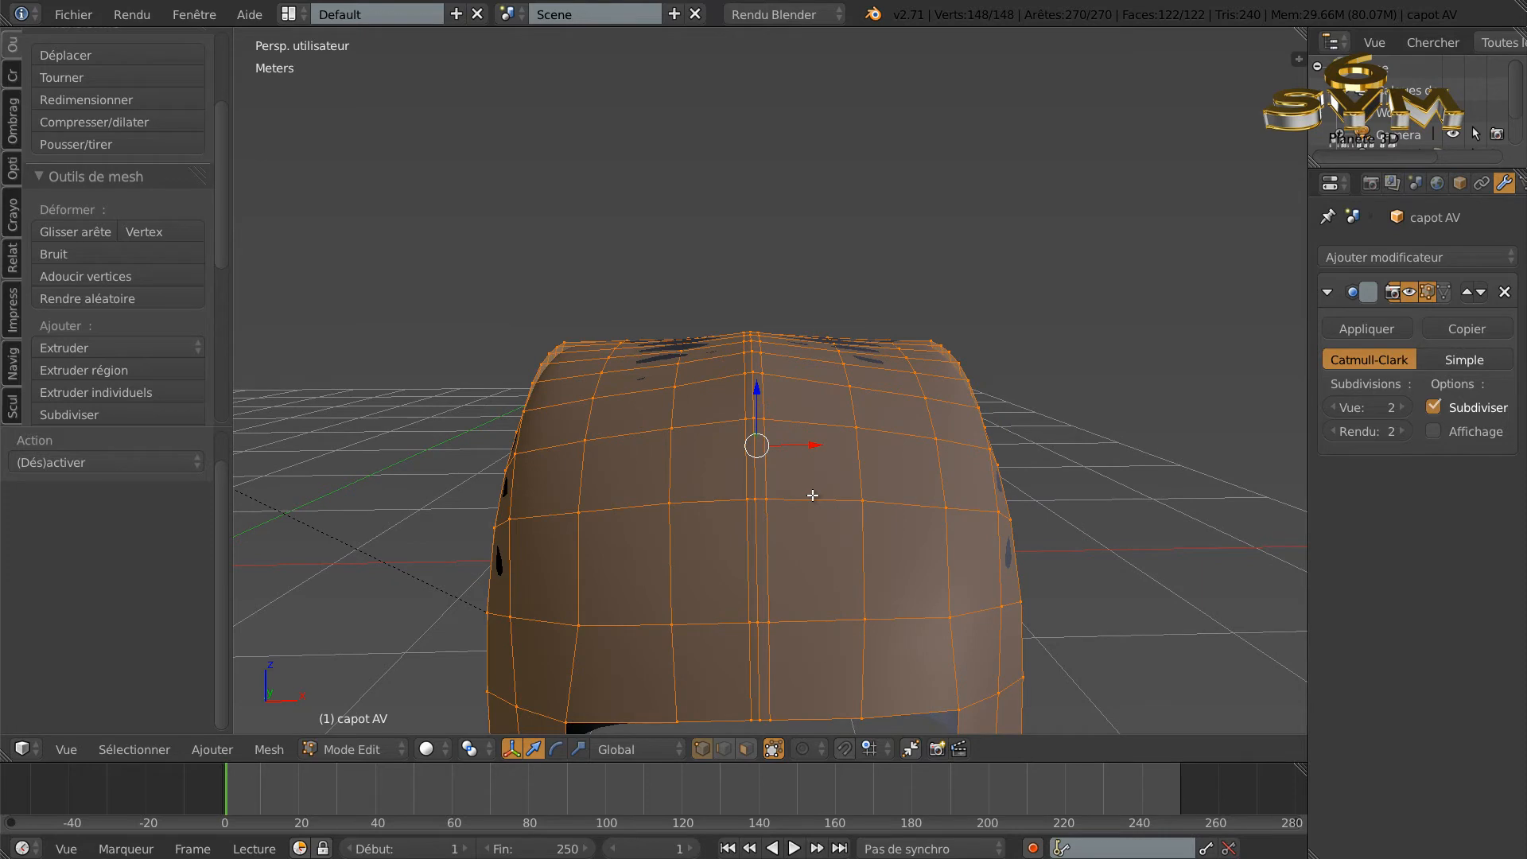
Step: Examine the hood's sharpened centre crease from several angles in Object Mode and Edit Mode
key("Tab")
mouse_move(818, 511)
middle_mouse_down()
mouse_move(808, 623)
mouse_move(882, 565)
mouse_move(811, 592)
mouse_move(823, 487)
mouse_move(840, 469)
mouse_move(818, 473)
mouse_move(899, 551)
middle_mouse_up()
key("Tab")
key("Tab")
scroll(821, 575, "down", 4)
middle_click_drag(851, 465, 841, 545)
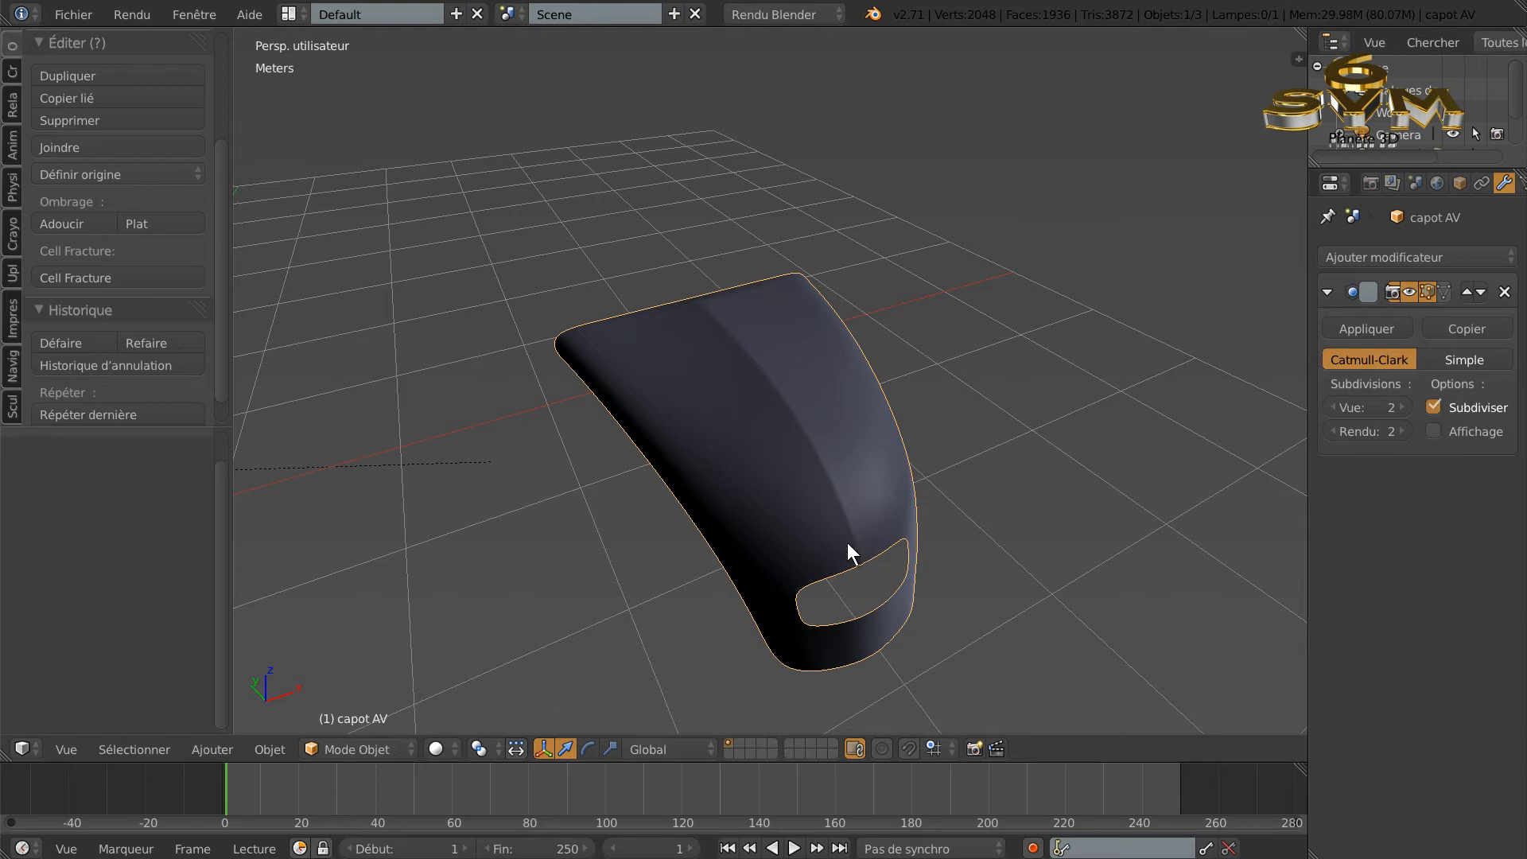
key("Tab")
middle_click_drag(868, 534, 770, 570)
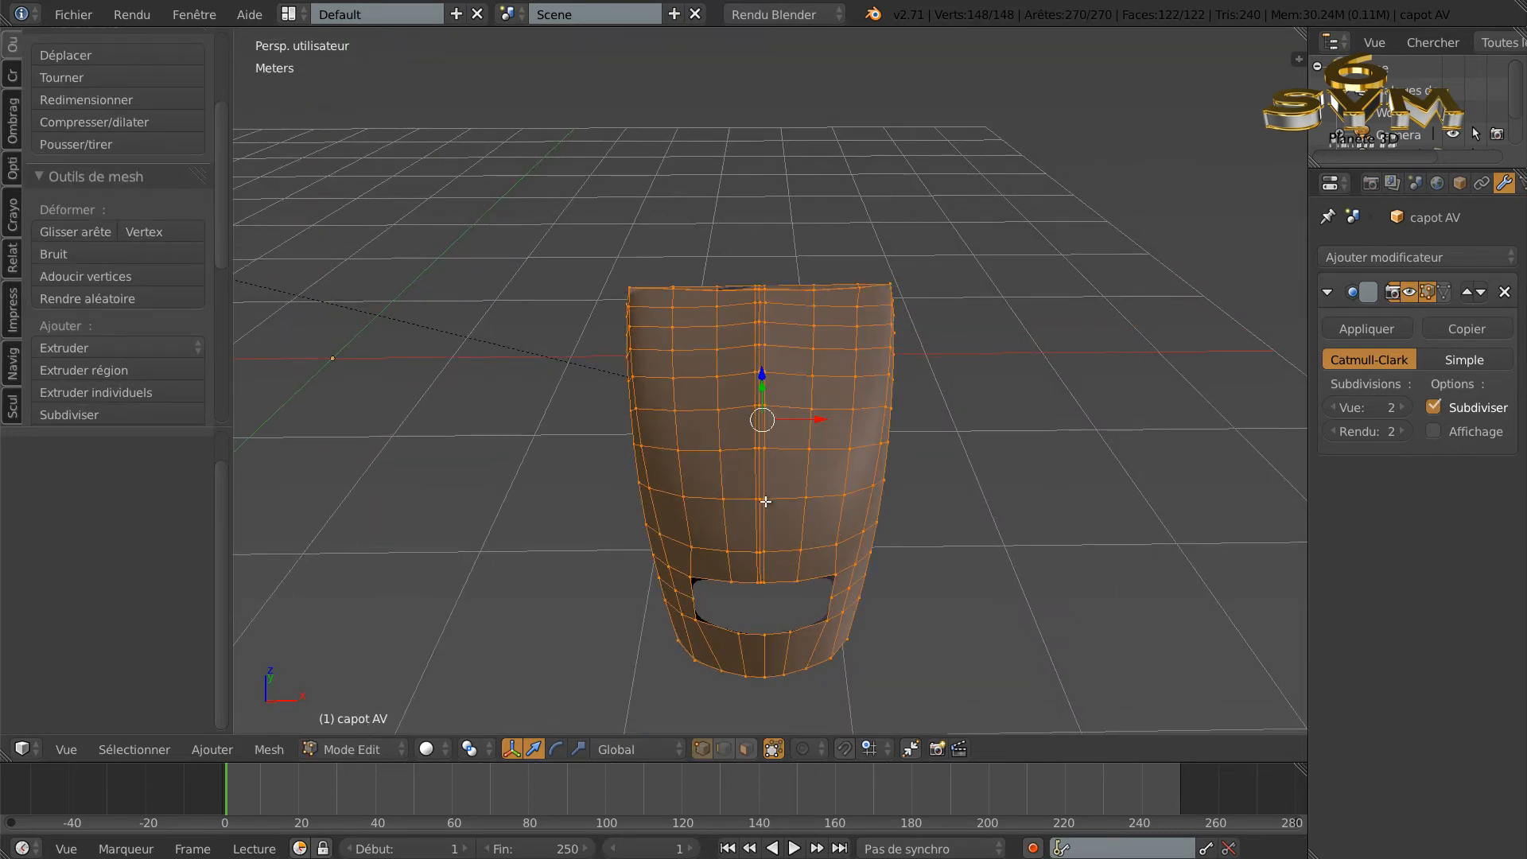
middle_click_drag(847, 518, 710, 577)
middle_click_drag(883, 534, 931, 451)
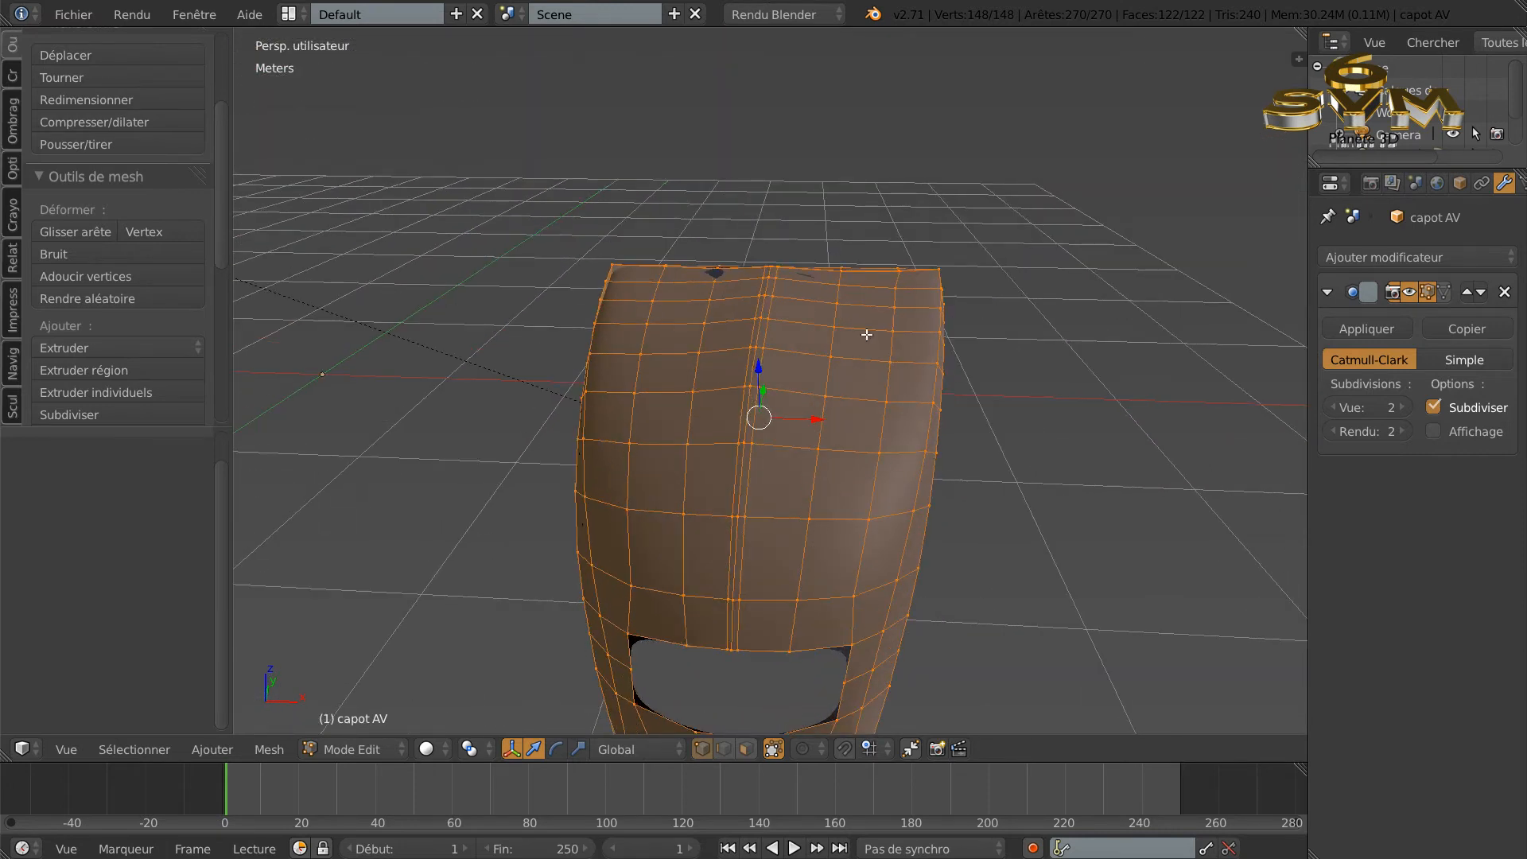
middle_click_drag(845, 314, 699, 418)
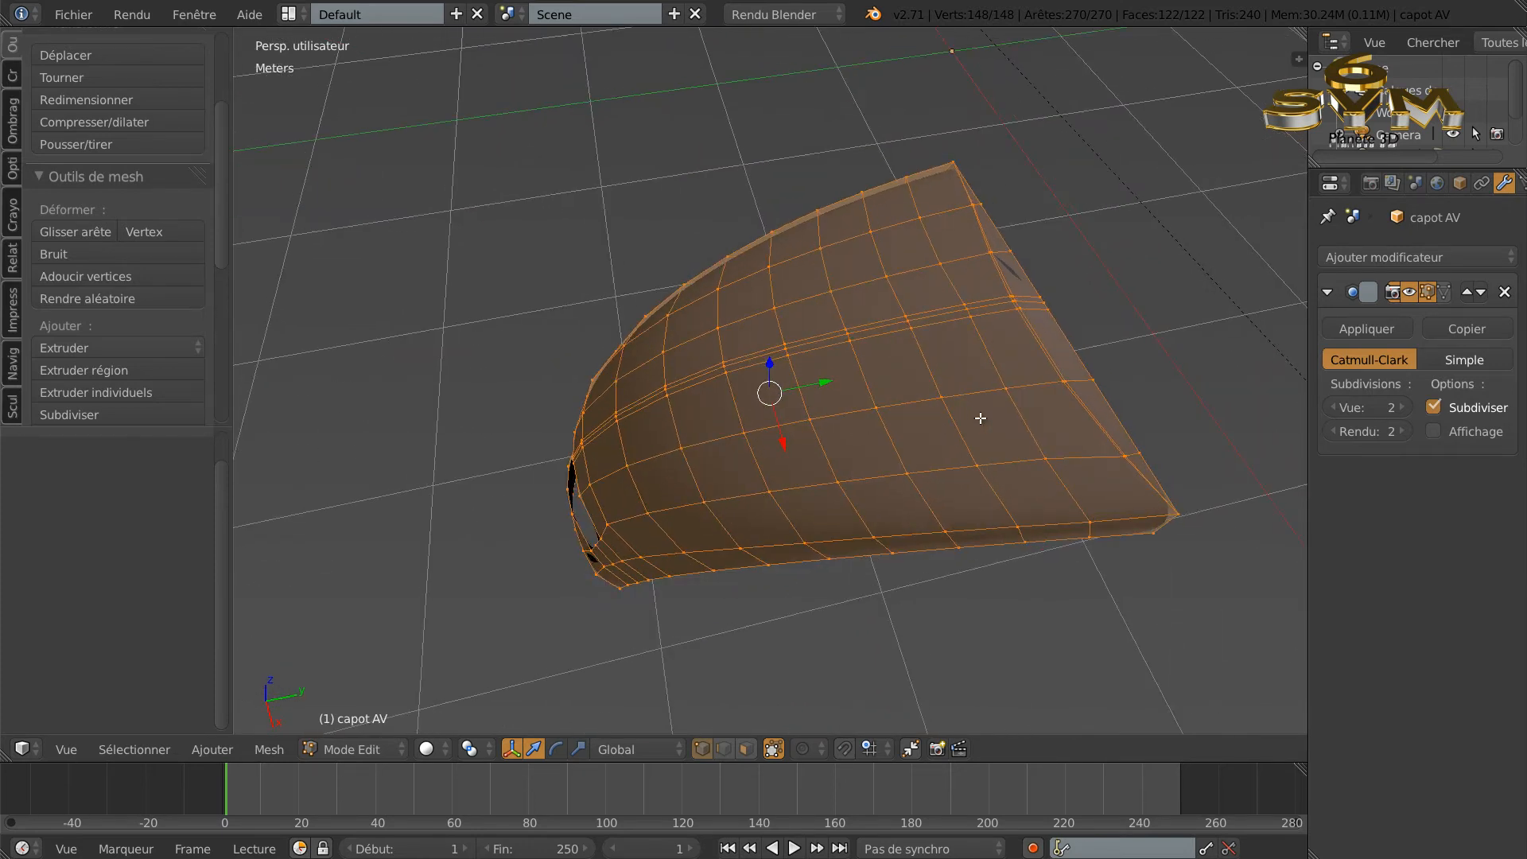
Step: Add a single vertical loop cut above the grille opening, just outside the hood's first +X edge line, with a slide factor of 0.8
key("KP_7")
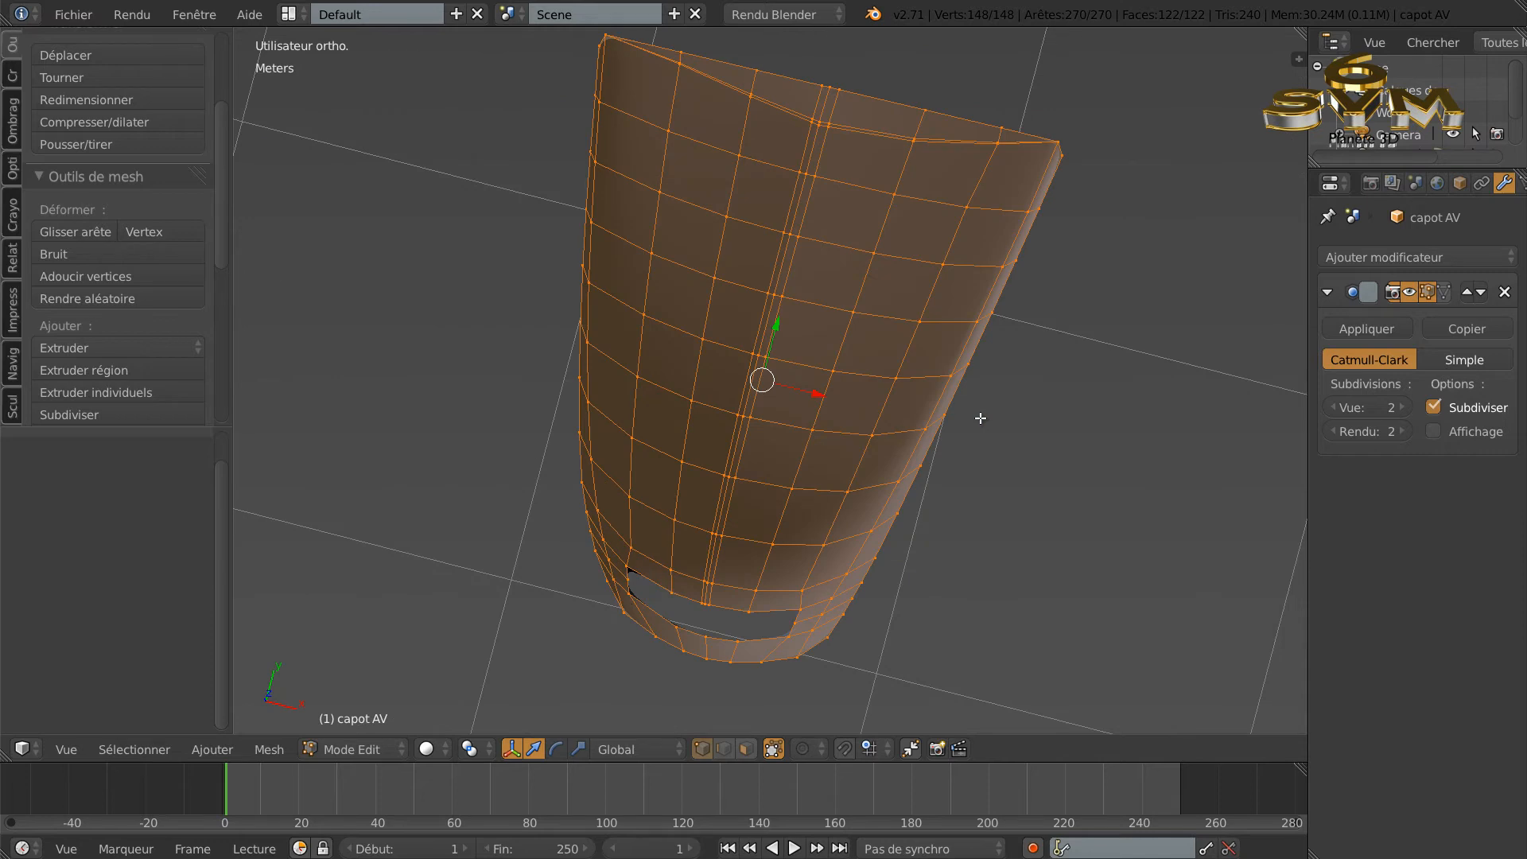
key("KP_1")
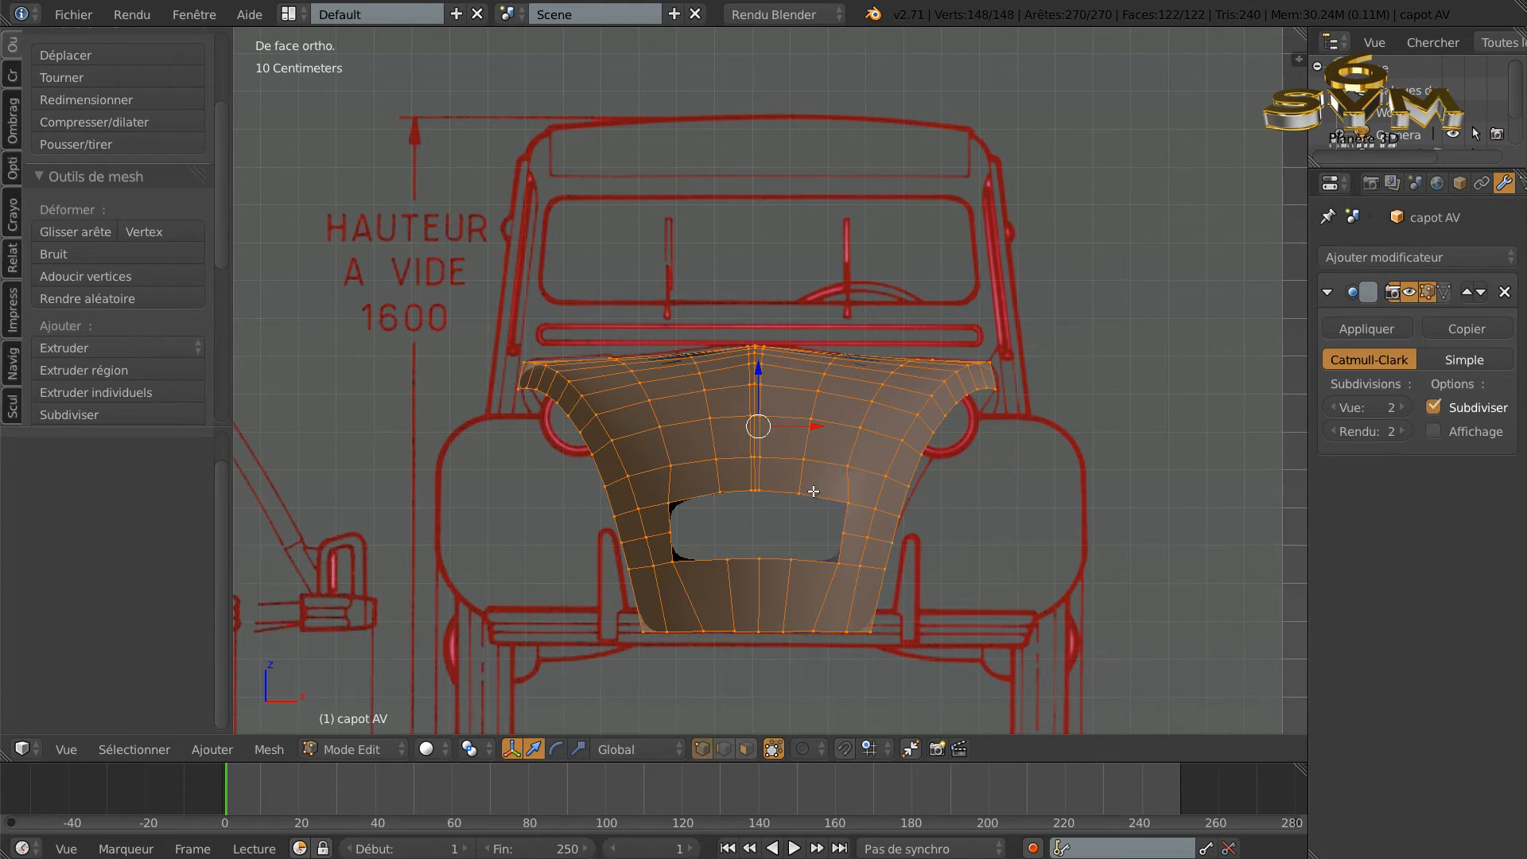
key("ctrl+r")
left_click(815, 499)
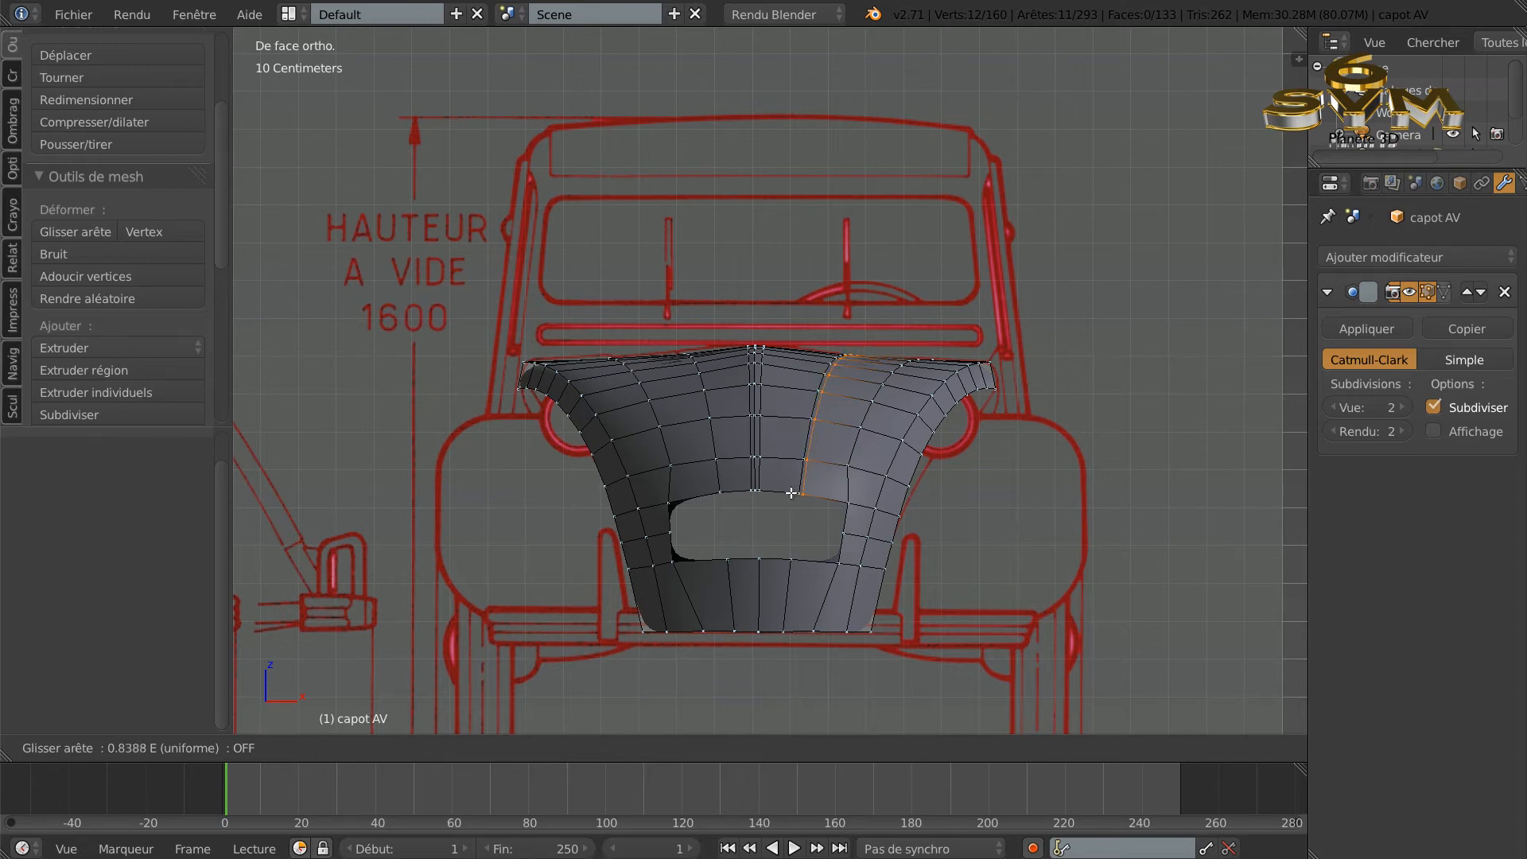
left_click(789, 495)
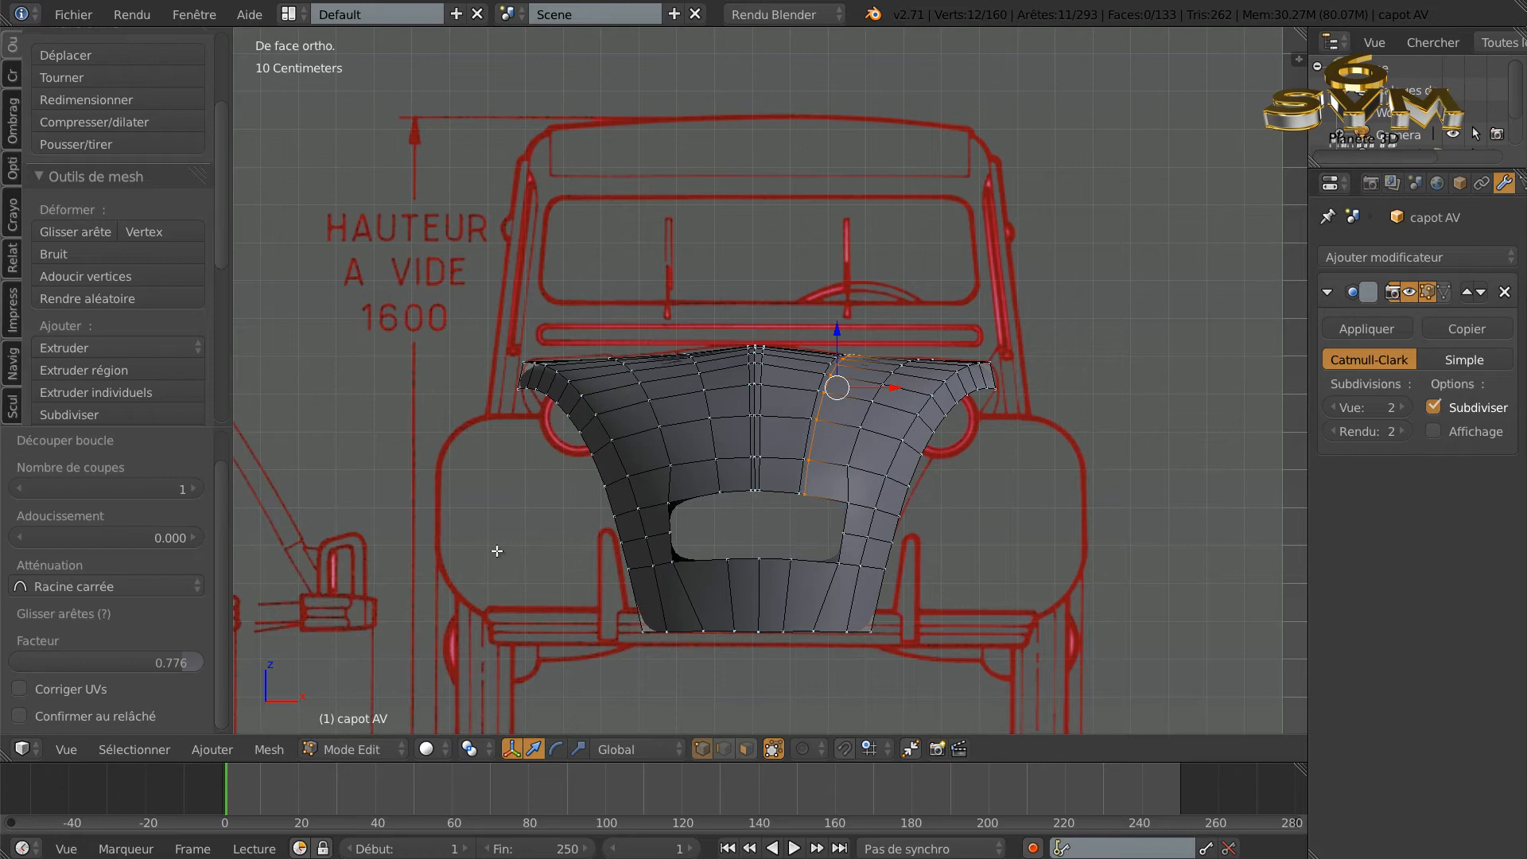
left_click(172, 663)
key("End")
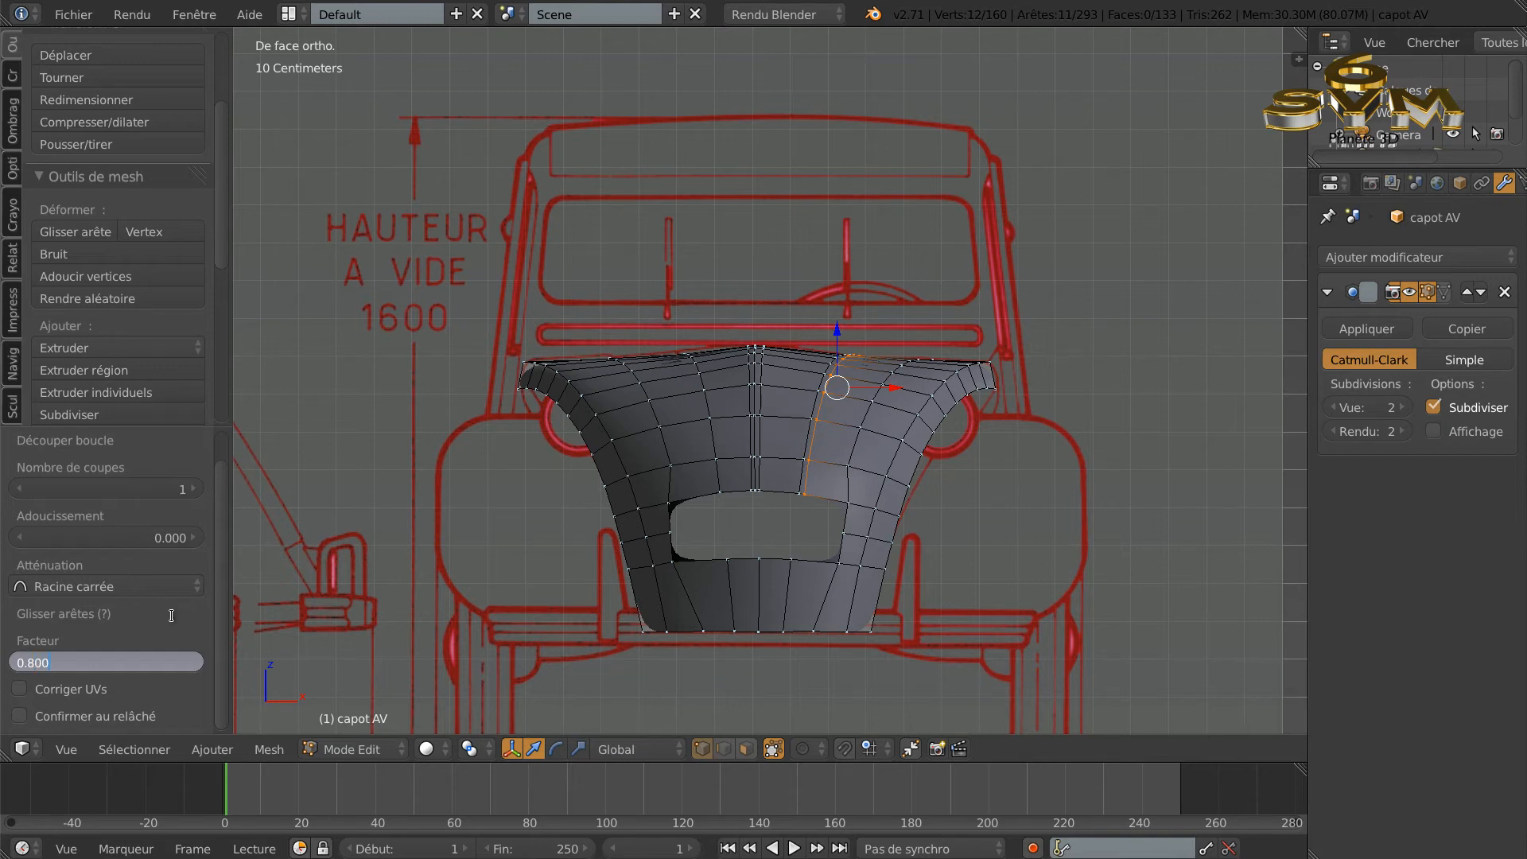
key("Return")
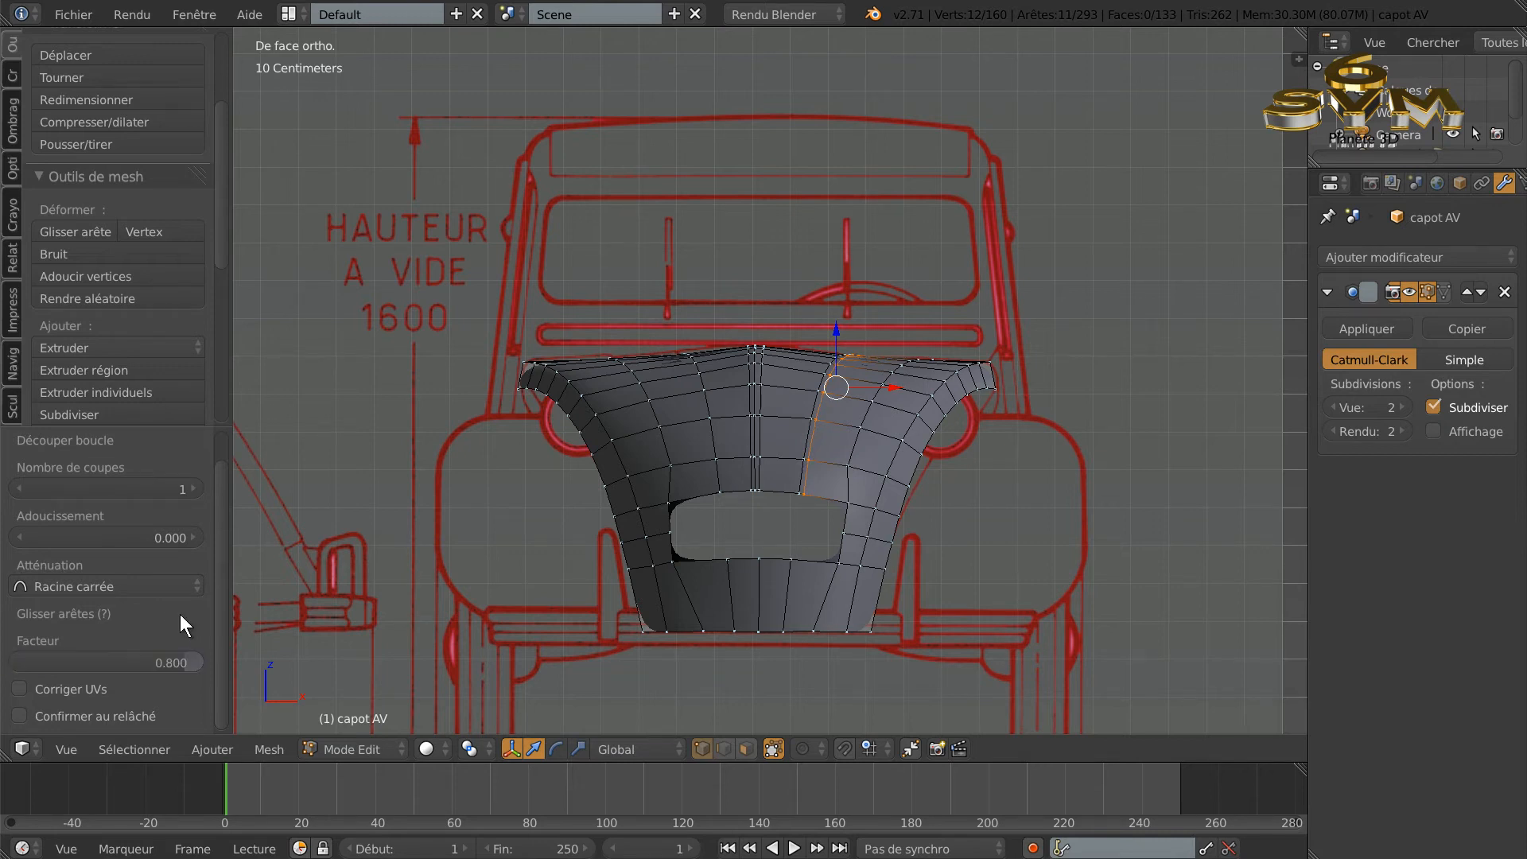
Step: Add a matching vertical loop cut just outside the hood's first -X edge line with a slide factor of 0.8
key("ctrl+r")
left_click(706, 493)
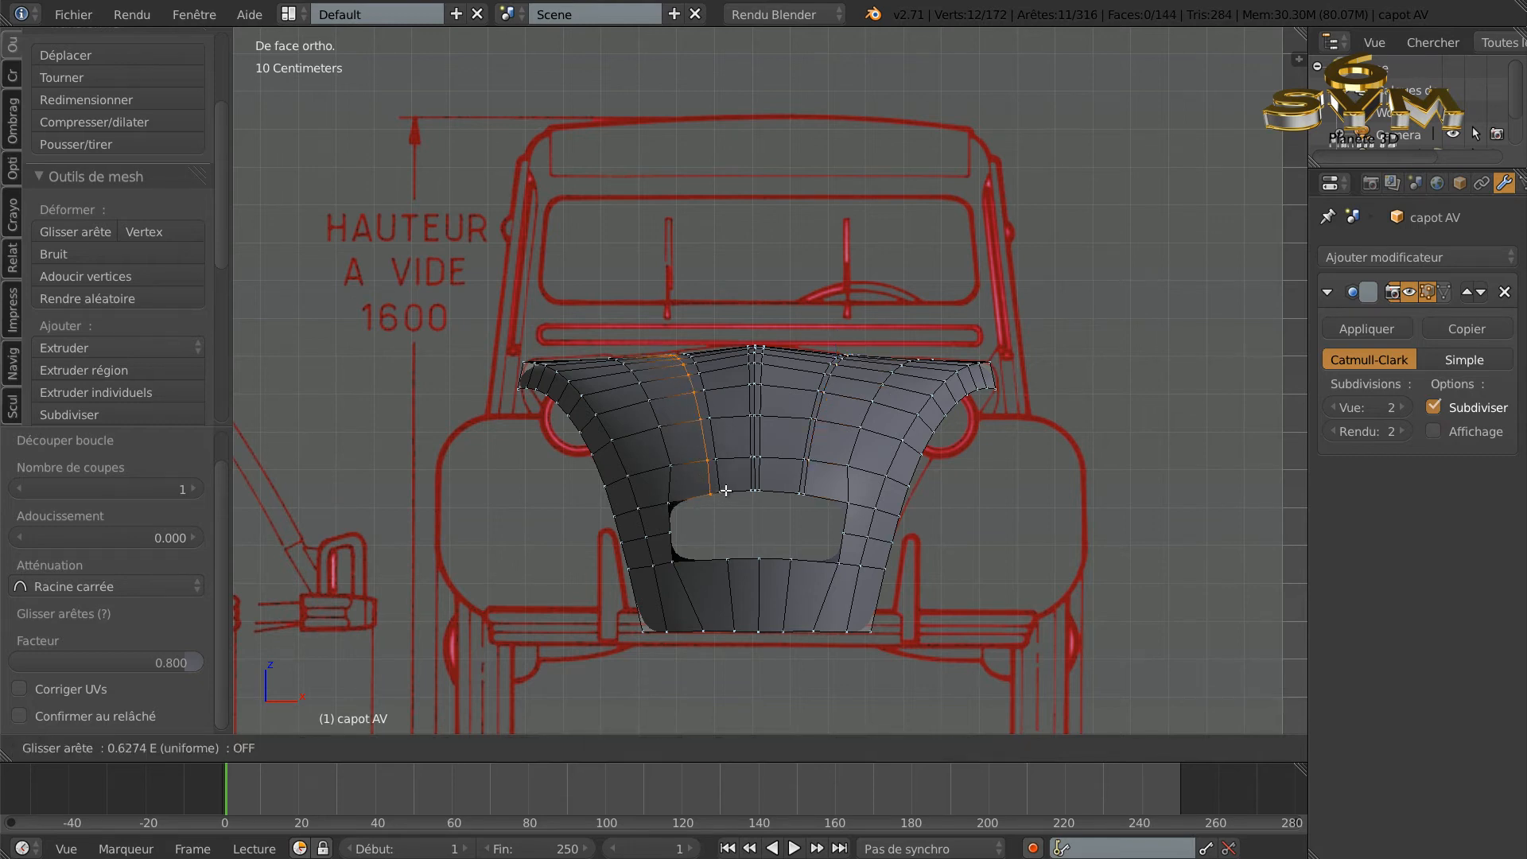
left_click(724, 492)
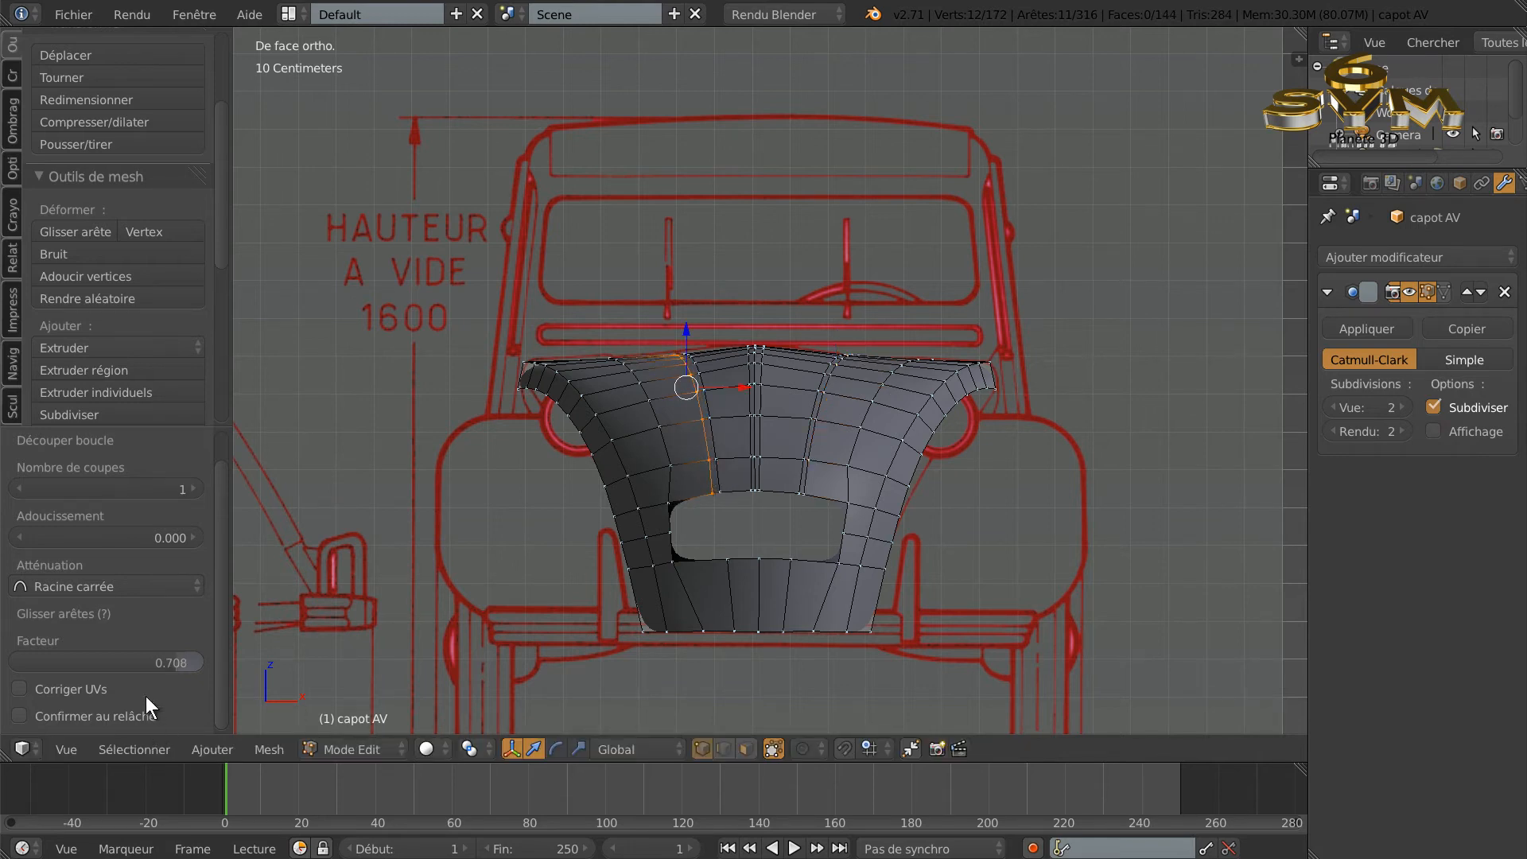
left_click(178, 663)
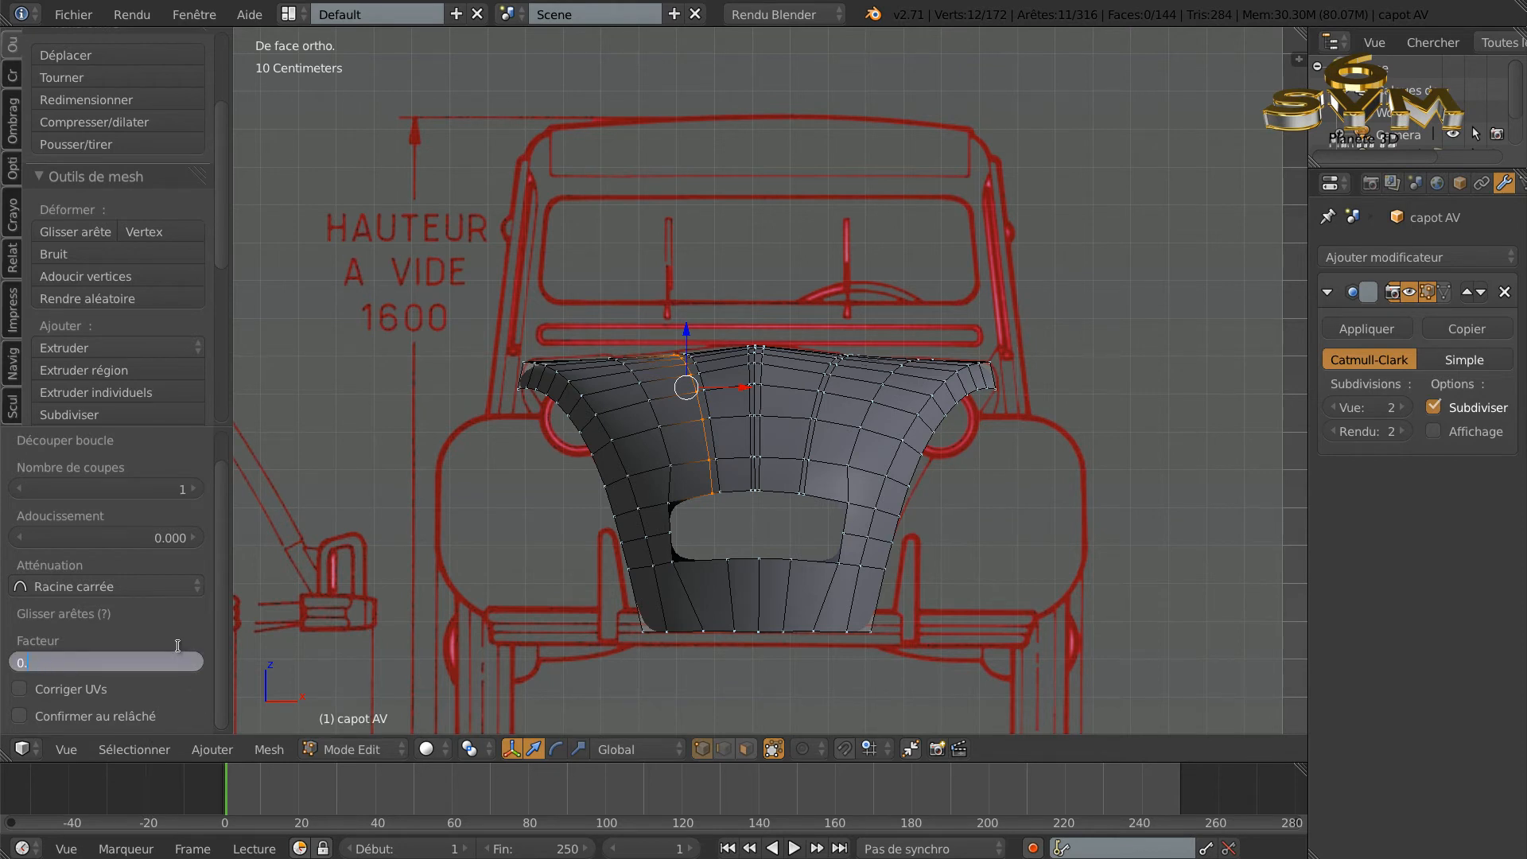
type("0.800")
key("Return")
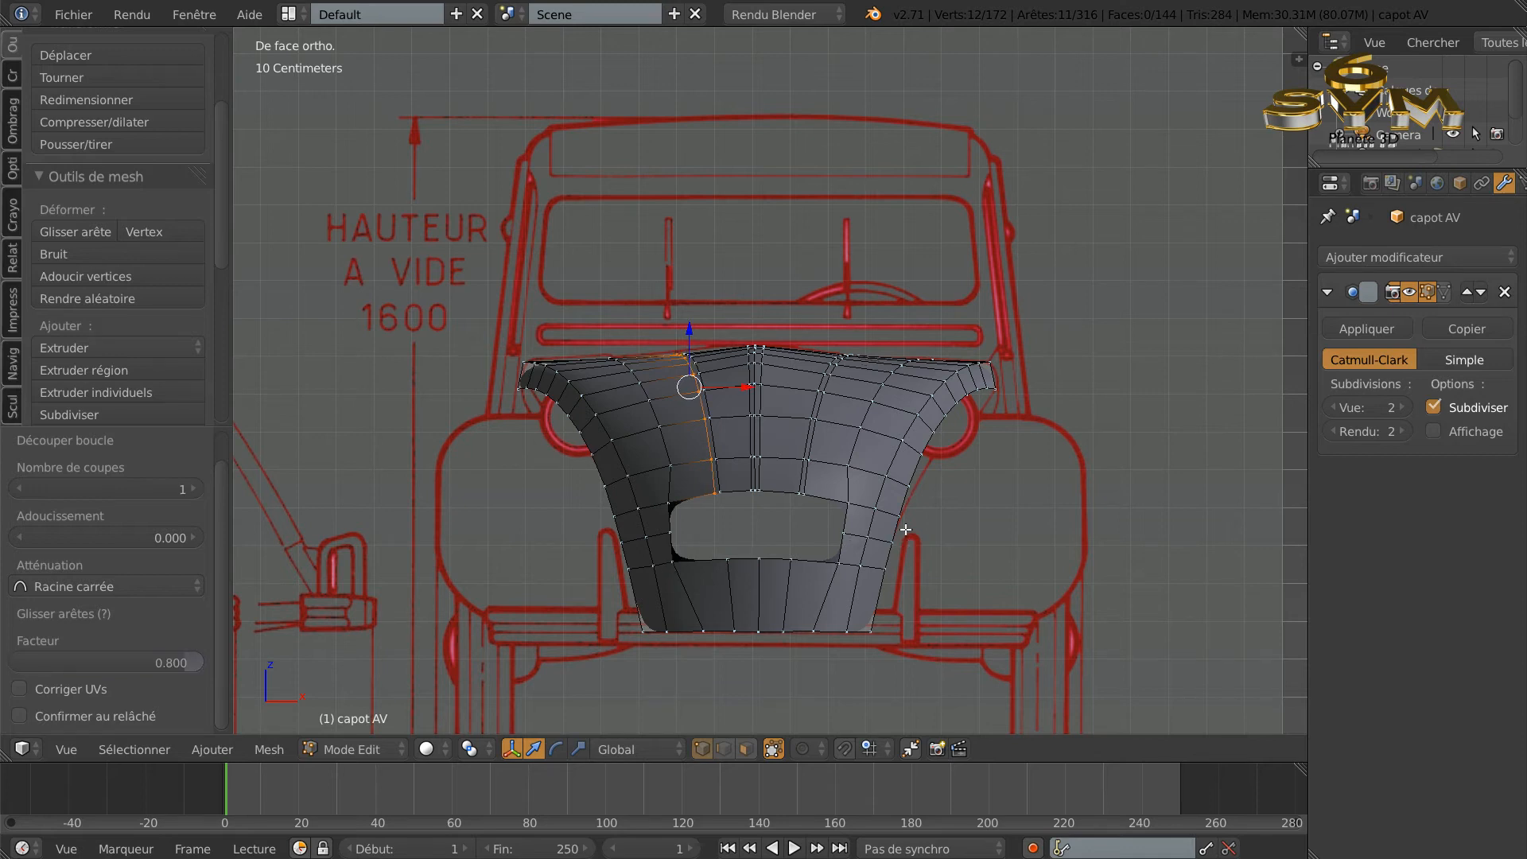
Step: In edge select mode, select six consecutive edges of the new -X loop, running forward from near the hood's rear edge
middle_click_drag(919, 469, 665, 548)
middle_click_drag(875, 556, 824, 540)
scroll(1040, 598, "up", 2)
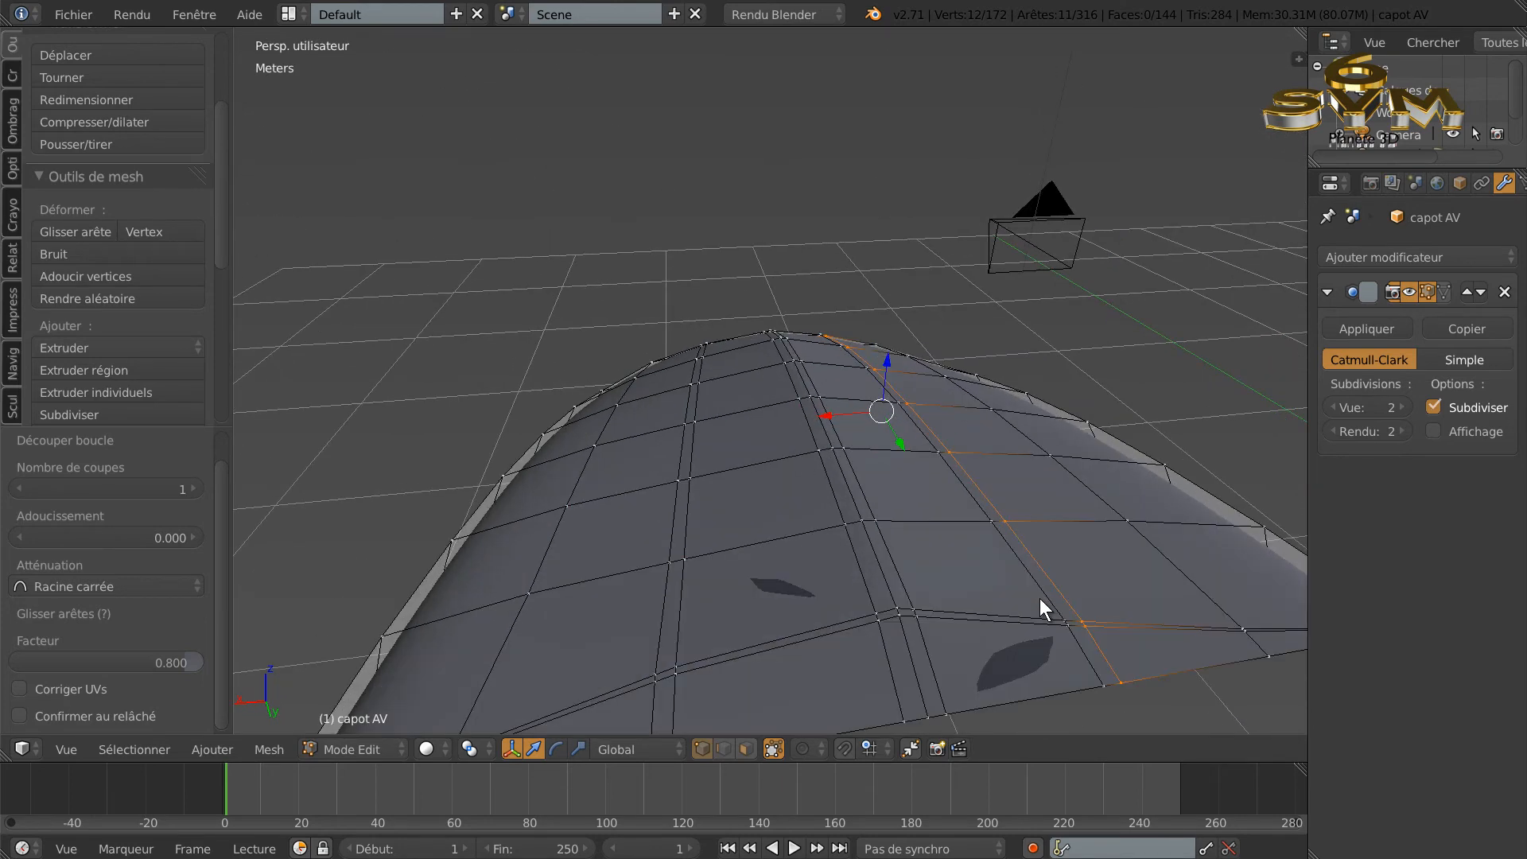
left_click(725, 748)
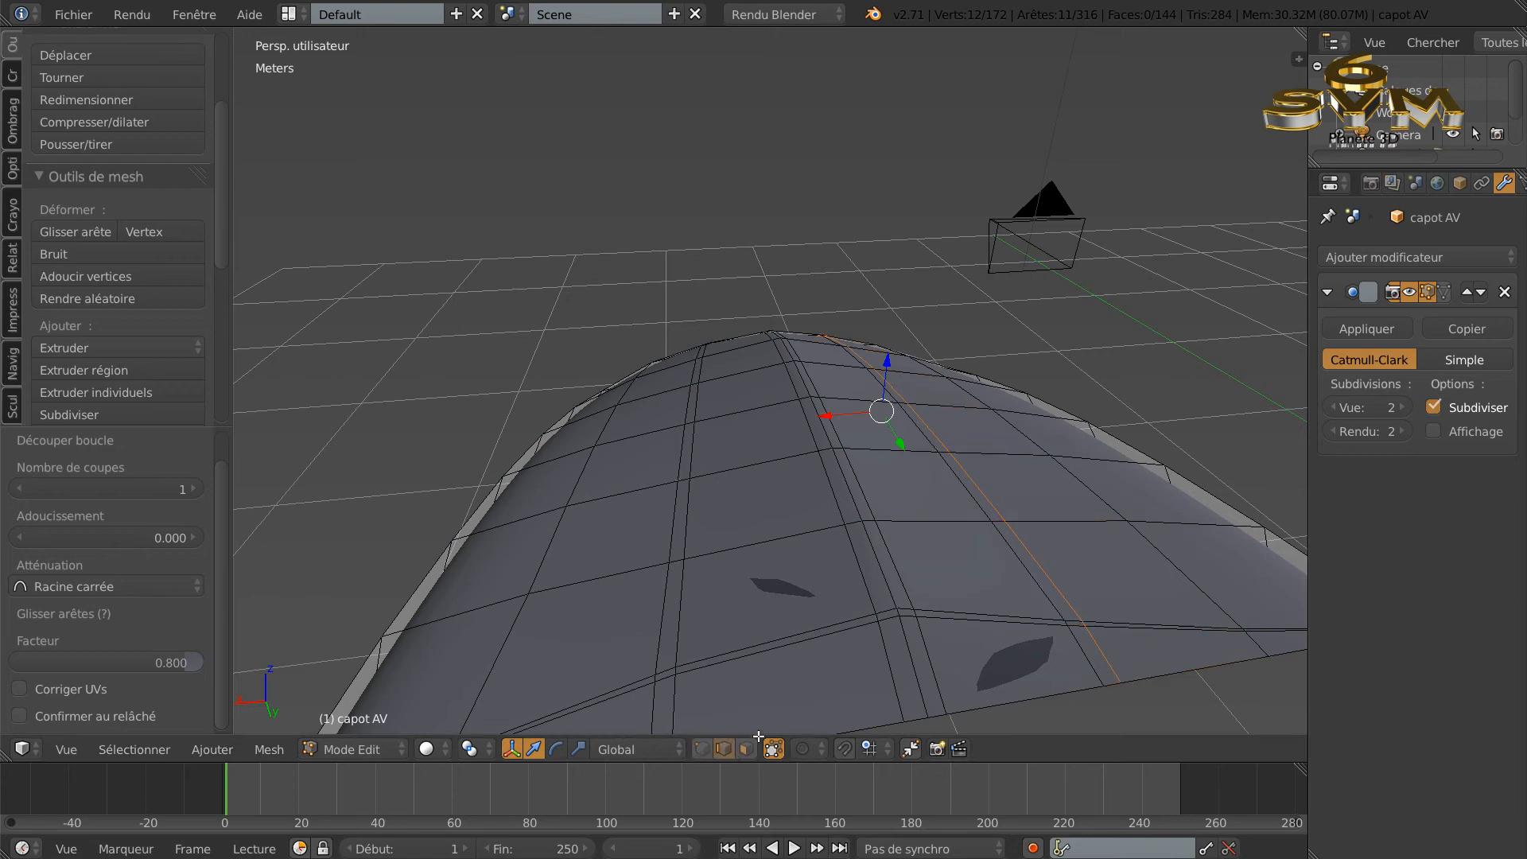
right_click(1083, 622)
right_click(1055, 586, "shift")
right_click(985, 491, "shift")
right_click(935, 429, "shift")
right_click(907, 392, "shift")
middle_click_drag(995, 515, 766, 620)
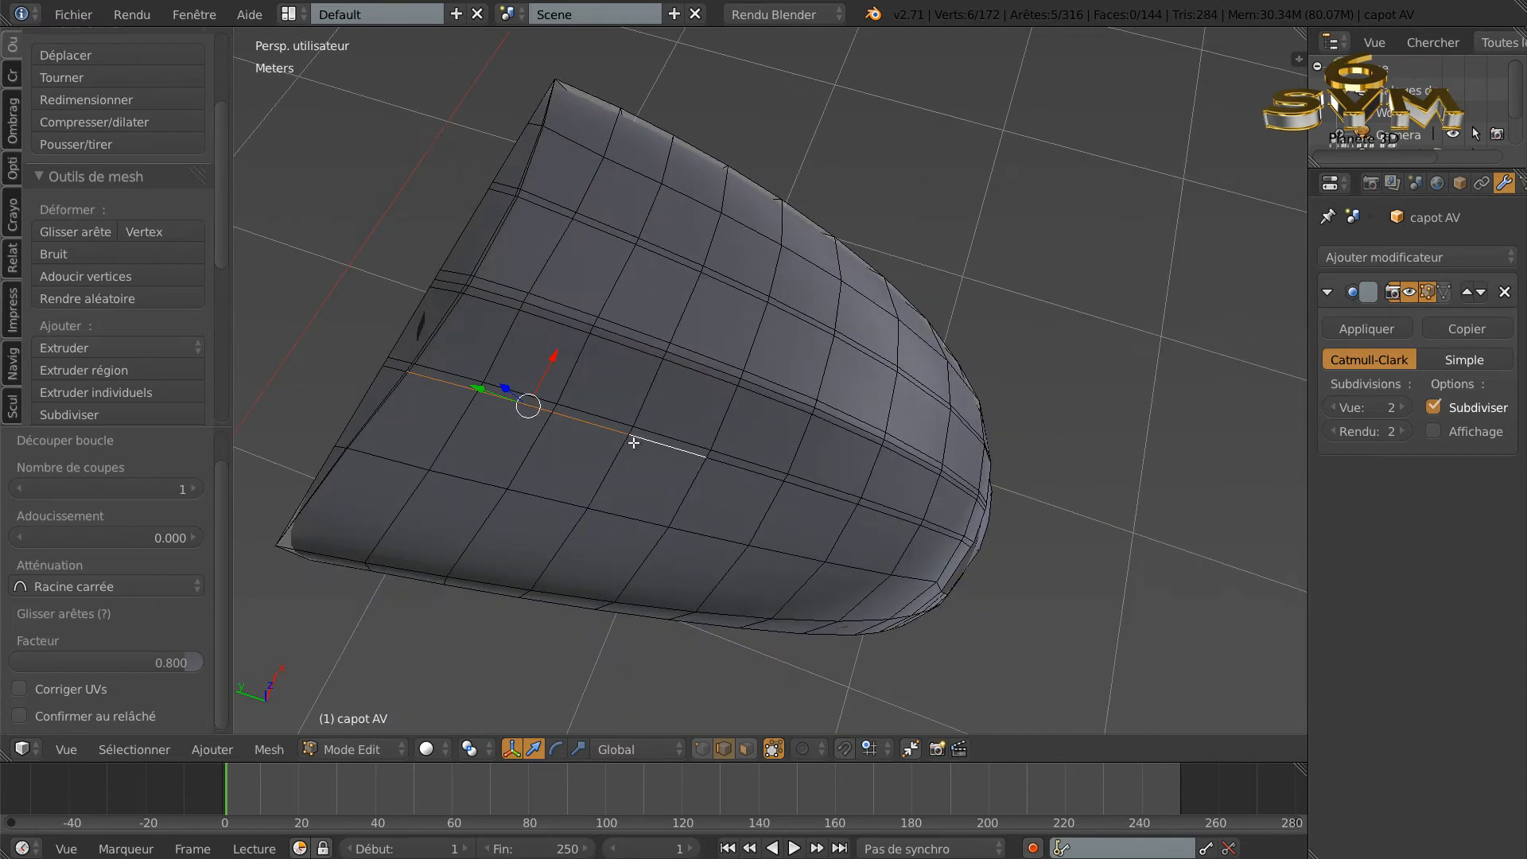
right_click(726, 470, "shift")
Step: Add the six matching edges of the new +X loop to the selection, from near the rear edge forward
middle_click_drag(700, 486, 853, 439)
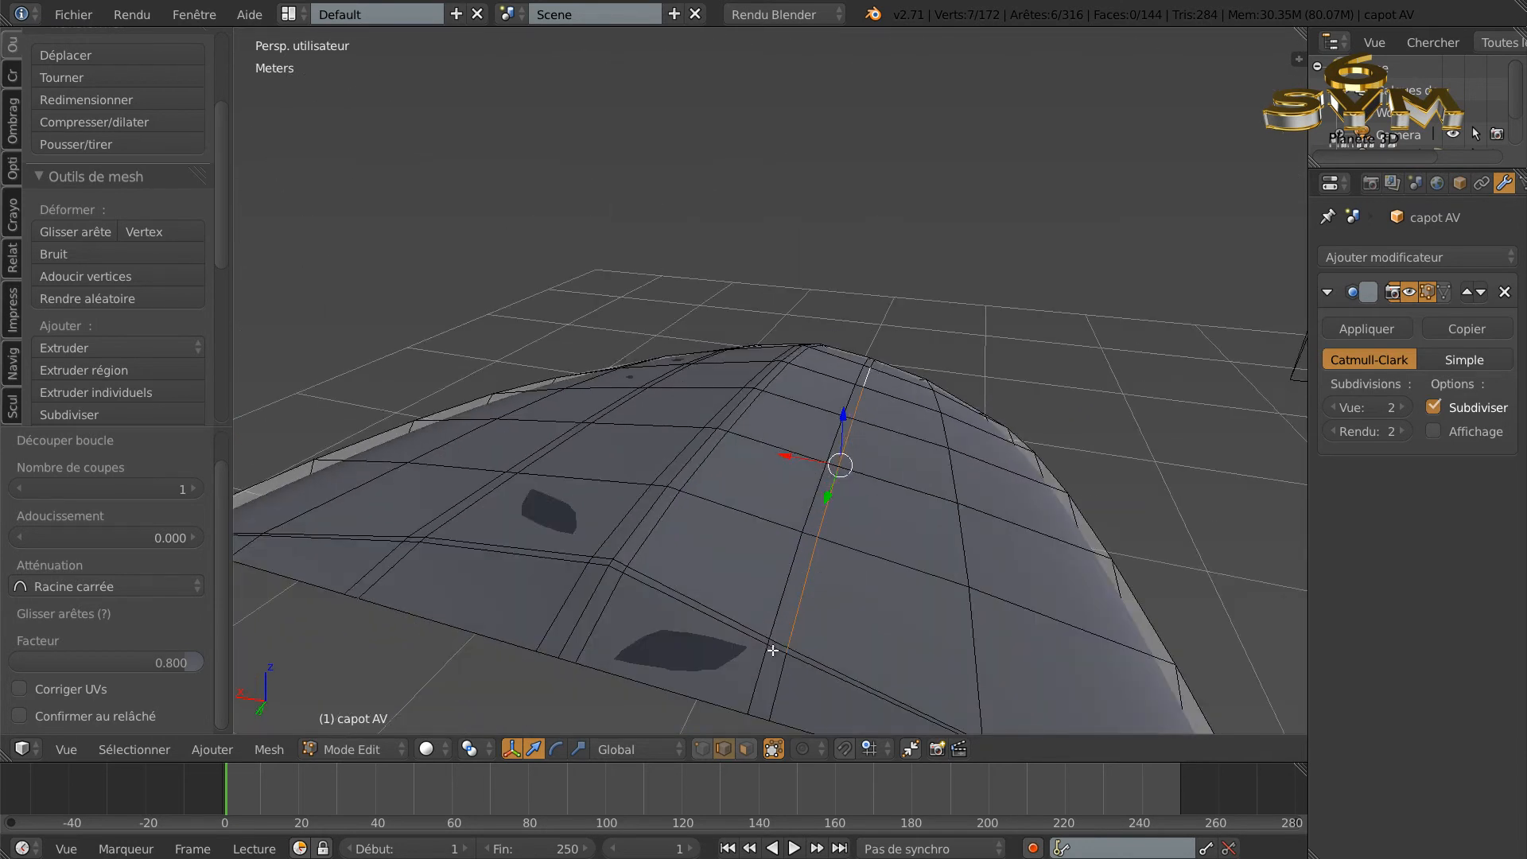
mouse_move(675, 628)
middle_mouse_down()
mouse_move(729, 623)
mouse_move(699, 628)
middle_mouse_up()
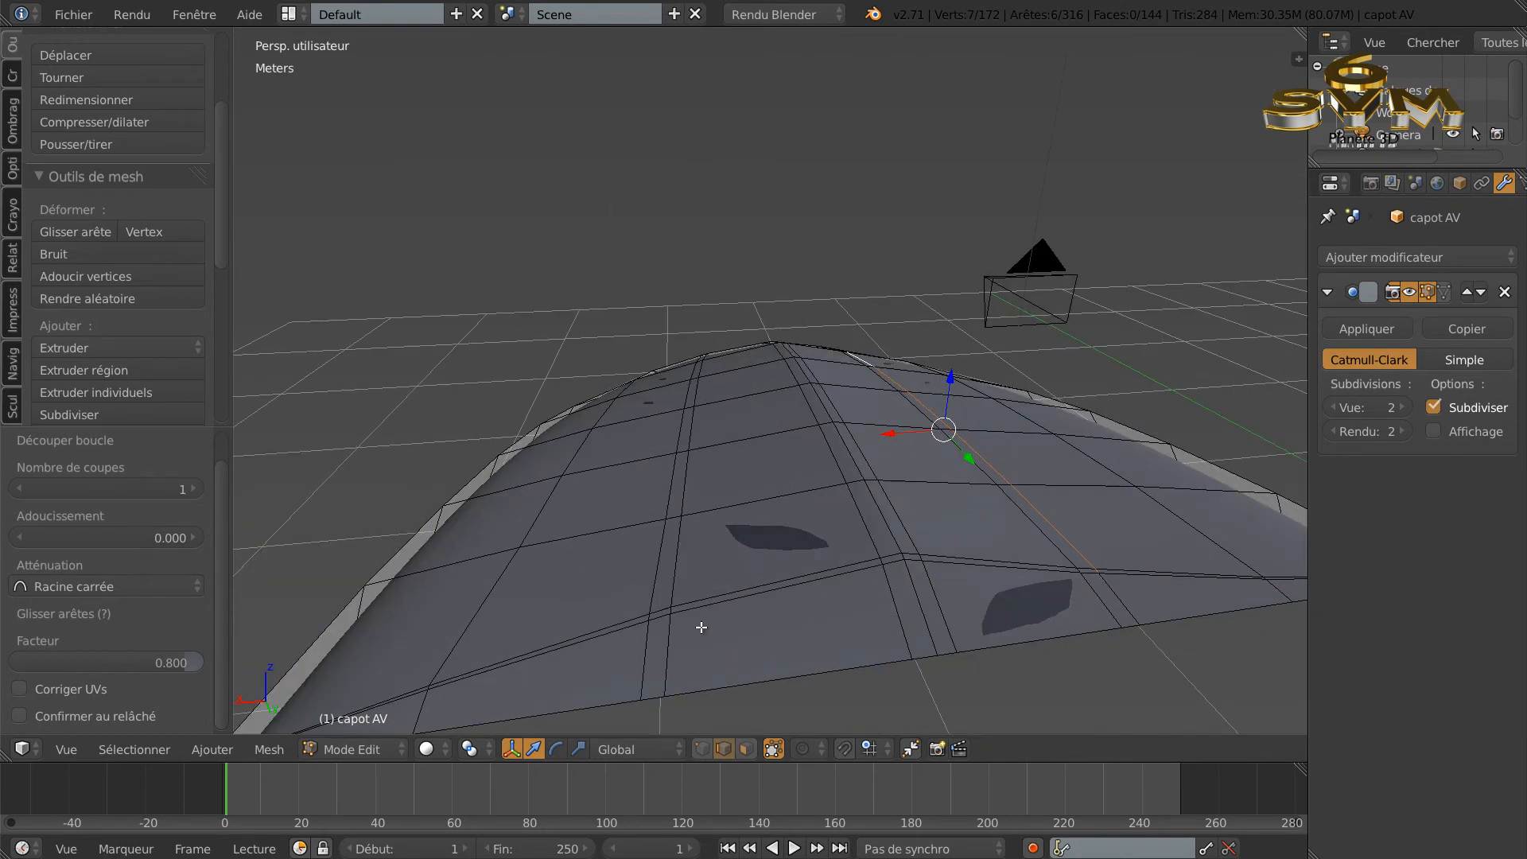
right_click(650, 615, "shift")
middle_click_drag(742, 628, 784, 633)
right_click(771, 622, "shift")
right_click(729, 507, "shift")
right_click(711, 447, "shift")
middle_click_drag(775, 522, 1001, 550)
right_click(878, 402, "shift")
right_click(791, 430, "shift")
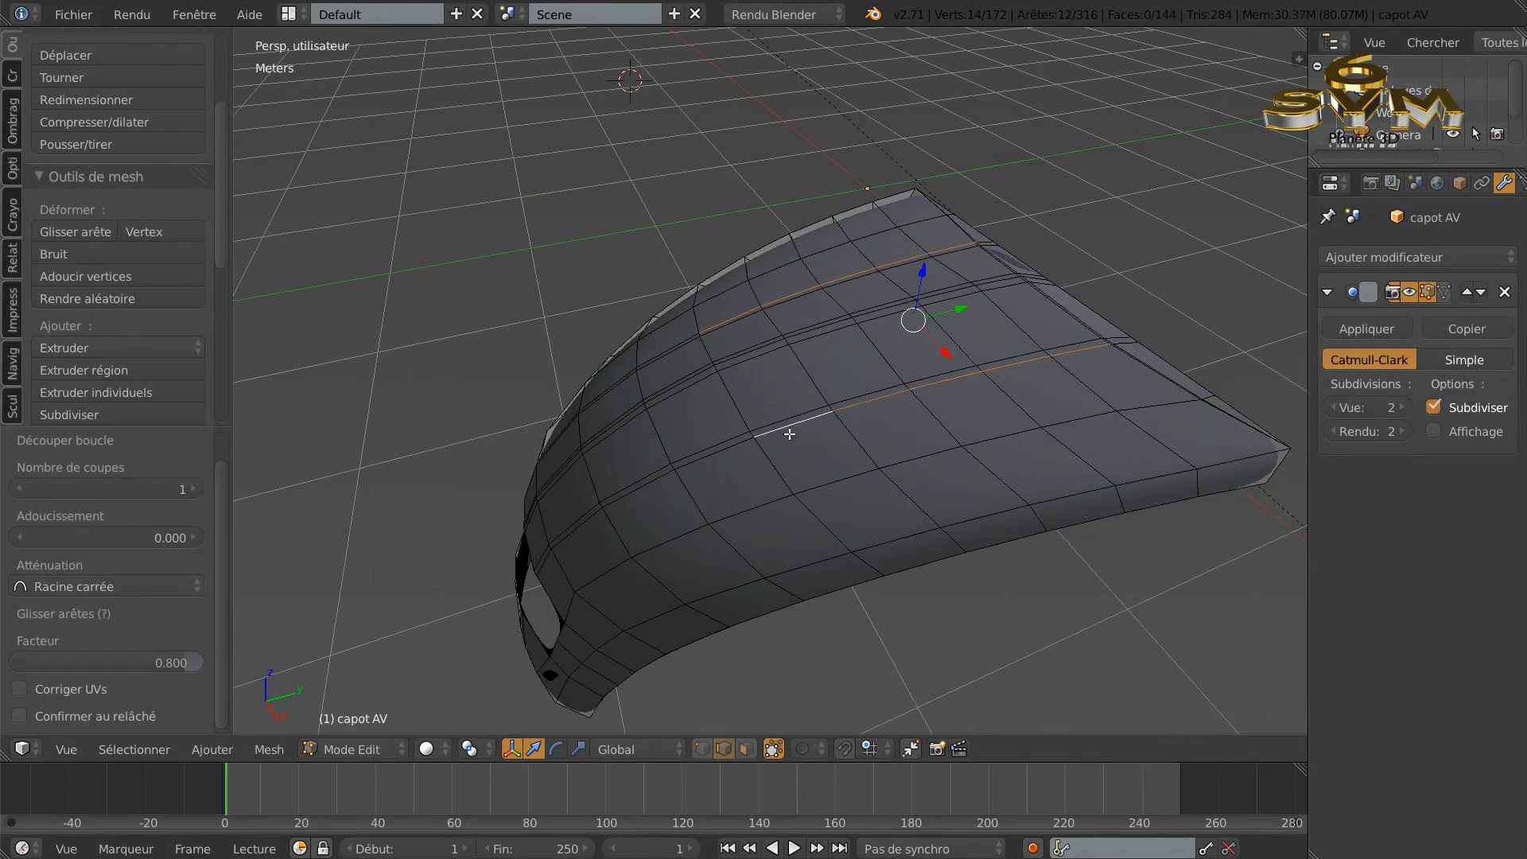
Step: Lower the two selected edge rows on the hood's upper surface by about 6.7 mm along the global Z axis
middle_click_drag(902, 458, 932, 448)
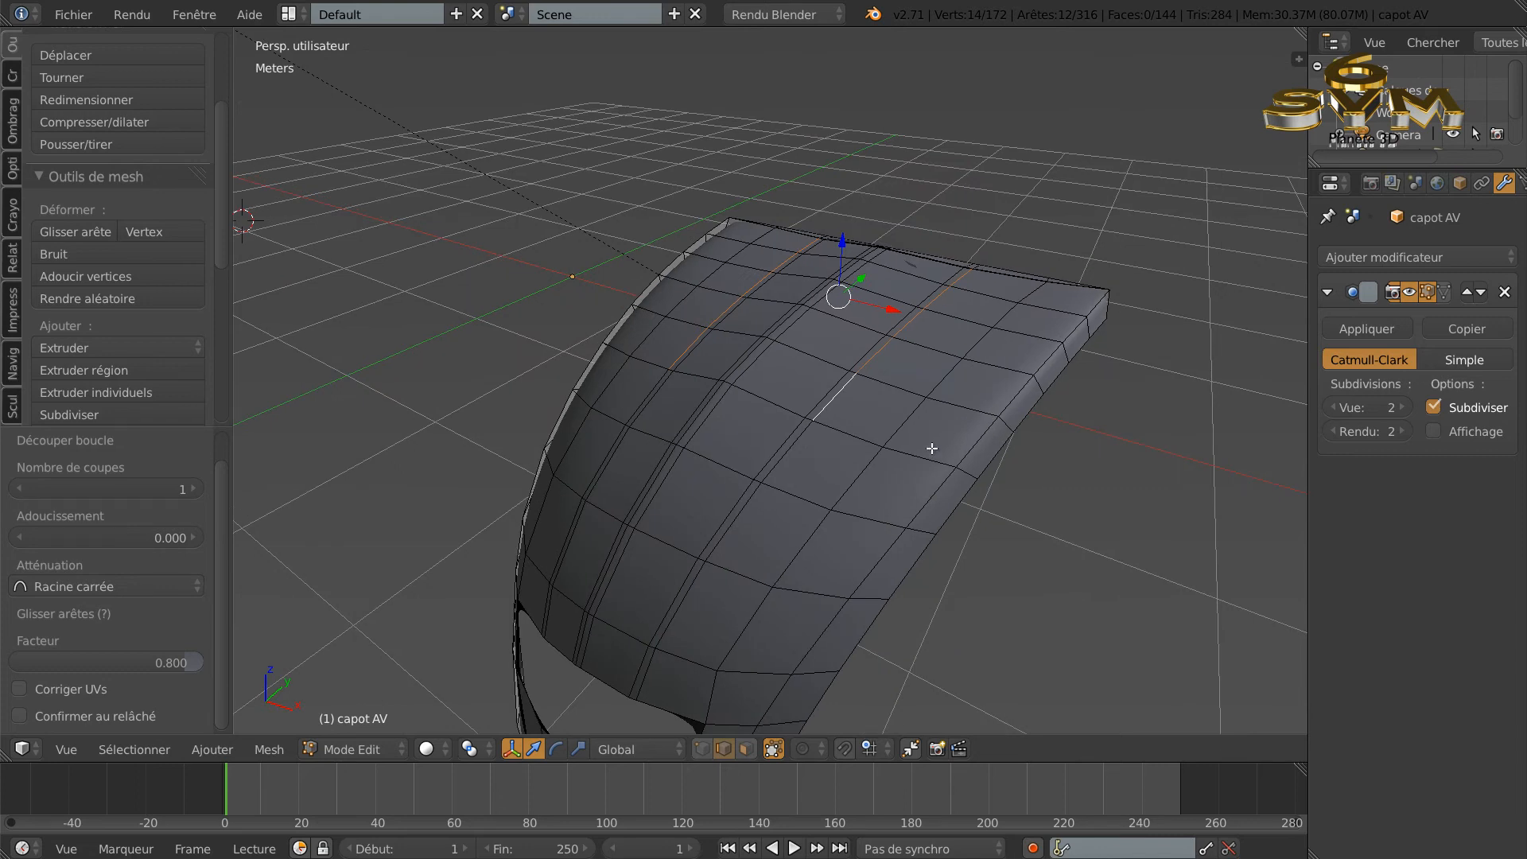
middle_click_drag(930, 417, 978, 388)
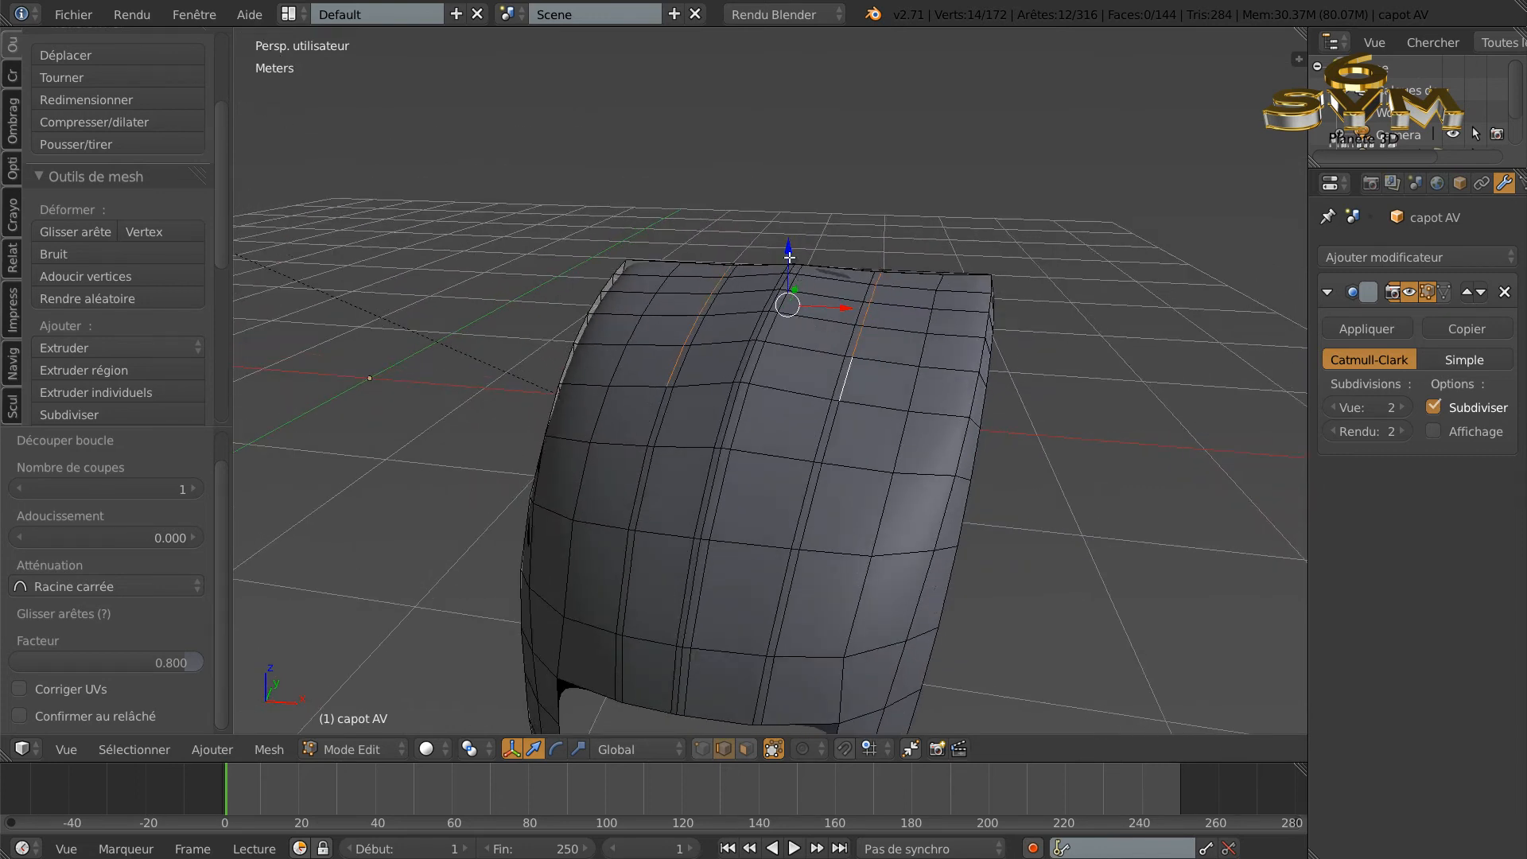
left_click_drag(789, 249, 793, 253)
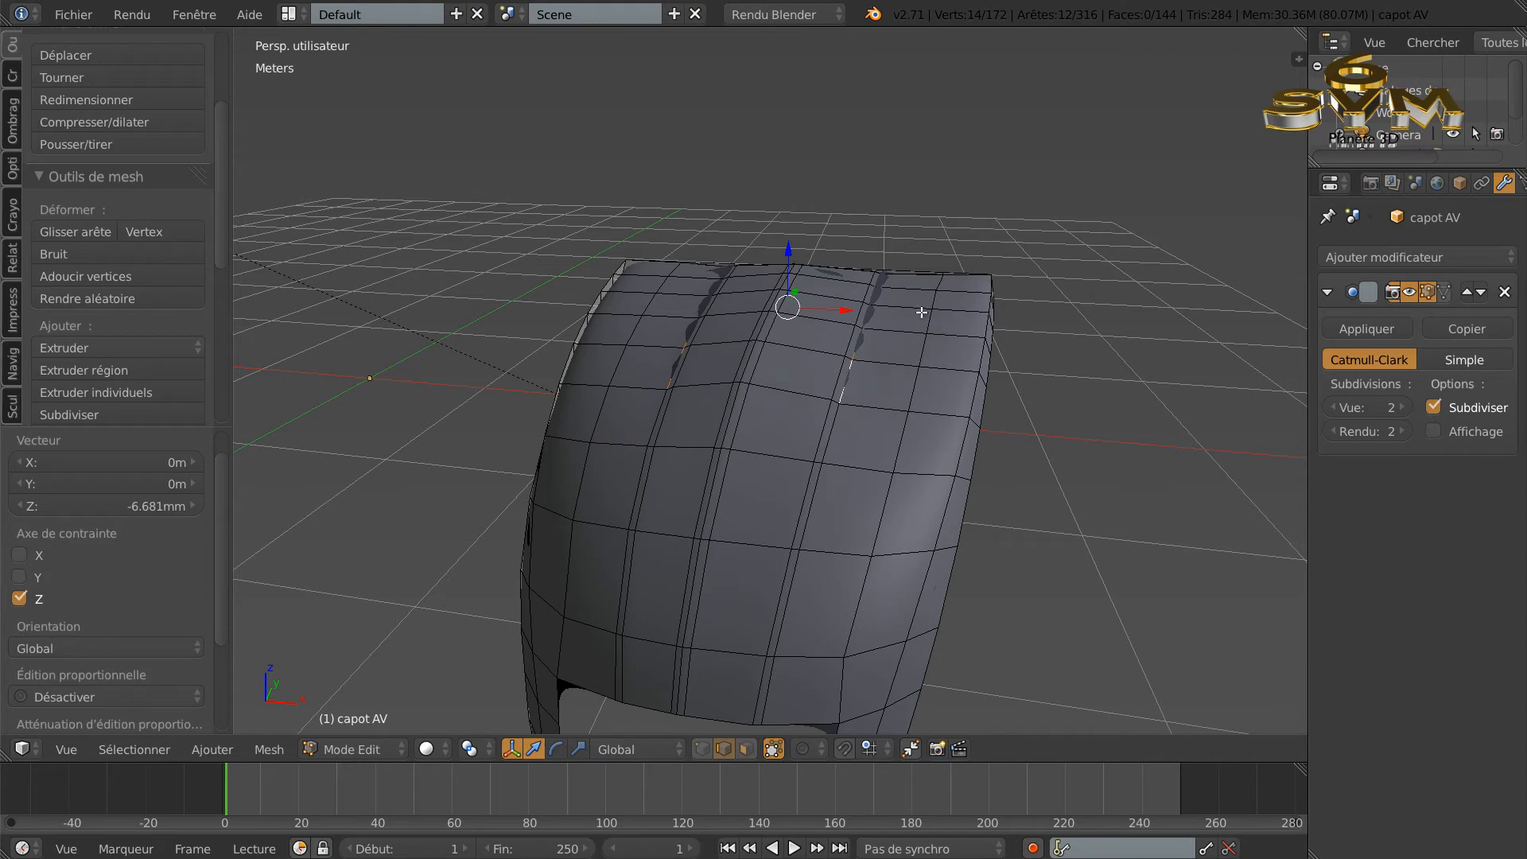
key("Tab")
middle_click_drag(969, 332, 594, 513)
key("Tab")
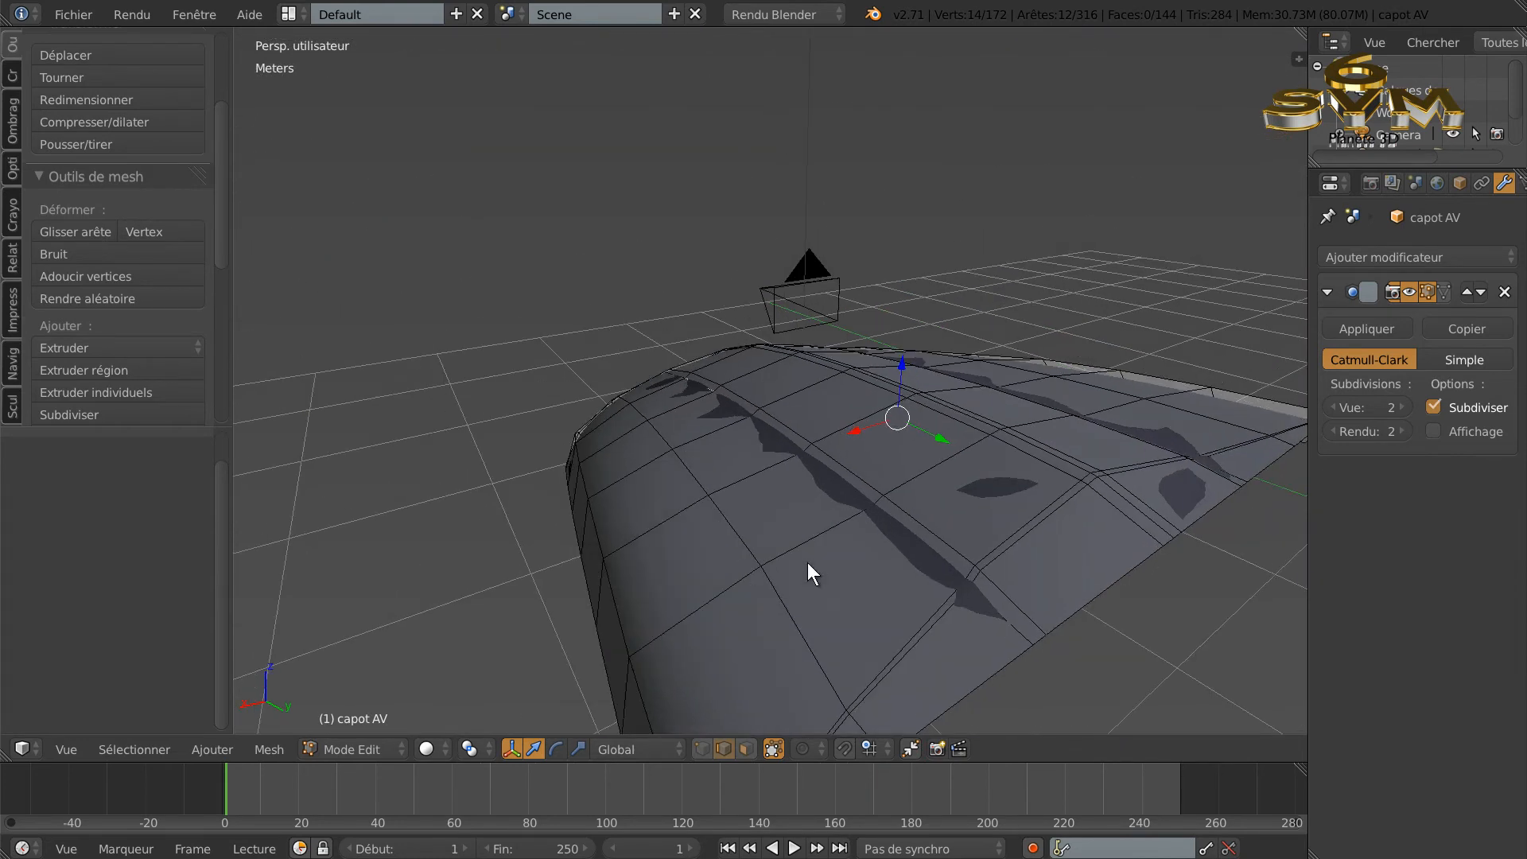
key("Tab")
middle_click_drag(814, 564, 1134, 556)
key("Tab")
middle_click_drag(1121, 613, 1107, 574)
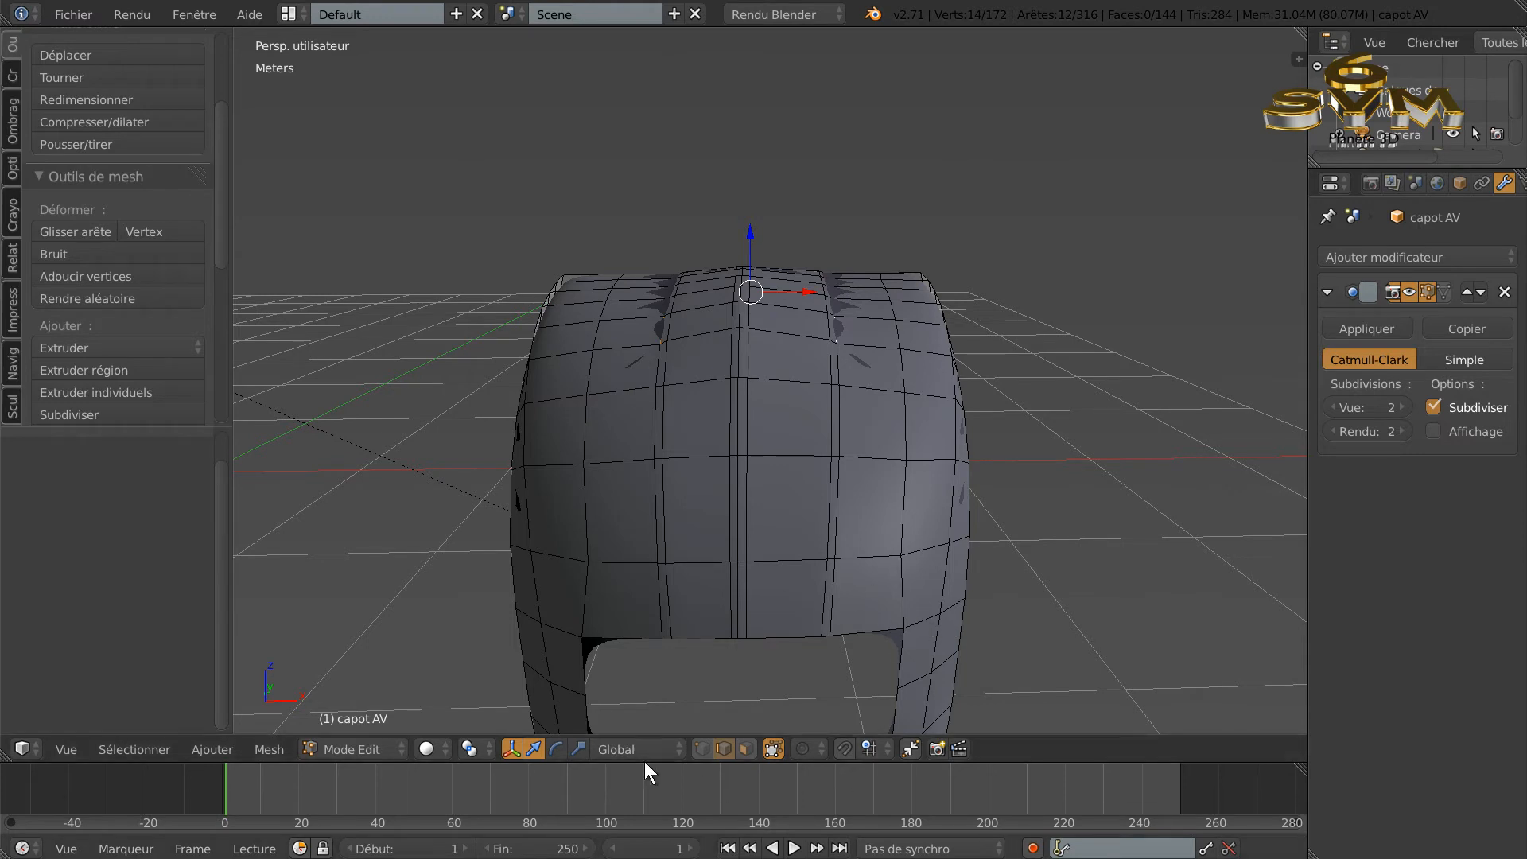
Step: In vertex mode, slide the vertex above each upper corner of the opening slightly outward, the first by a factor of 0.191
left_click(701, 748)
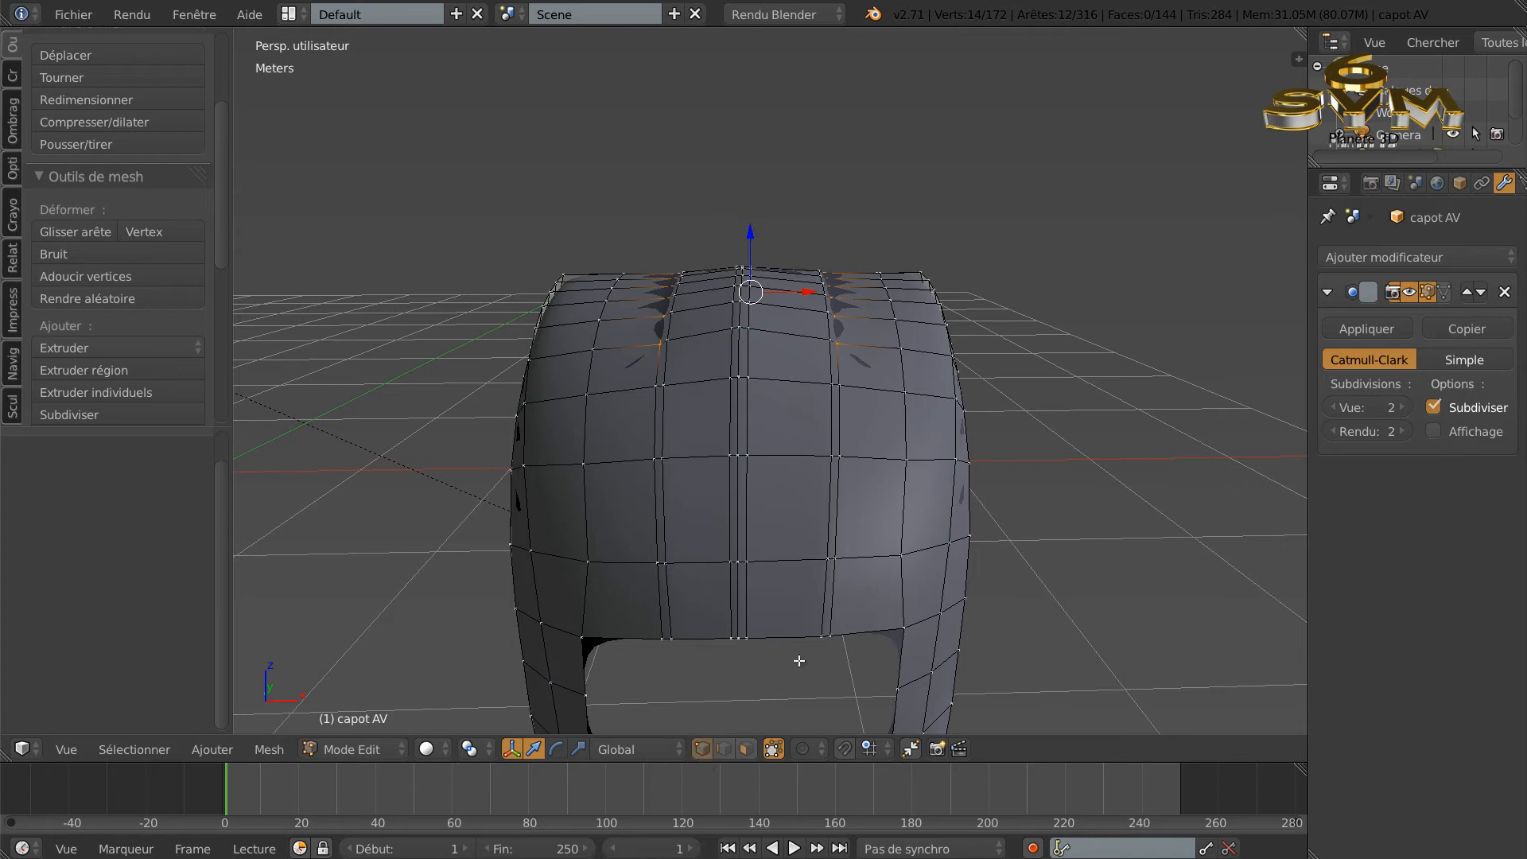
right_click(898, 554)
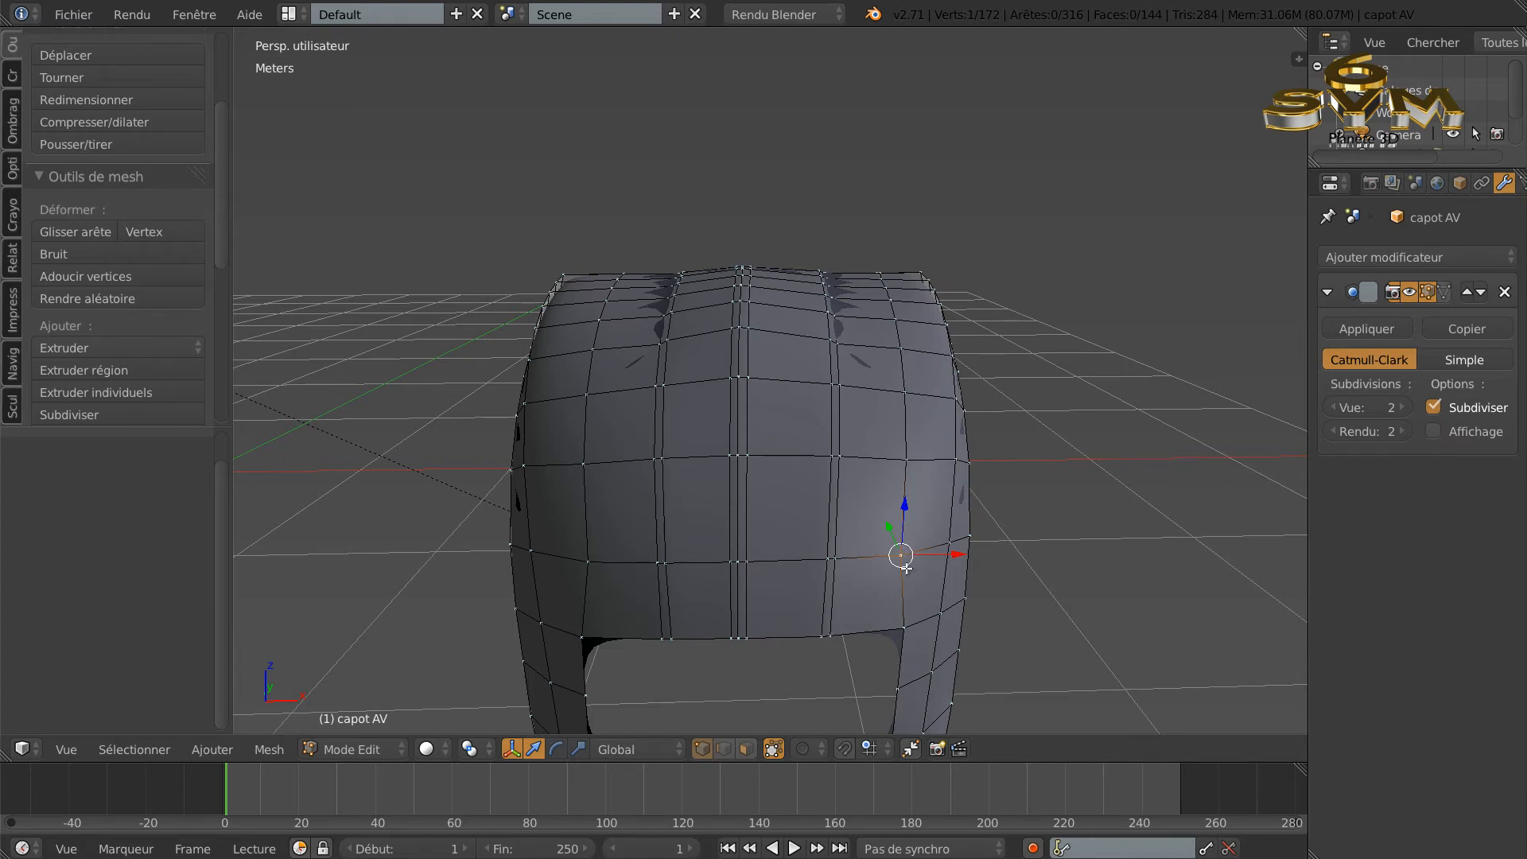
left_click(144, 231)
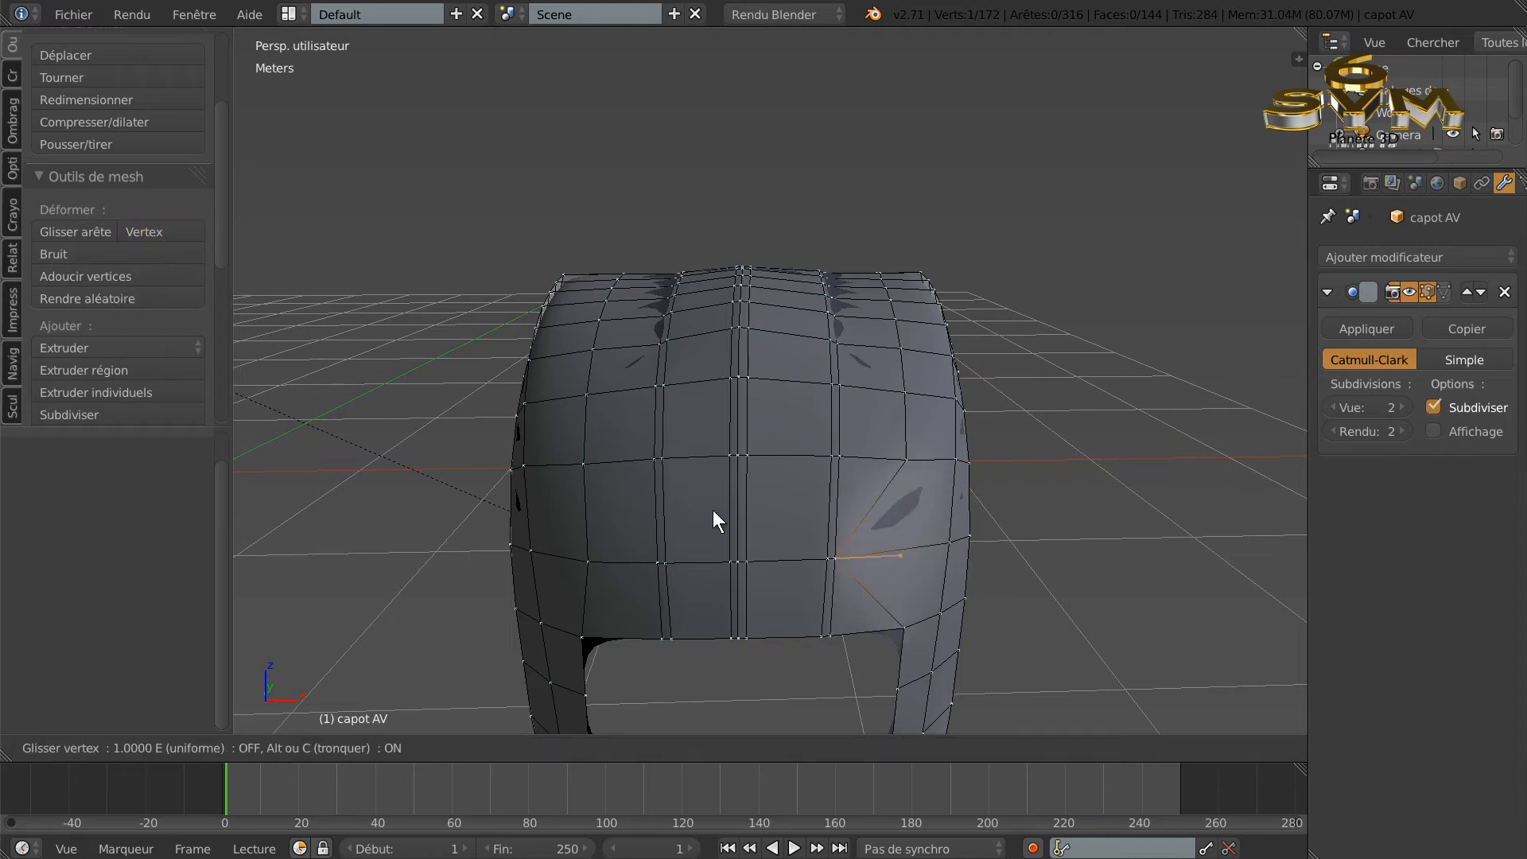
left_click(910, 557)
right_click(588, 562)
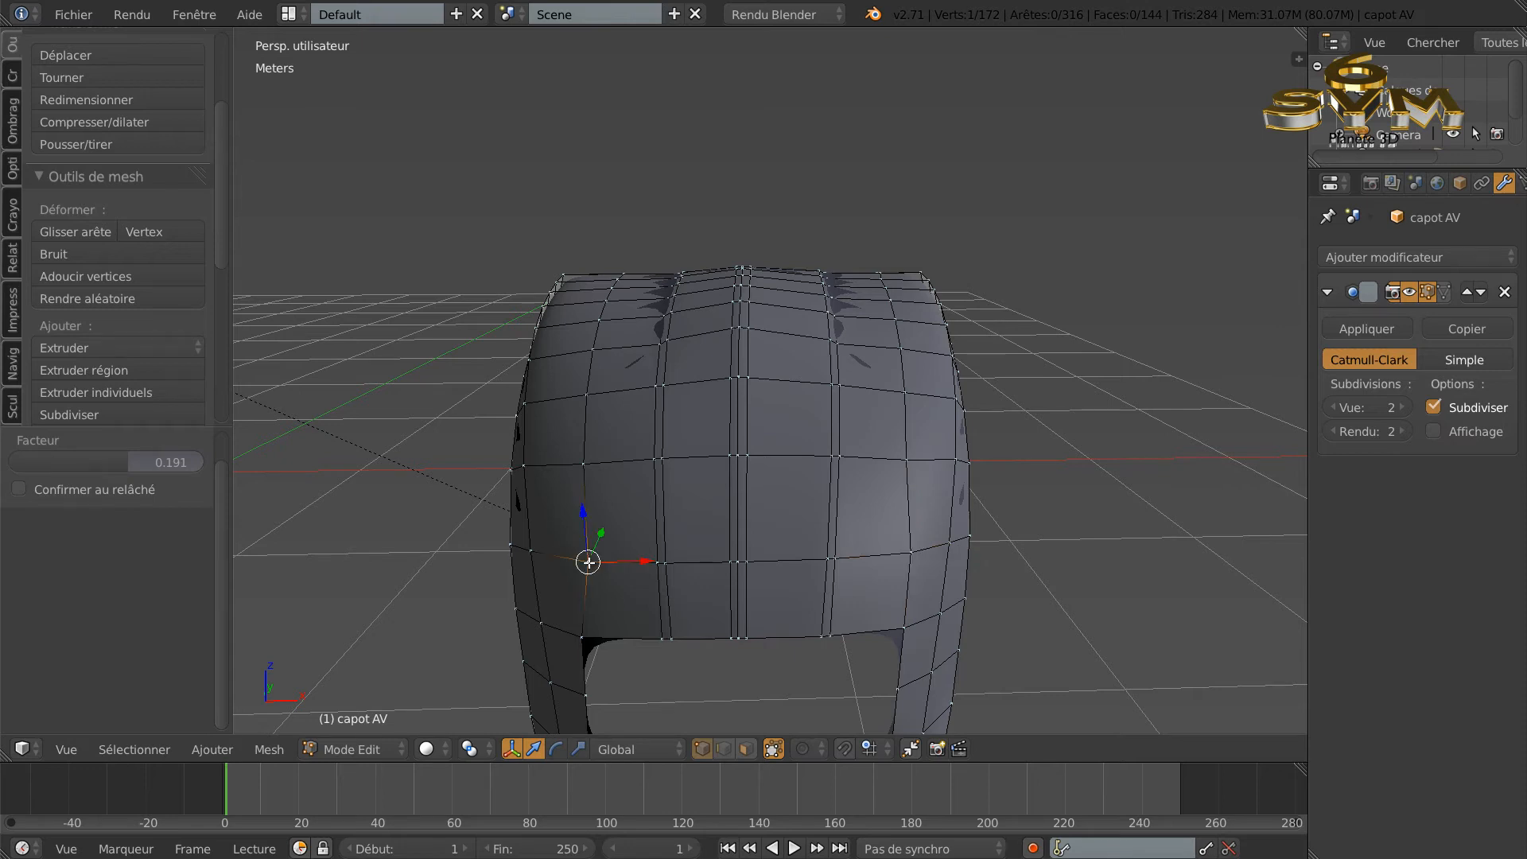
left_click(164, 235)
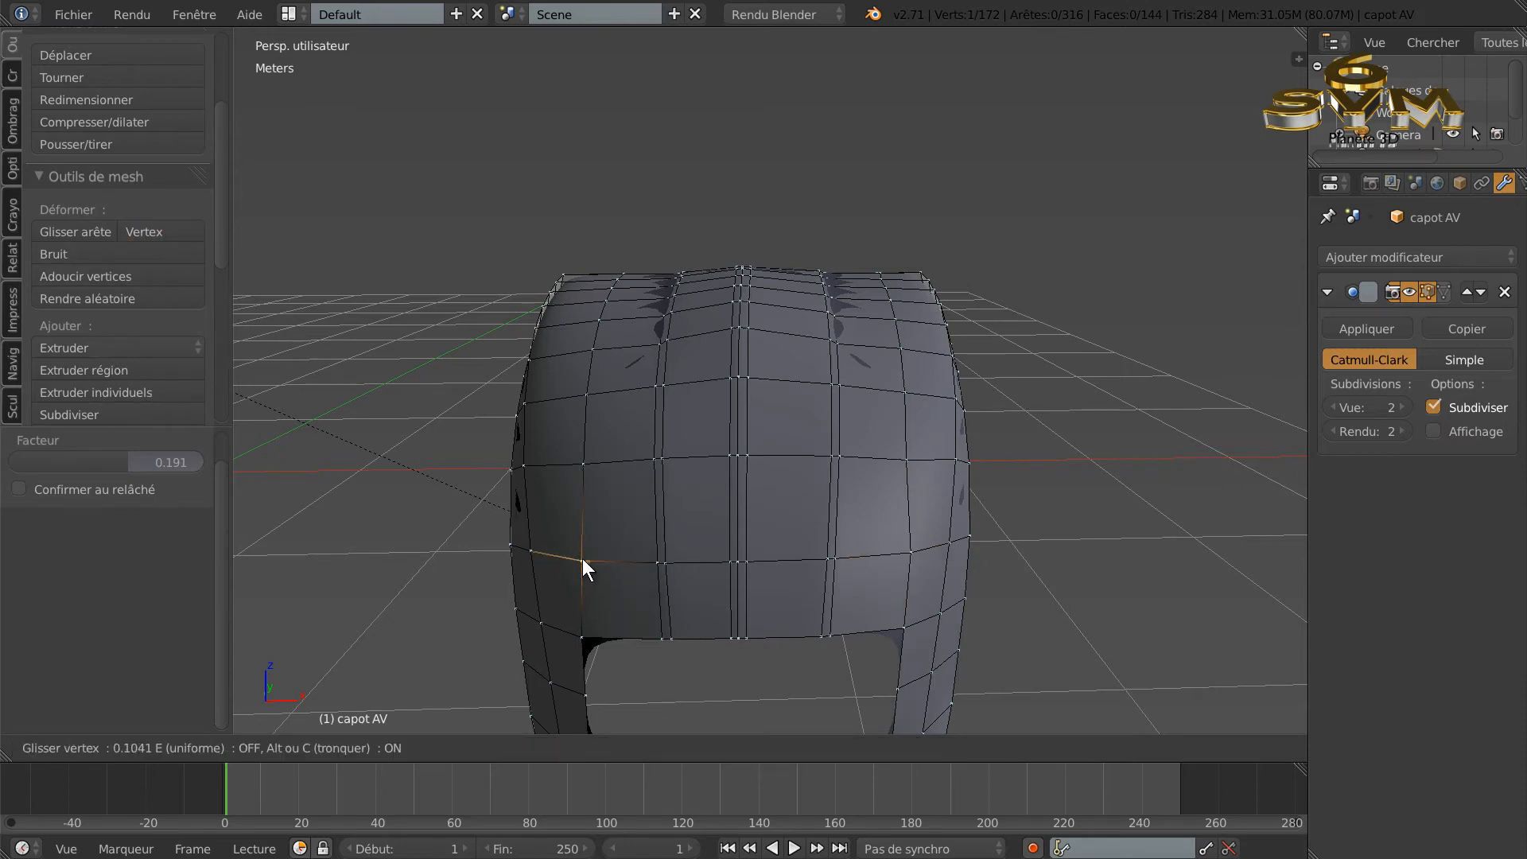
left_click(583, 558)
Step: Examine the smoothed hood and the edge rows running from the front opening towards its rear edge
key("Tab")
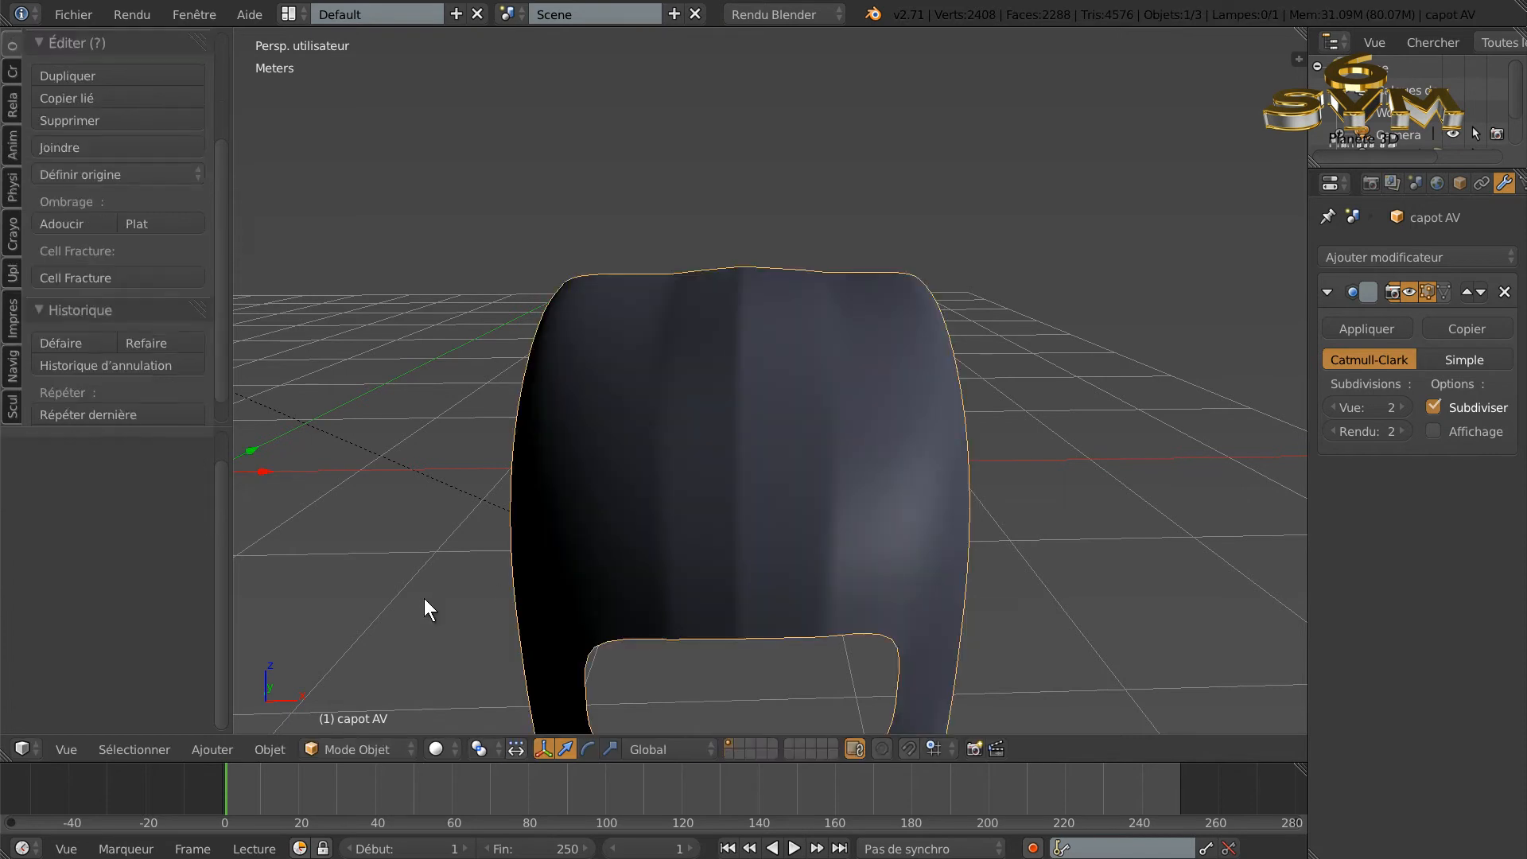
middle_click_drag(459, 608, 811, 597)
key("Tab")
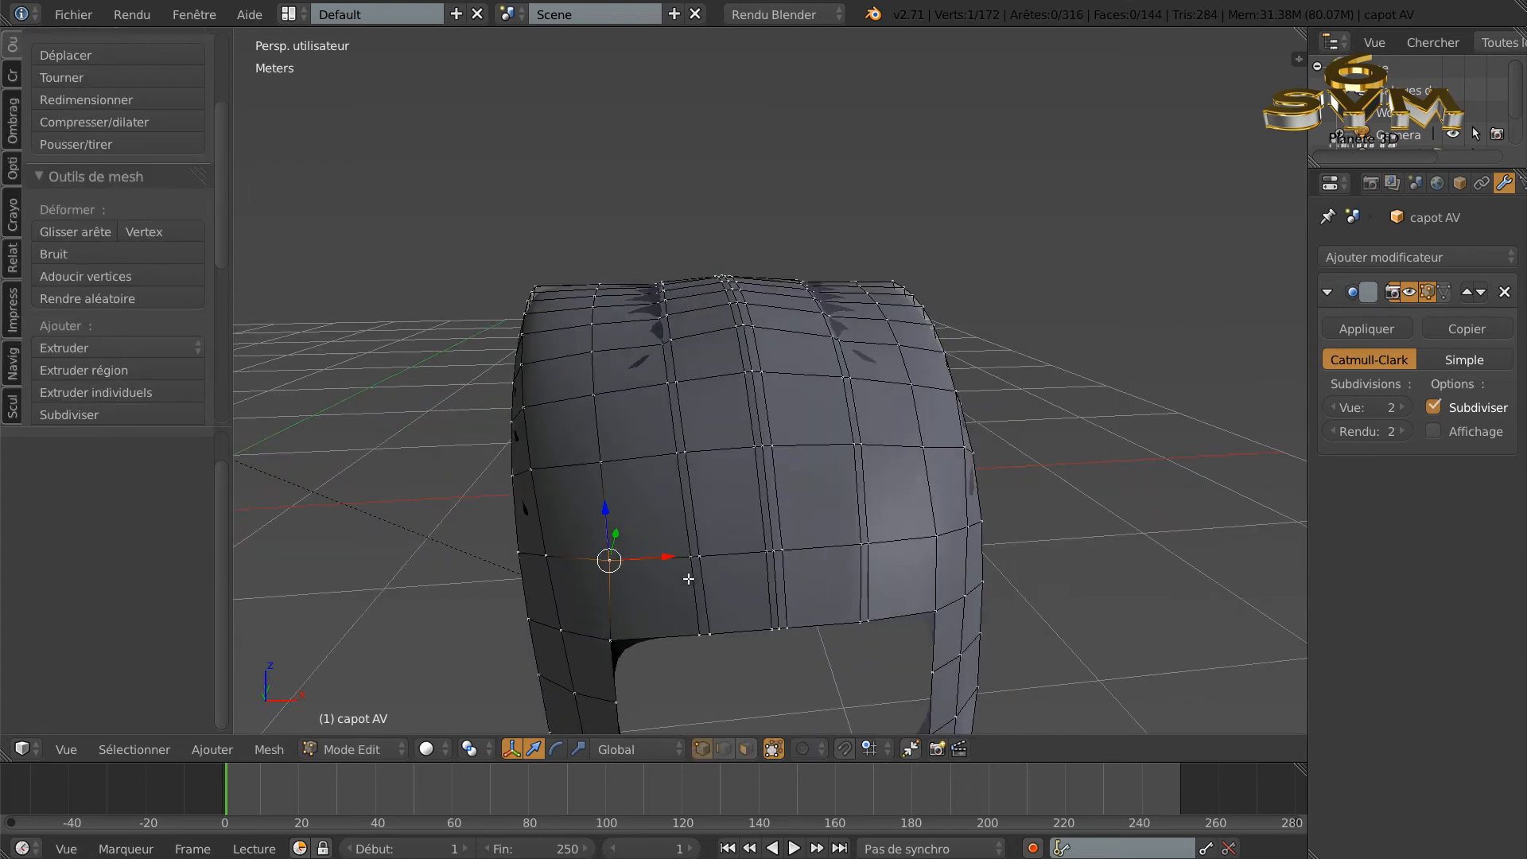
middle_click_drag(807, 562, 825, 610)
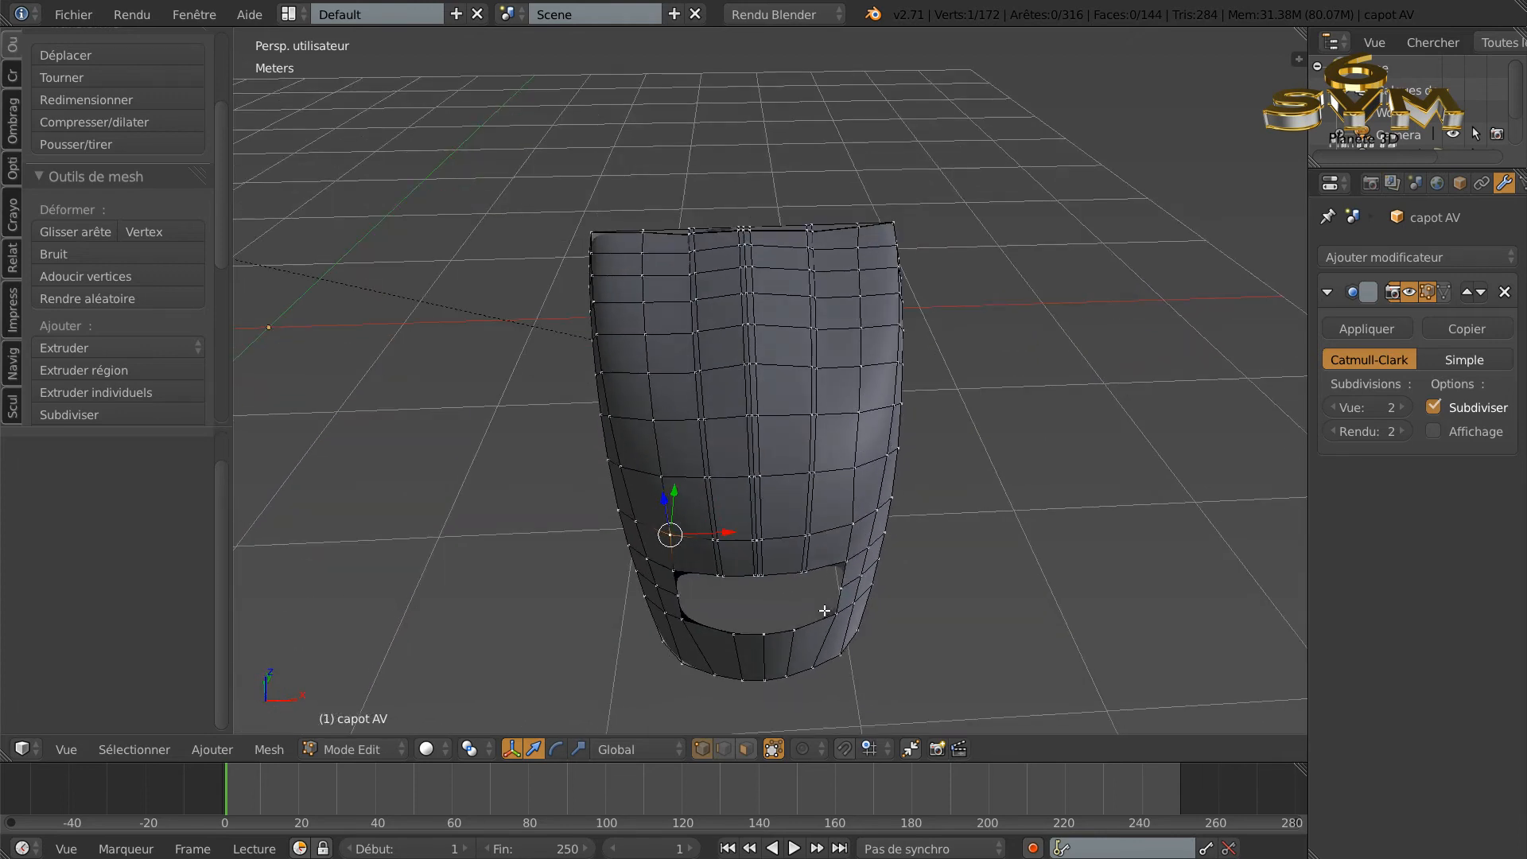
middle_click_drag(878, 475, 809, 480)
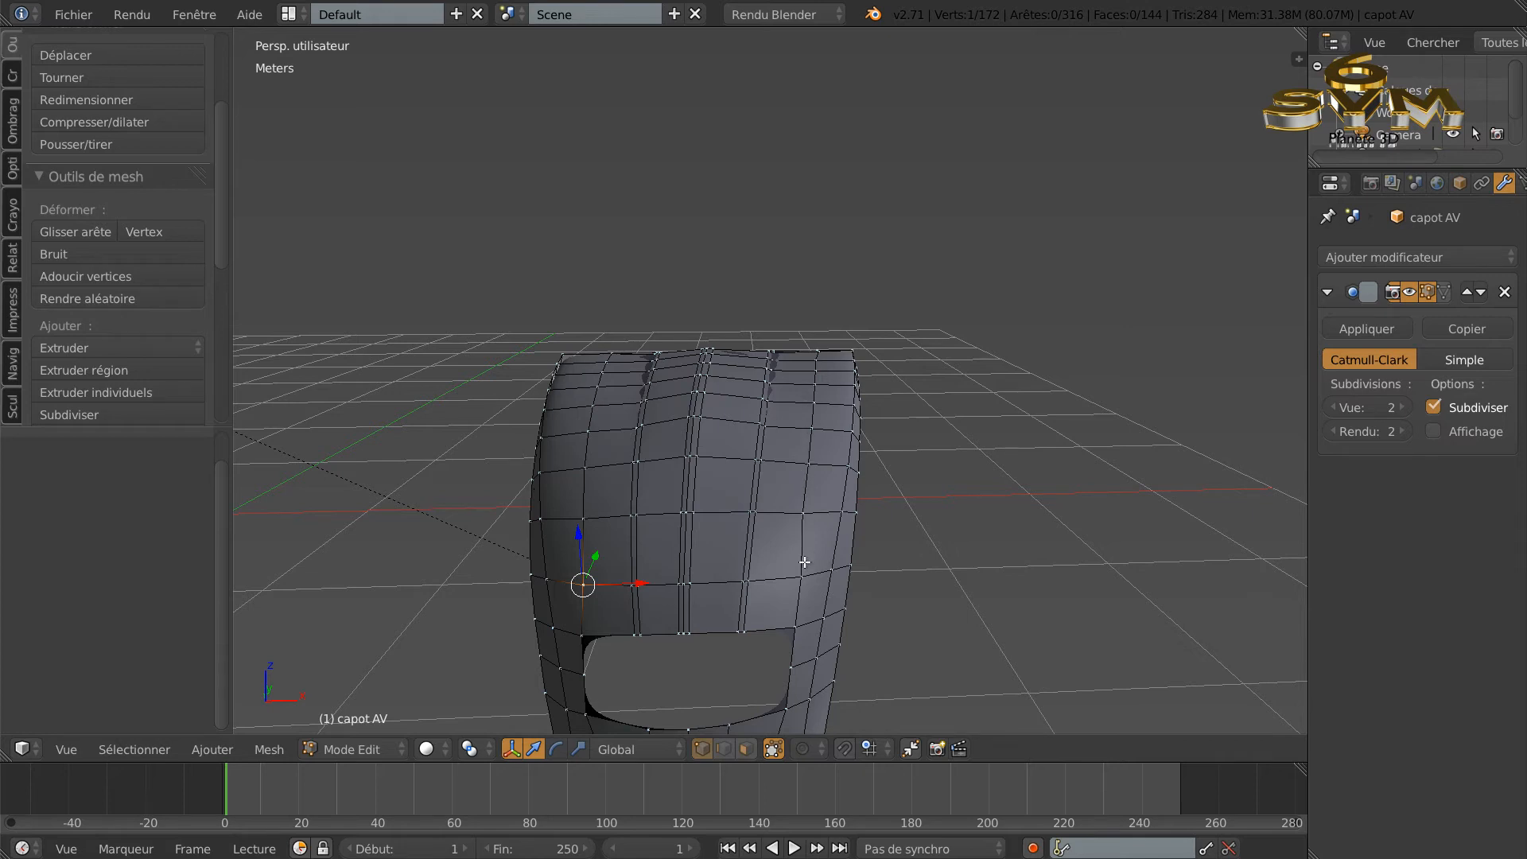
middle_click_drag(789, 549, 793, 571)
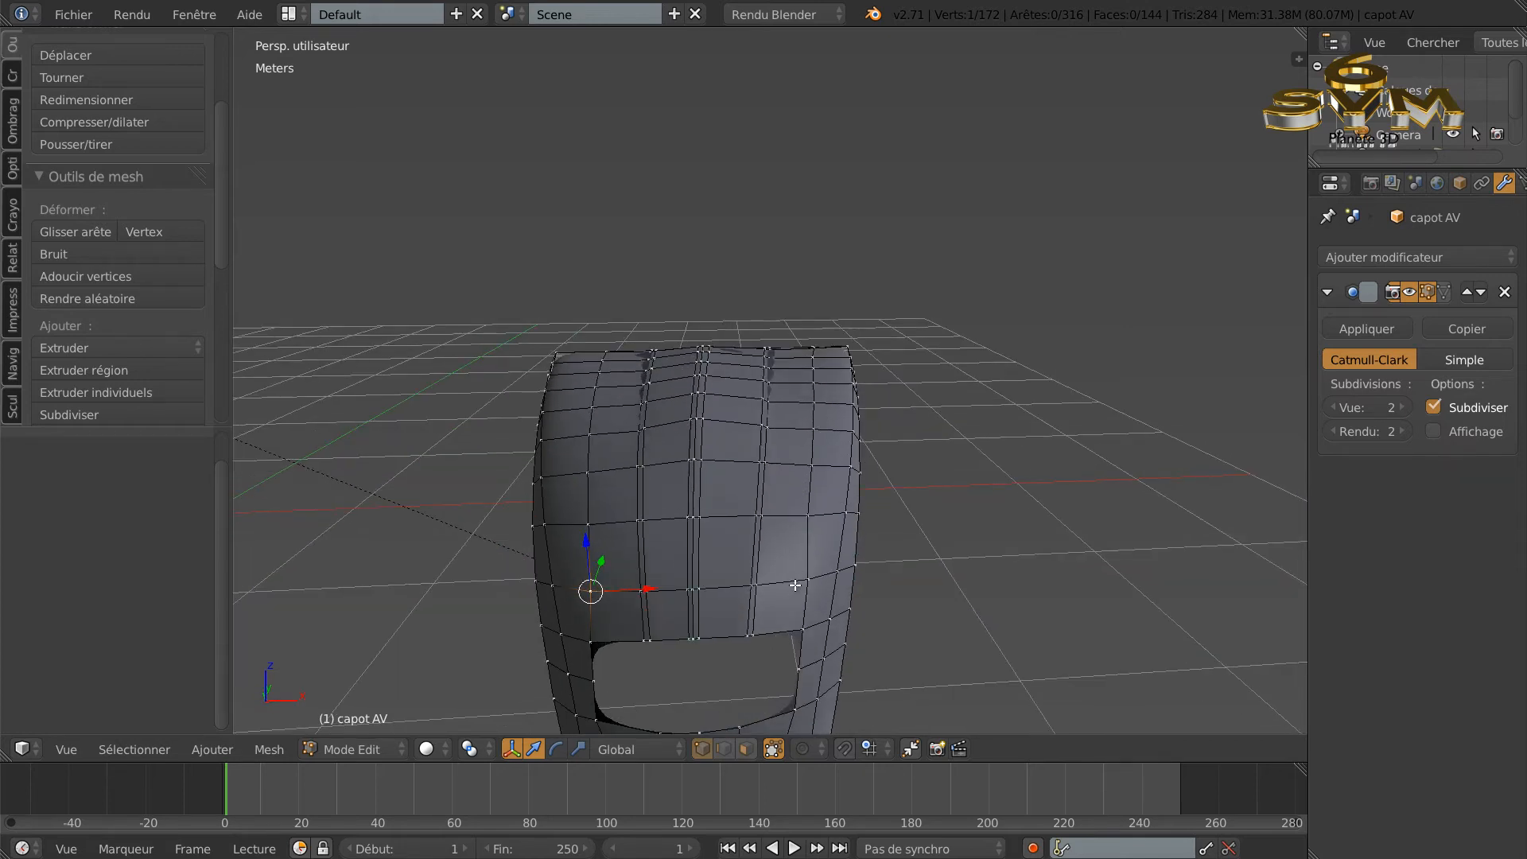
middle_click_drag(798, 579, 813, 607)
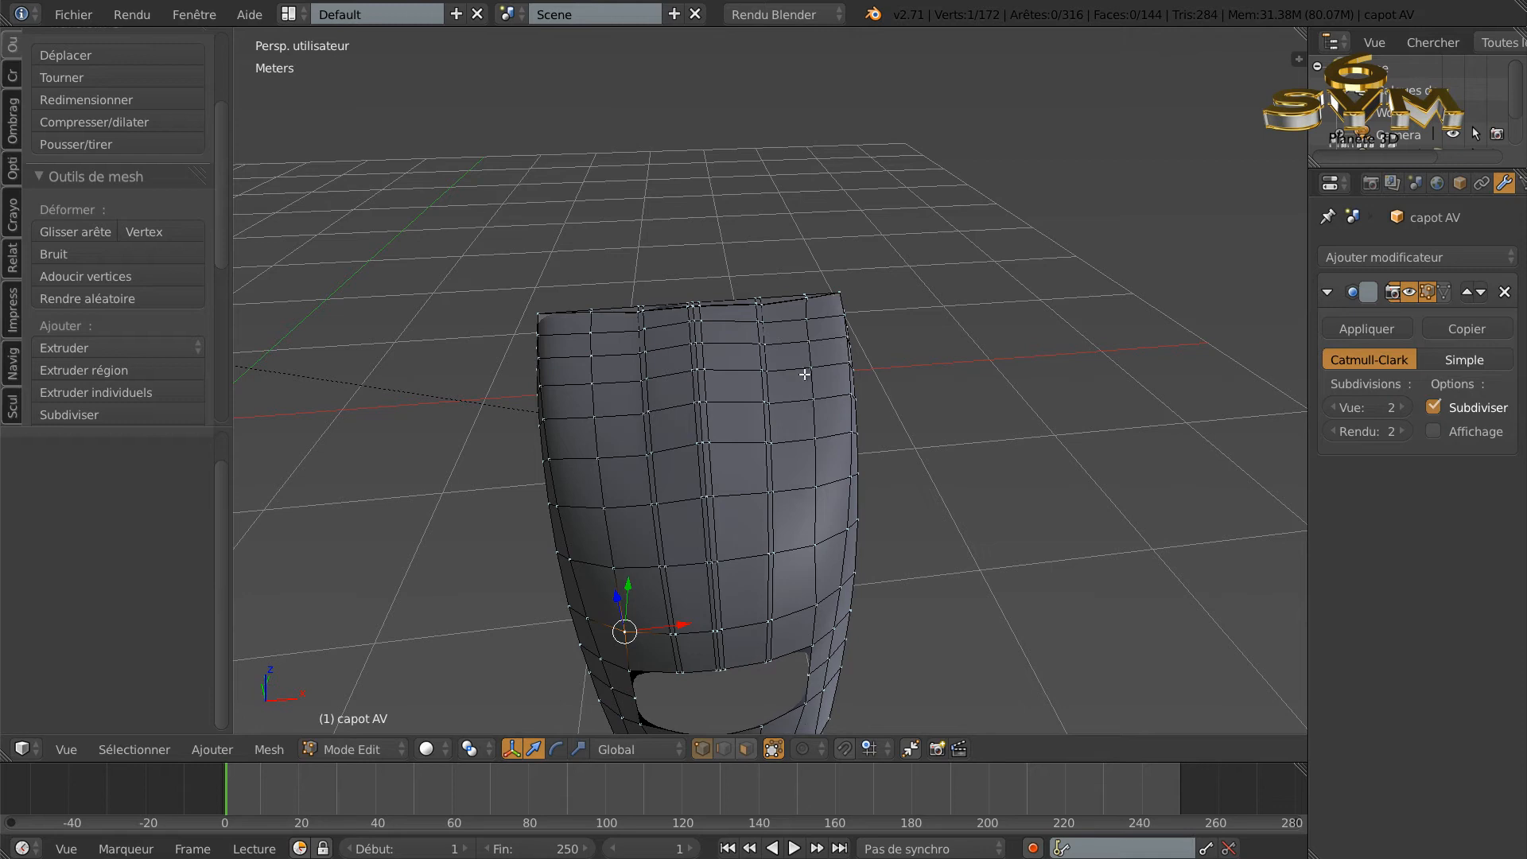
middle_click_drag(805, 611, 791, 529)
mouse_move(807, 590)
middle_mouse_down()
mouse_move(842, 613)
mouse_move(806, 637)
mouse_move(804, 583)
mouse_move(832, 636)
mouse_move(814, 610)
middle_mouse_up()
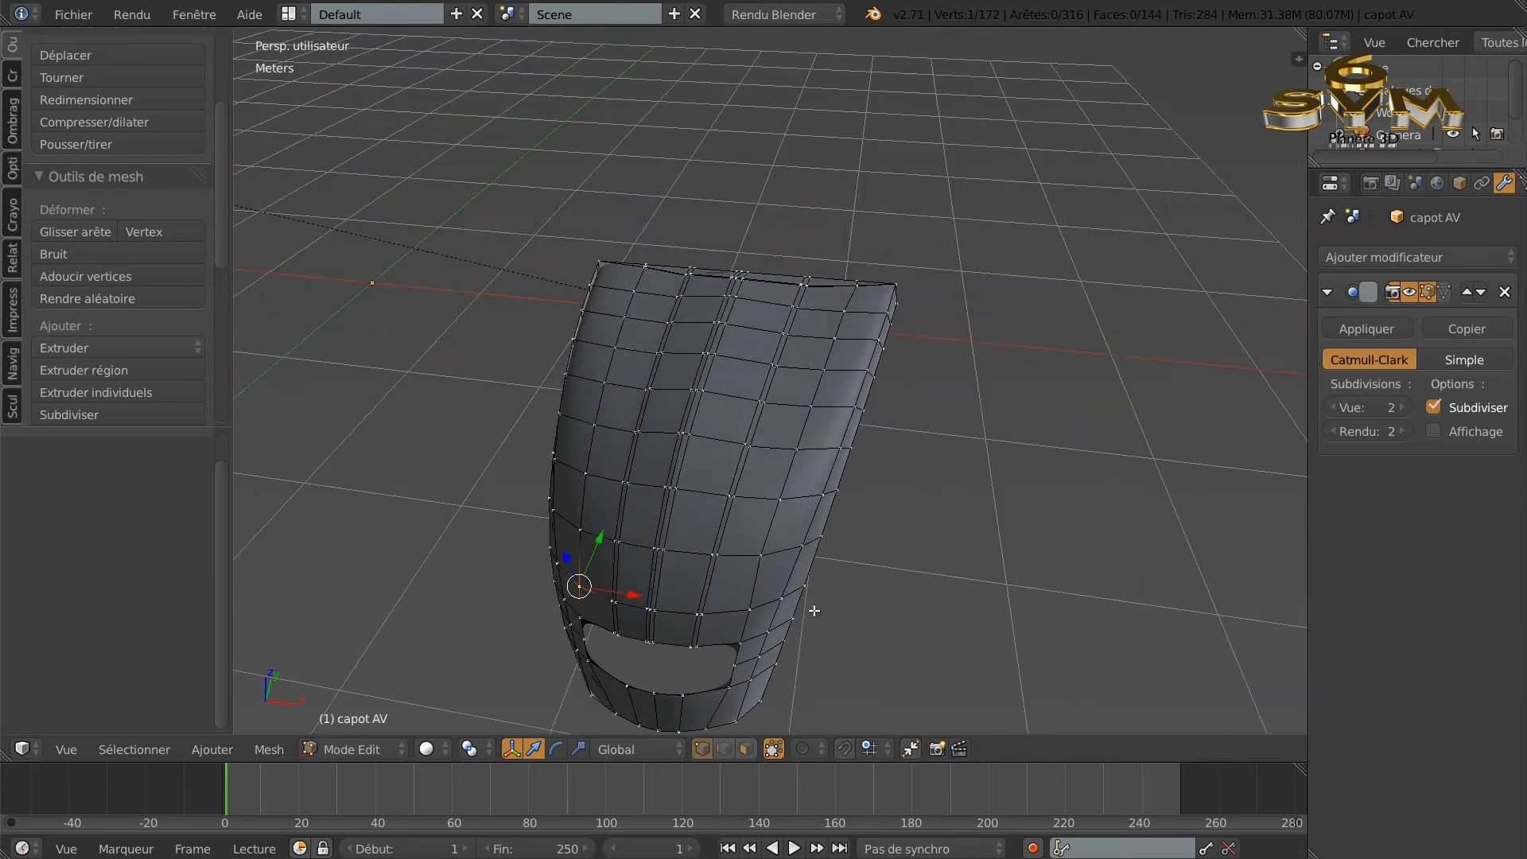
Step: Relax the column of eight vertices running from above the opening's right corner towards the hood's rear edge with LoopTools
right_click(750, 610)
right_click(761, 555, "shift")
right_click(780, 499, "shift")
right_click(795, 449, "shift")
right_click(813, 406, "shift")
right_click(833, 361, "shift")
right_click(851, 314, "shift")
right_click(866, 291, "shift")
middle_click_drag(927, 378, 880, 437)
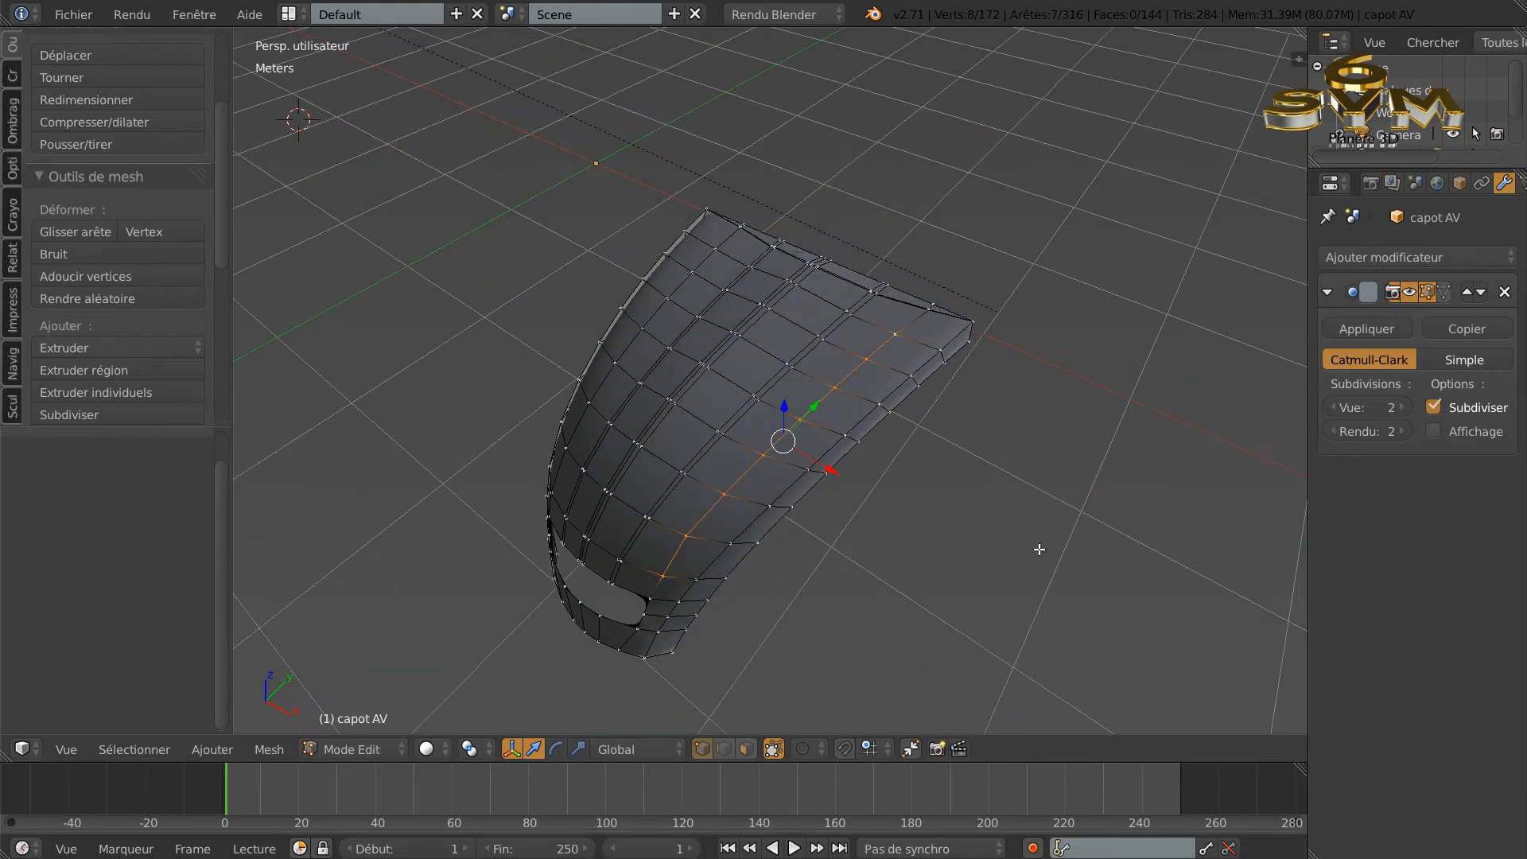
key("w")
mouse_move(940, 281)
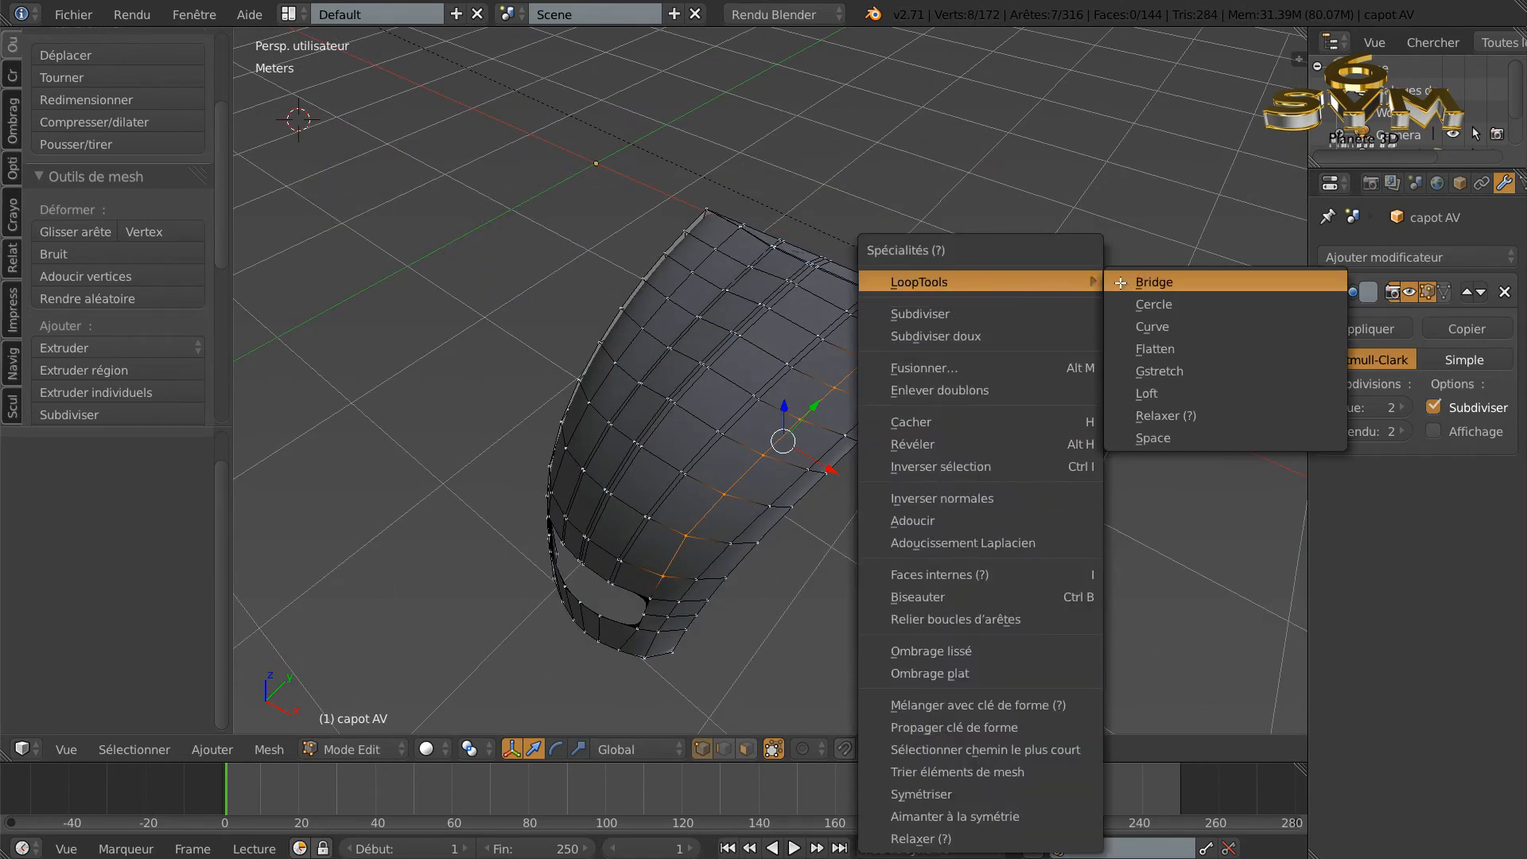
left_click(1177, 415)
middle_click_drag(1177, 415, 1114, 484)
key("Tab")
key("Tab")
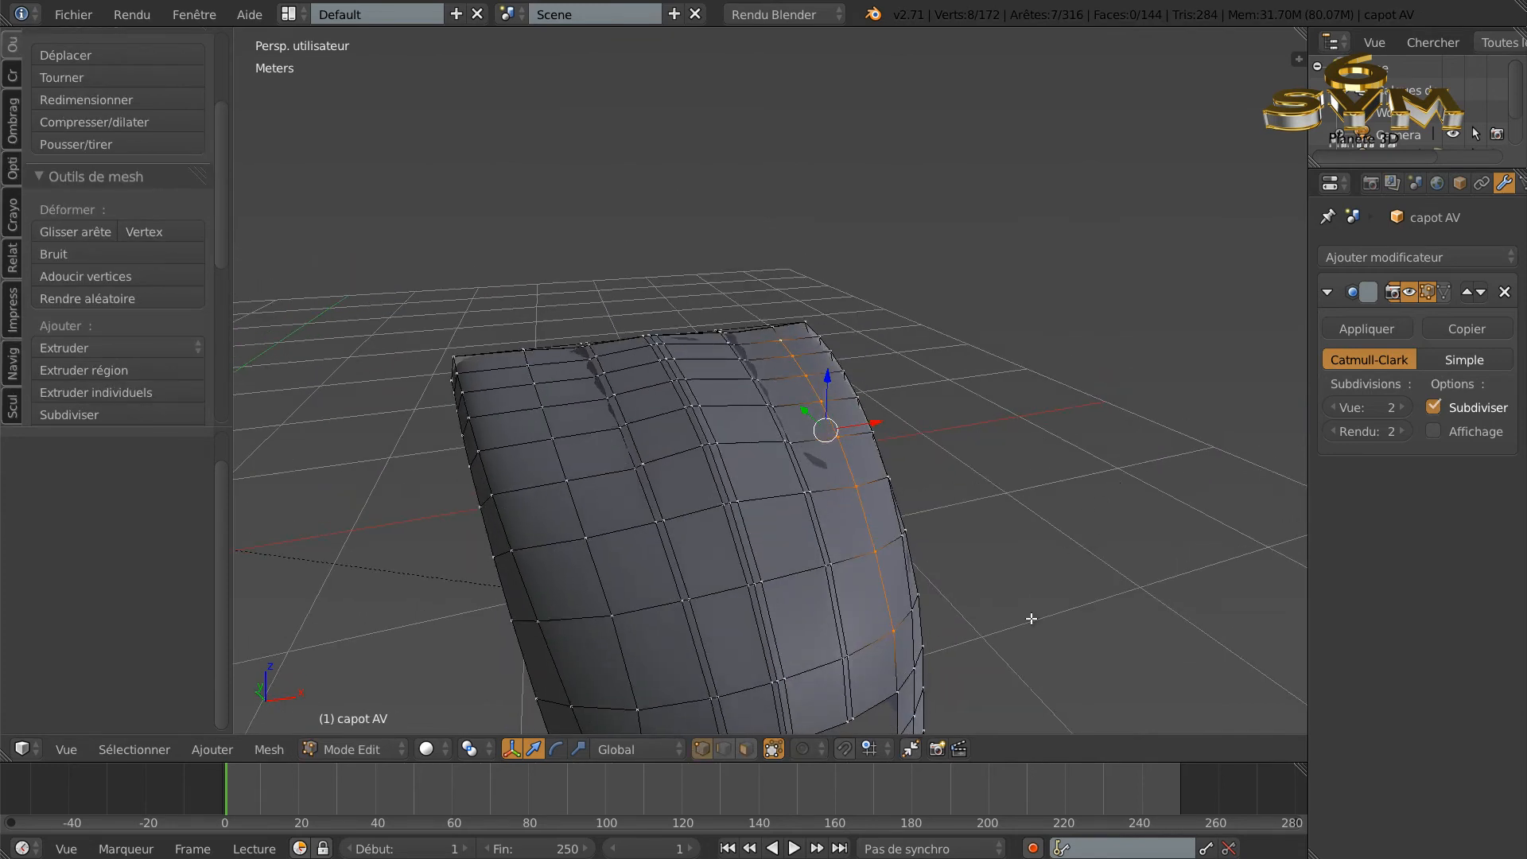
Step: Relax the matching column of eight vertices on the hood's left side with LoopTools
middle_click_drag(1025, 617, 1070, 511)
right_click(701, 544)
right_click(669, 461, "shift")
right_click(640, 395, "shift")
right_click(616, 351, "shift")
right_click(596, 334, "shift")
middle_click_drag(682, 422, 659, 494)
right_click(646, 487, "shift")
right_click(560, 483, "shift")
right_click(475, 481, "shift")
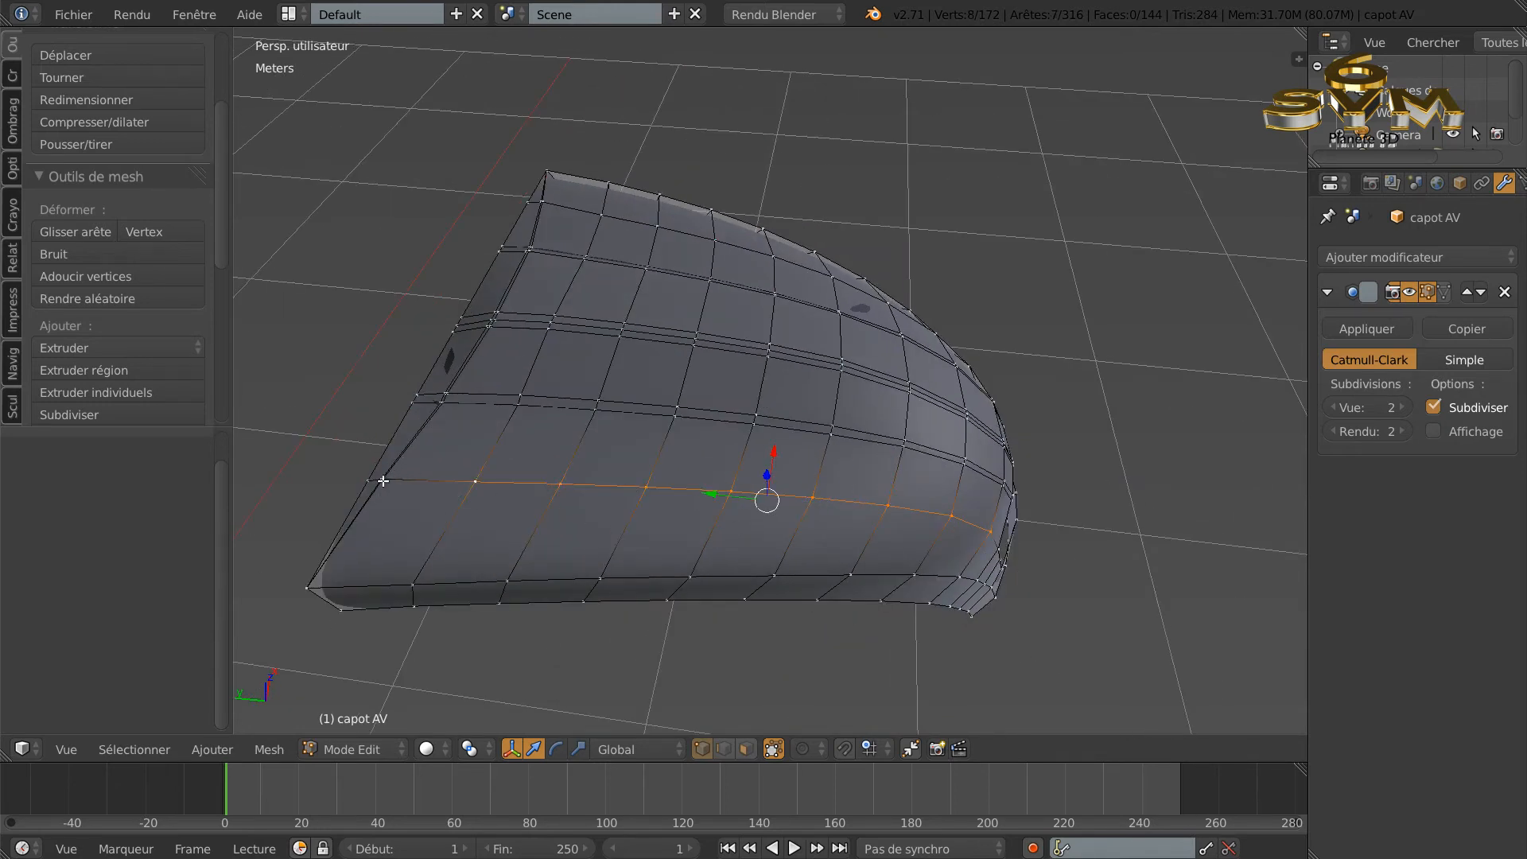
middle_click_drag(847, 562, 711, 608)
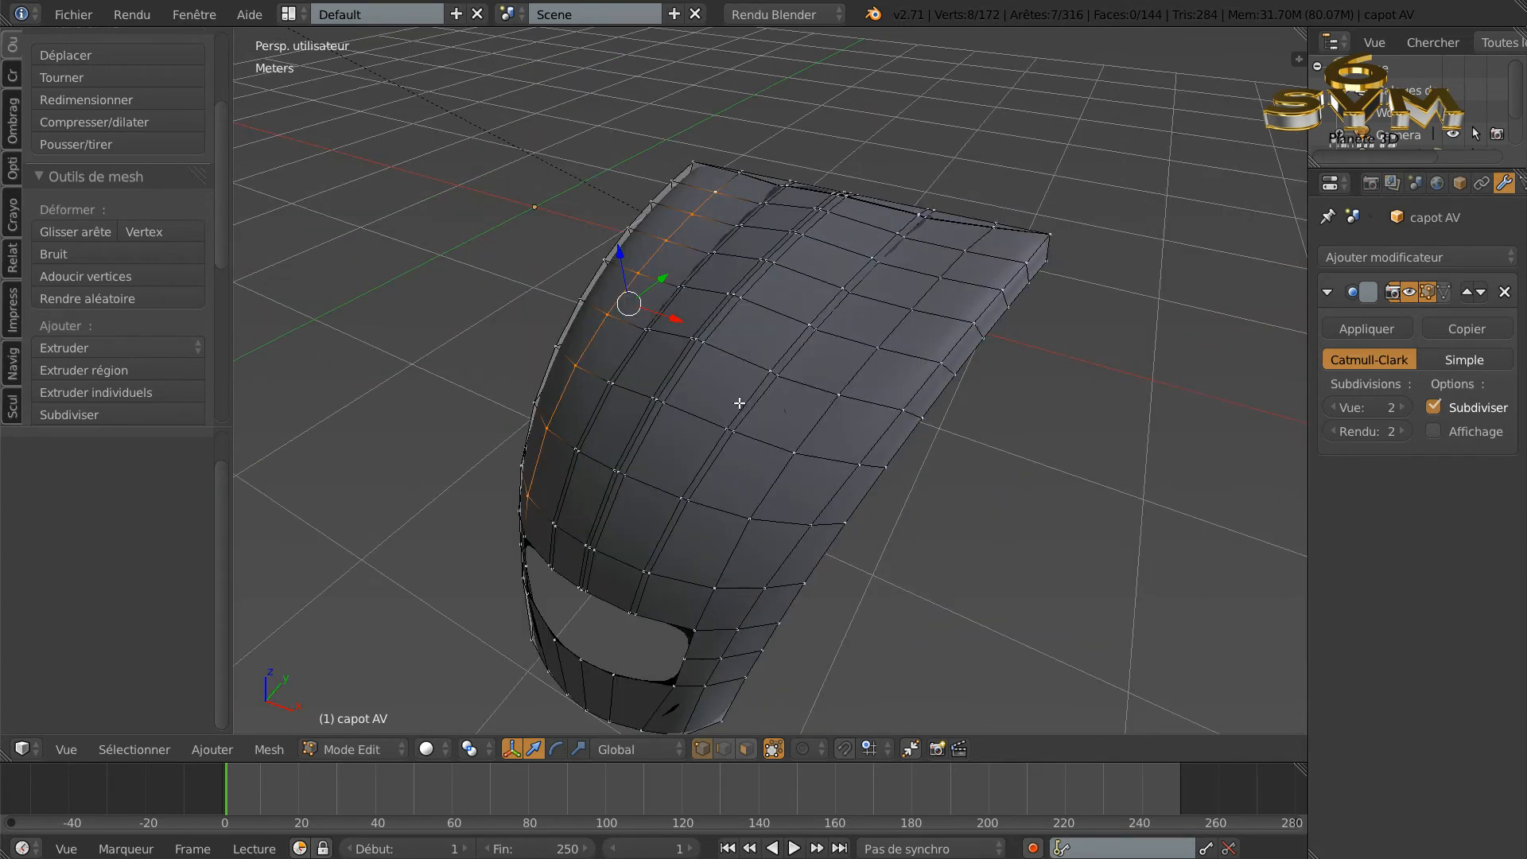
key("w")
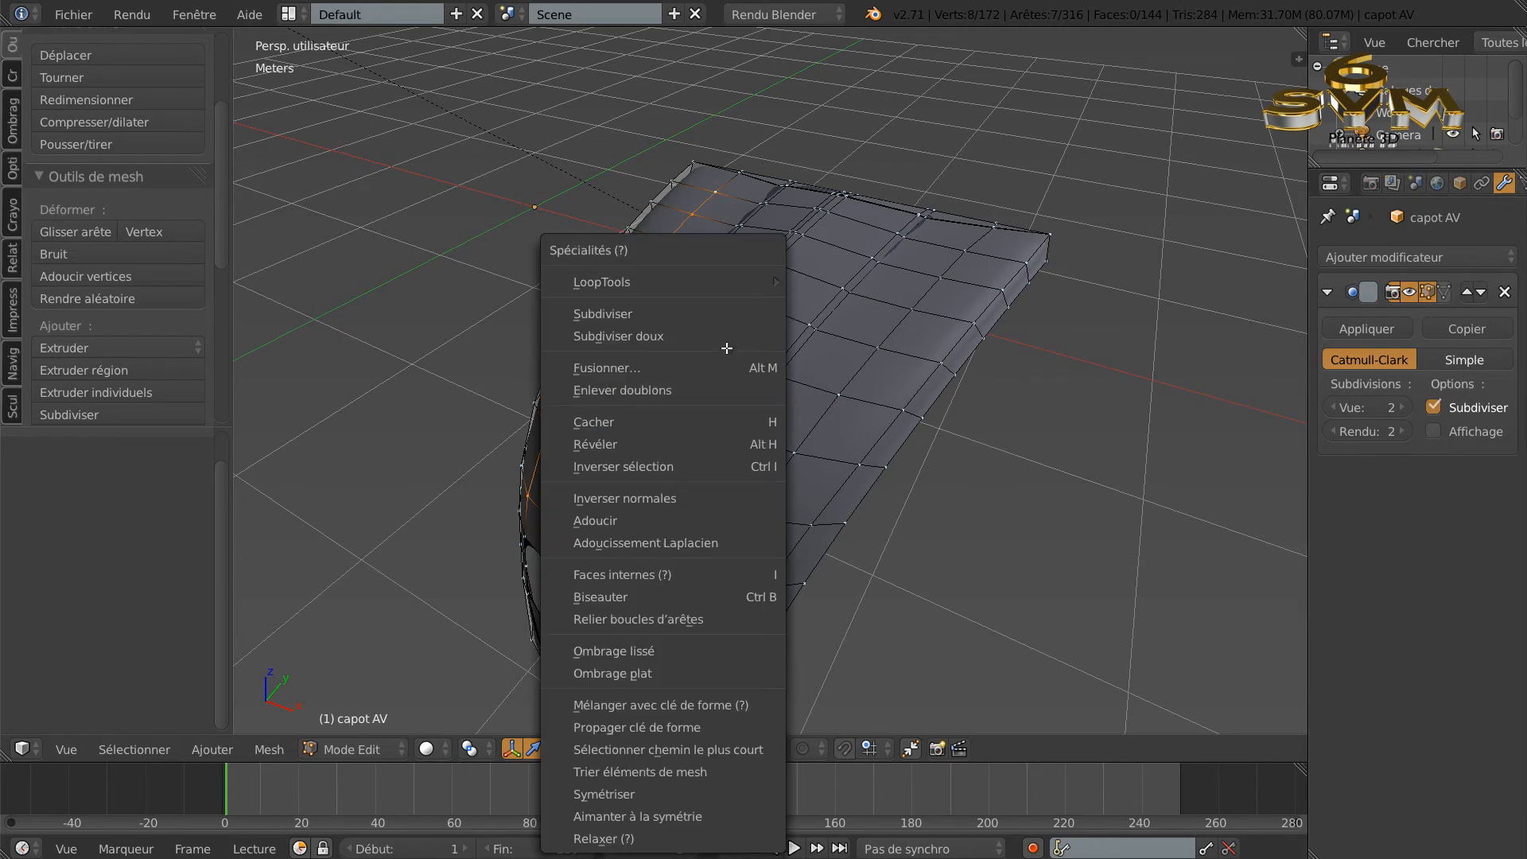
key("Escape")
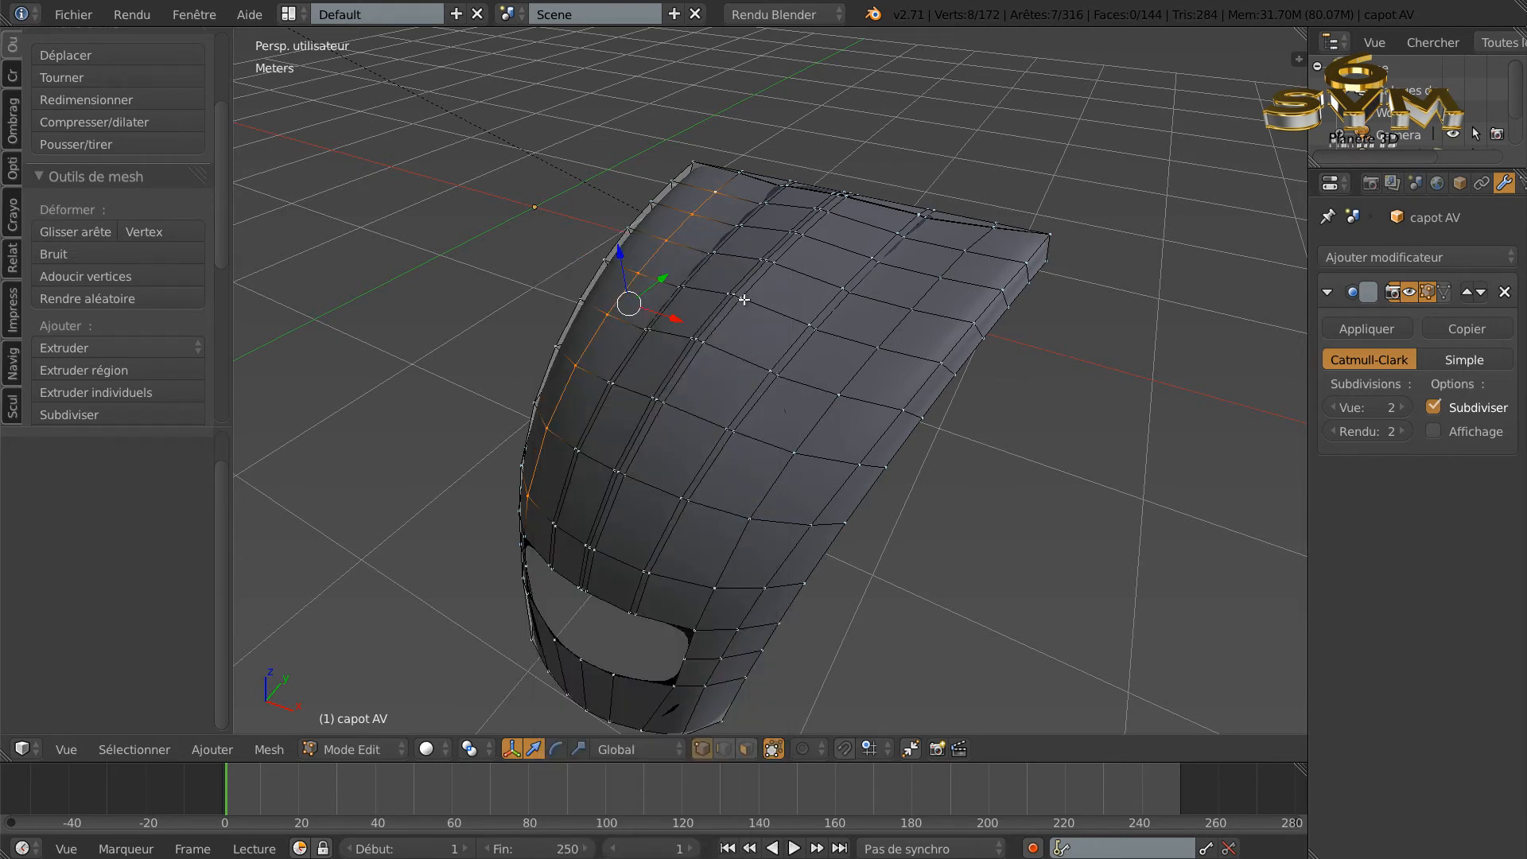
key("w")
mouse_move(745, 283)
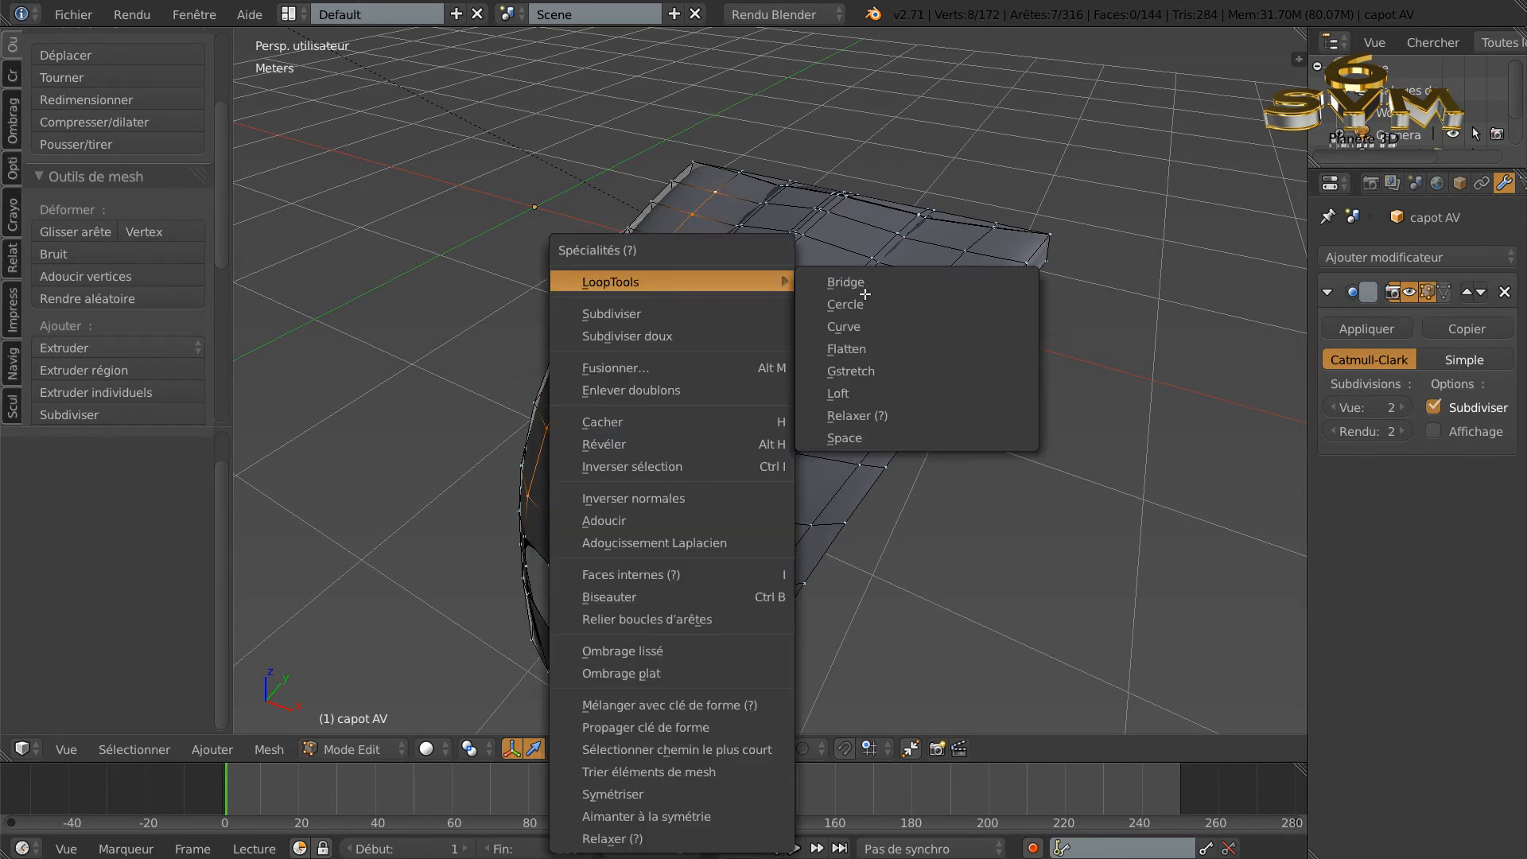
left_click(879, 416)
middle_click_drag(879, 415, 1017, 444)
key("Tab")
key("Tab")
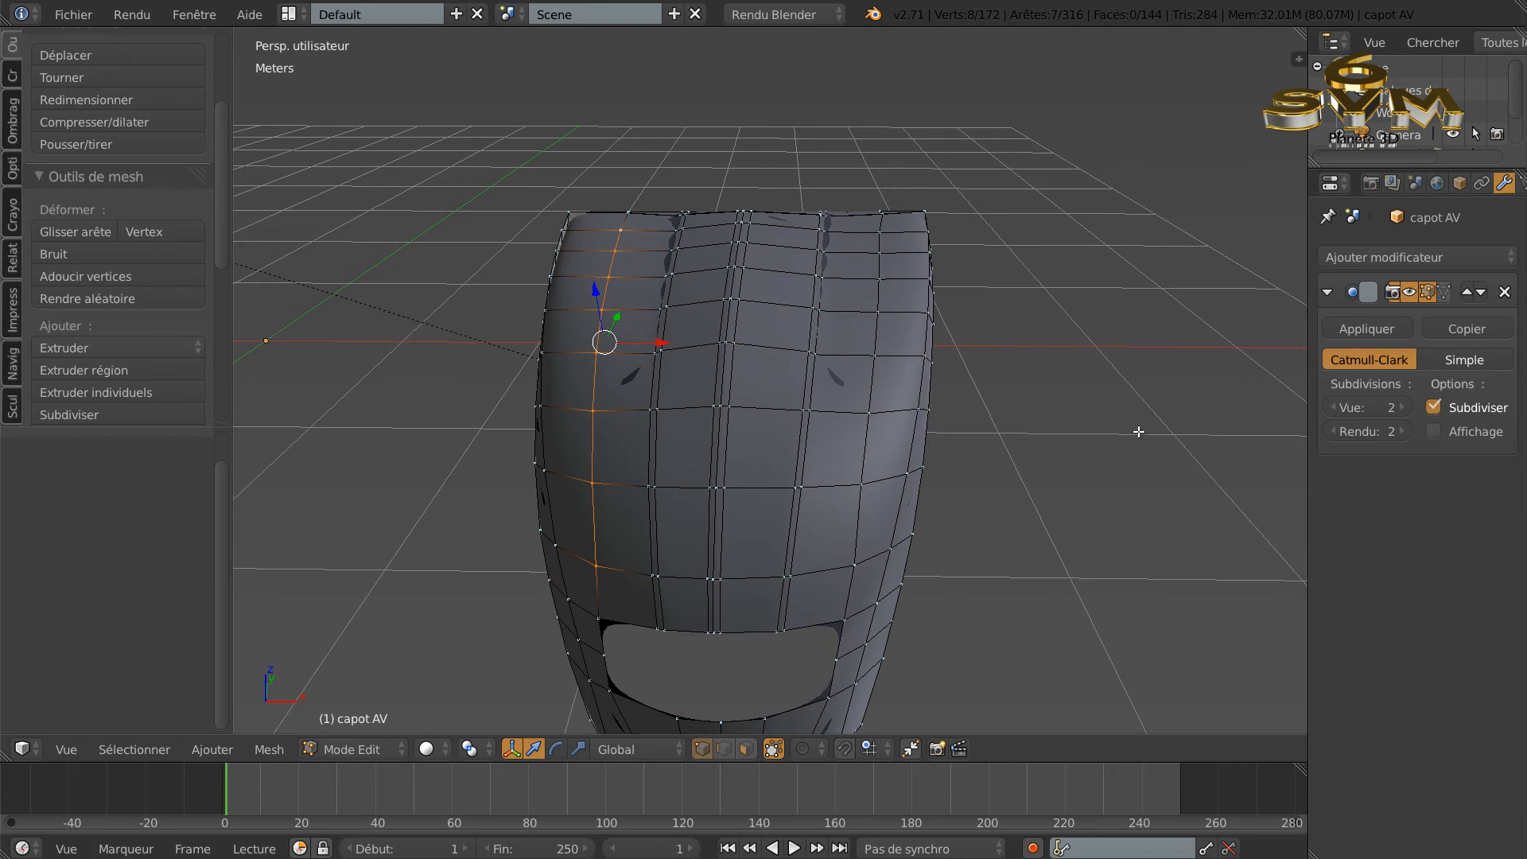
Step: Add a single loop cut just outside the opening's right edge and set its slide factor to -0.8
middle_click_drag(1020, 506, 1037, 473)
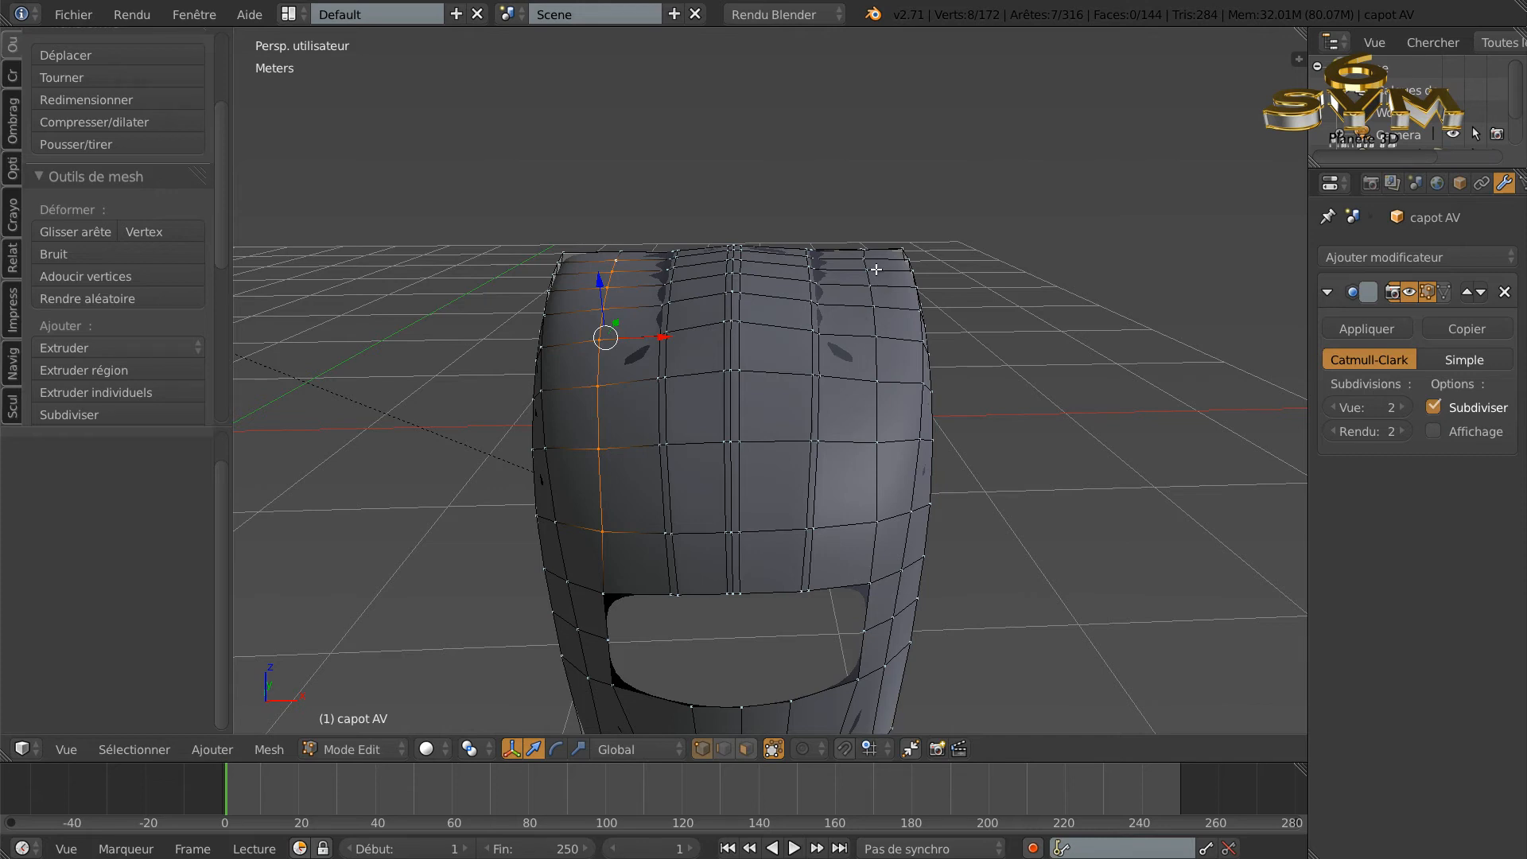
middle_click_drag(880, 562, 879, 535)
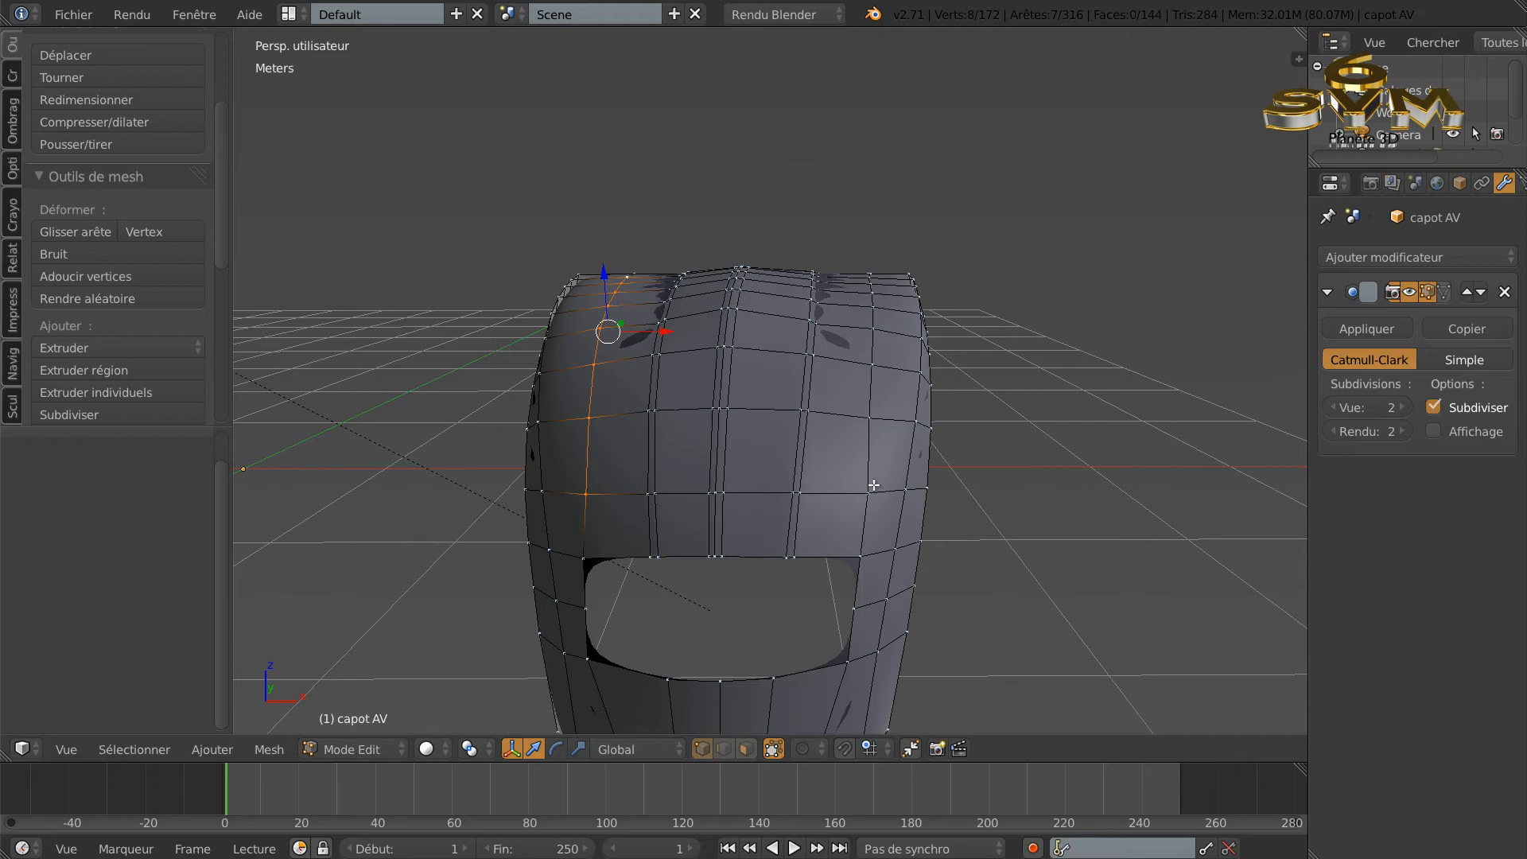
key("ctrl+r")
left_click(877, 493)
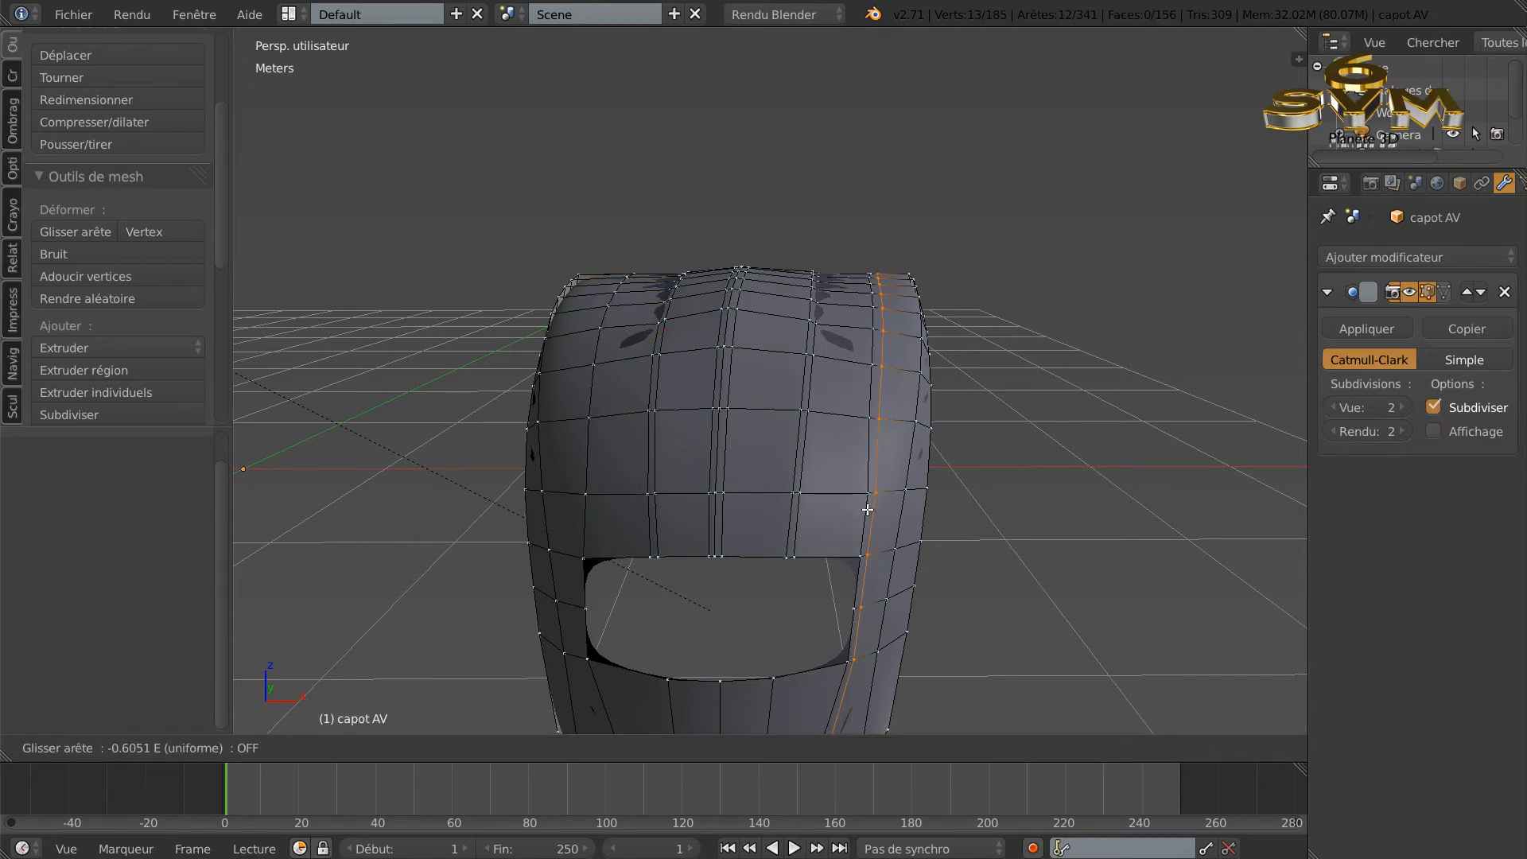
left_click(866, 507)
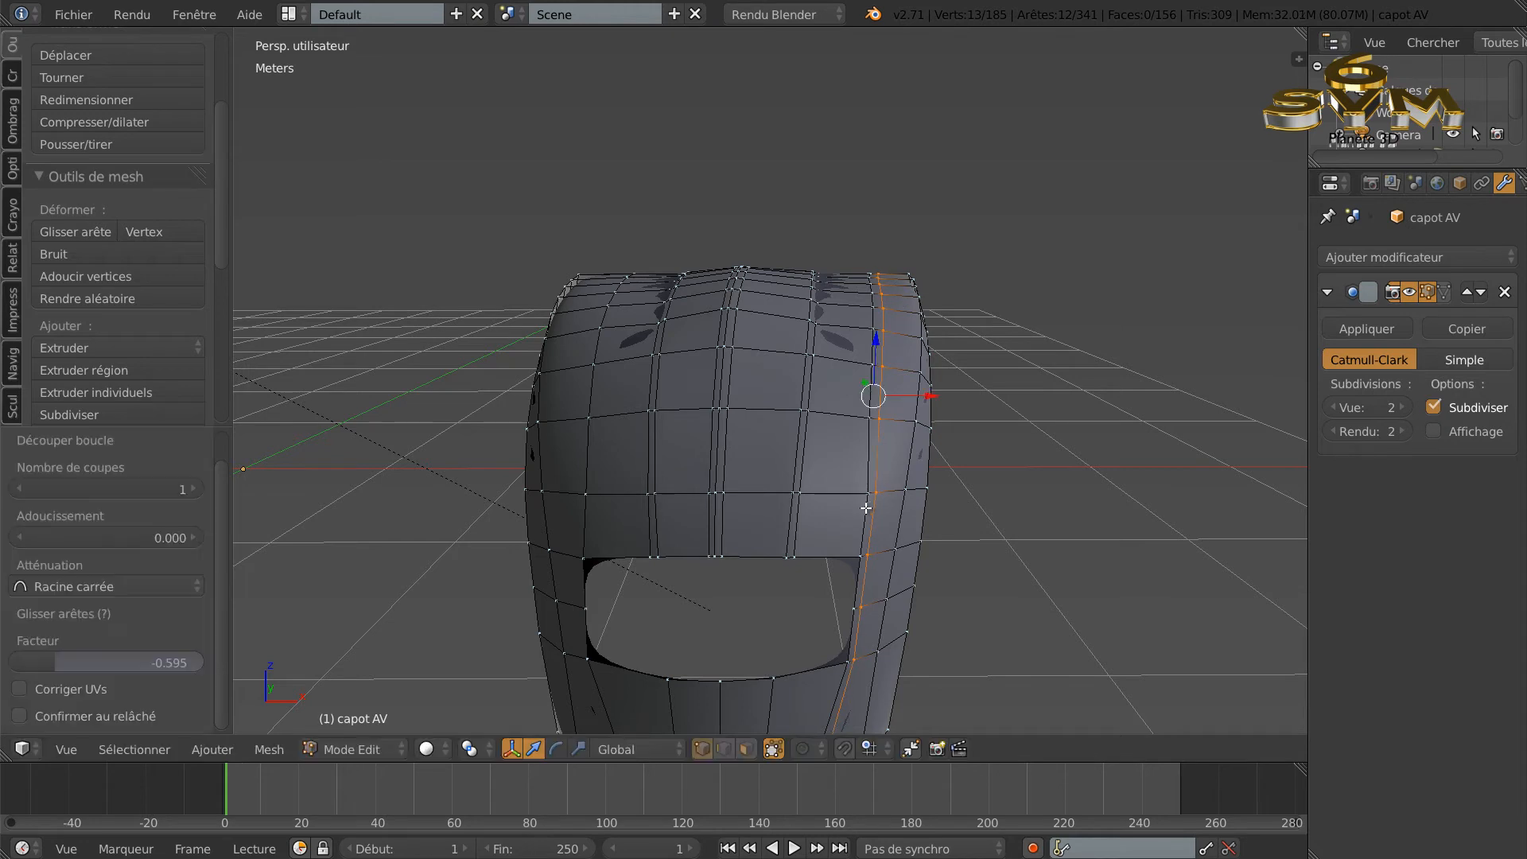
left_click(169, 661)
key("End")
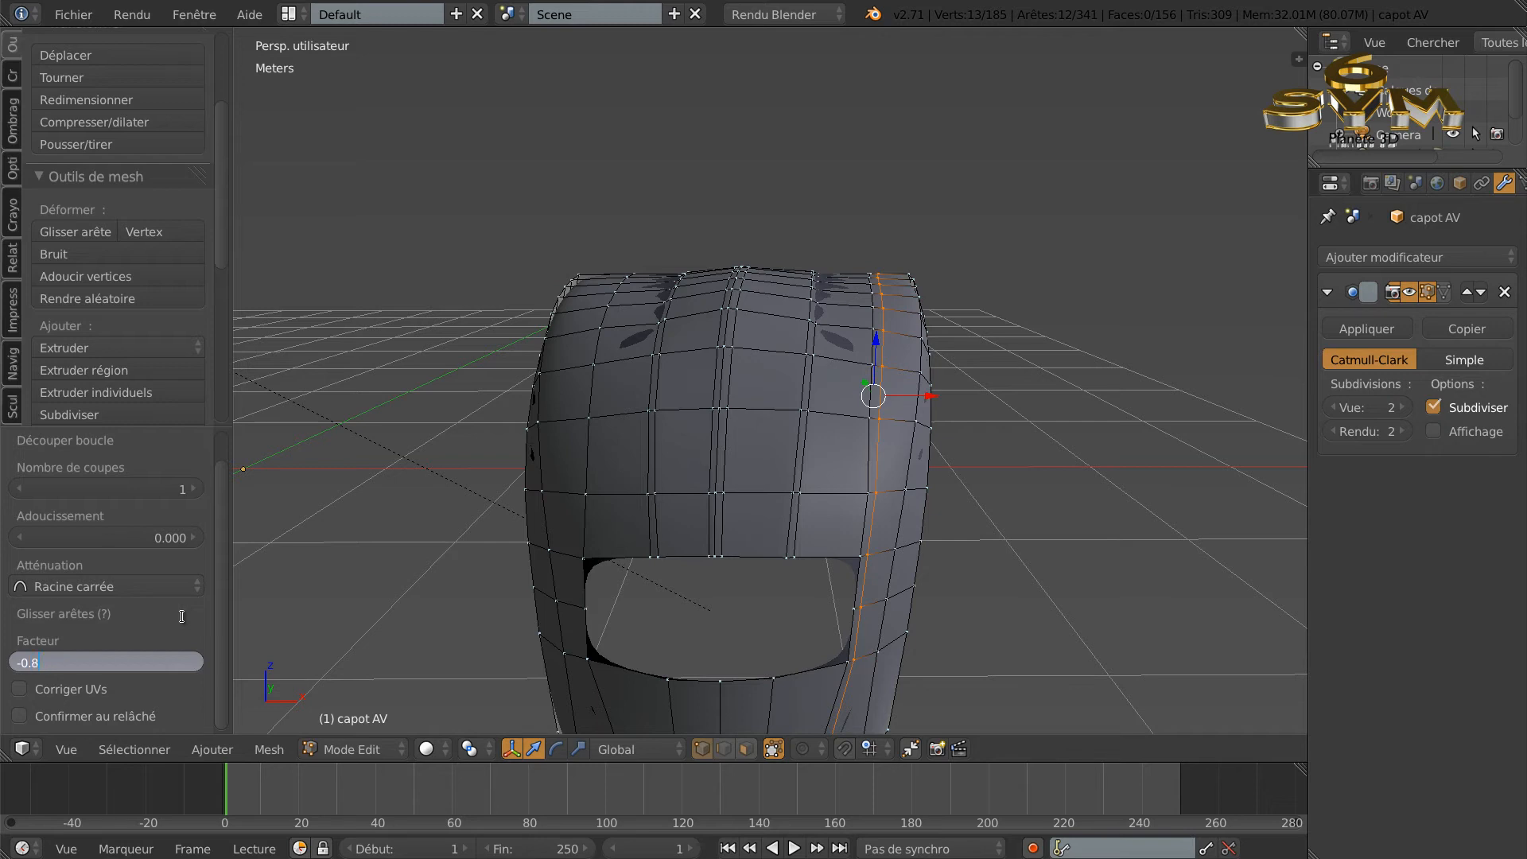
key("Return")
Step: Add a single loop cut just outside the opening's left edge and set its slide factor to -0.8
middle_click_drag(701, 560, 665, 566)
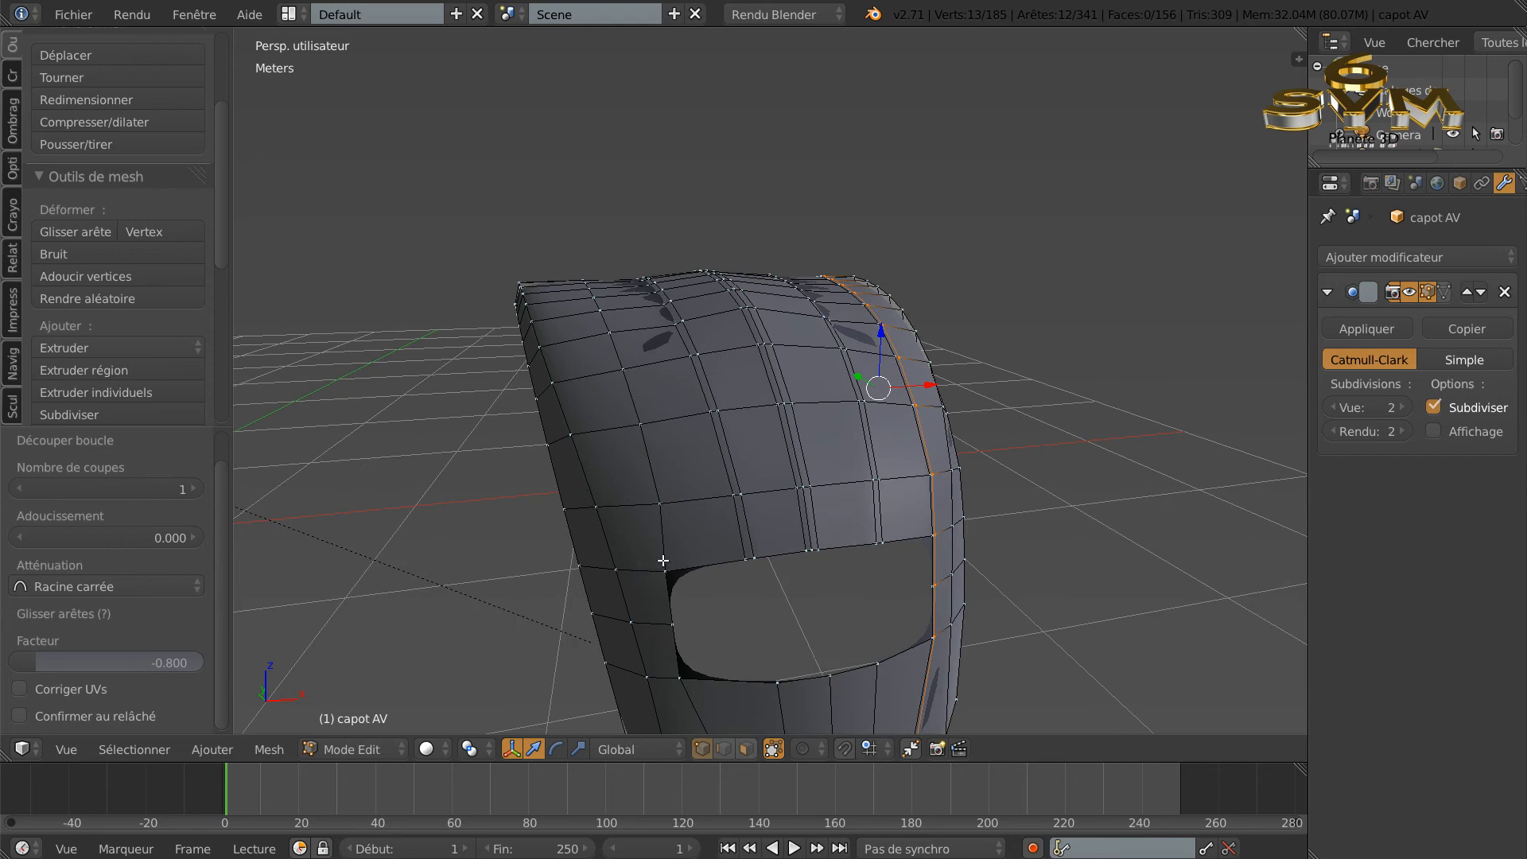
key("ctrl+r")
left_click(654, 565)
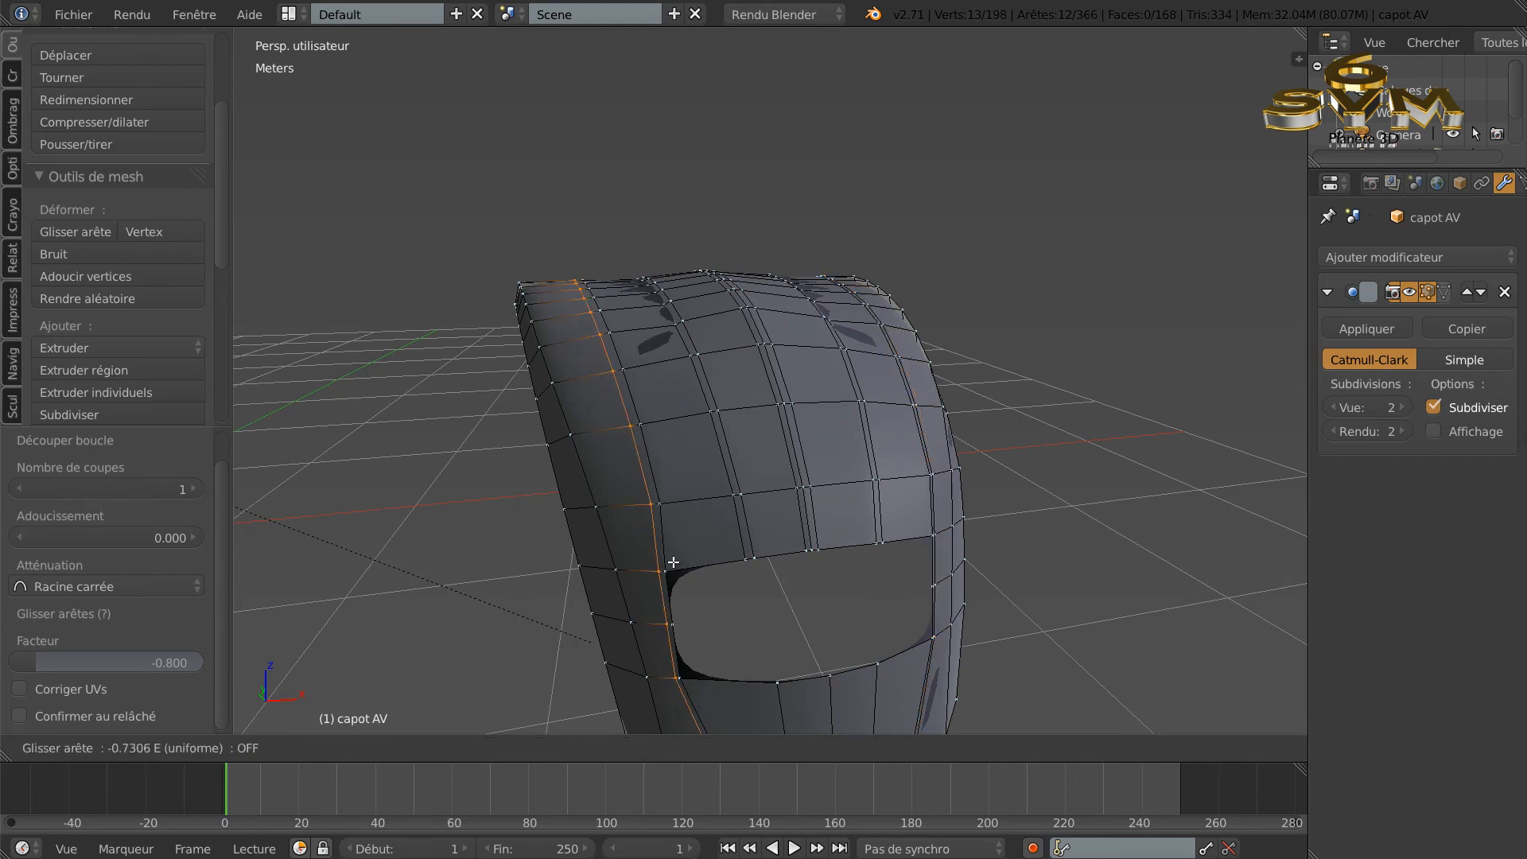
left_click(674, 561)
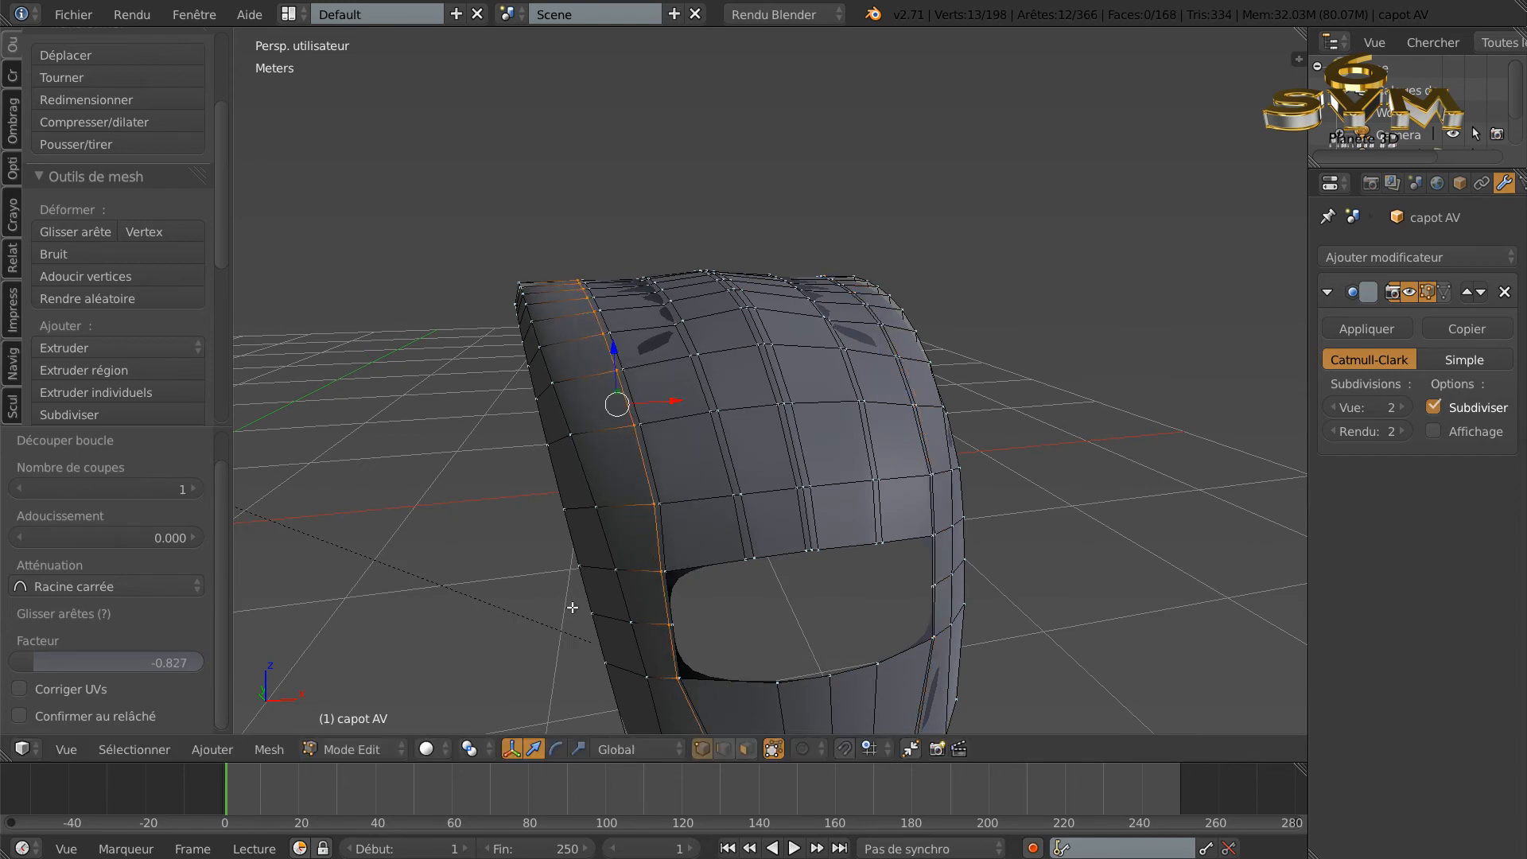
left_click_drag(176, 667, 179, 667)
left_click(175, 661)
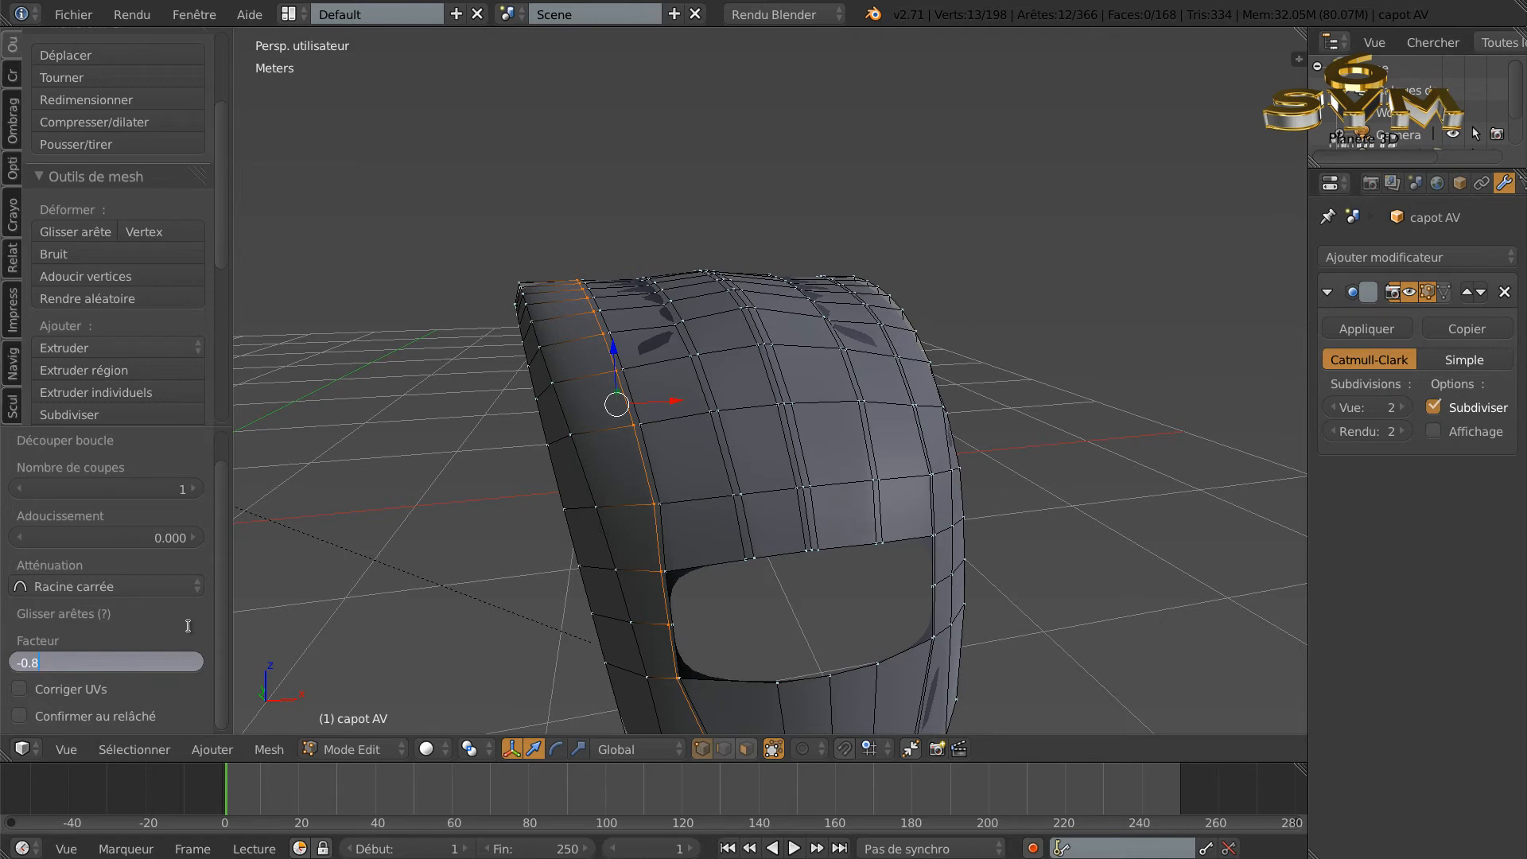
key("Return")
Step: Examine the hood's rear corner and the spacing of the added loop from the neighbouring edge rows
middle_click_drag(618, 529, 894, 625)
middle_click_drag(692, 587, 765, 574)
scroll(906, 624, "up", 5)
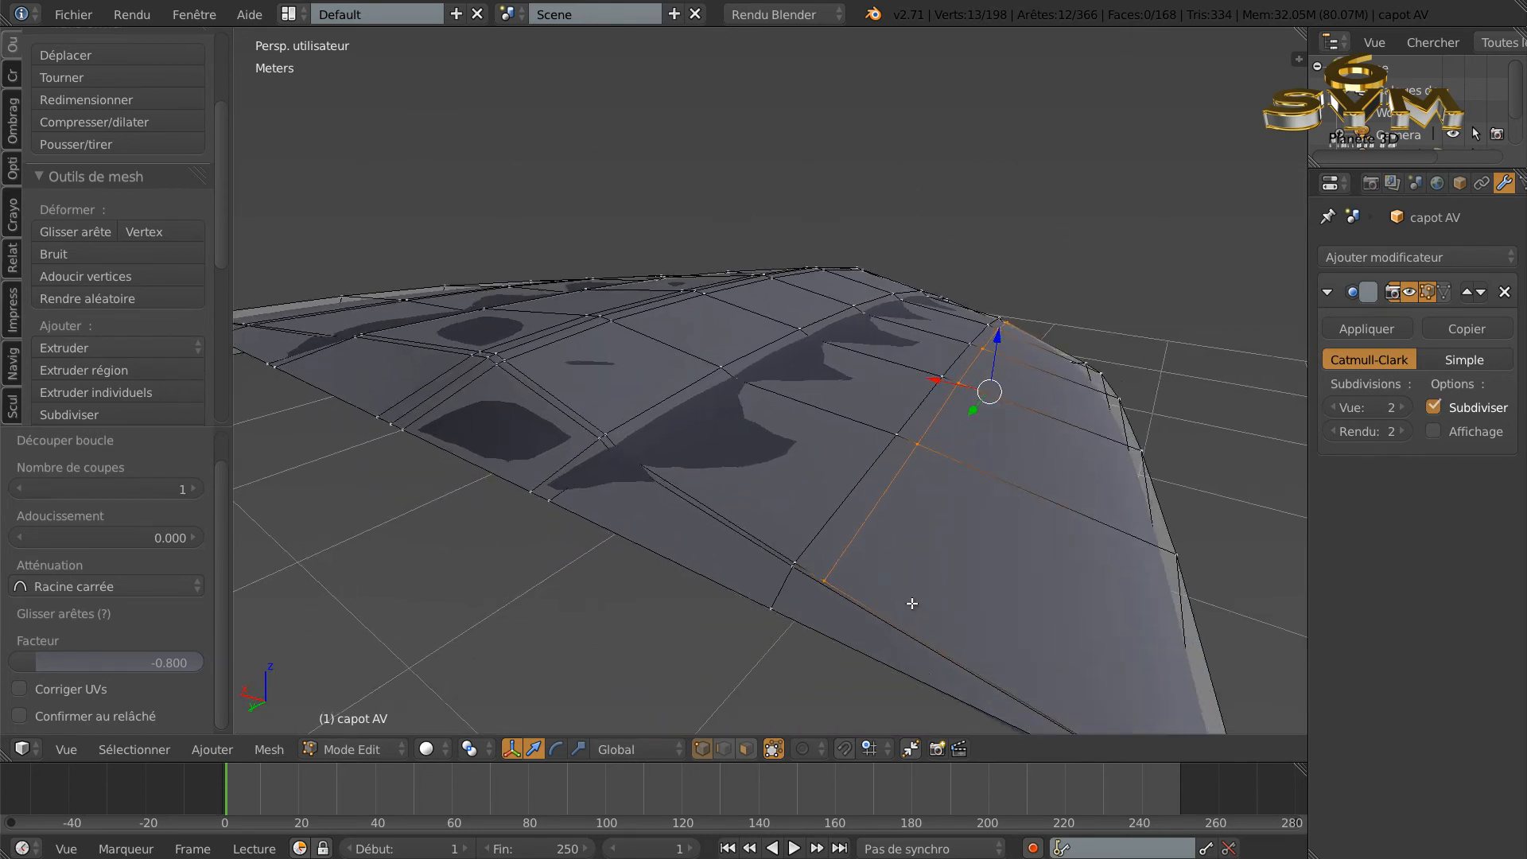
scroll(913, 583, "up", 1)
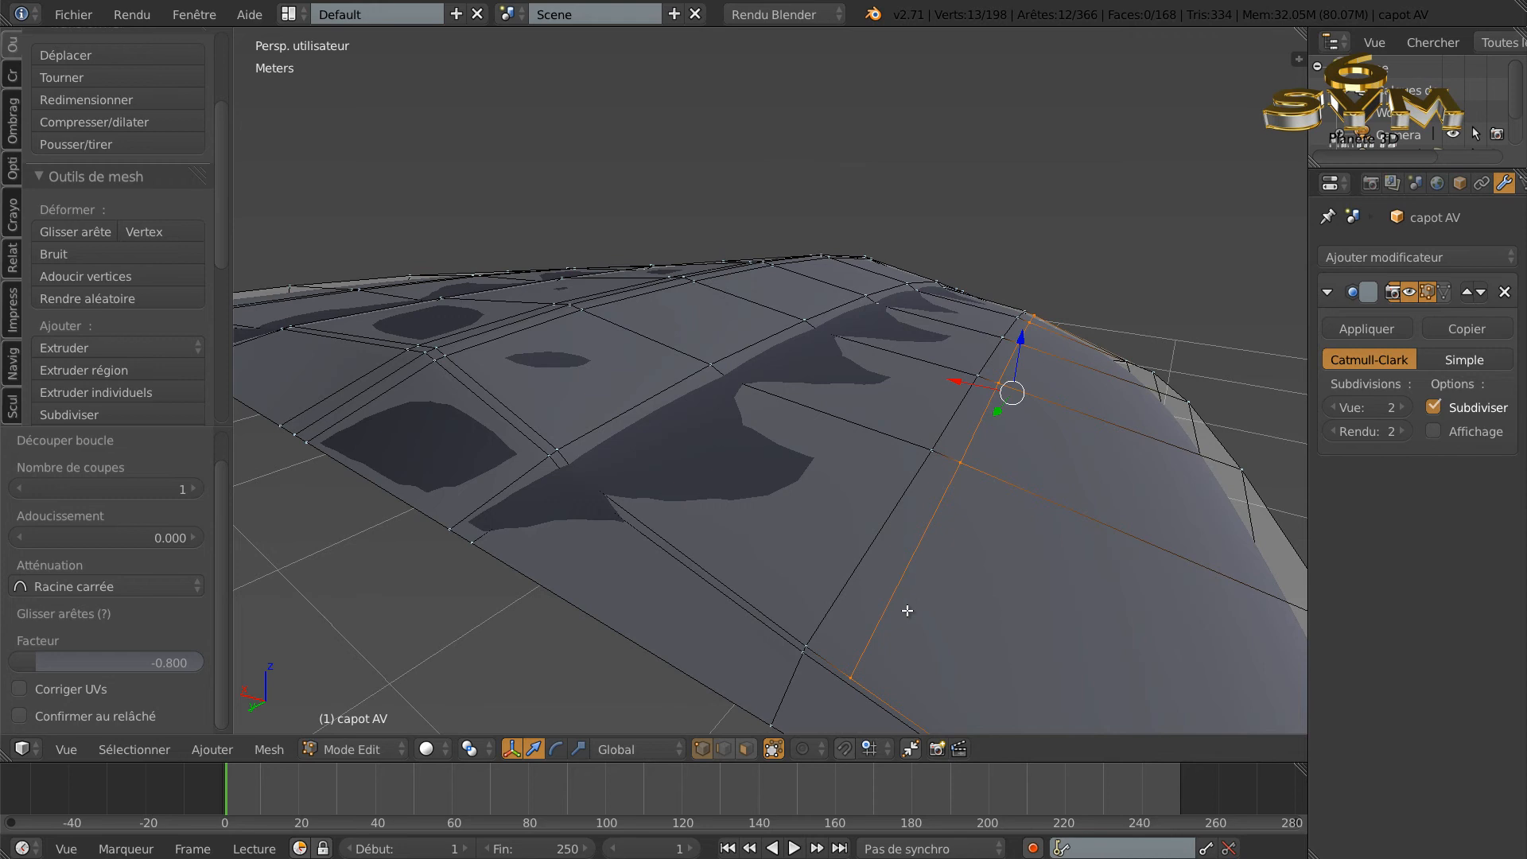
middle_click_drag(925, 611, 912, 604)
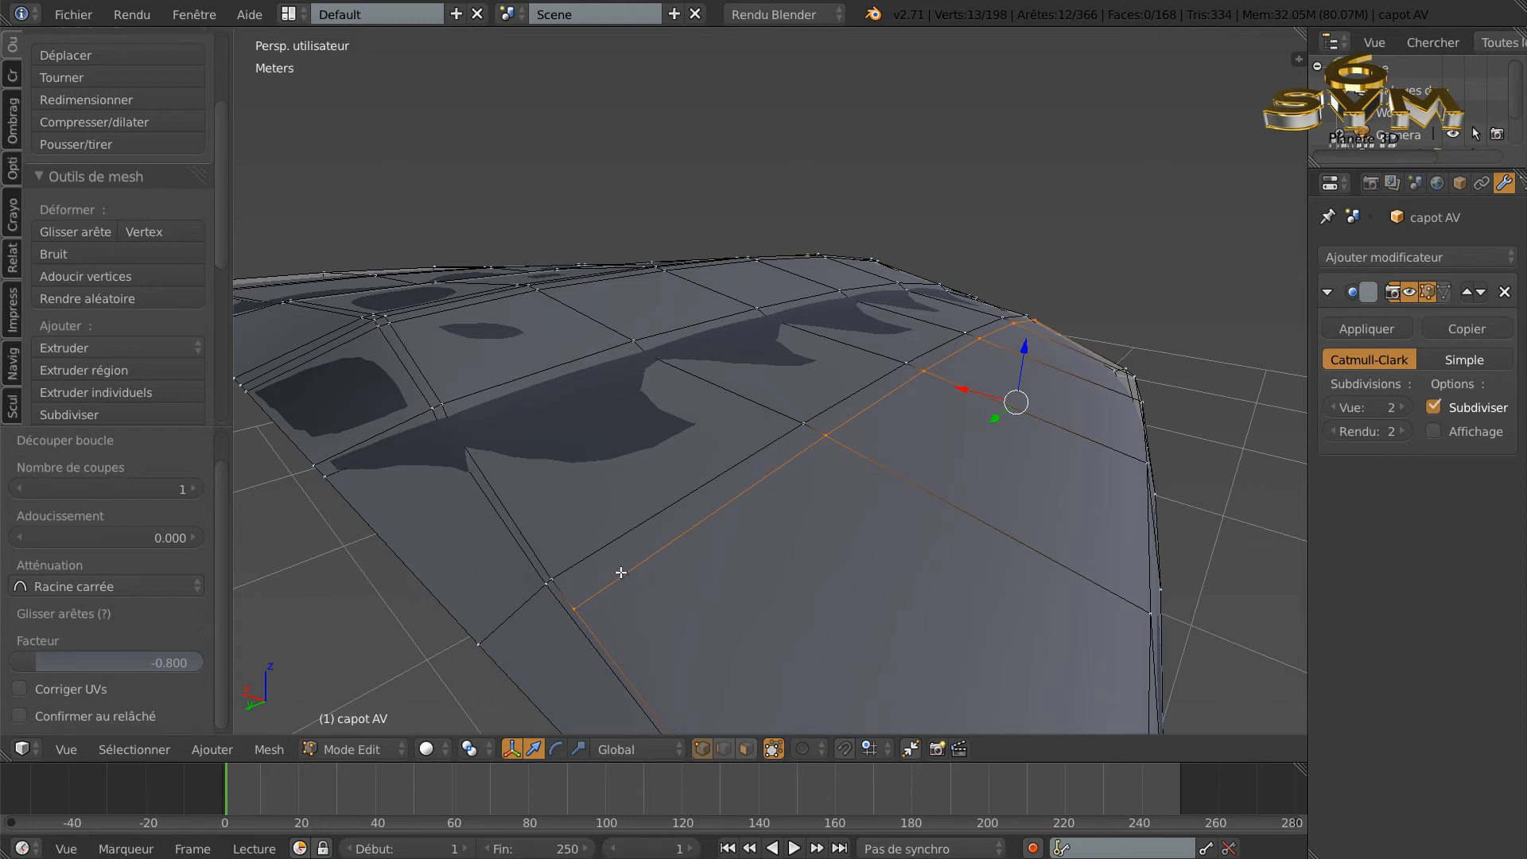
middle_click_drag(768, 559, 797, 558)
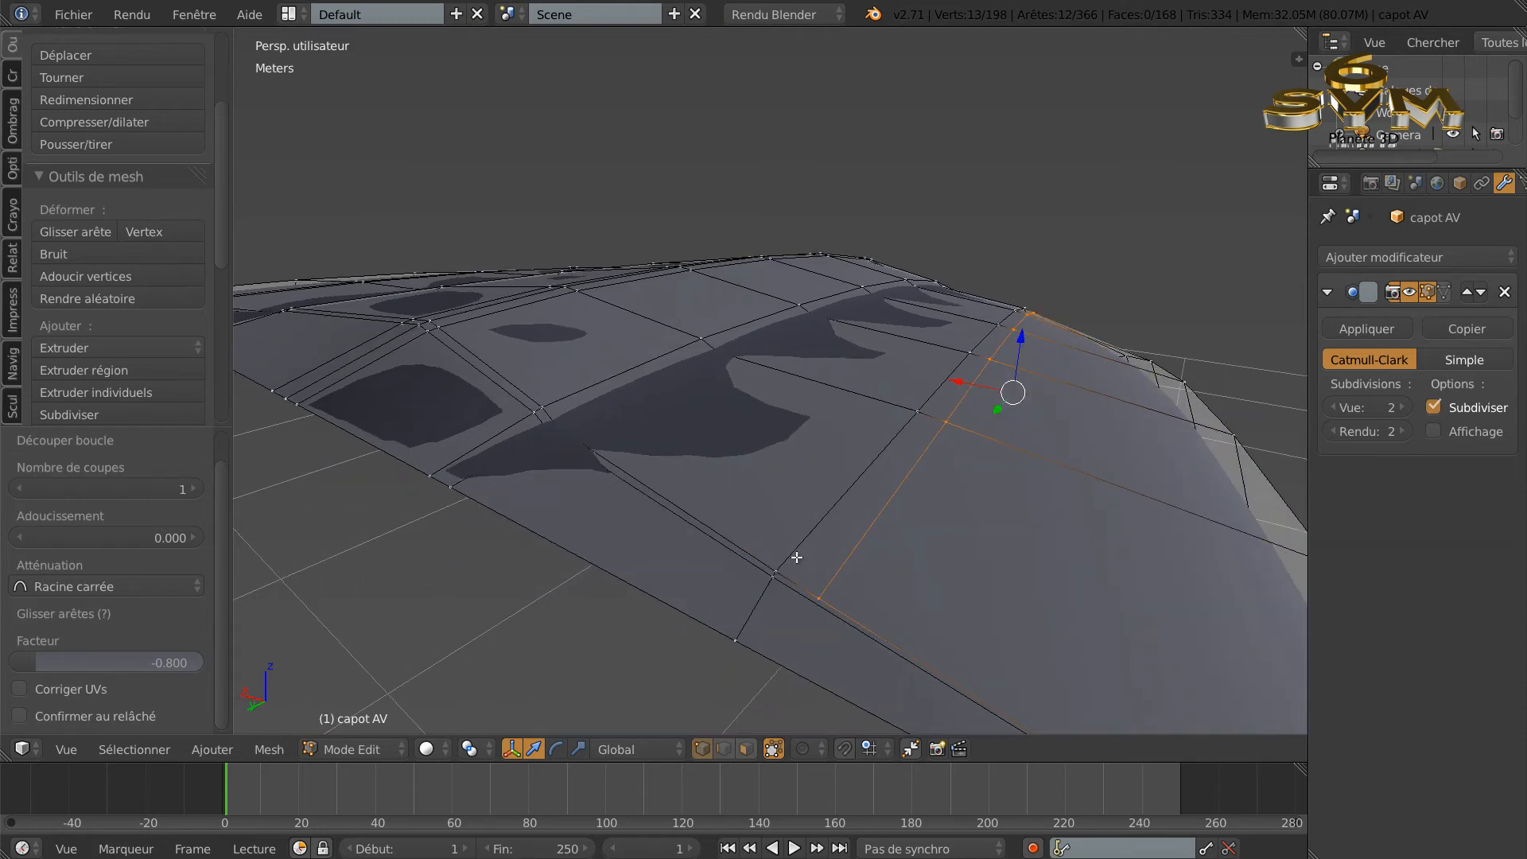
mouse_move(839, 630)
middle_mouse_down()
mouse_move(835, 655)
mouse_move(860, 643)
middle_mouse_up()
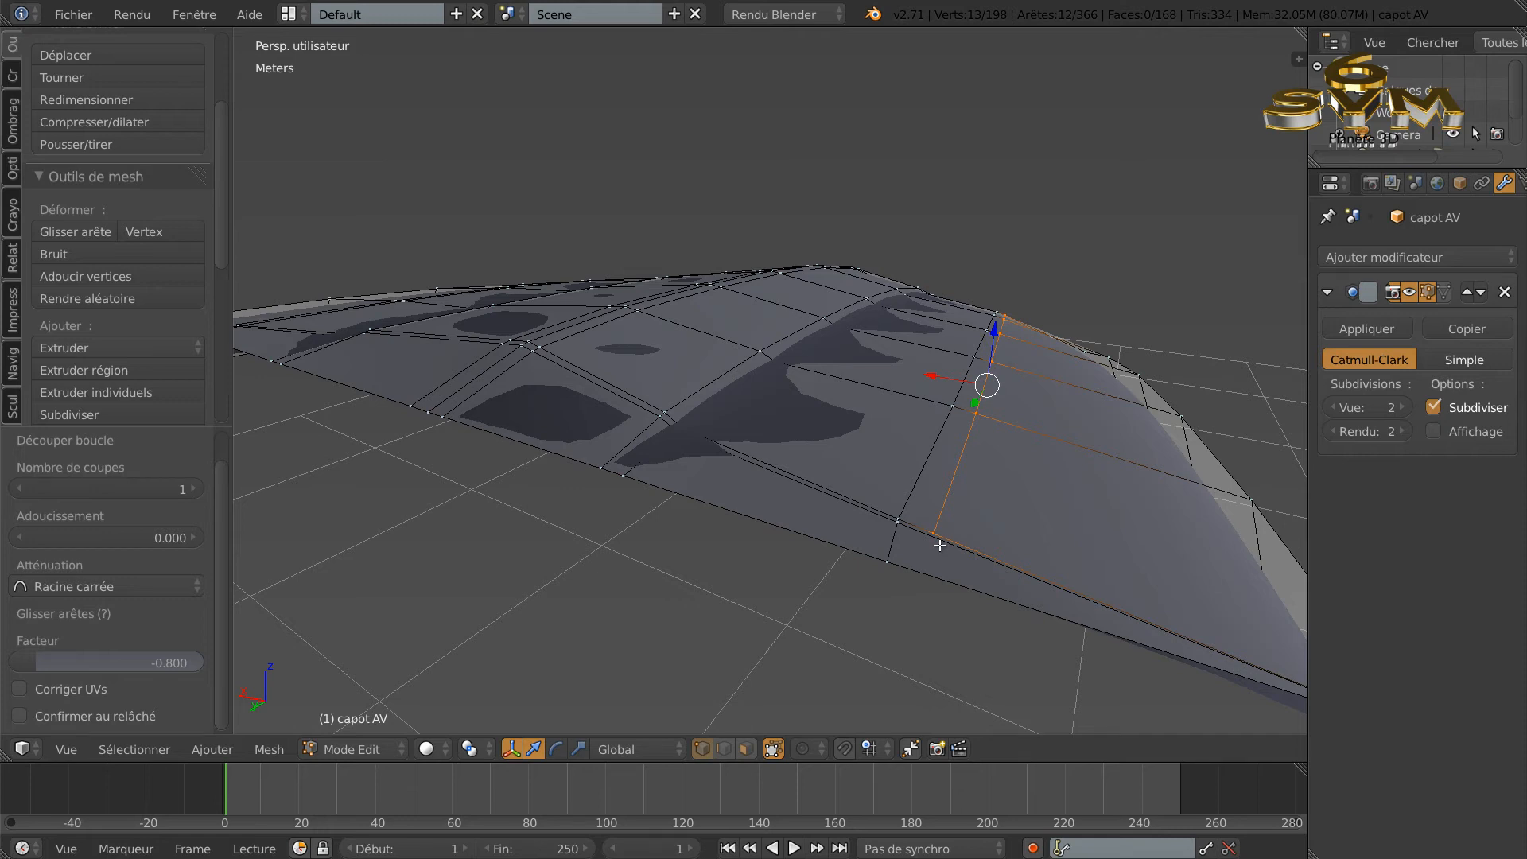
middle_click_drag(943, 549, 733, 537)
Step: Lower eight vertices, four in the matching column on each side near the hood's rear edge, by about 5.3 mm along Z
right_click(690, 454)
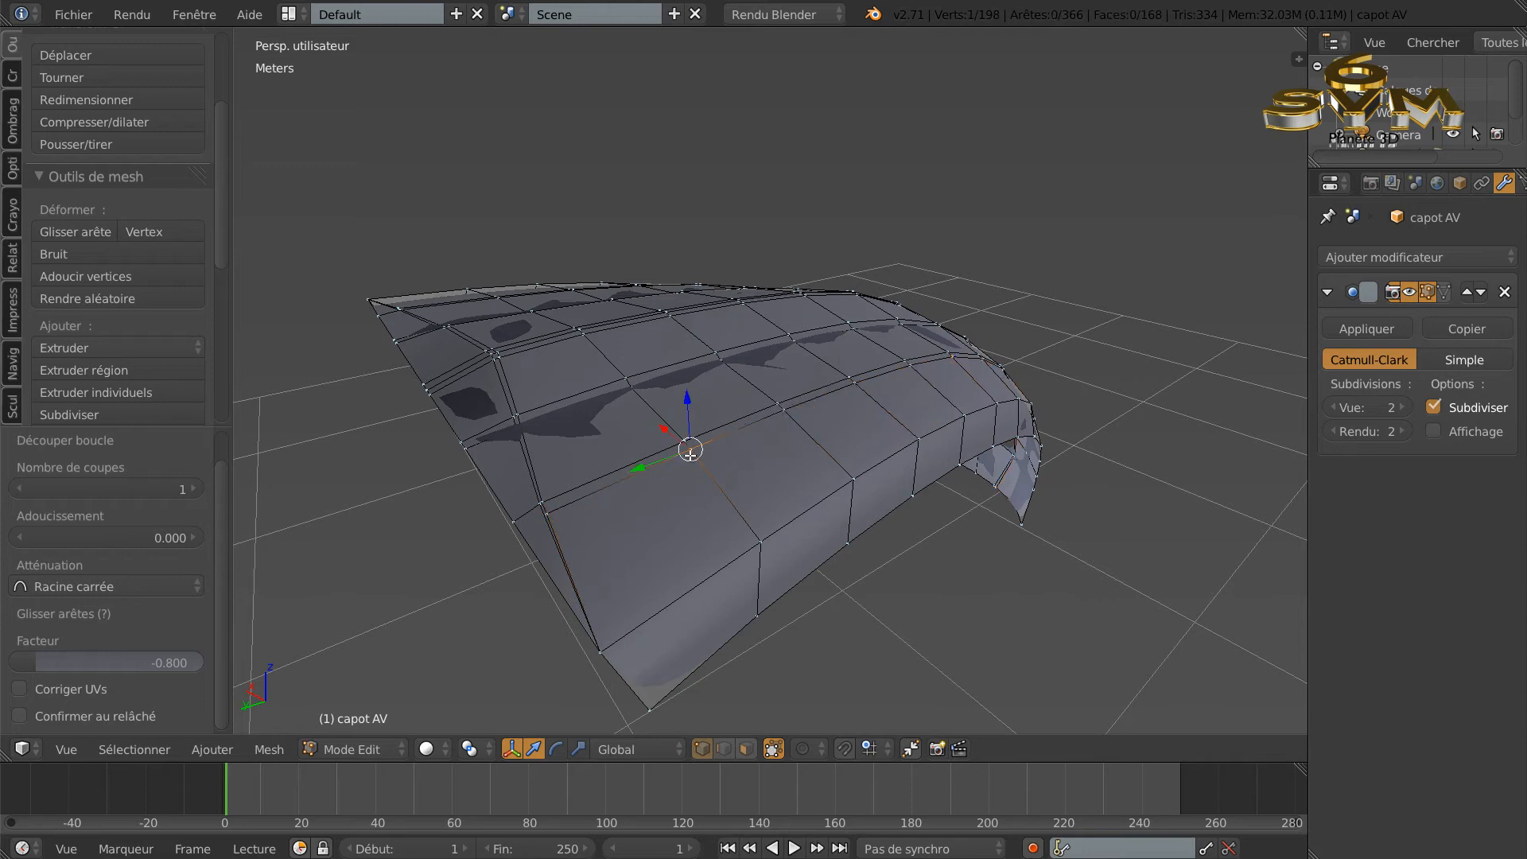
right_click(781, 407, "shift")
right_click(849, 381, "shift")
middle_click_drag(849, 381, 832, 437)
right_click(763, 441, "shift")
middle_click_drag(889, 395, 750, 453)
right_click(927, 369, "shift")
right_click(969, 299, "shift")
right_click(1003, 236, "shift")
right_click(1034, 184, "shift")
middle_click_drag(918, 358, 1092, 299)
middle_click_drag(843, 470, 800, 473)
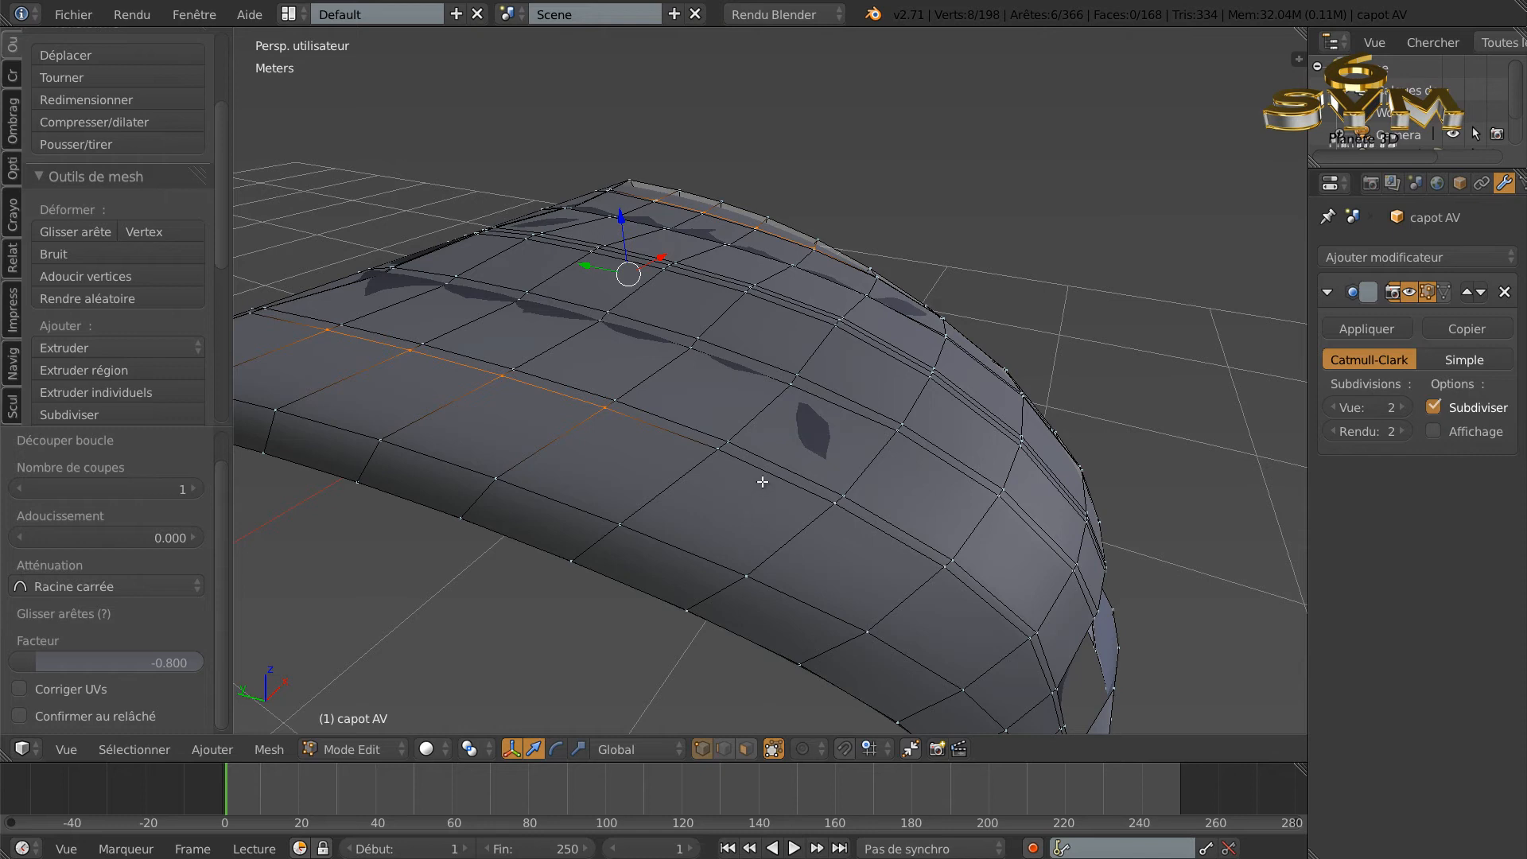
key("g")
key("z")
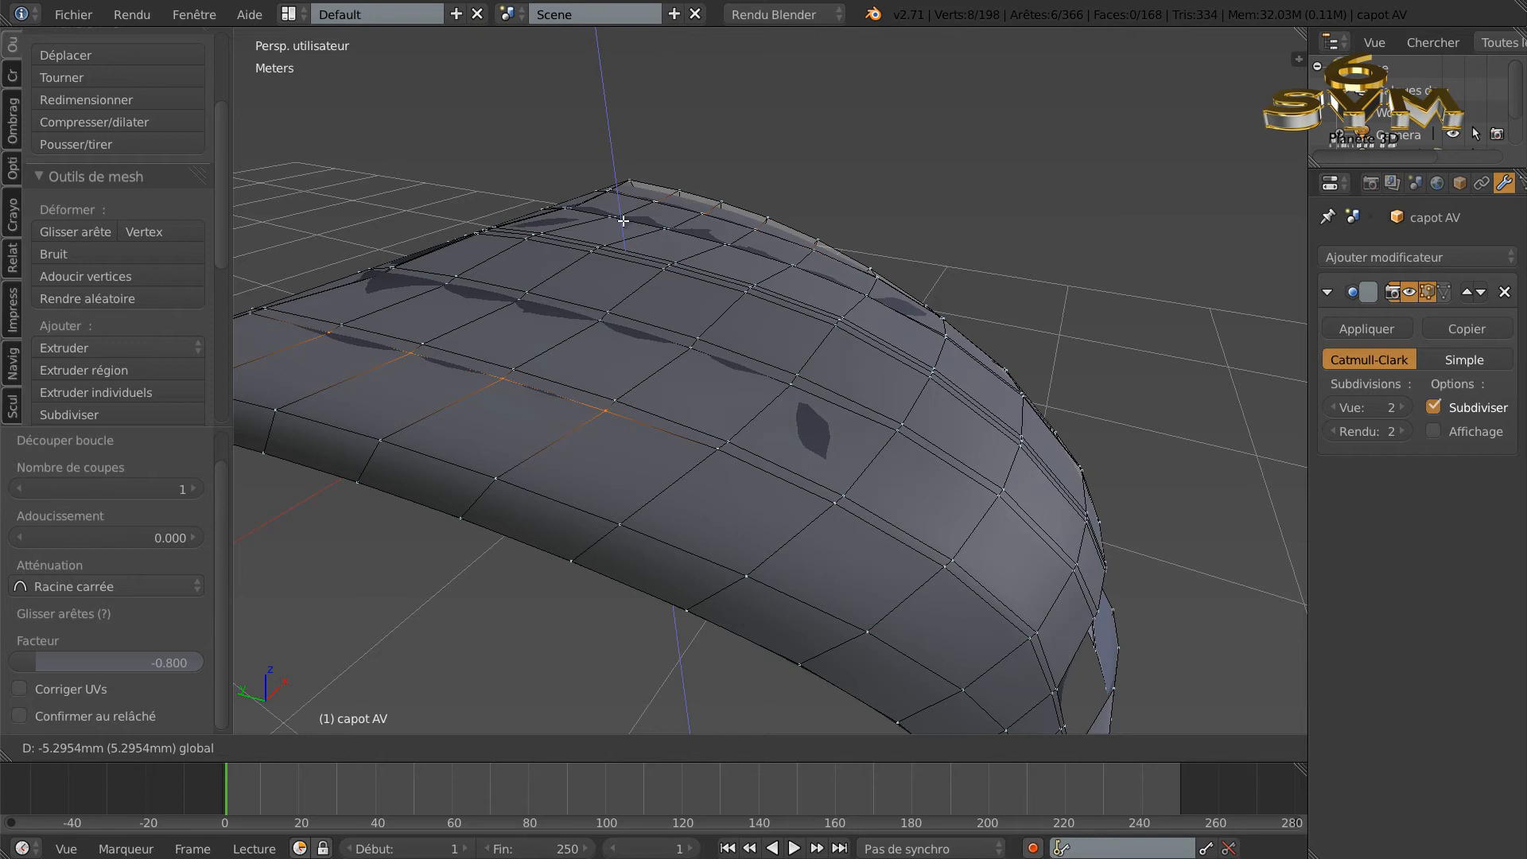
left_click(623, 220)
Step: Examine the smoothed hood in Object Mode from above and from the front, checking the shading near its rear edge
key("Tab")
middle_click_drag(749, 364, 572, 415)
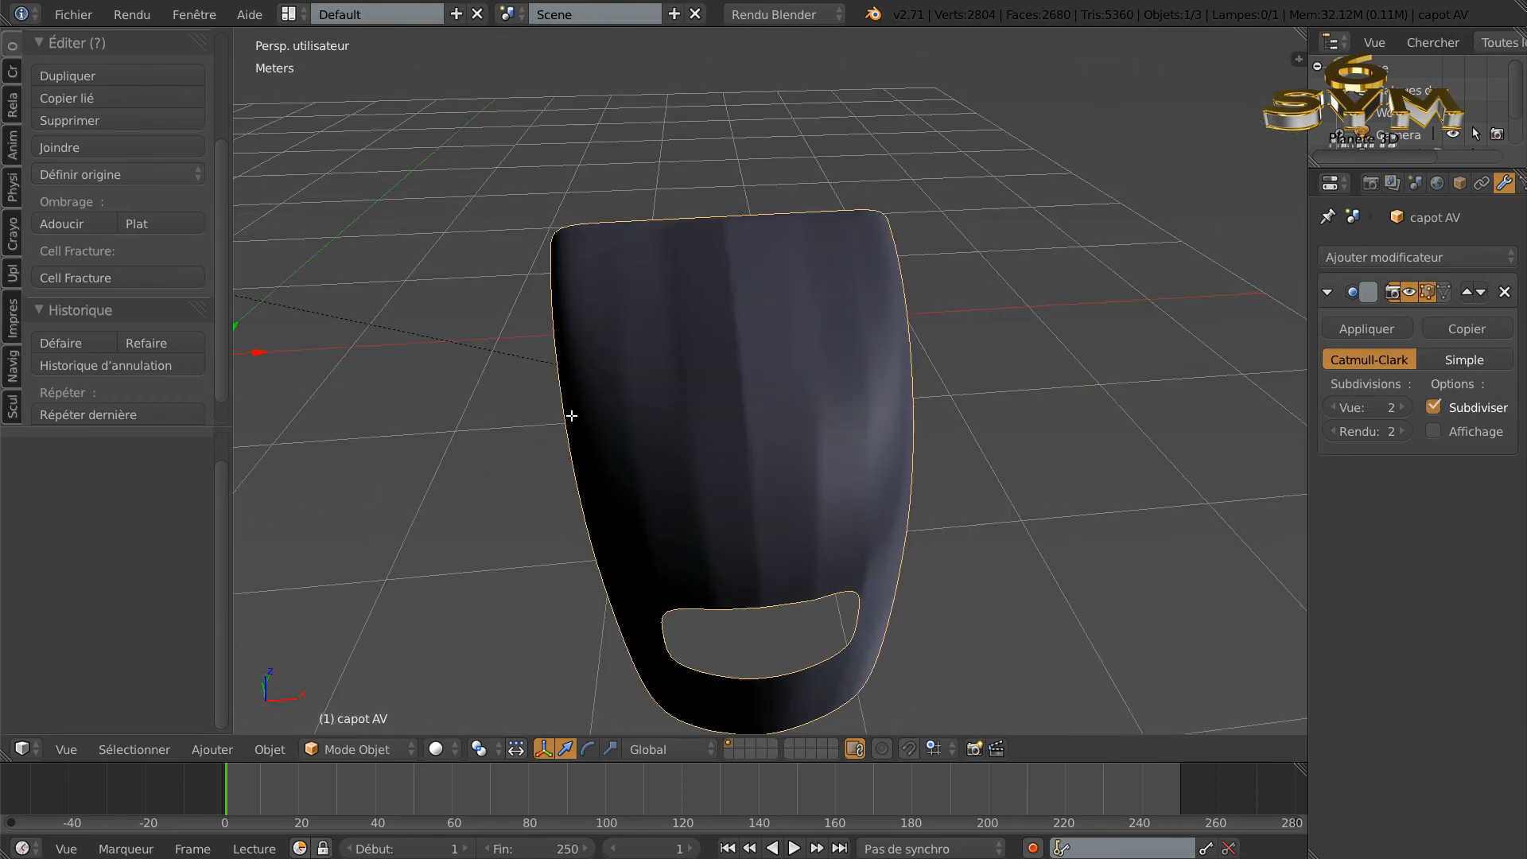
key("Tab")
middle_click_drag(871, 255, 866, 319)
middle_click_drag(741, 543, 722, 430)
key("Tab")
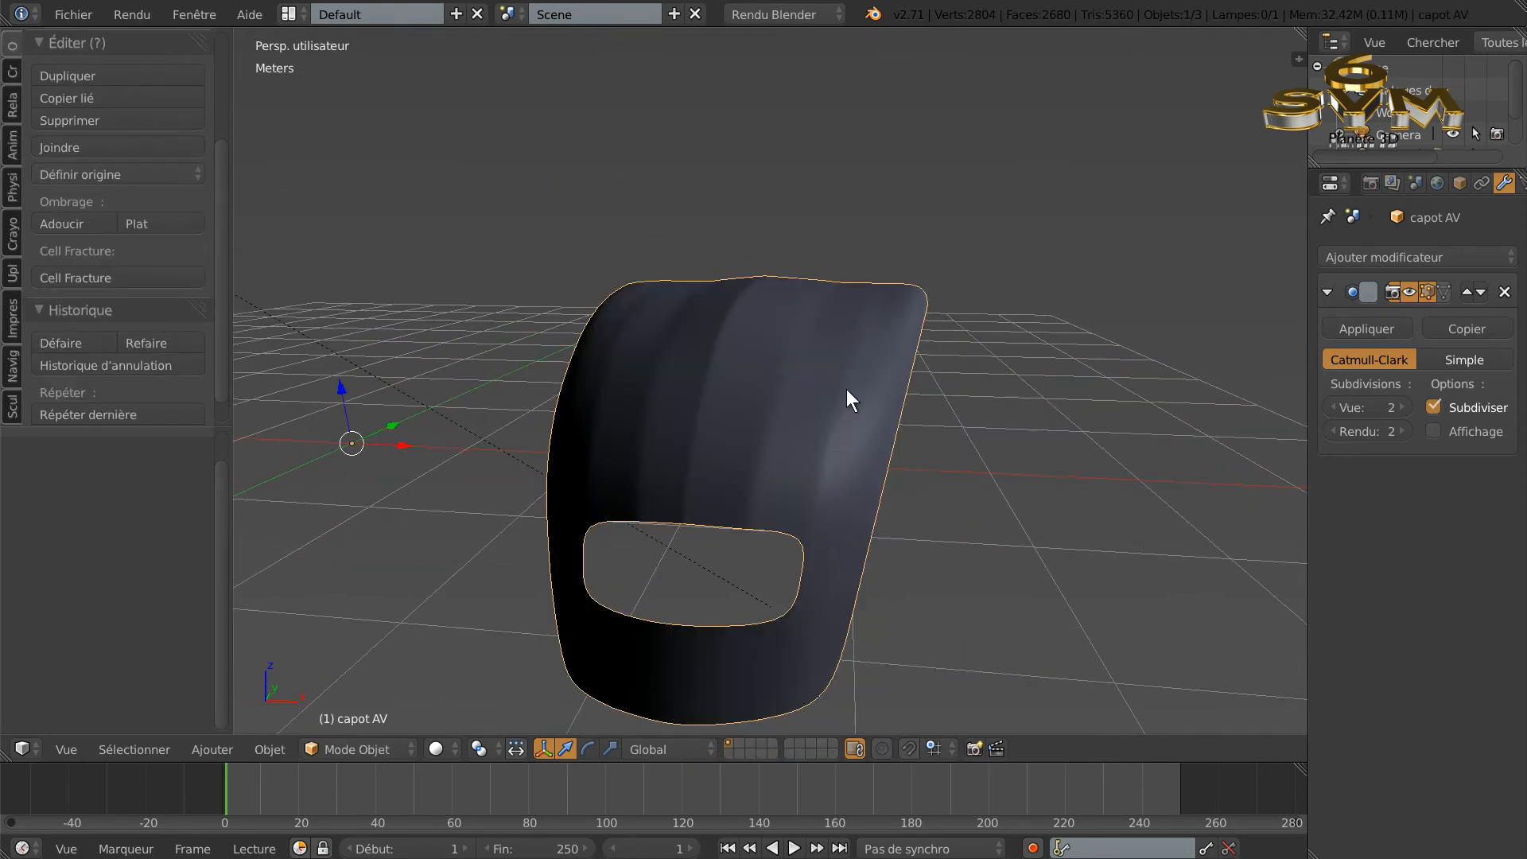
middle_click_drag(795, 565, 670, 600)
key("Tab")
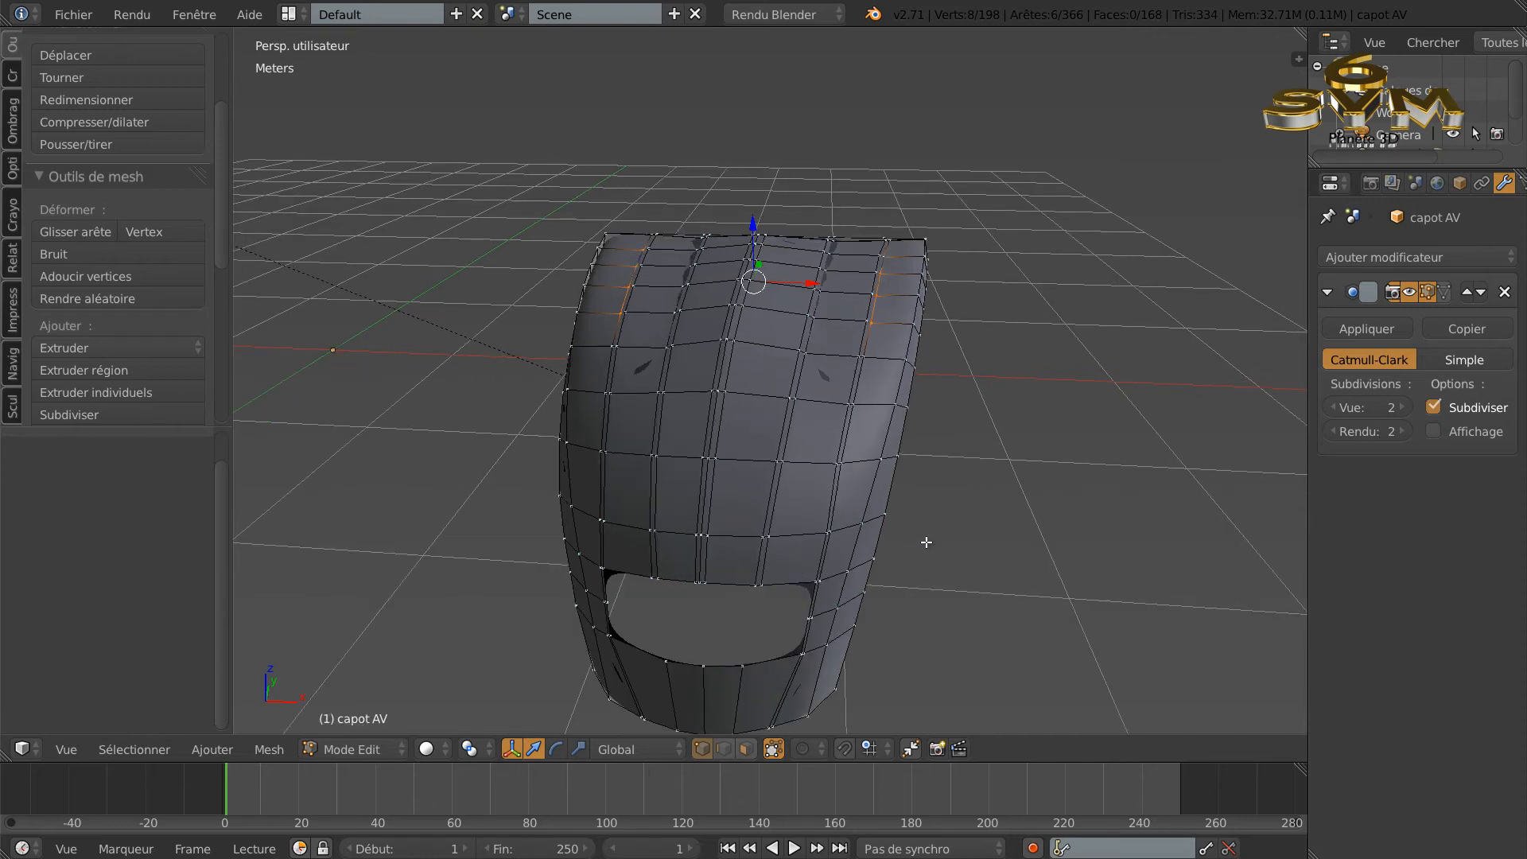
Step: Add a loop cut close to the existing loops beside the opening, running along both sides of the hood to its rear edge
scroll(930, 541, "up", 3)
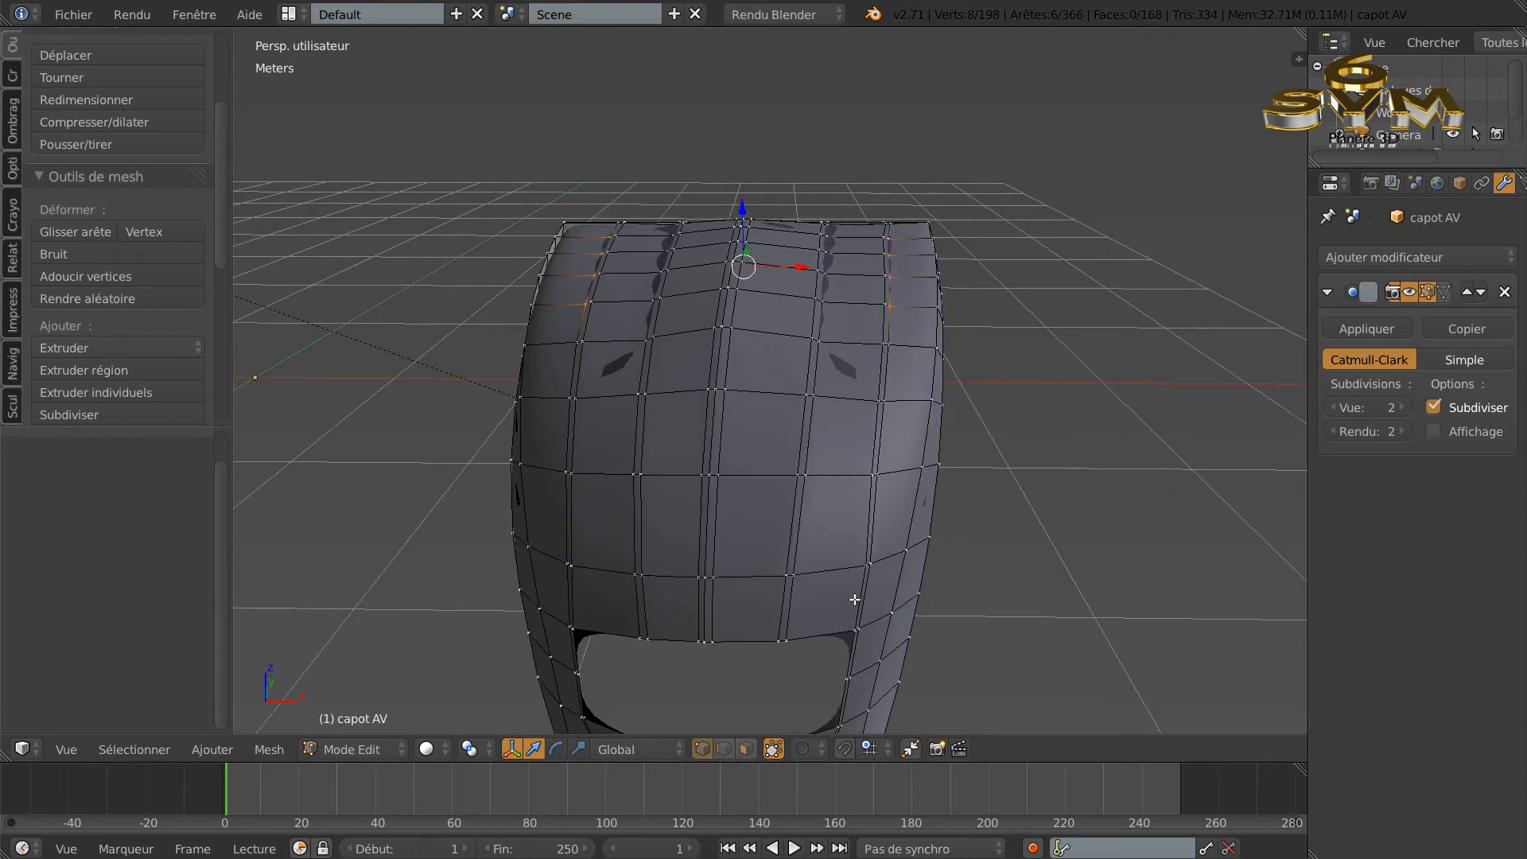
mouse_move(835, 578)
middle_mouse_down()
mouse_move(832, 628)
mouse_move(818, 575)
middle_mouse_up()
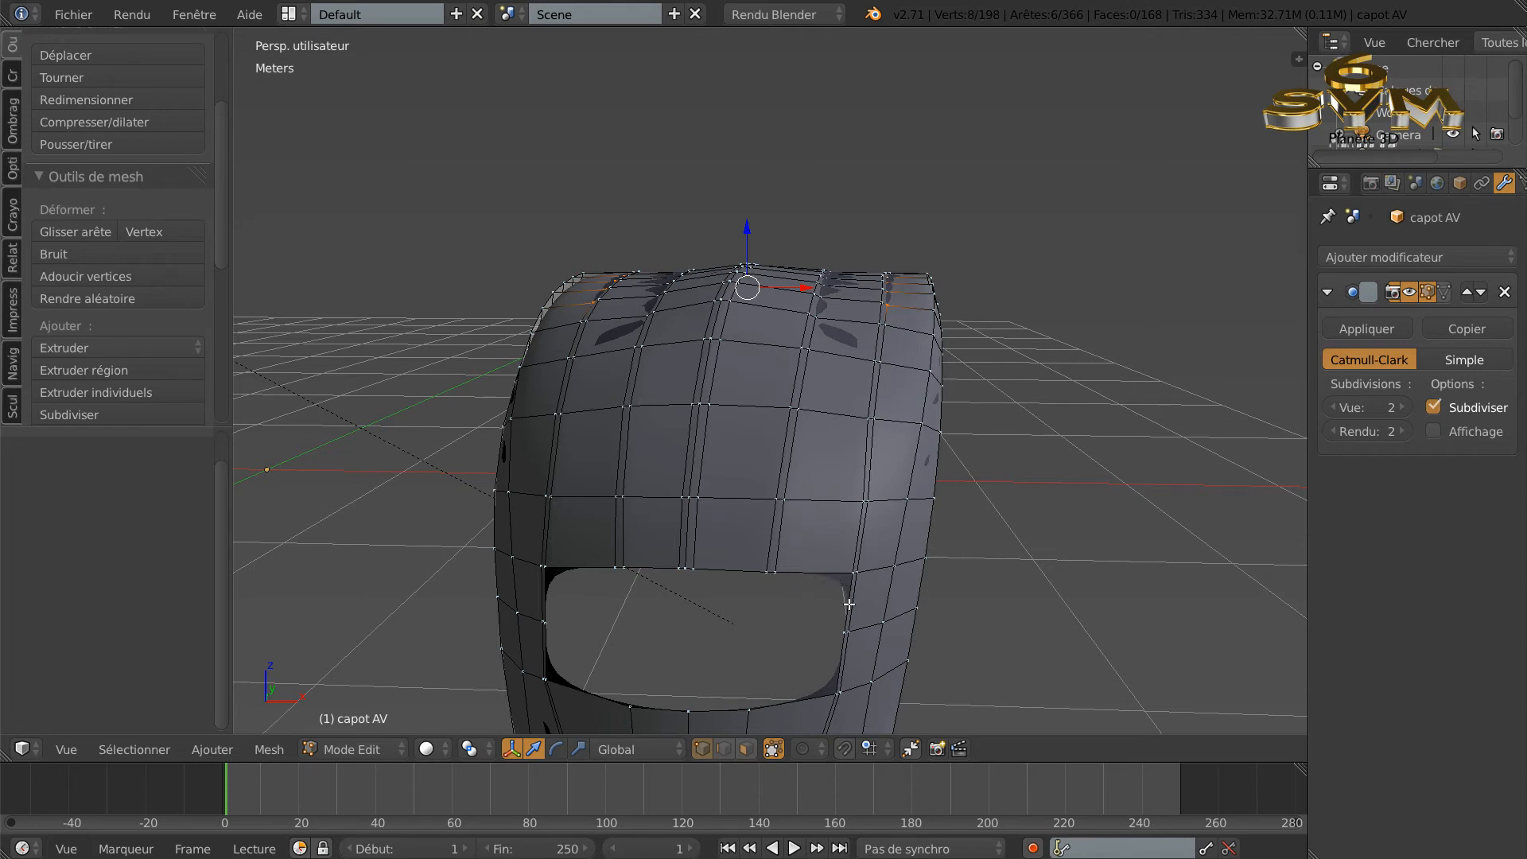
key("KP_4")
key("KP_4")
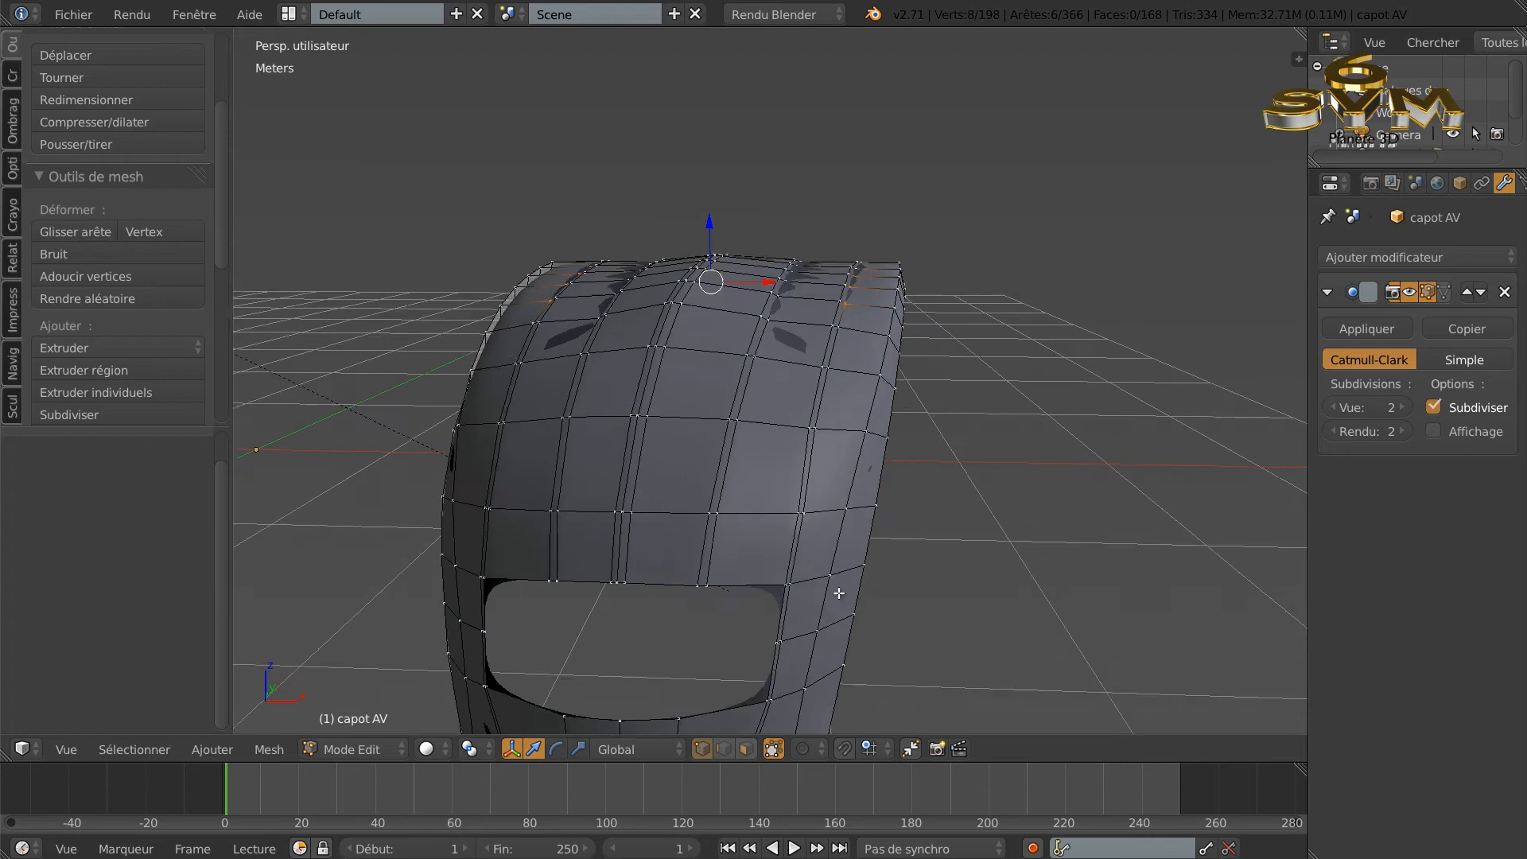
key("KP_8")
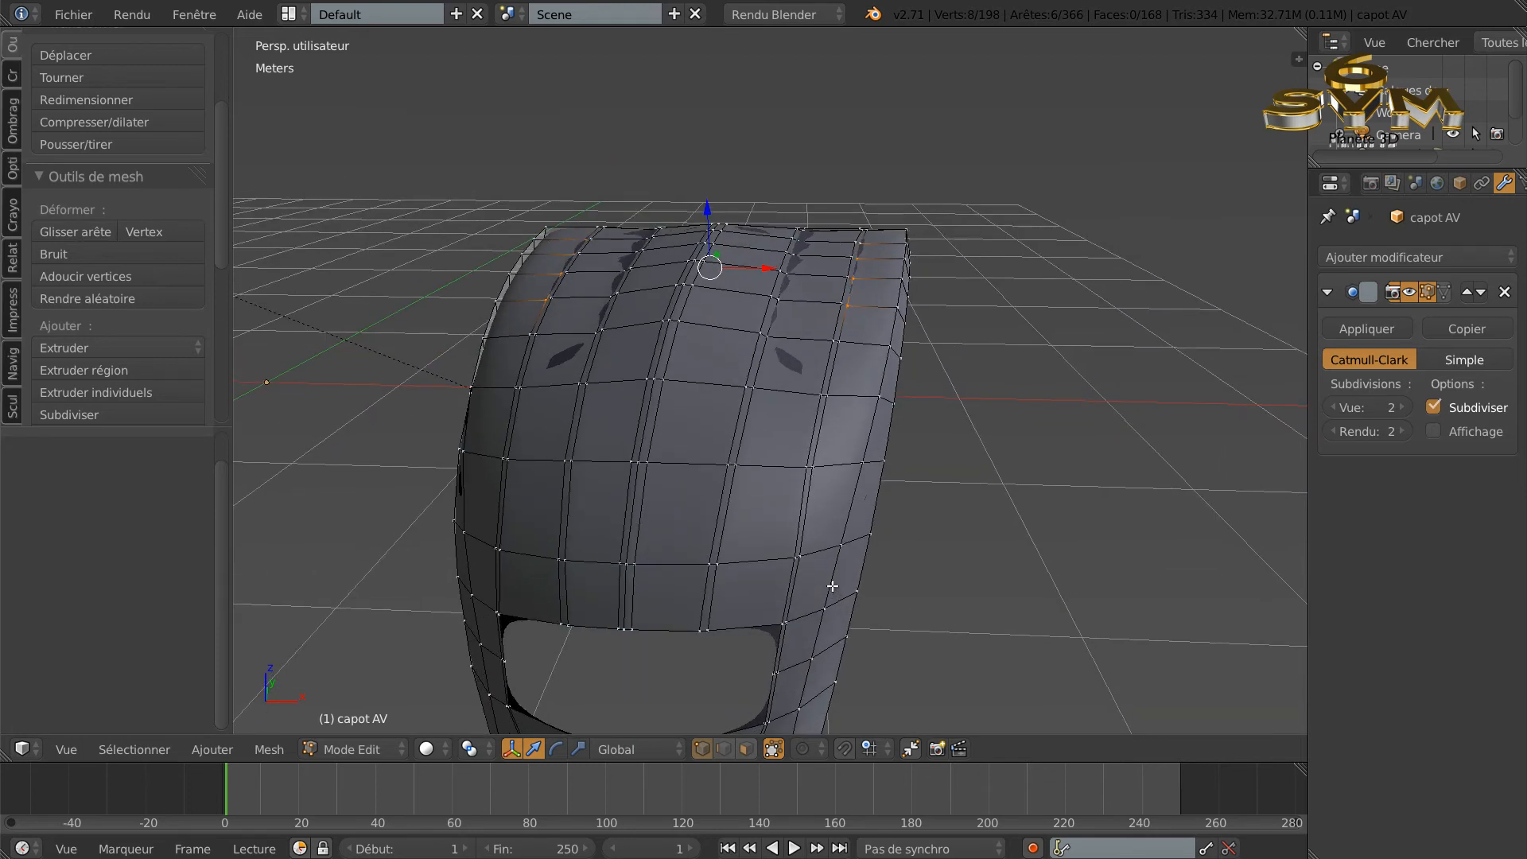
middle_click_drag(814, 597, 826, 546)
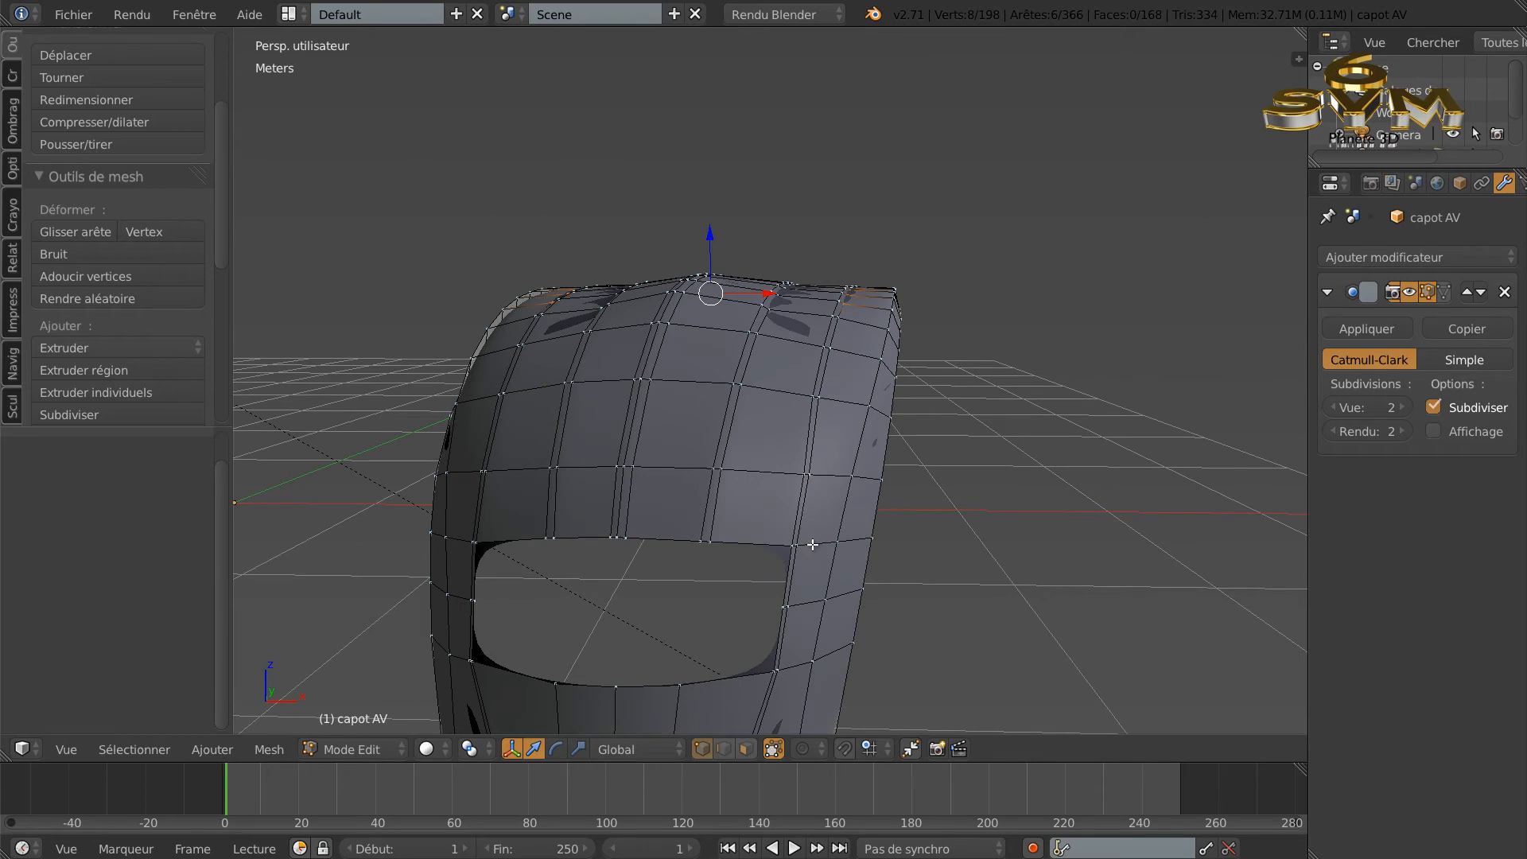
key("ctrl+r")
left_click(811, 541)
left_click_drag(811, 541, 796, 546)
Step: Examine the smoothed hood and its mesh from both sides, checking the surface around the opening and the added loop
middle_click_drag(796, 545, 769, 530)
key("Tab")
key("Tab")
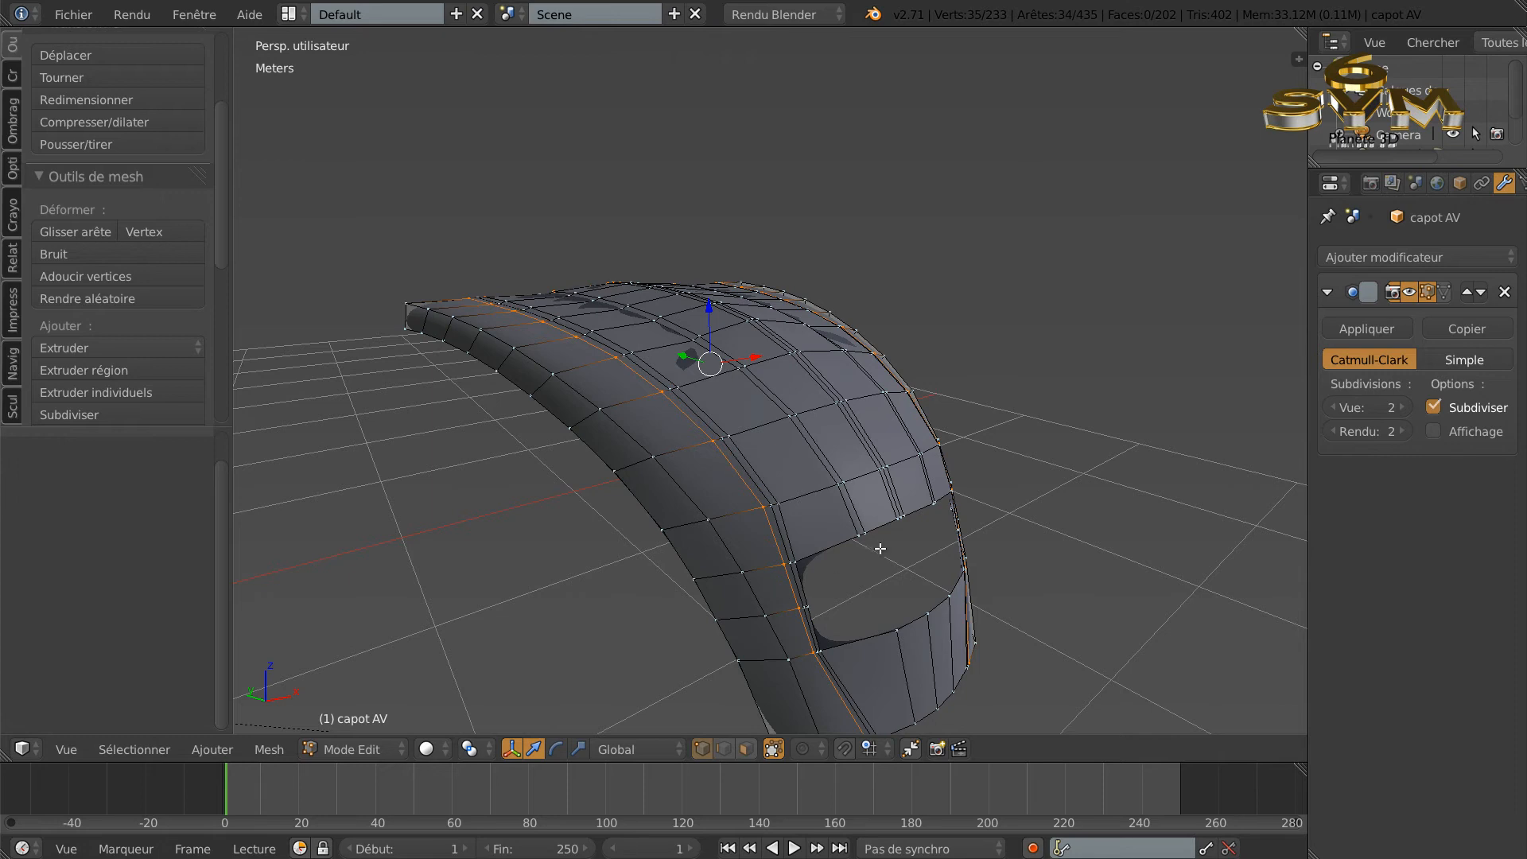
mouse_move(859, 572)
middle_mouse_down()
mouse_move(763, 605)
mouse_move(668, 580)
middle_mouse_up()
key("Tab")
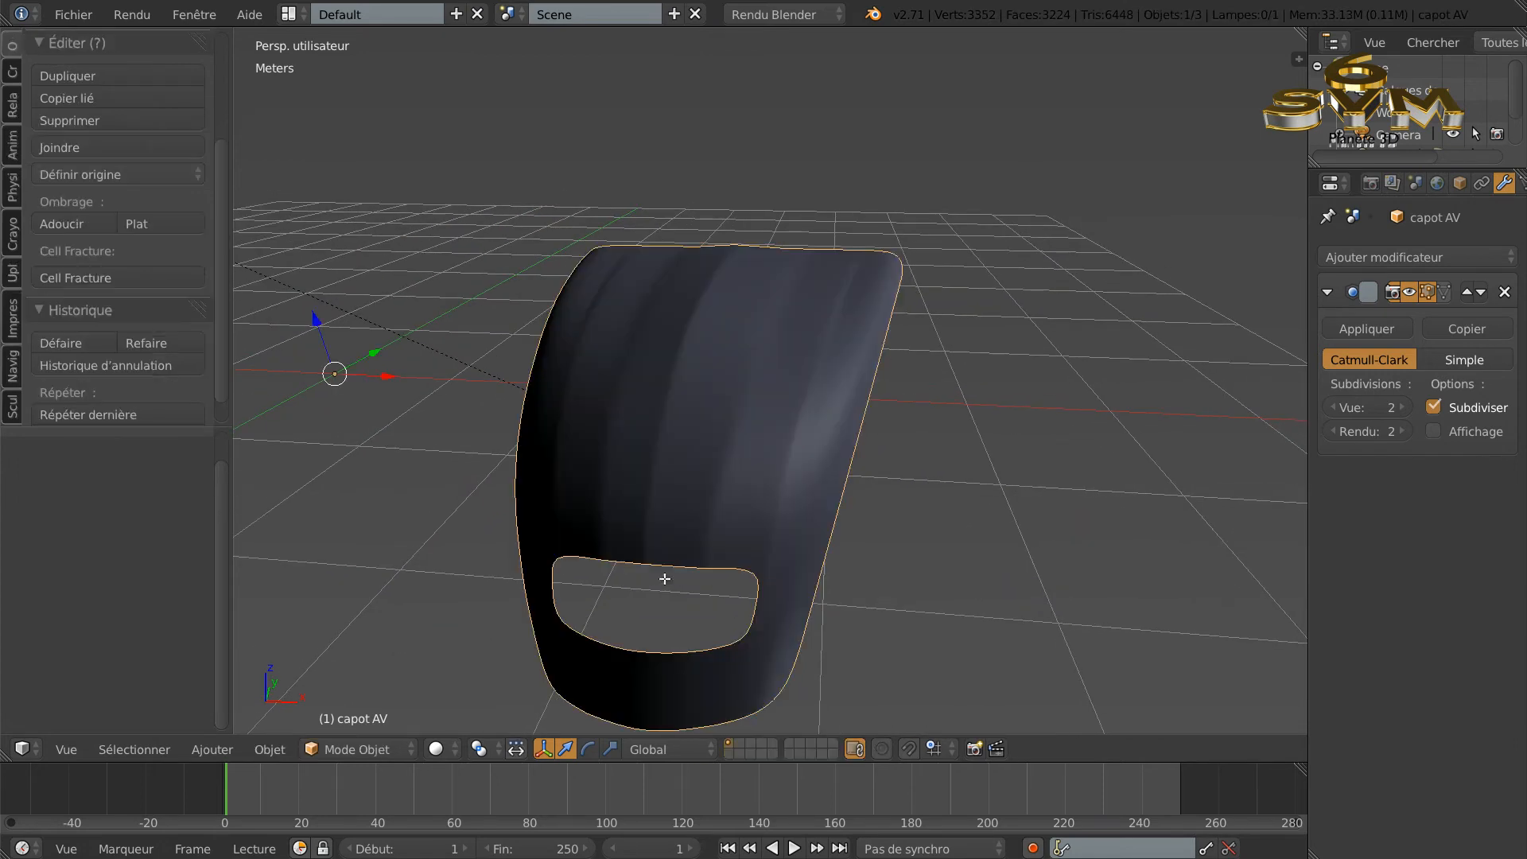
key("Tab")
key("Tab")
middle_click_drag(762, 535, 846, 523)
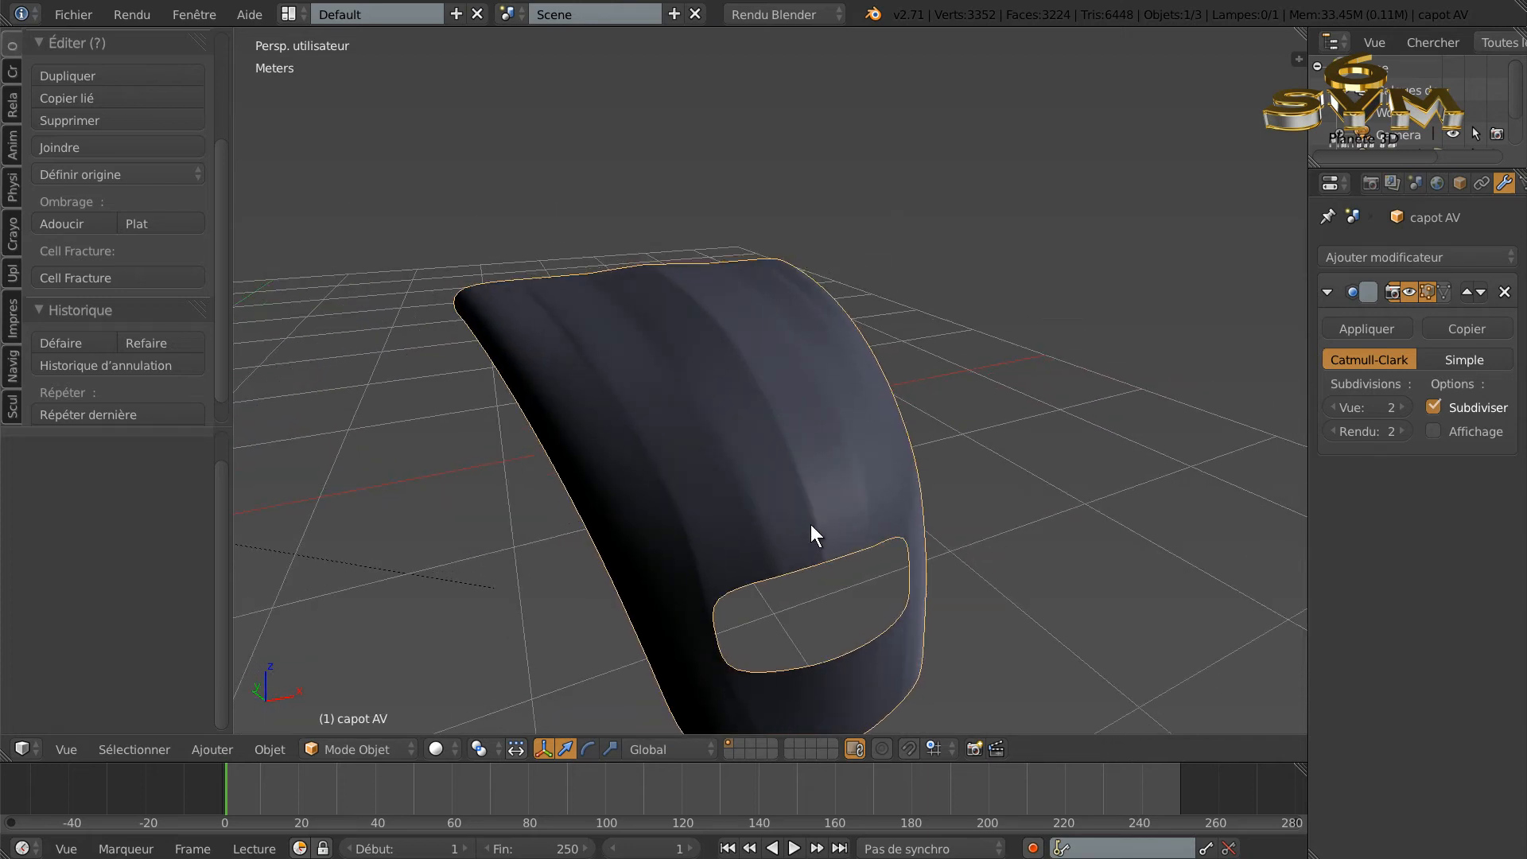
key("Tab")
mouse_move(811, 561)
middle_mouse_down()
mouse_move(814, 535)
mouse_move(795, 545)
middle_mouse_up()
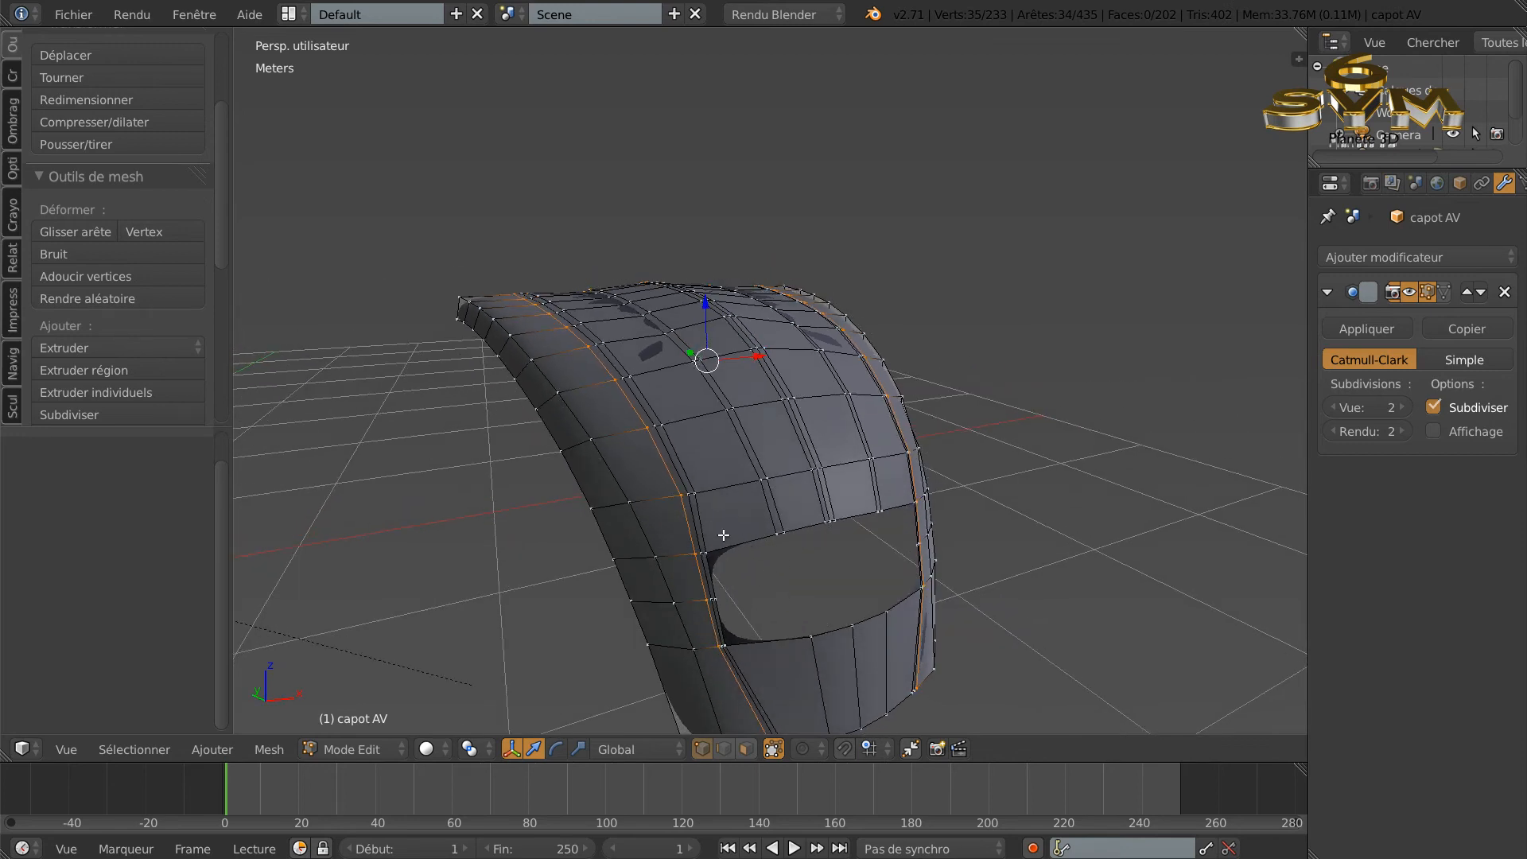
middle_click_drag(722, 535, 707, 542)
right_click(682, 524, "shift")
right_click(693, 522, "shift")
right_click(749, 510, "shift")
right_click(780, 503, "shift")
right_click(802, 498, "shift")
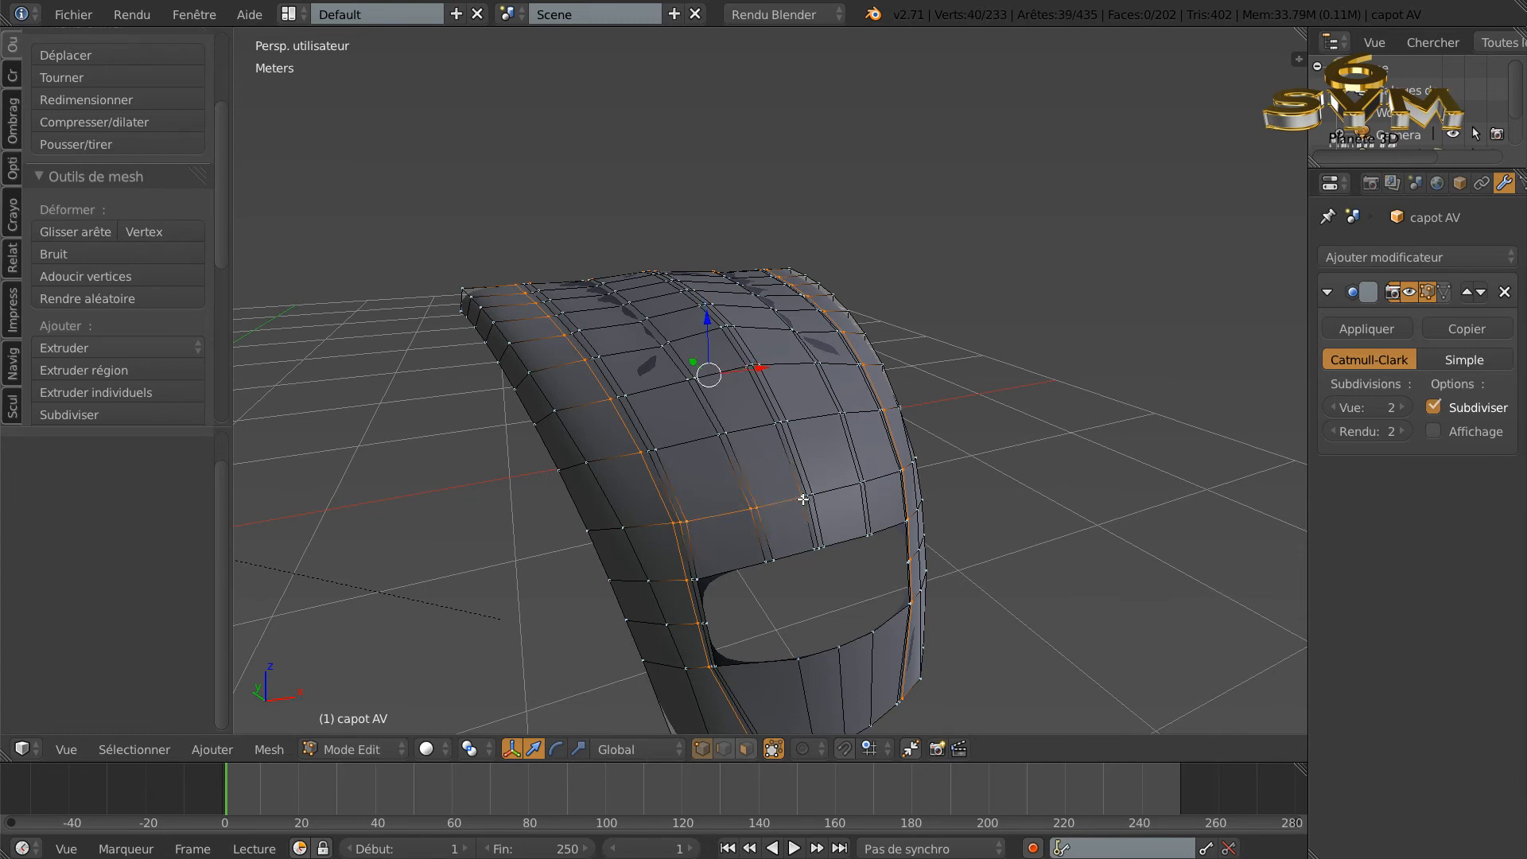
right_click(810, 497, "shift")
right_click(817, 496, "shift")
middle_click_drag(816, 496, 713, 516)
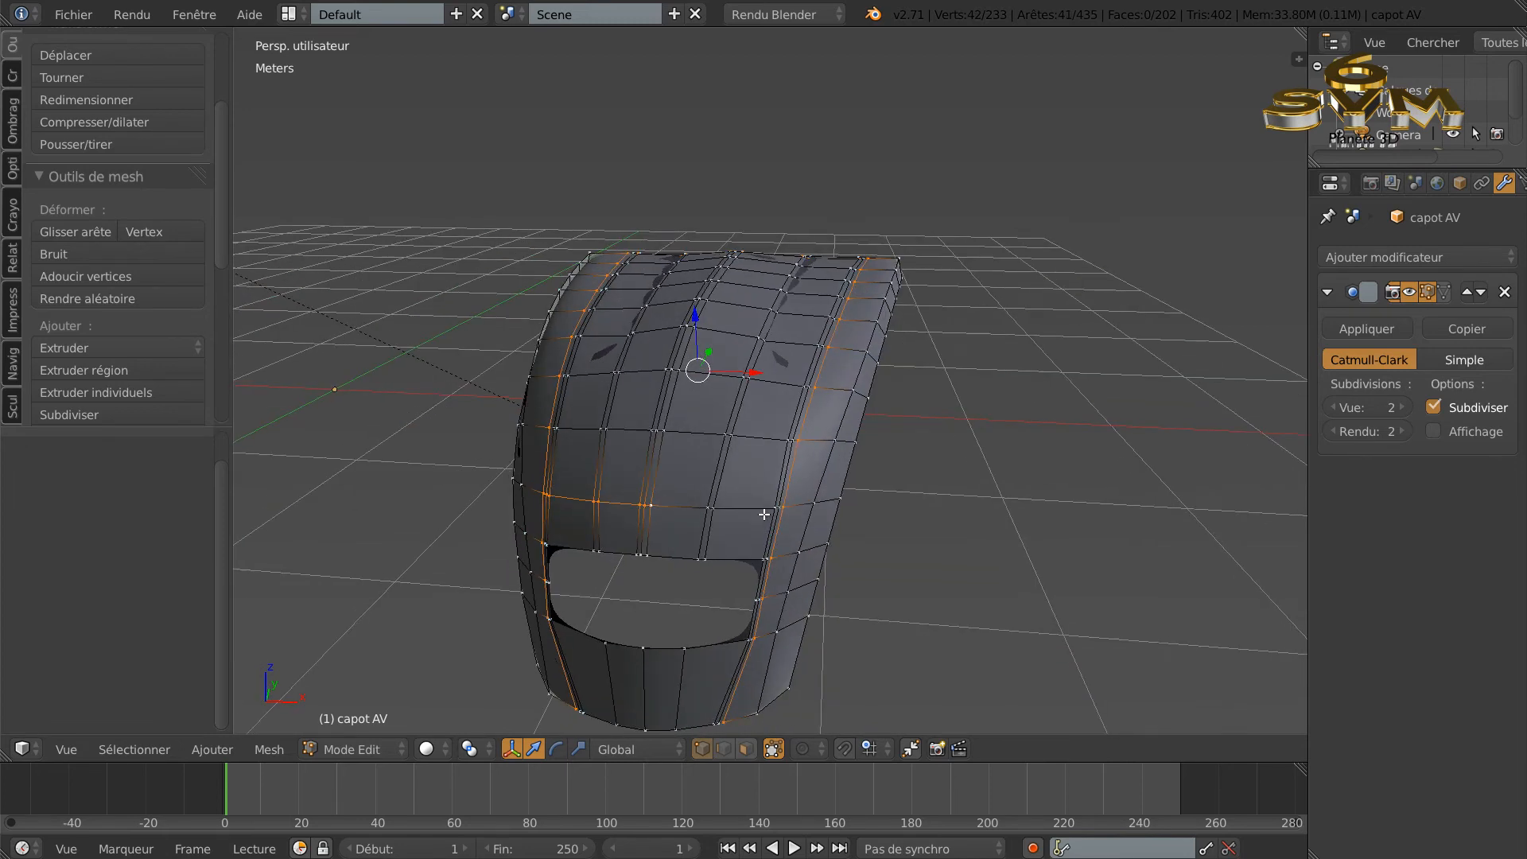
key("a")
key("a")
key("a")
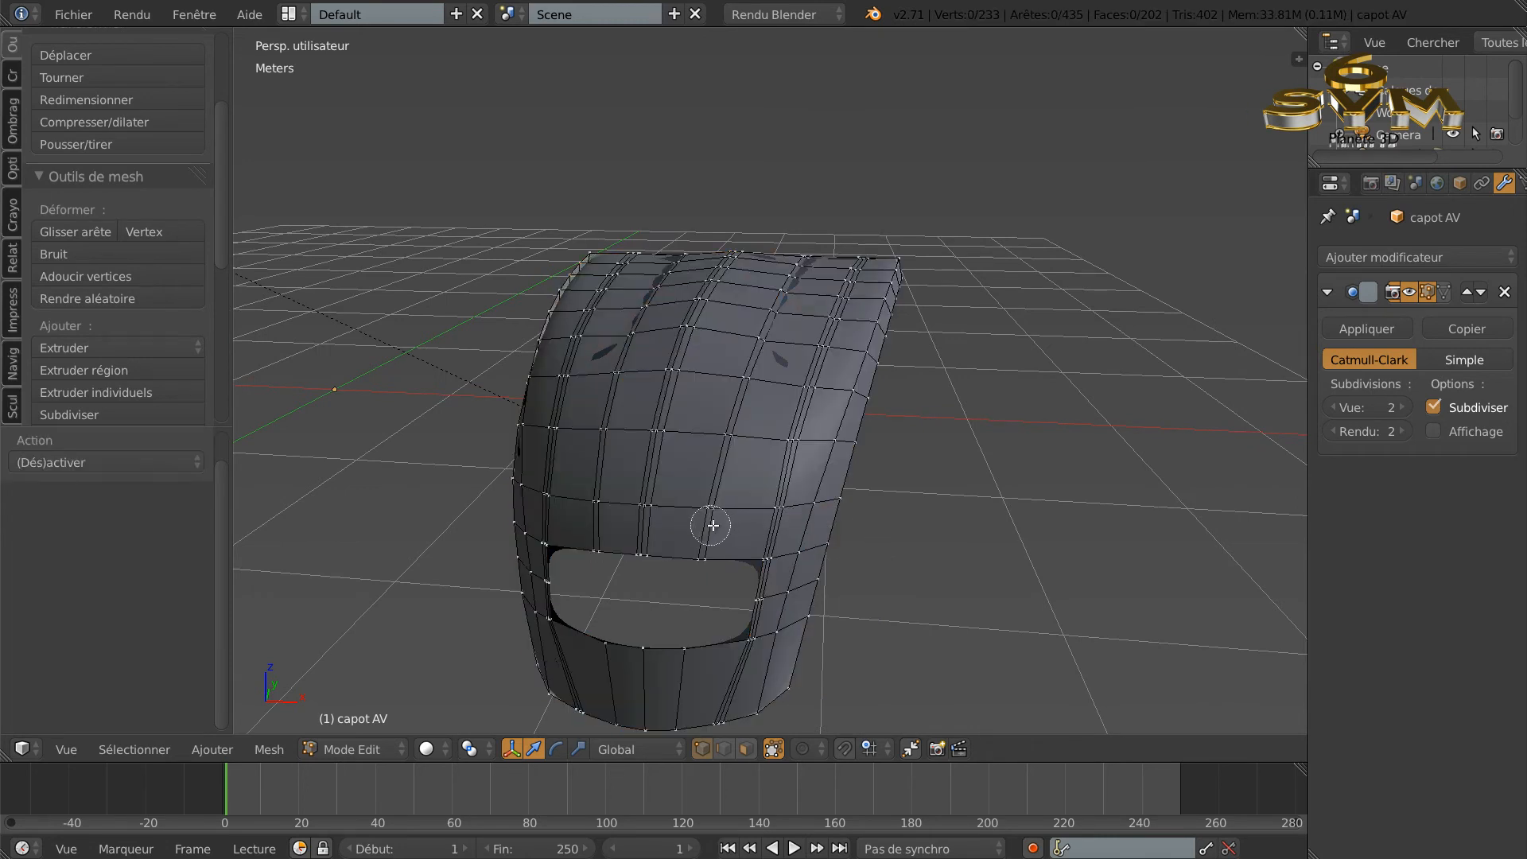
Step: Select the crosswise row of 15 vertices just above the opening and relax it with LoopTools
right_click(777, 504)
right_click(630, 504, "ctrl")
right_click(596, 504, "ctrl")
right_click(554, 497, "ctrl")
middle_click_drag(676, 502, 802, 490)
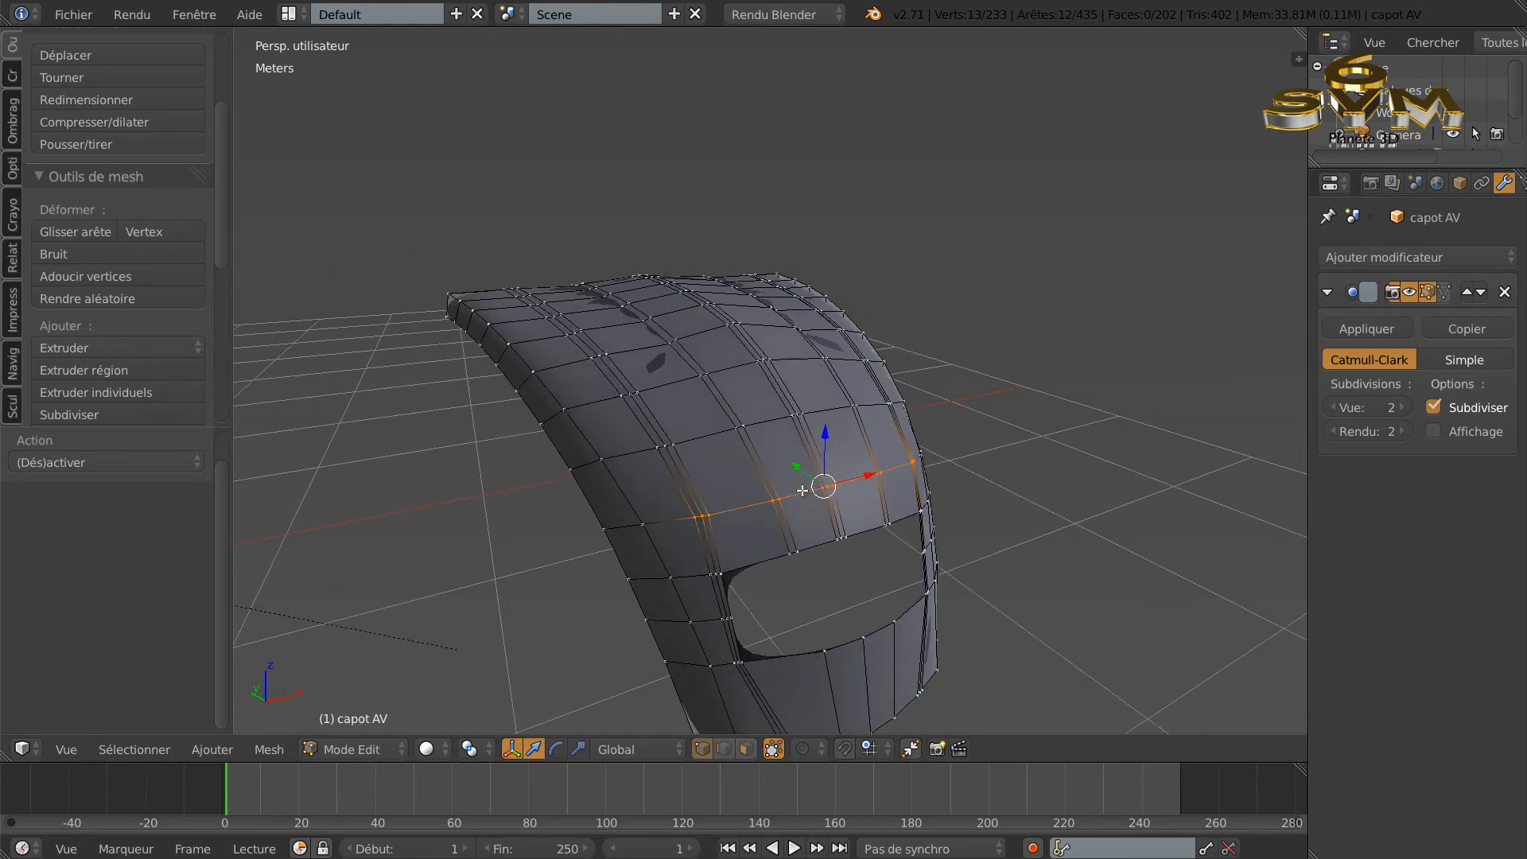
right_click(651, 522, "ctrl")
middle_click_drag(841, 489, 741, 497)
right_click(741, 496, "ctrl")
middle_click_drag(654, 568, 631, 584)
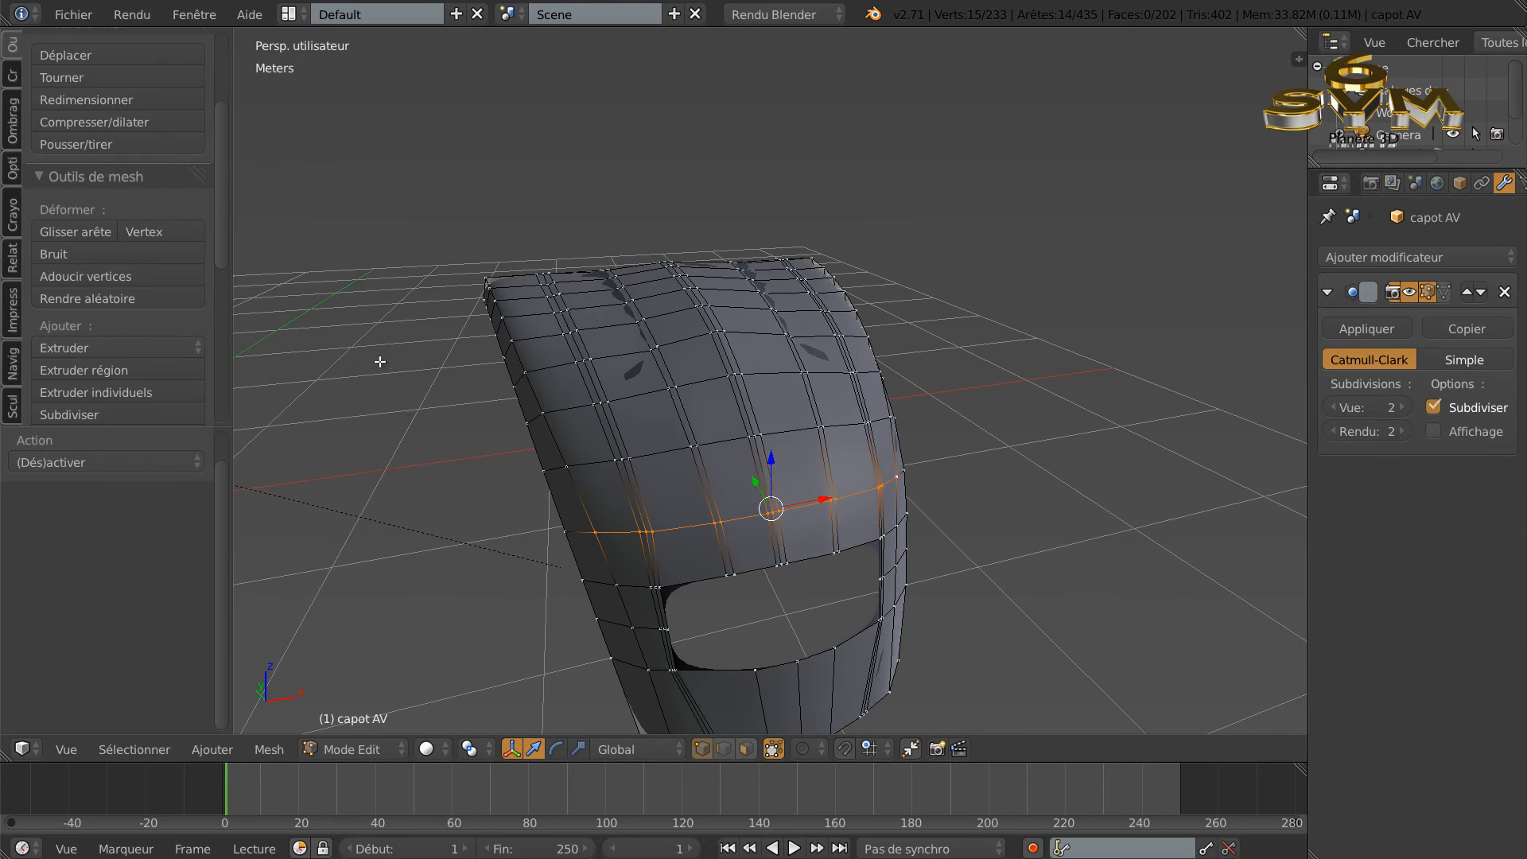
key("w")
mouse_move(326, 284)
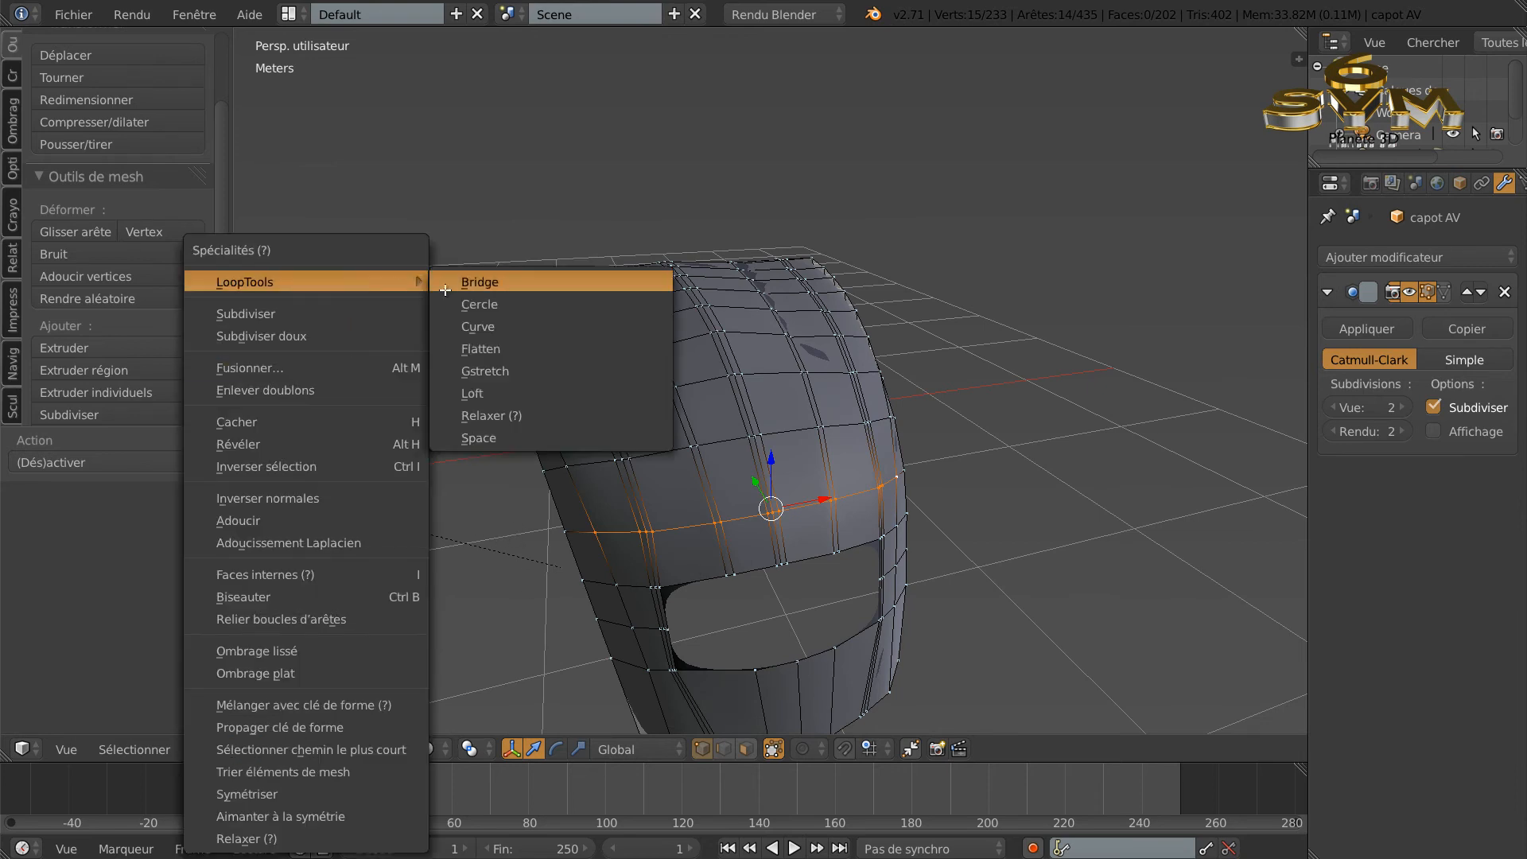
left_click(448, 394)
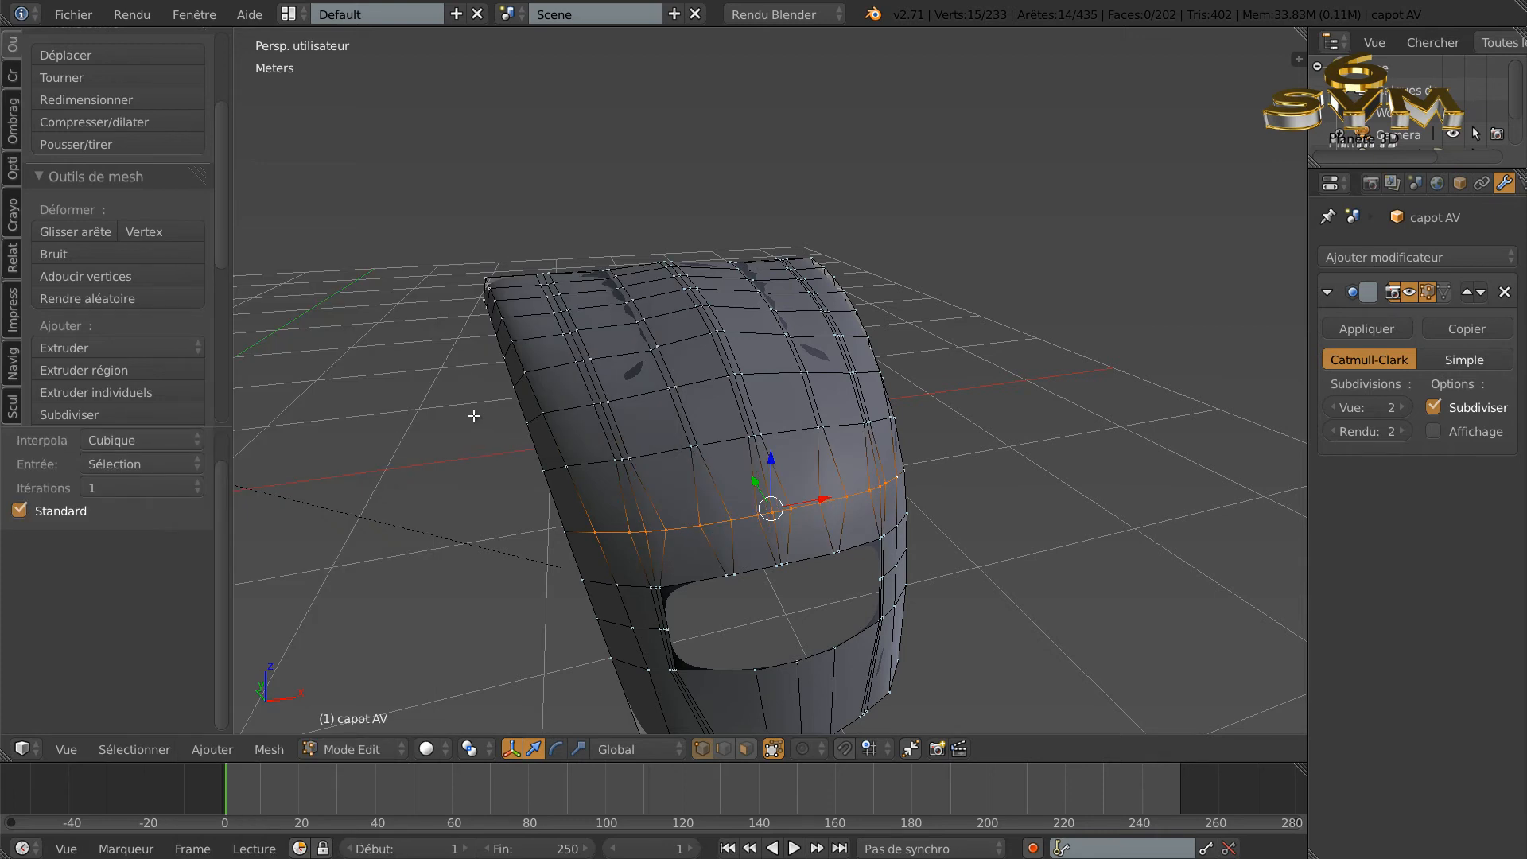
key("Tab")
middle_click_drag(505, 456, 532, 475)
key("Tab")
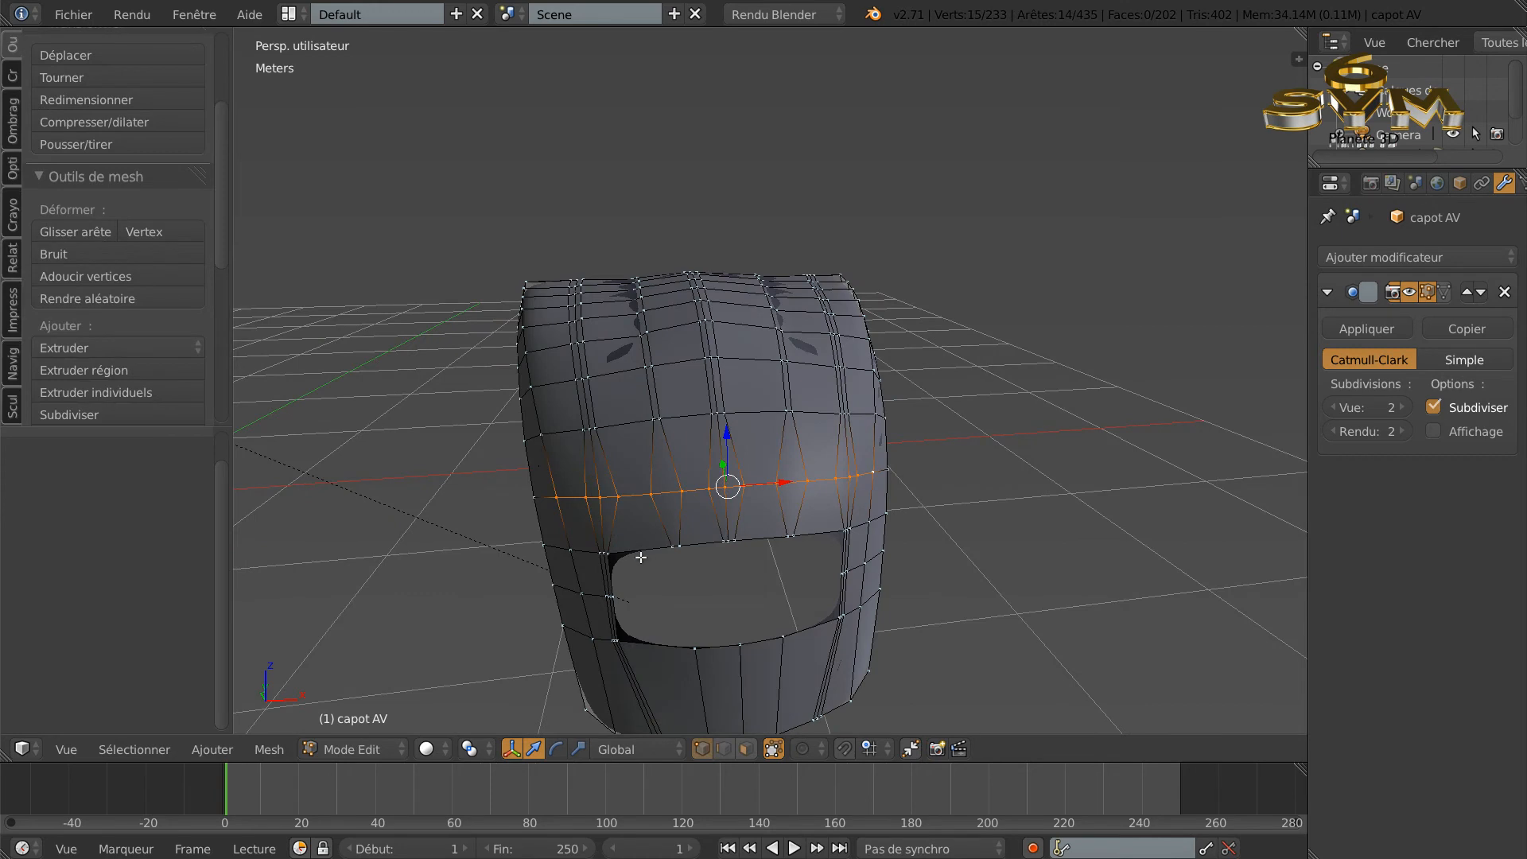
Step: Try relaxing three neighbouring vertices in the side strip, level with the opening's upper corner, using LoopTools
middle_click_drag(640, 581, 672, 557)
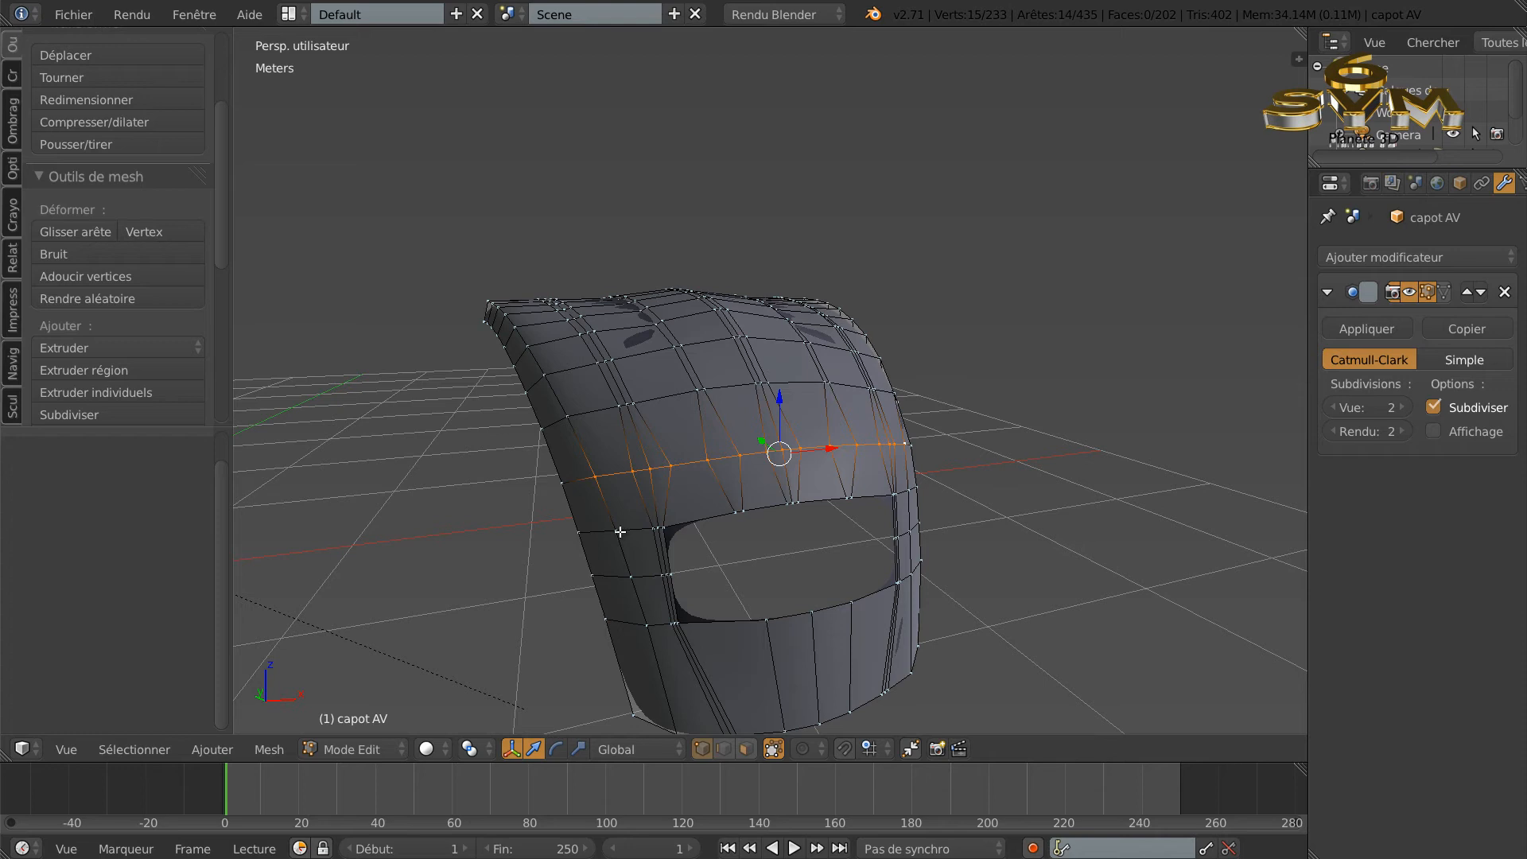
right_click(618, 531)
right_click(653, 525, "shift")
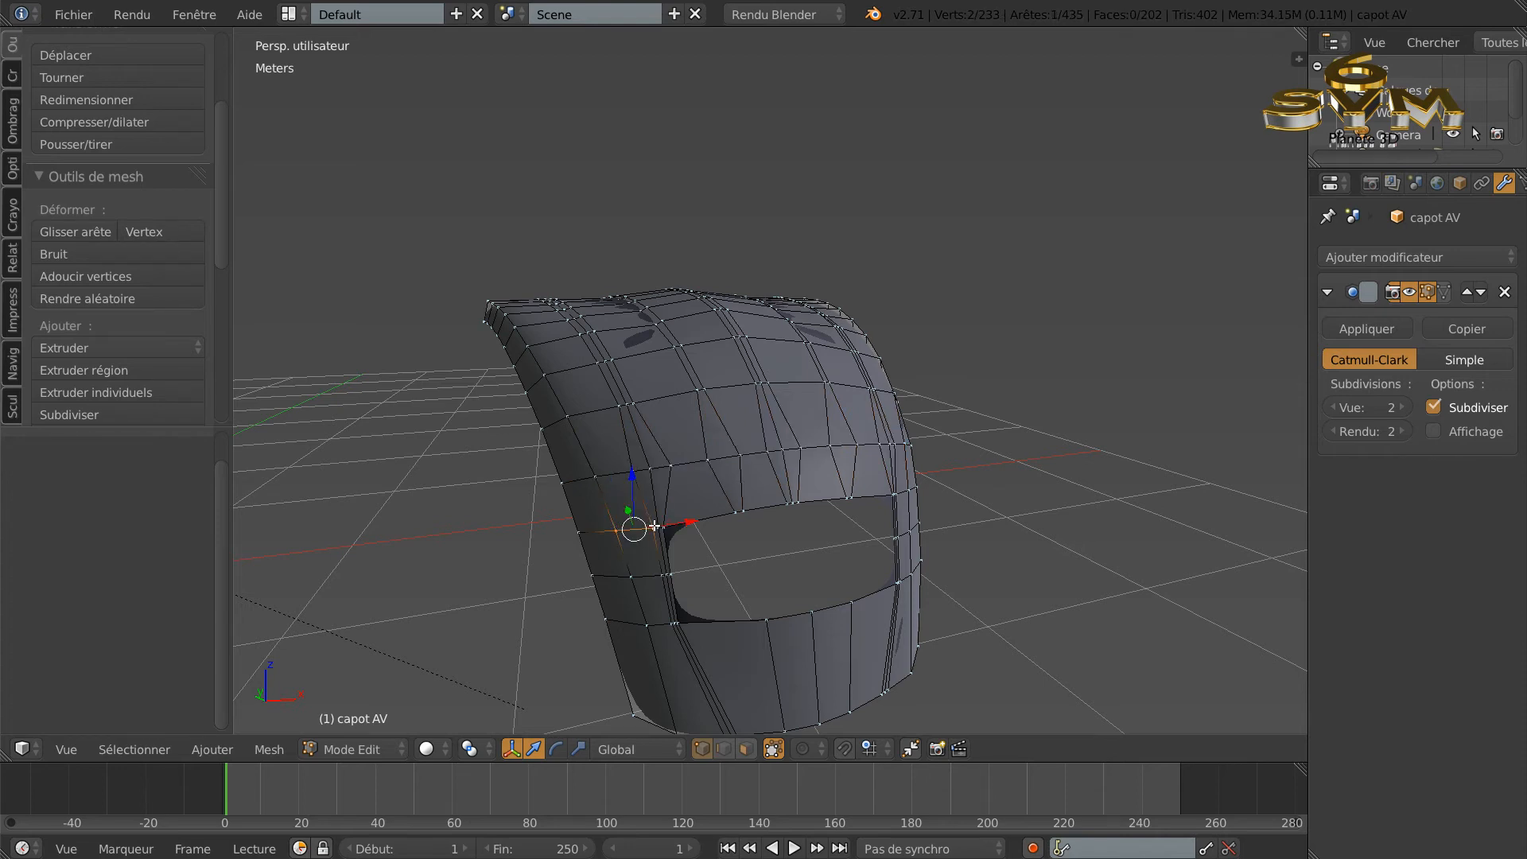
right_click(631, 562, "shift")
middle_click_drag(767, 556, 706, 572)
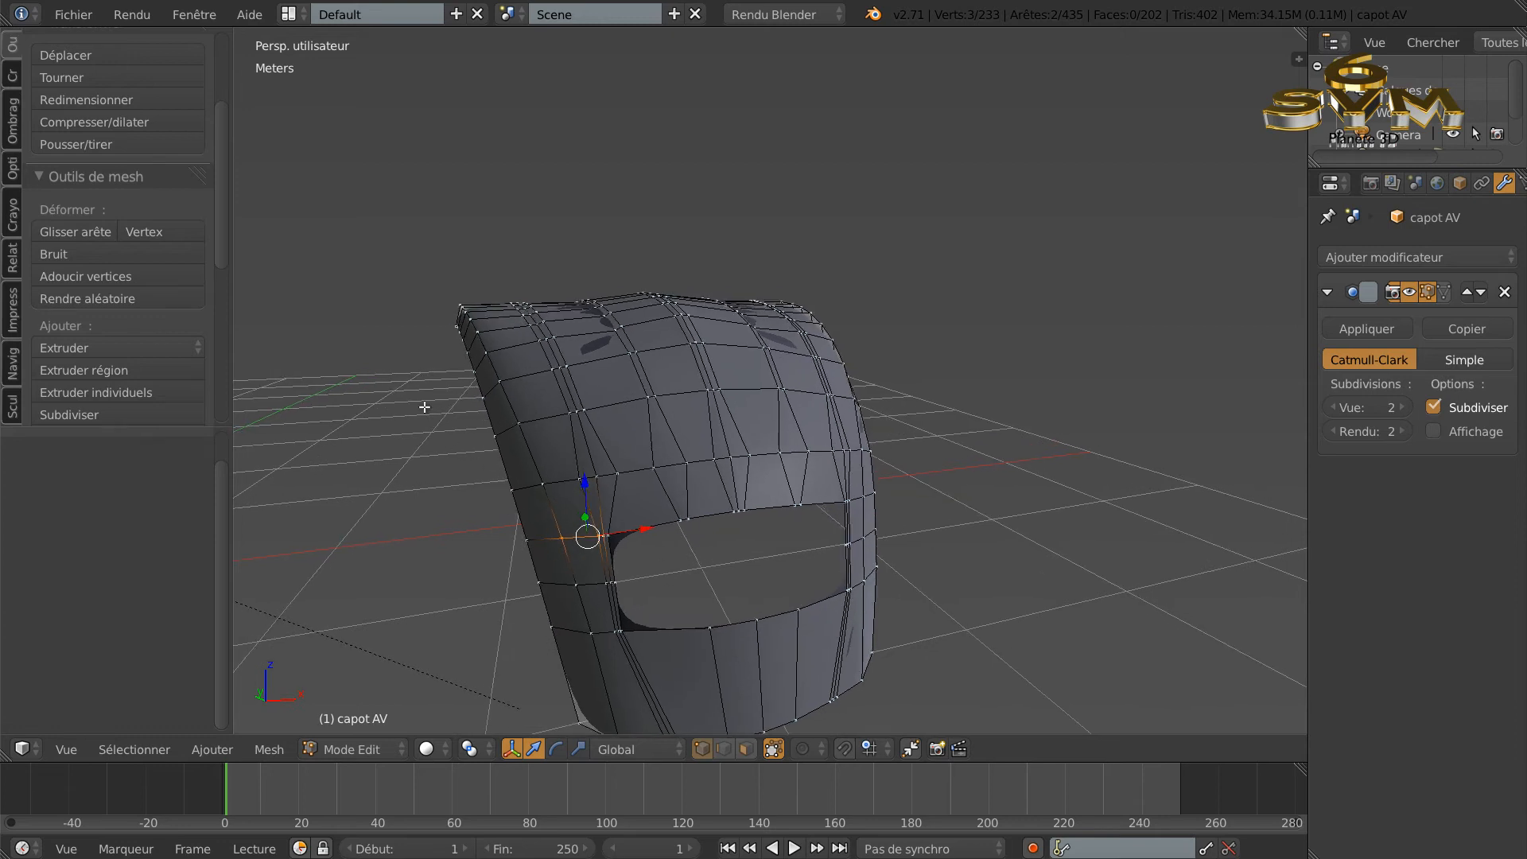
key("w")
mouse_move(380, 272)
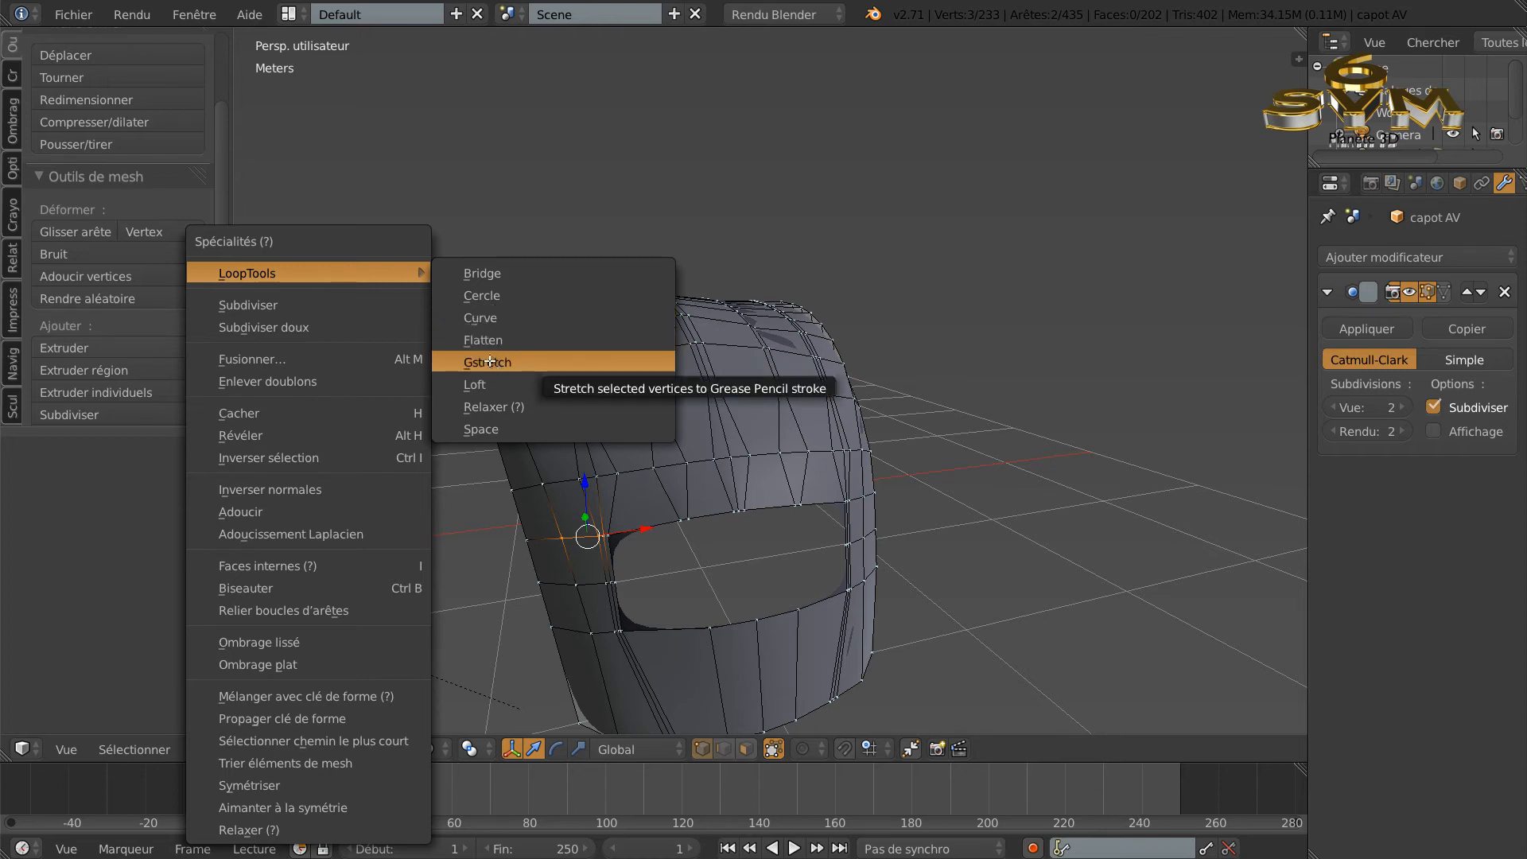
left_click(482, 406)
middle_click_drag(483, 408, 675, 490)
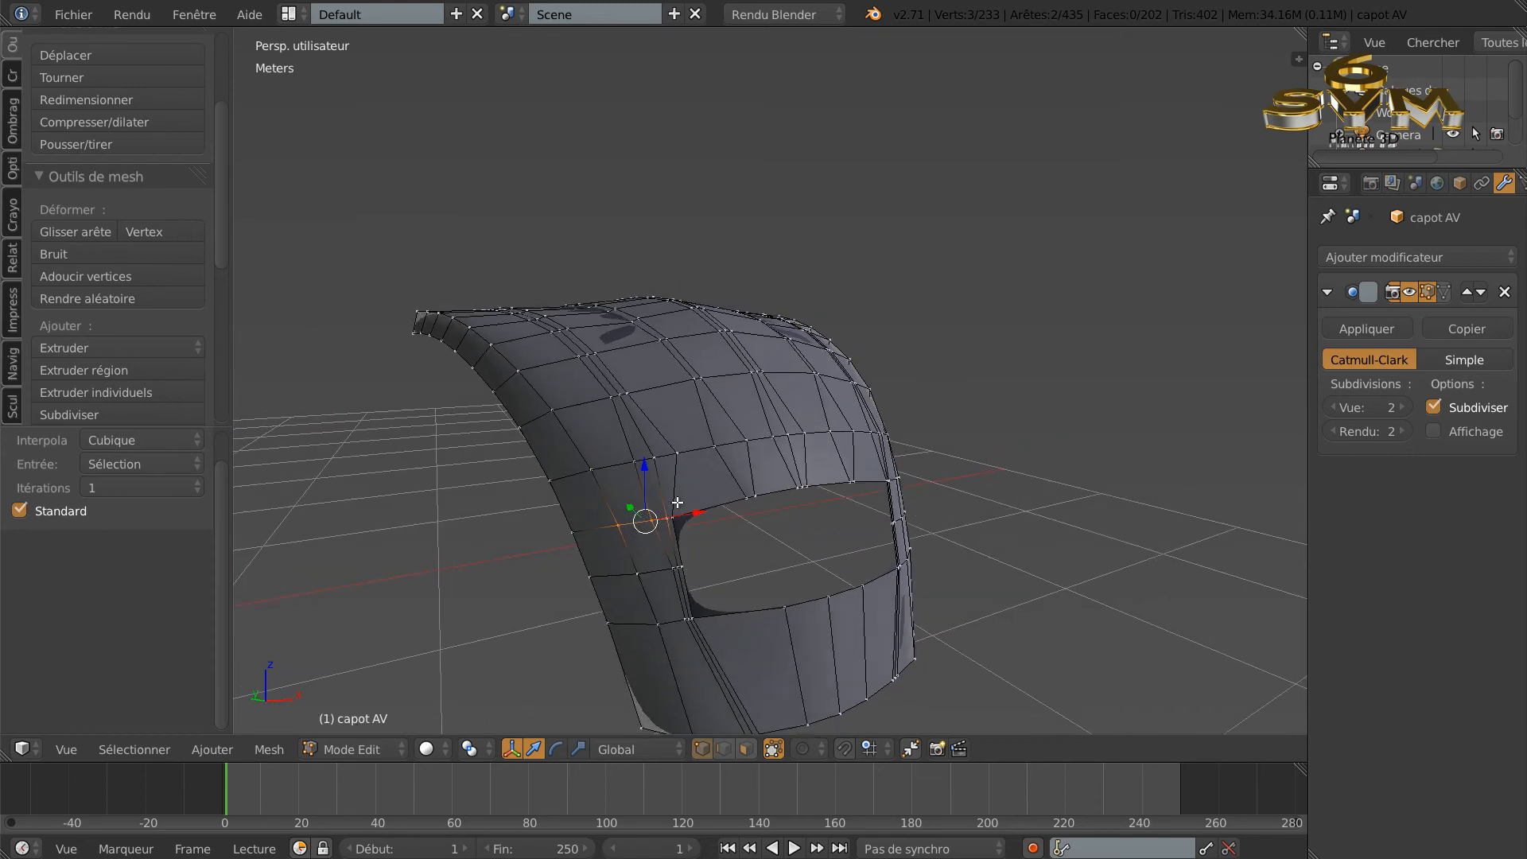
Step: Try relaxing three side-strip vertices level with the middle of the opening using LoopTools
scroll(676, 502, "up", 3)
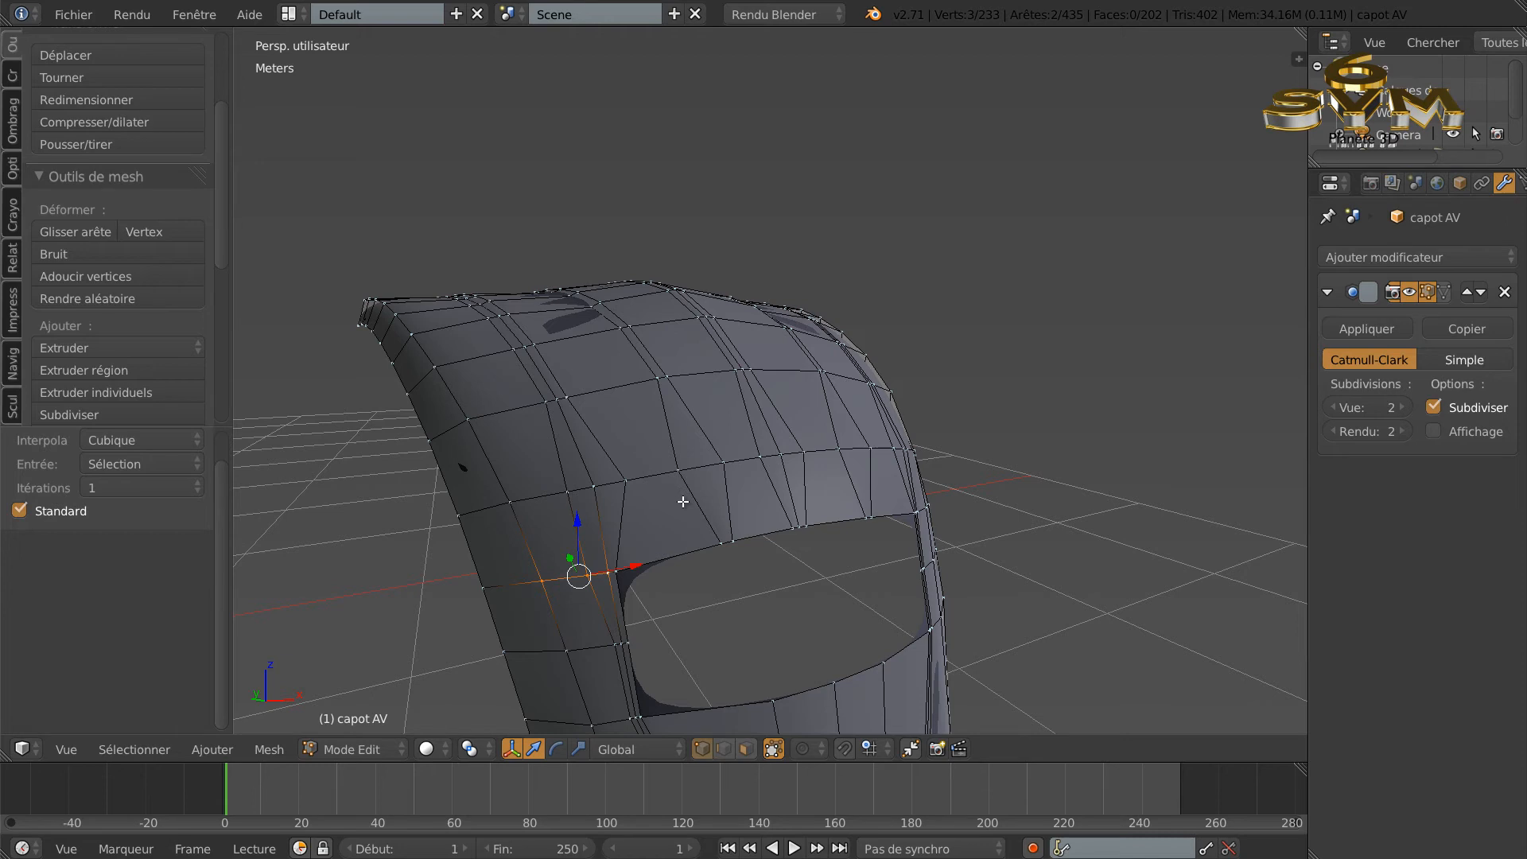
mouse_move(647, 527)
middle_mouse_down()
mouse_move(704, 535)
mouse_move(699, 555)
mouse_move(578, 547)
mouse_move(641, 518)
middle_mouse_up()
right_click(596, 537)
right_click(544, 541, "shift")
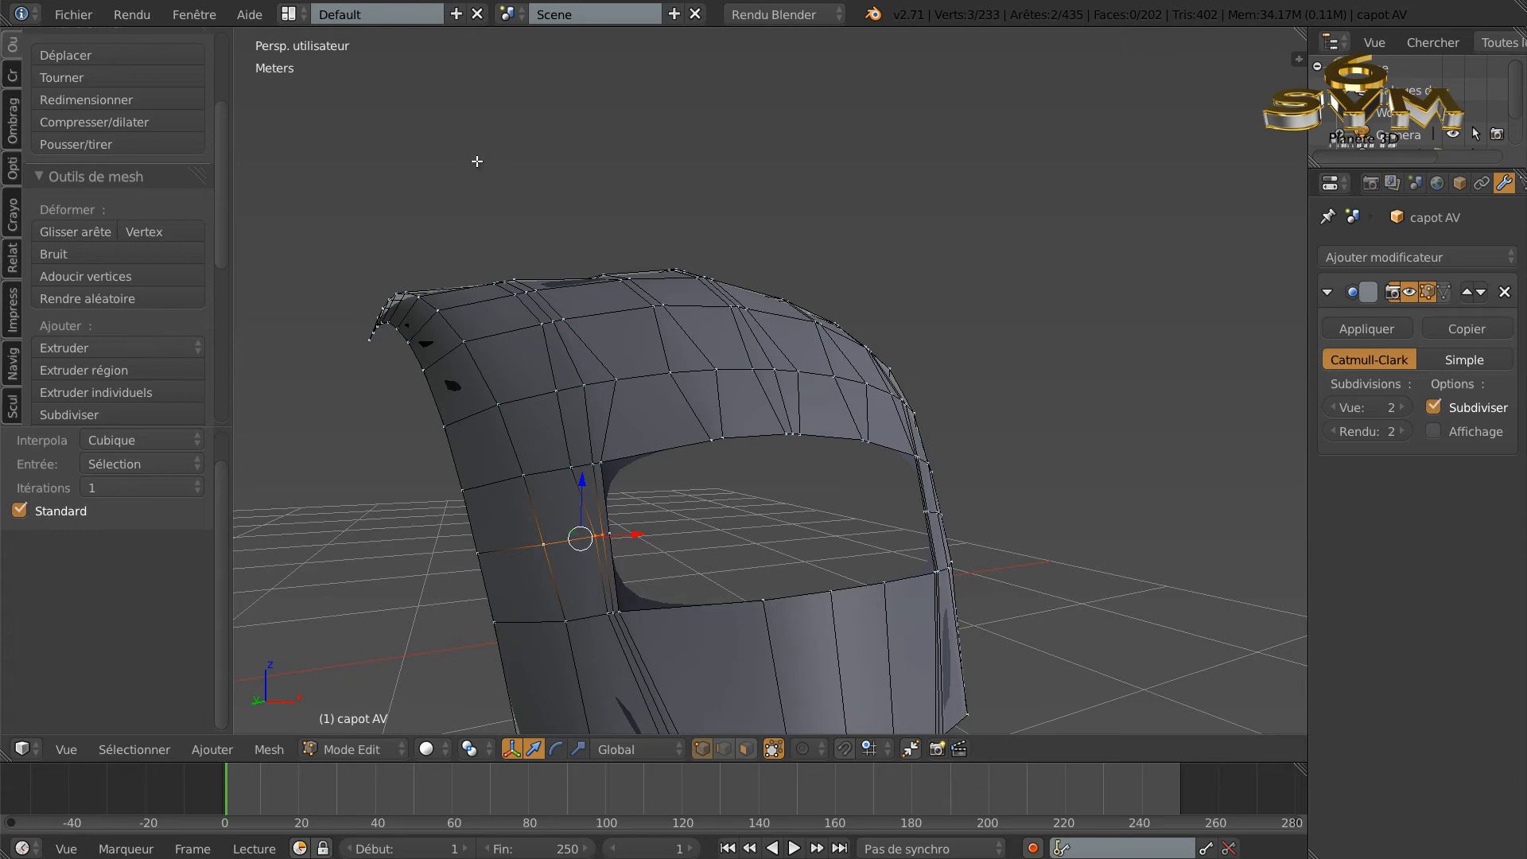
key("w")
mouse_move(477, 161)
left_click(591, 294)
Step: Try relaxing three side-strip vertices level with the opening's lower corner using LoopTools, and check the smoothed hood in Object Mode
right_click(604, 614)
right_click(616, 613, "shift")
right_click(575, 619, "shift")
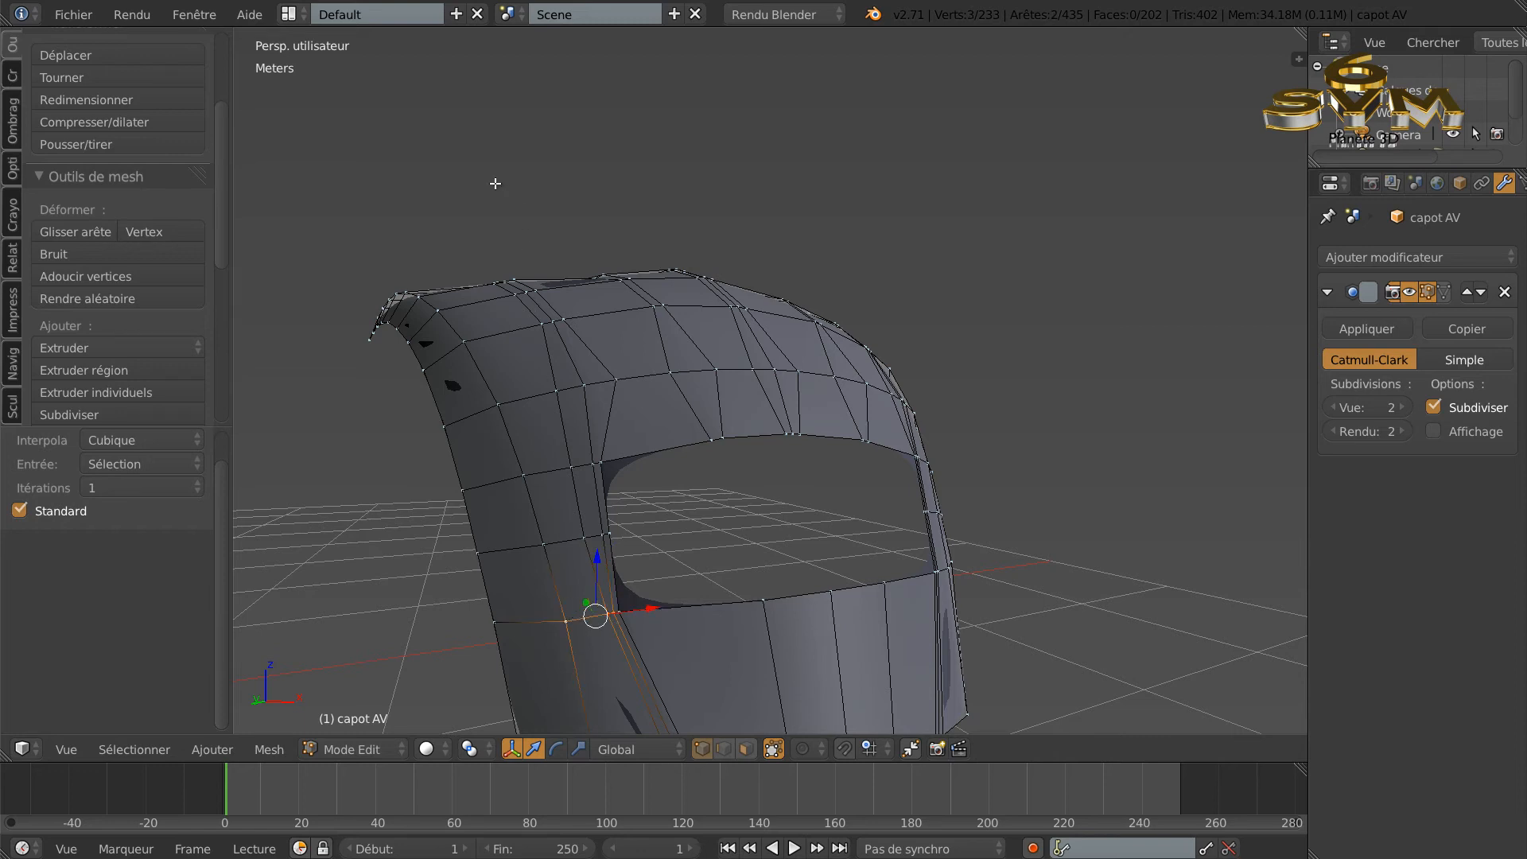
key("w")
mouse_move(481, 113)
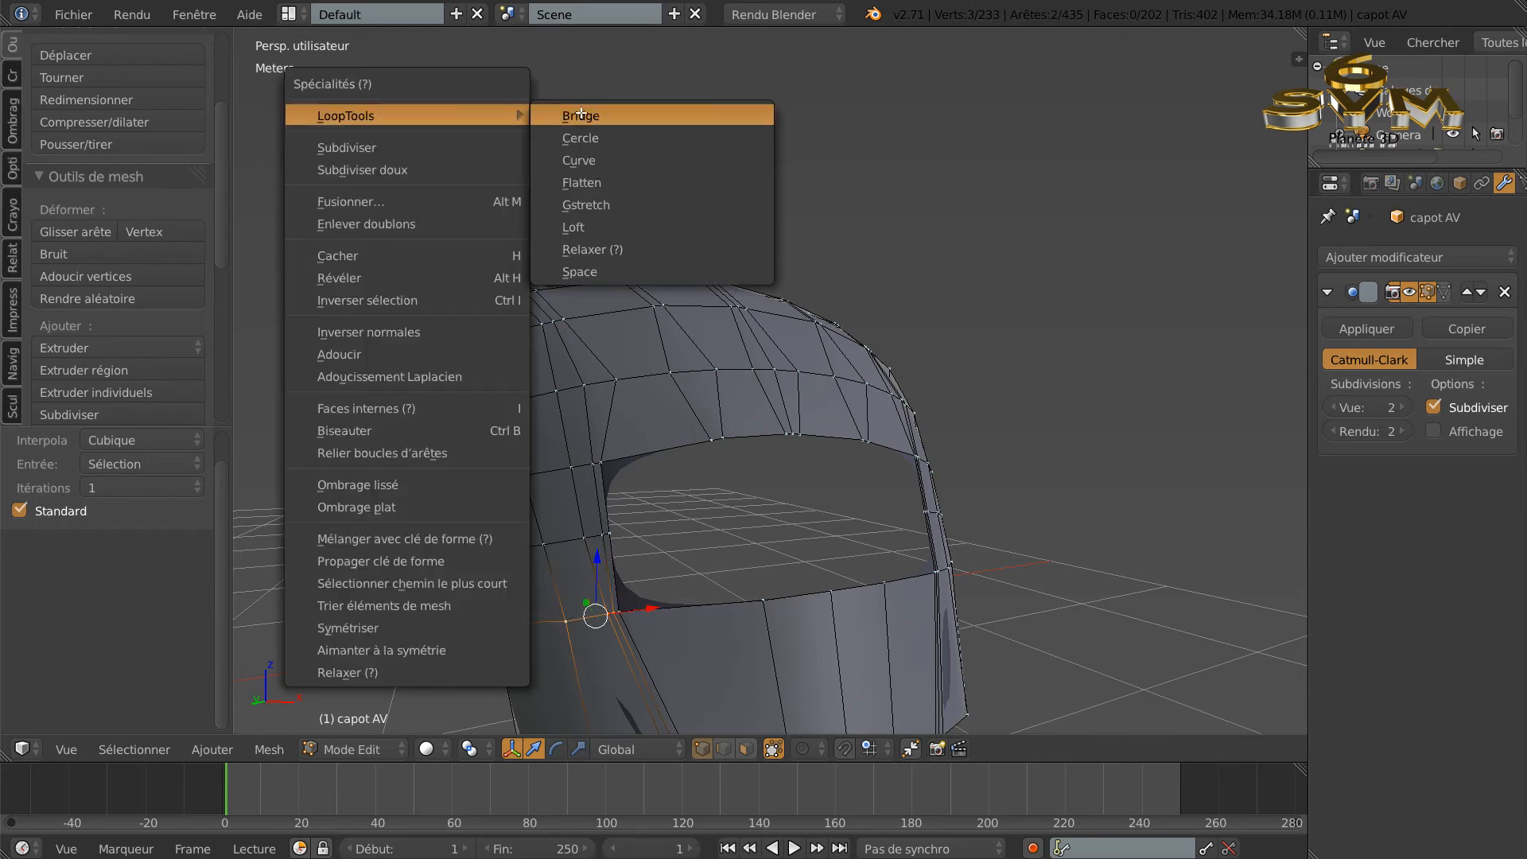
left_click(606, 249)
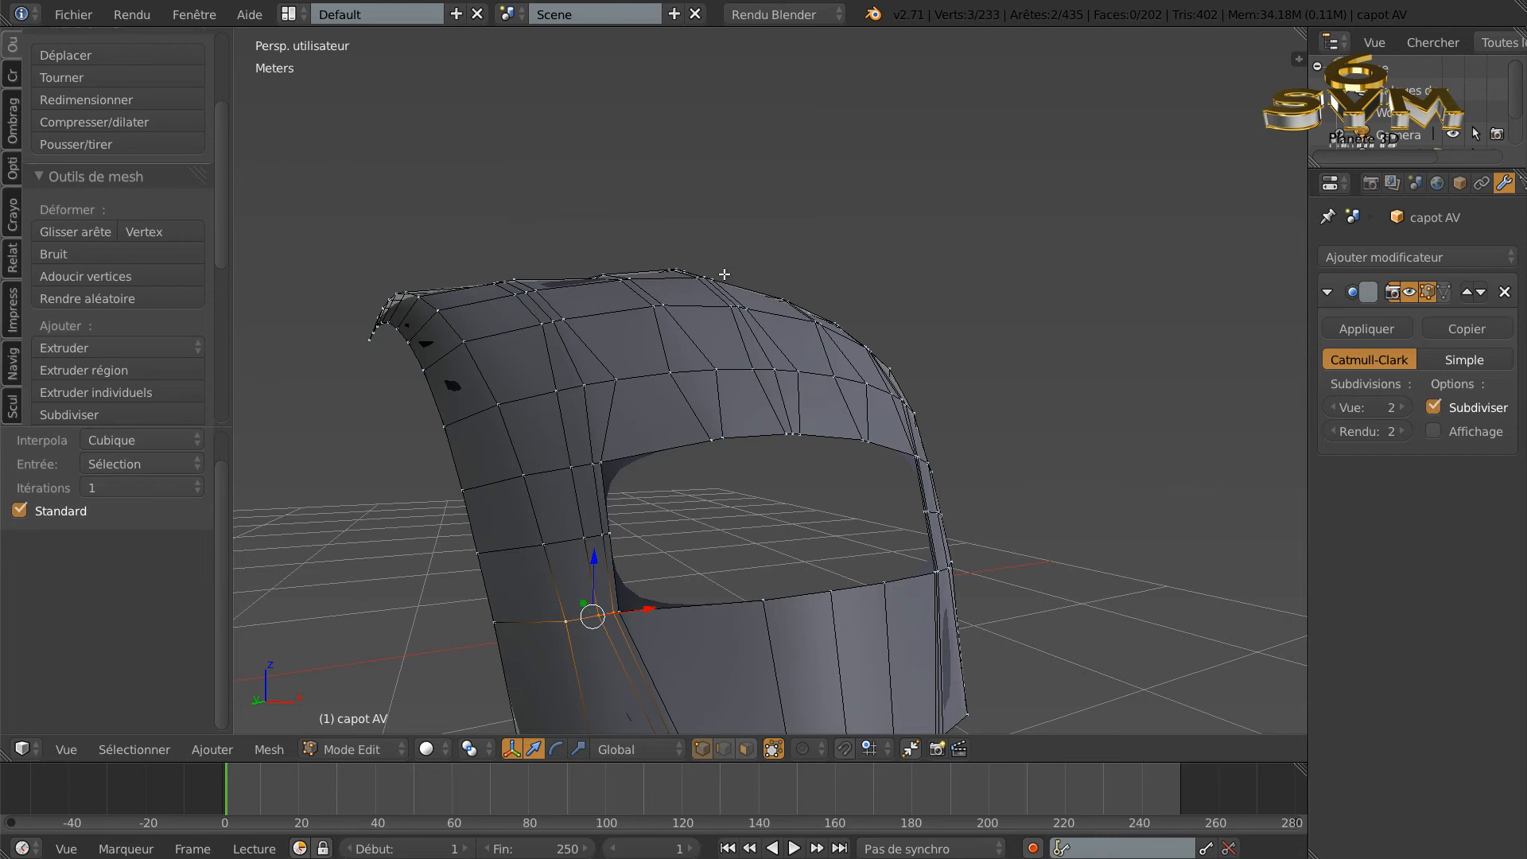
key("Tab")
key("Tab")
mouse_move(734, 265)
middle_mouse_down()
mouse_move(713, 313)
mouse_move(731, 346)
mouse_move(745, 327)
middle_mouse_up()
key("Tab")
key("Tab")
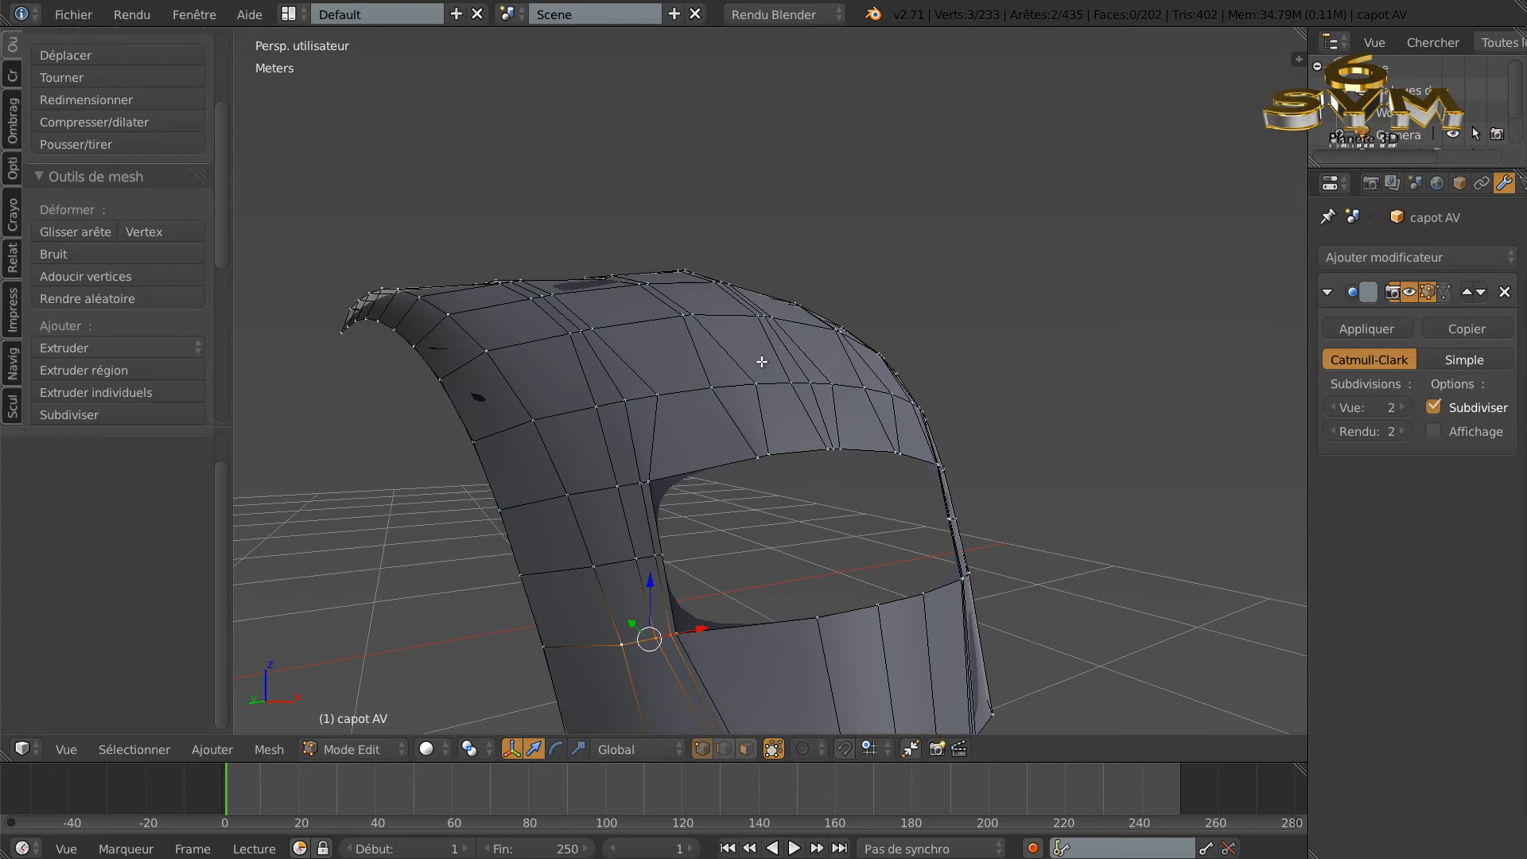
Step: Undo the relaxing of the three vertex rows beside the opening and check the smoothed hood in Object Mode
key("ctrl+z")
key("ctrl+z")
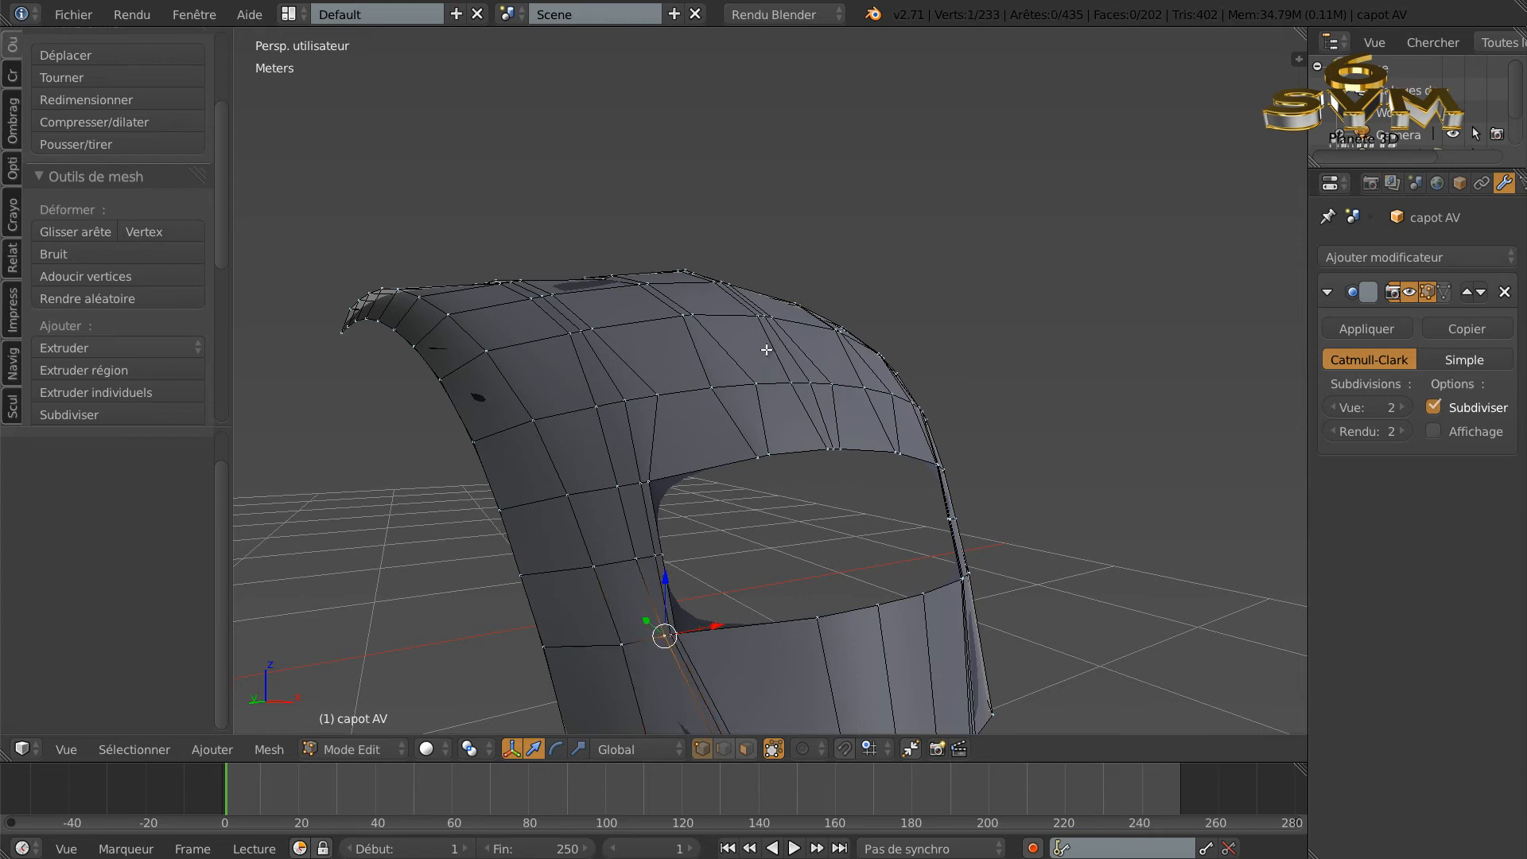
key("ctrl+z")
key("ctrl+z")
key("ctrl+z")
key("ctrl+z")
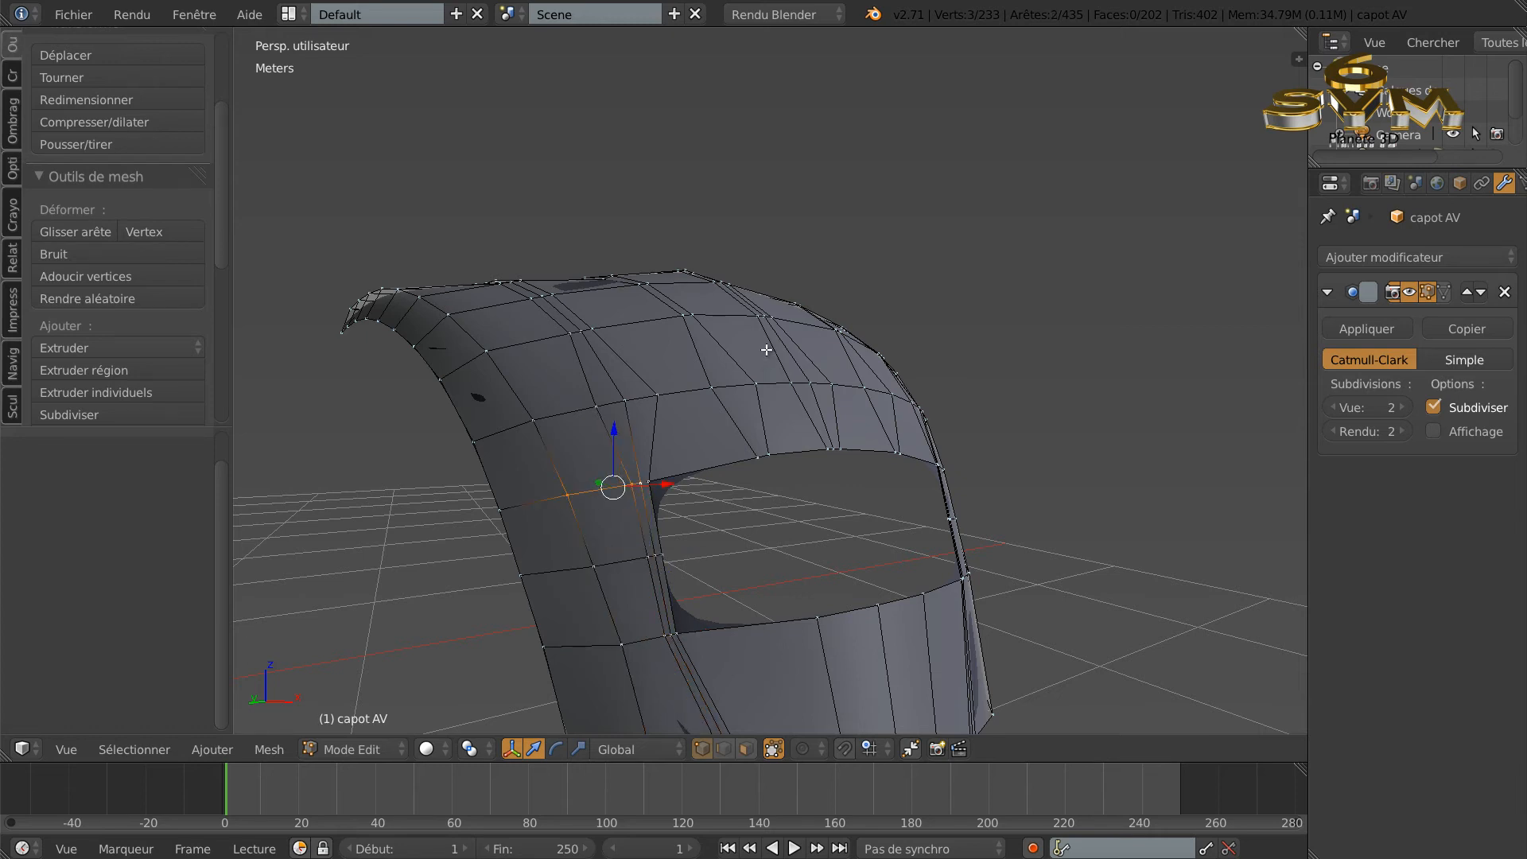
middle_click_drag(766, 361, 790, 340)
key("Tab")
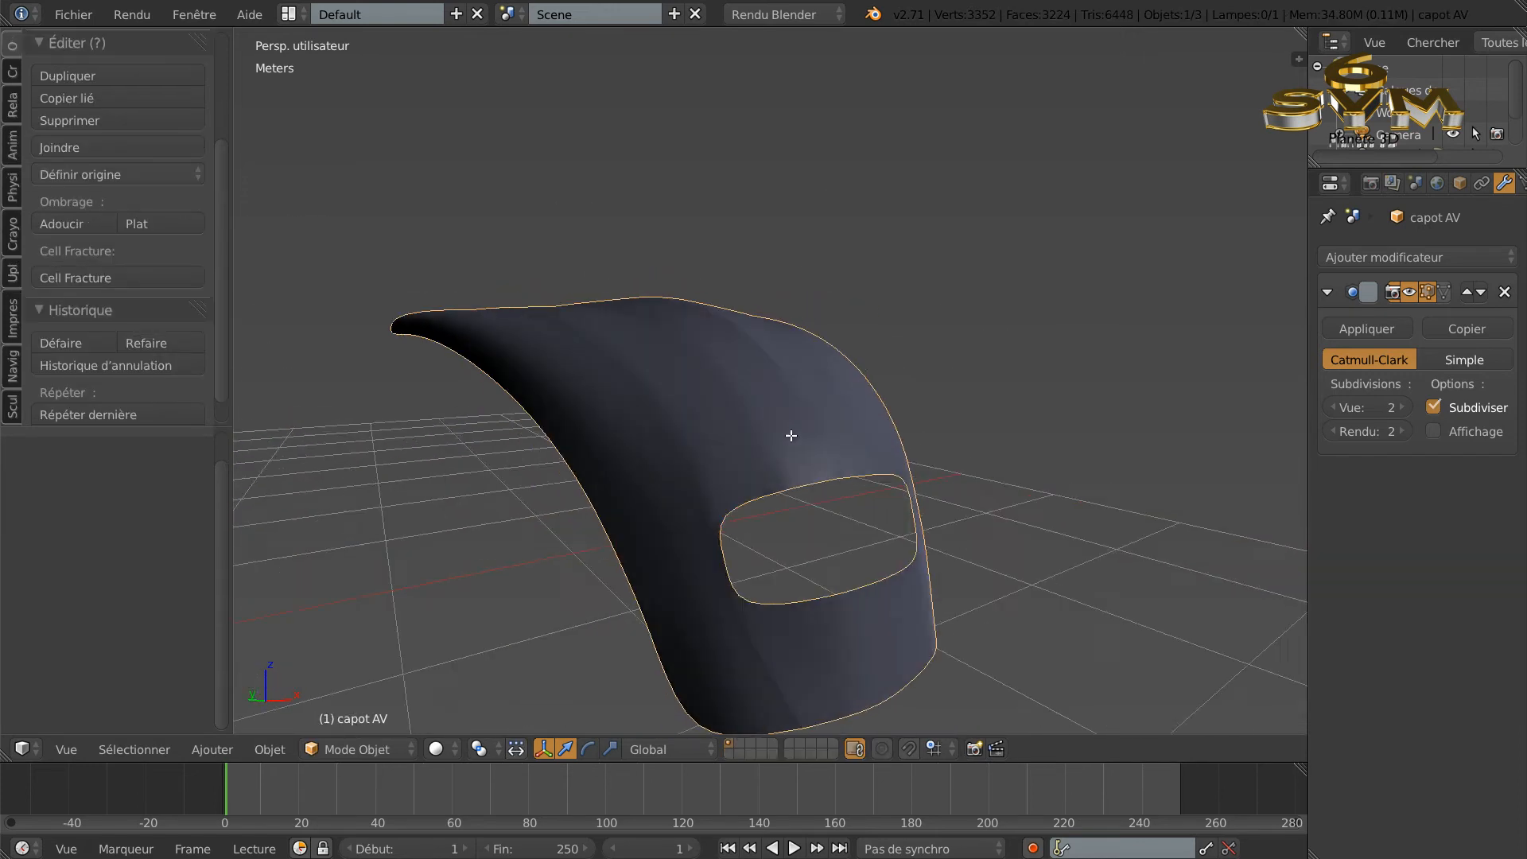
key("Tab")
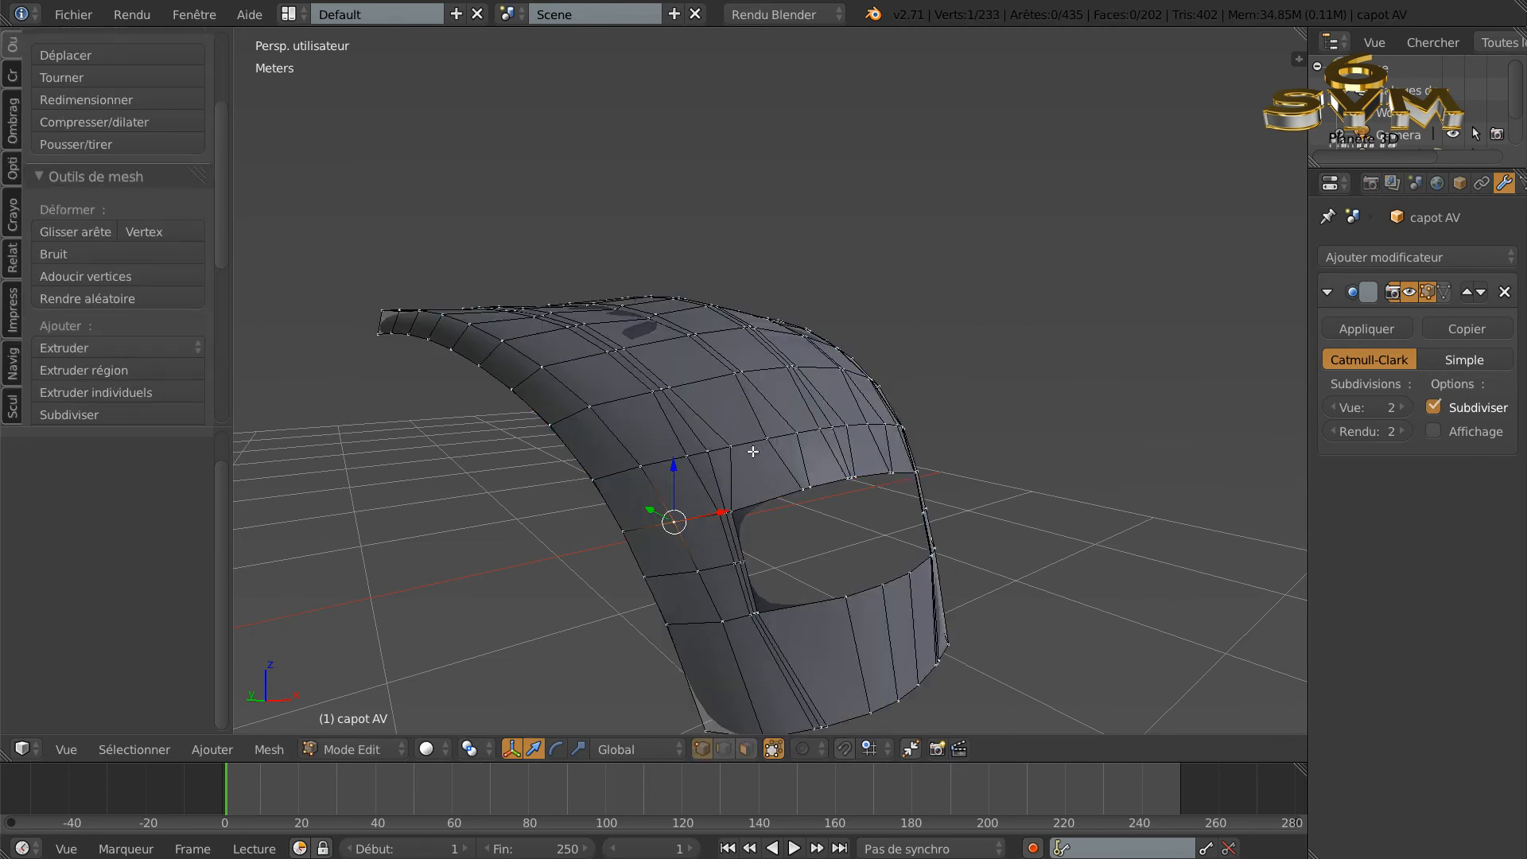
Step: Space three side-strip vertices level with the opening's upper corner evenly using LoopTools Space, and check the smoothed shape
middle_click_drag(730, 477, 670, 460)
right_click(662, 461)
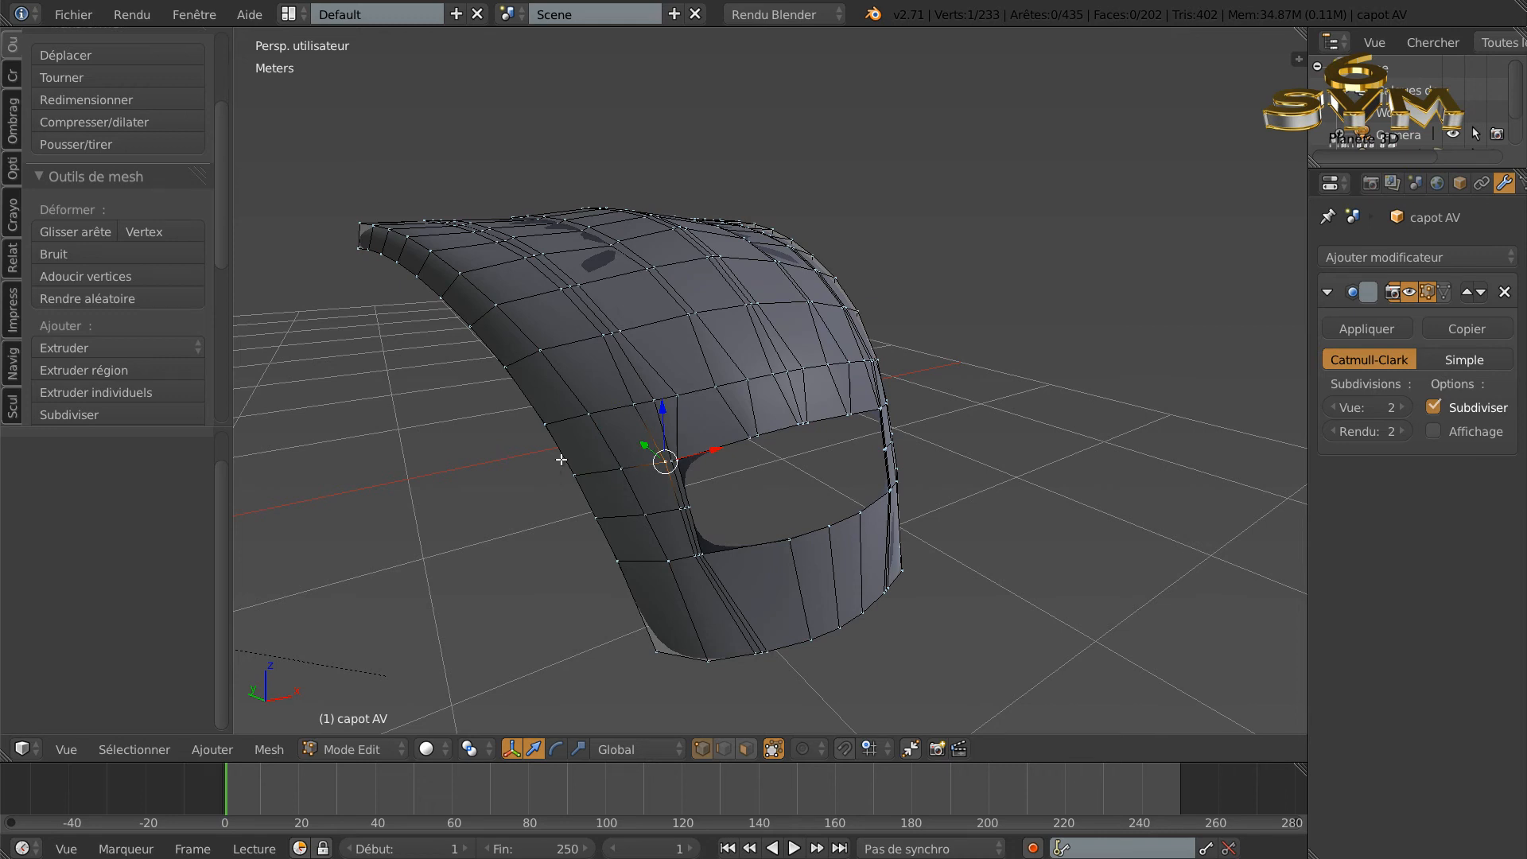
right_click(621, 470, "shift")
right_click(670, 461, "shift")
key("w")
mouse_move(366, 282)
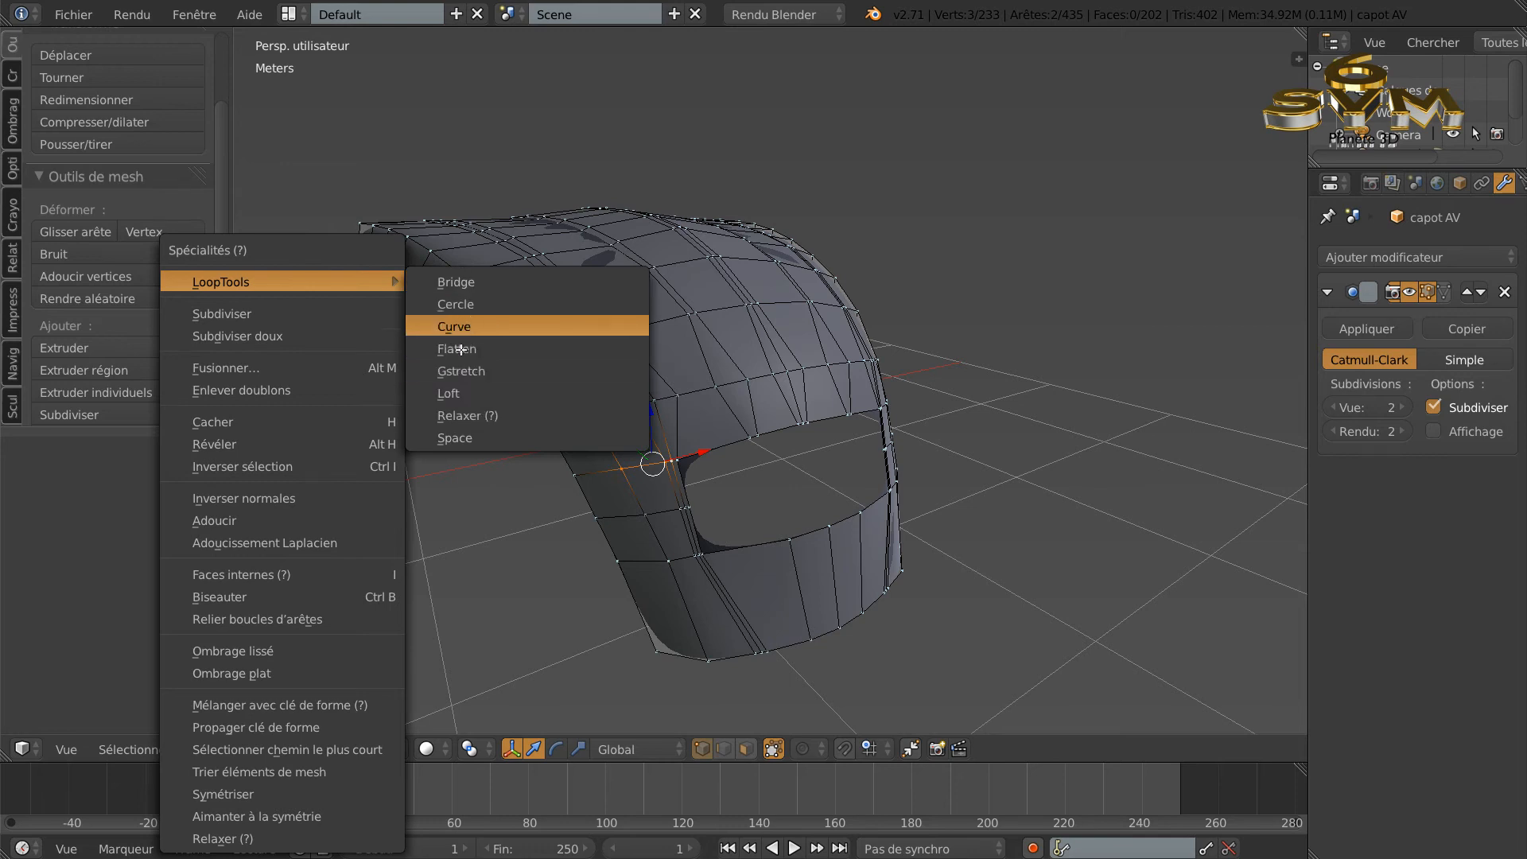
left_click(464, 438)
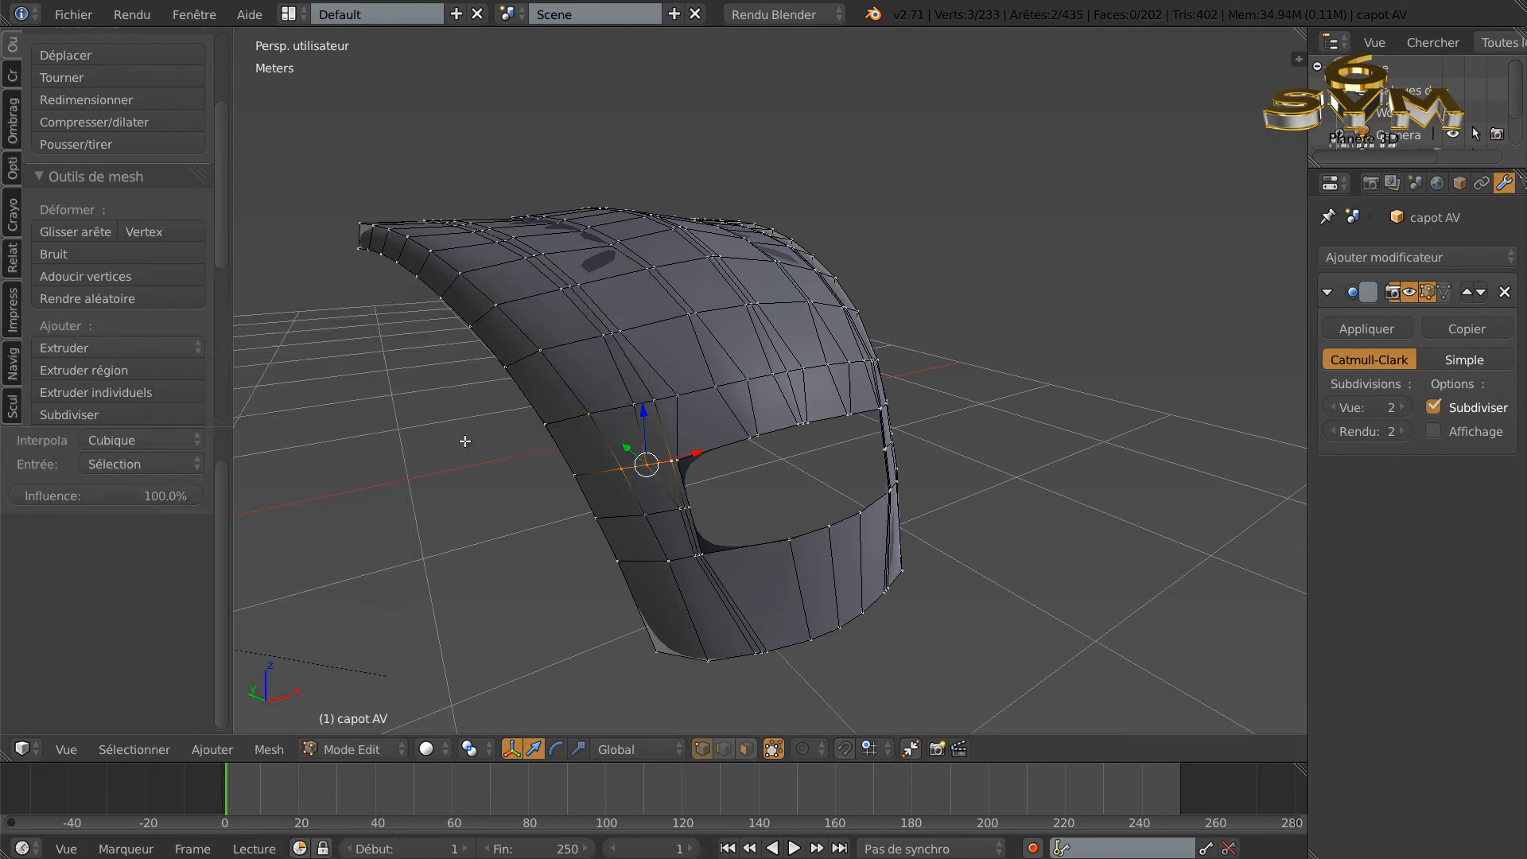
key("Tab")
key("Tab")
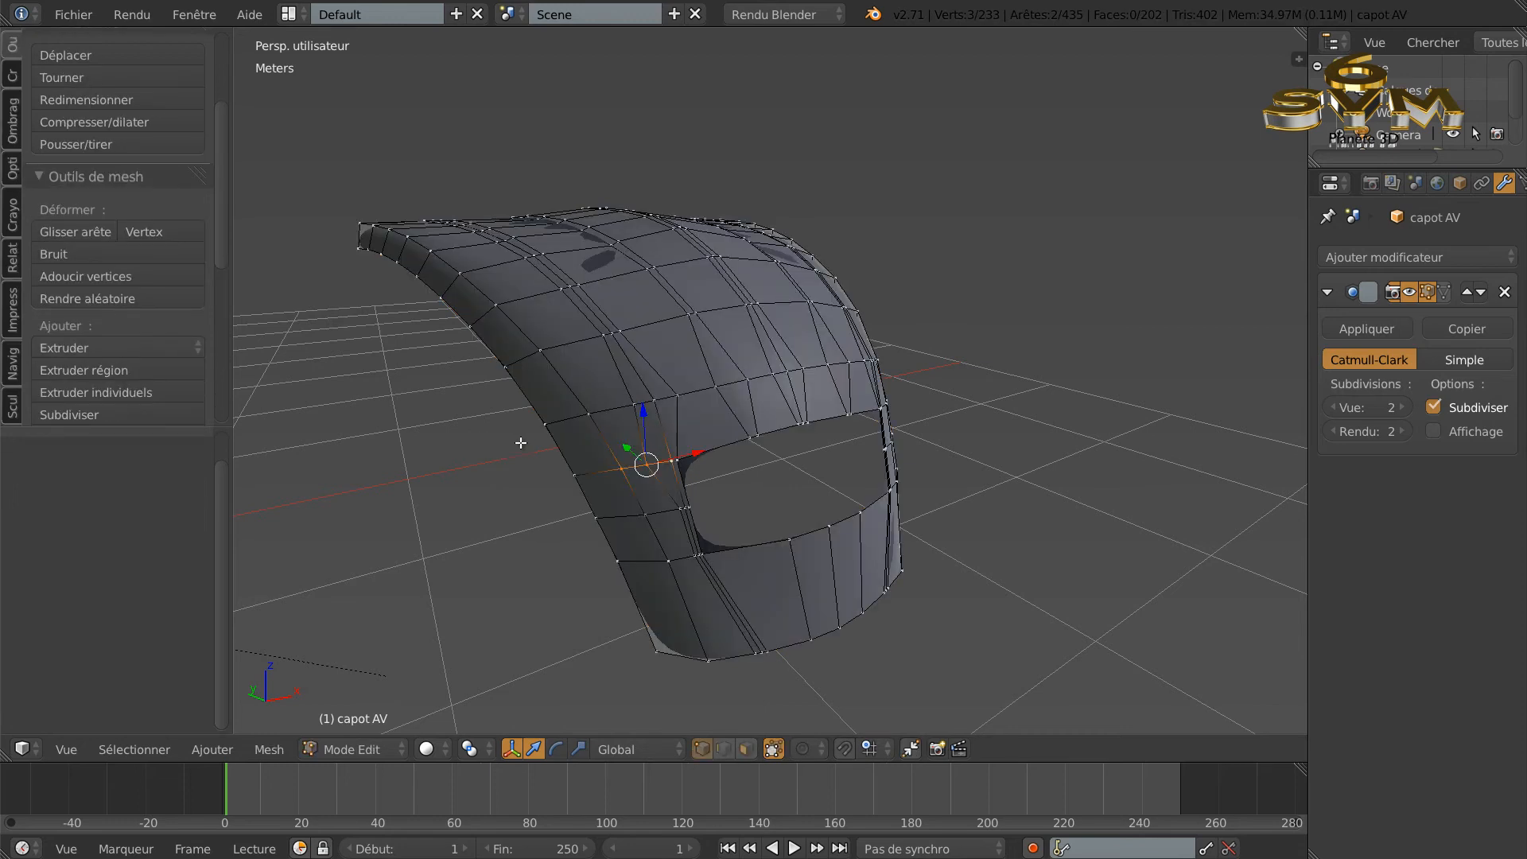
Step: Select the three side-strip vertices on the row just above the opening and distribute them evenly with LoopTools Space
right_click(653, 402, "alt")
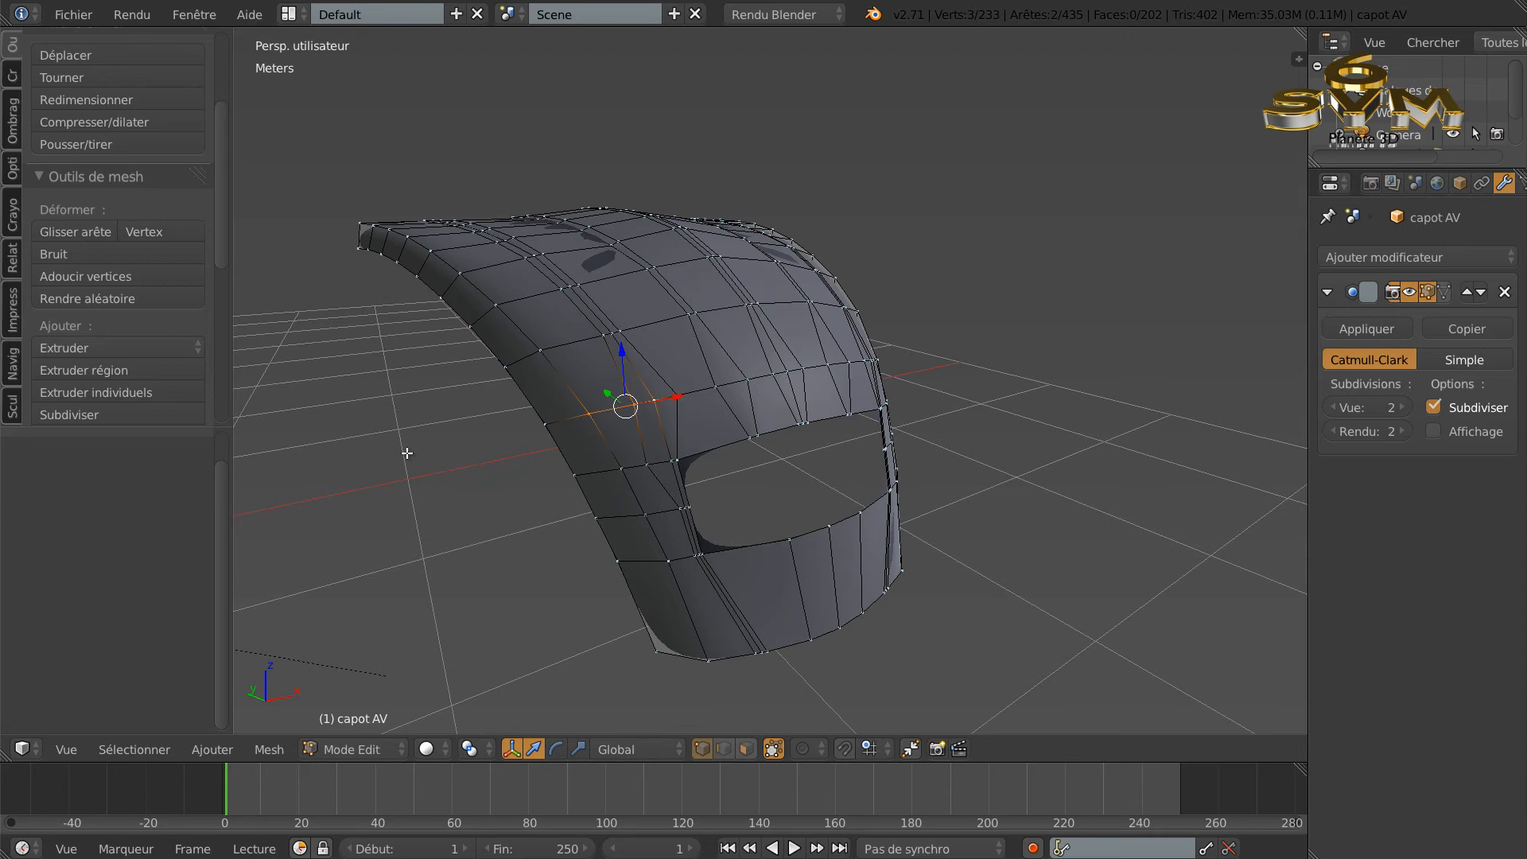
key("w")
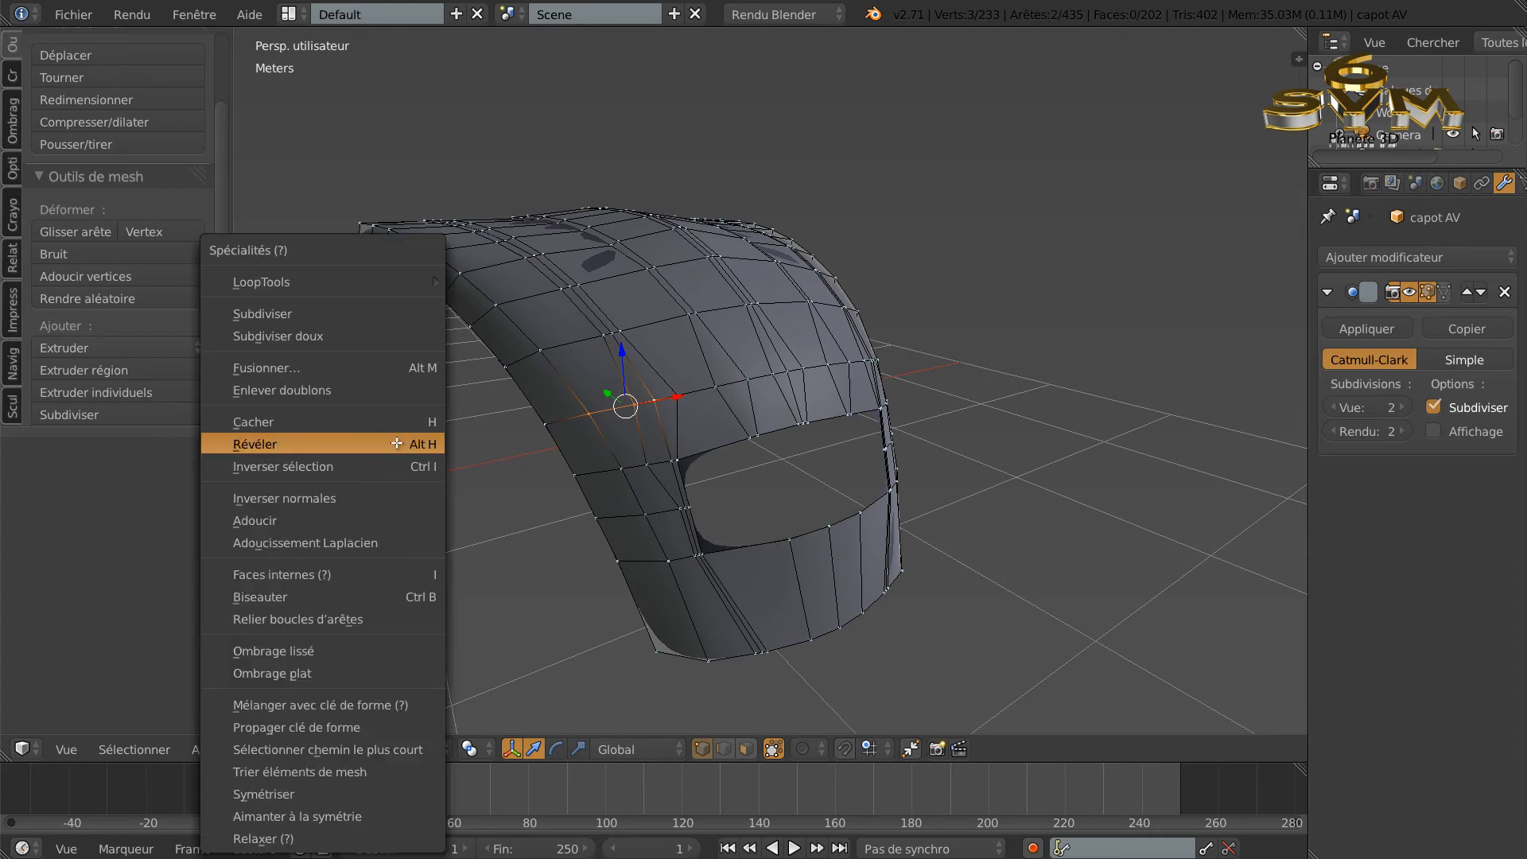
mouse_move(336, 284)
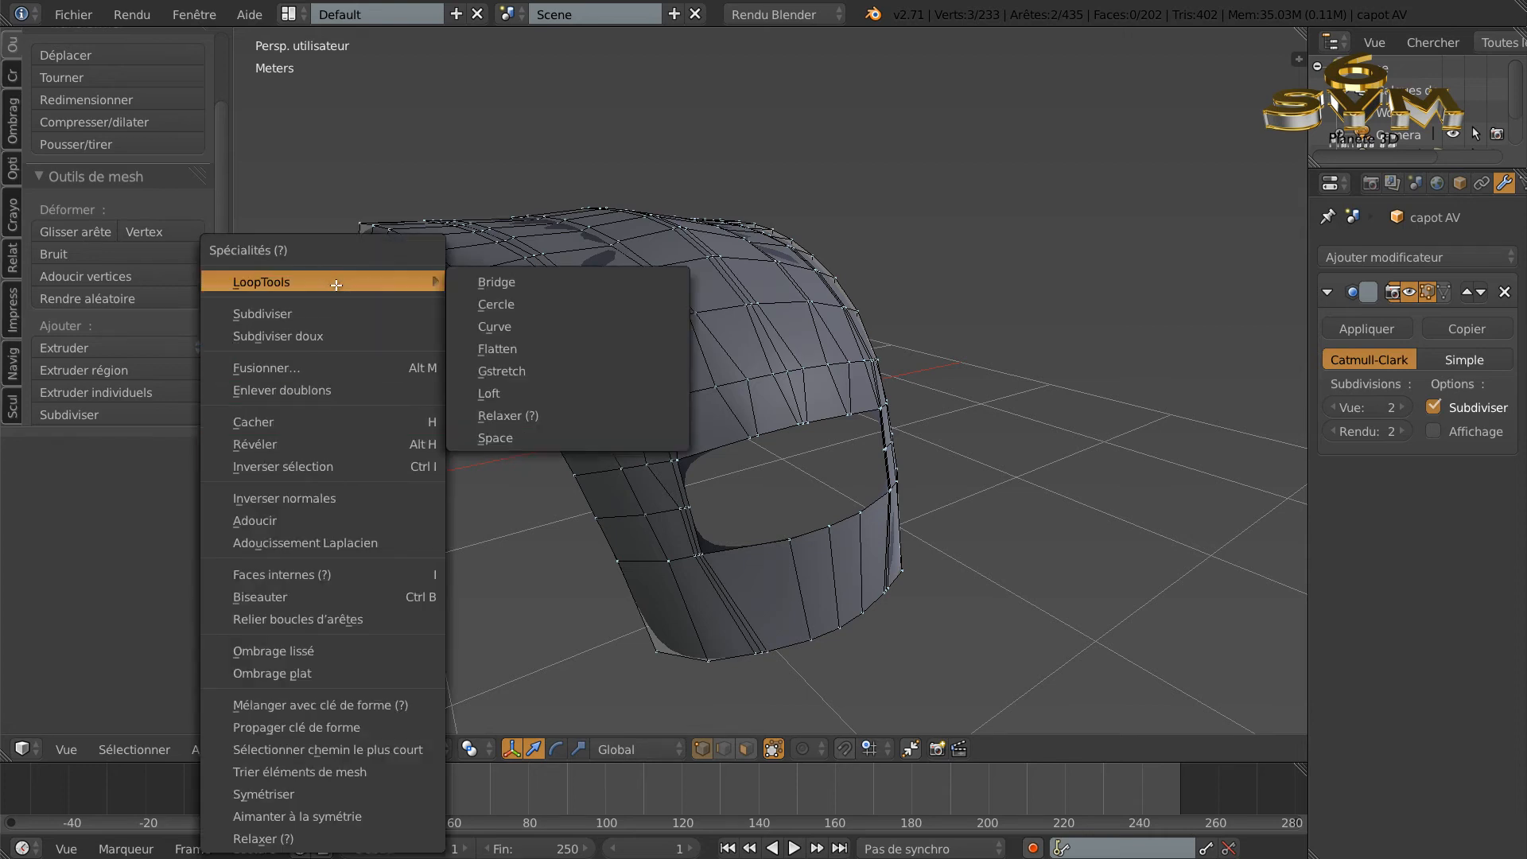
left_click(487, 439)
Step: Distribute the three side-strip vertices level with the middle of the opening evenly with LoopTools Space
right_click(645, 515)
right_click(685, 507, "shift")
key("w")
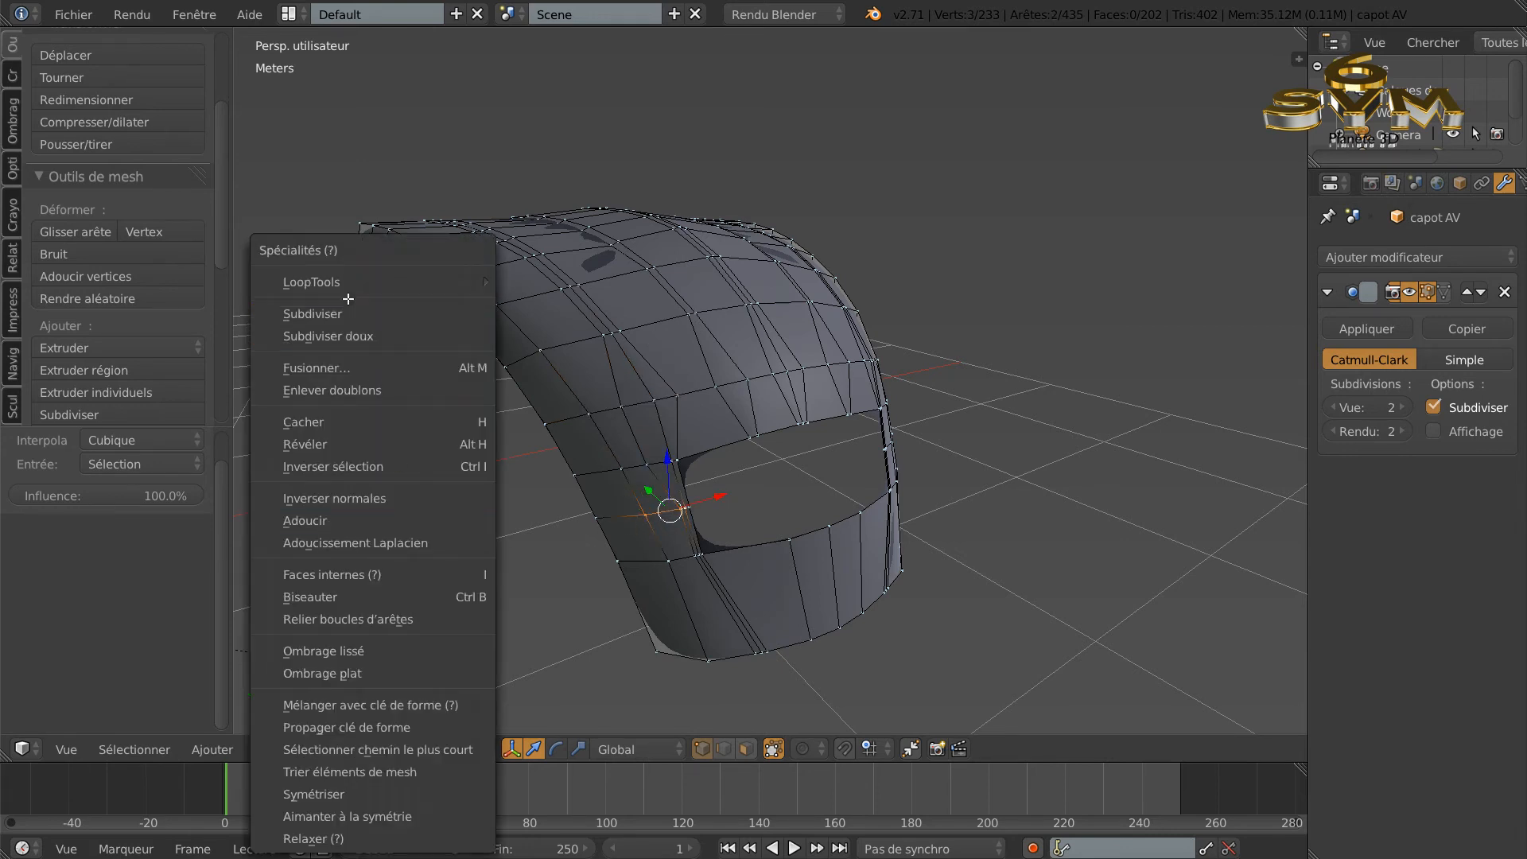
mouse_move(350, 285)
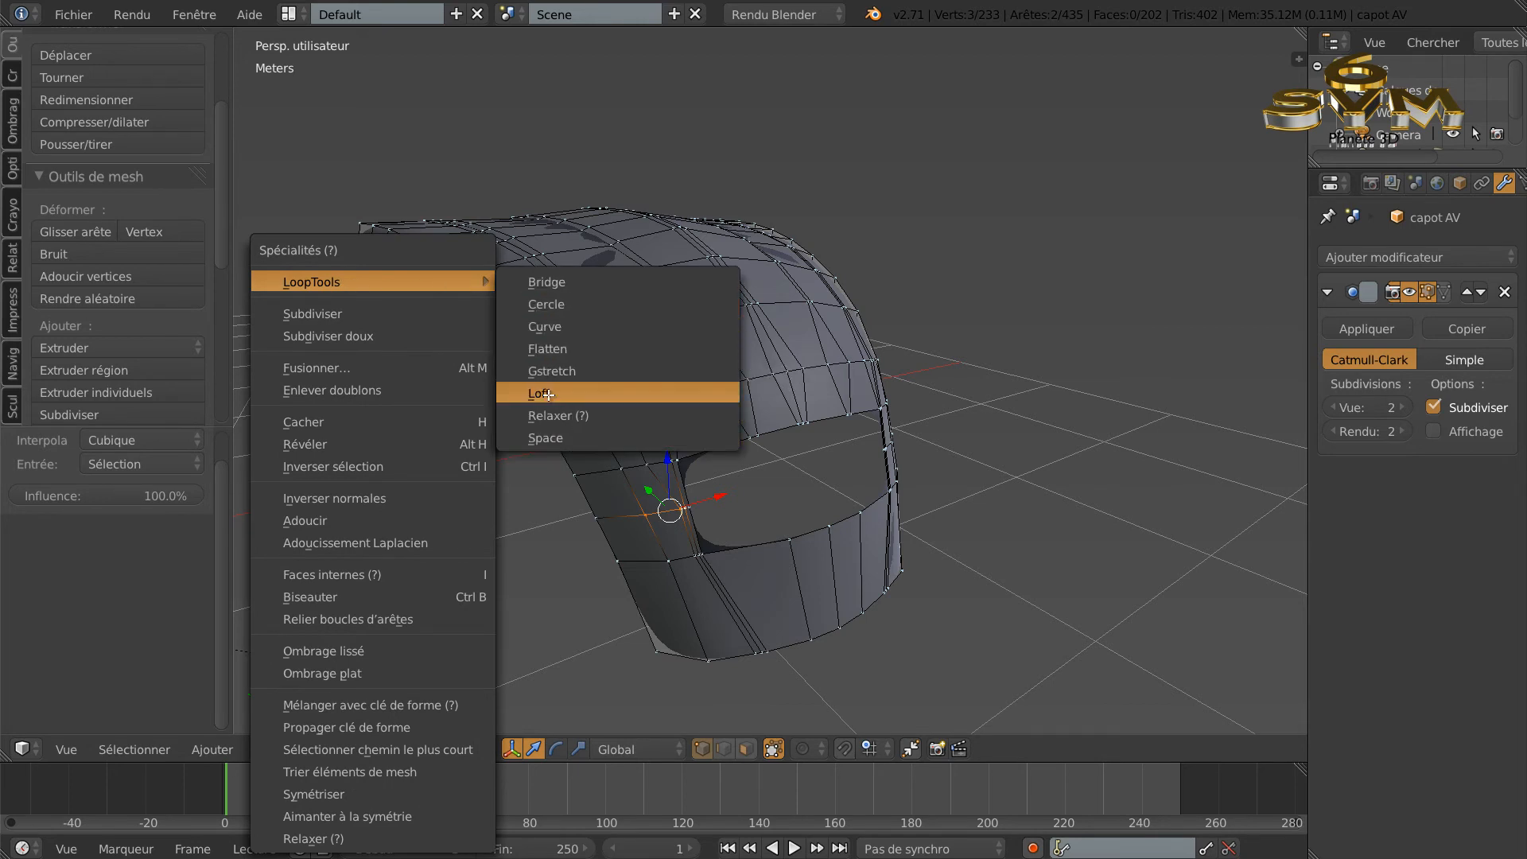
left_click(547, 439)
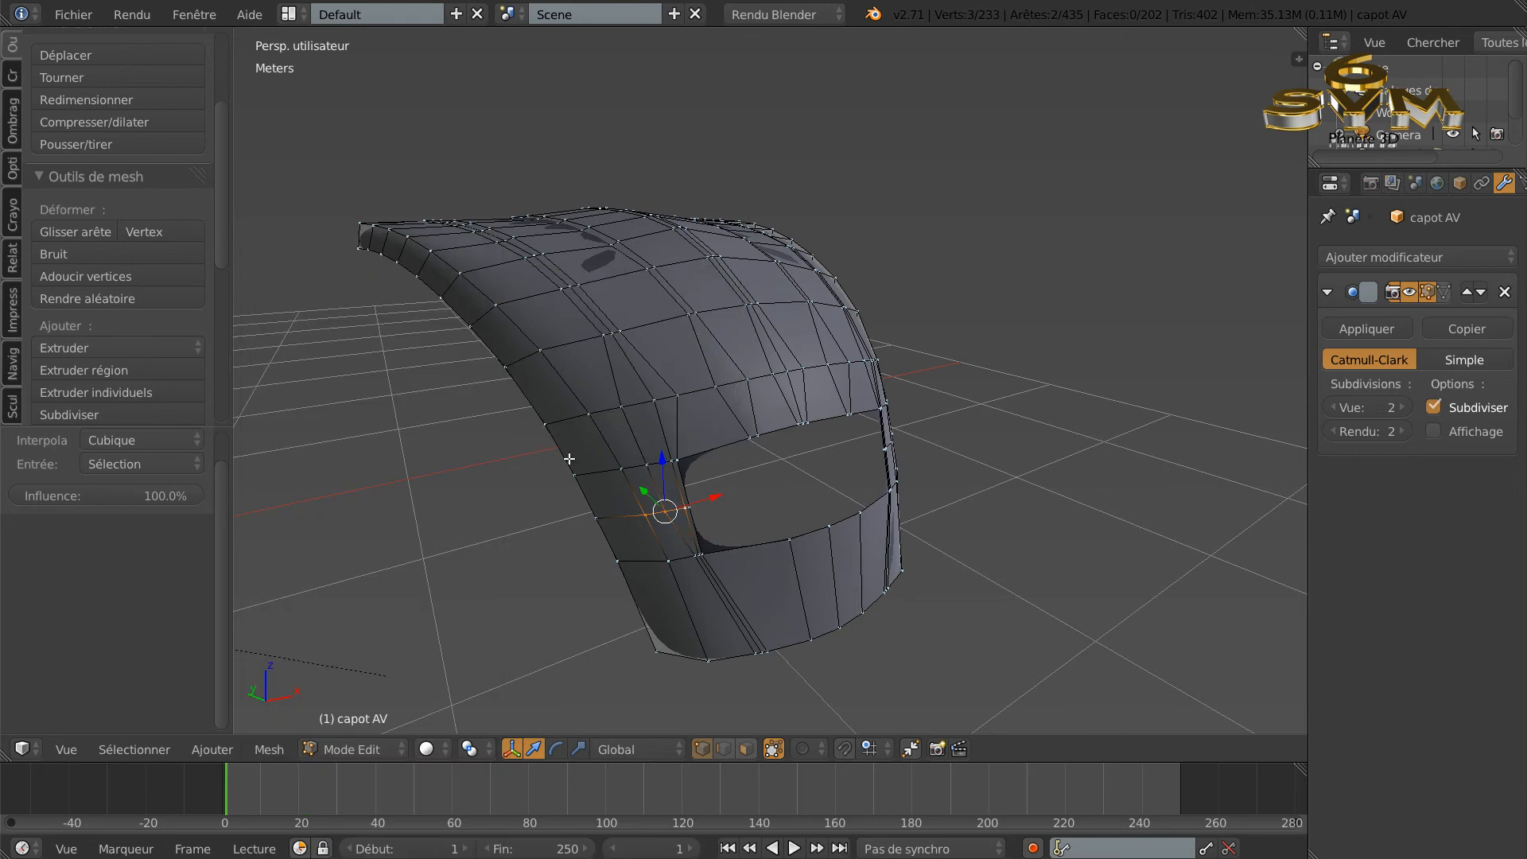
Step: Distribute the three side-strip vertices level with the opening's lower corner evenly with LoopTools Space
middle_click_drag(569, 459, 560, 432)
right_click(641, 470)
right_click(654, 469, "shift")
right_click(664, 465, "shift")
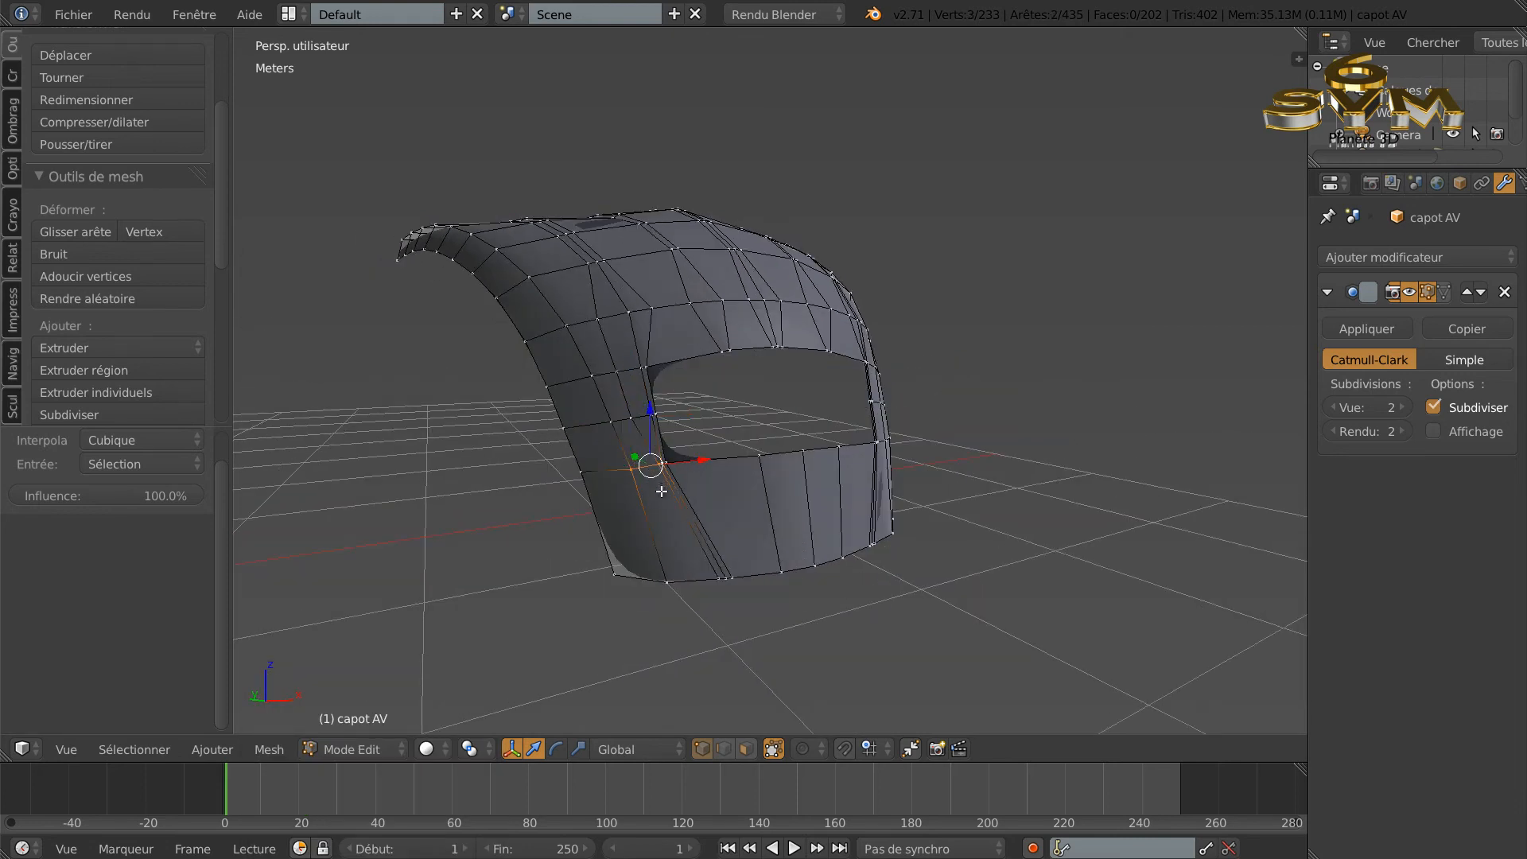
key("w")
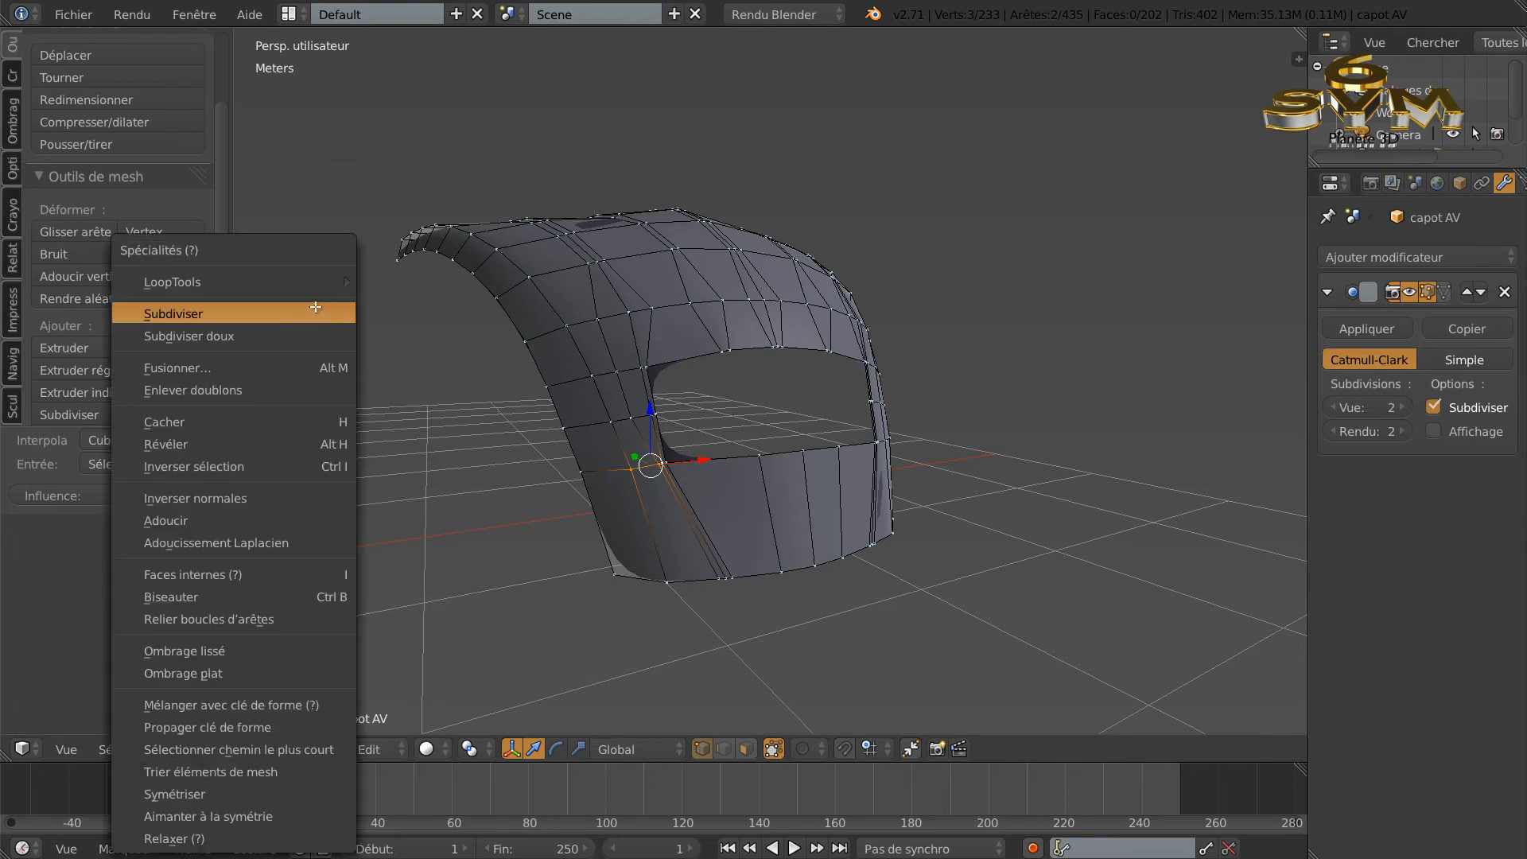
mouse_move(291, 283)
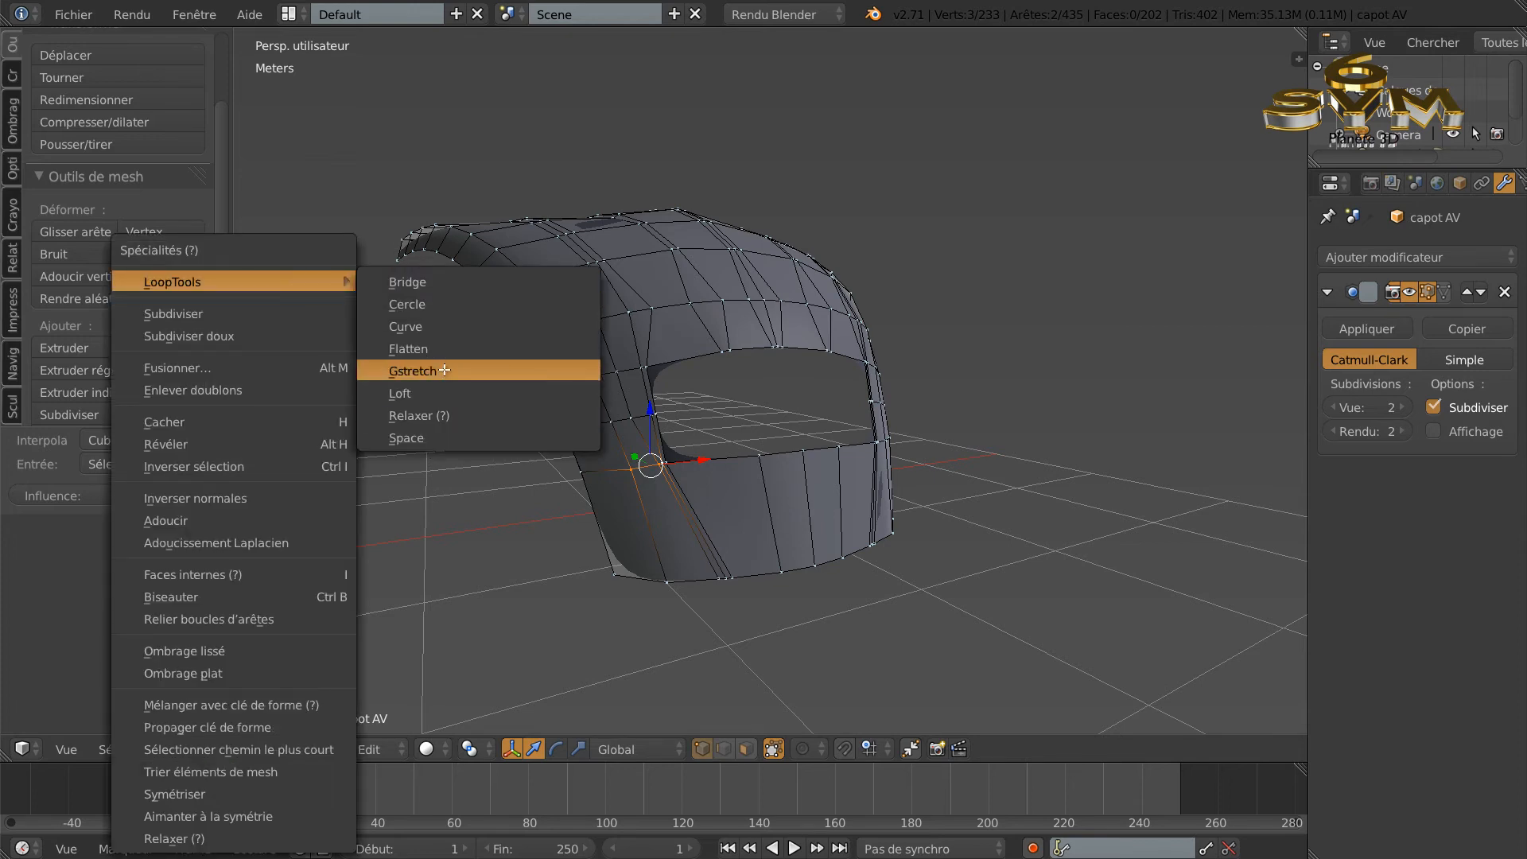
left_click(437, 438)
Step: Select three neighbouring vertices on the hood's lower front edge, below the side strip, and space them evenly with LoopTools Space
middle_click_drag(533, 480, 739, 595)
right_click(598, 537)
right_click(655, 538, "shift")
right_click(660, 540, "shift")
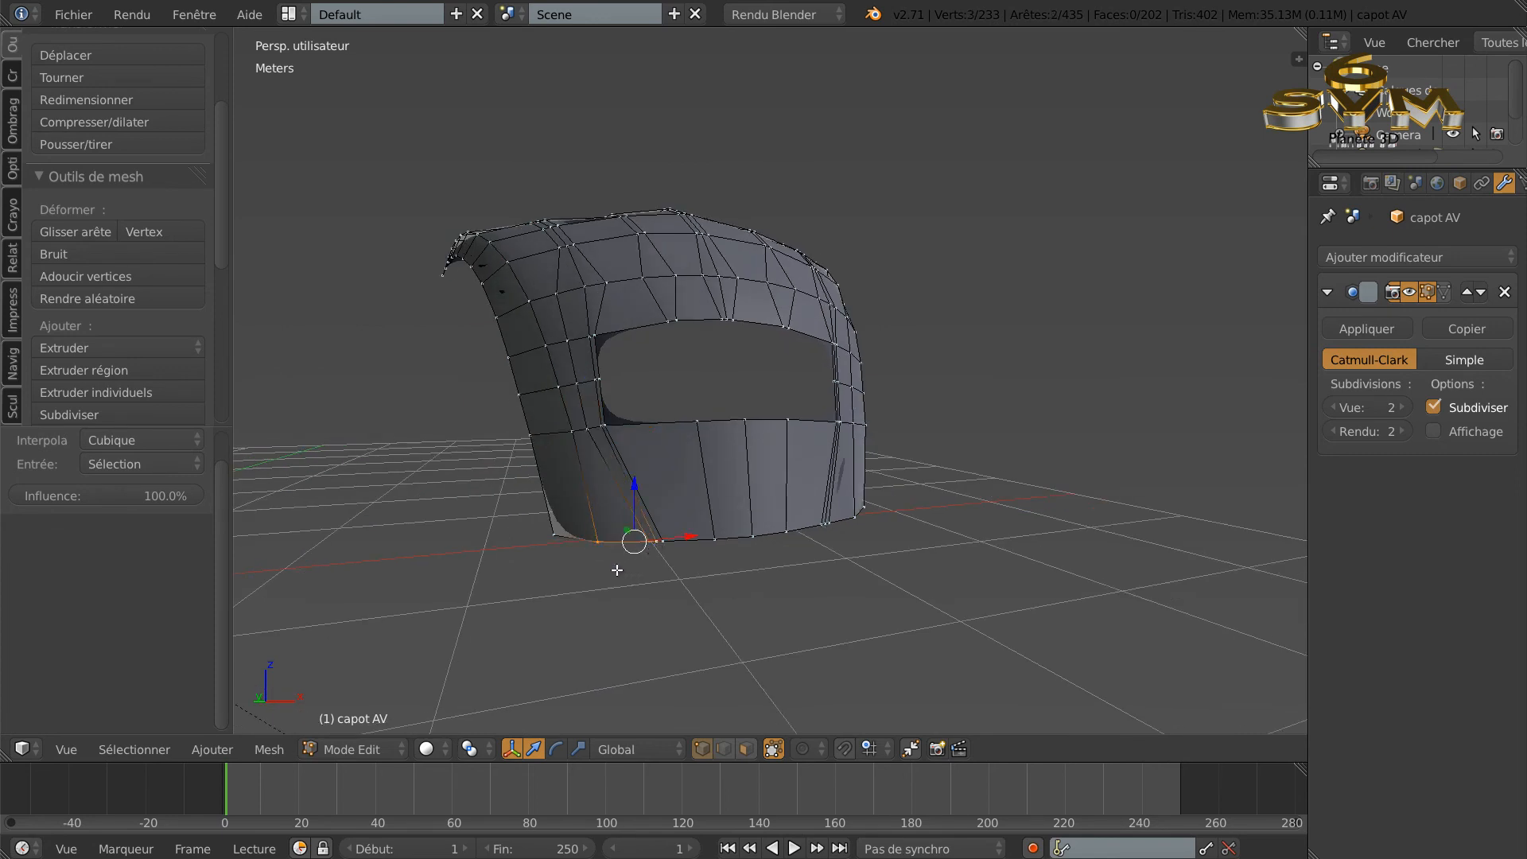
key("w")
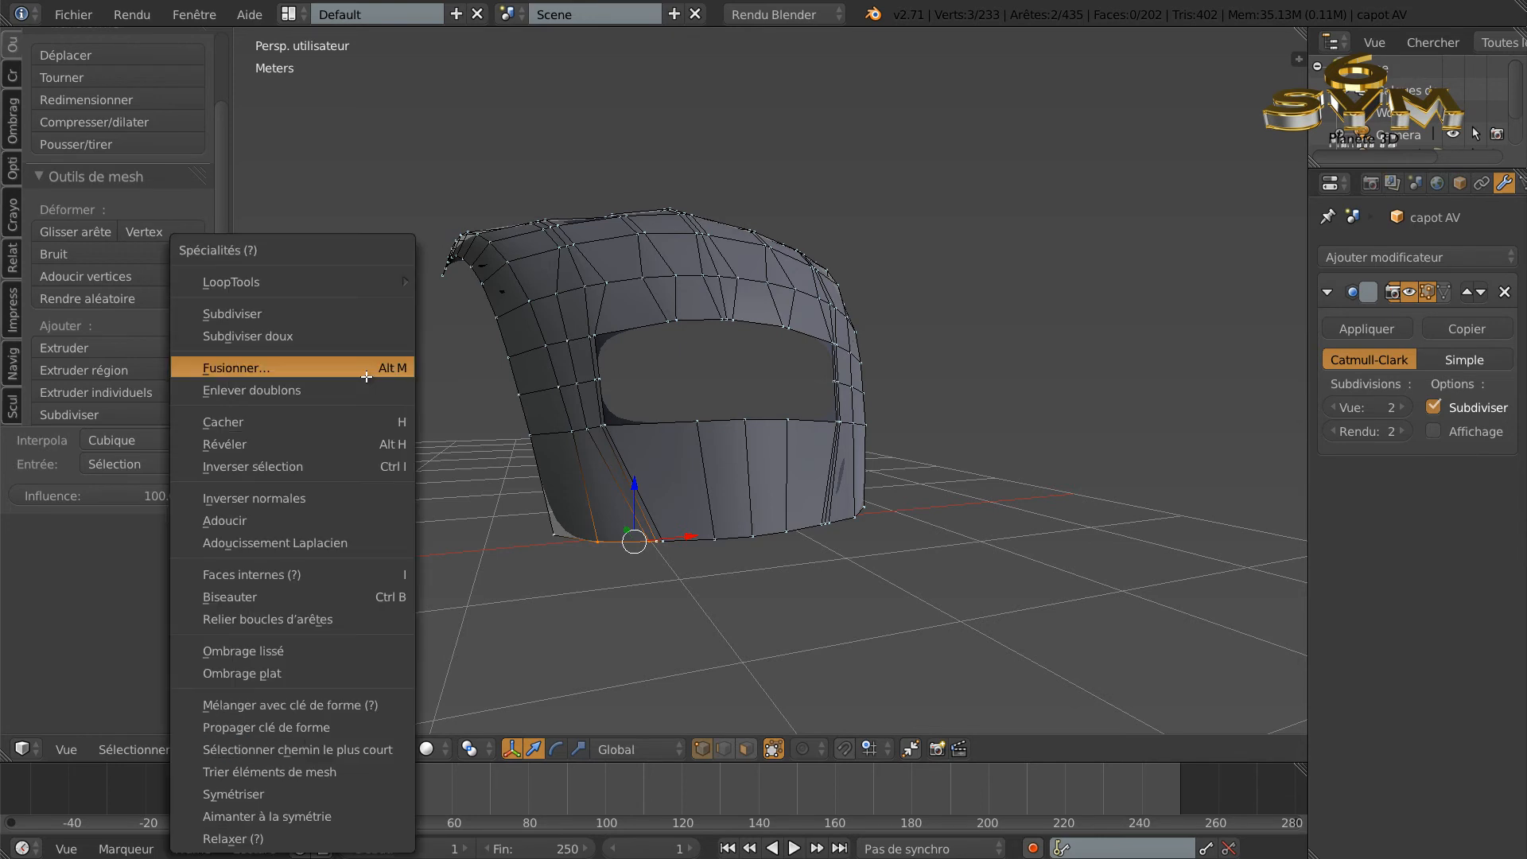
mouse_move(414, 282)
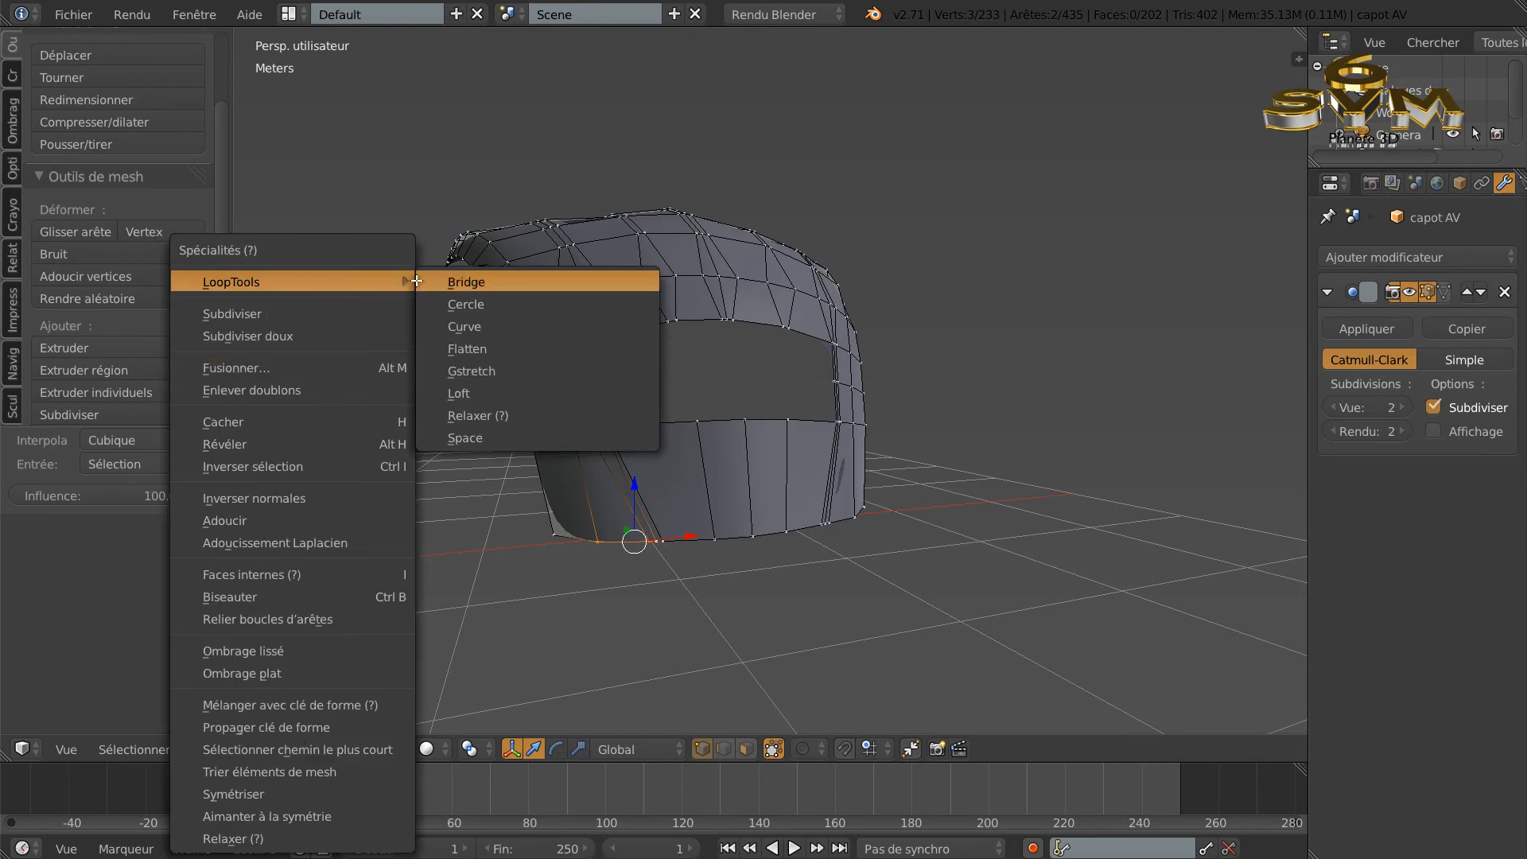
left_click(468, 438)
Step: Add the adjacent fourth vertex on the lower front edge to the selection, even out all four with LoopTools, and check the smoothed hood
middle_click_drag(739, 509, 817, 529)
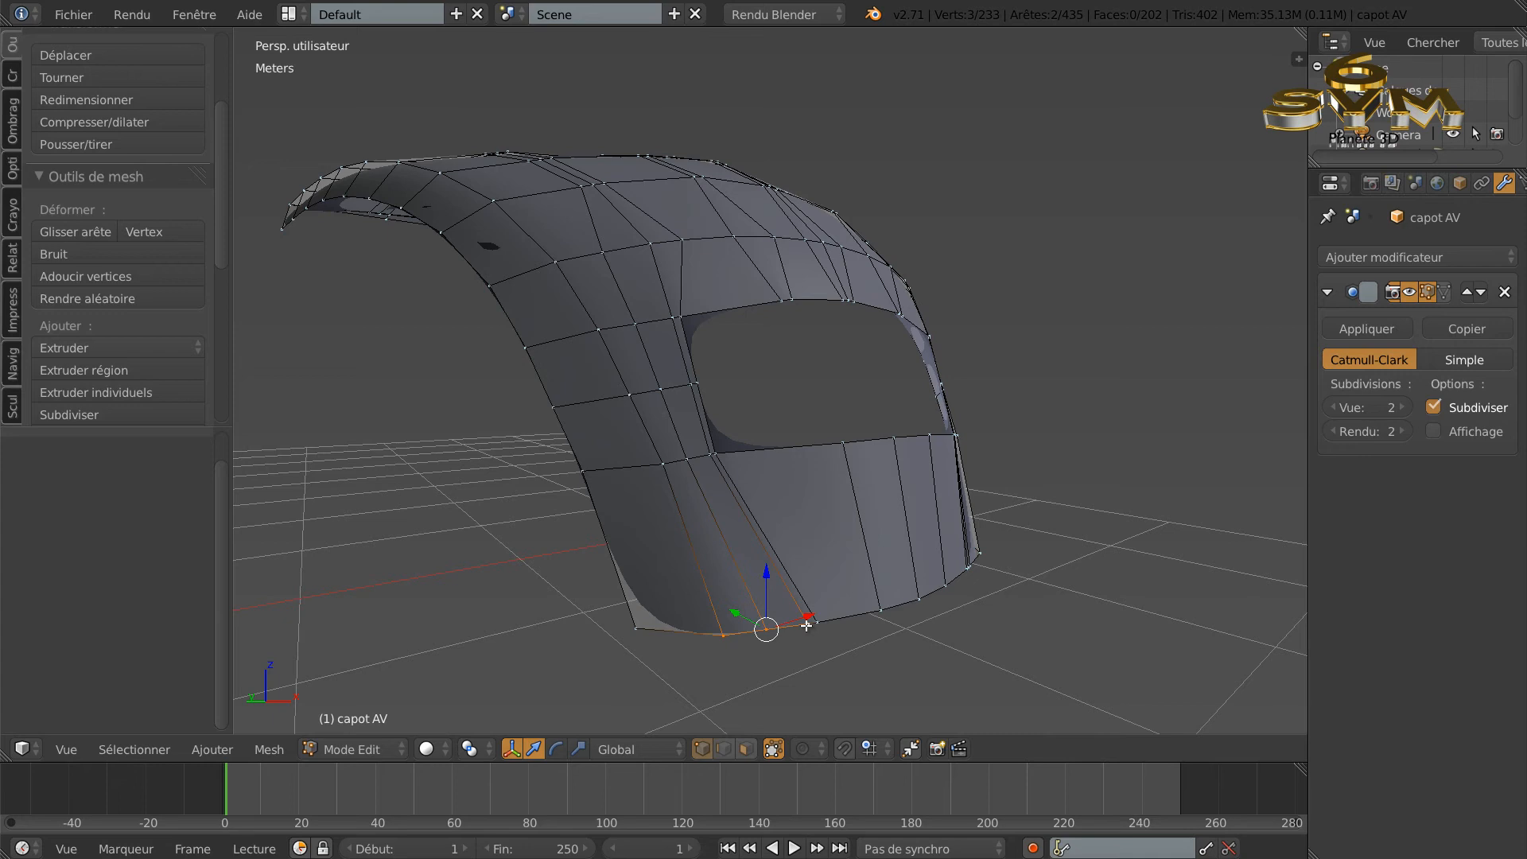
middle_click_drag(807, 630, 749, 558)
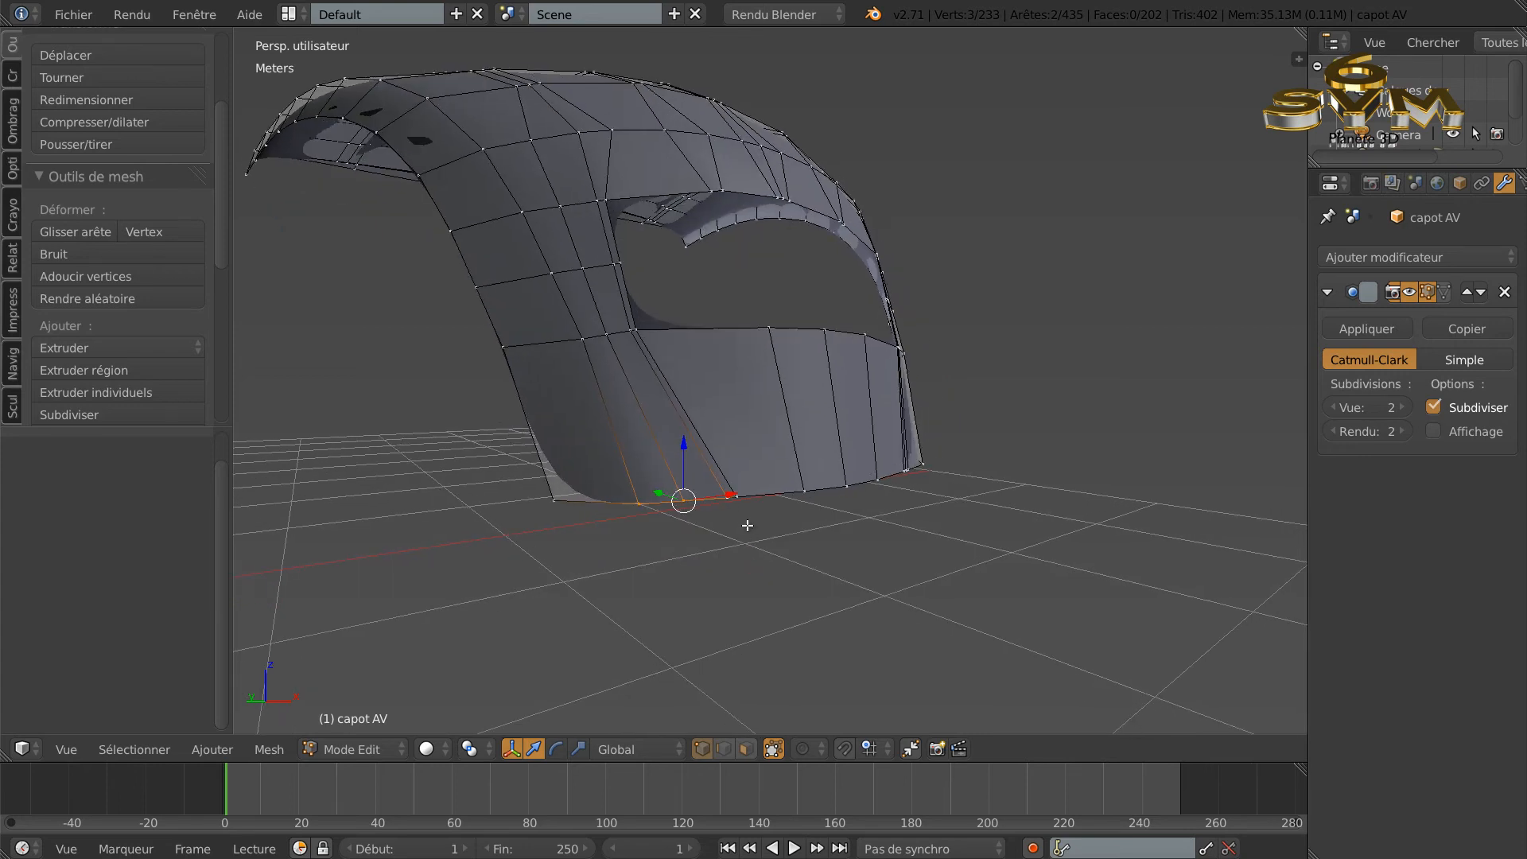
right_click(738, 495, "shift")
key("w")
mouse_move(1041, 211)
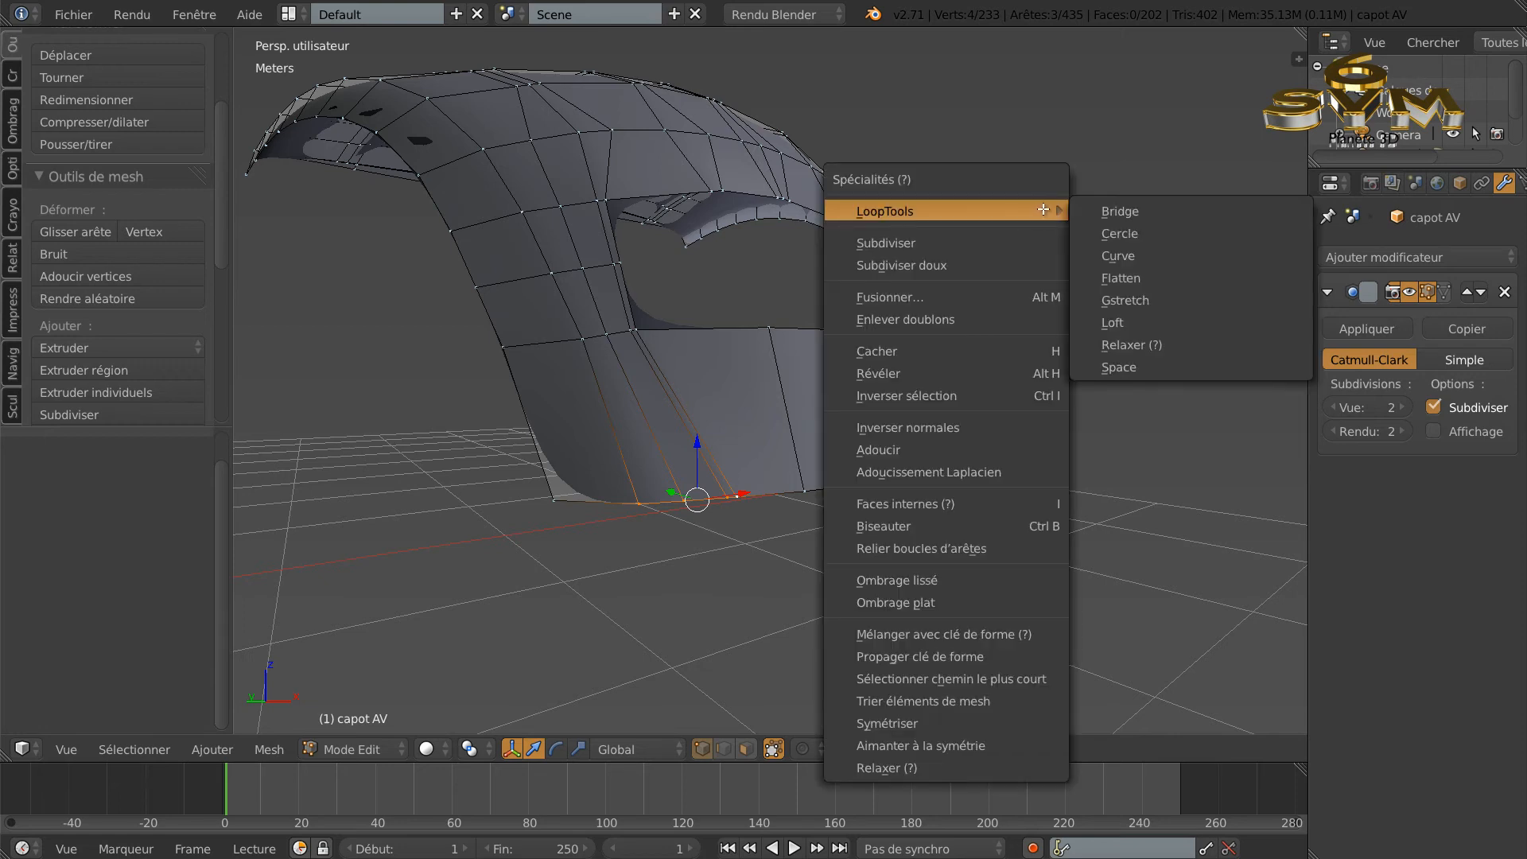
left_click(1162, 350)
key("Tab")
middle_click_drag(1134, 394, 1098, 457)
key("Tab")
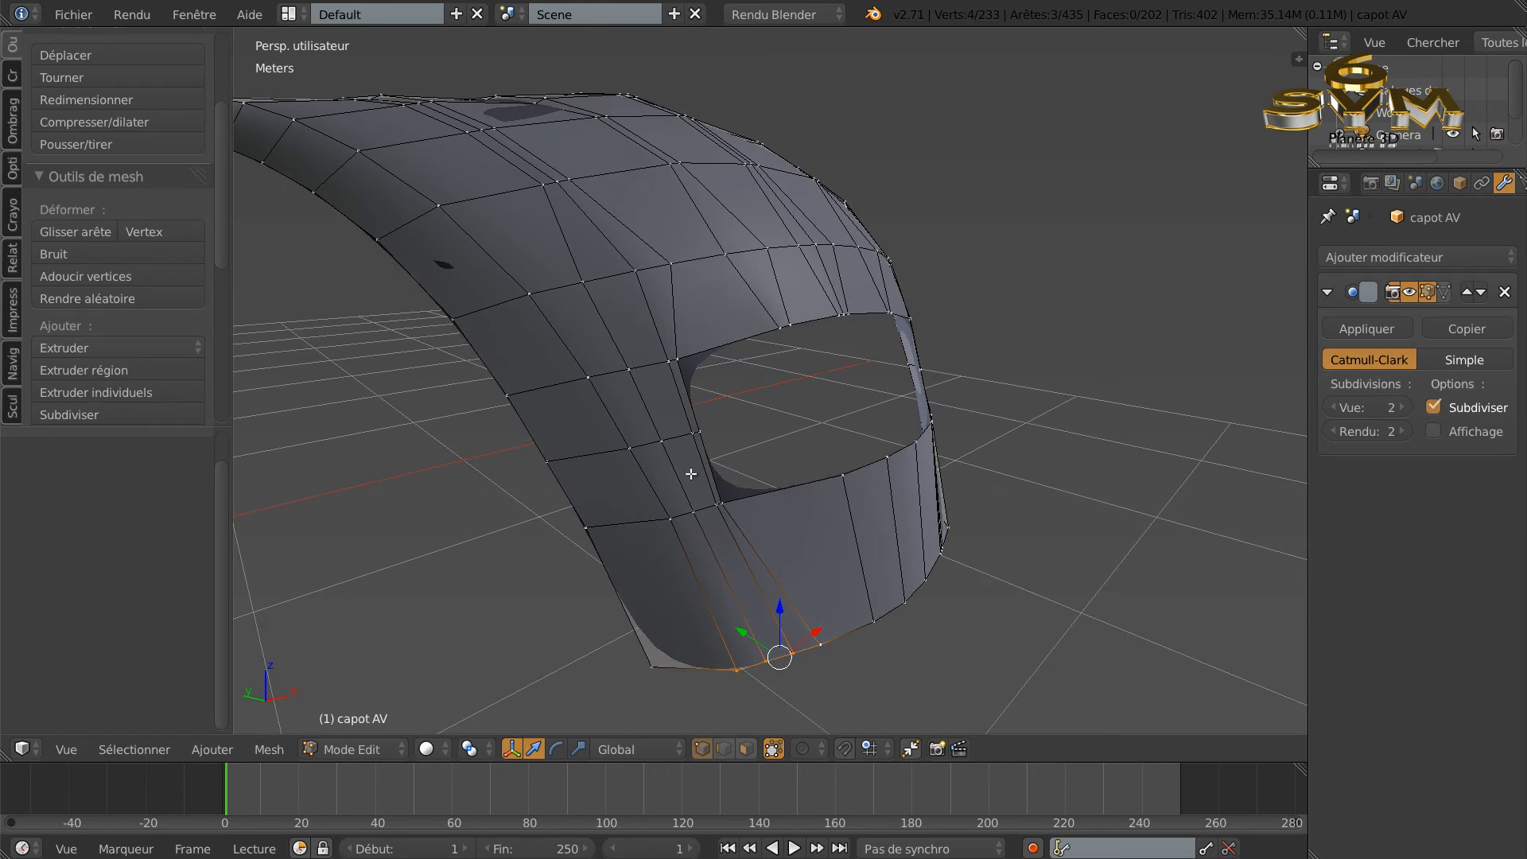
Step: Space the four side-strip vertices level with the opening's upper corner evenly with LoopTools Space, and check the smoothed hood
scroll(718, 450, "up", 4)
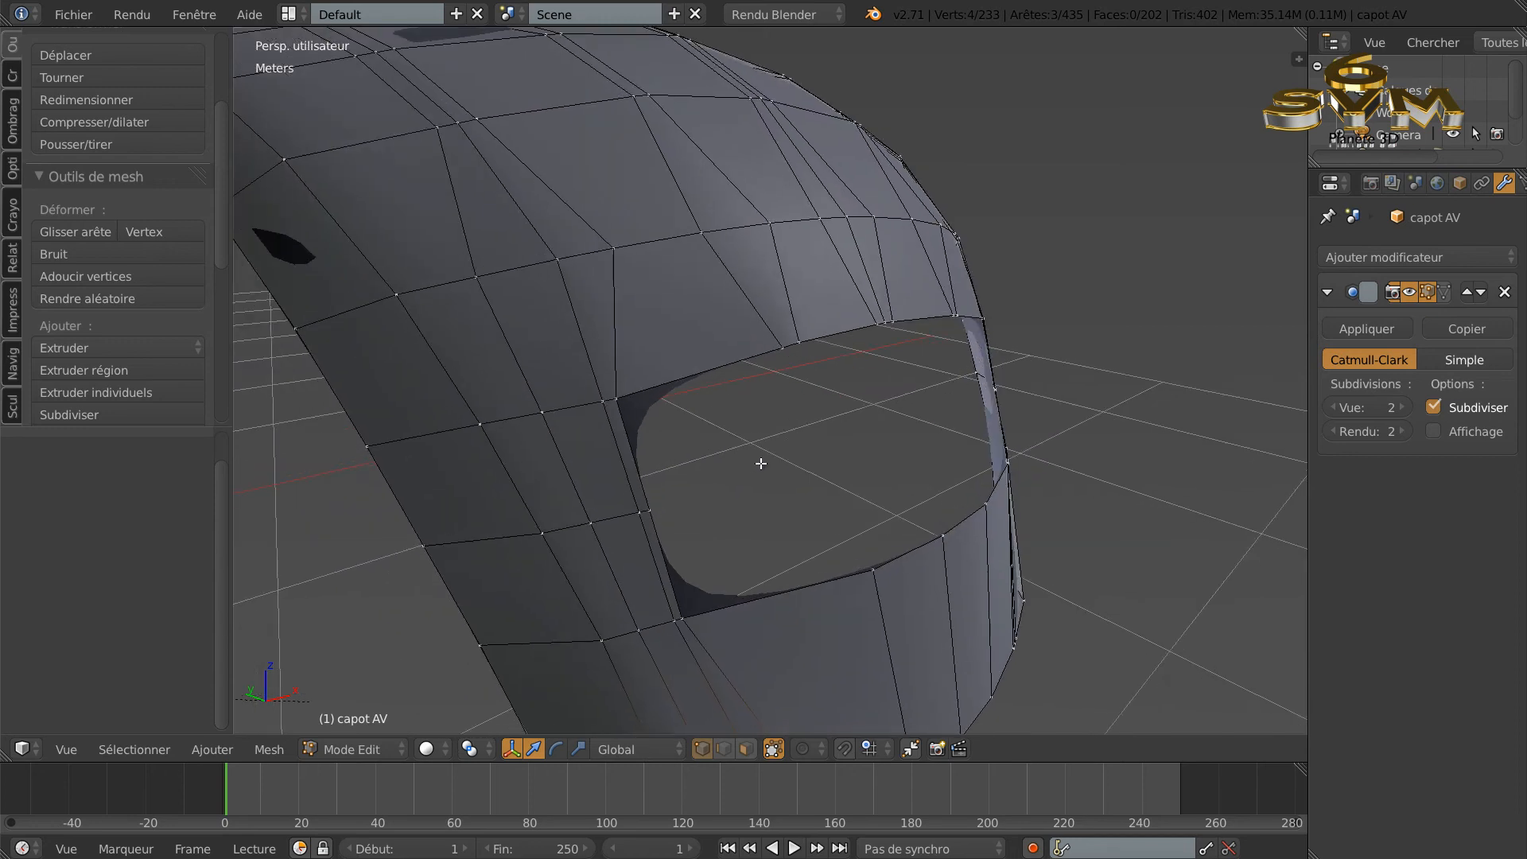
left_click(617, 398, "shift")
left_click(603, 402, "shift")
left_click(542, 412, "shift")
left_click(482, 423, "shift")
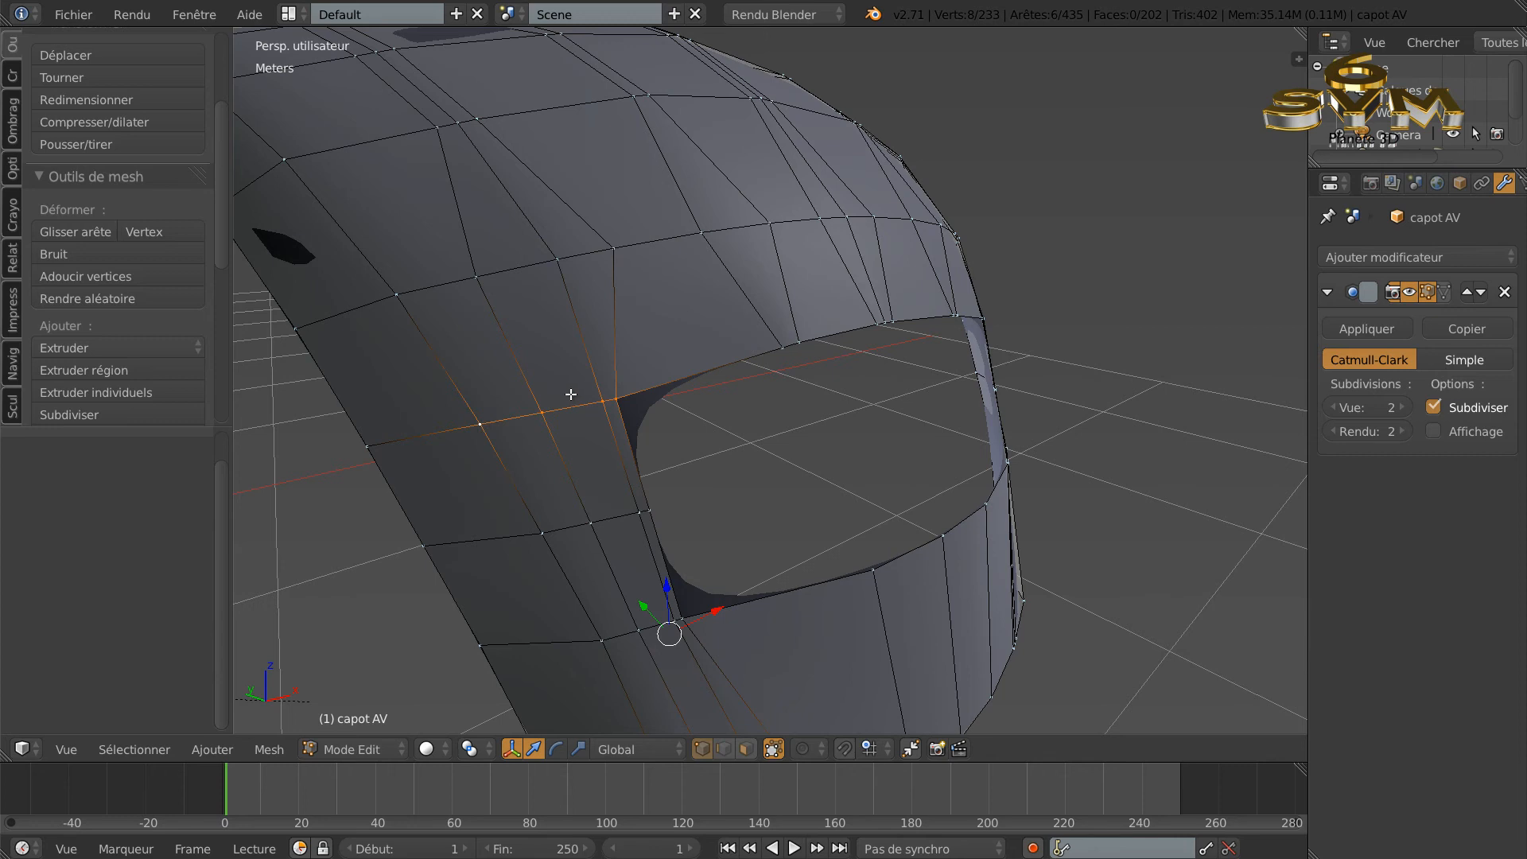
key("w")
mouse_move(493, 282)
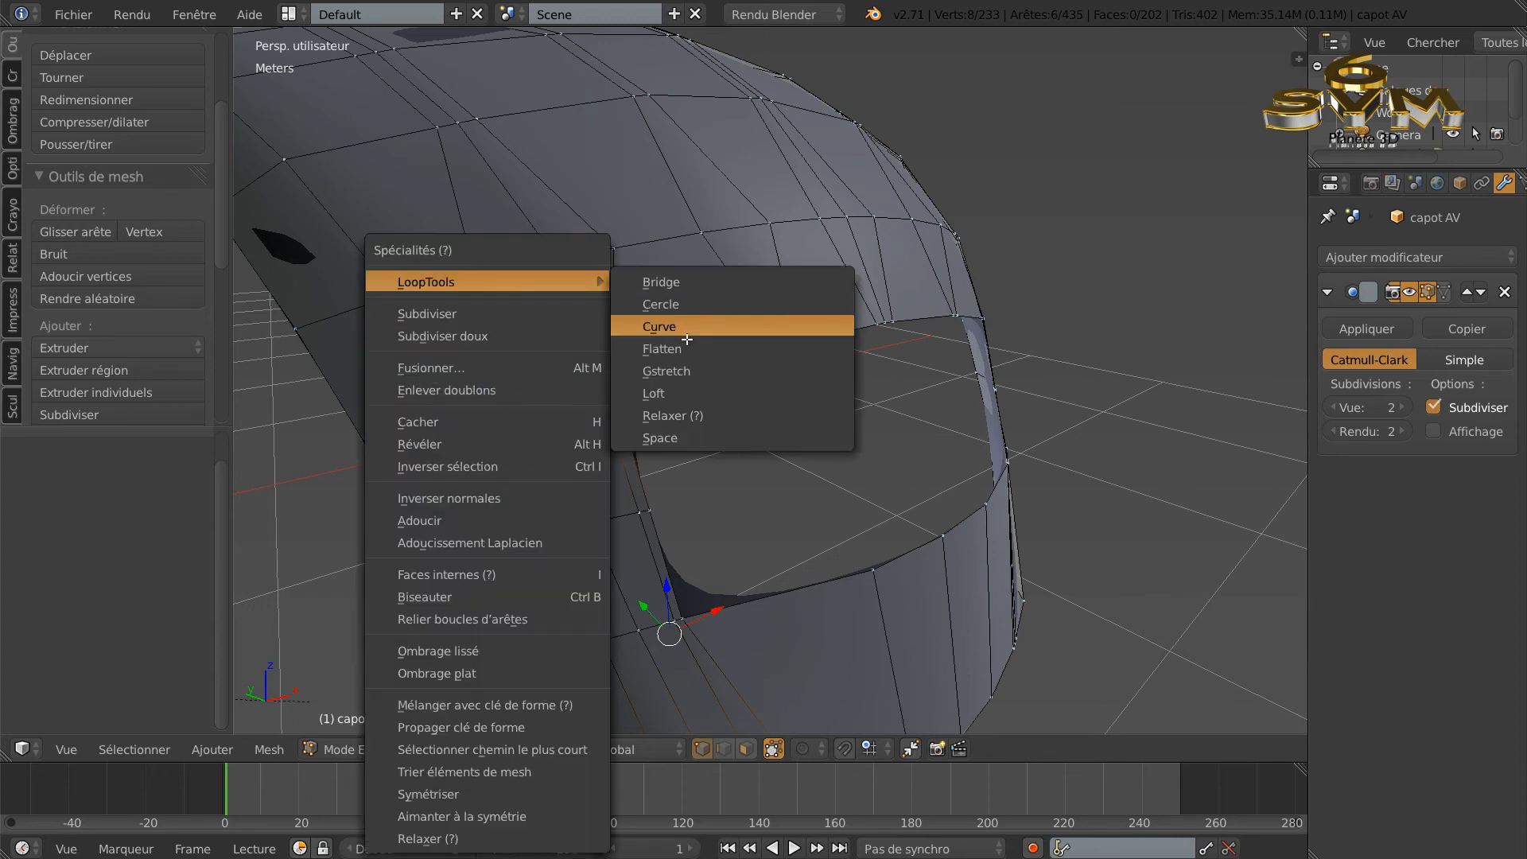
left_click(687, 436)
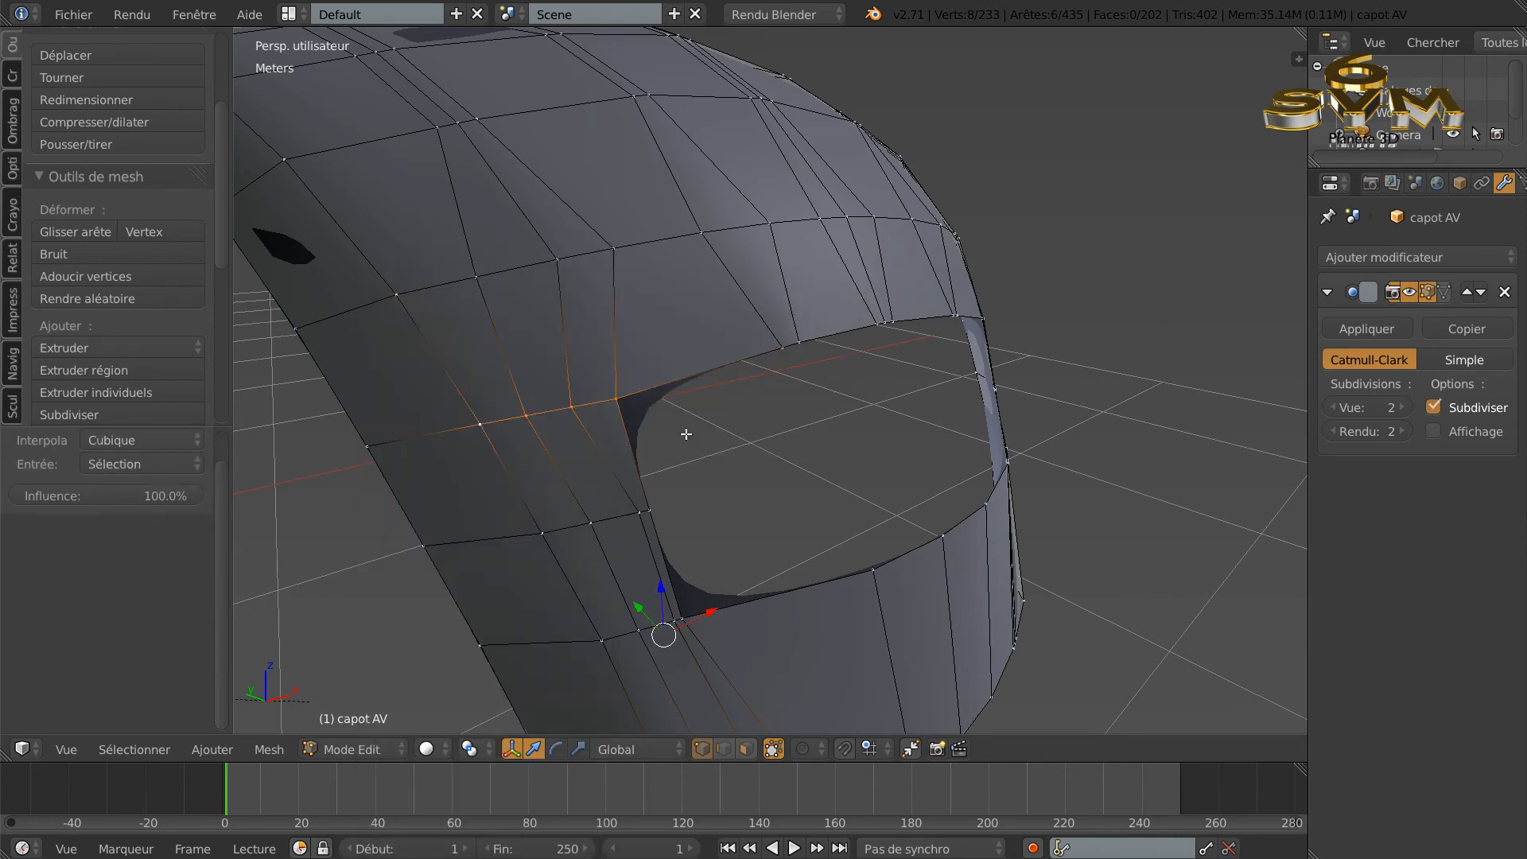
key("Tab")
scroll(696, 431, "down", 4)
mouse_move(718, 427)
middle_mouse_down()
mouse_move(688, 438)
mouse_move(726, 413)
middle_mouse_up()
key("Tab")
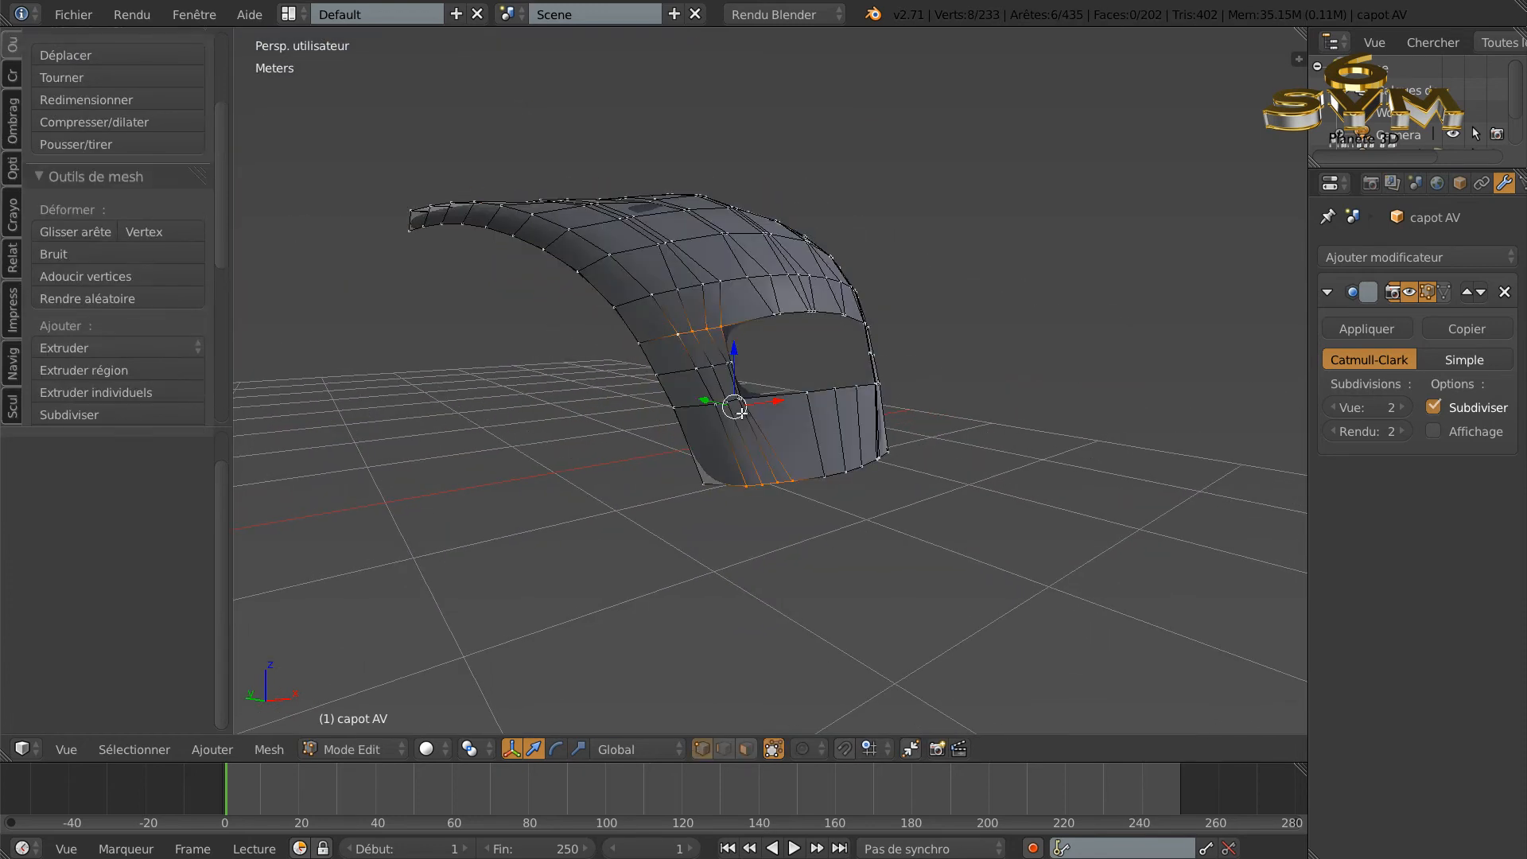
Step: Select only the four side-strip vertices level with the middle of the opening and distribute them evenly with LoopTools Space
scroll(692, 398, "up", 3)
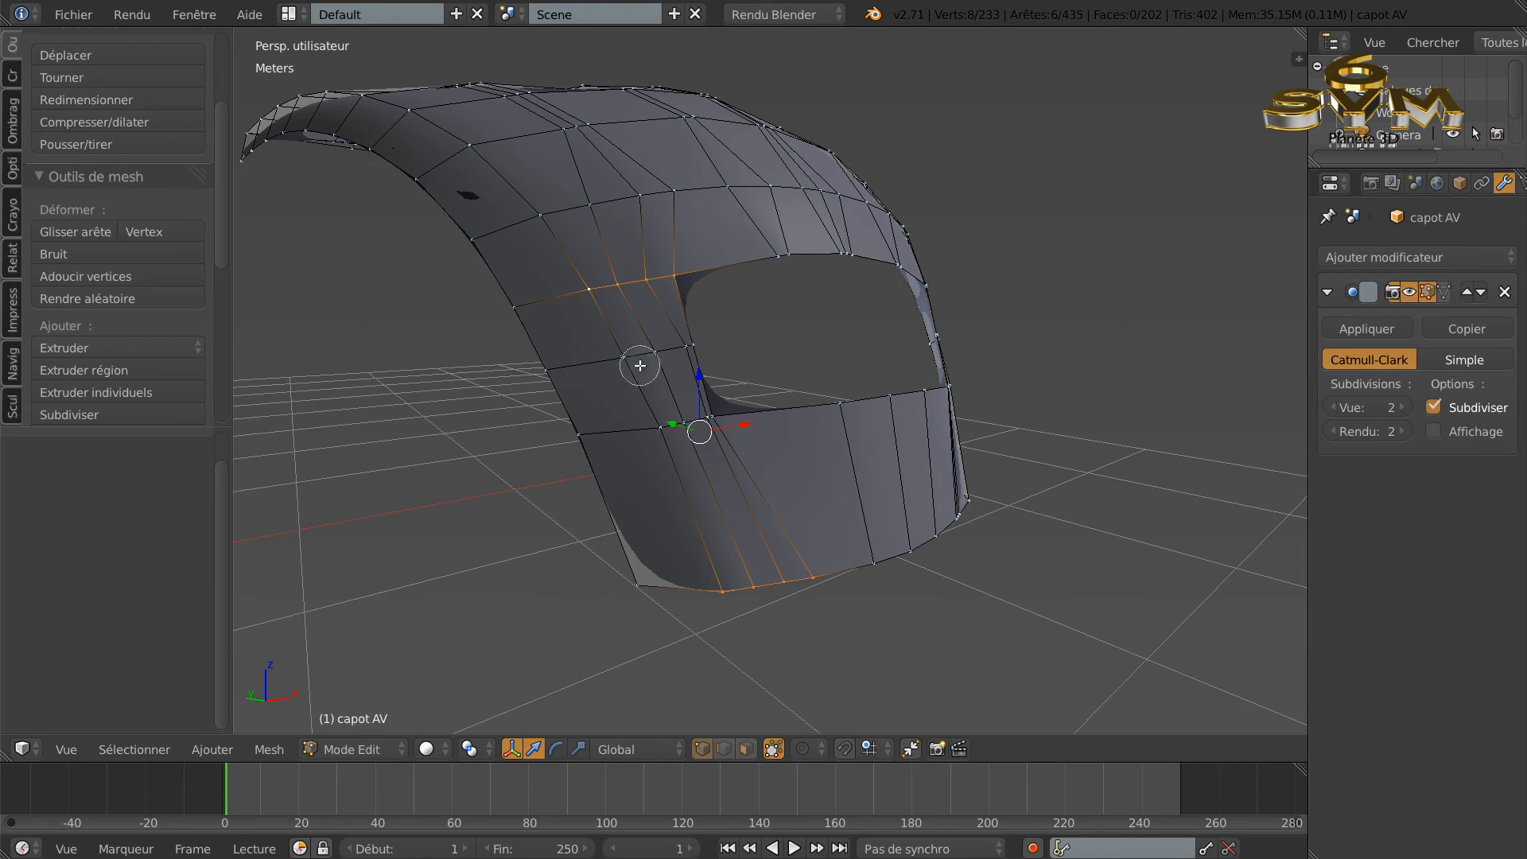
key("a")
key("c")
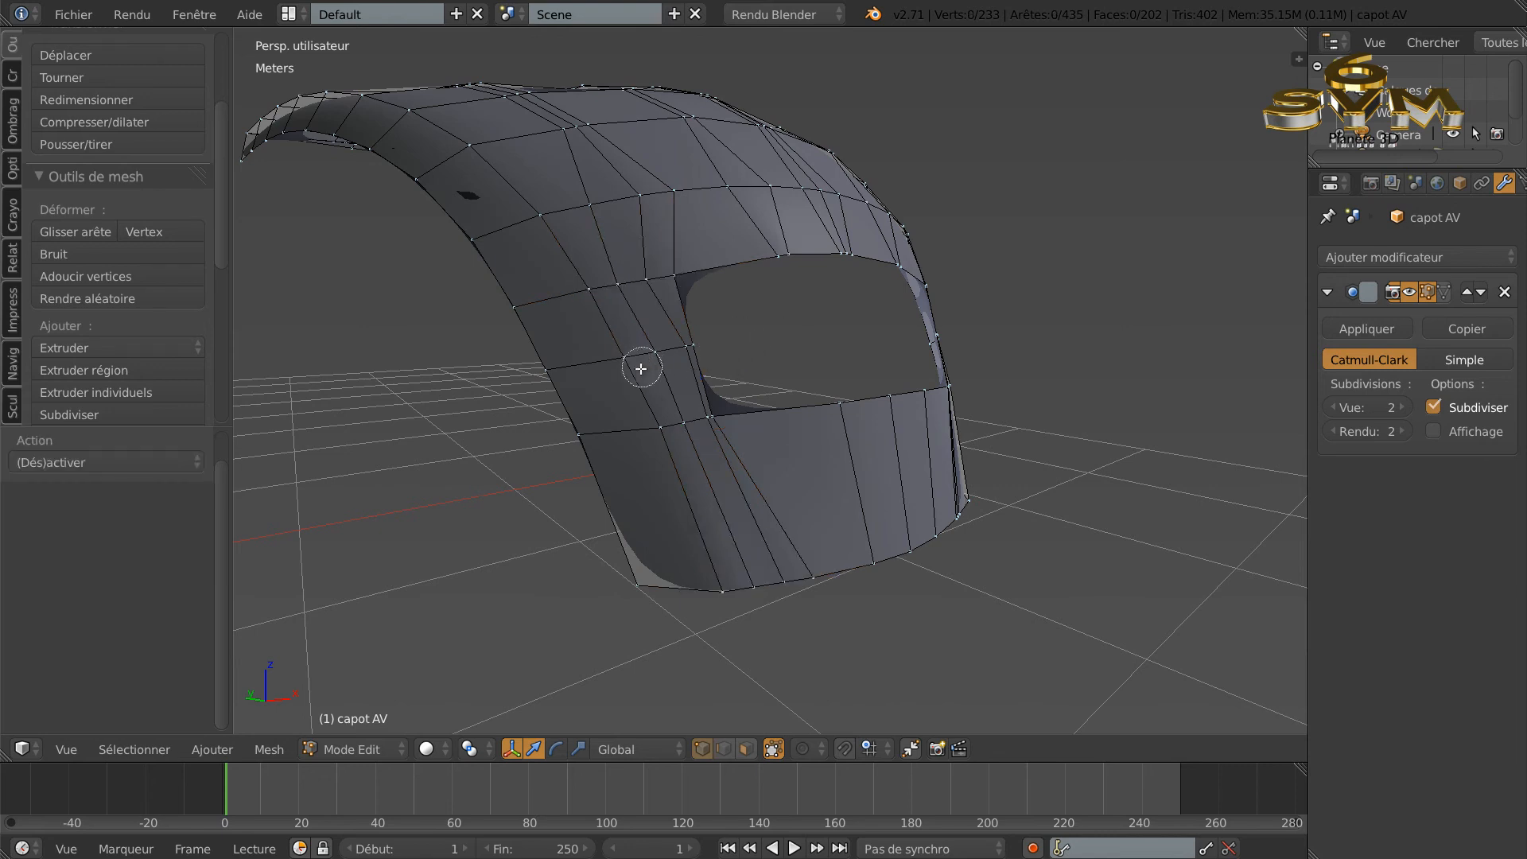
left_click_drag(624, 361, 688, 348)
right_click(477, 390)
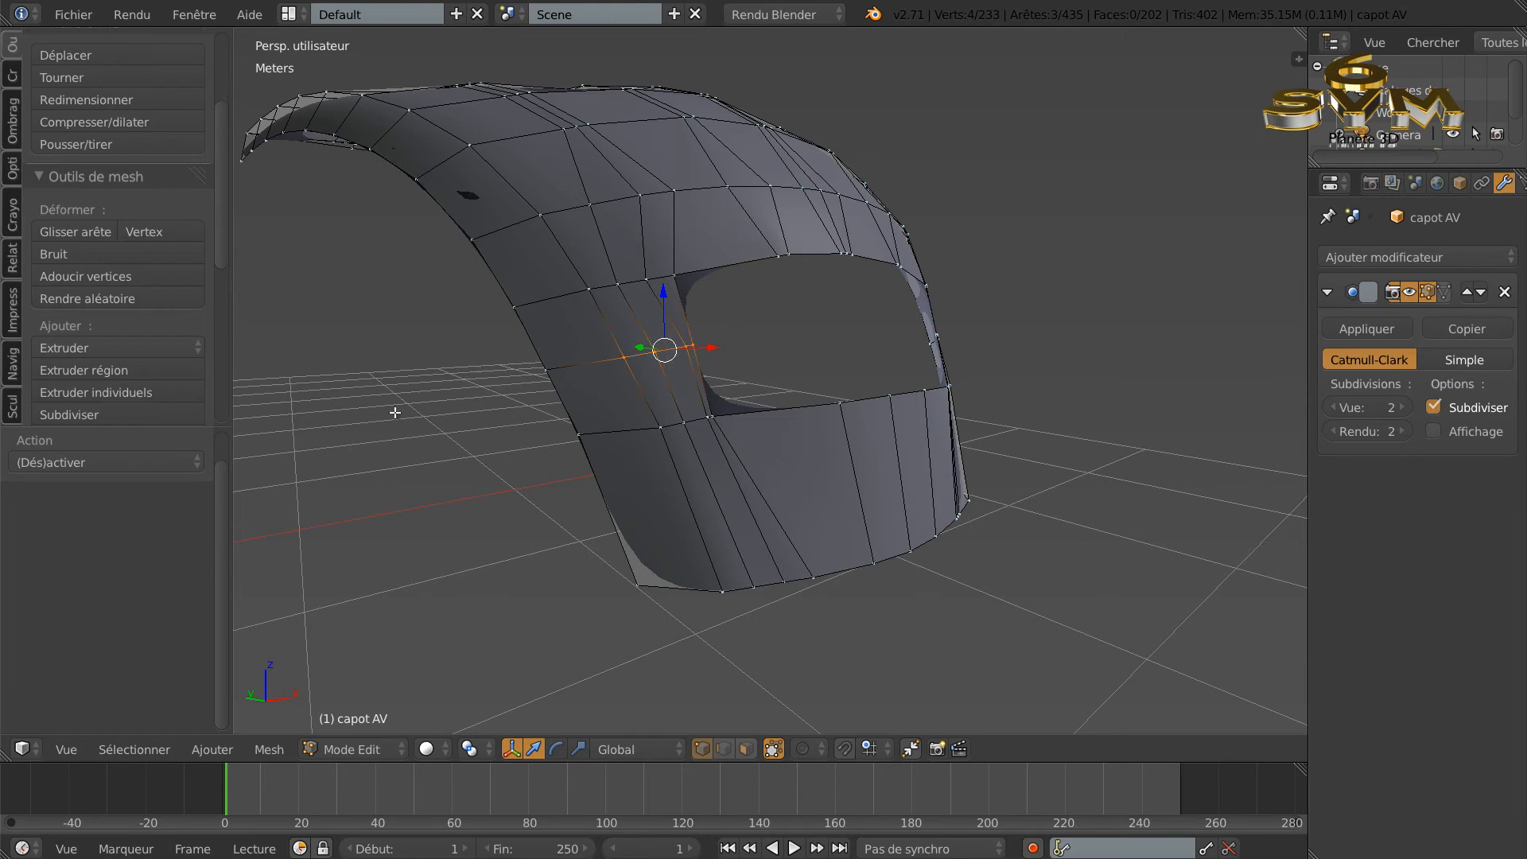
key("w")
mouse_move(247, 281)
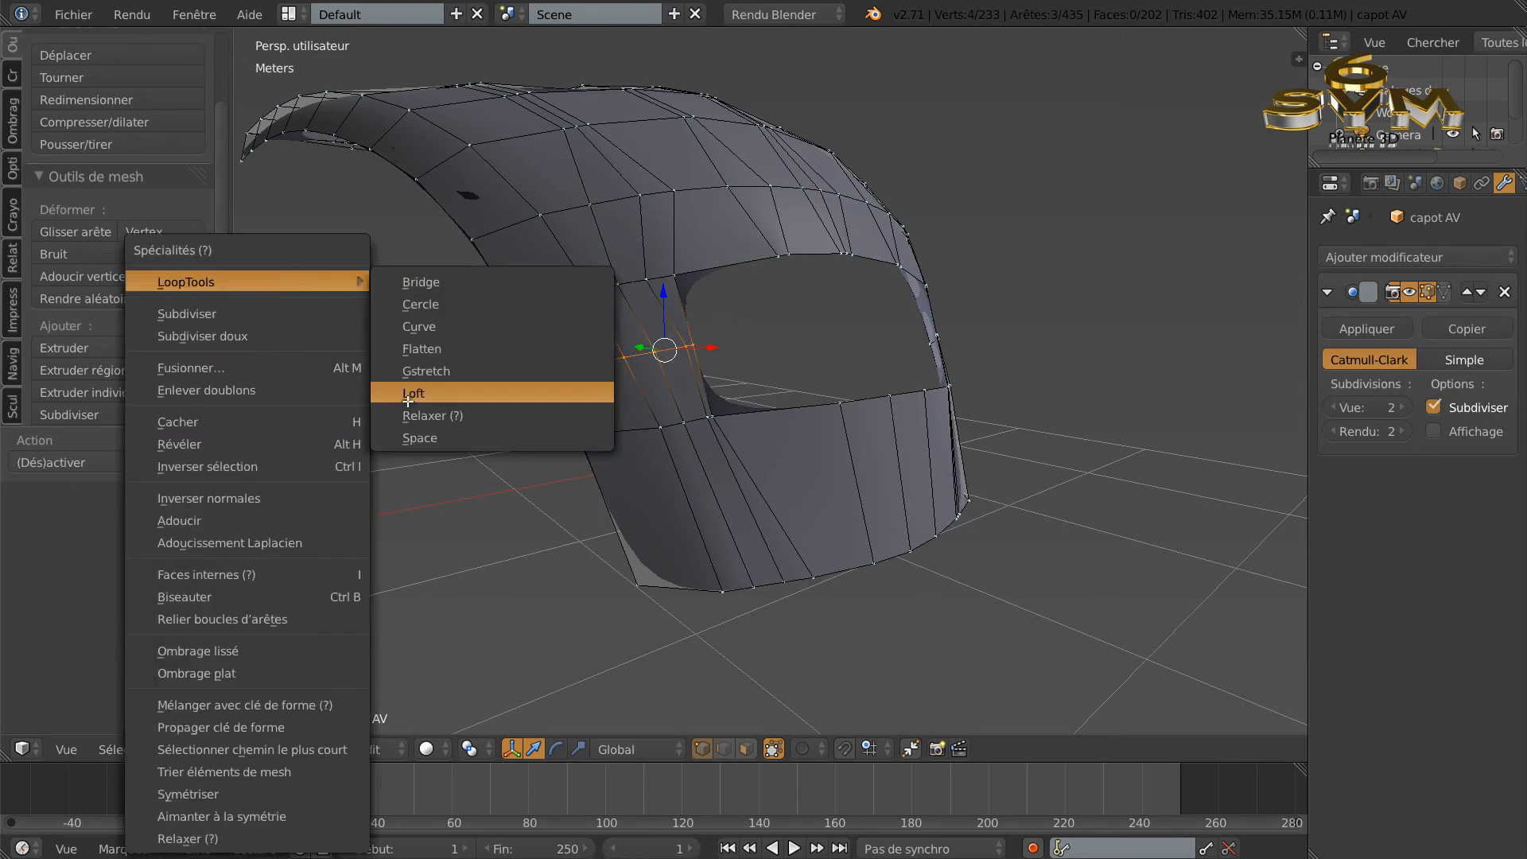
left_click(431, 416)
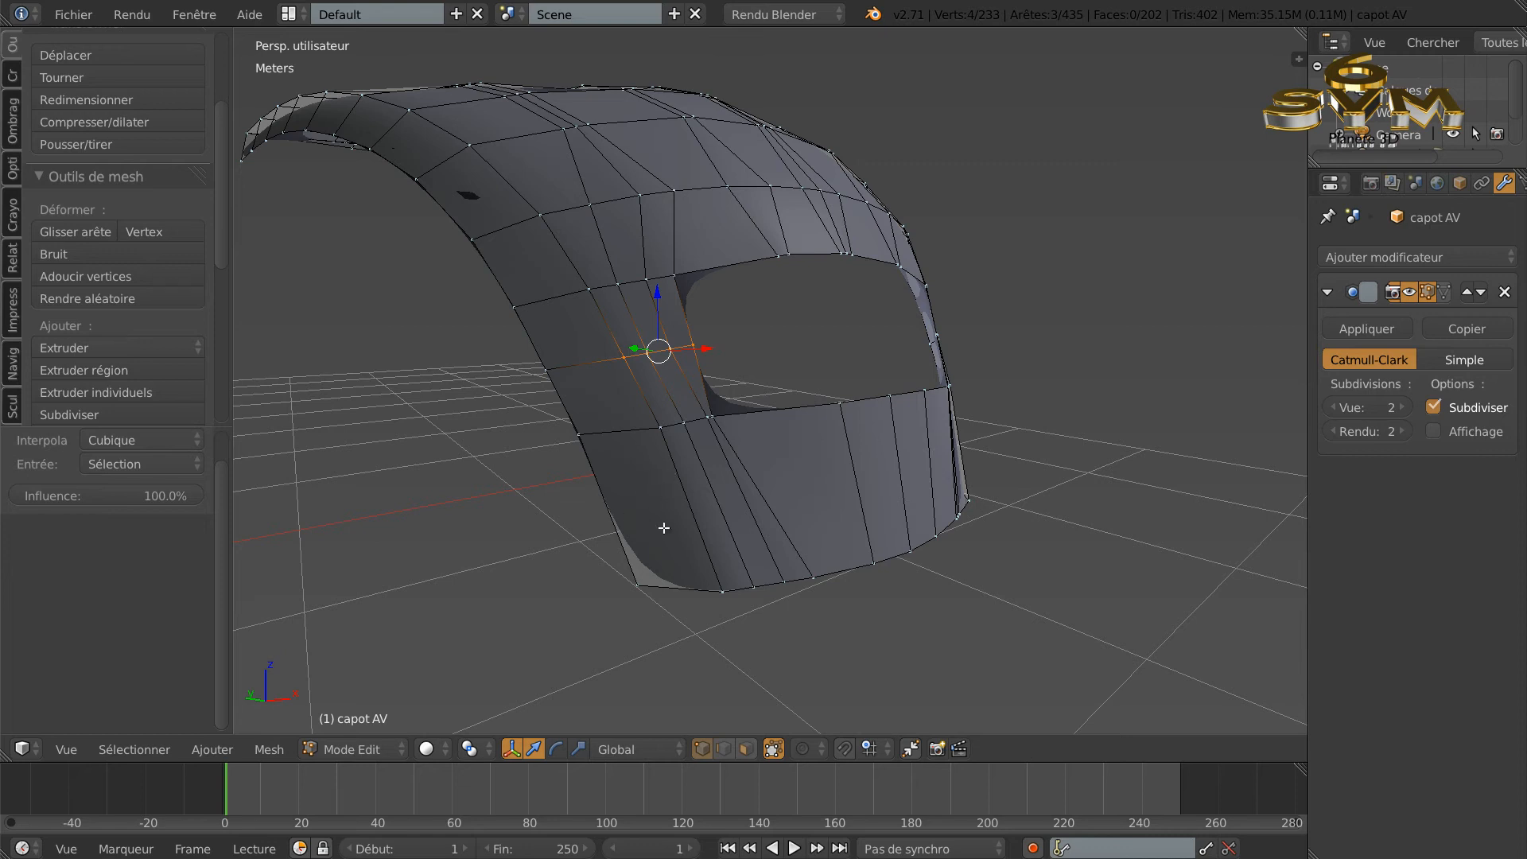
Step: Select only the four side-strip vertices level with the opening's lower corner and distribute them evenly with LoopTools Space
key("a")
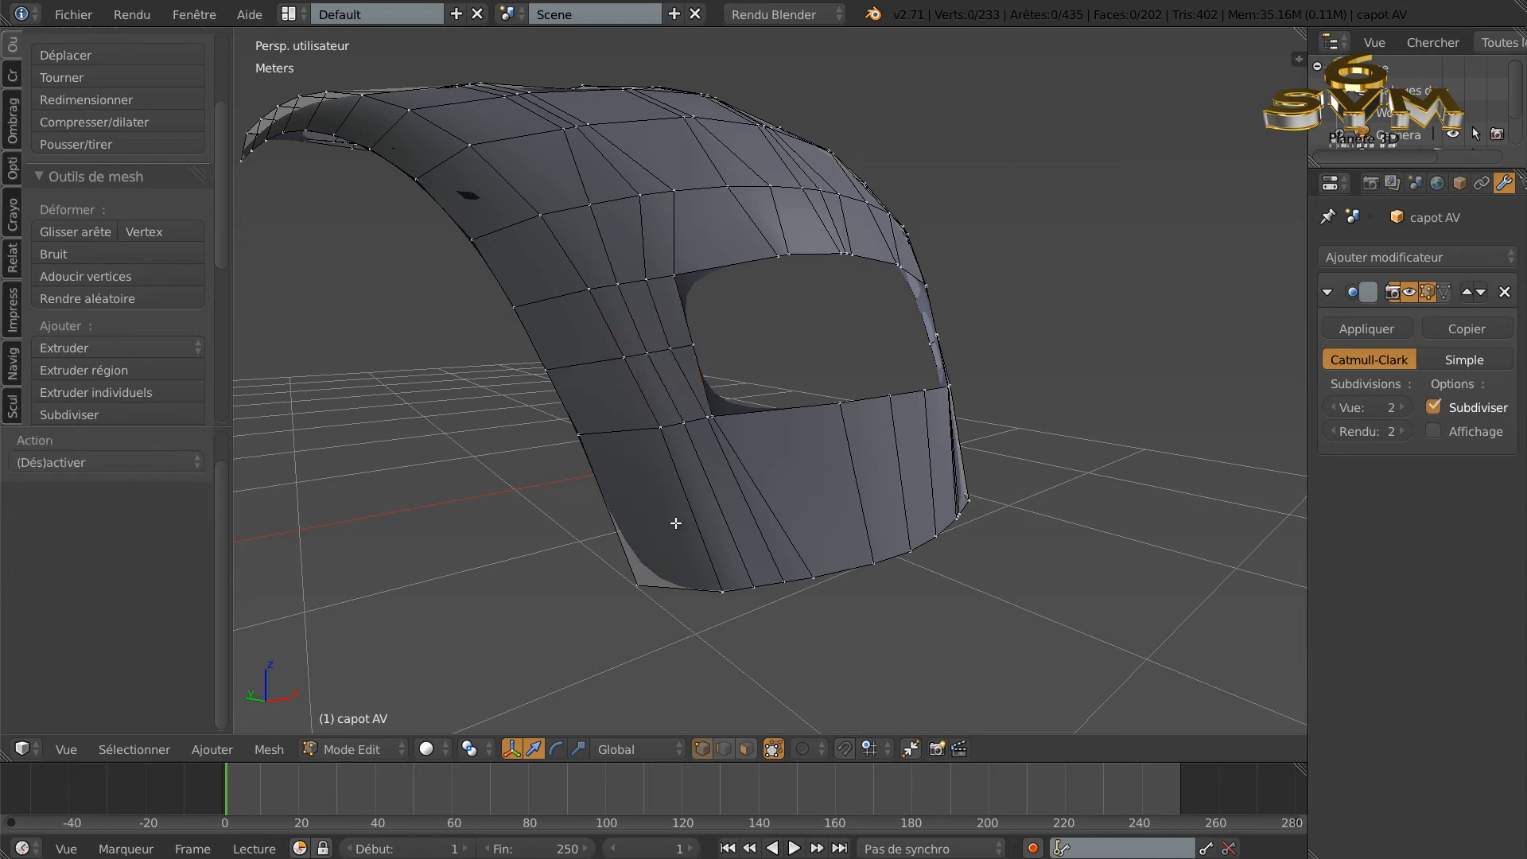
right_click(668, 430, "alt")
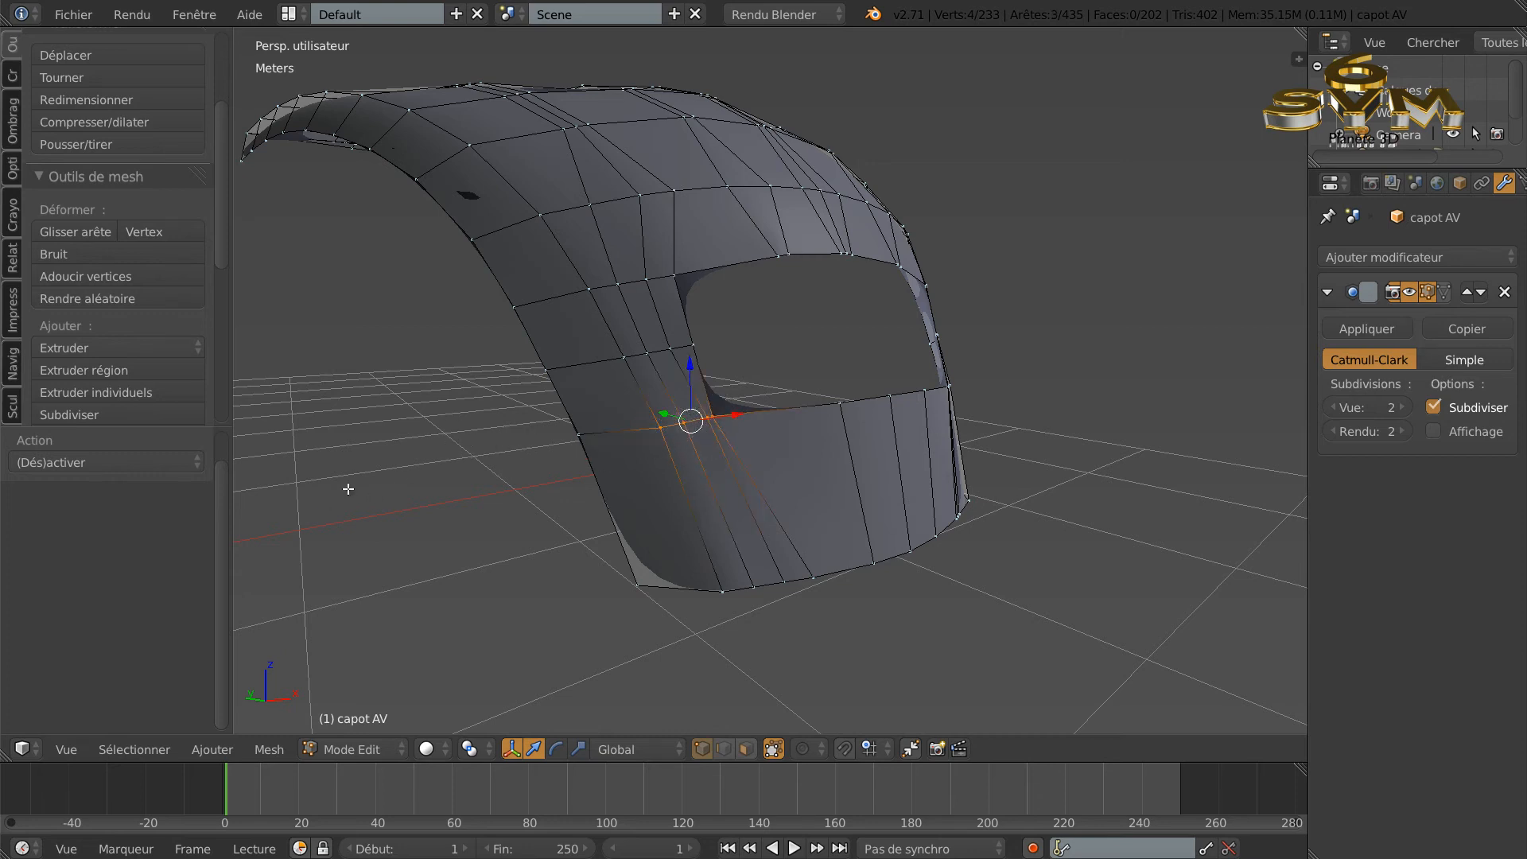
key("w")
mouse_move(253, 282)
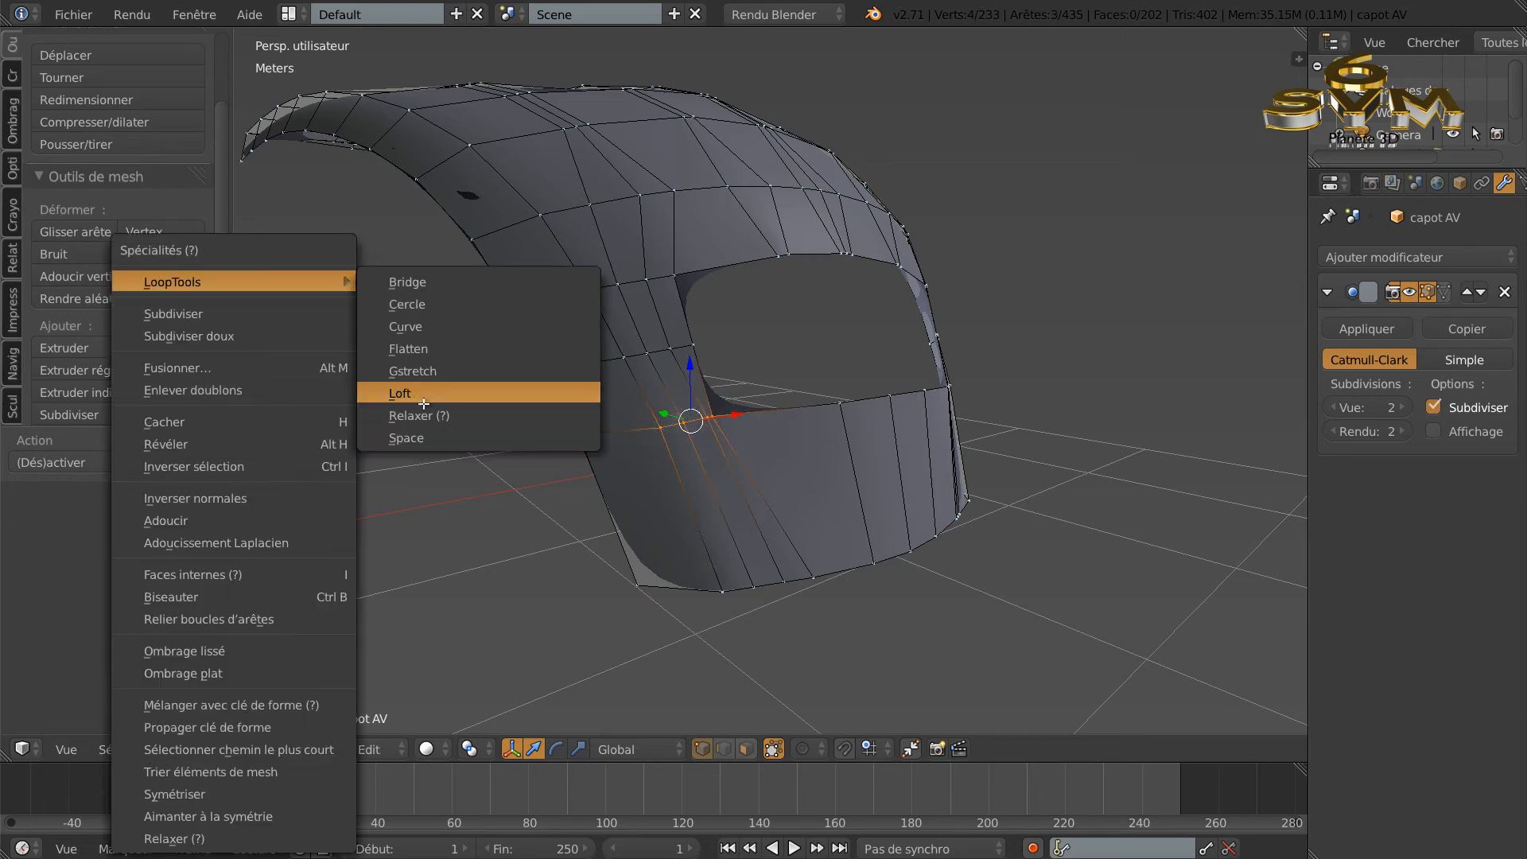
left_click(423, 437)
middle_click_drag(544, 483, 545, 494)
middle_click_drag(798, 613, 749, 599)
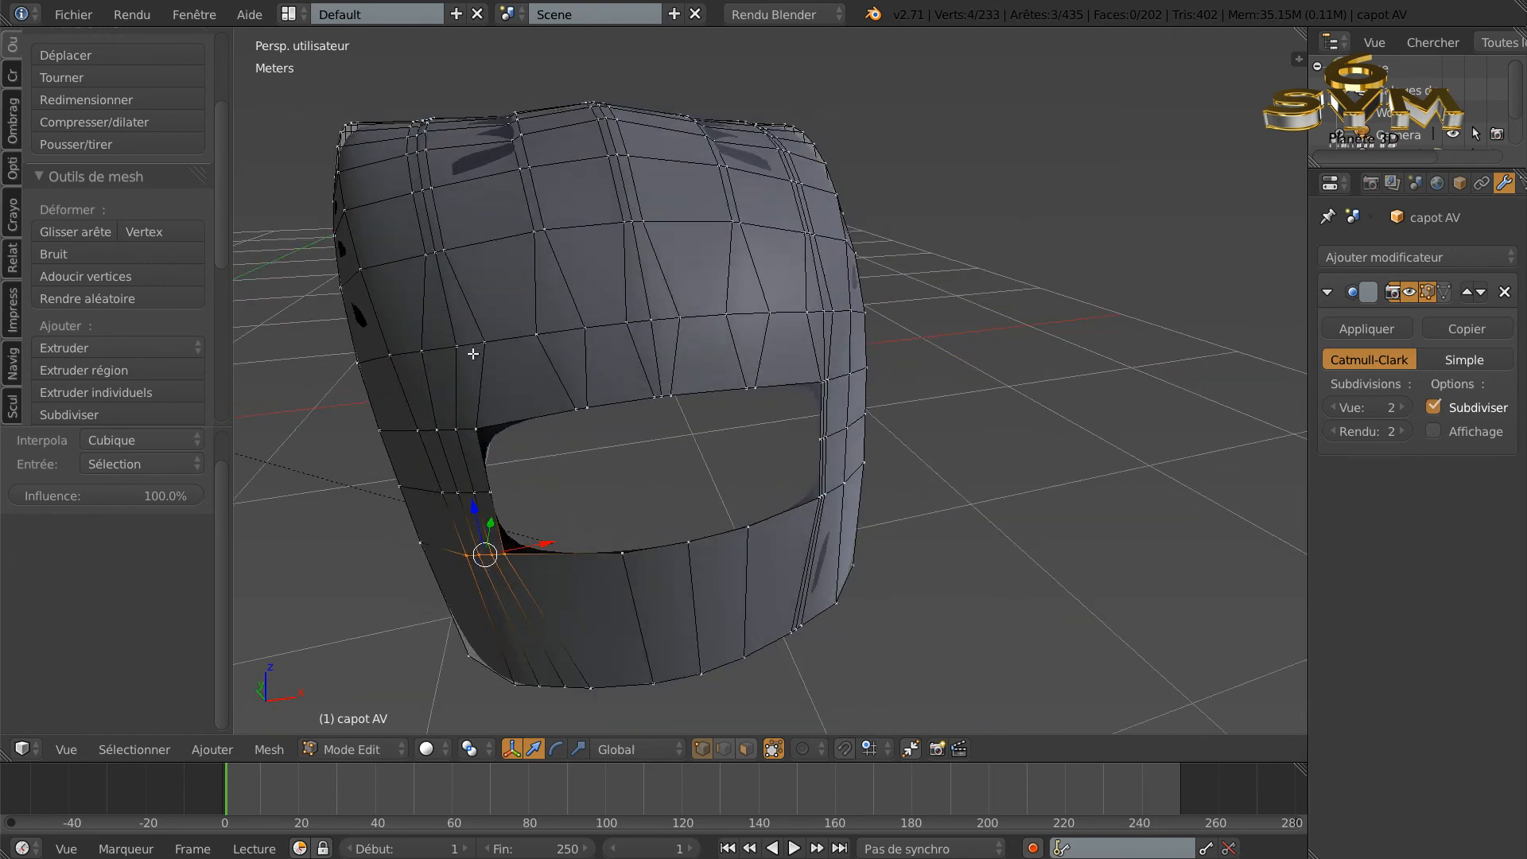
middle_click_drag(553, 339, 574, 341)
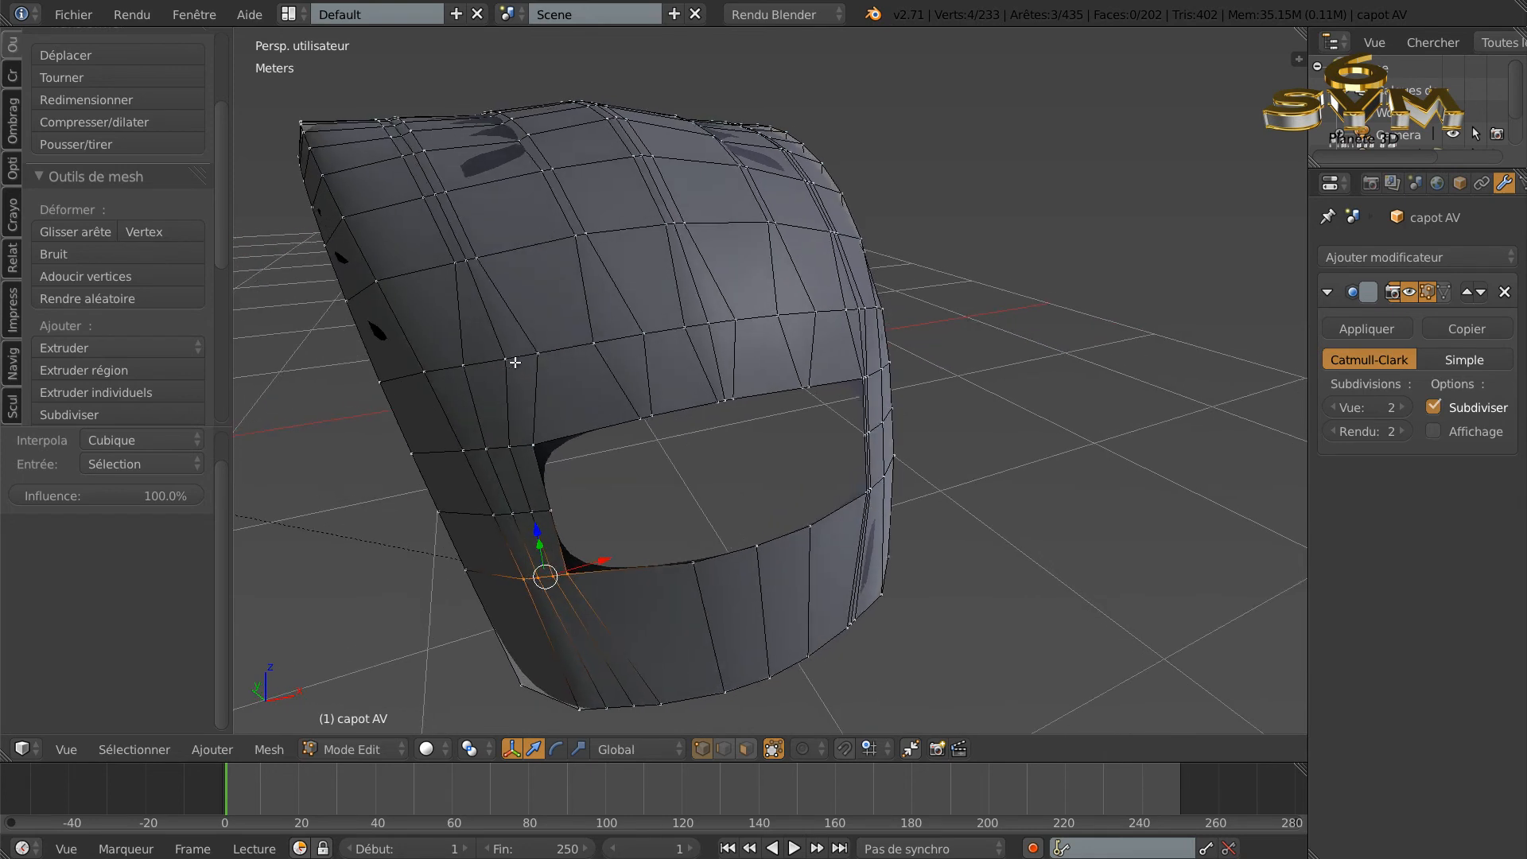
key("c")
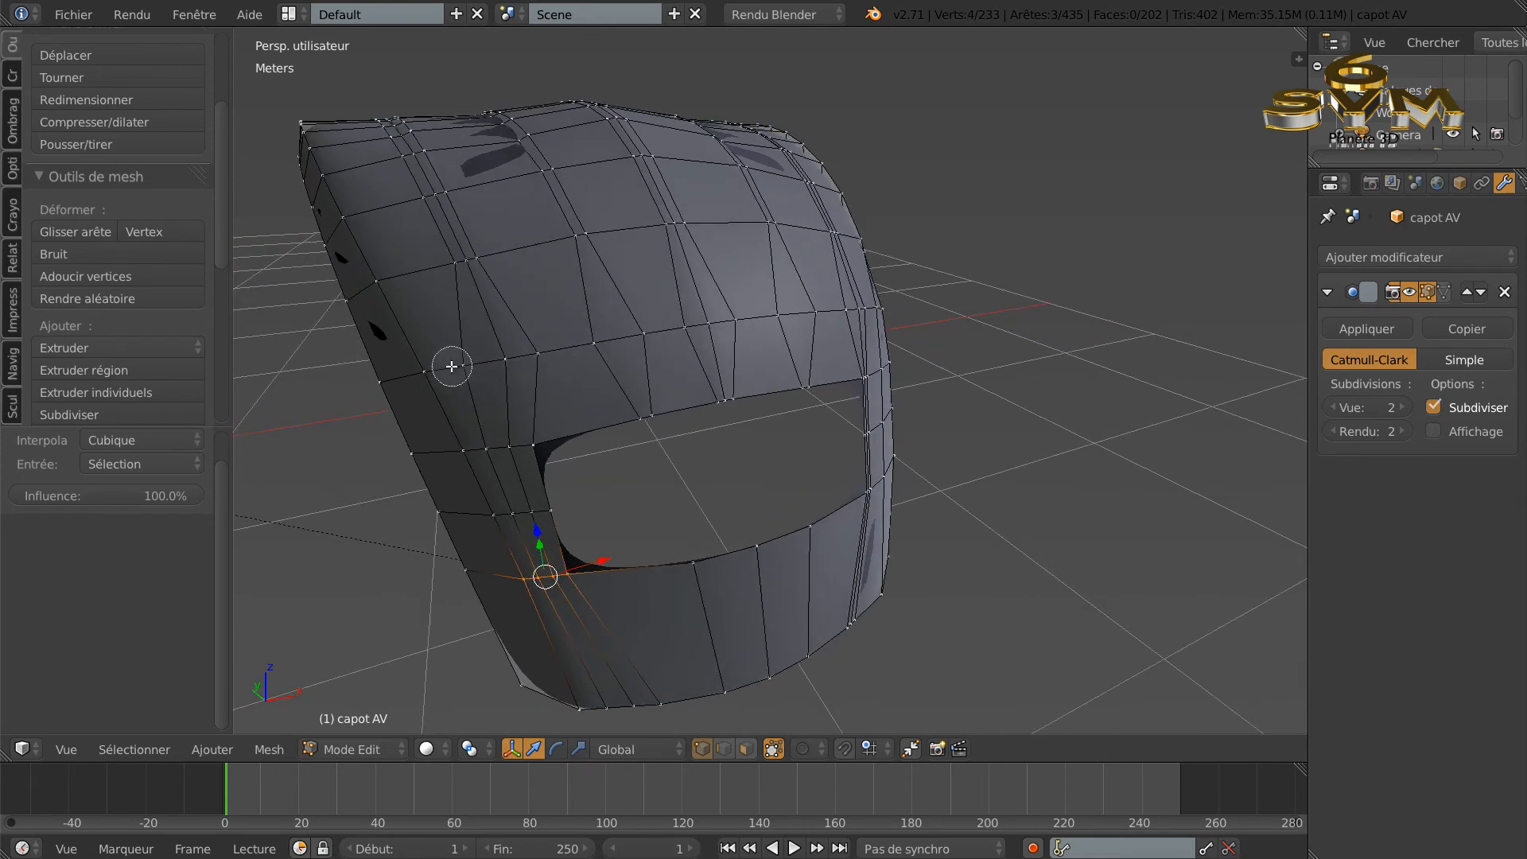
left_click_drag(446, 364, 633, 334)
right_click(633, 333)
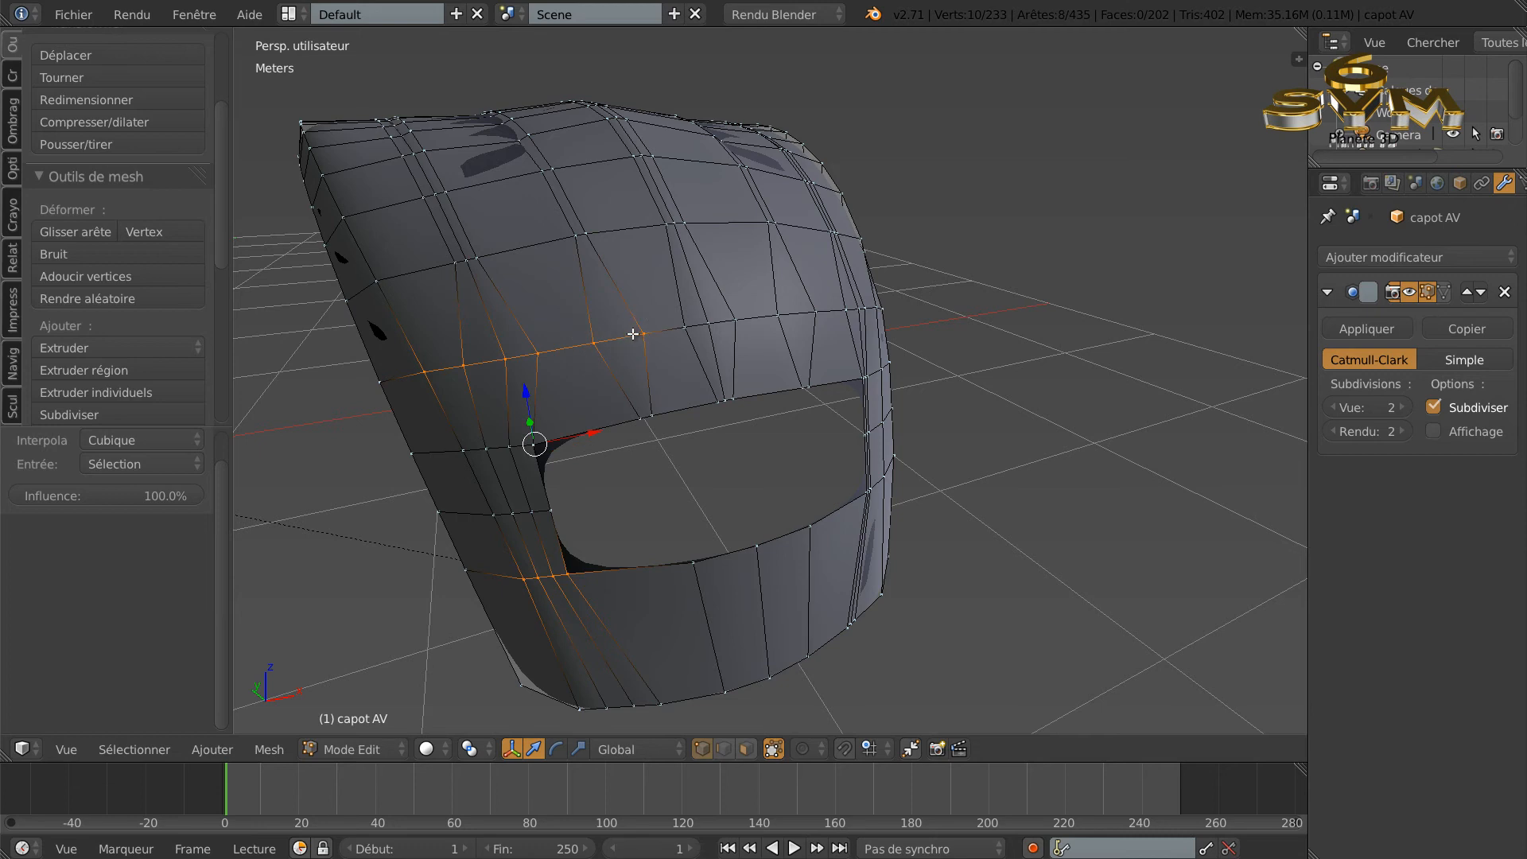
key("a")
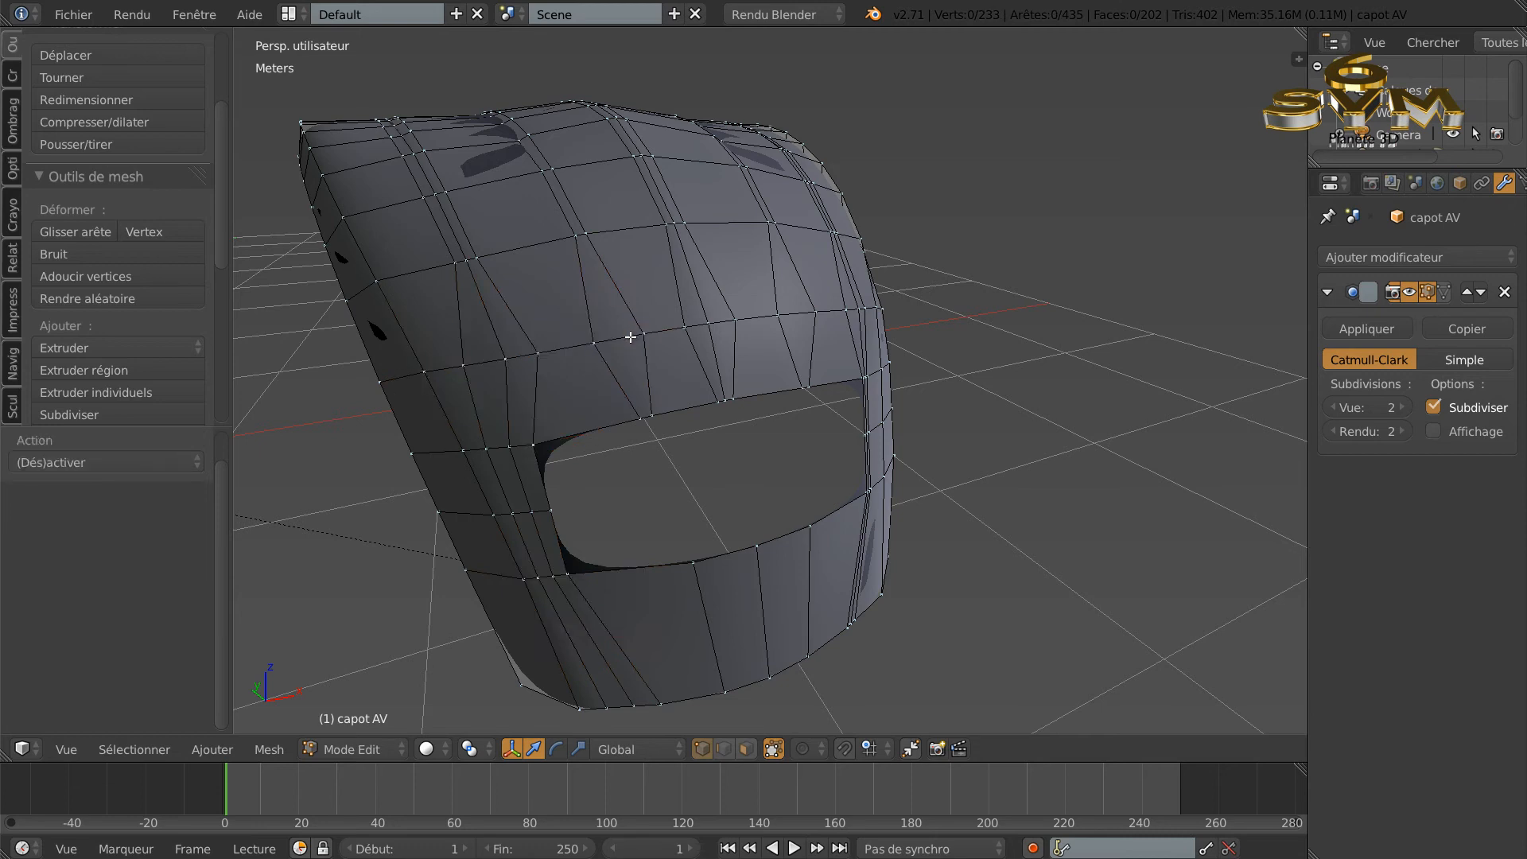
Step: Distribute the vertex row running across the hood just above the opening evenly with LoopTools Space, and check the smoothed hood
key("c")
mouse_move(472, 377)
left_mouse_down()
mouse_move(431, 367)
mouse_move(715, 331)
left_mouse_up()
right_click(838, 320)
middle_click_drag(1067, 341, 1004, 372)
key("c")
left_click_drag(716, 392, 602, 385)
right_click(846, 380)
mouse_move(1033, 387)
middle_mouse_down()
mouse_move(1108, 375)
mouse_move(1049, 388)
middle_mouse_up()
right_click(748, 384, "shift")
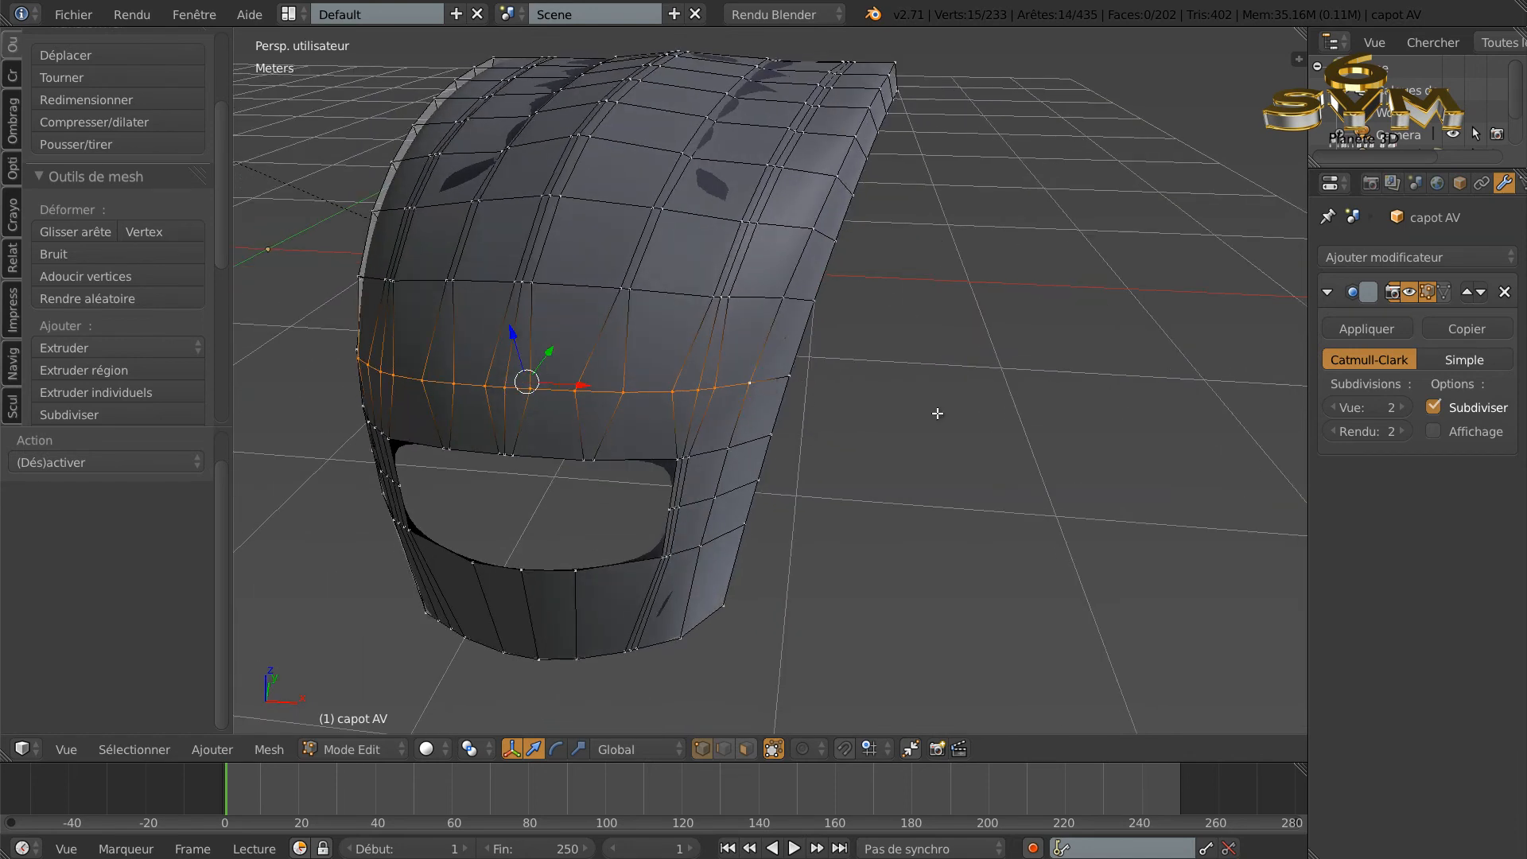
key("w")
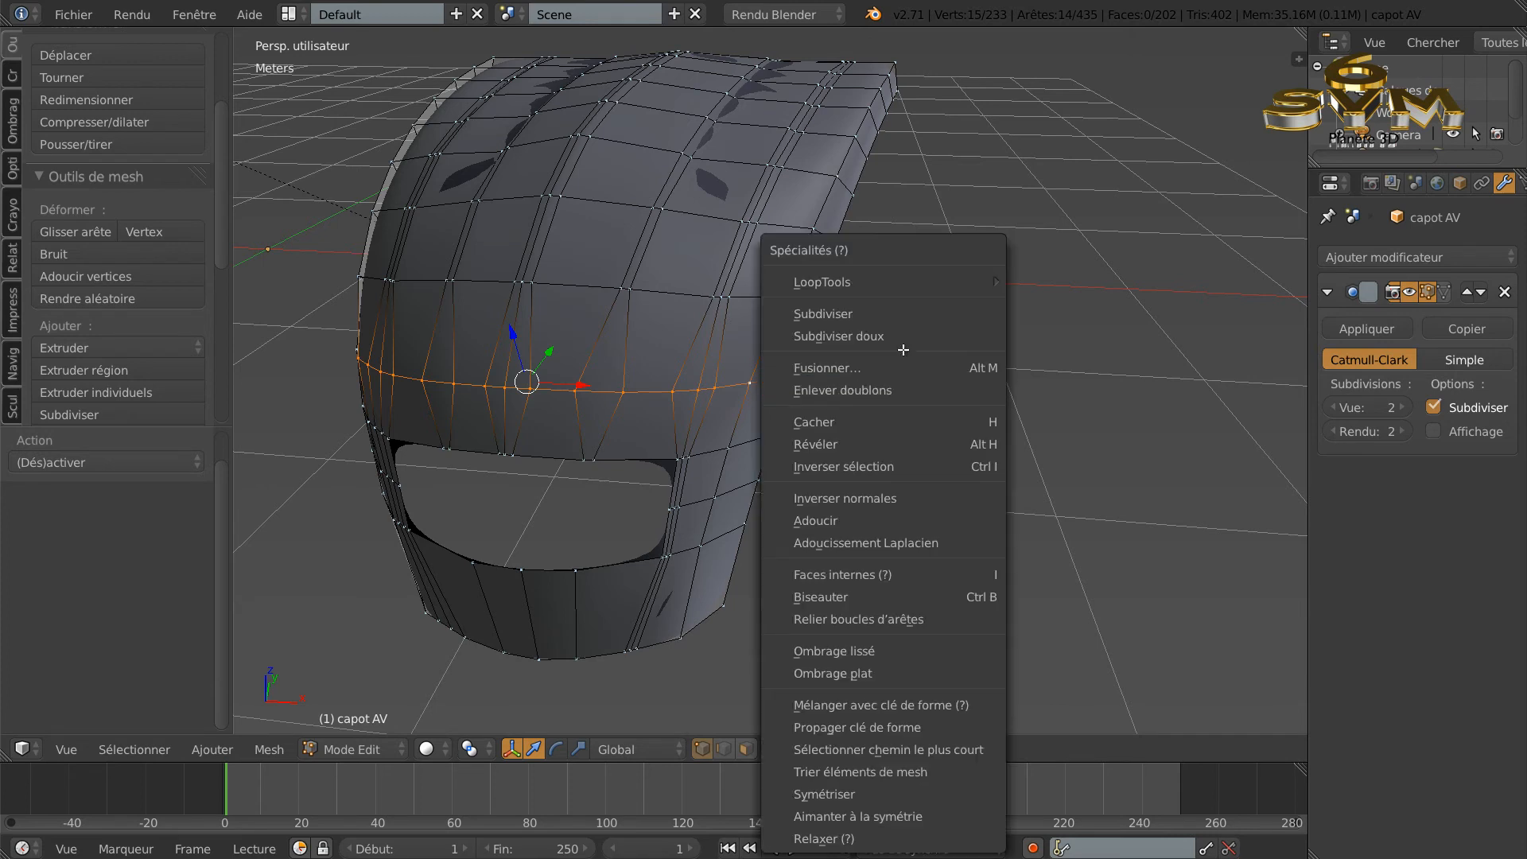
mouse_move(905, 284)
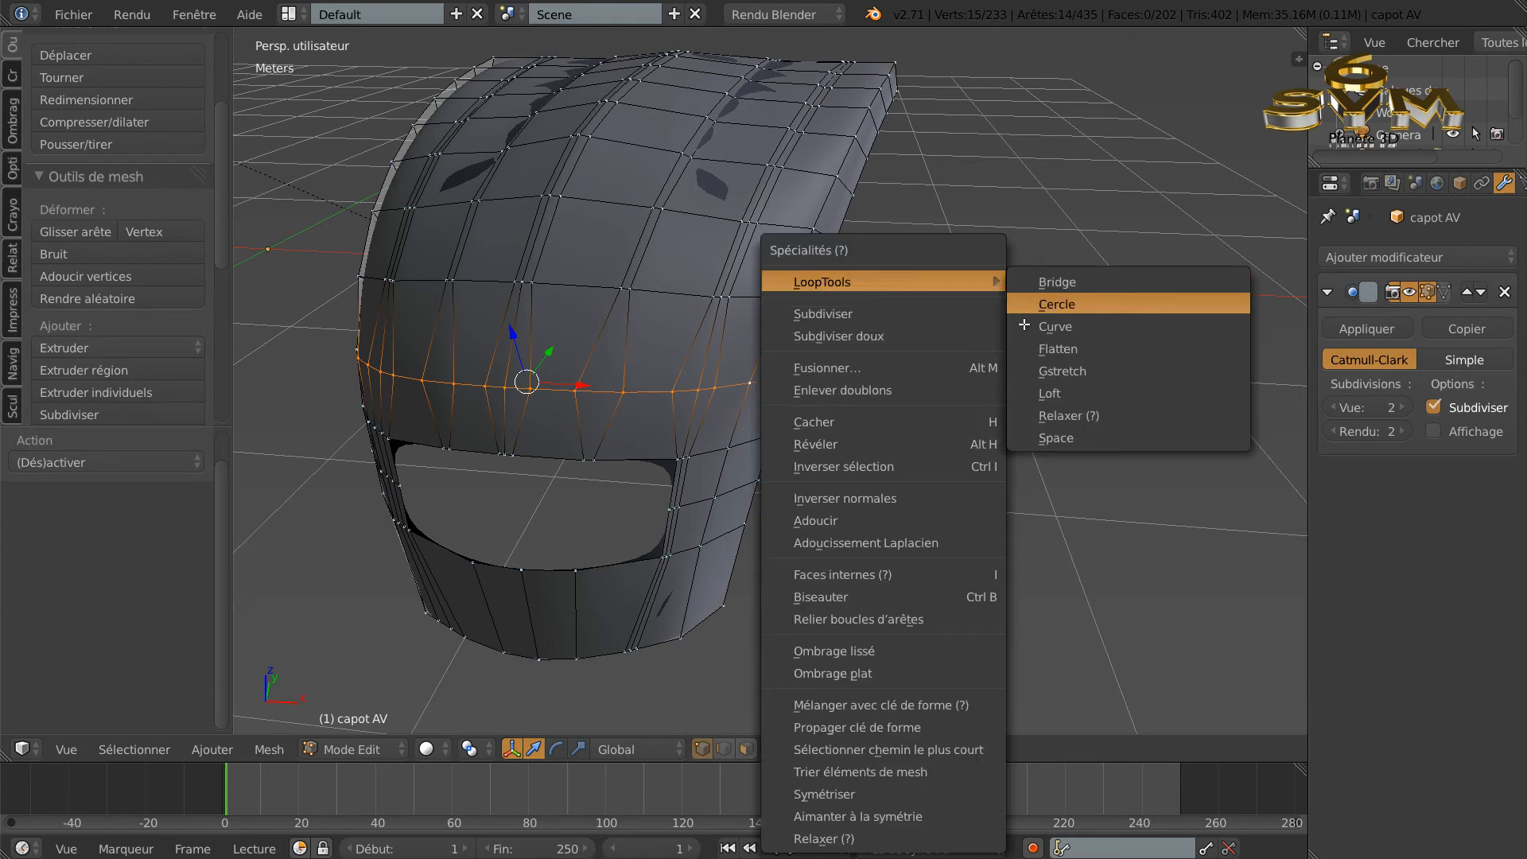
left_click(1063, 414)
key("Tab")
mouse_move(1065, 404)
middle_mouse_down()
mouse_move(1089, 375)
mouse_move(1143, 360)
mouse_move(1047, 382)
middle_mouse_up()
middle_click_drag(742, 373, 747, 459)
scroll(744, 367, "down", 3)
key("Tab")
Step: On the opposite side strip, space the five vertices level with the opening's upper corner evenly with LoopTools Space
key("a")
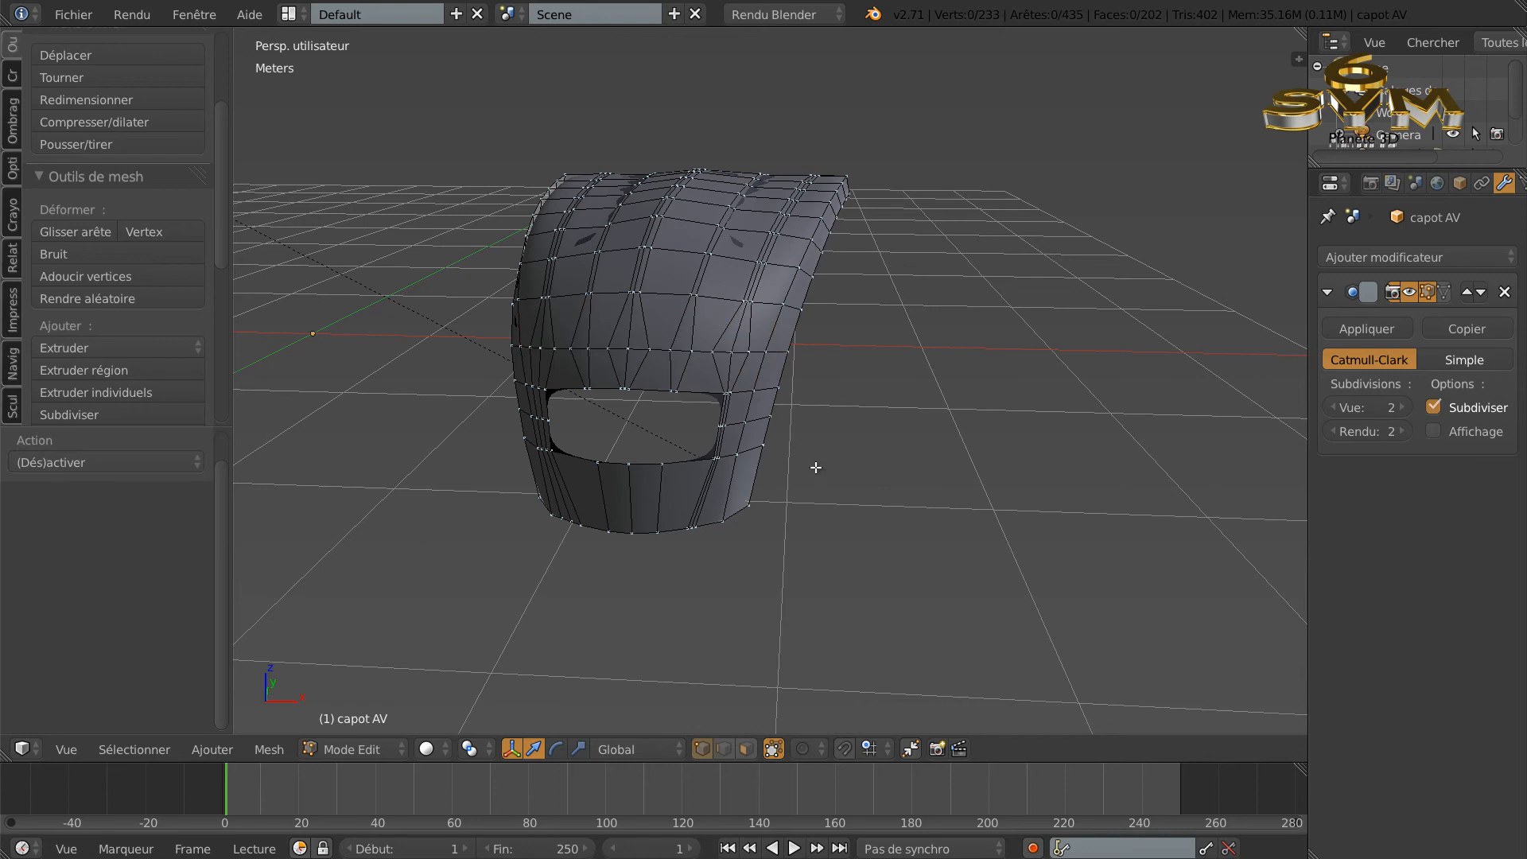
left_click(747, 394, "alt")
left_click(777, 388, "shift")
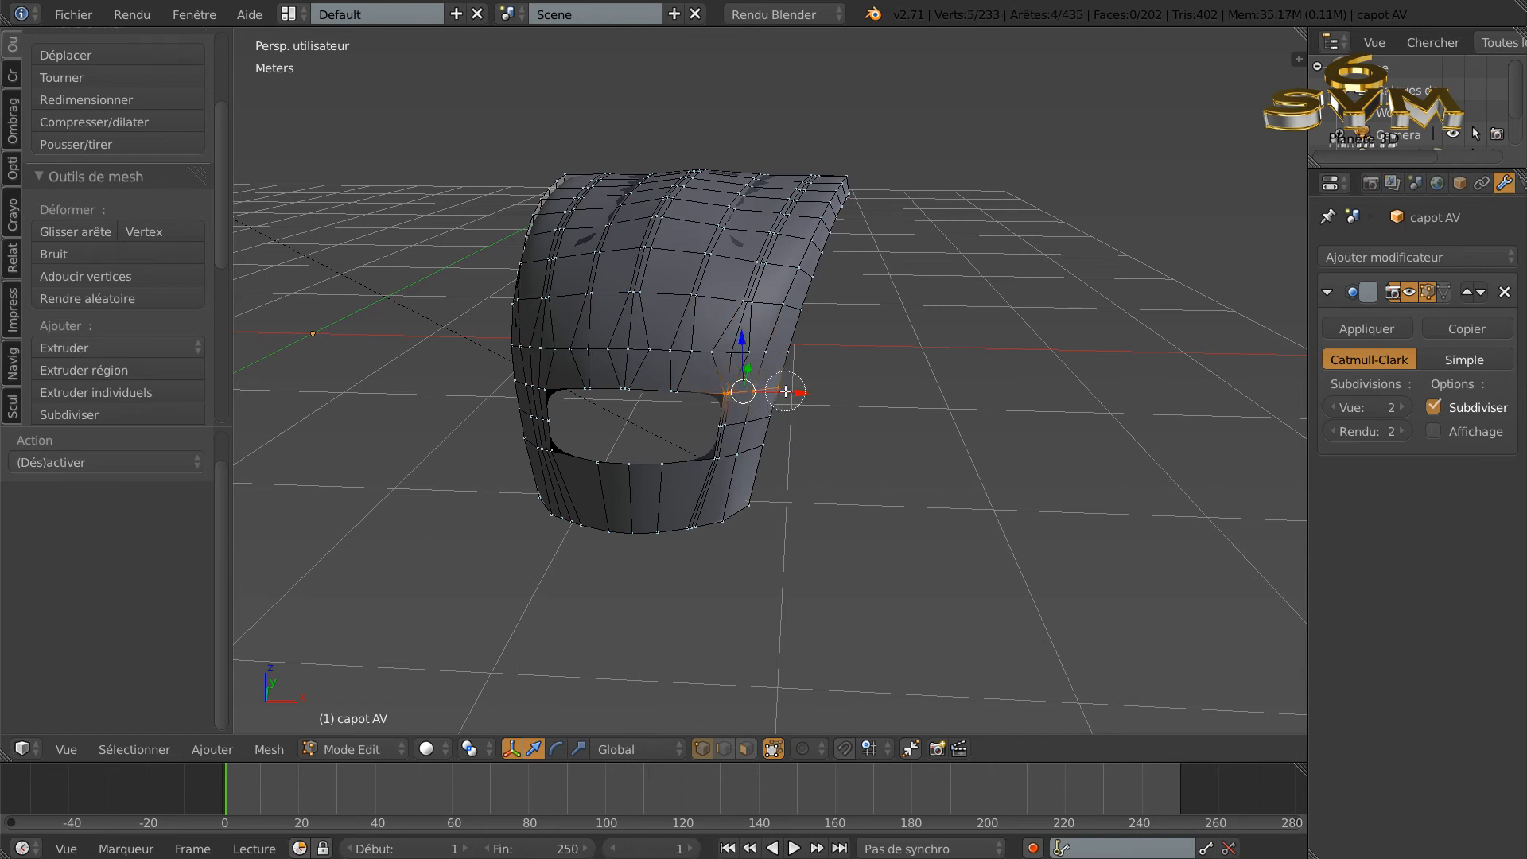
key("w")
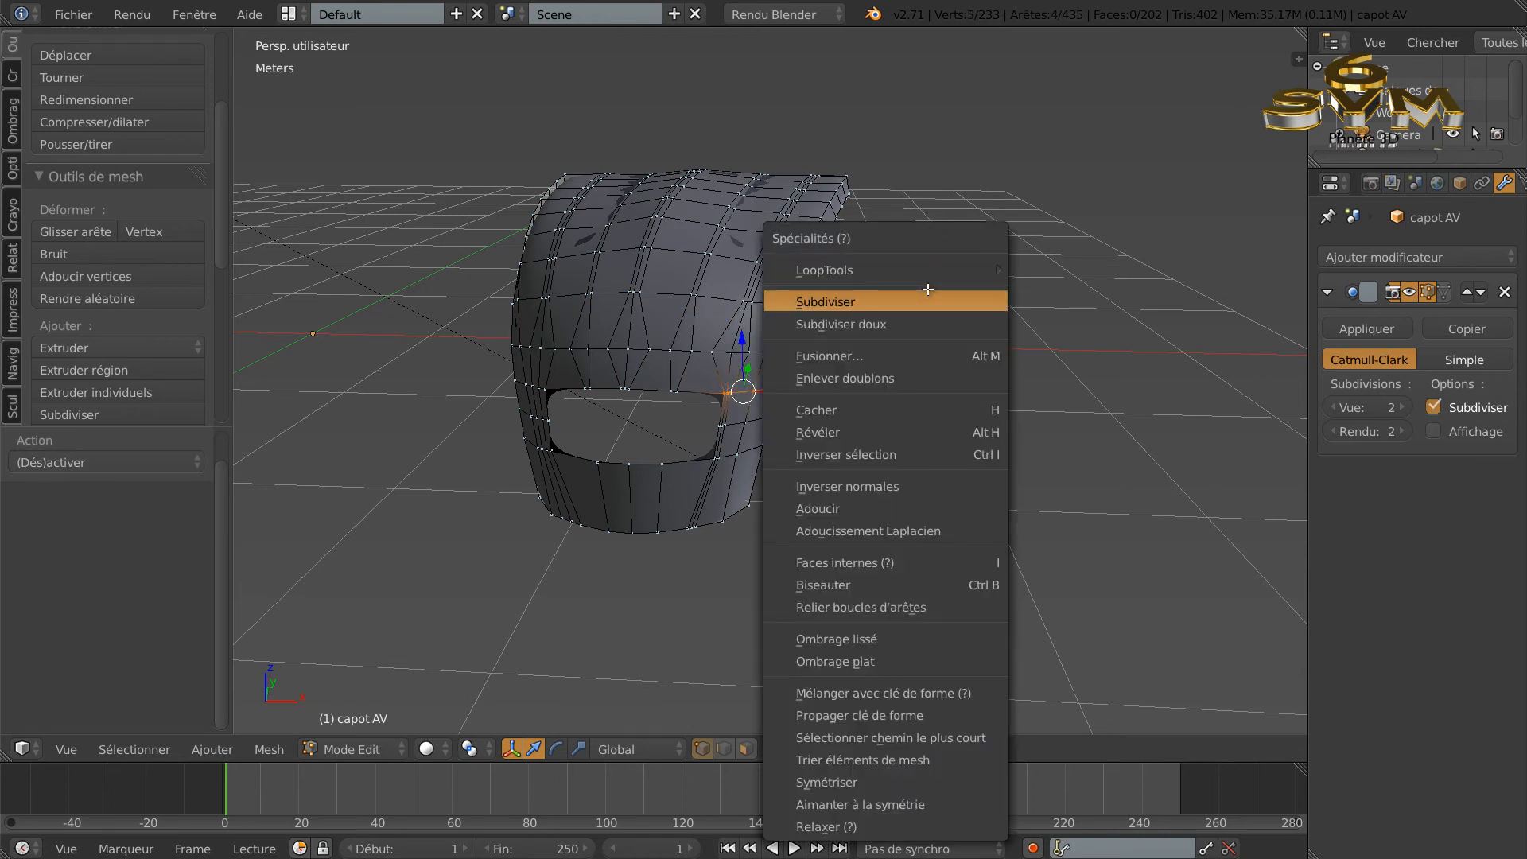
mouse_move(914, 270)
left_click(1086, 426)
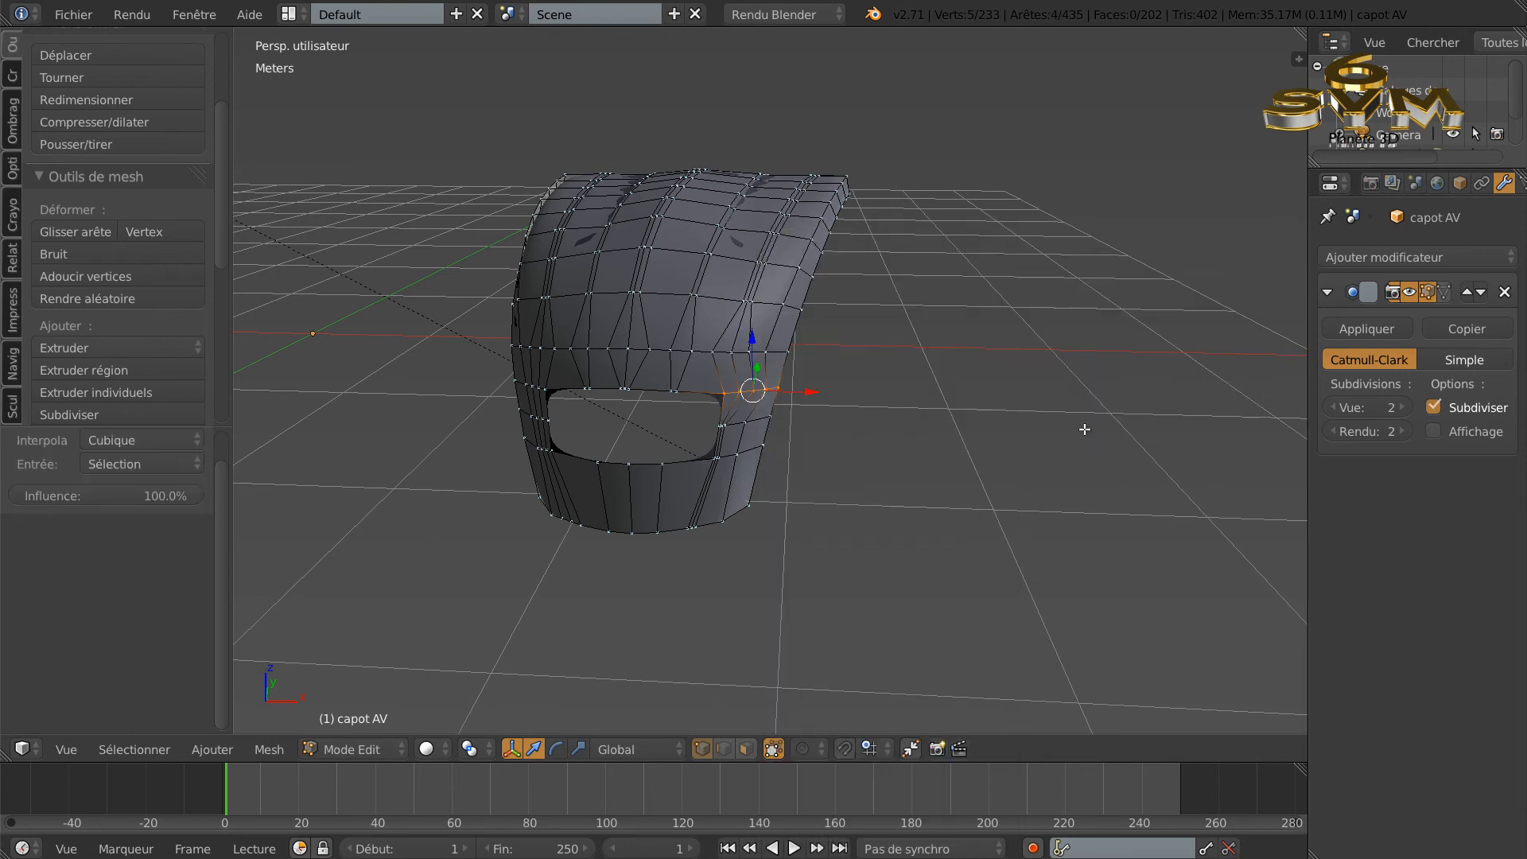
Step: On the opposite side strip, space the five vertices level with the middle of the opening evenly with LoopTools Space
middle_click_drag(1013, 420, 949, 454)
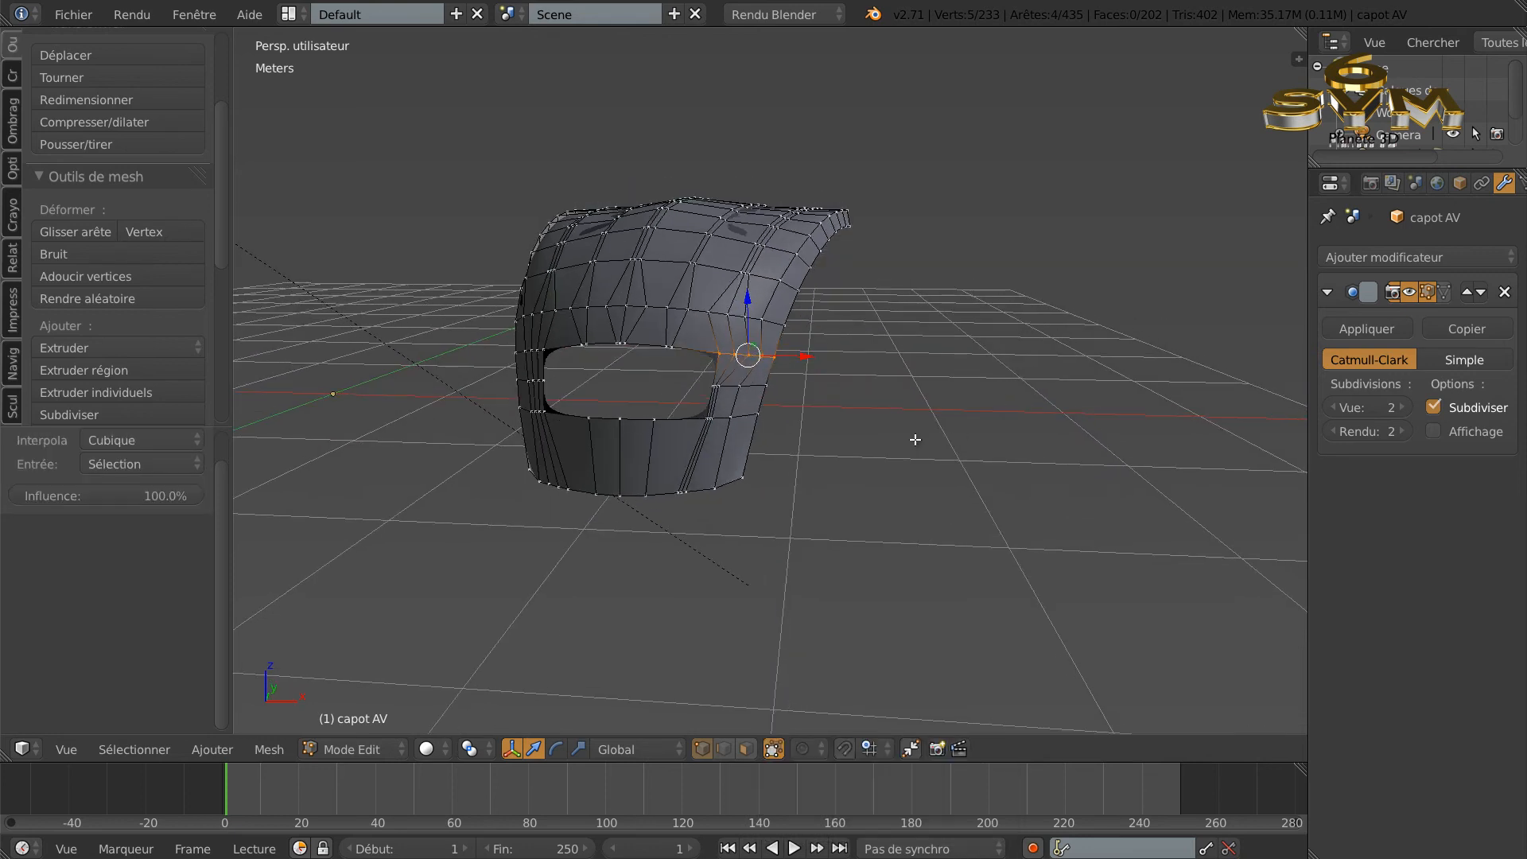
middle_click_drag(826, 461, 824, 458)
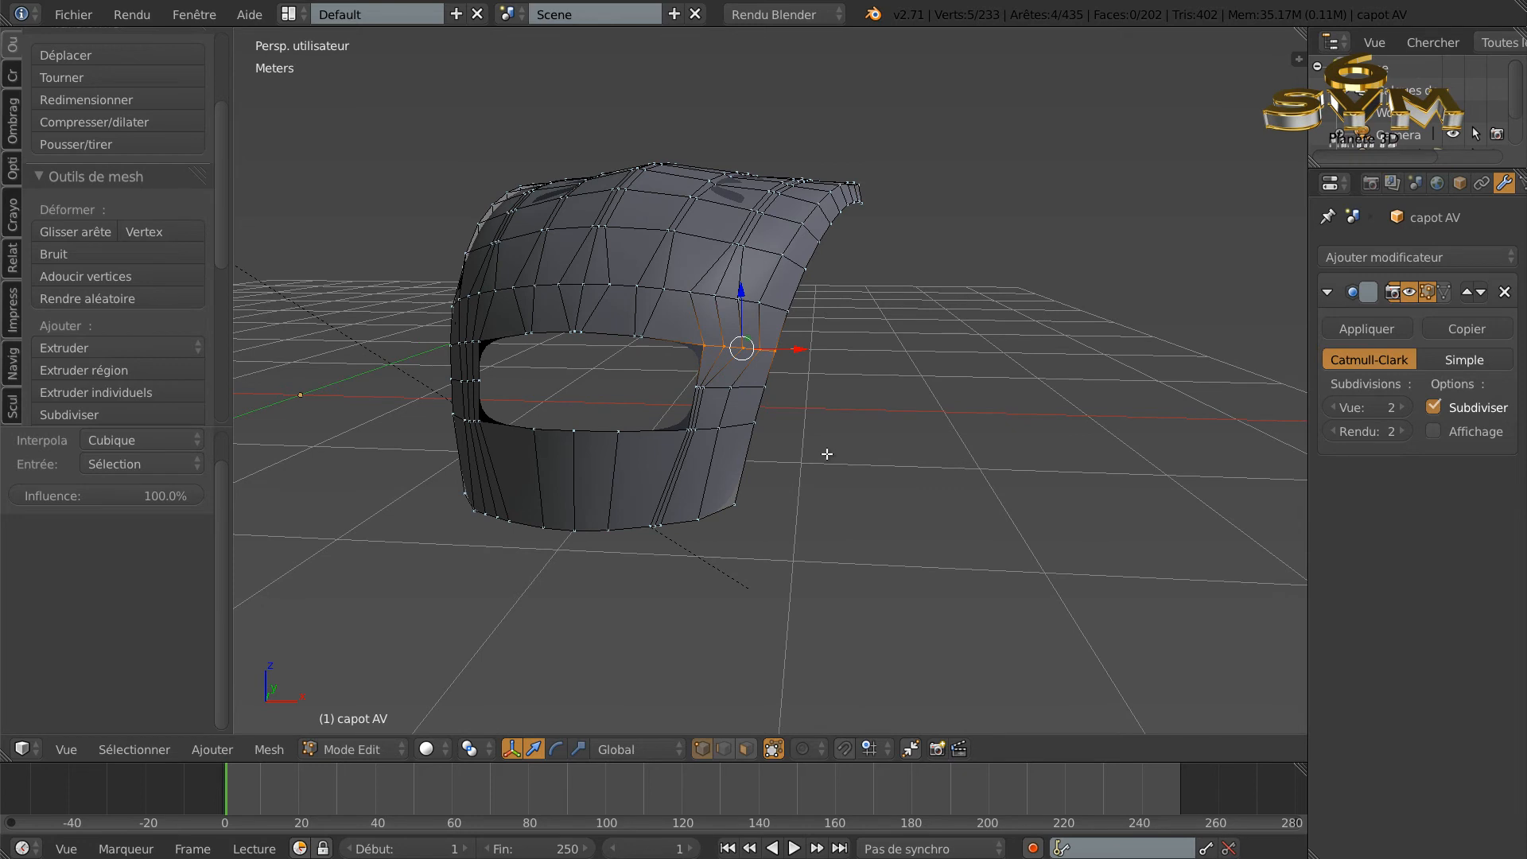
key("a")
right_click(699, 391, "alt")
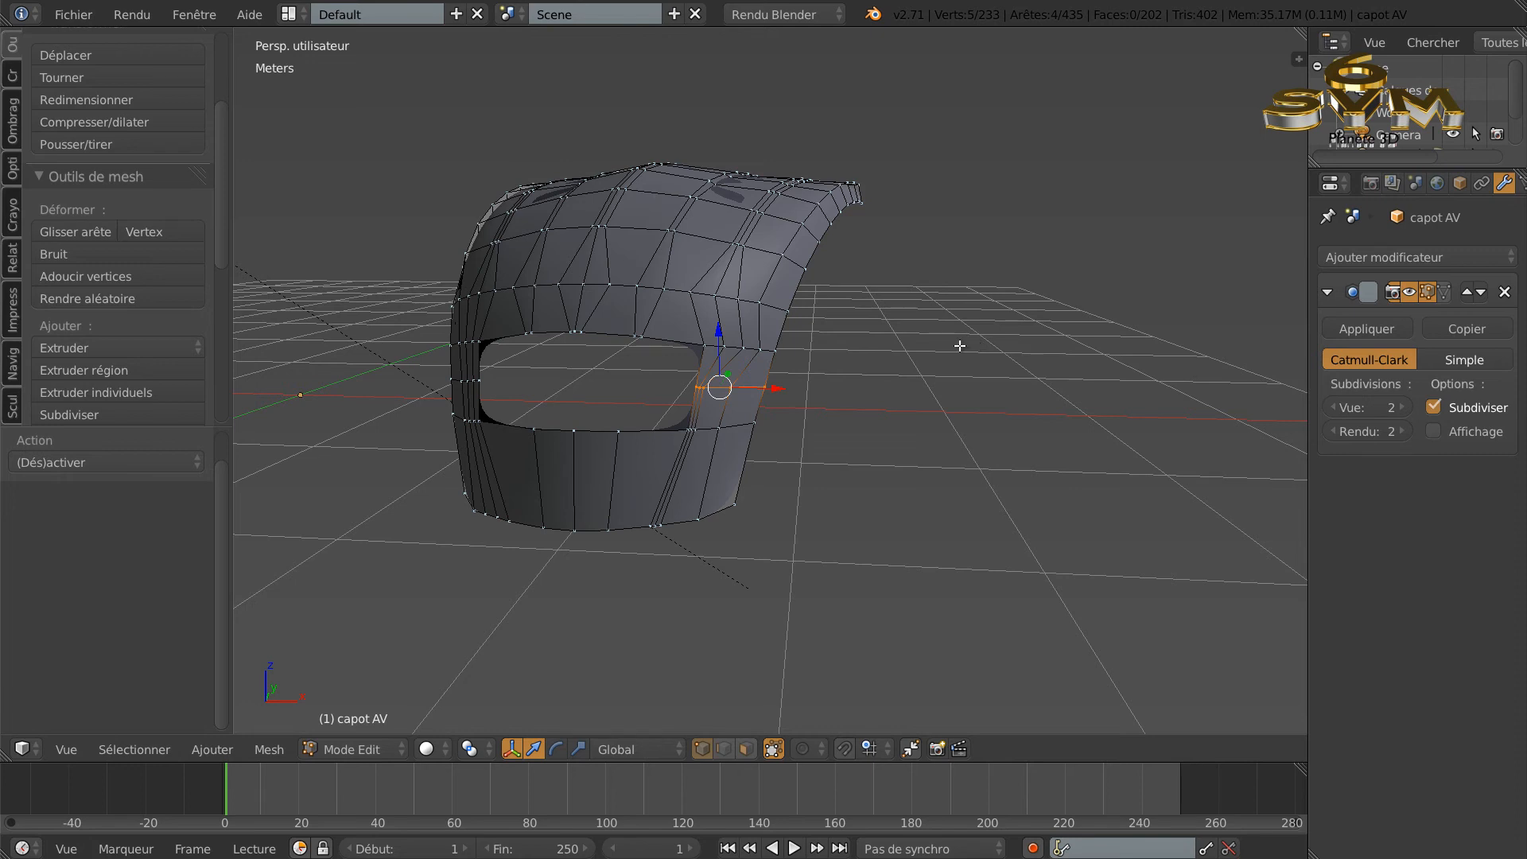
key("w")
mouse_move(895, 285)
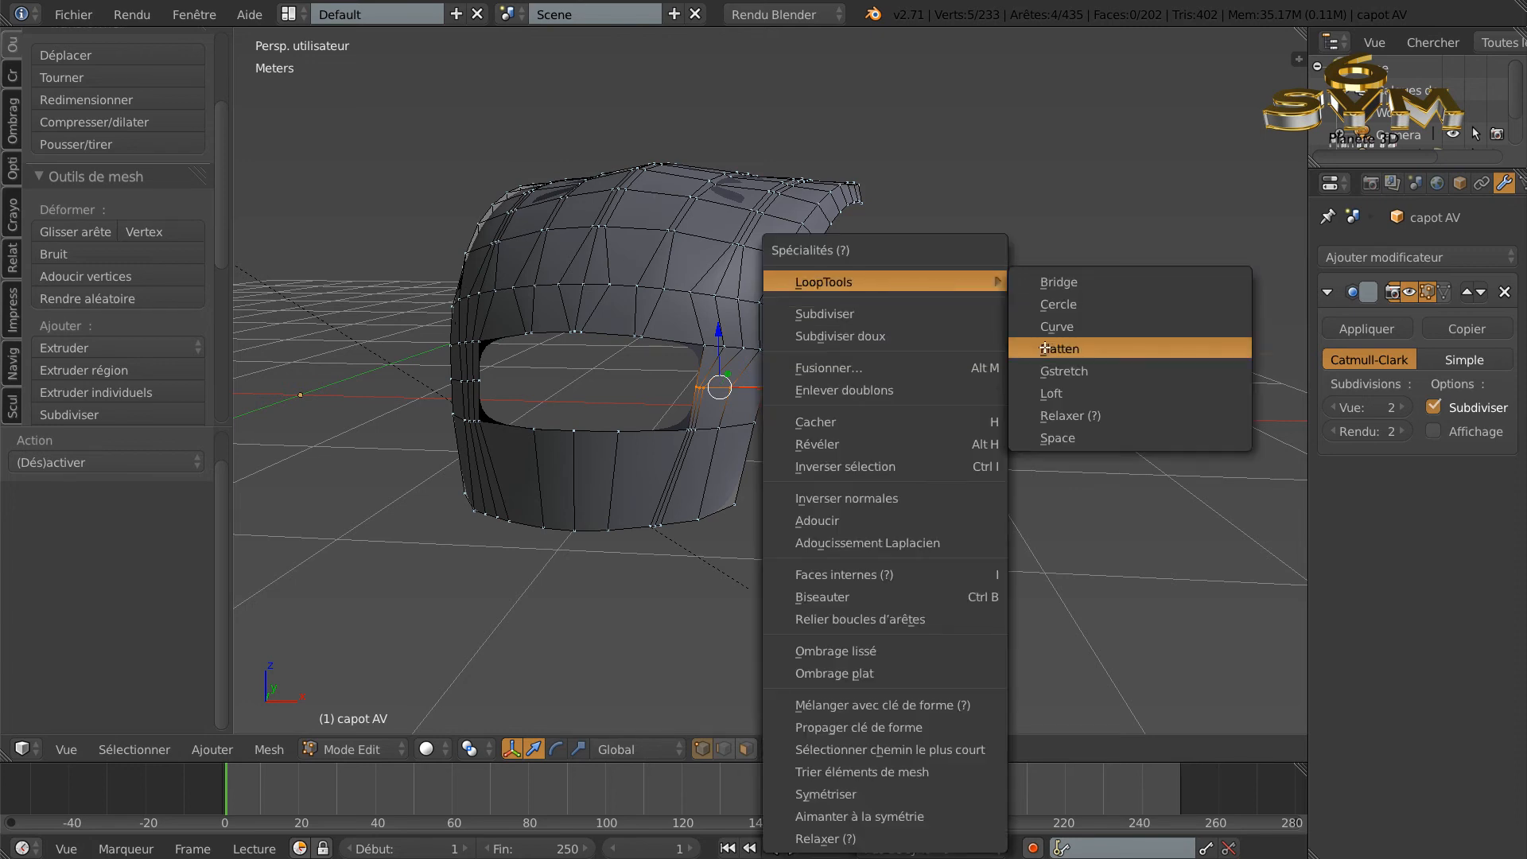
left_click(1057, 438)
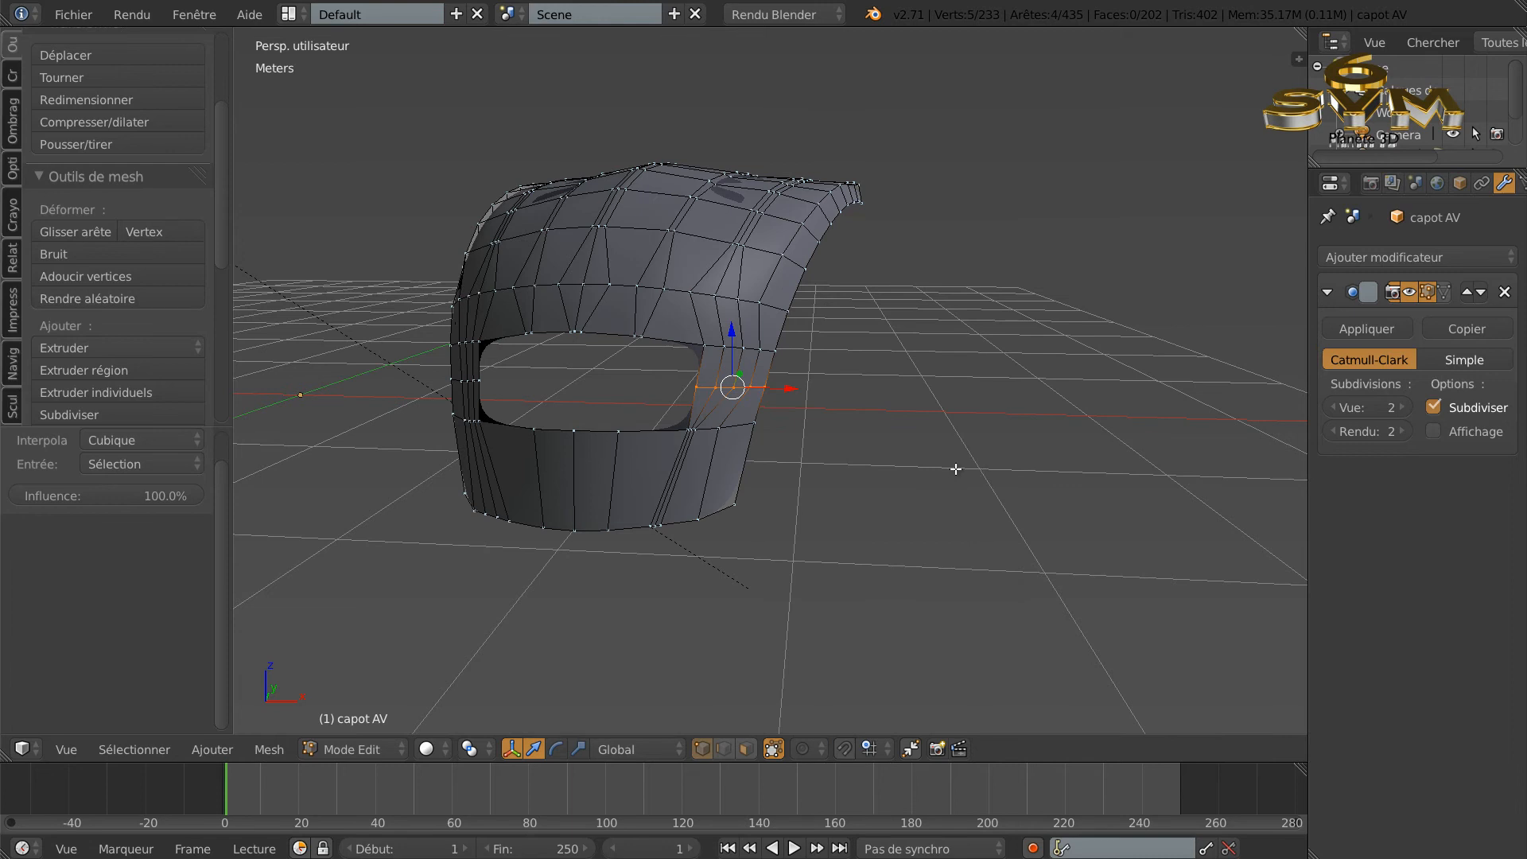
Step: On the opposite side strip, space the five vertices level with the opening's lower corner evenly with LoopTools Space
key("a")
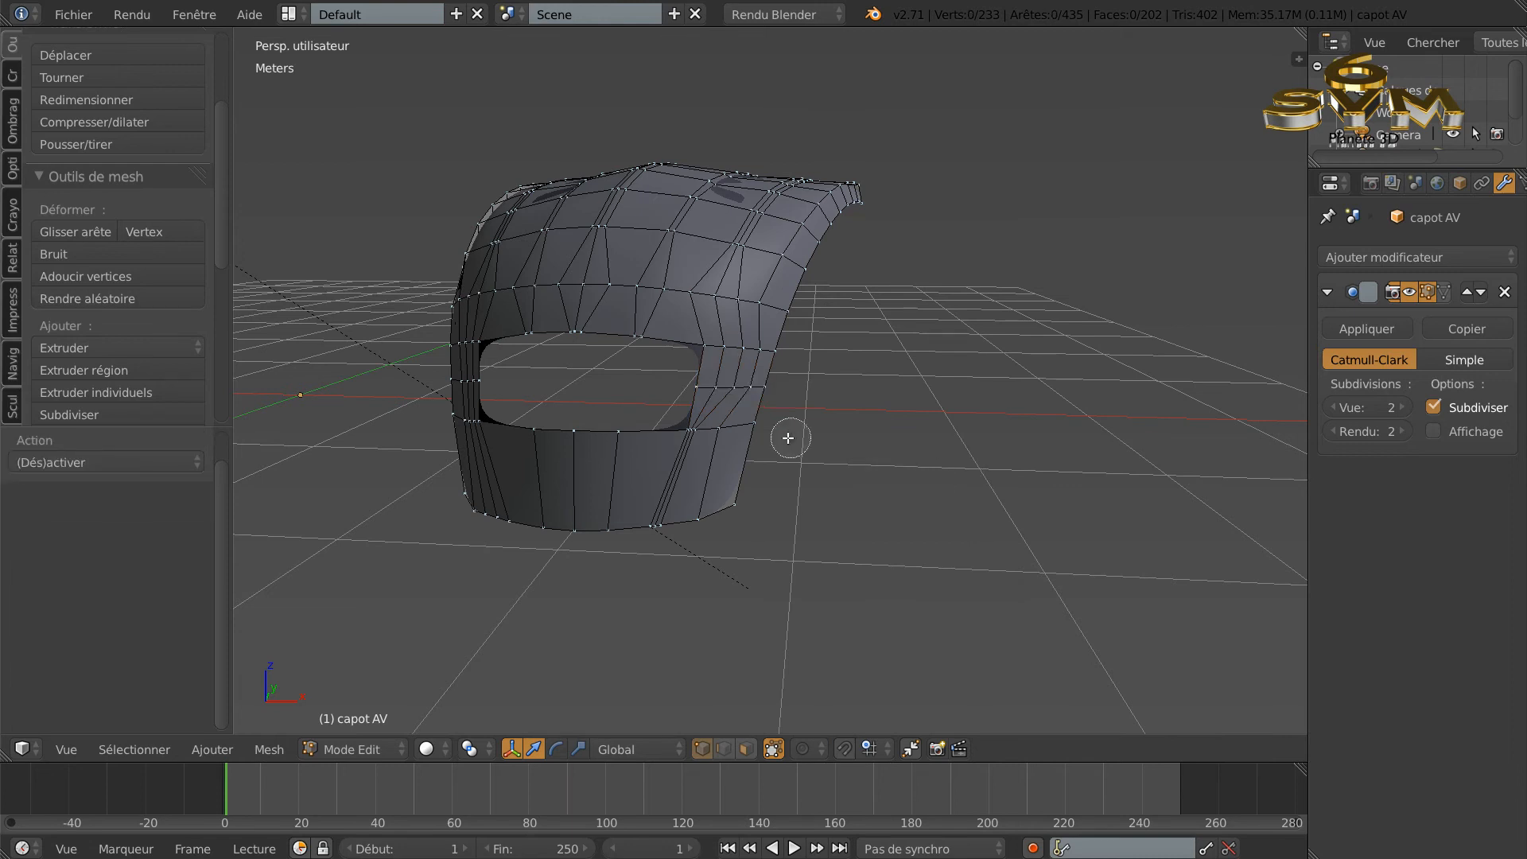
right_click(702, 429, "alt")
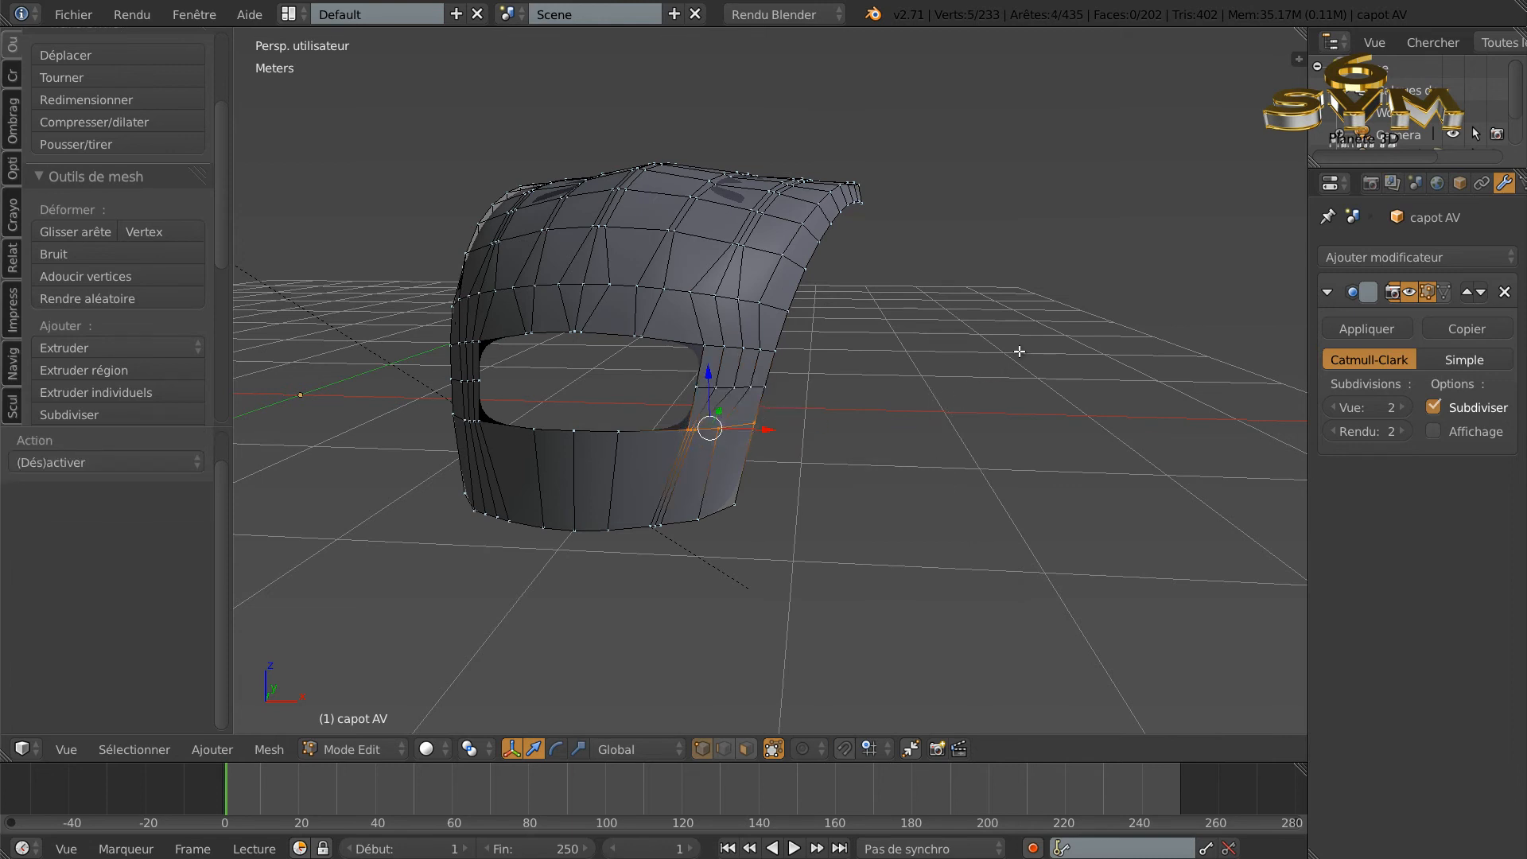
key("w")
mouse_move(1007, 282)
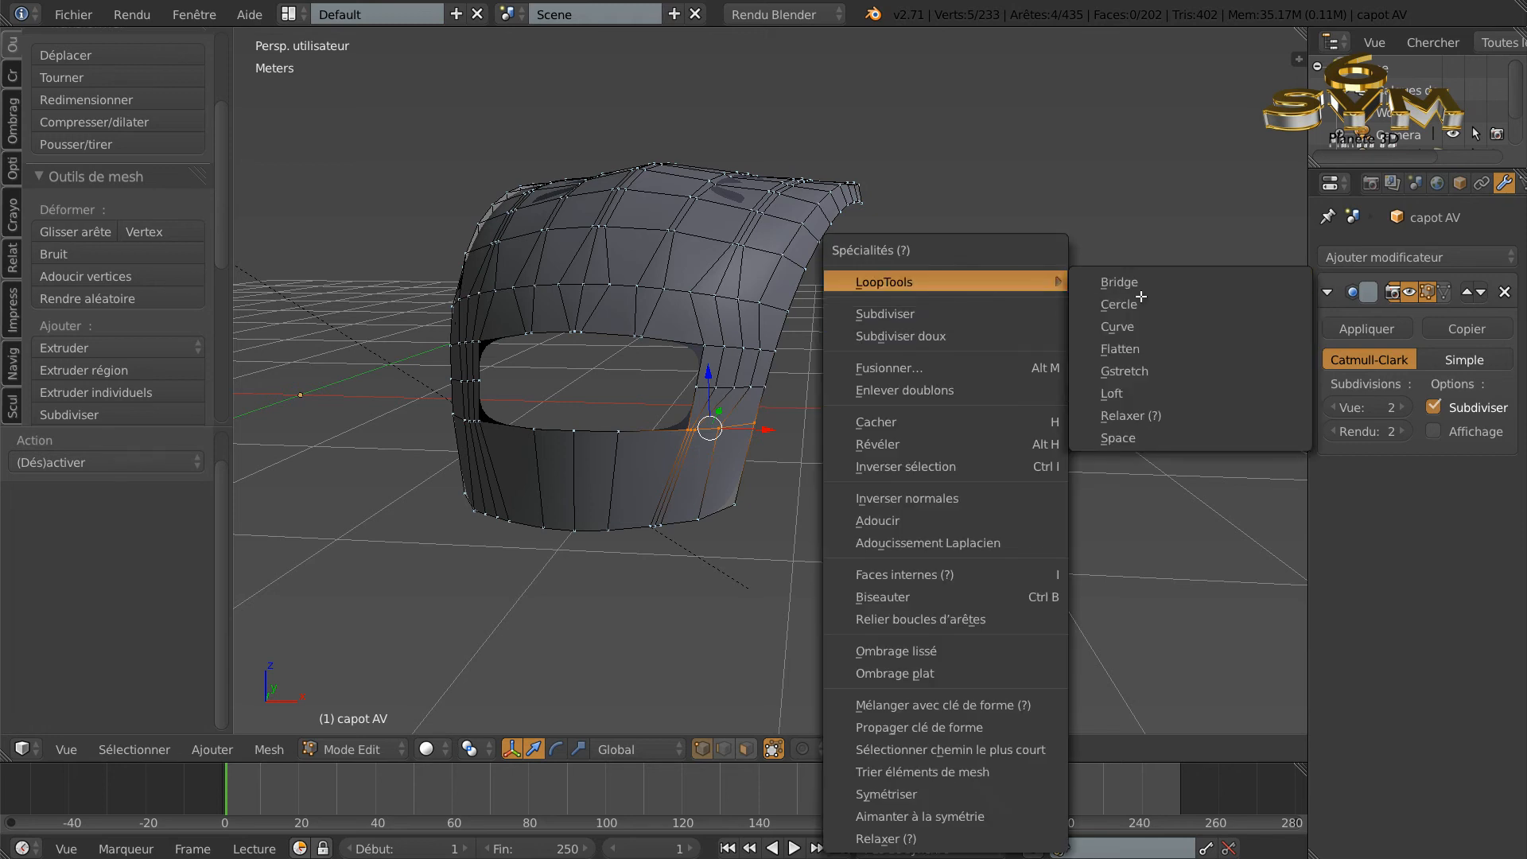
left_click(1153, 439)
Step: Try to space the ten vertices of the lower side corner, below the opening, evenly in one go with LoopTools Space
middle_click_drag(1064, 483, 1028, 471)
key("w")
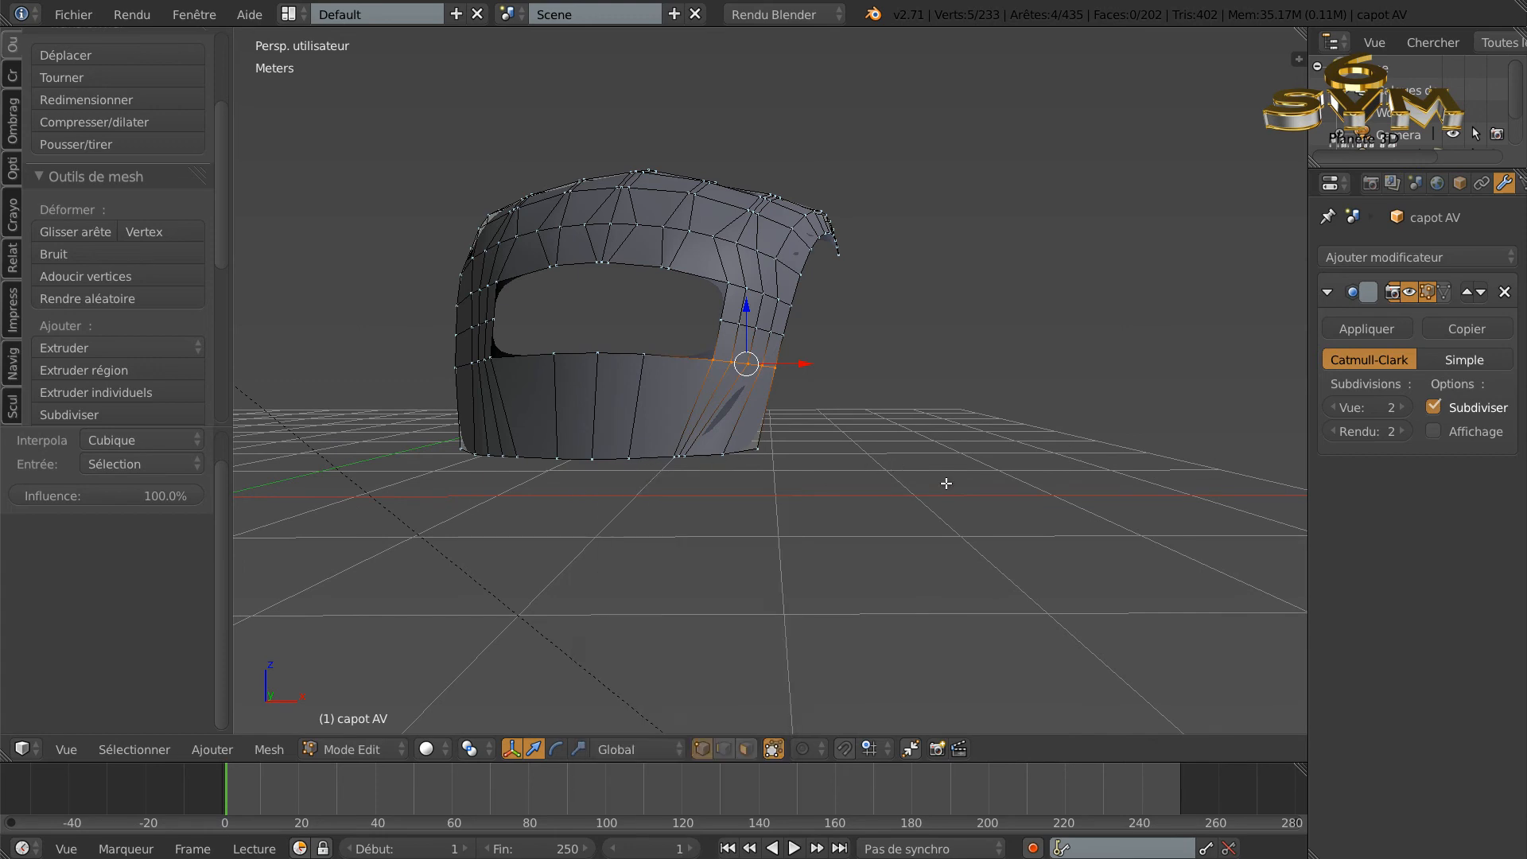
key("c")
left_click_drag(699, 453, 777, 453)
right_click(954, 453)
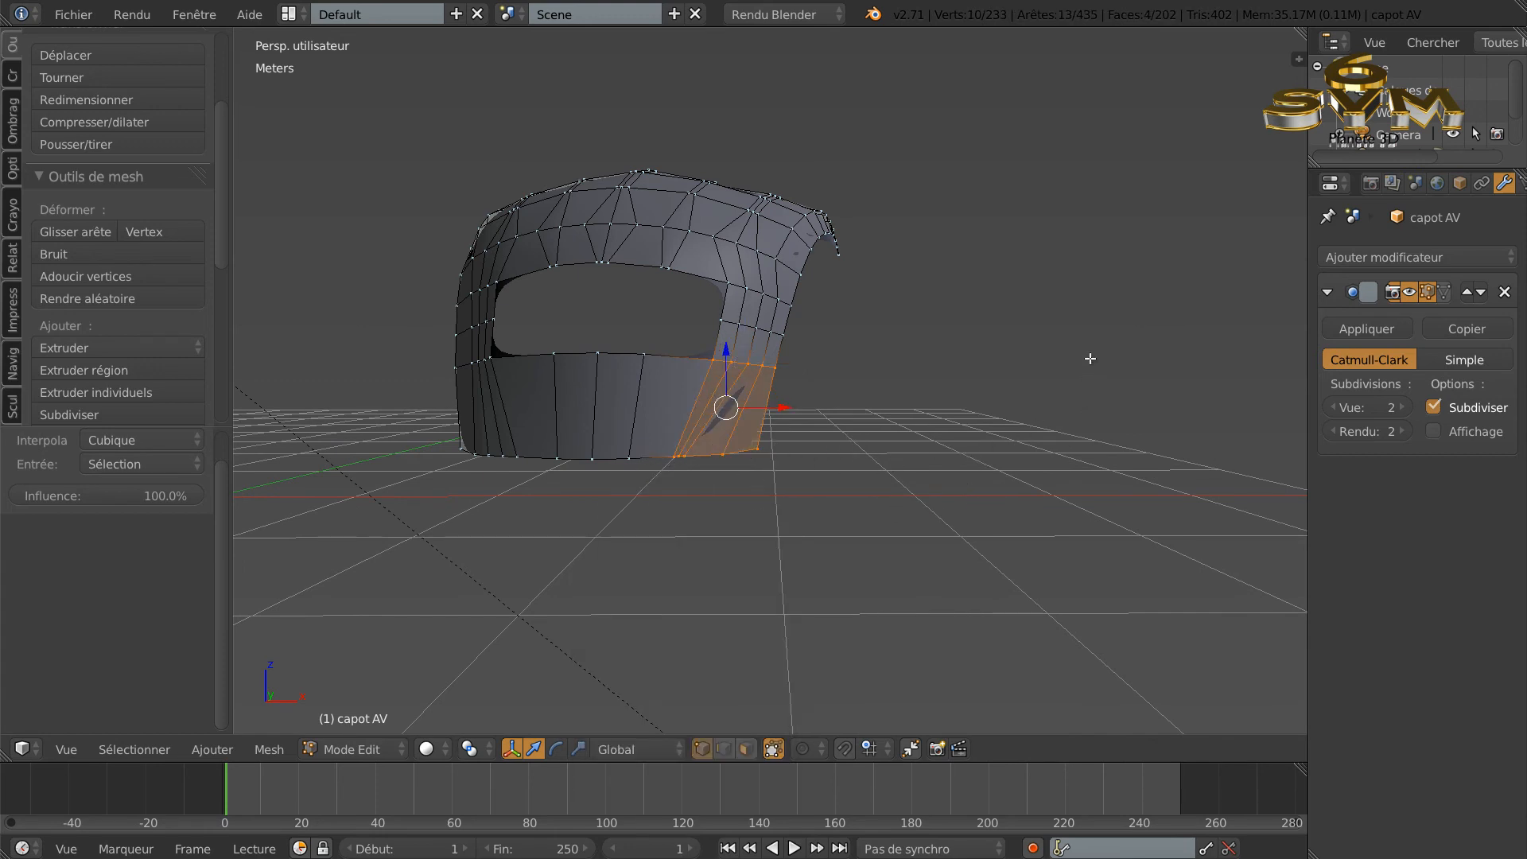
key("w")
mouse_move(1100, 282)
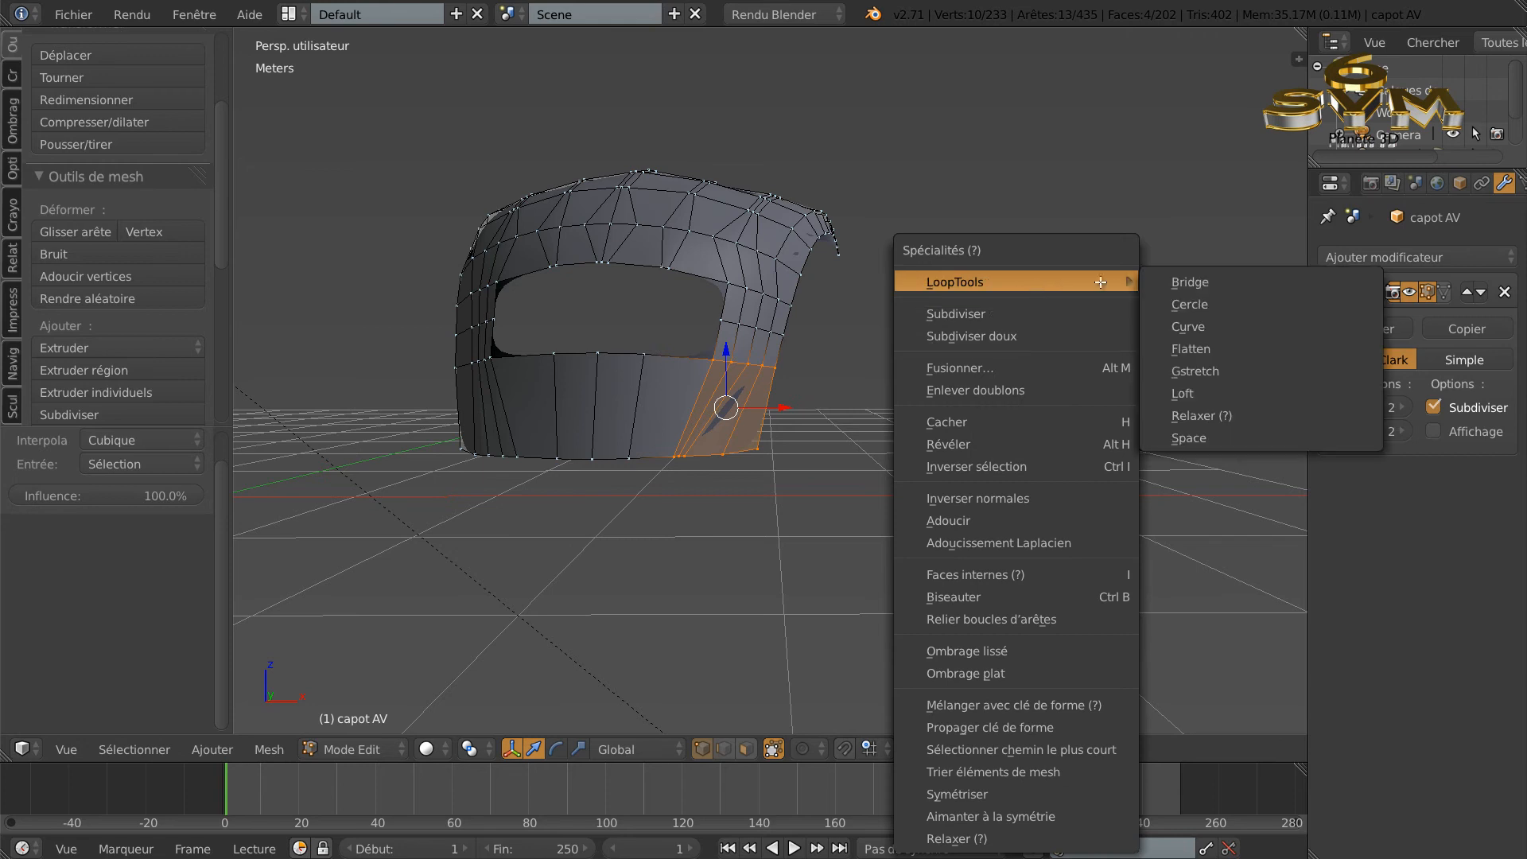
left_click(1188, 439)
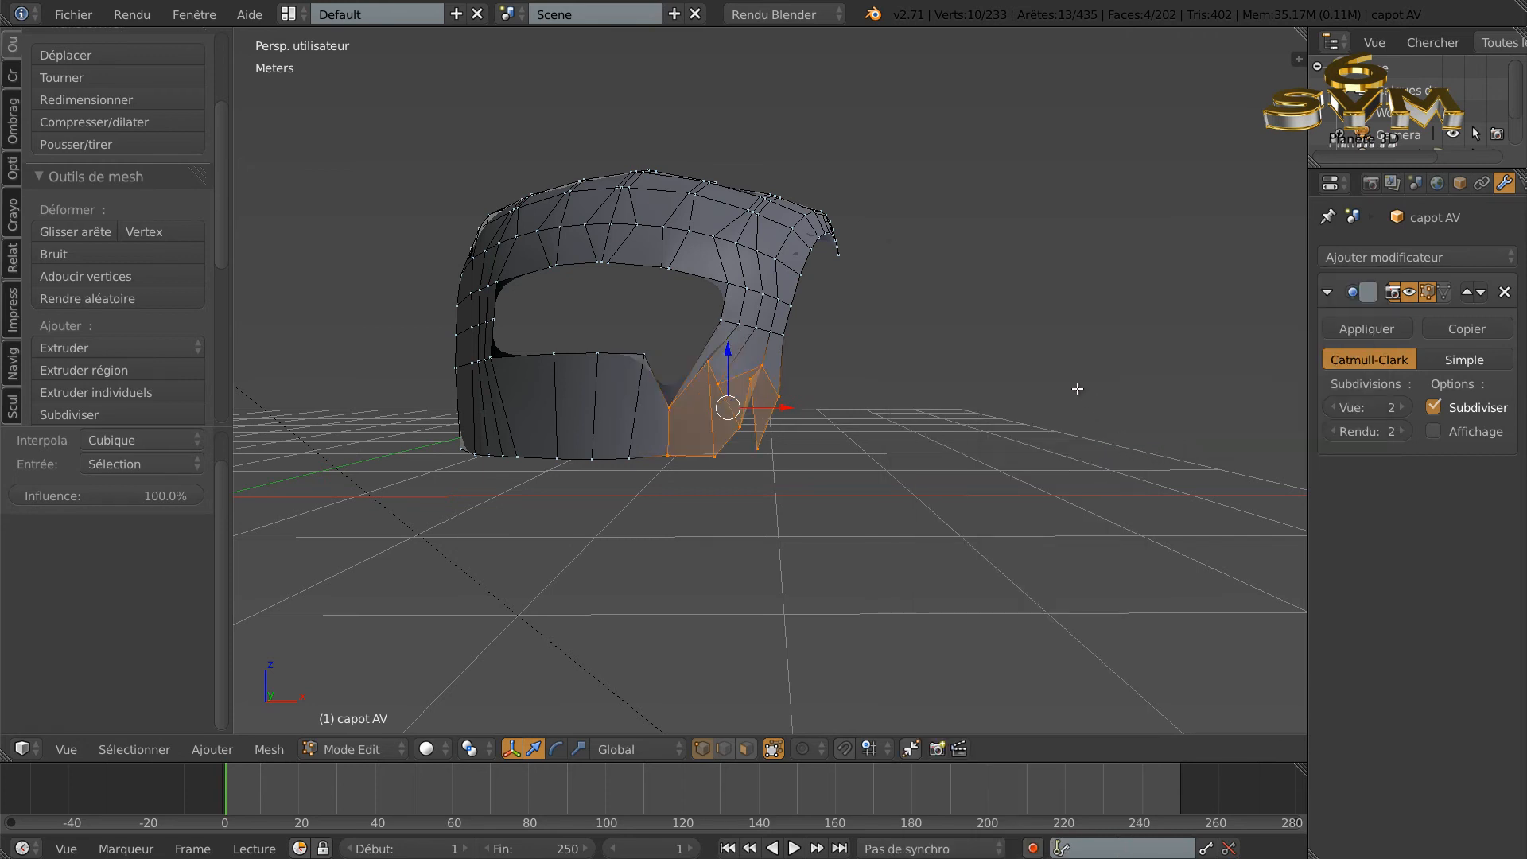
key("ctrl+z")
Step: Space the five bottom-edge vertices beneath the opposite side strip evenly with LoopTools Space, and check the smoothed hood
middle_click_drag(1057, 443, 1052, 475)
key("a")
key("a")
key("a")
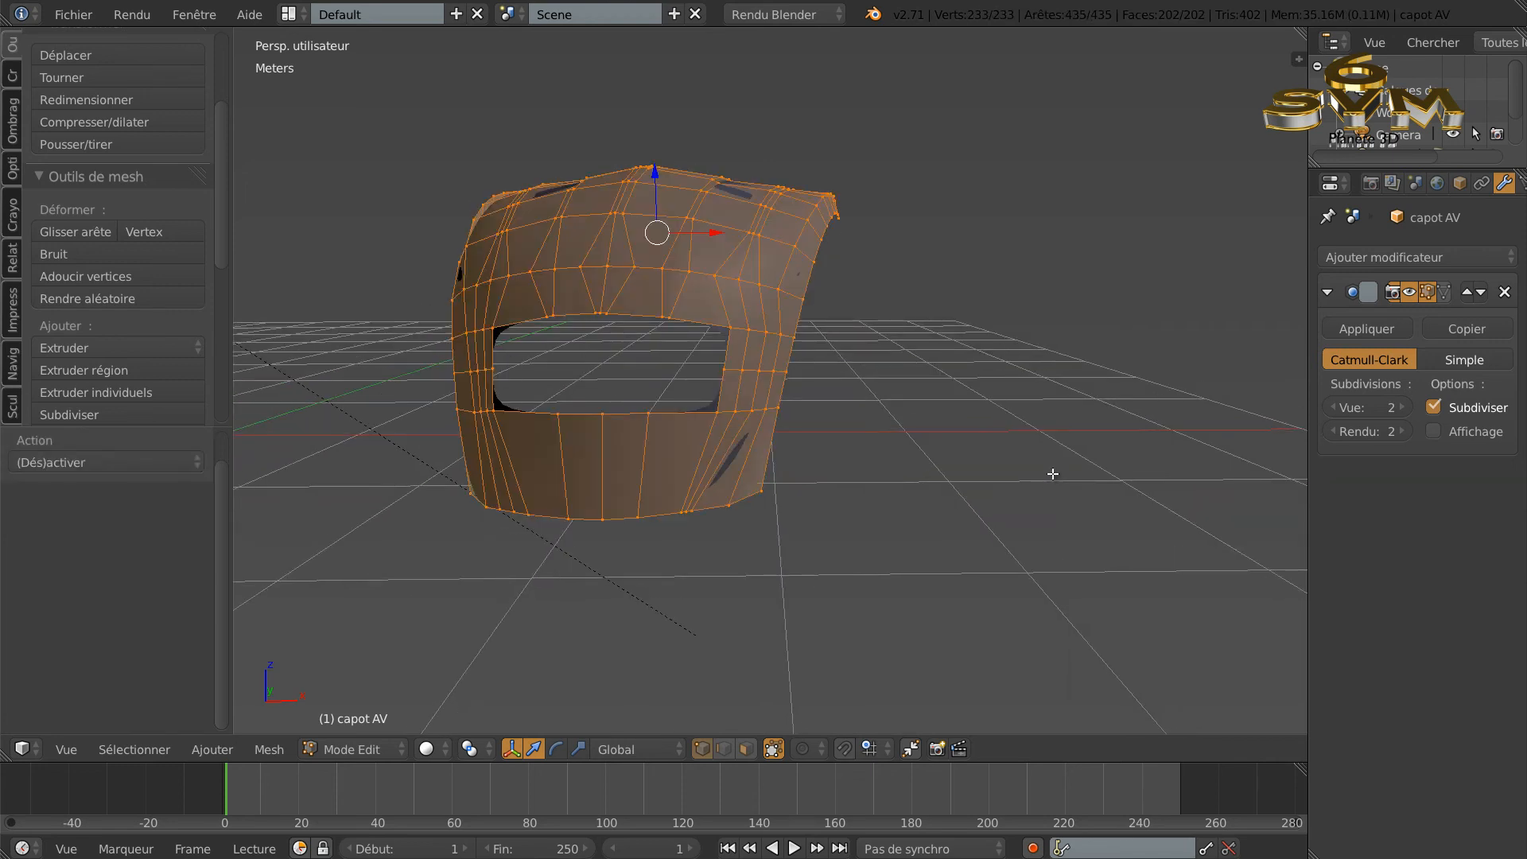
key("b")
left_click_drag(735, 496, 676, 518)
right_click(761, 491, "shift")
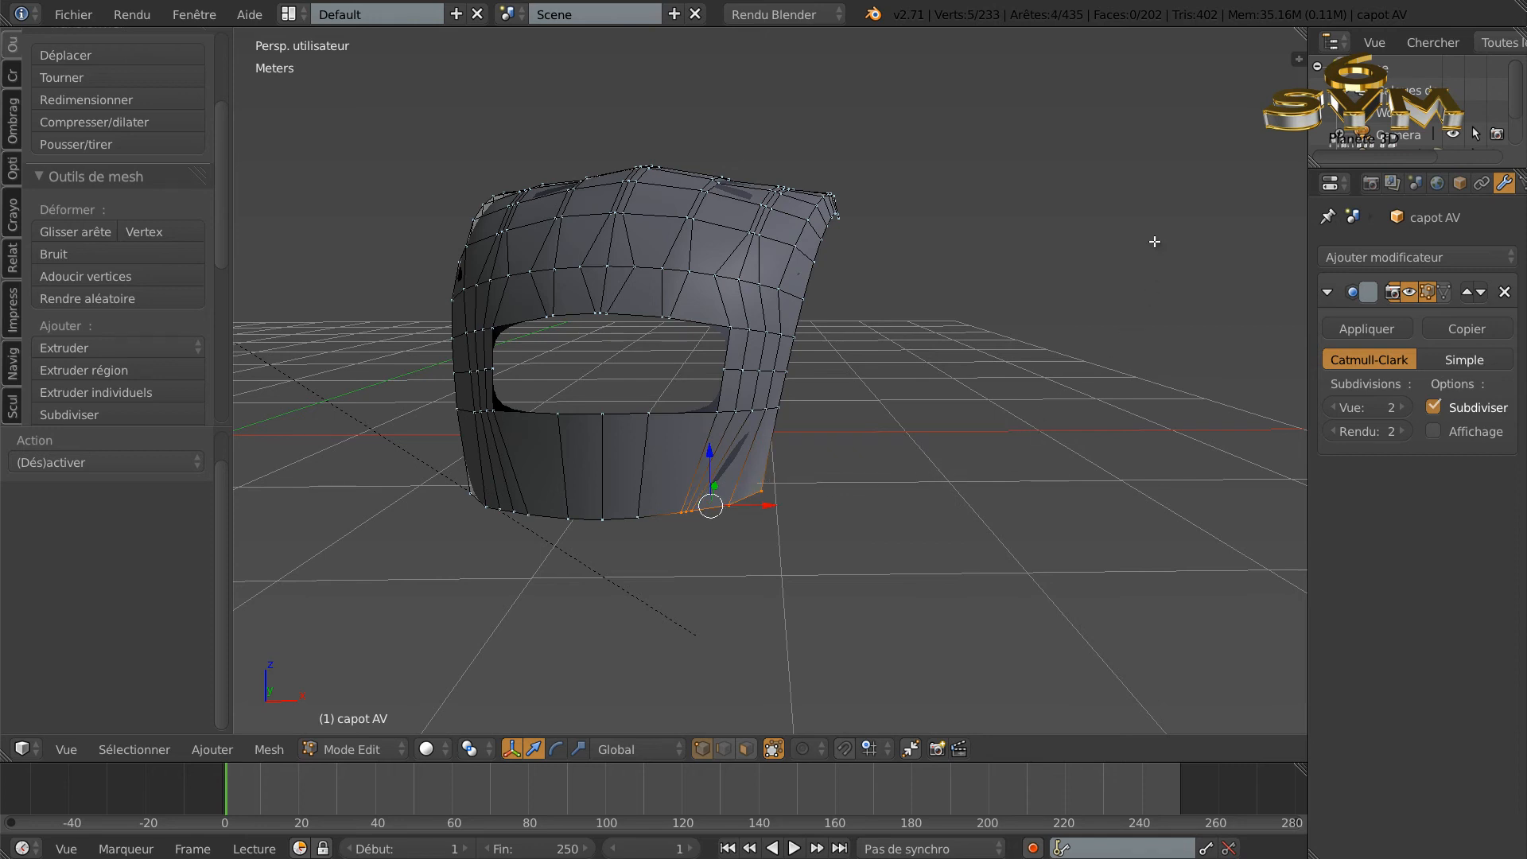
key("w")
mouse_move(1154, 242)
left_click(1231, 399)
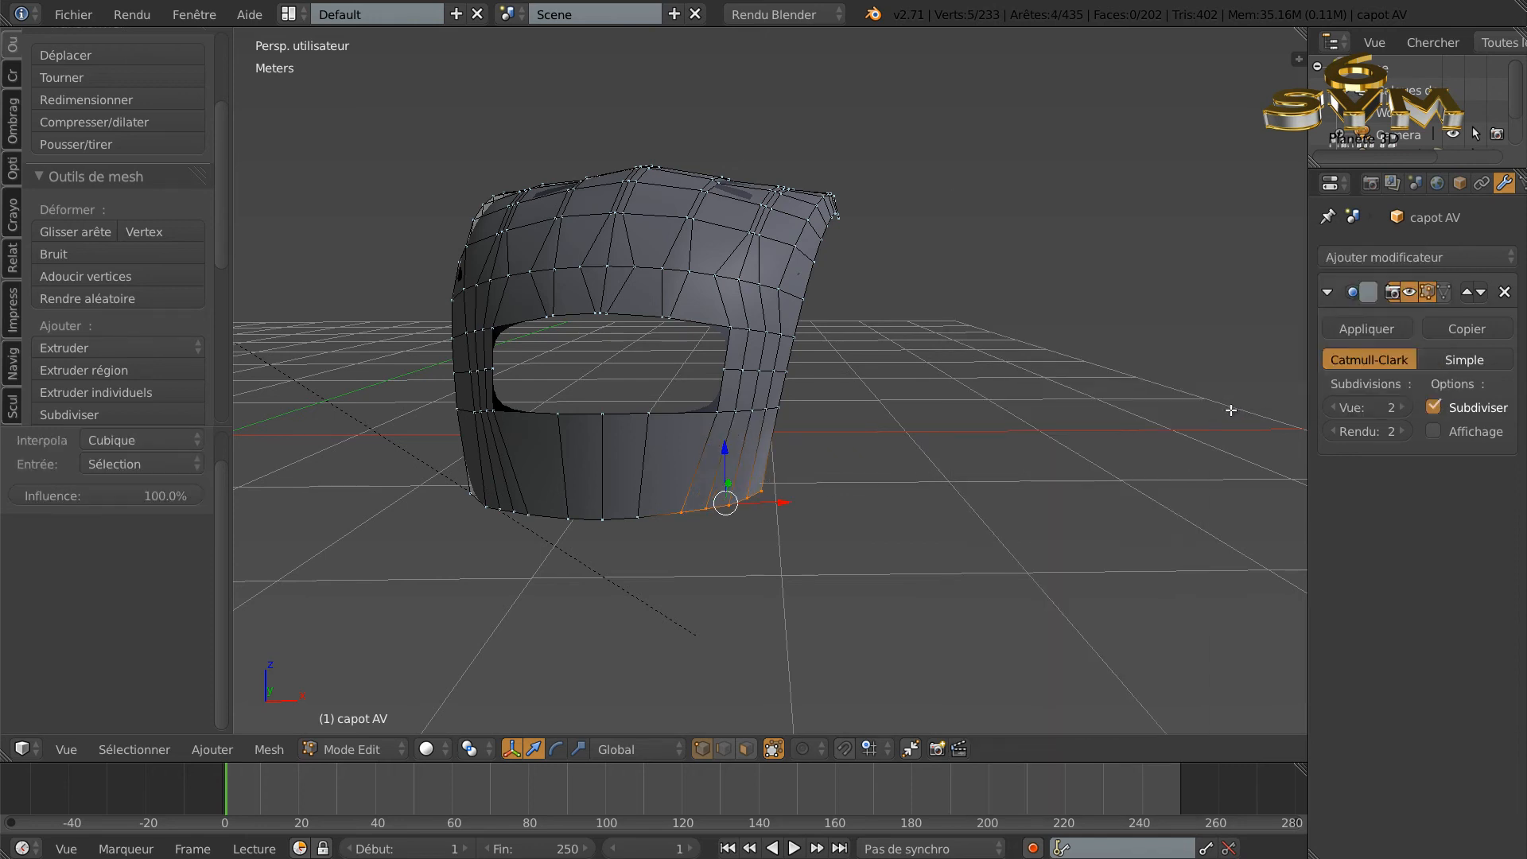
middle_click_drag(944, 475, 967, 445)
key("Tab")
key("Tab")
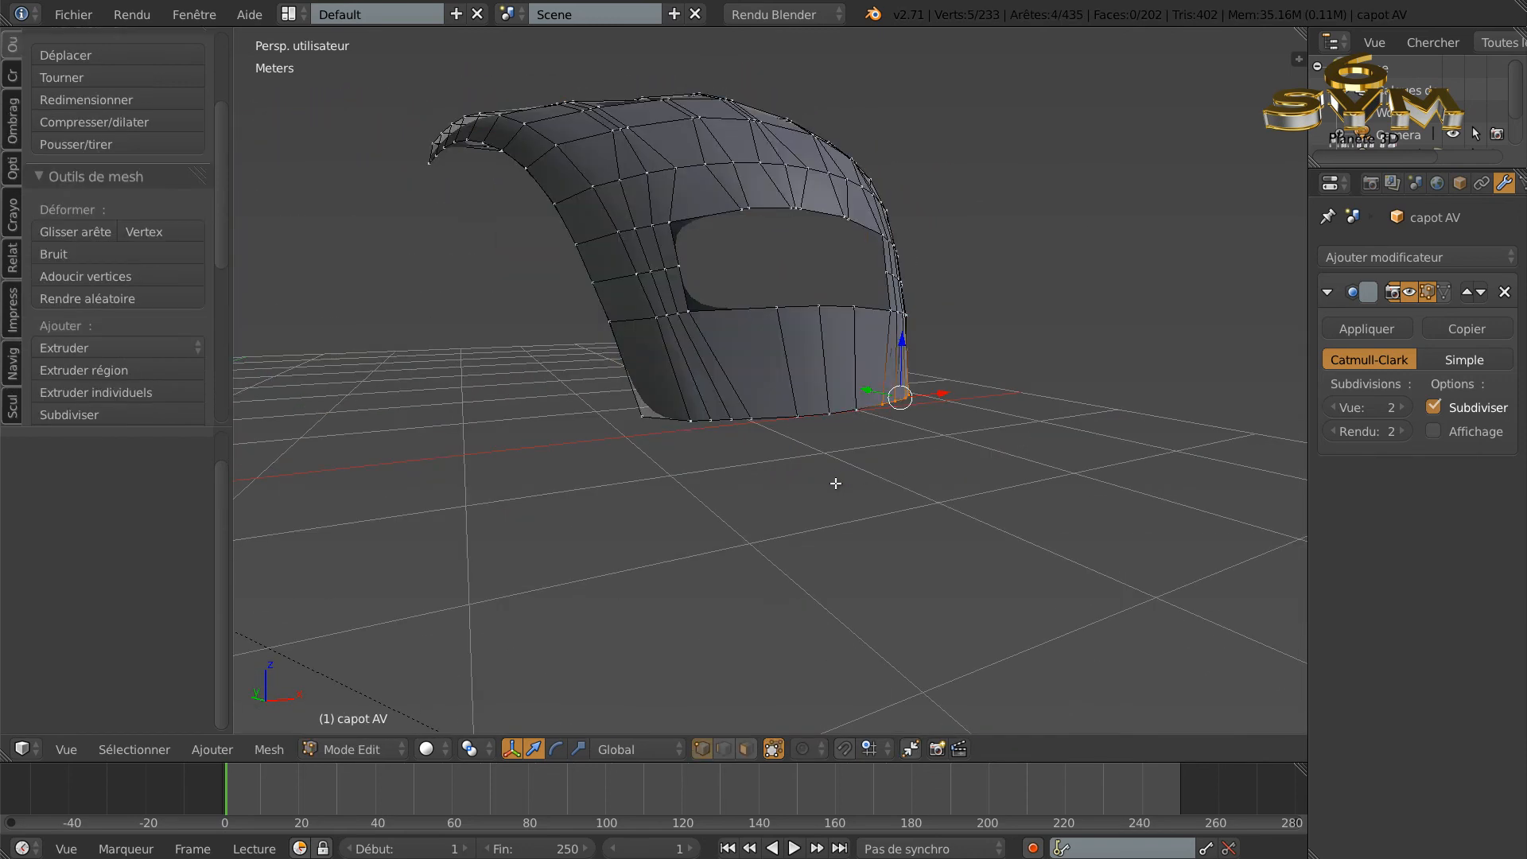
Step: Smooth the five closely spaced bottom-edge vertices on the first side with LoopTools Relax, and check the smoothed hood
mouse_move(747, 408)
middle_mouse_down()
mouse_move(846, 465)
mouse_move(819, 421)
mouse_move(743, 402)
mouse_move(784, 402)
mouse_move(811, 437)
mouse_move(825, 412)
mouse_move(756, 402)
middle_mouse_up()
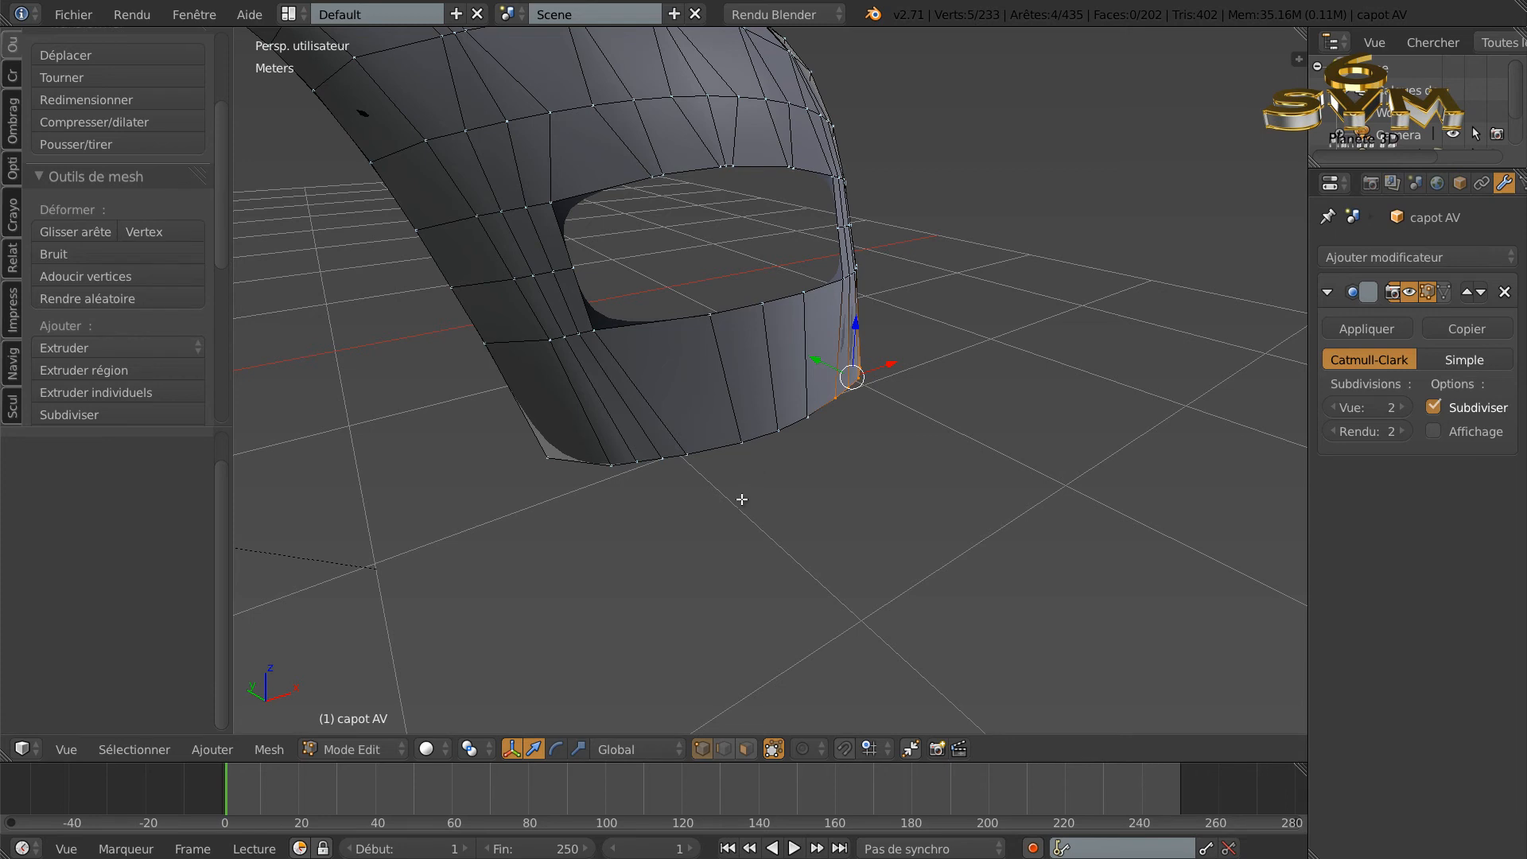
middle_click_drag(830, 502, 762, 530)
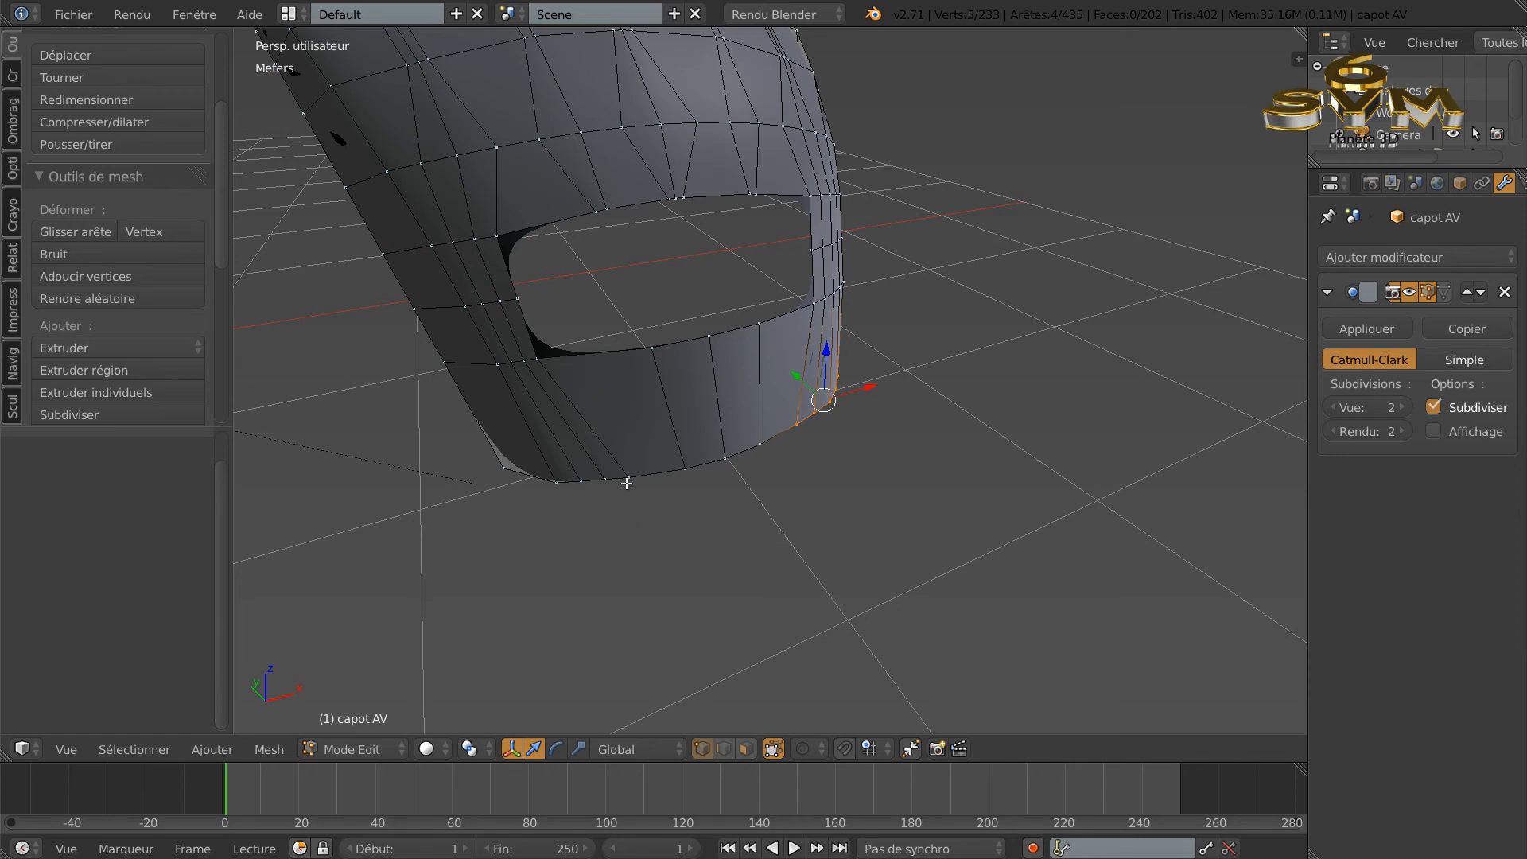
key("a")
key("c")
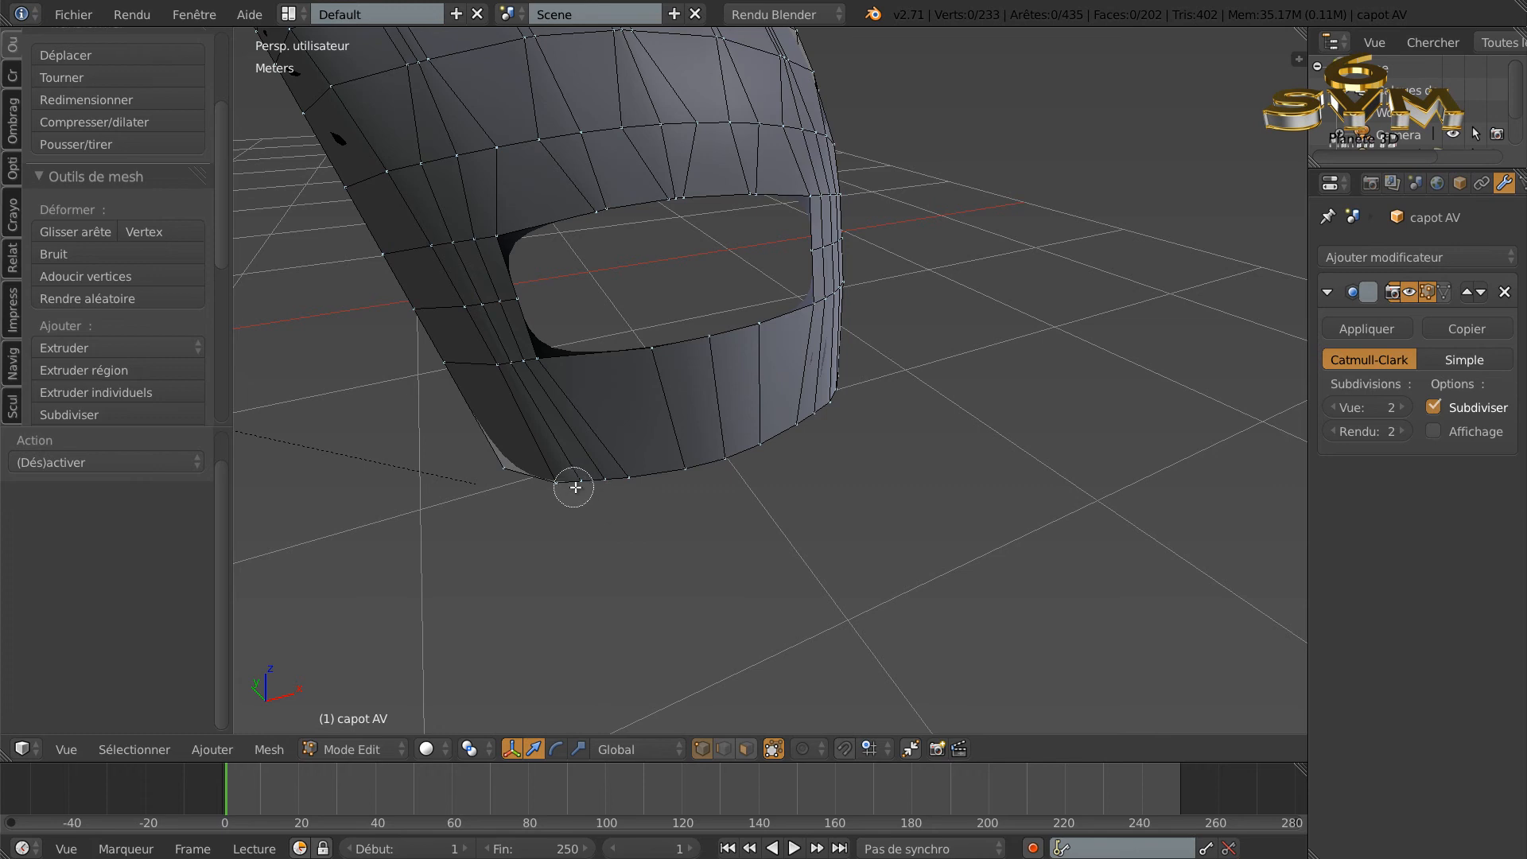
left_click_drag(574, 482, 677, 480)
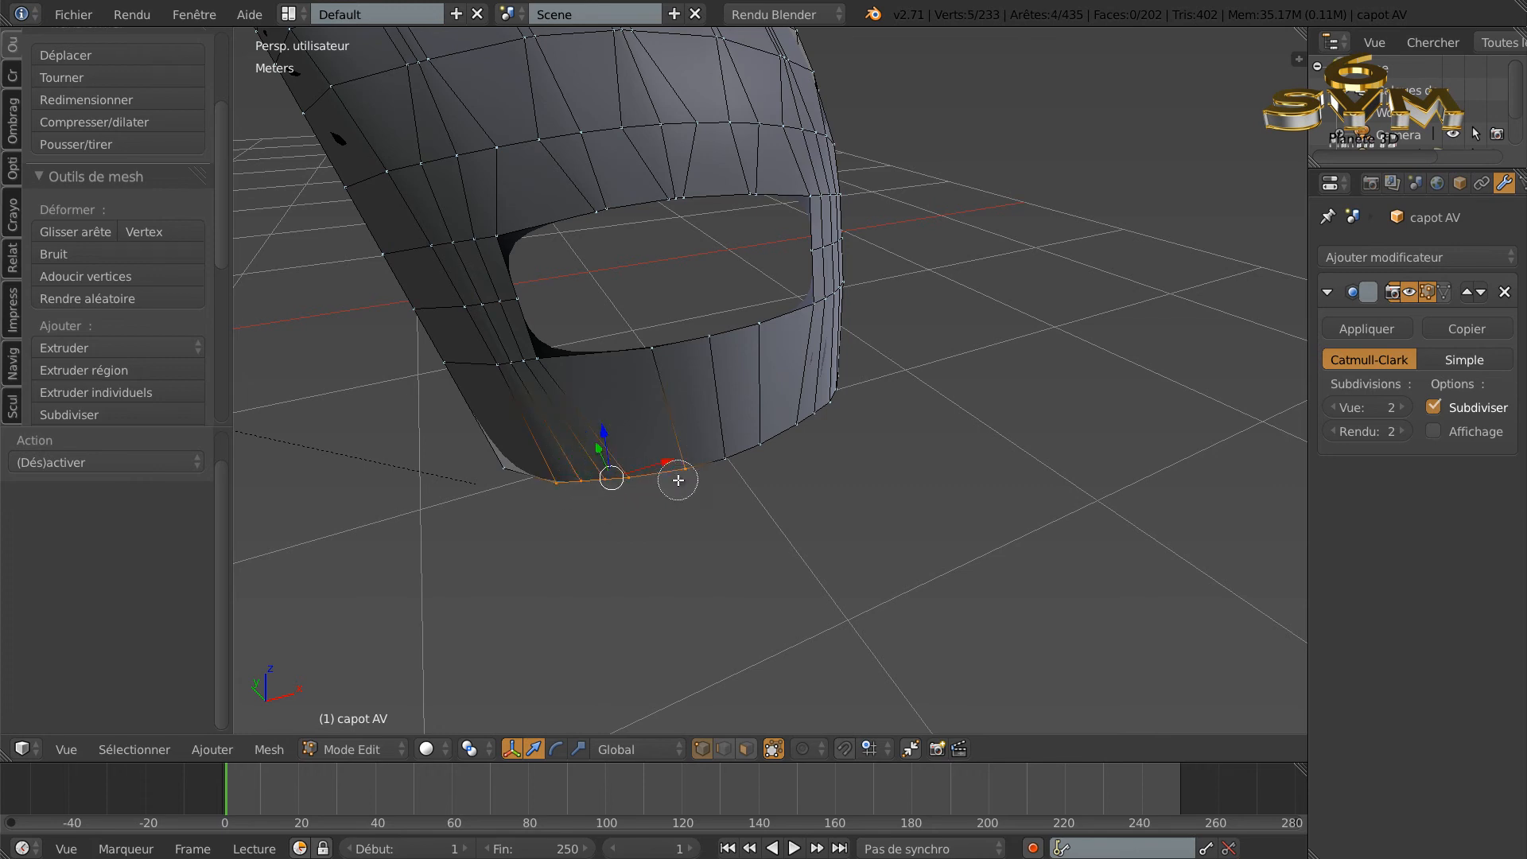
right_click(677, 481)
key("w")
key("w")
mouse_move(998, 159)
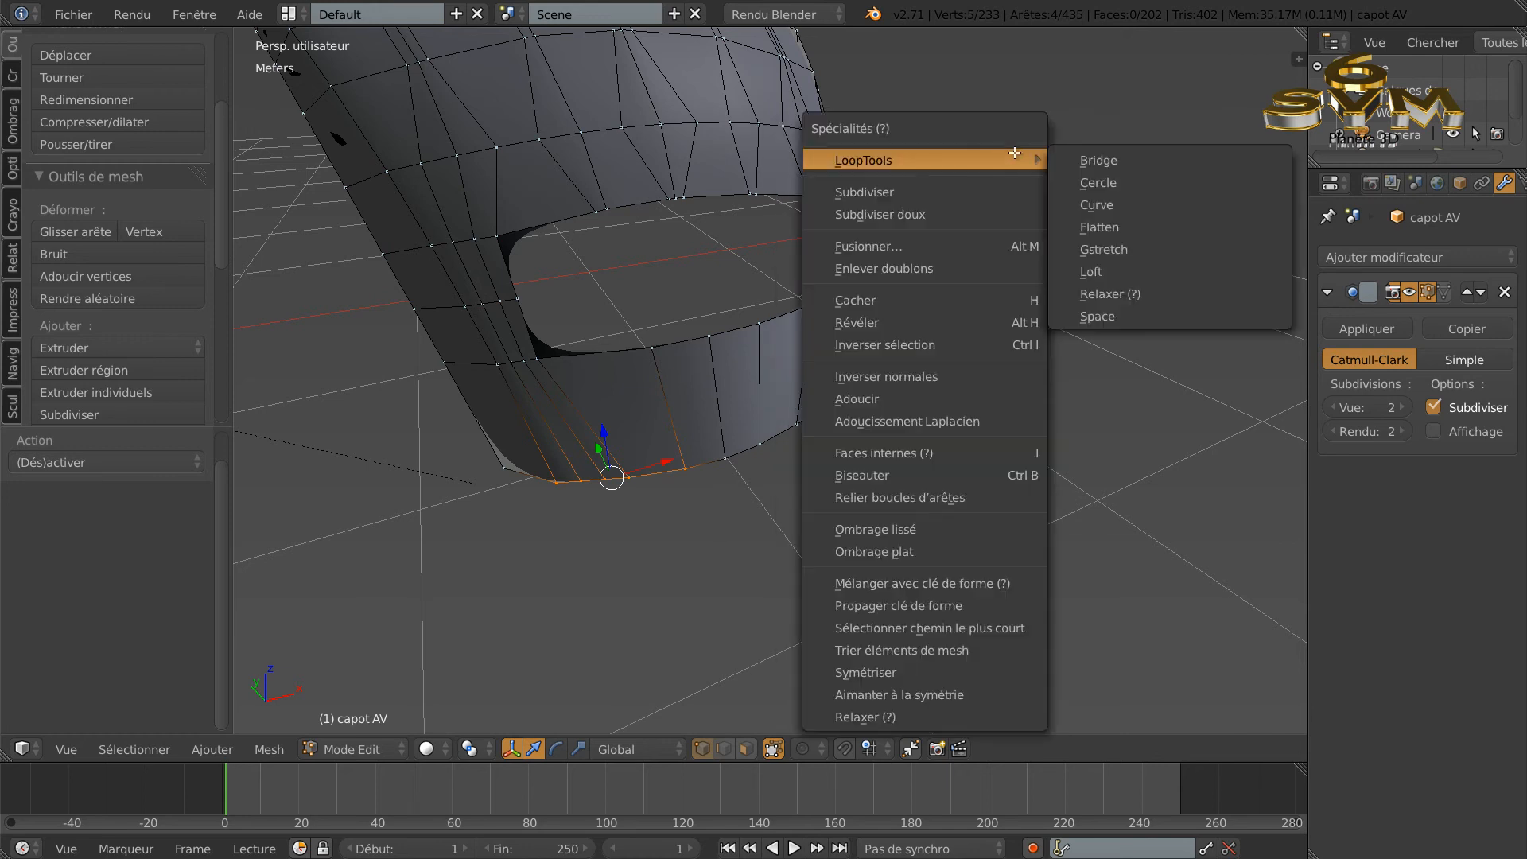
left_click(1133, 298)
key("Tab")
middle_click_drag(1127, 306, 1070, 312)
key("Tab")
middle_click_drag(956, 396, 940, 403)
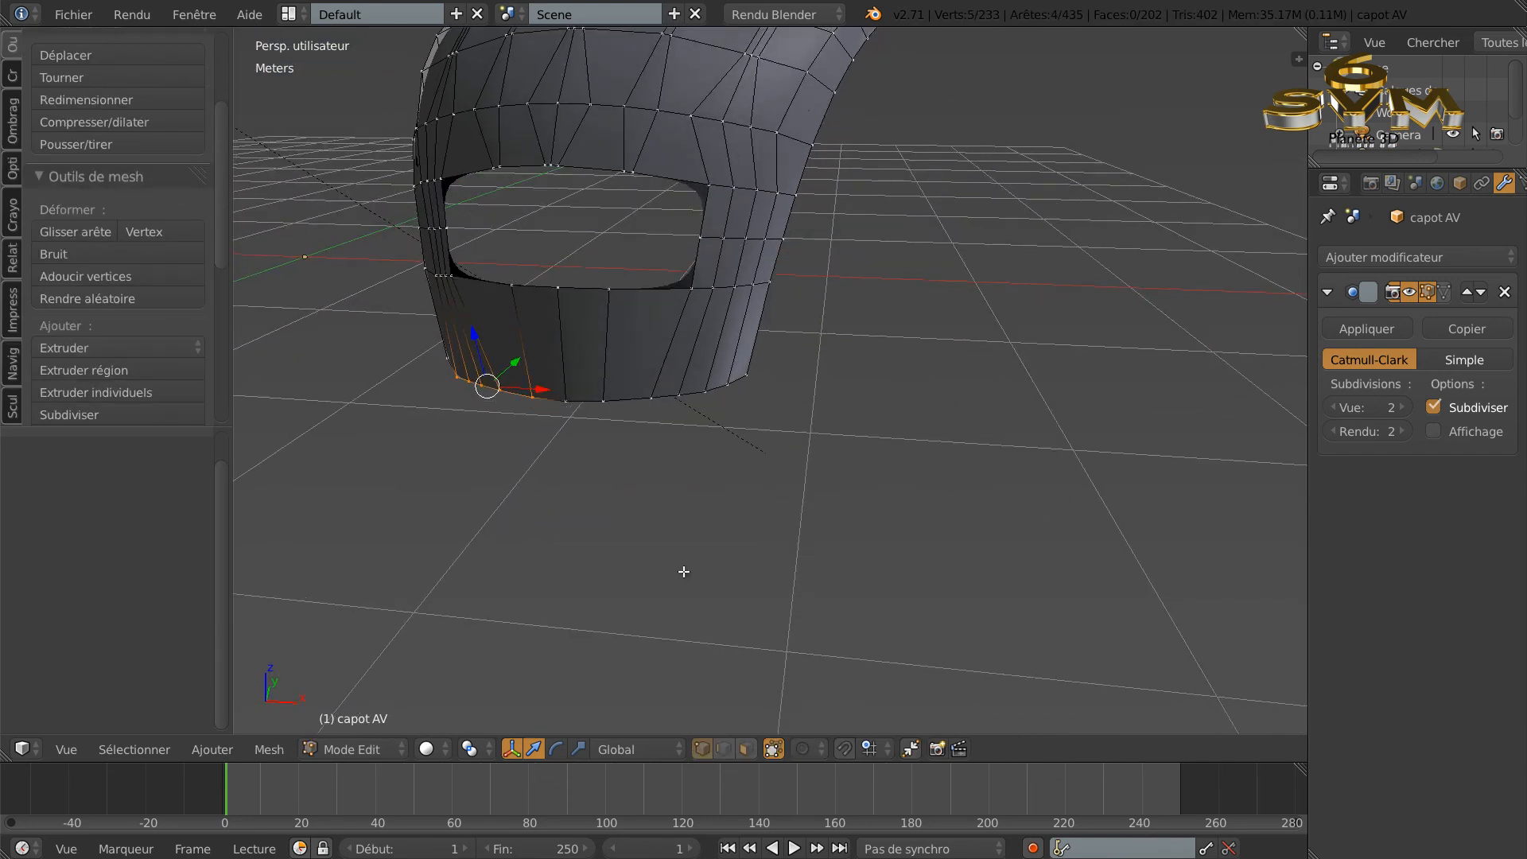
Step: Smooth four adjacent bottom-edge vertices on the opposite side of the hood with LoopTools Relax, and check the smoothed result
key("a")
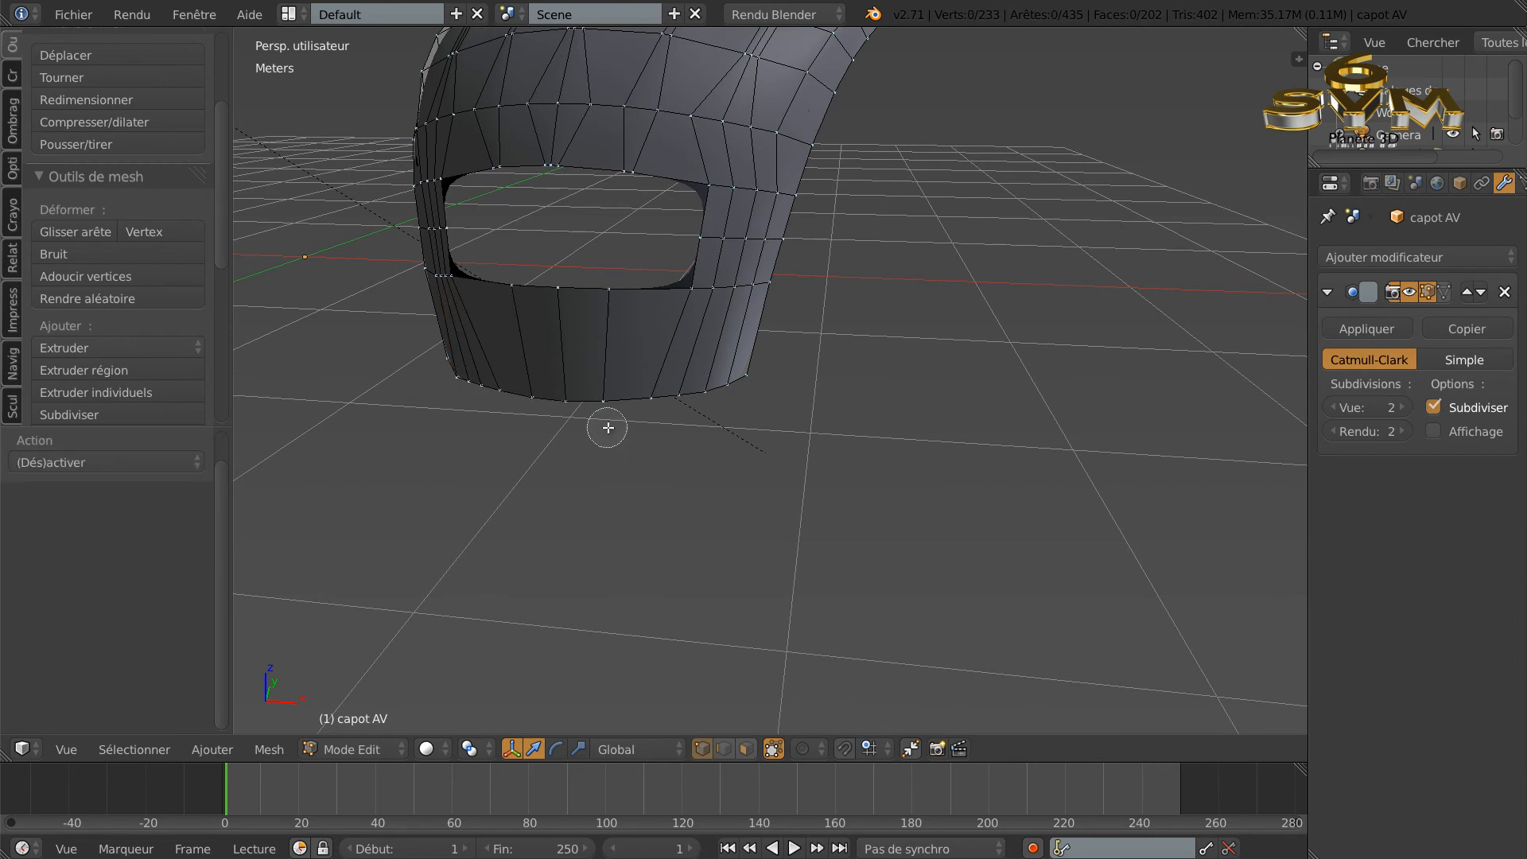
right_click(705, 392)
right_click(678, 396, "shift")
right_click(652, 398, "shift")
right_click(602, 401, "shift")
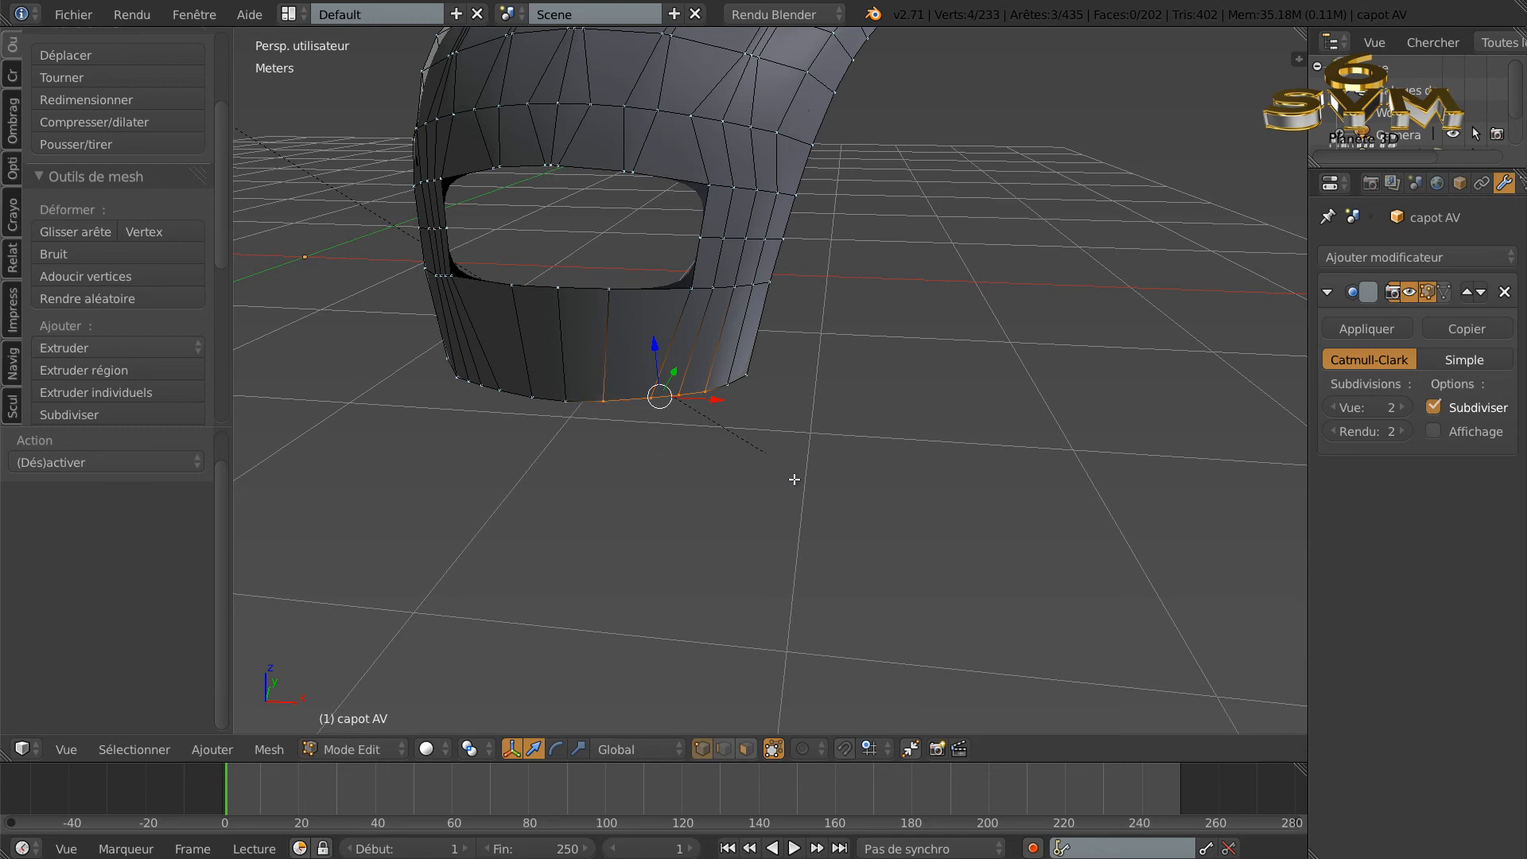
key("w")
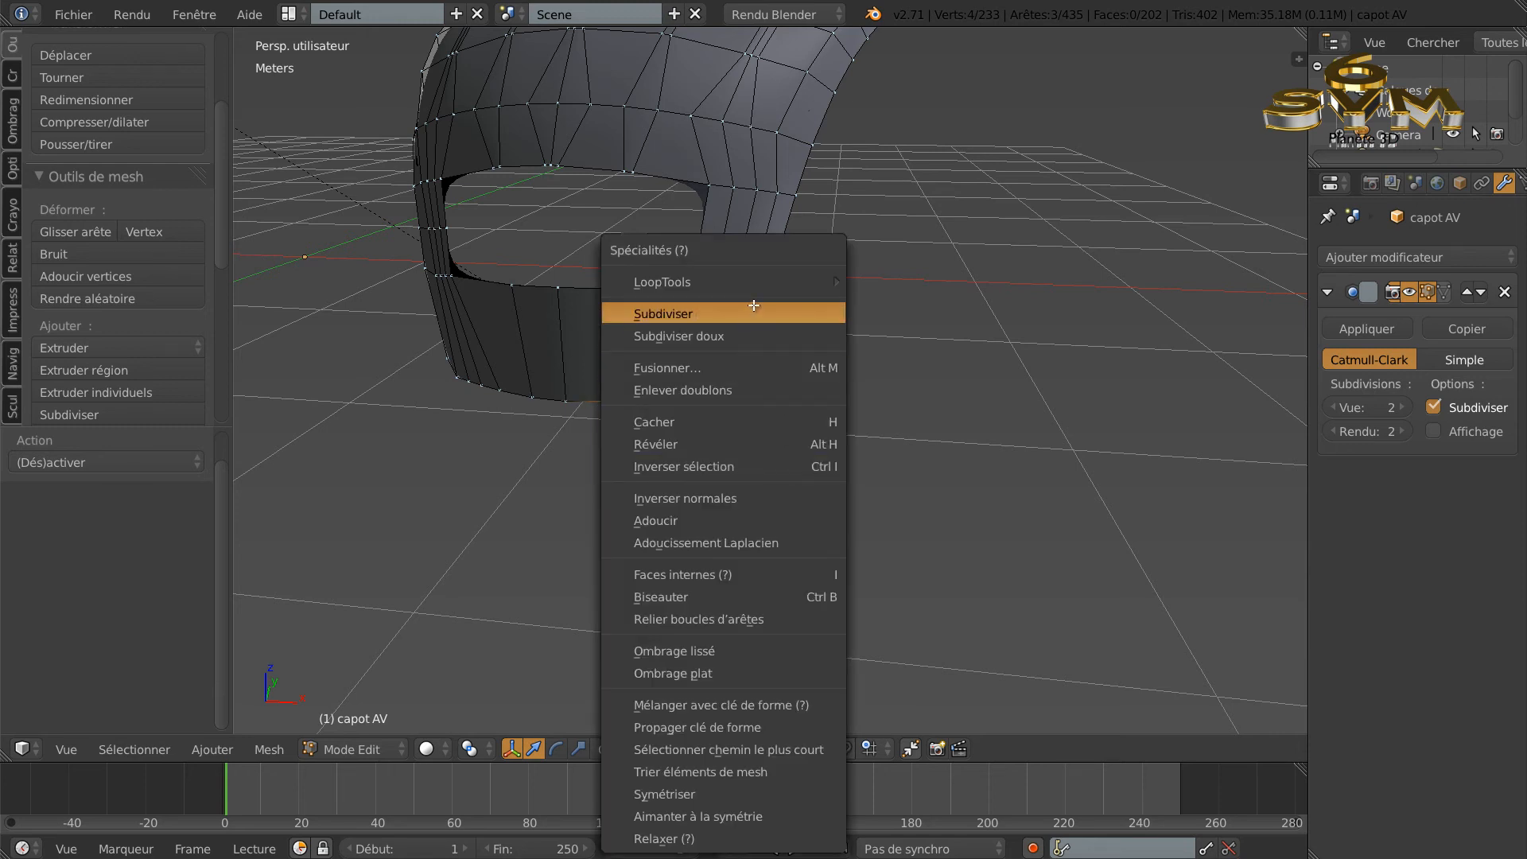
mouse_move(755, 282)
left_click(966, 415)
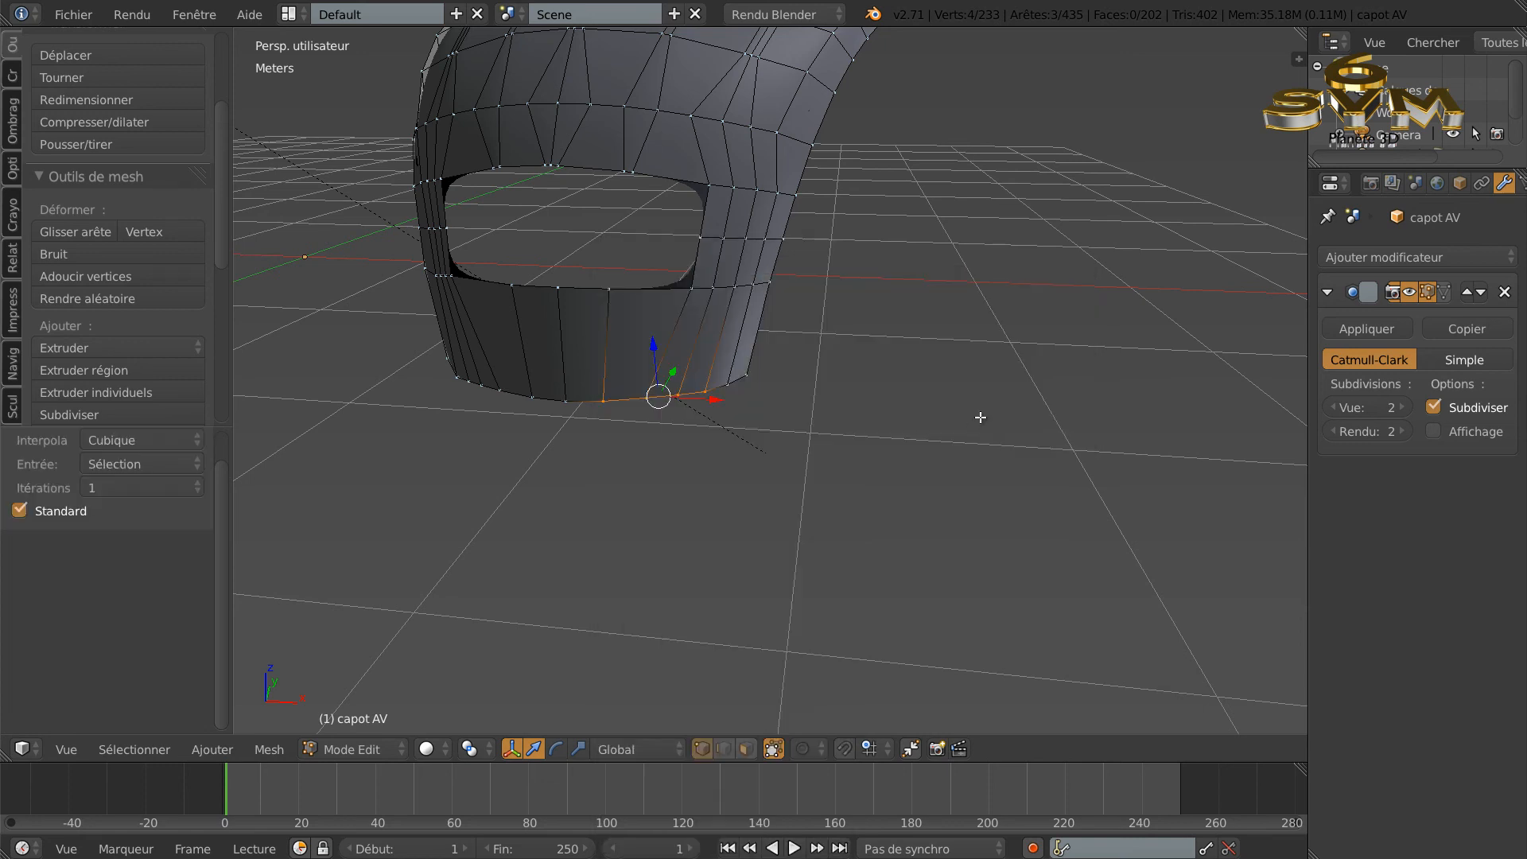
key("Tab")
middle_click_drag(985, 417, 988, 384)
key("Tab")
middle_click_drag(889, 395, 901, 455)
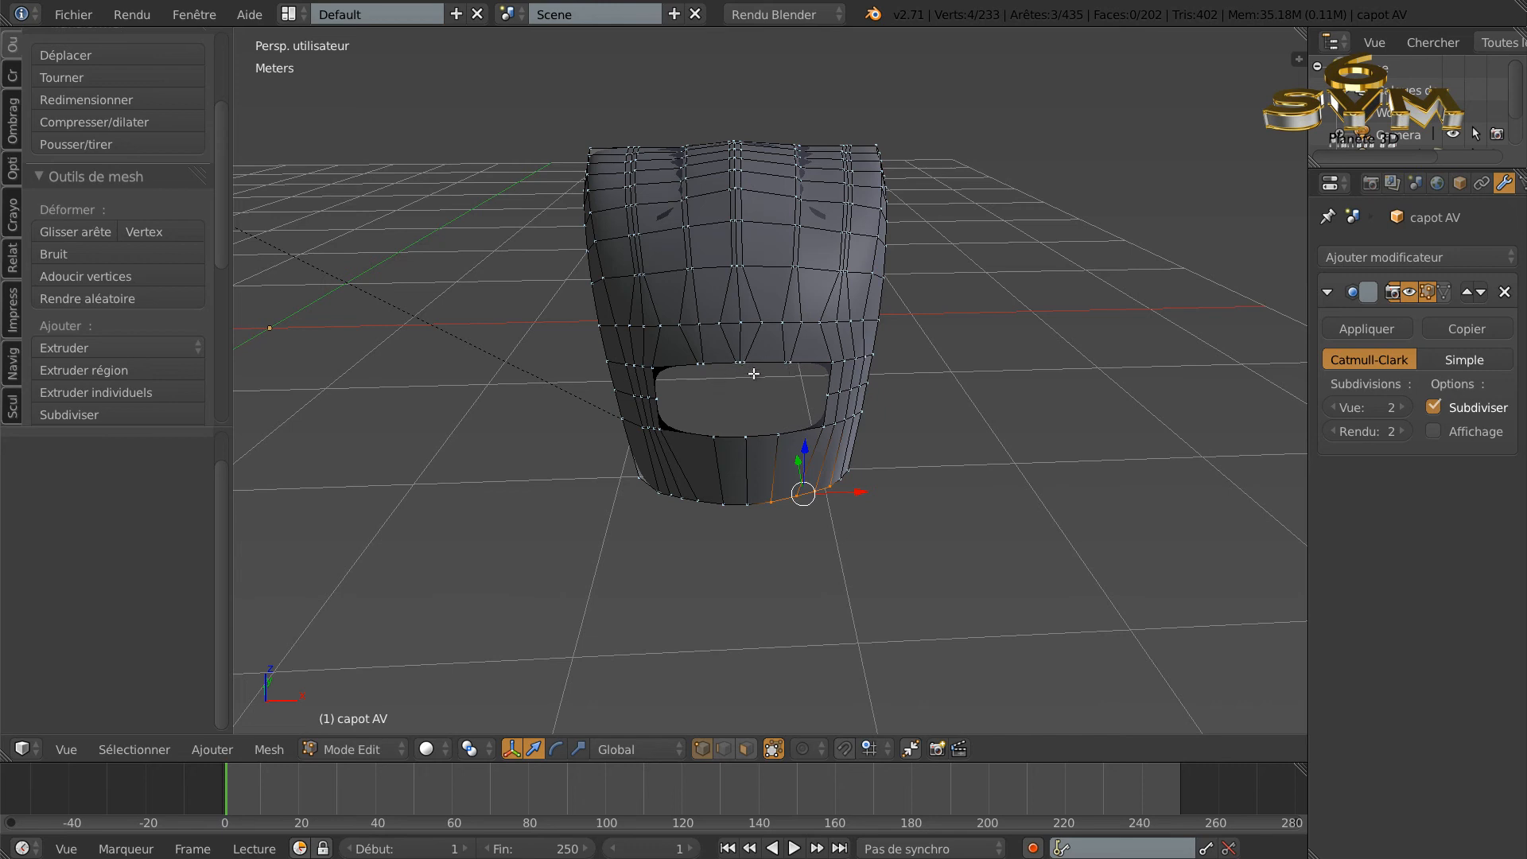
key("c")
left_click_drag(694, 368, 769, 364)
right_click(769, 364)
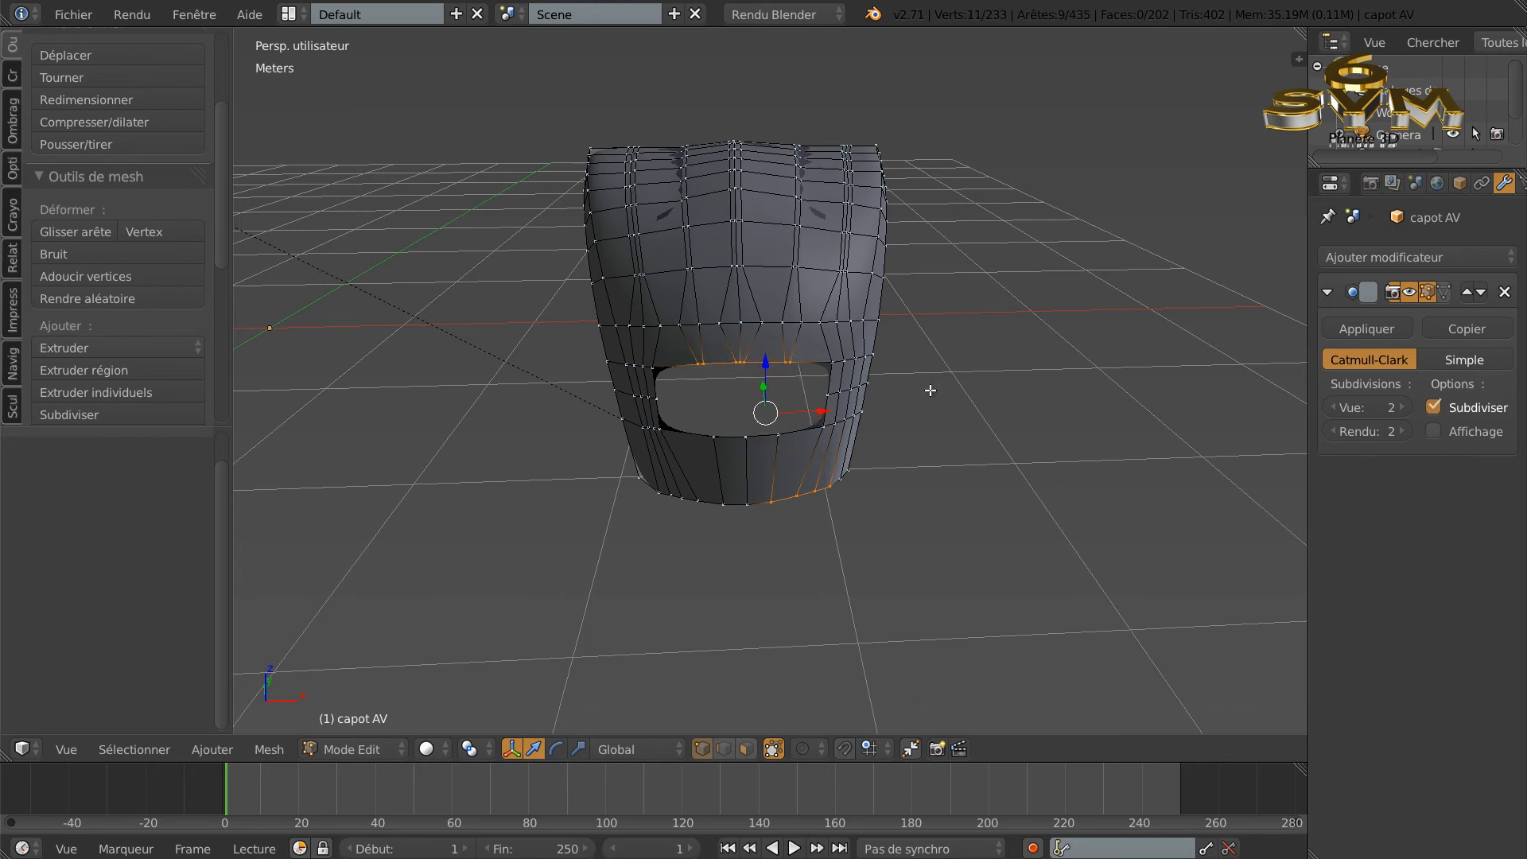
scroll(951, 414, "up", 3)
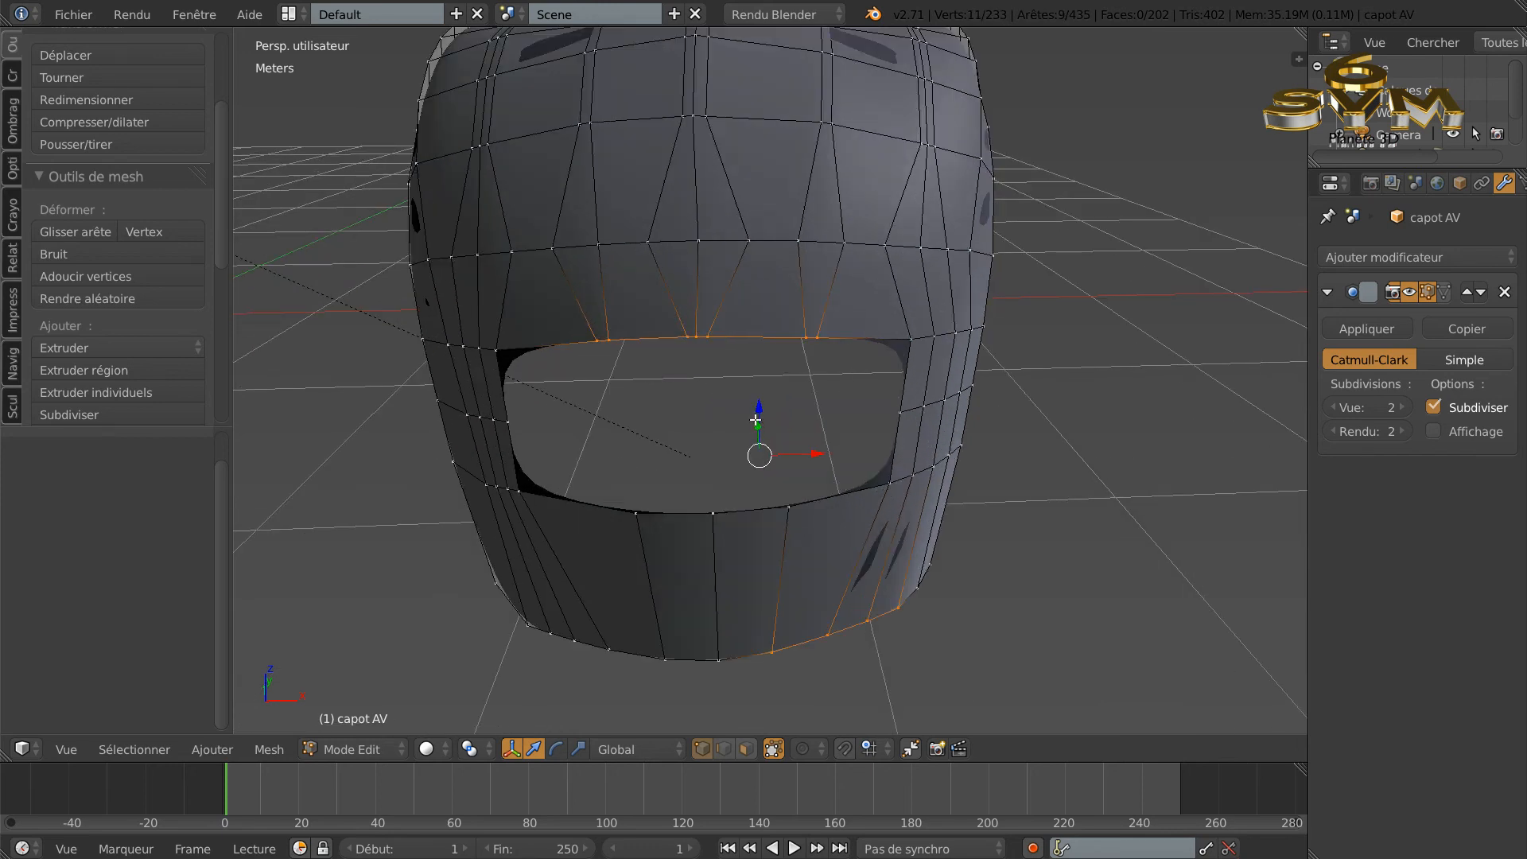
right_click(915, 342, "shift")
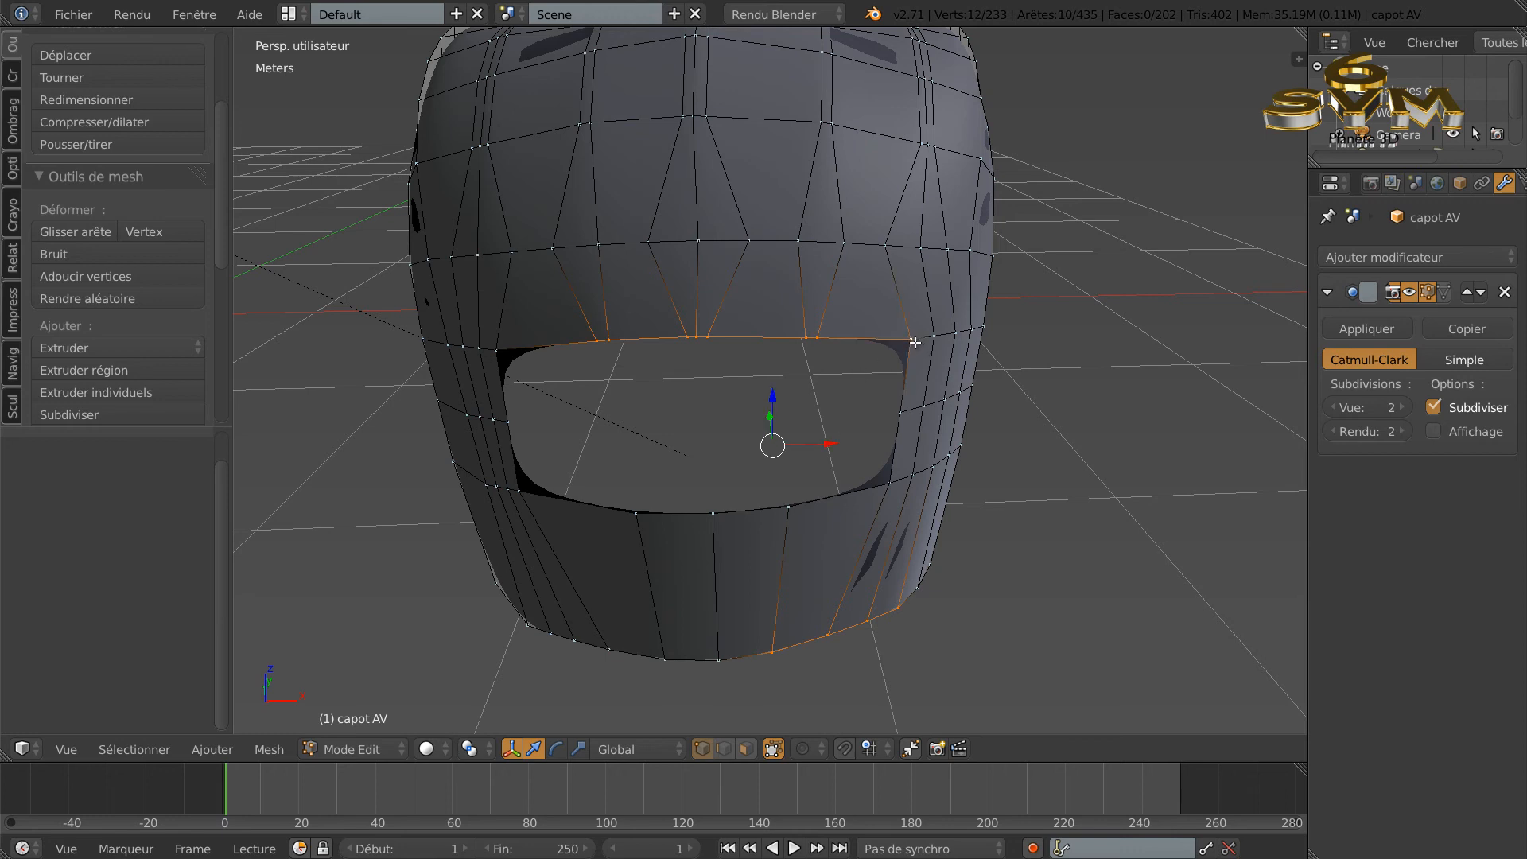
right_click(513, 352, "shift")
scroll(1011, 360, "down", 3)
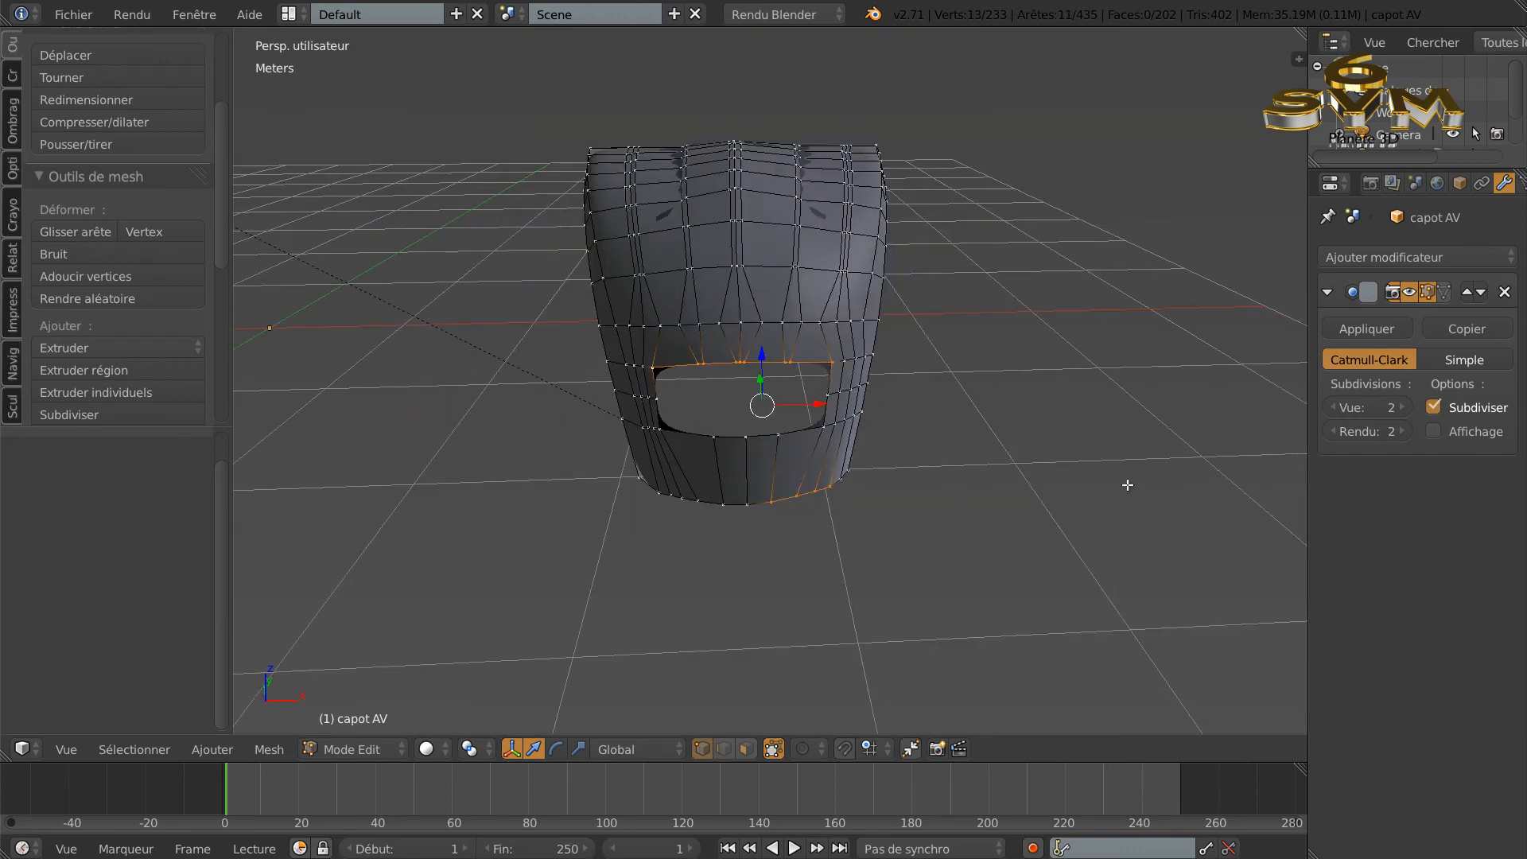
key("a")
key("a")
key("a")
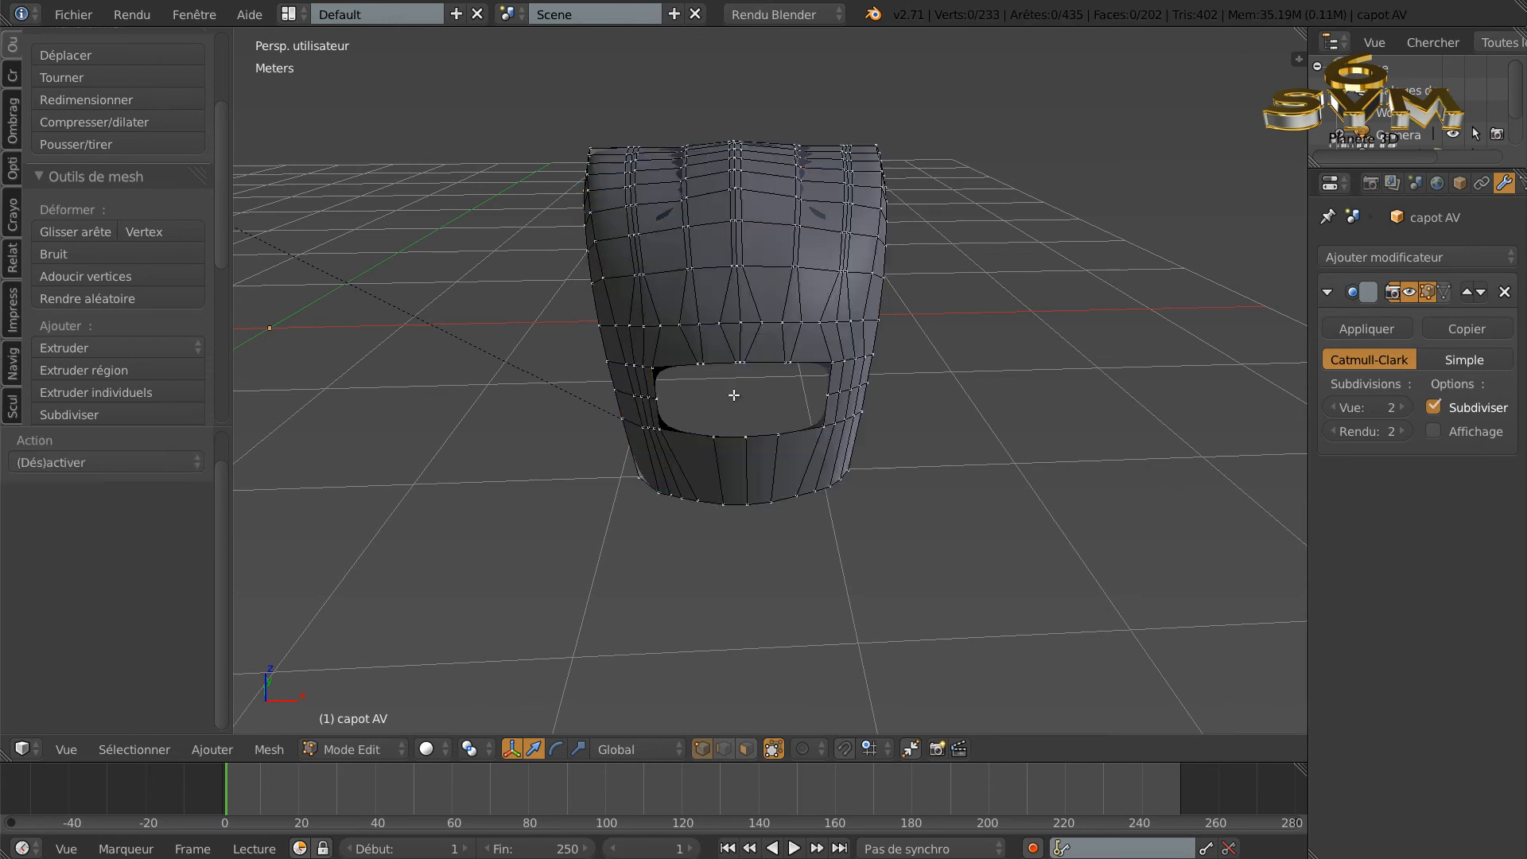
Step: Space the nine vertices along the opening's upper edge, corner to corner, evenly with LoopTools Space
scroll(709, 380, "up", 1)
key("c")
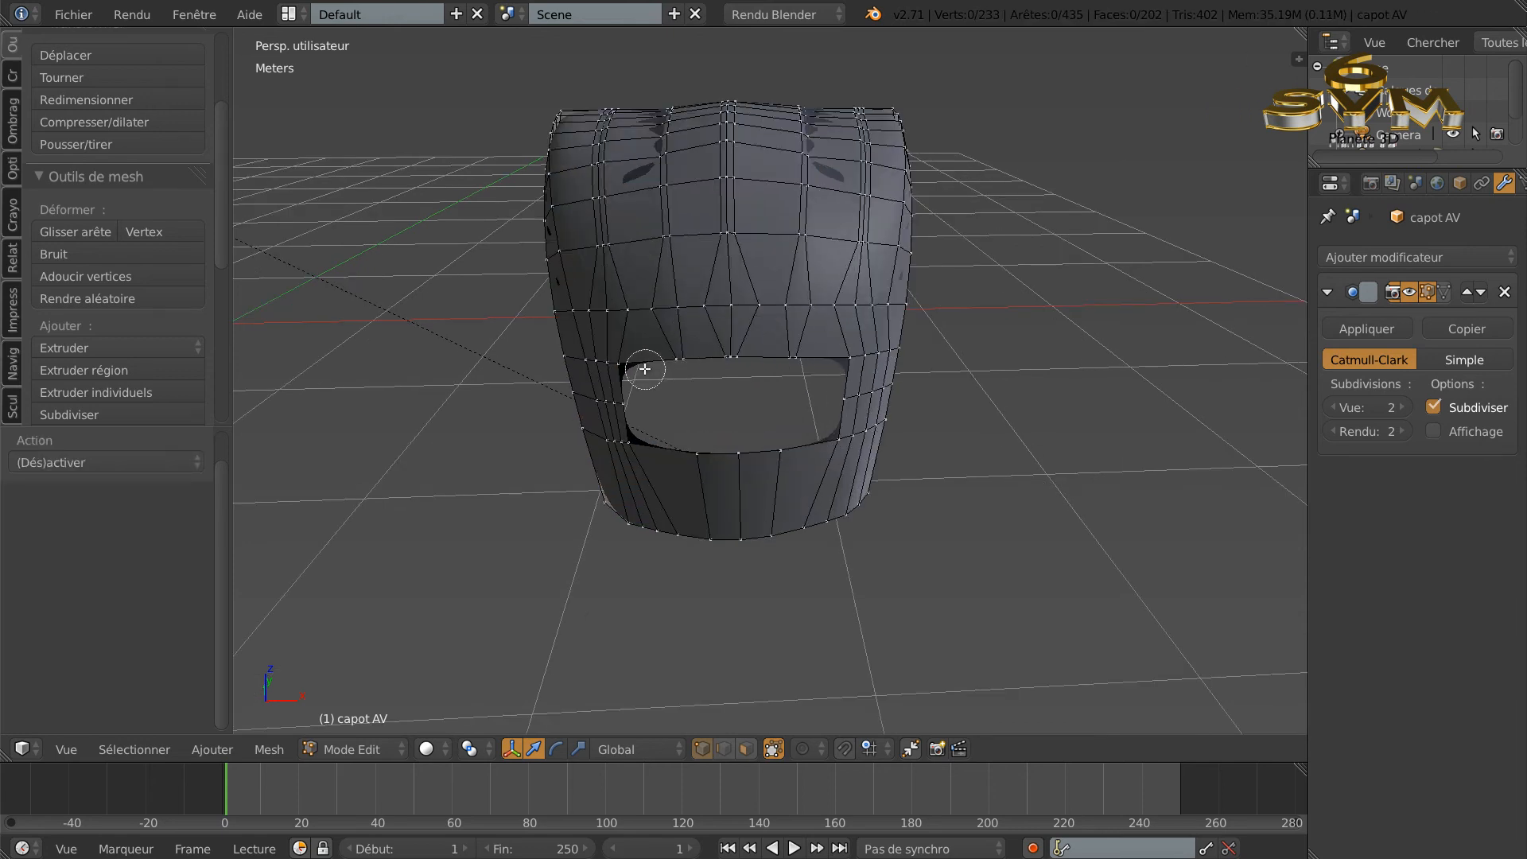
mouse_move(634, 370)
left_mouse_down()
mouse_move(829, 362)
mouse_move(835, 347)
left_mouse_up()
right_click(798, 357)
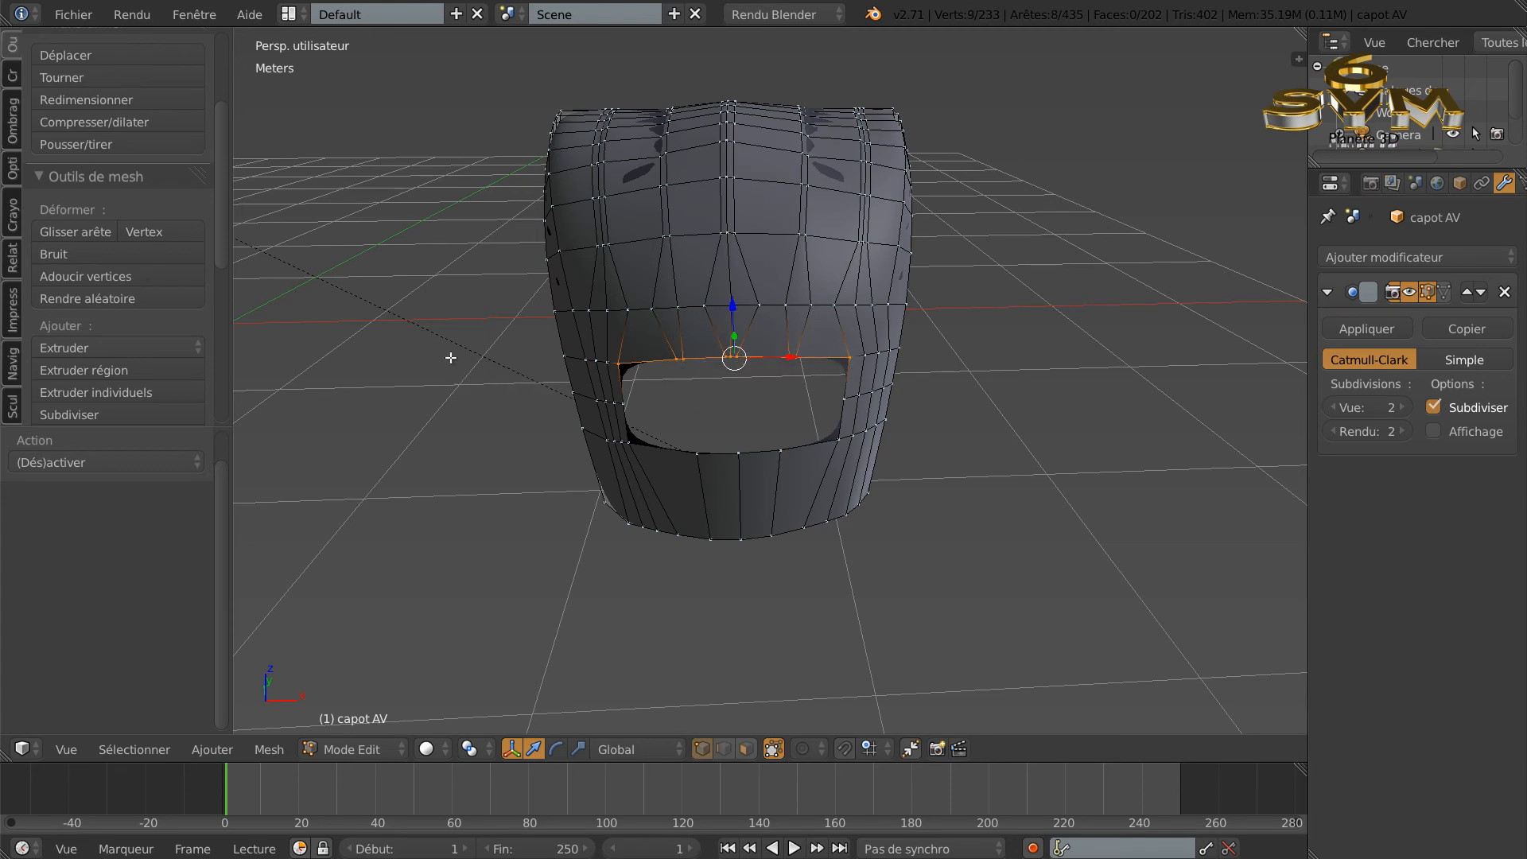
key("w")
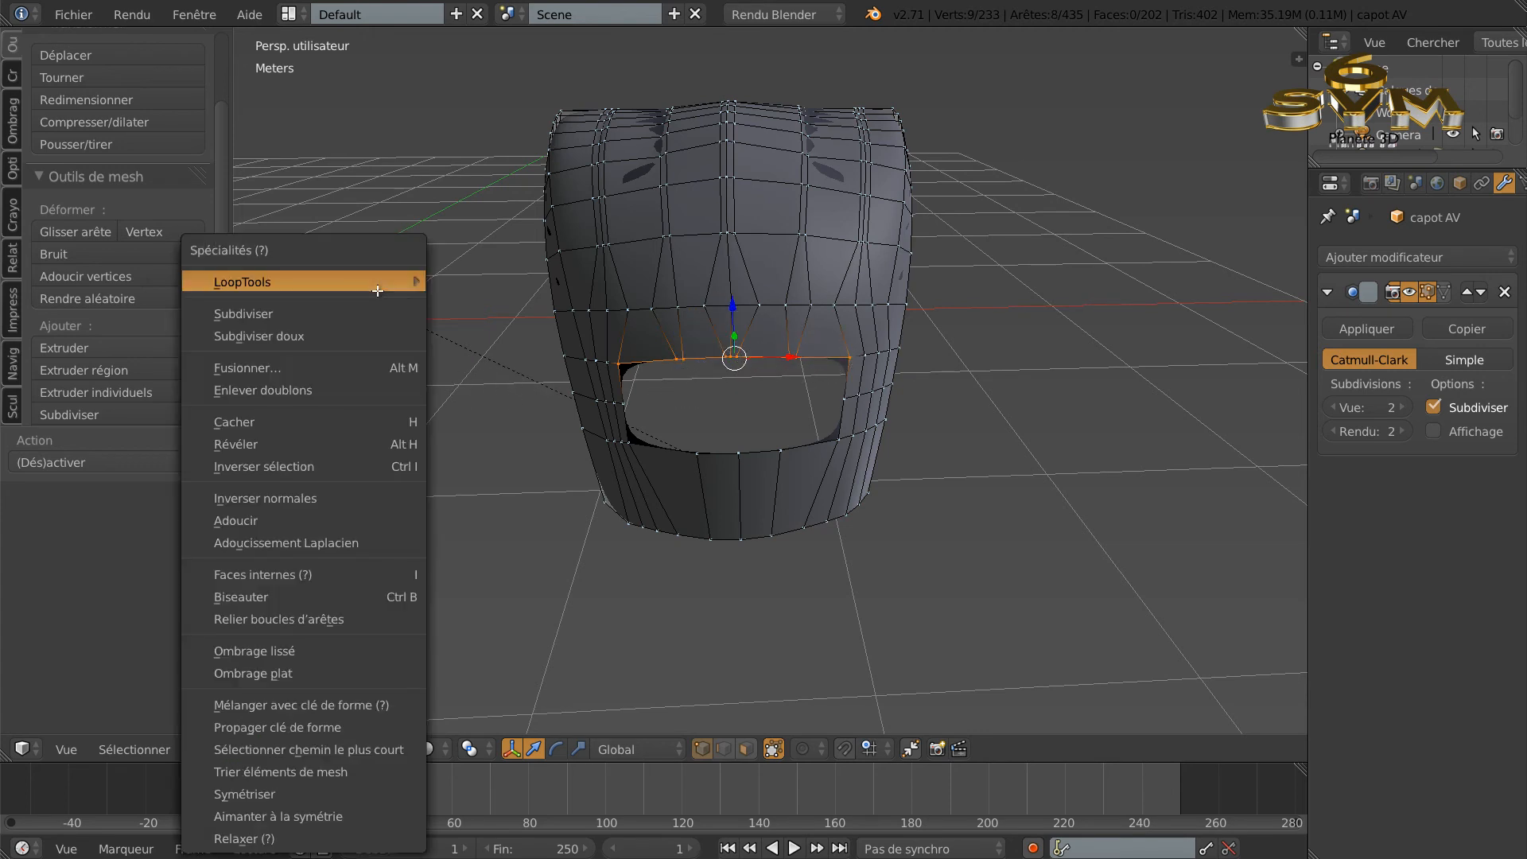
mouse_move(358, 282)
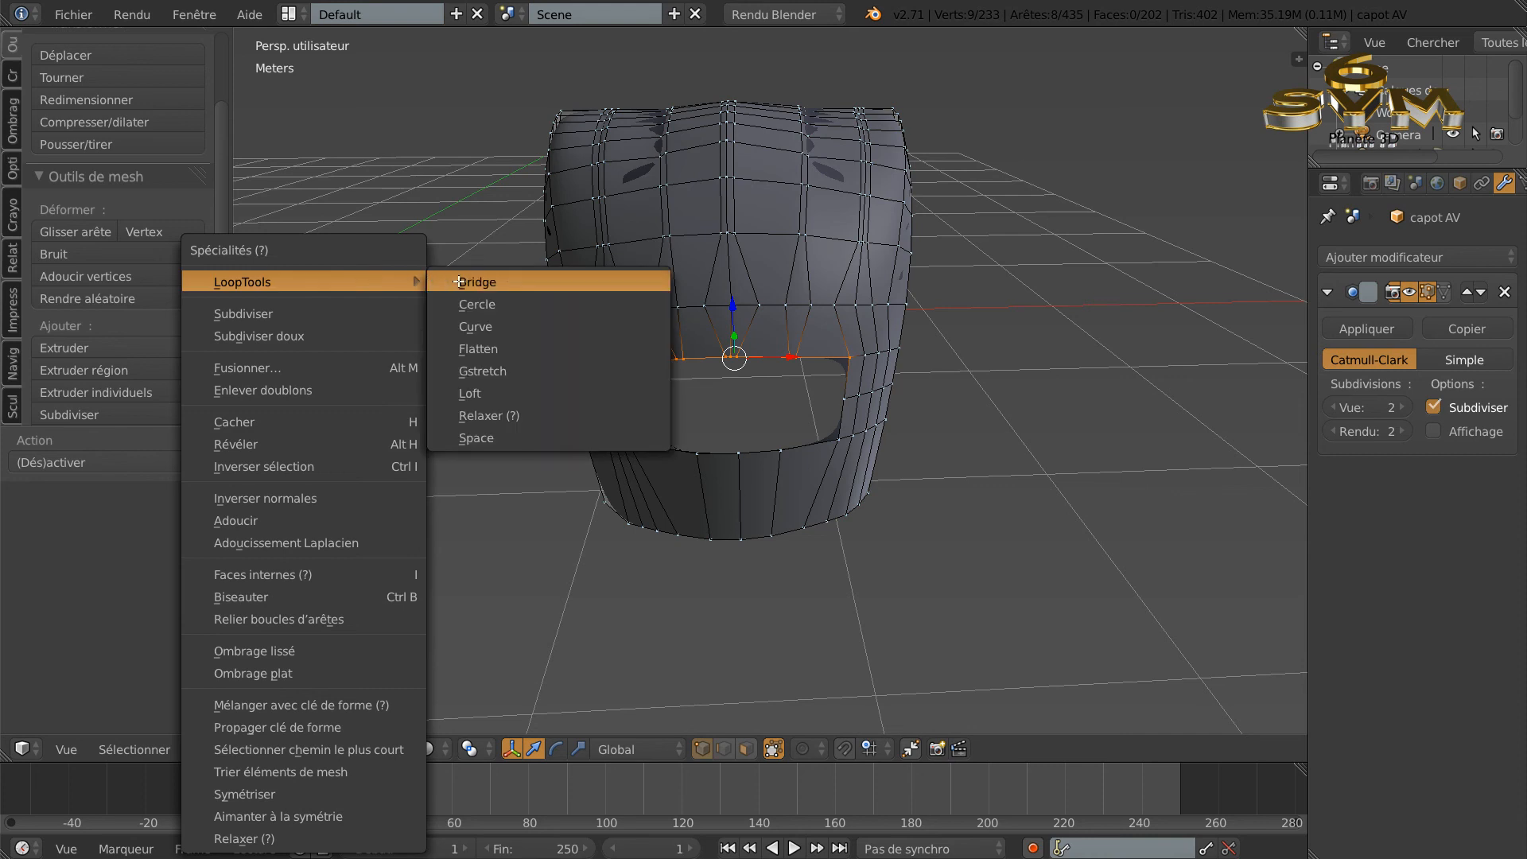
left_click(494, 437)
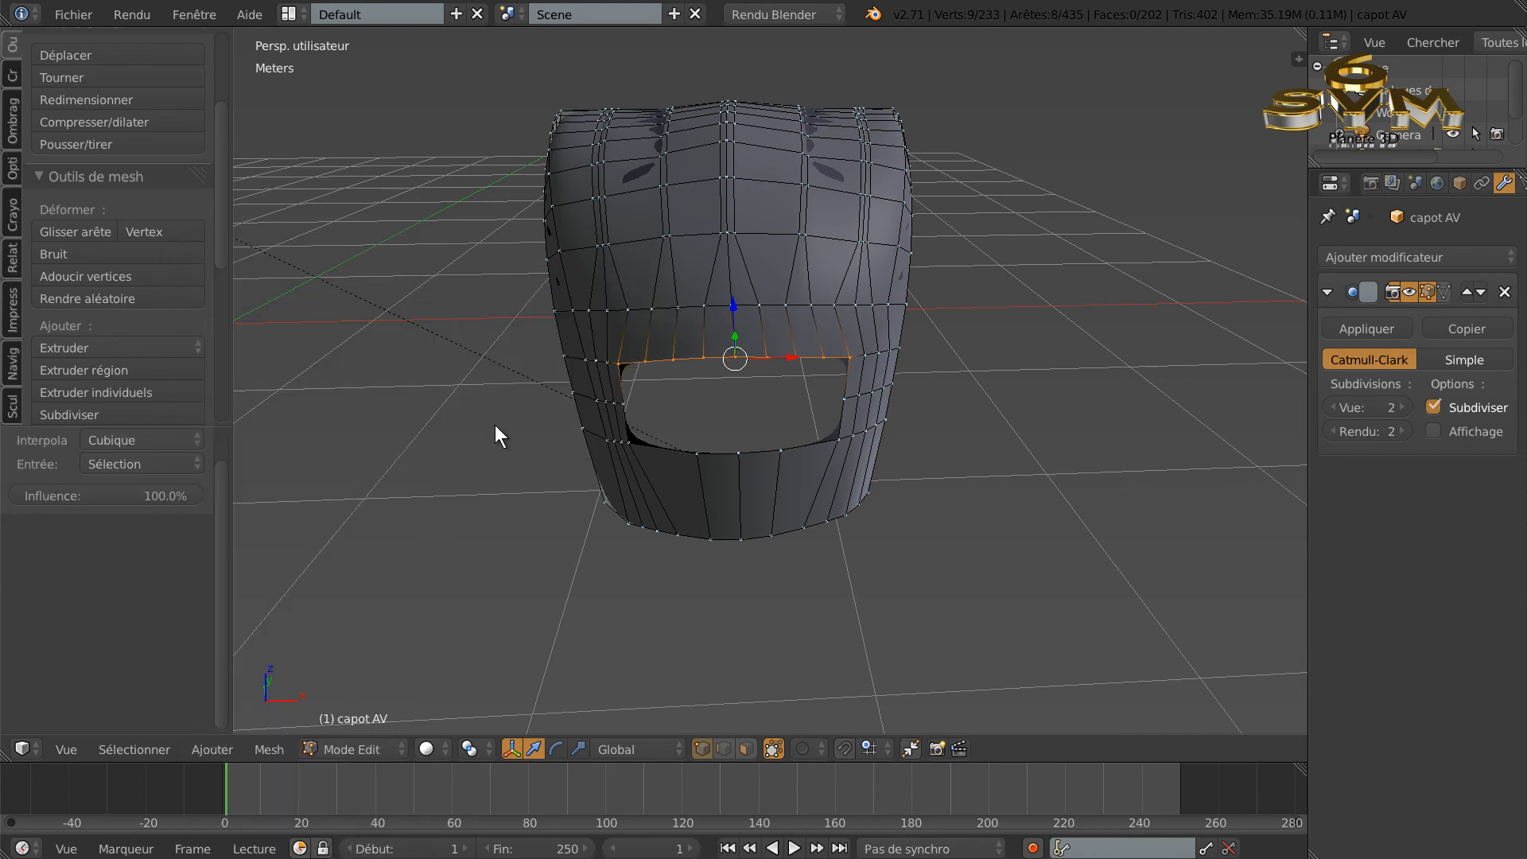
Step: Inspect the smoothed hood in Object Mode from the sides and the front, checking the surface around the opening
key("Tab")
middle_click_drag(524, 410, 914, 342)
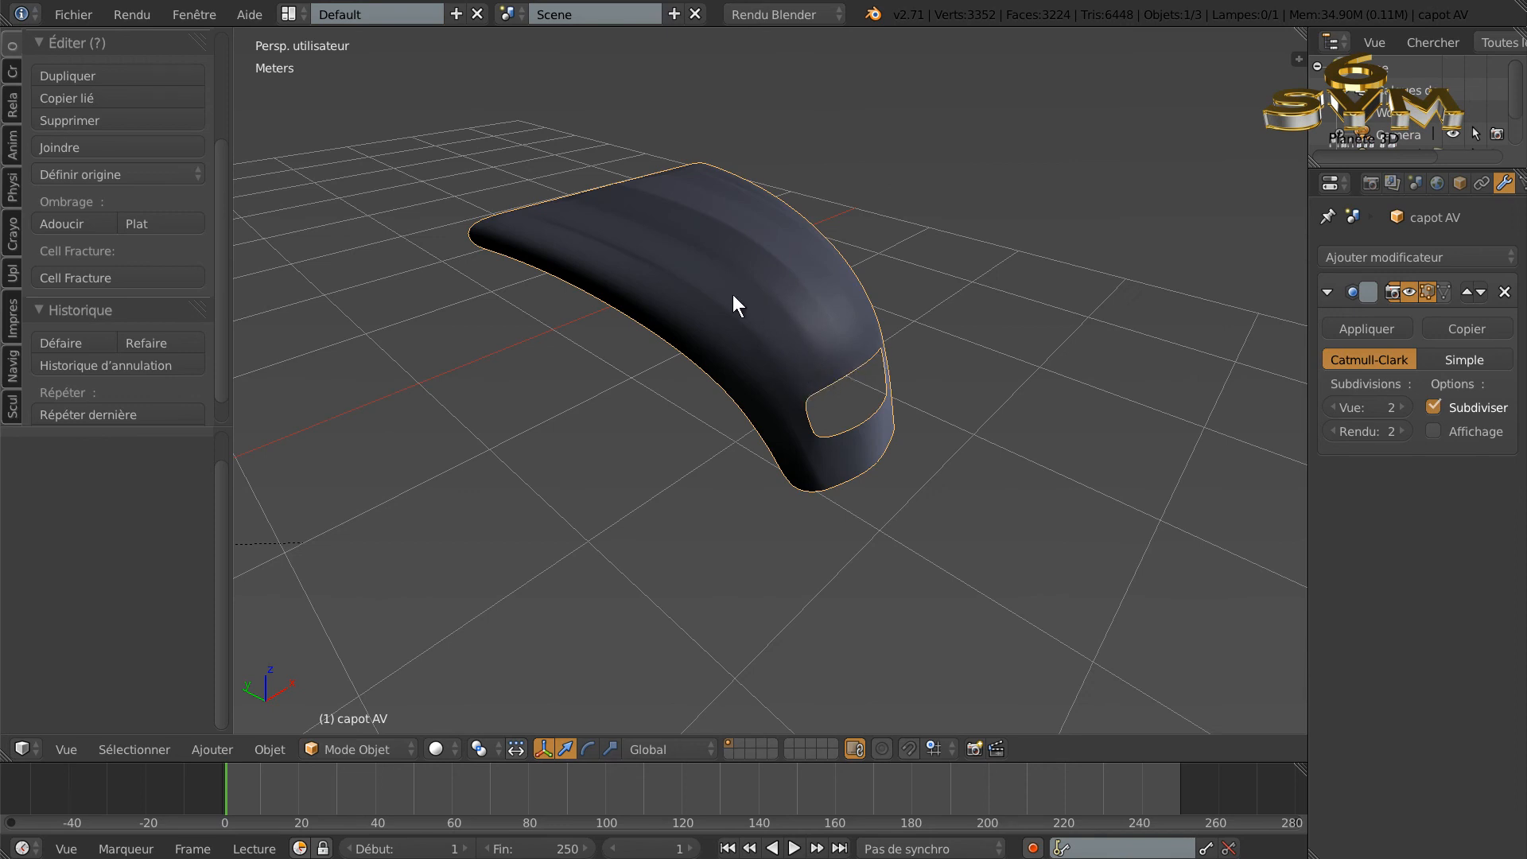
middle_click_drag(798, 312, 699, 335)
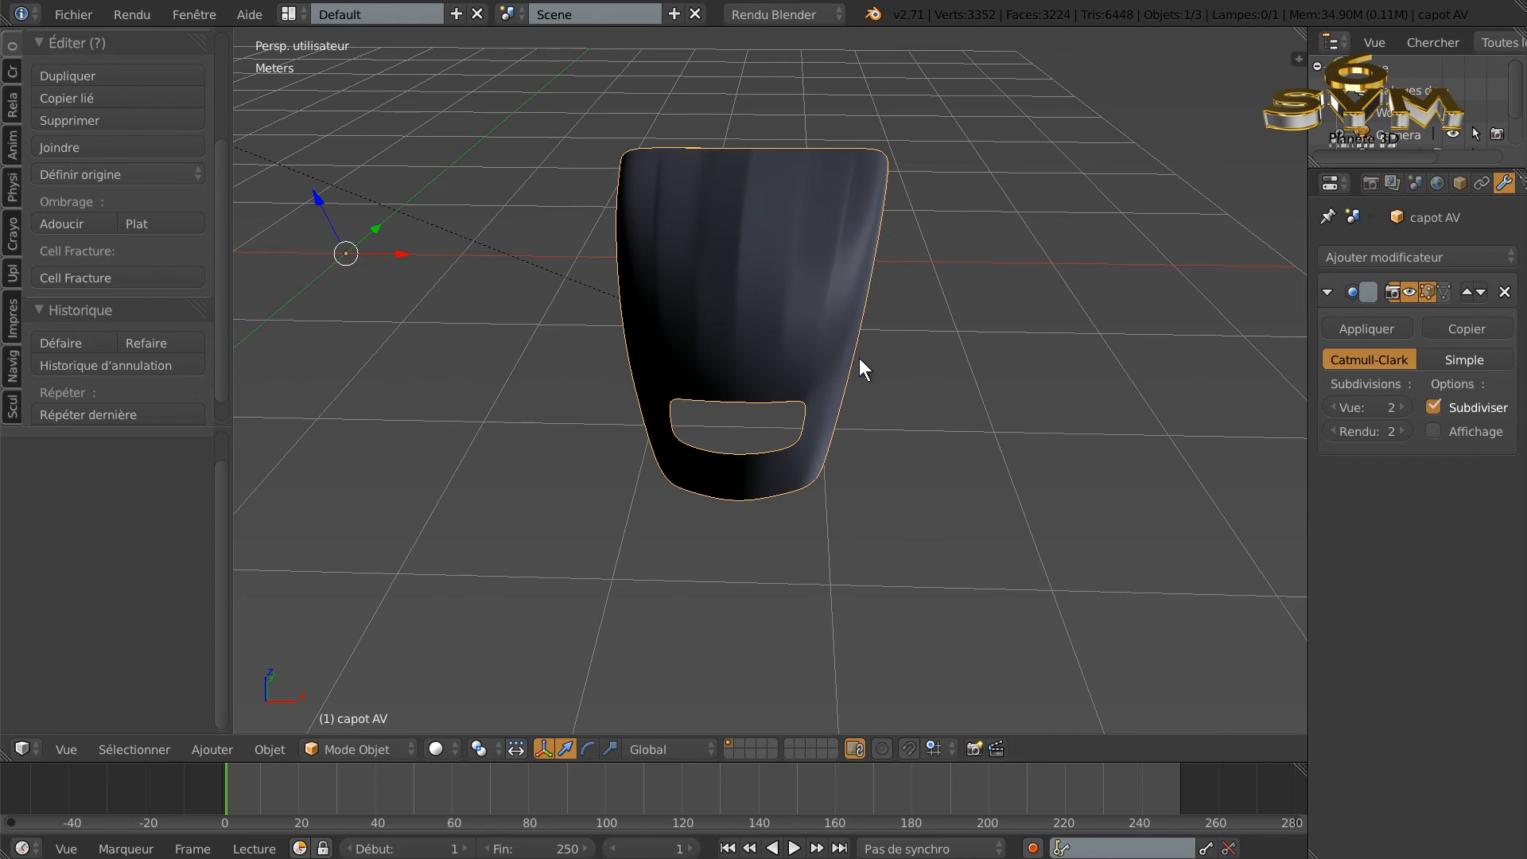
middle_click_drag(986, 498, 955, 477)
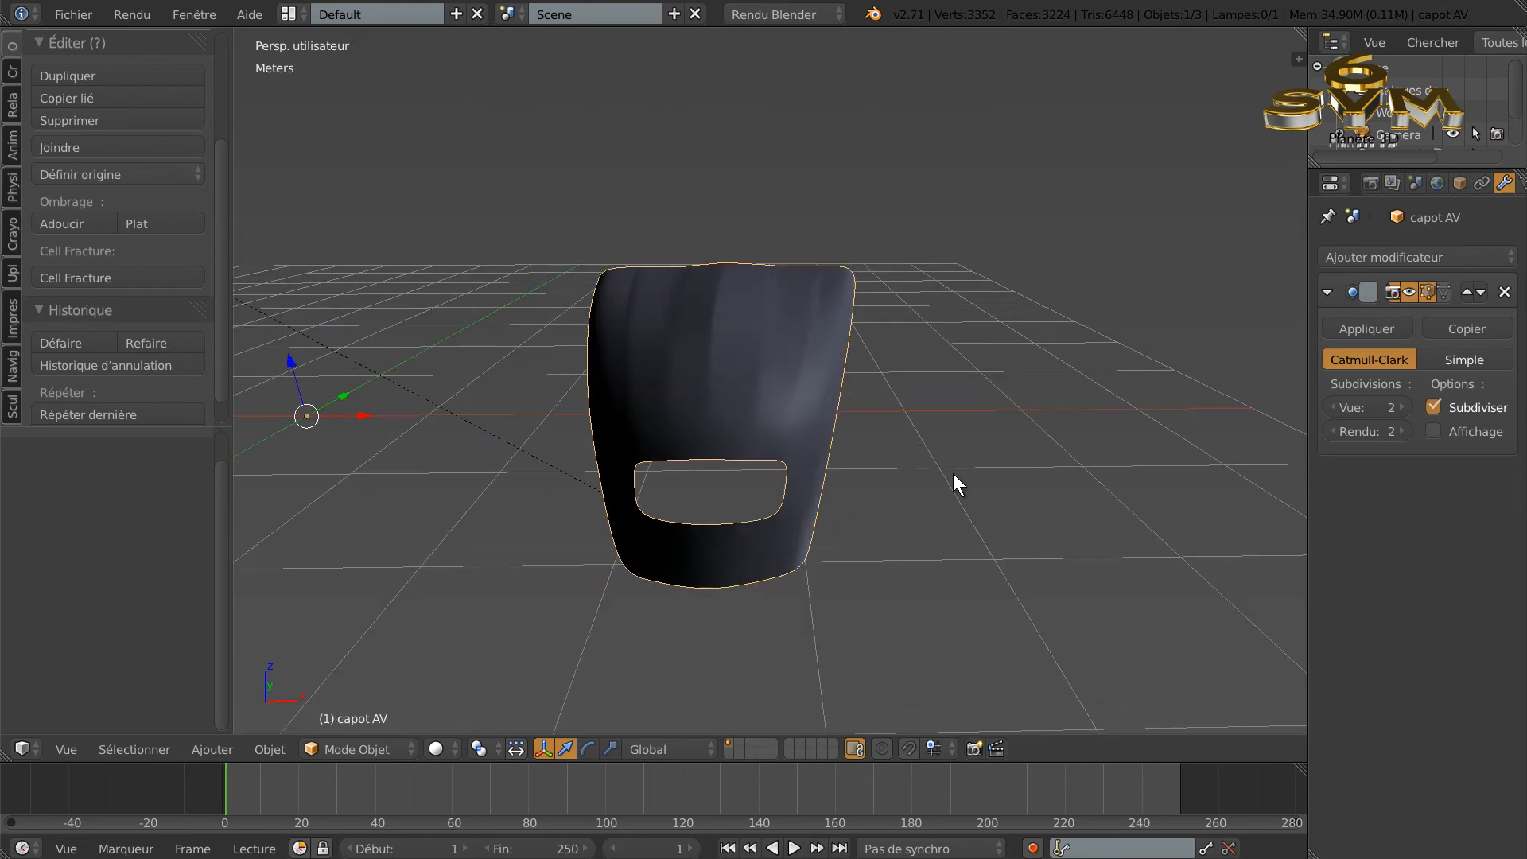
scroll(958, 496, "up", 3)
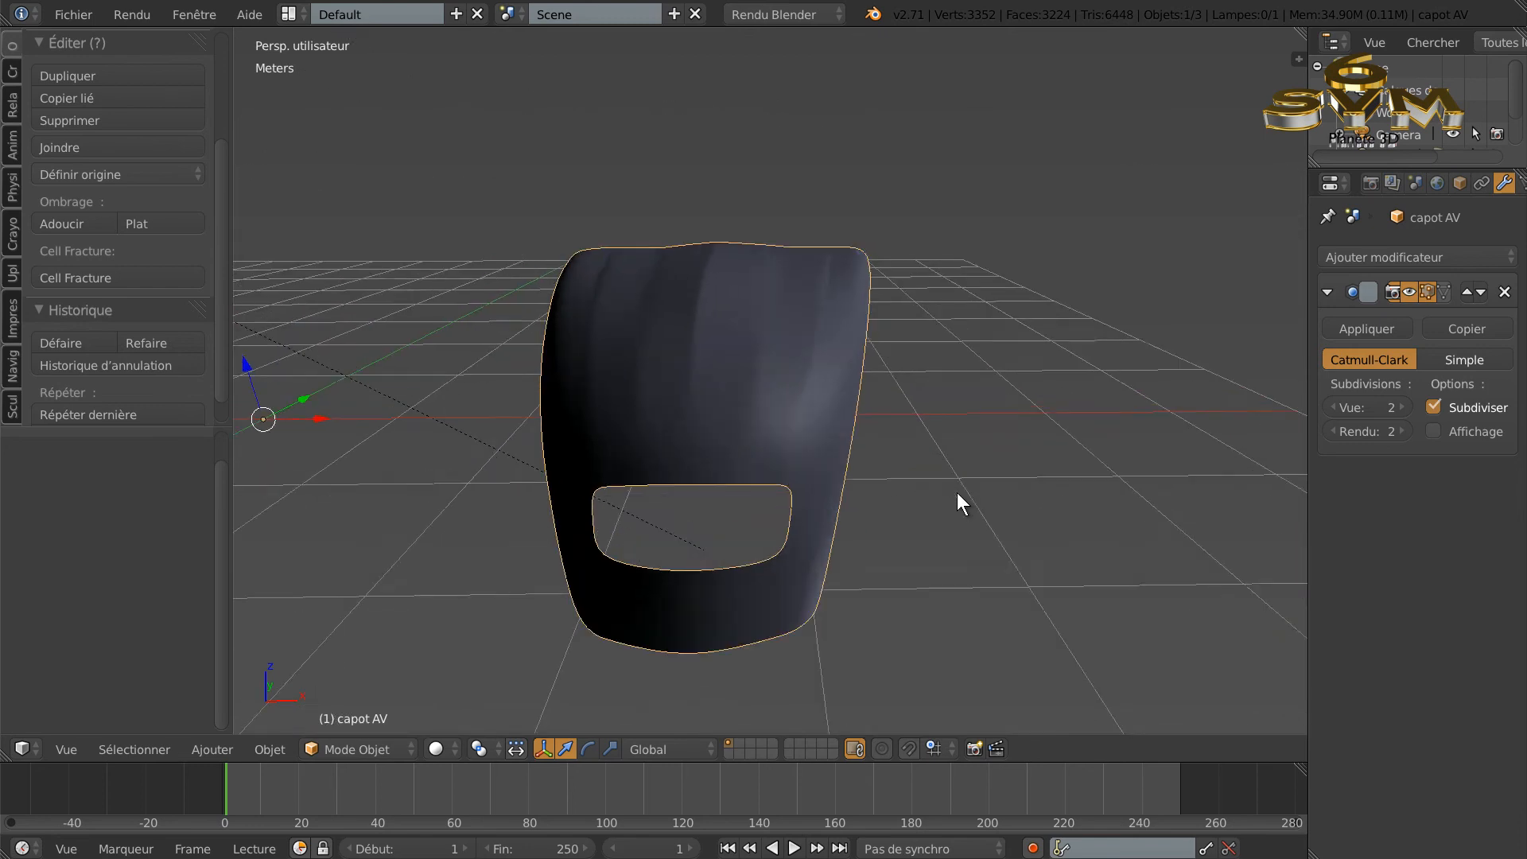
mouse_move(957, 499)
middle_mouse_down()
mouse_move(845, 522)
mouse_move(903, 480)
mouse_move(953, 475)
middle_mouse_up()
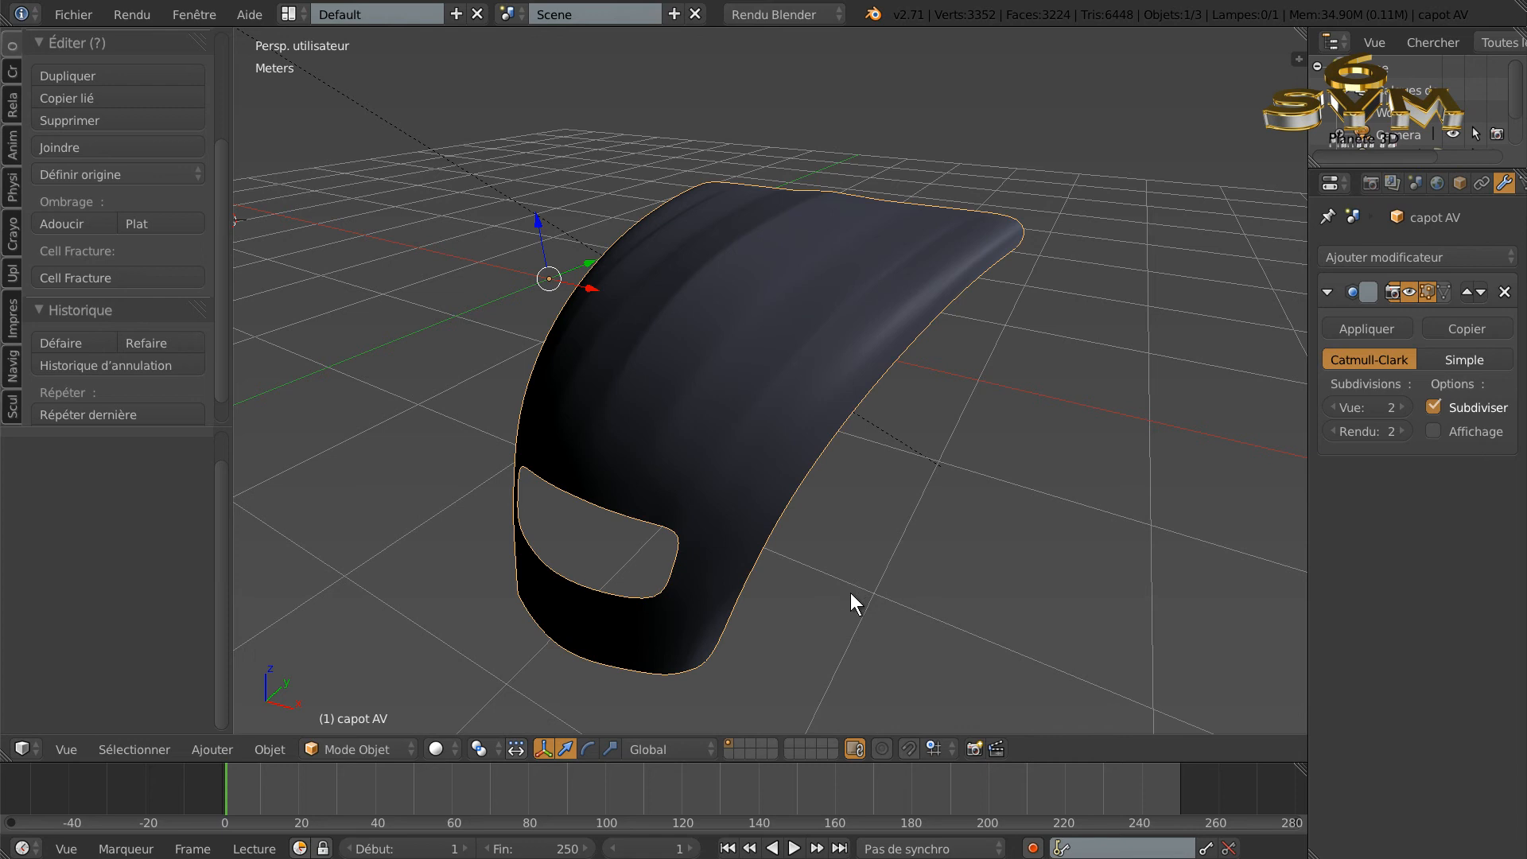
mouse_move(847, 599)
middle_mouse_down()
mouse_move(930, 569)
mouse_move(852, 577)
middle_mouse_up()
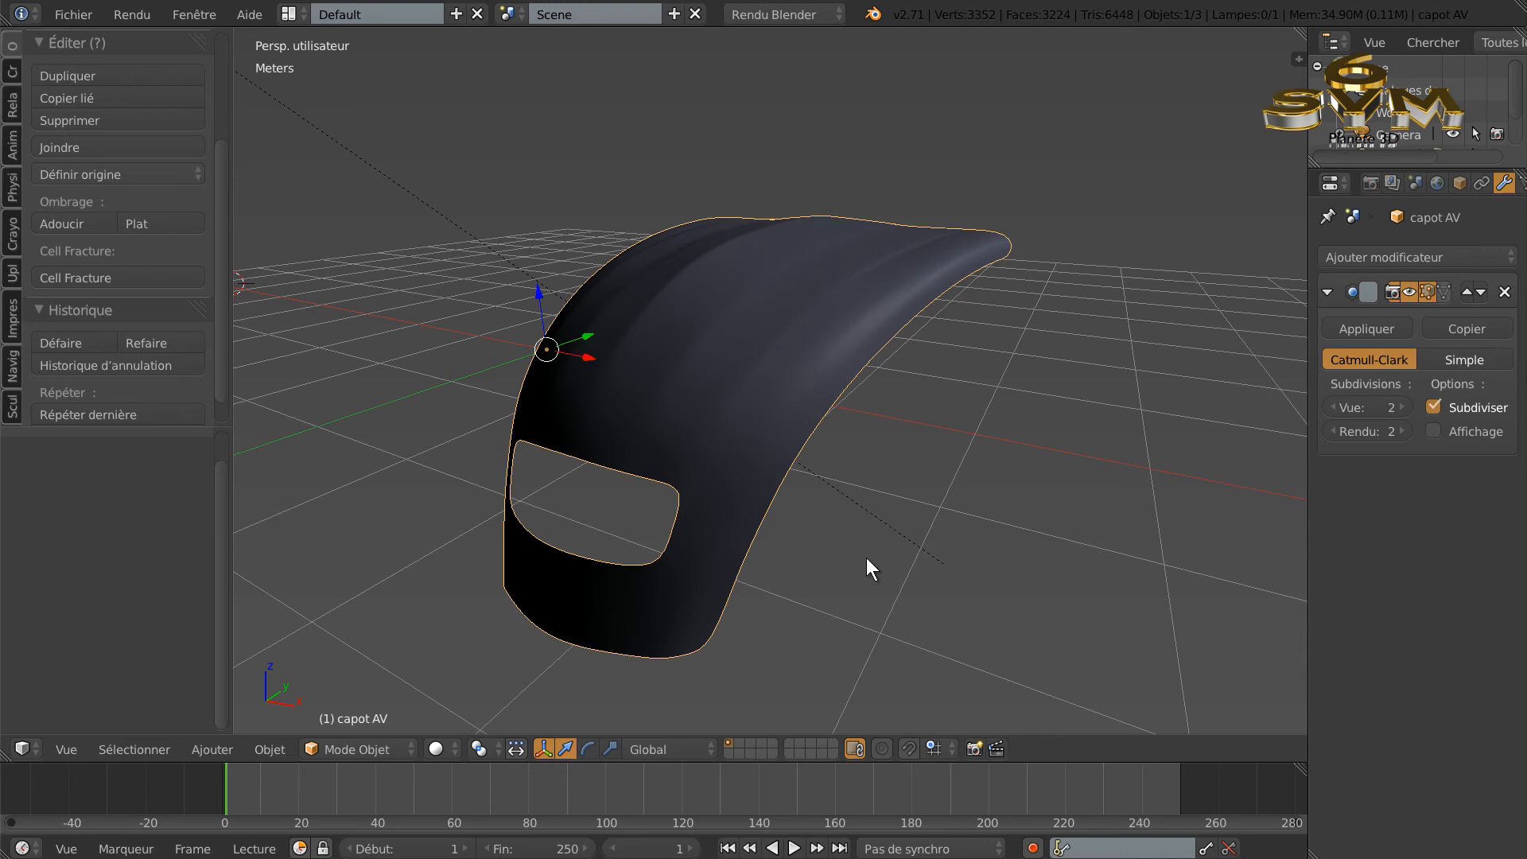
Step: Inspect the hood's surface from above and from the side, and compare it with the blueprint in front orthographic view
middle_click_drag(833, 571, 987, 509)
middle_click_drag(889, 450, 777, 471)
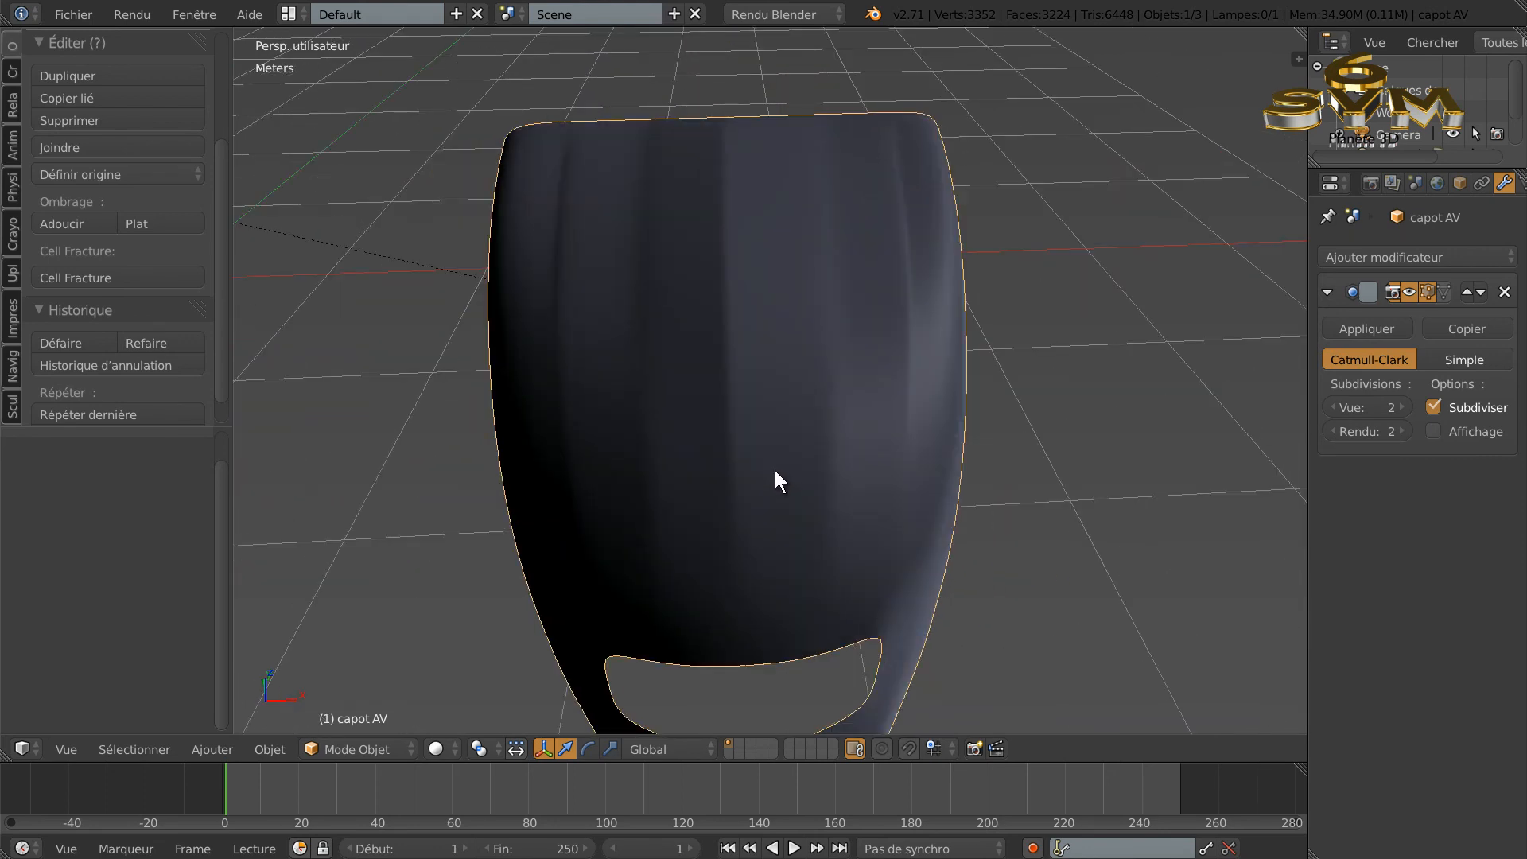
scroll(775, 471, "down", 2)
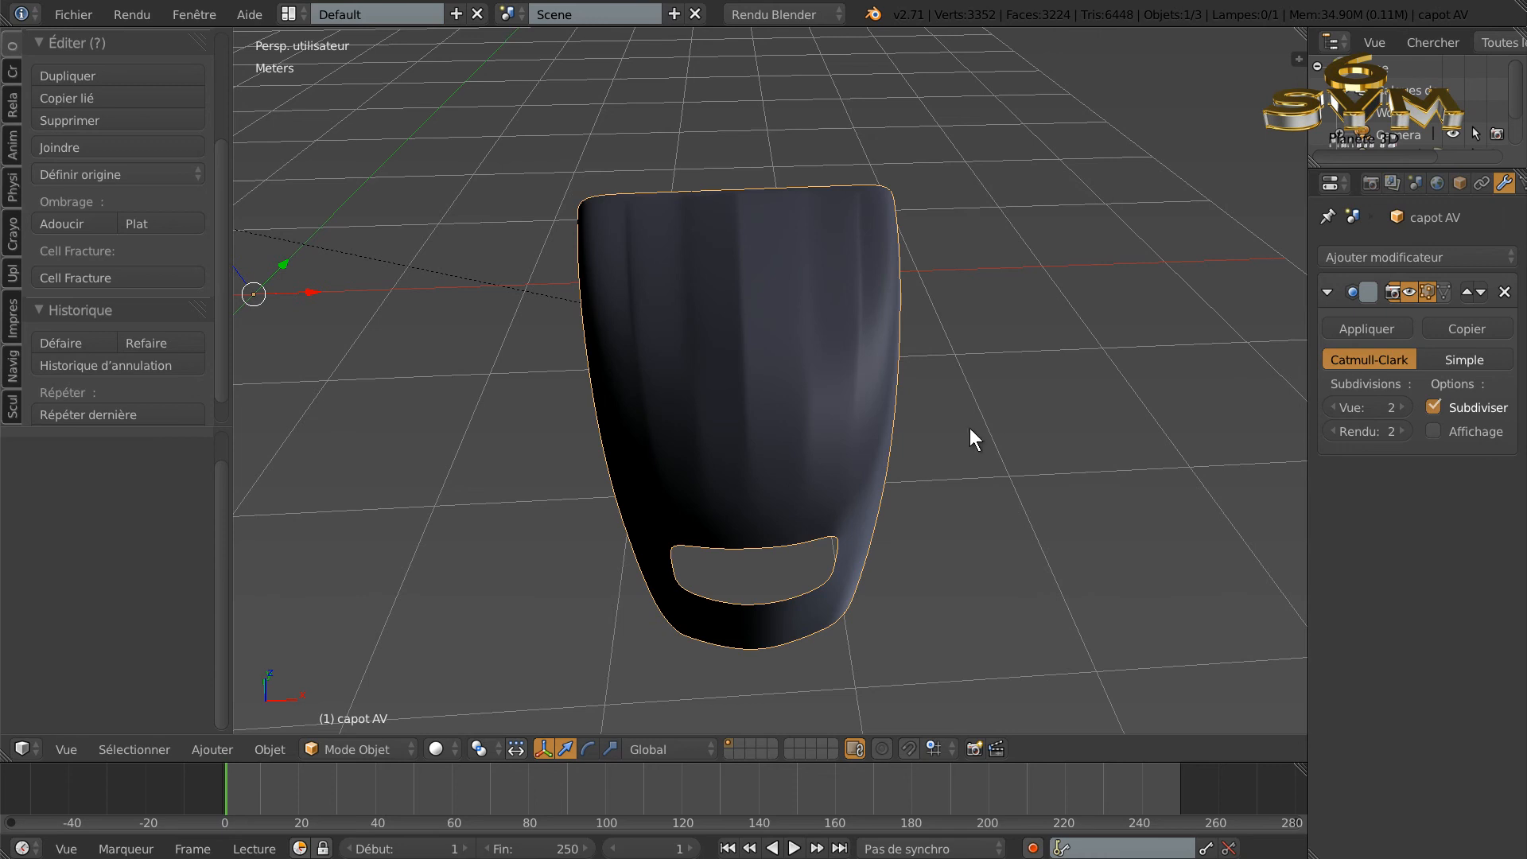
middle_click_drag(916, 480, 889, 442)
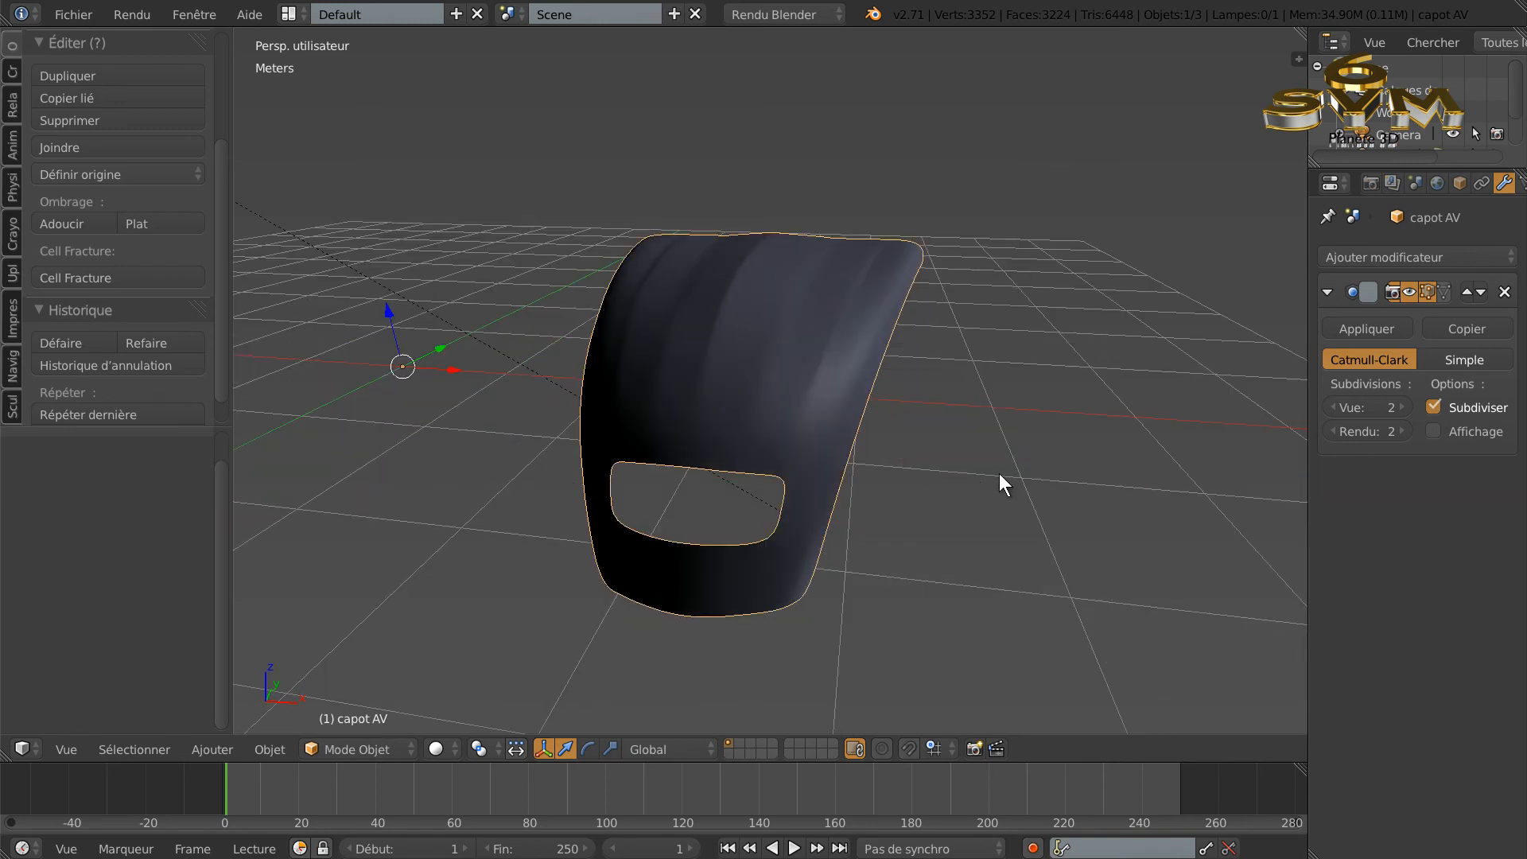
key("KP_5")
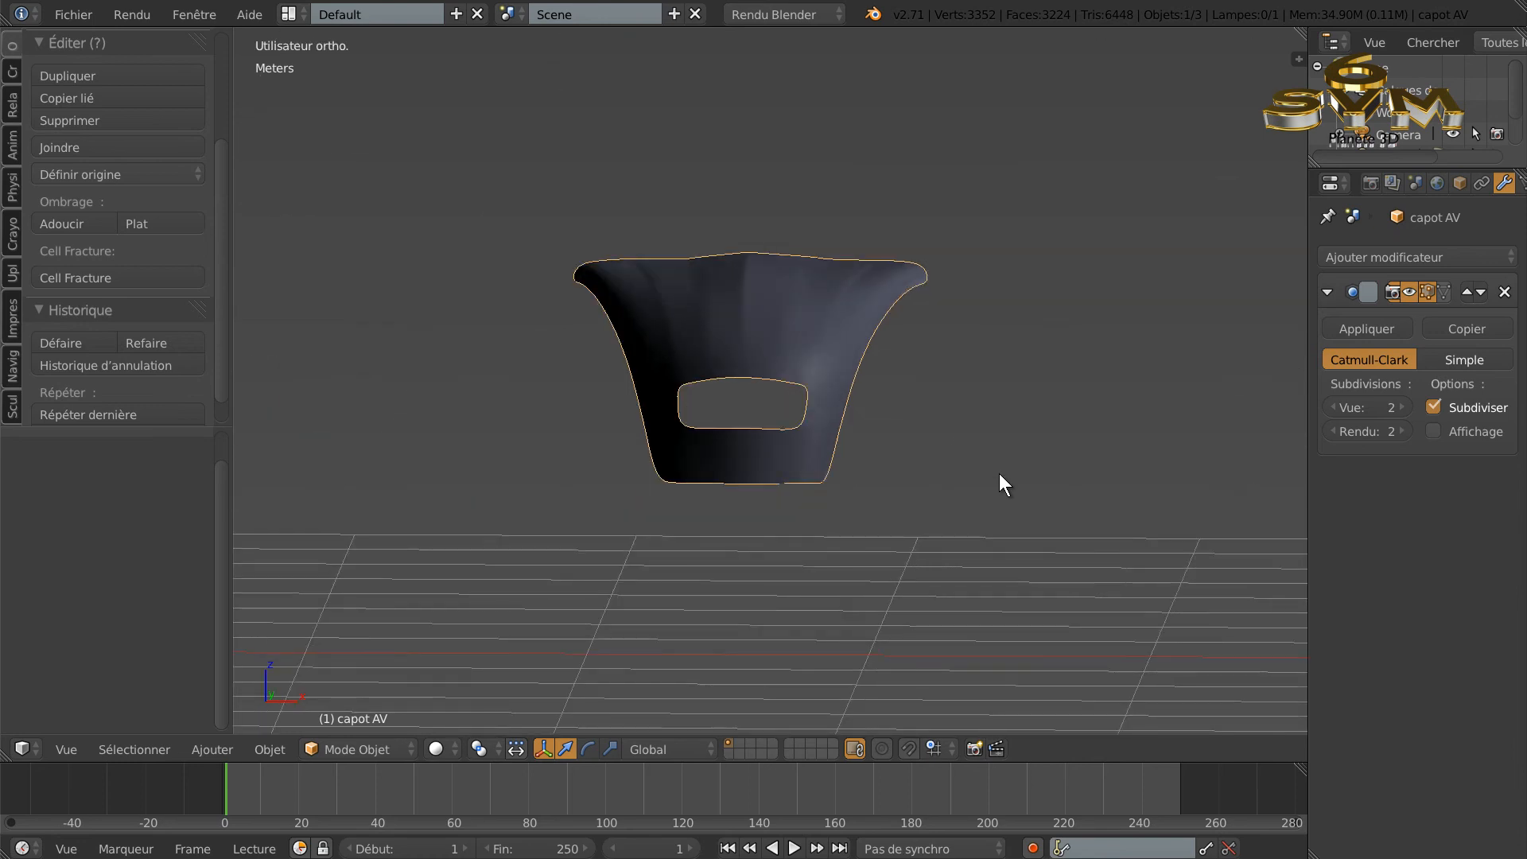
key("KP_1")
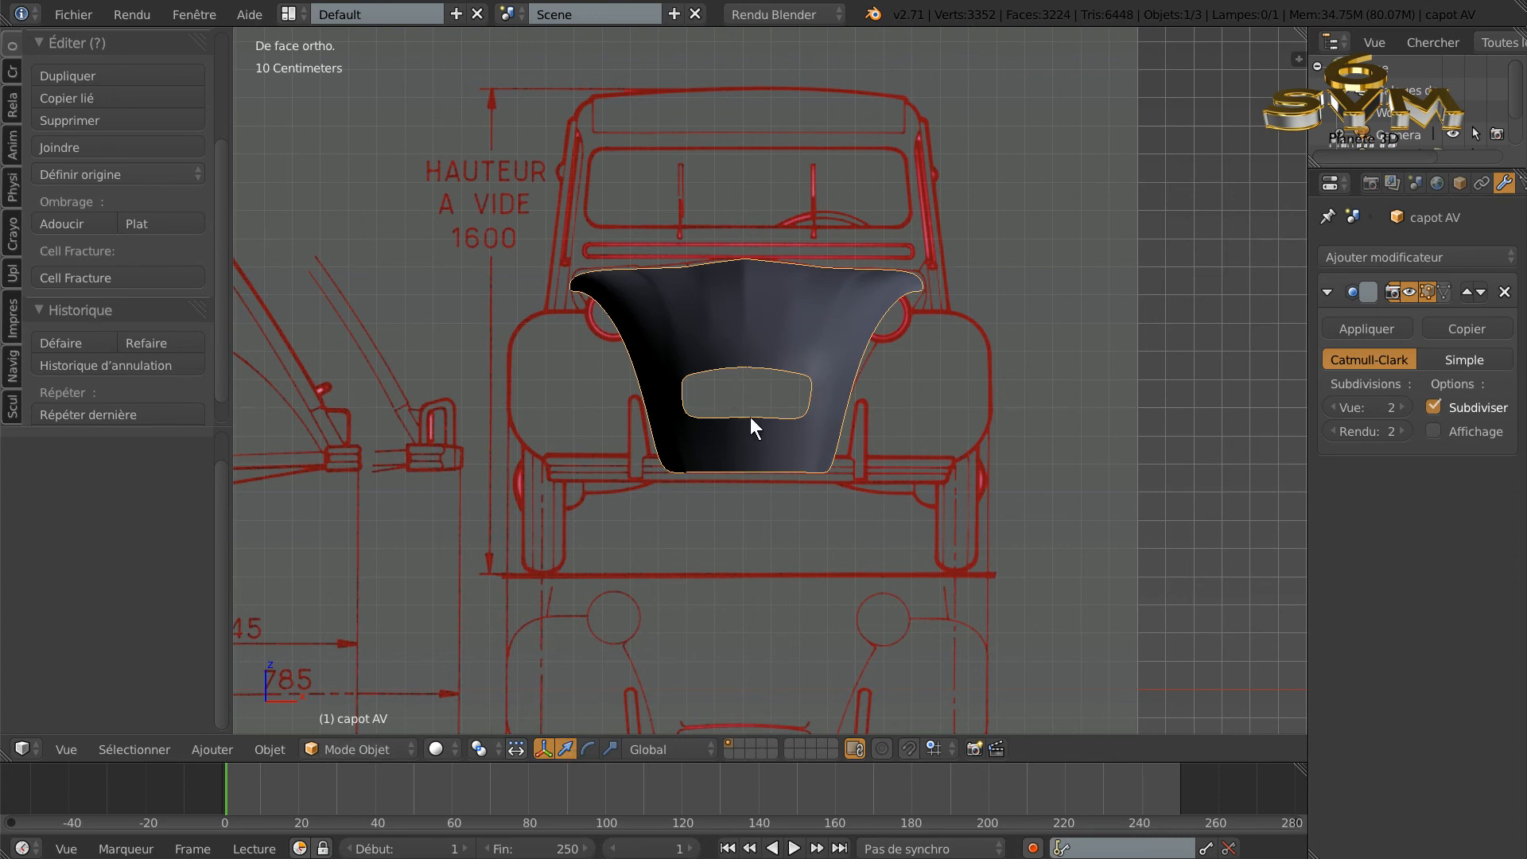
Step: Shift the hood temporarily down off the front-view drawing to check the hood lines behind it, and cancel the move
key("g")
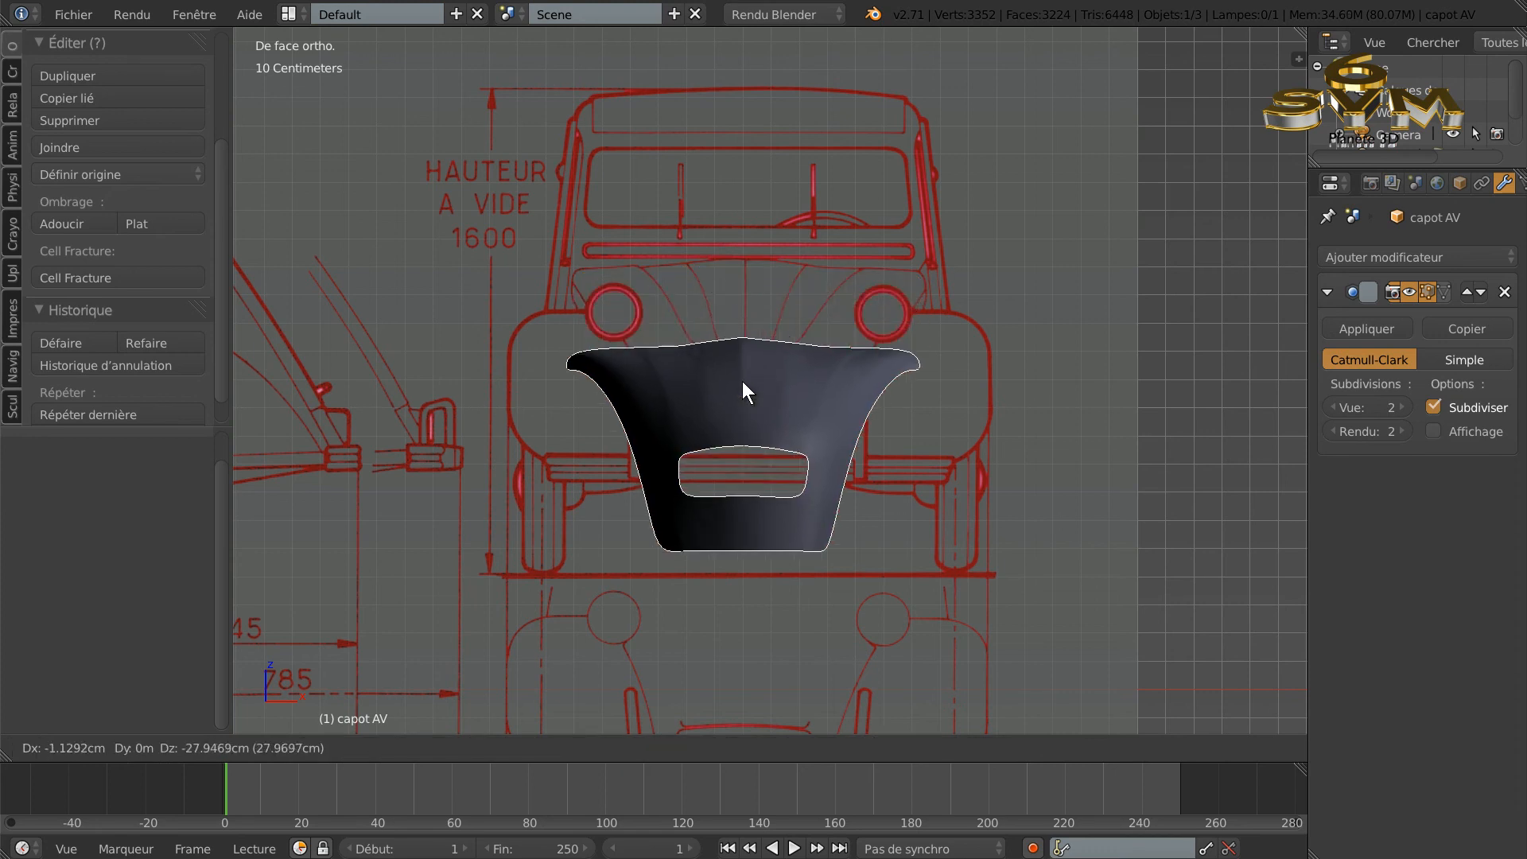
right_click(742, 373)
key("g")
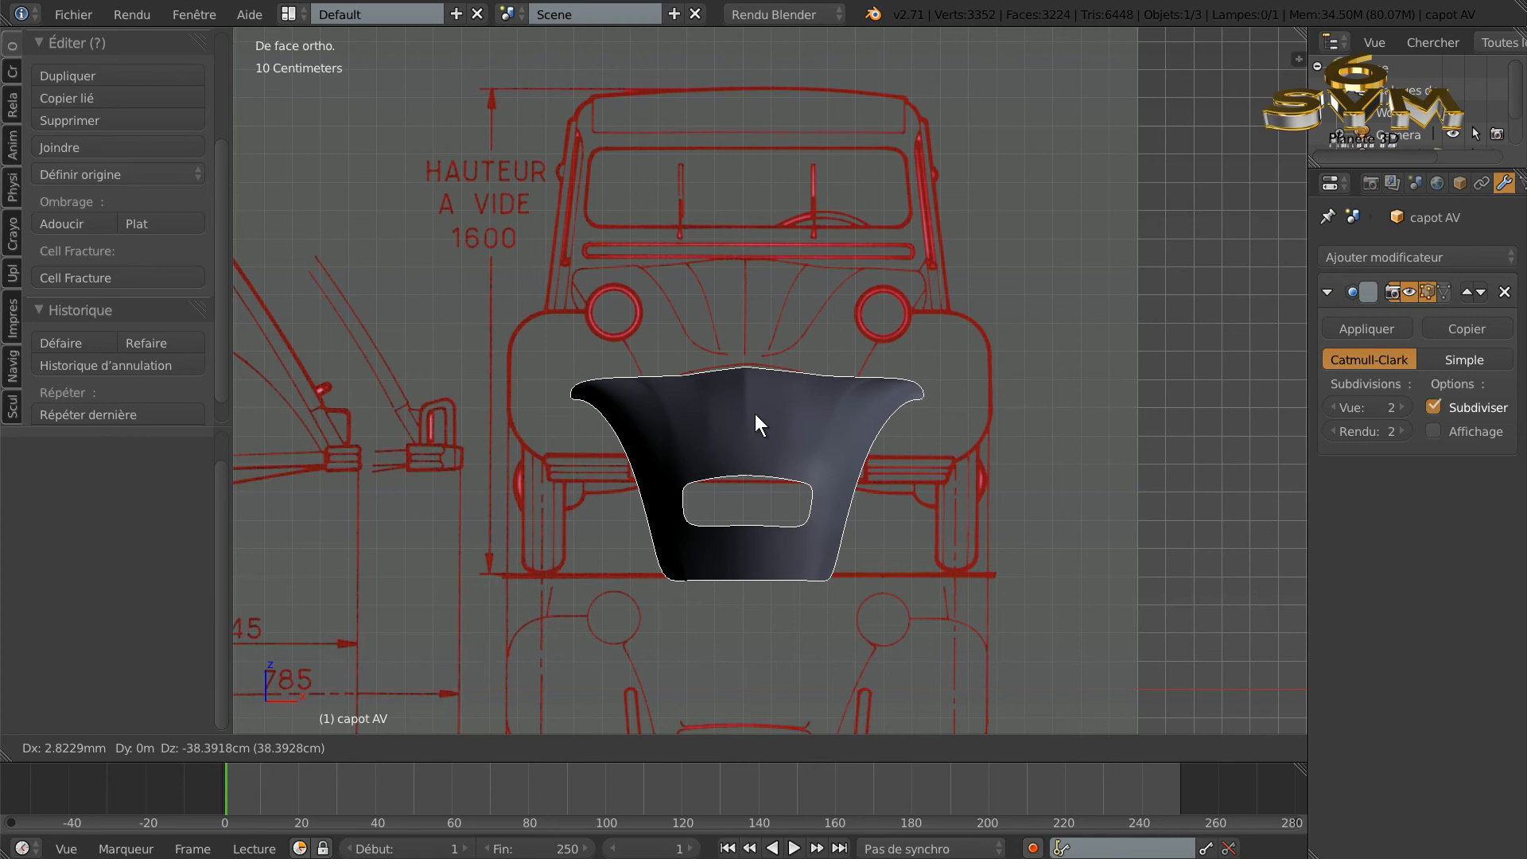
right_click(756, 414)
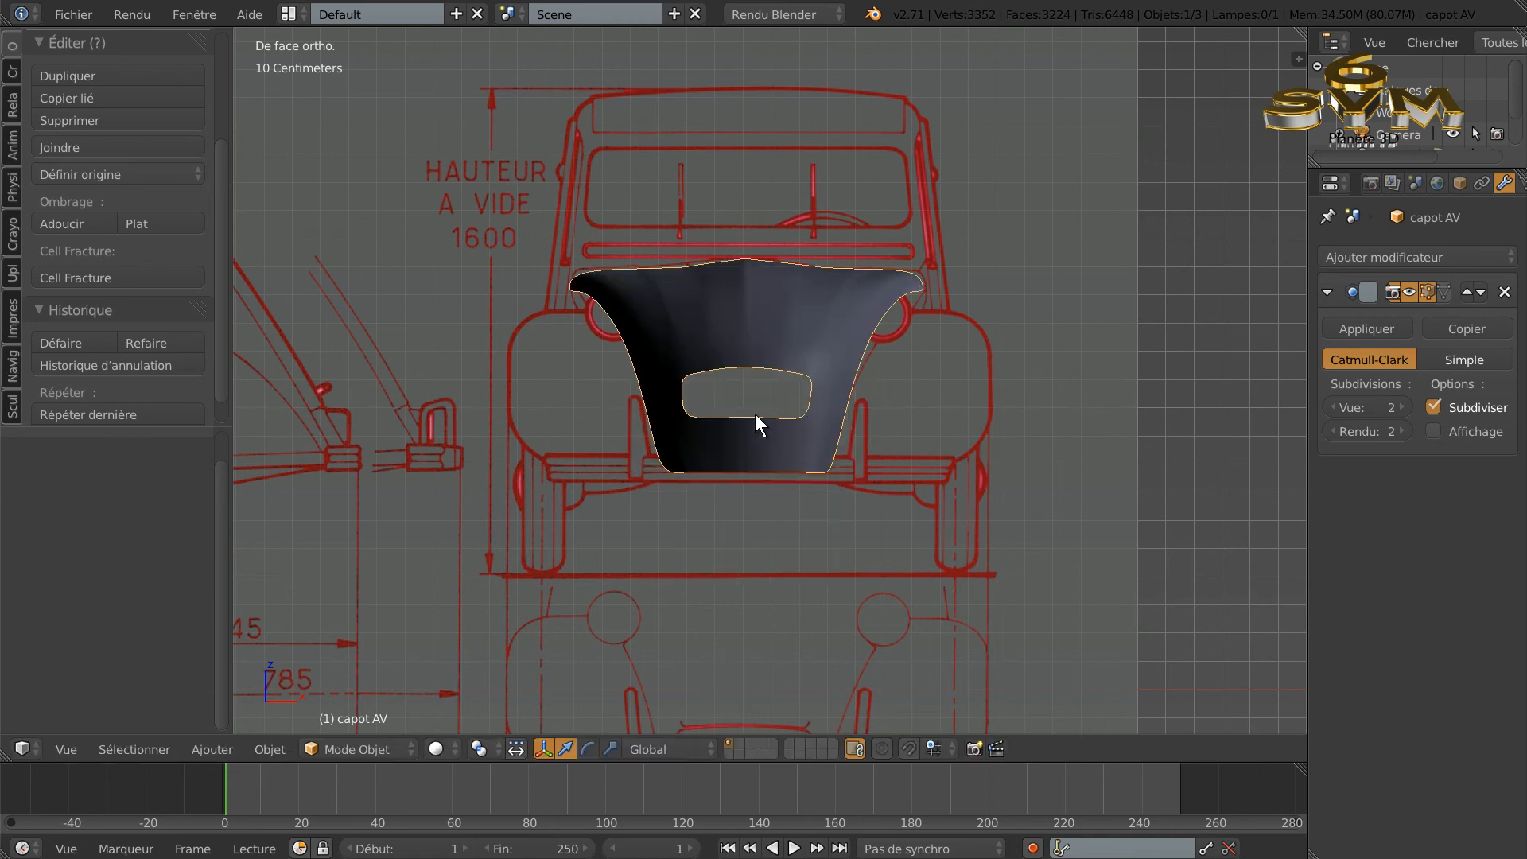
Step: Examine the blueprint's side view and the hood's lengthwise lines in its top view, and return to the front-view drawing
scroll(627, 478, "up", 10, "ctrl")
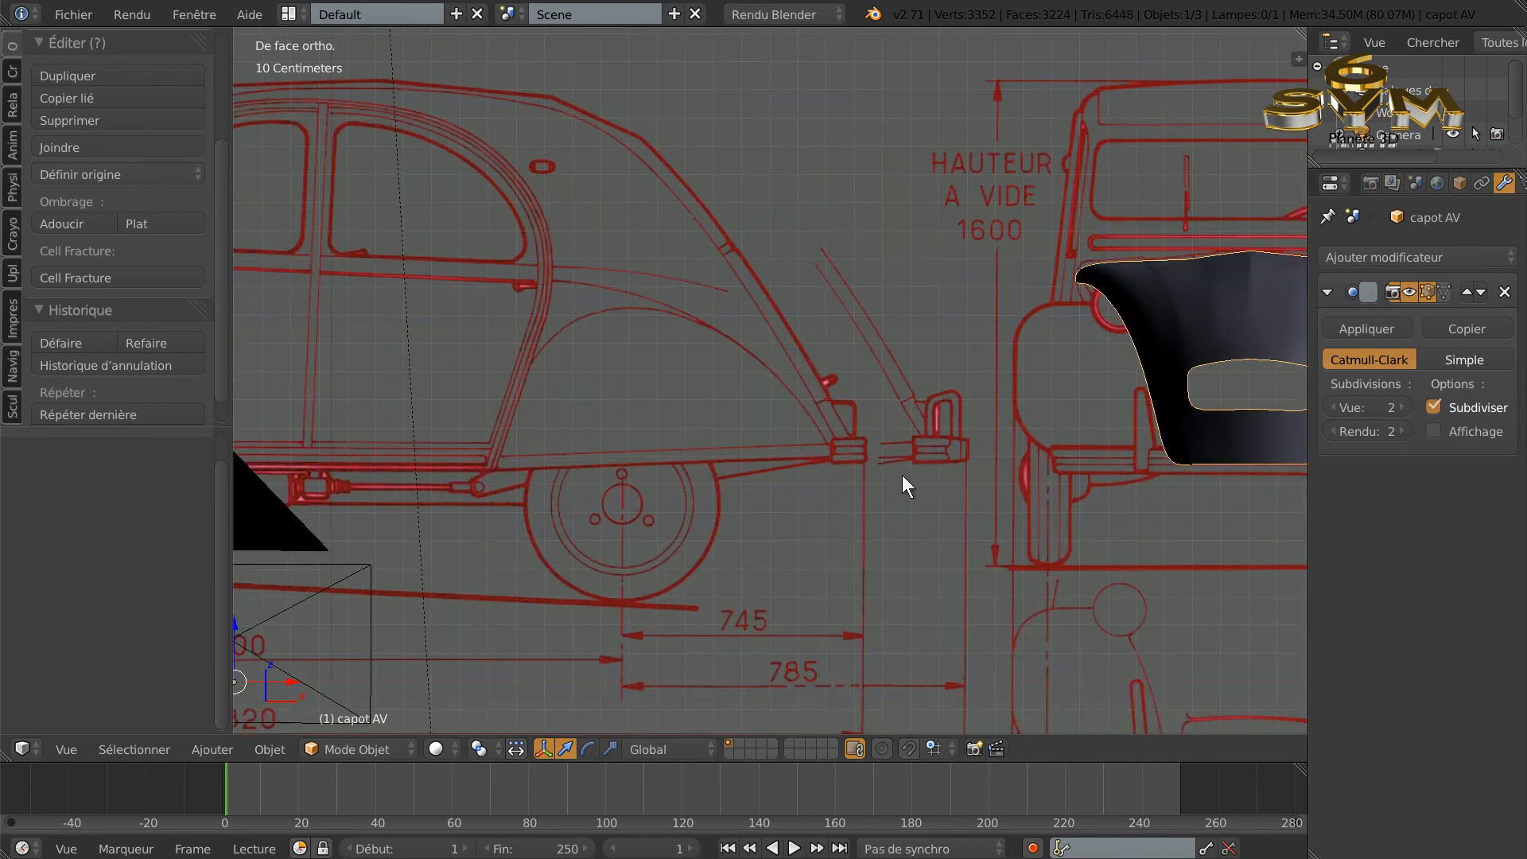
scroll(612, 410, "up", 10, "ctrl")
scroll(623, 393, "up", 2)
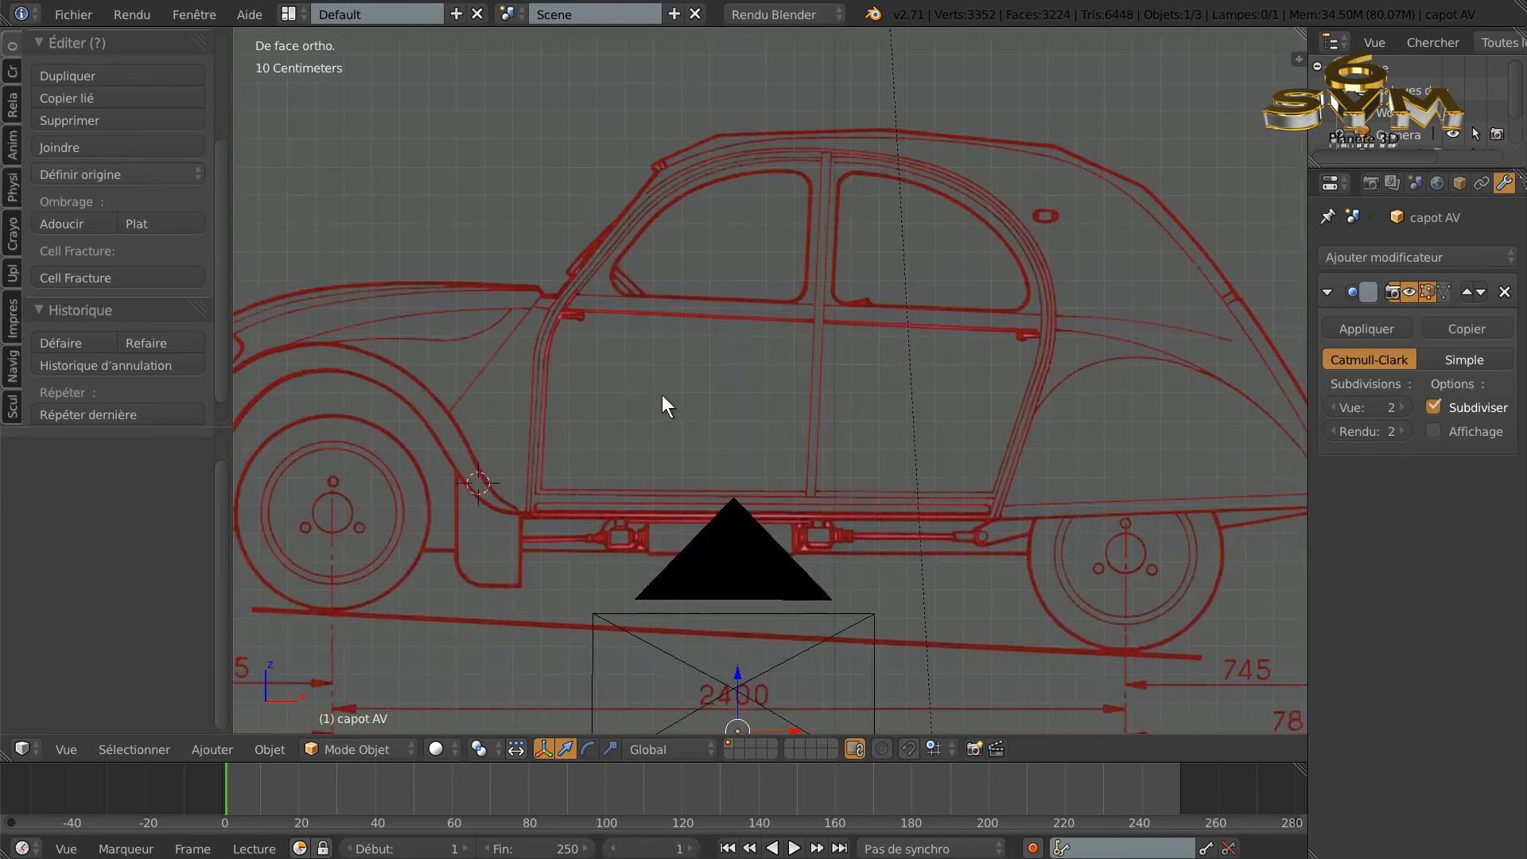
scroll(700, 302, "down", 2)
scroll(741, 208, "down", 9, "shift")
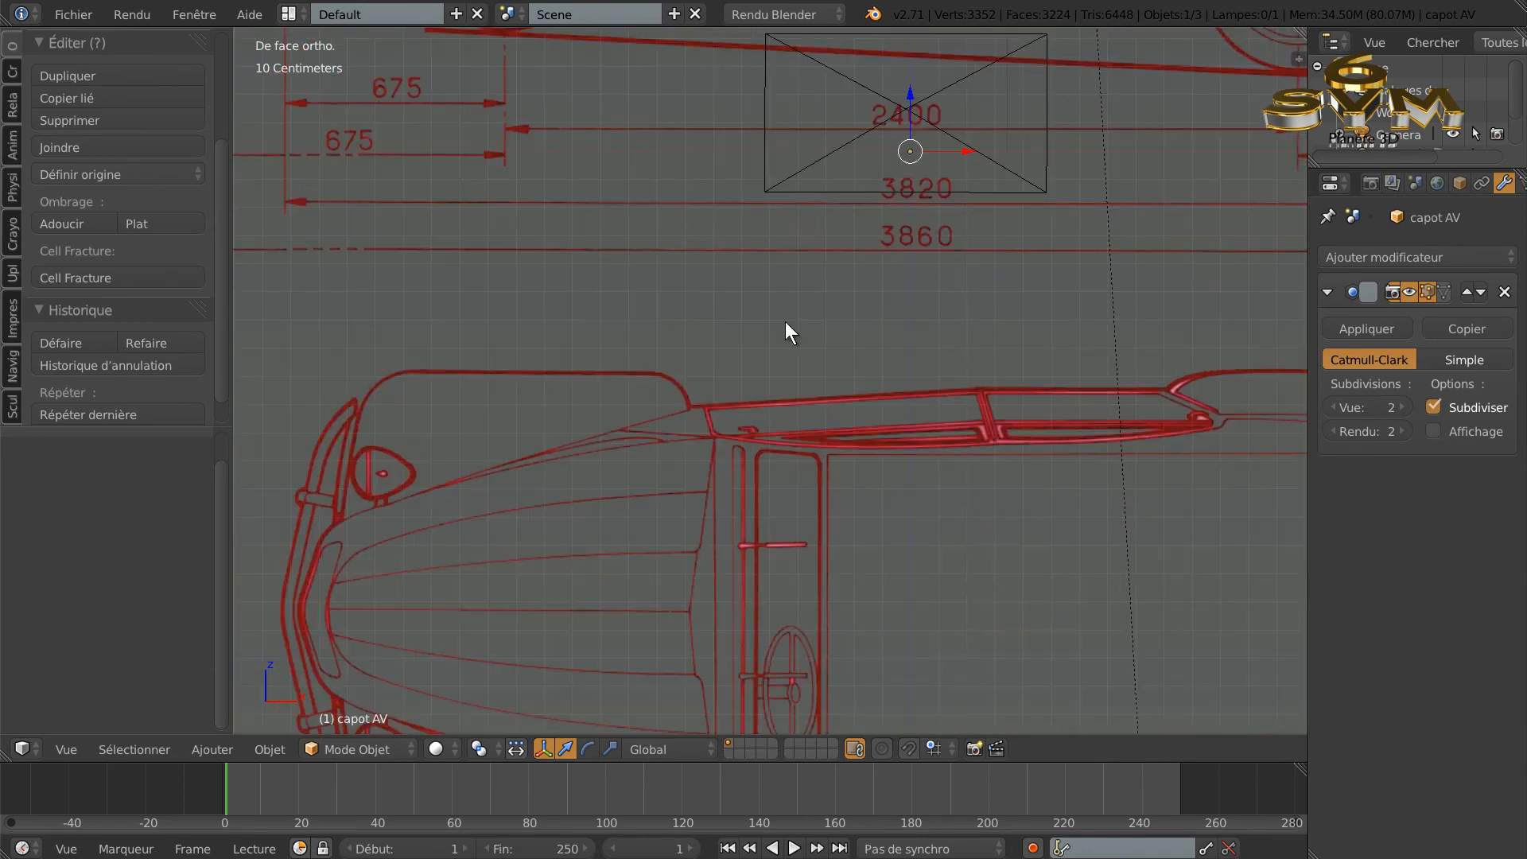
middle_click_drag(785, 321, 797, 300, "shift")
middle_click_drag(756, 674, 762, 532, "shift")
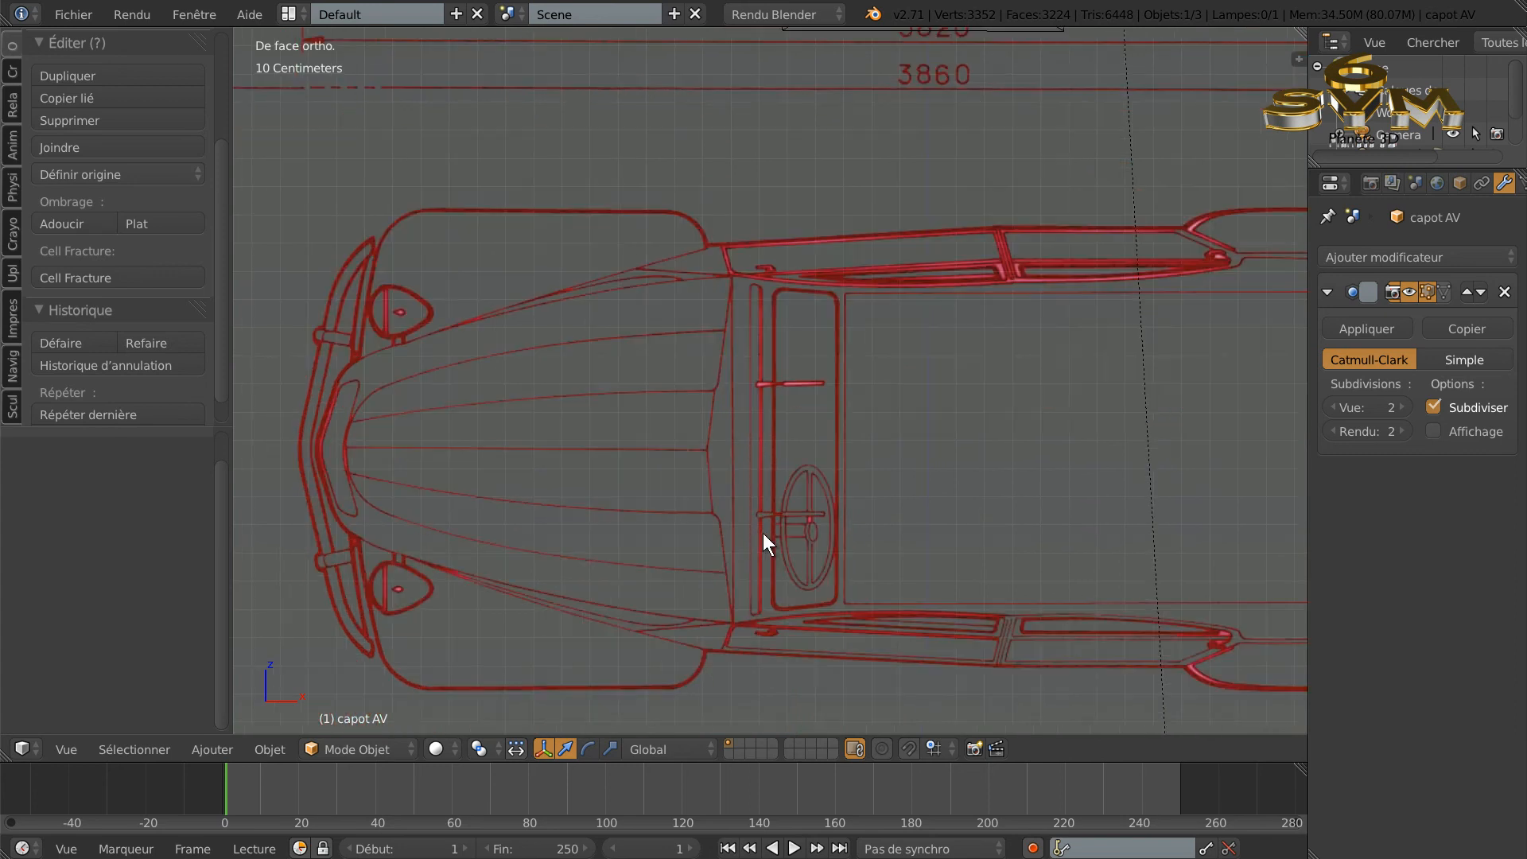
scroll(747, 598, "up", 2)
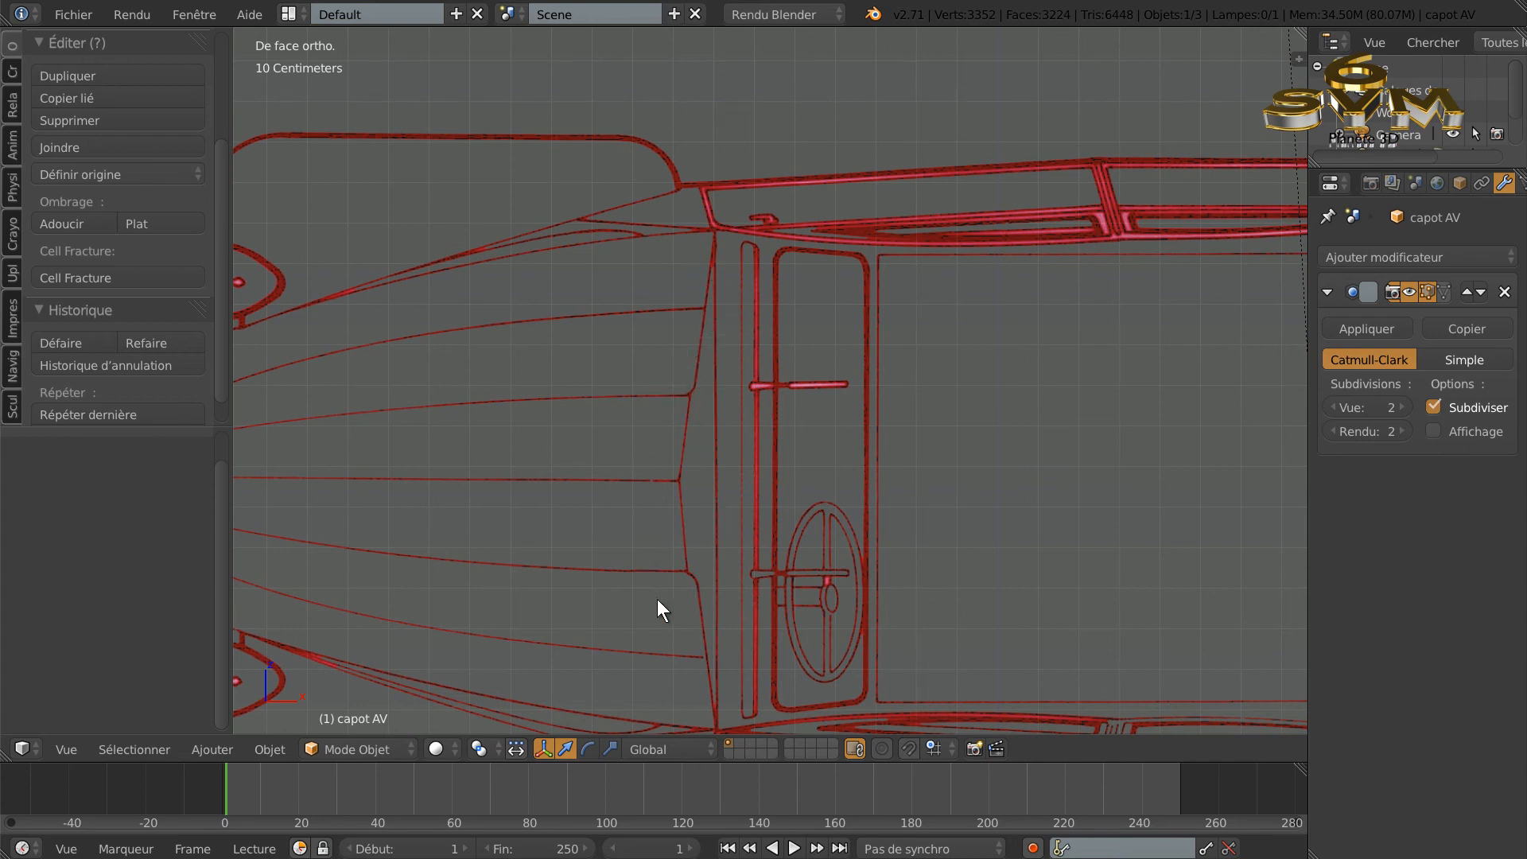
scroll(657, 599, "down", 3)
middle_click_drag(641, 569, 736, 532, "shift")
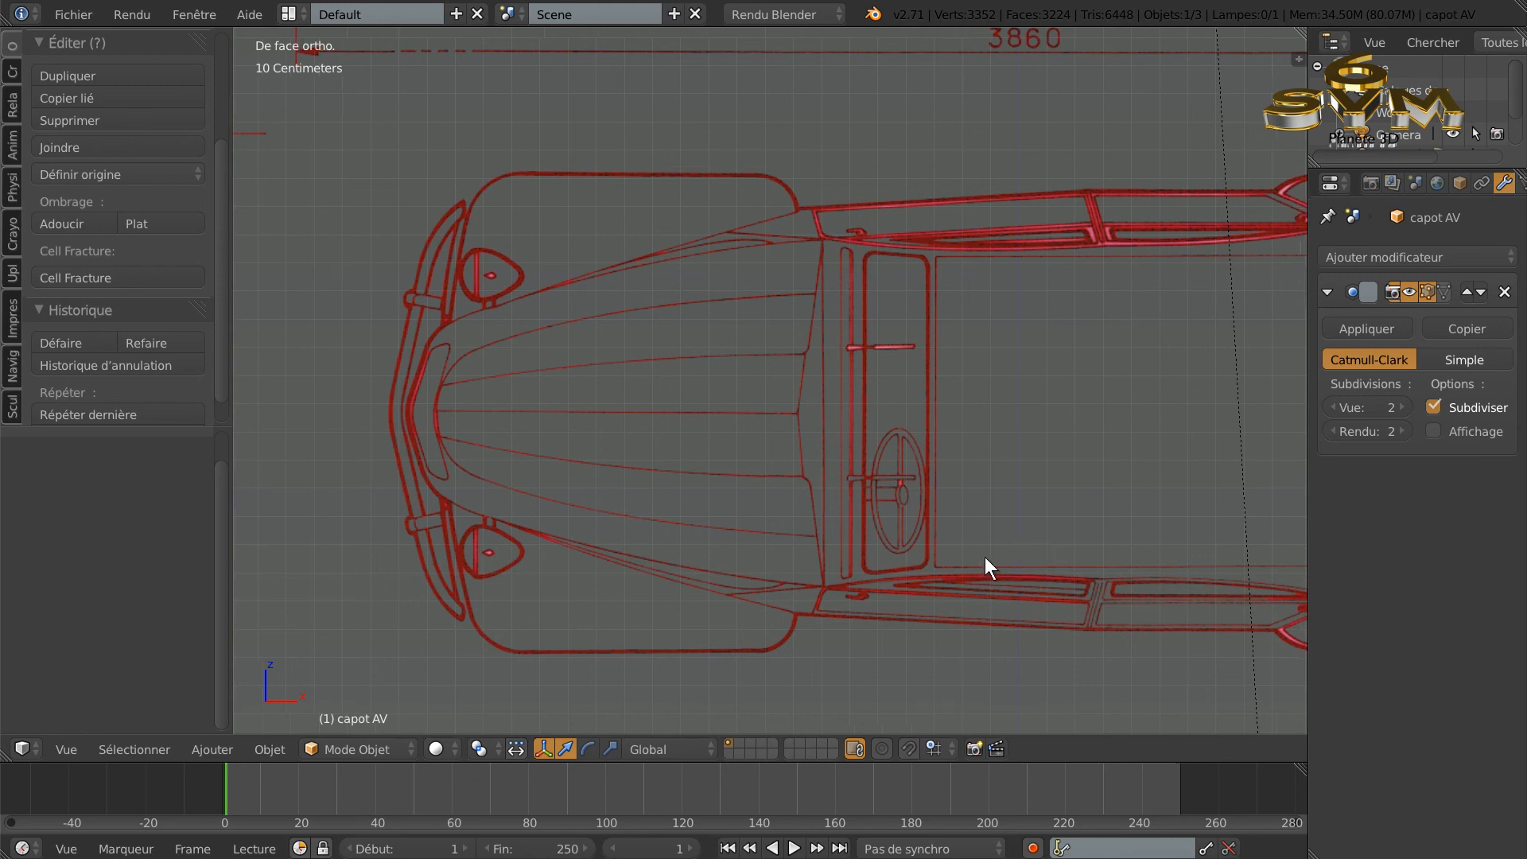
scroll(984, 557, "down", 8, "ctrl")
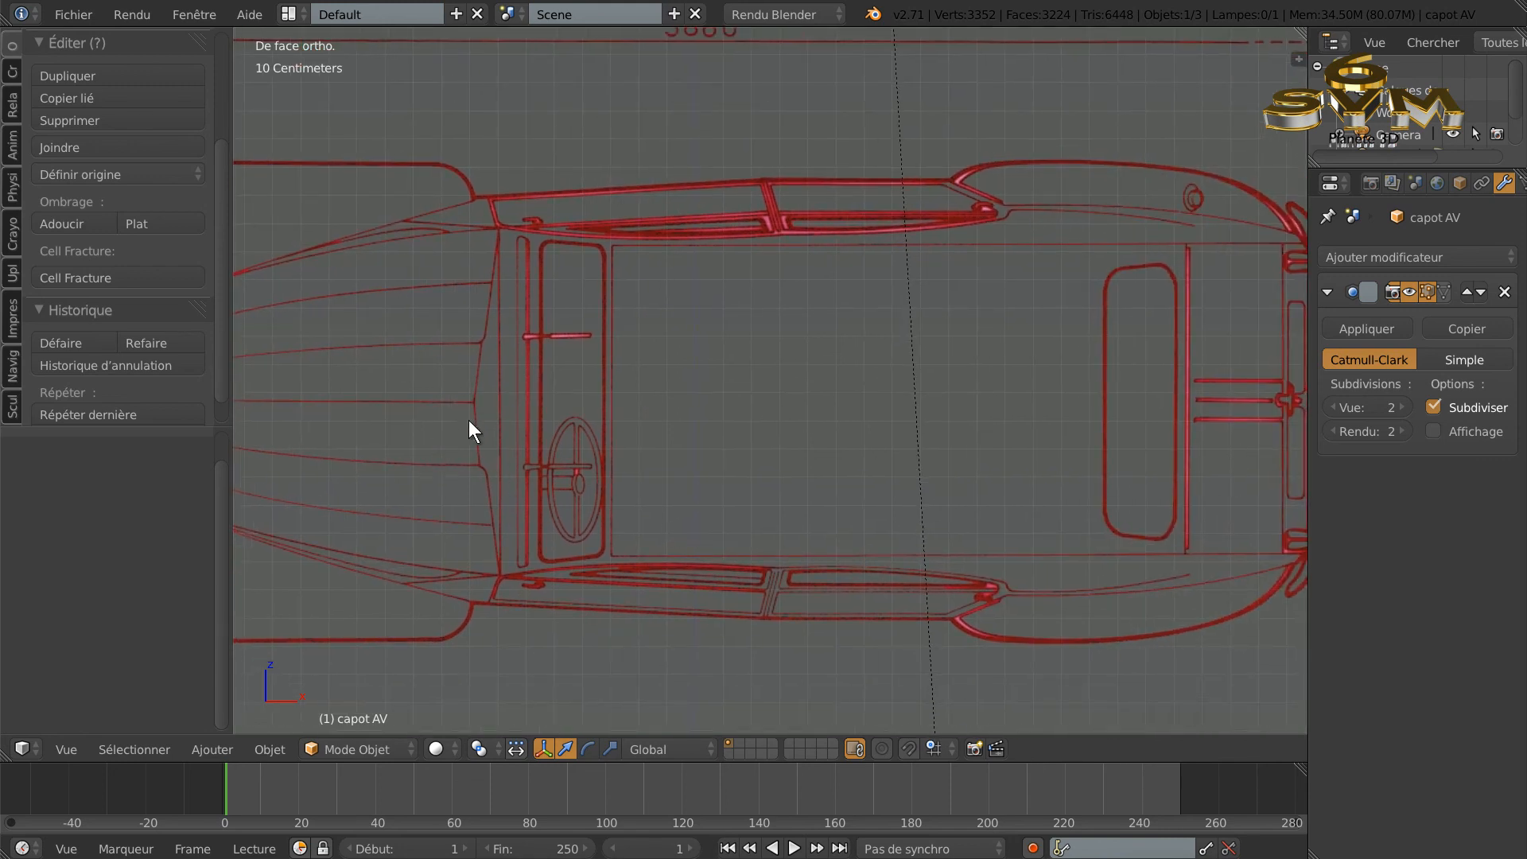
middle_click_drag(977, 459, 1046, 458, "shift")
middle_click_drag(621, 471, 880, 474, "shift")
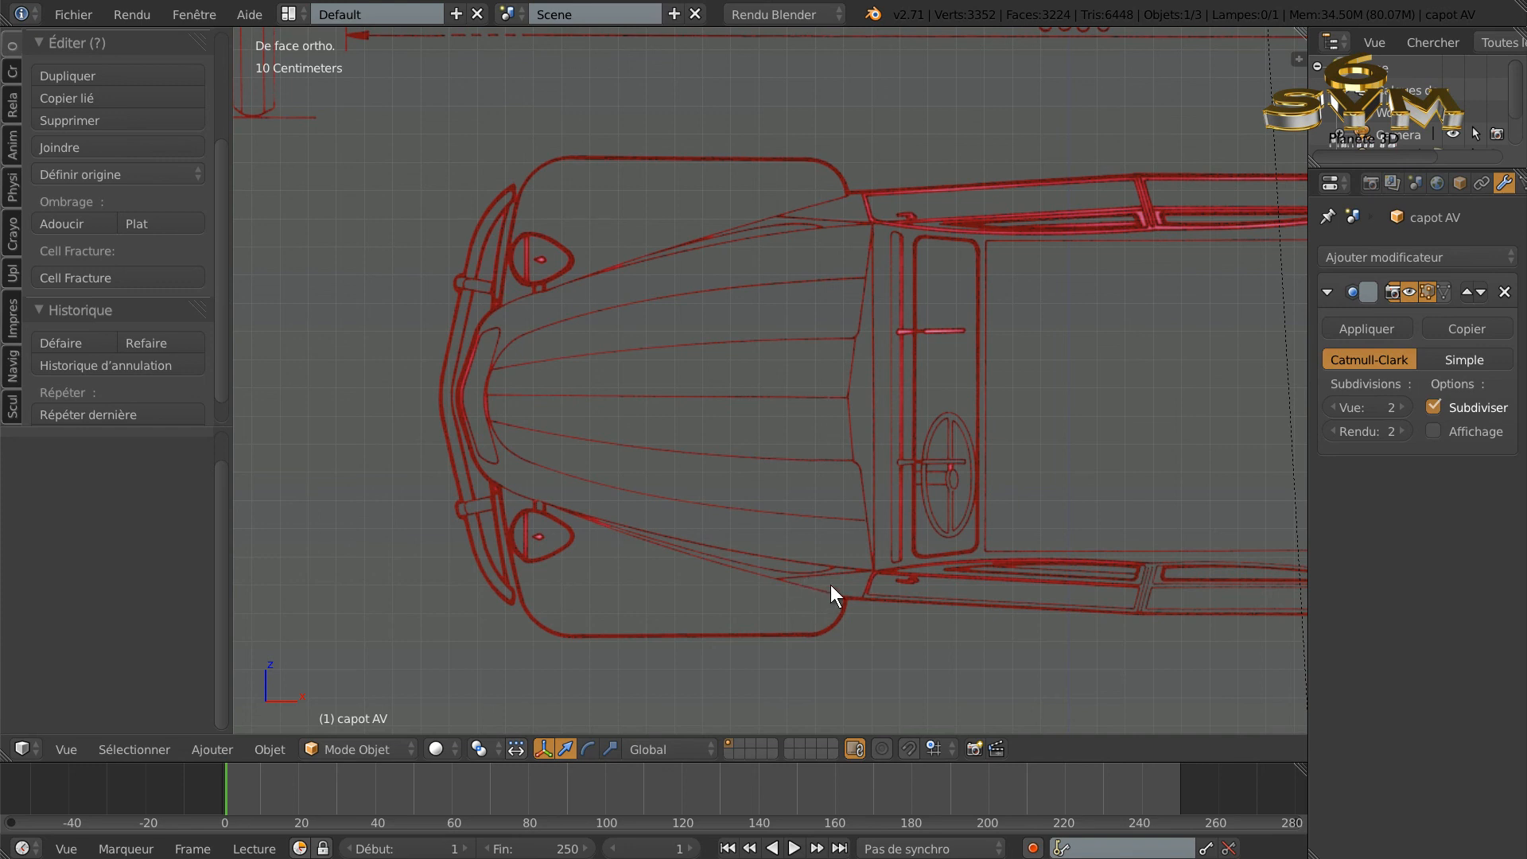
middle_click_drag(1129, 495, 651, 637, "shift")
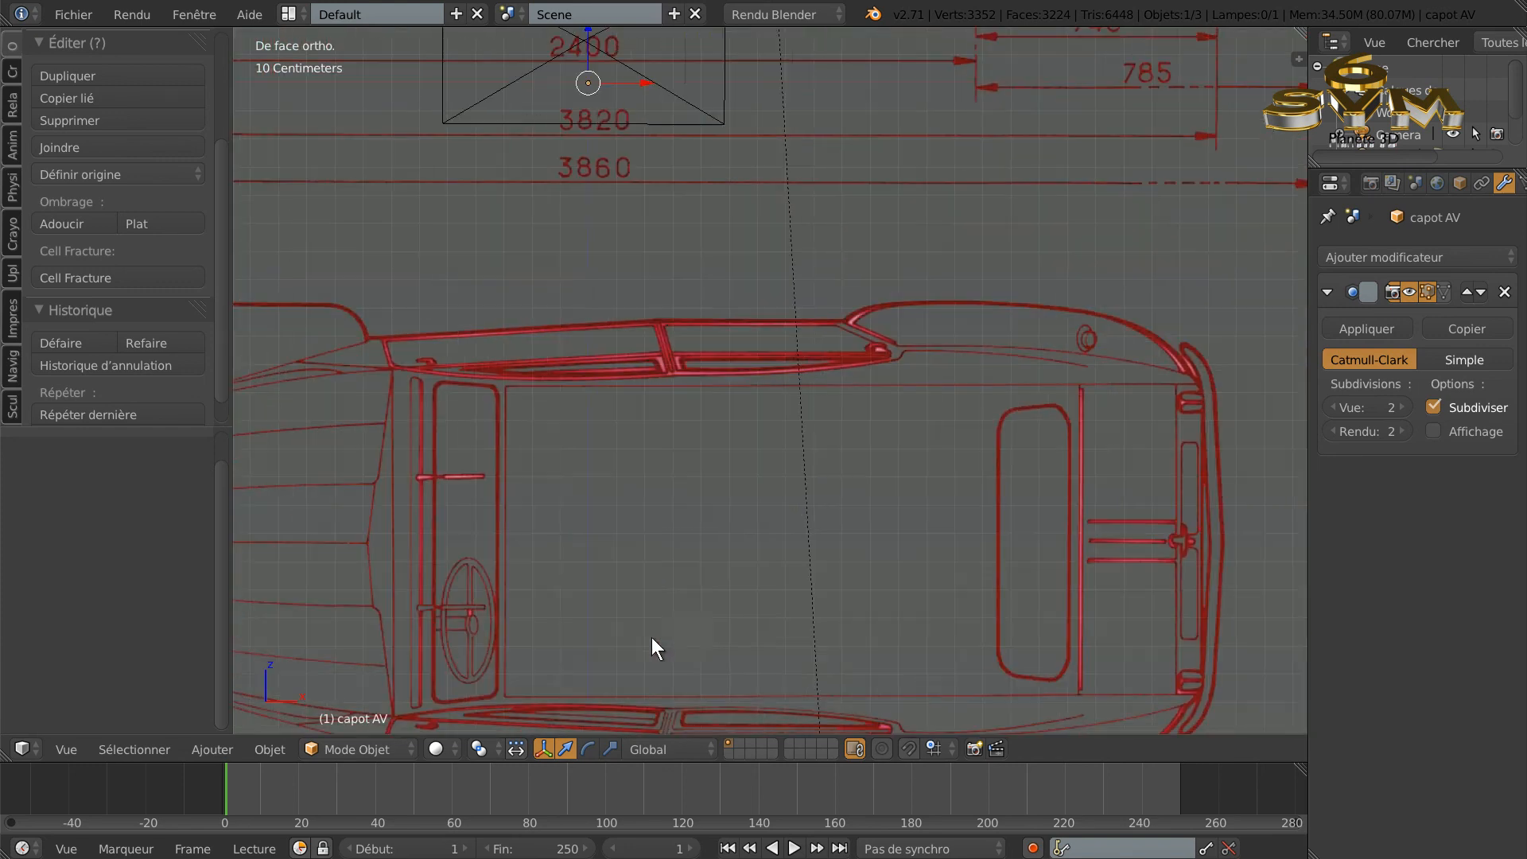
middle_click_drag(1031, 294, 615, 380, "shift")
middle_click_drag(692, 347, 690, 562, "shift")
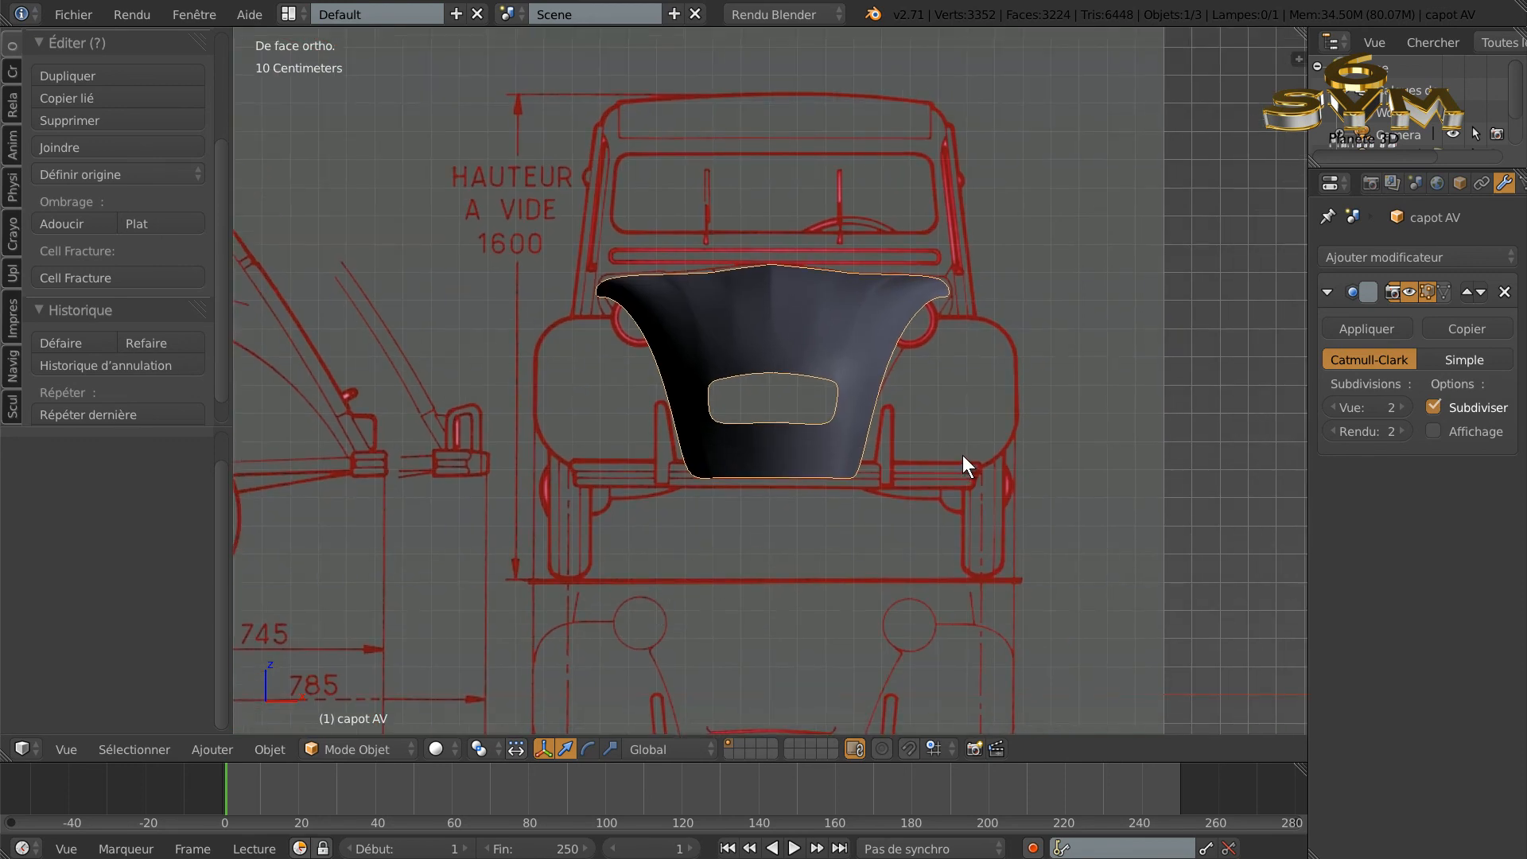
scroll(962, 455, "up", 1)
scroll(970, 450, "up", 1)
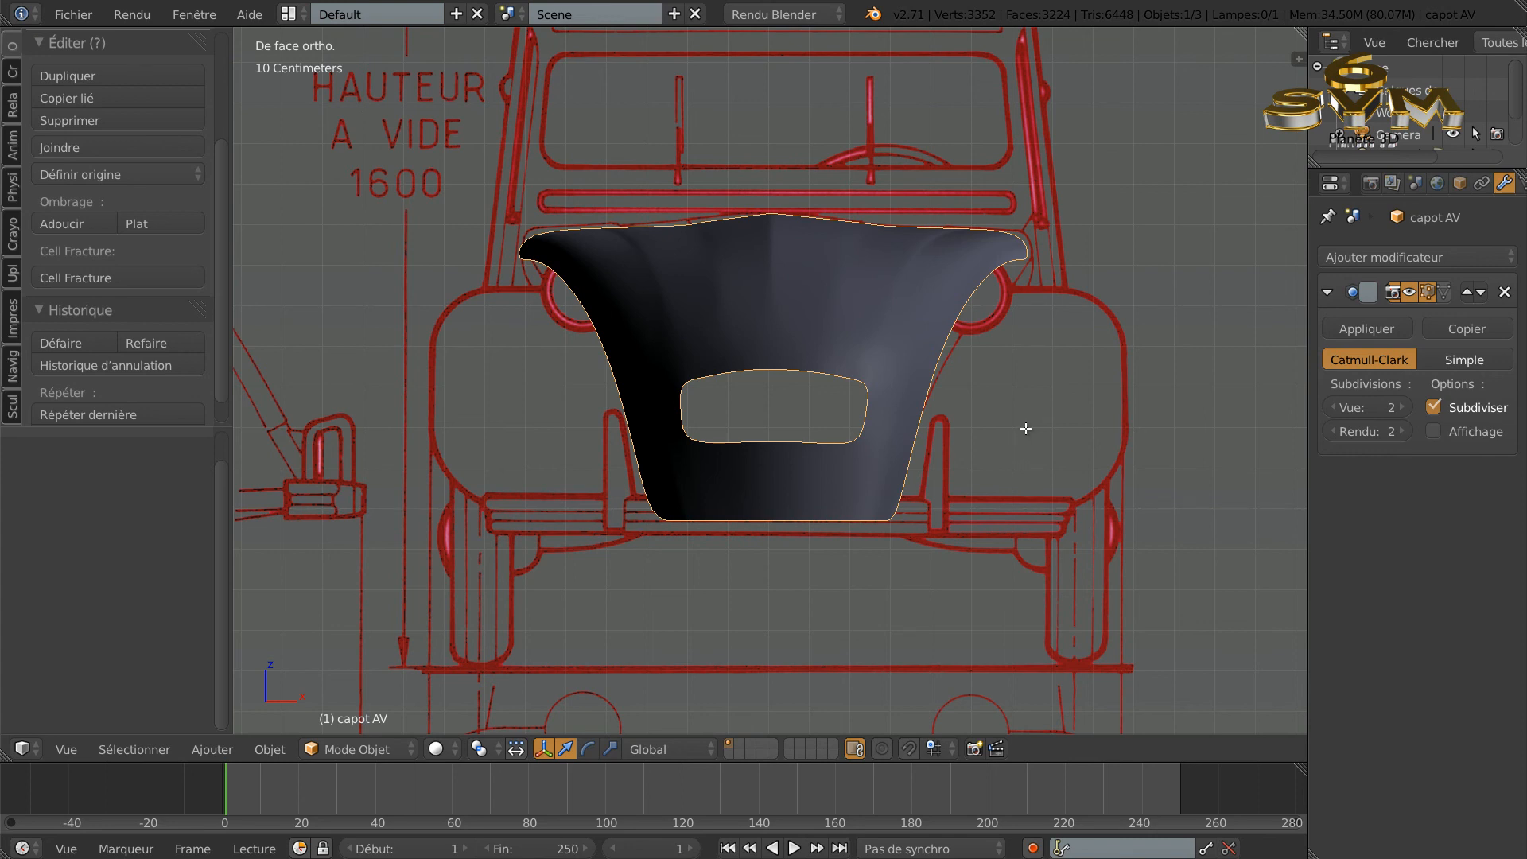
Step: Inspect the hood's mesh in Edit Mode around the opening and along the lower side
key("Tab")
middle_click_drag(1010, 461, 923, 505)
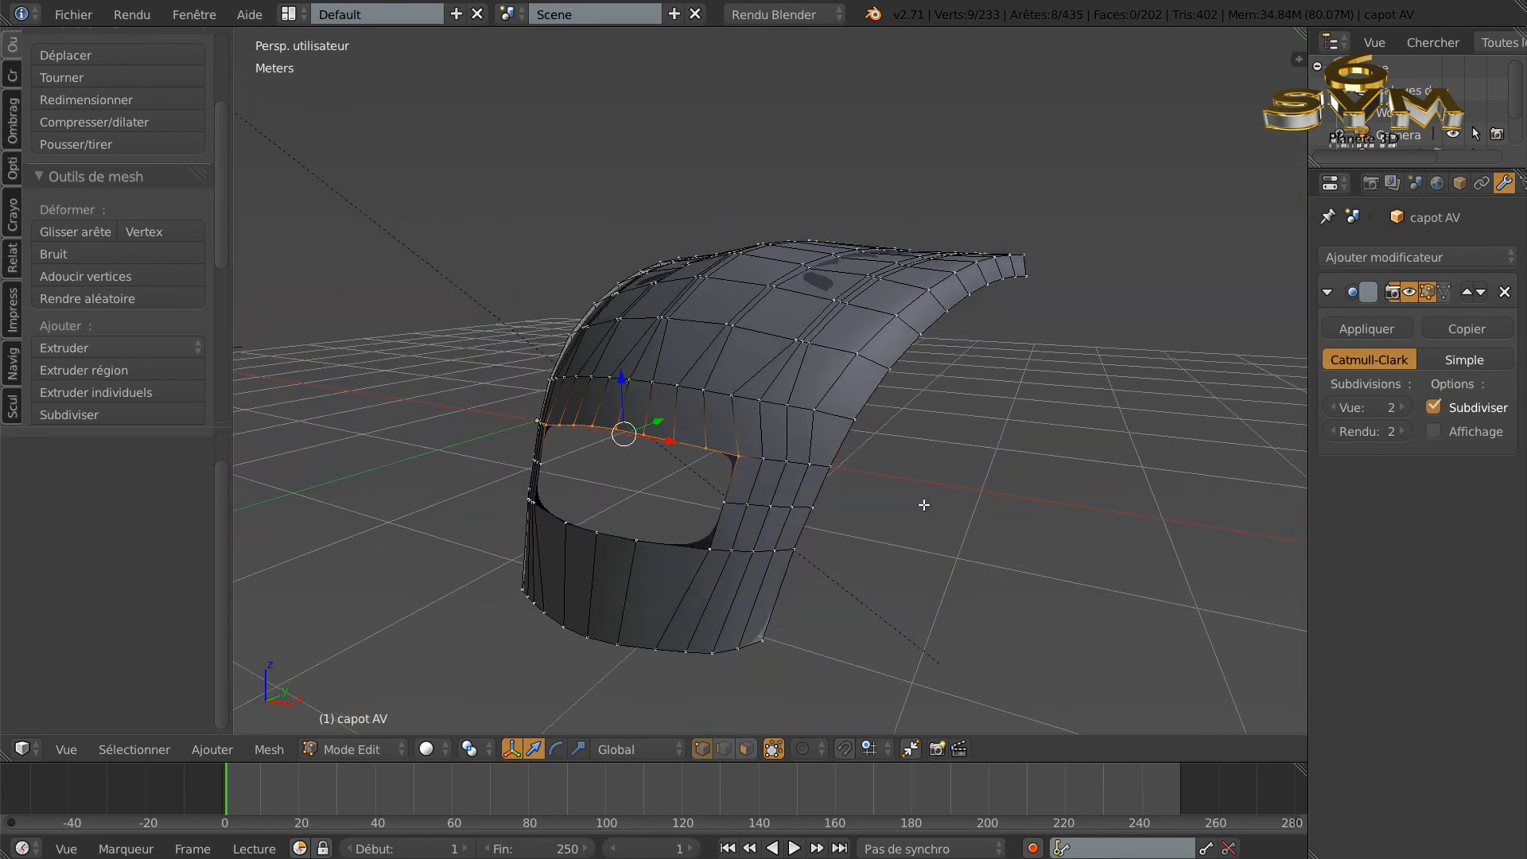
middle_click_drag(787, 515, 803, 546)
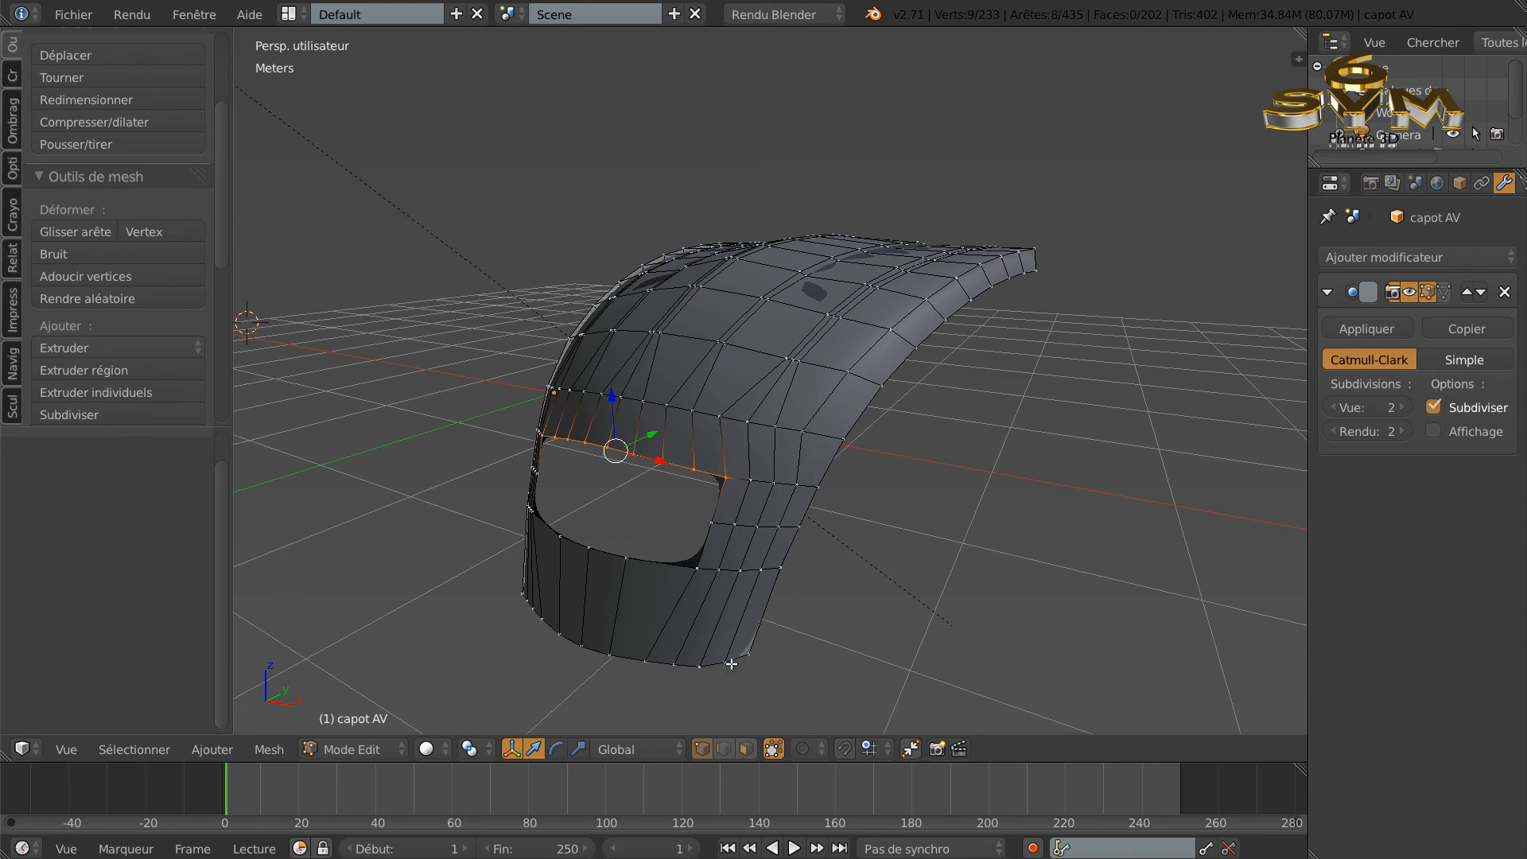
scroll(833, 605, "up", 1)
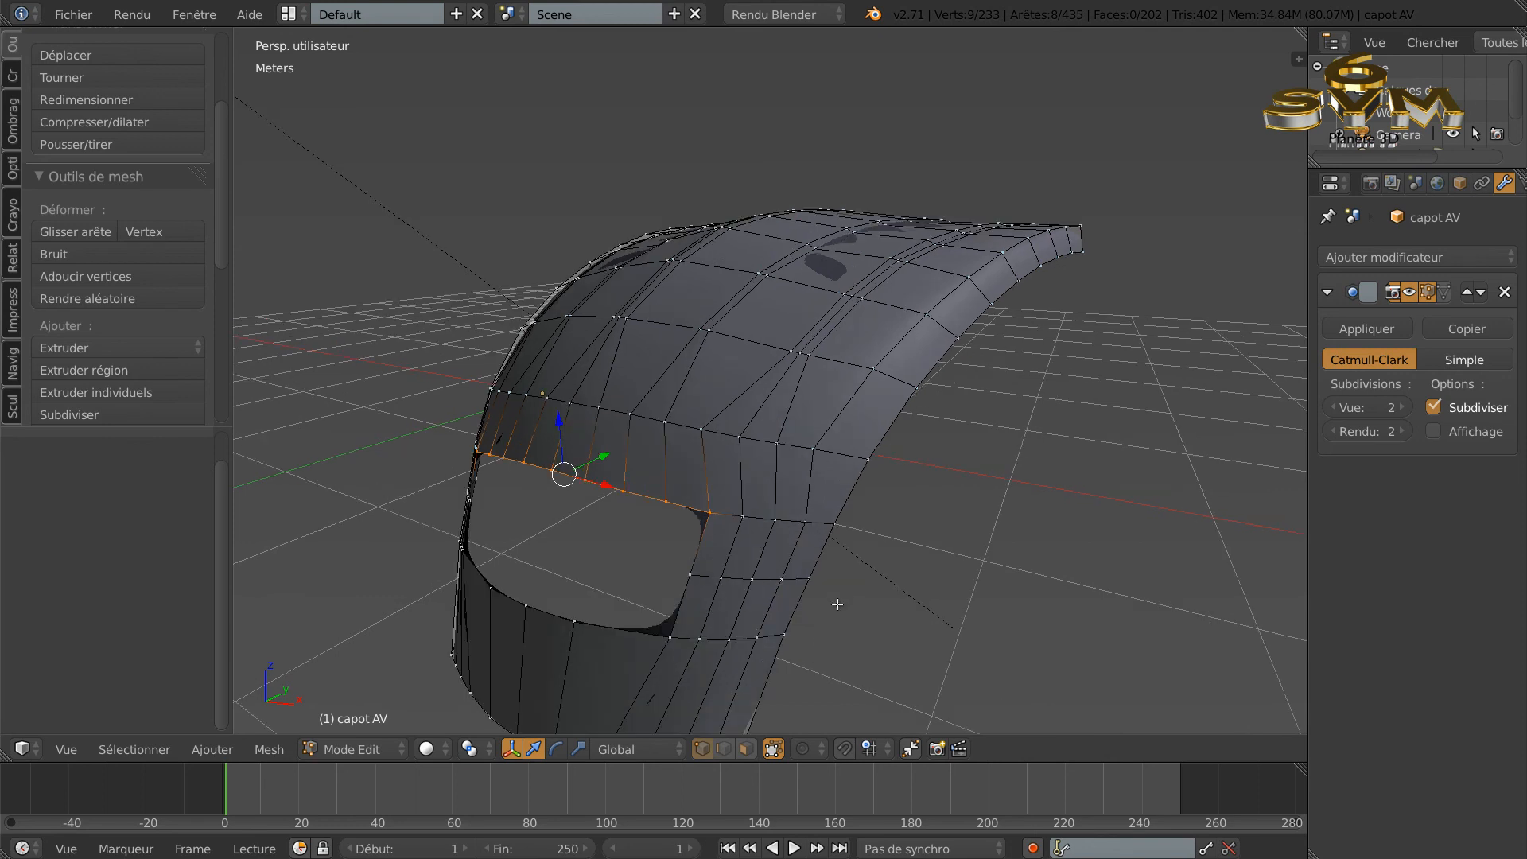
middle_click_drag(828, 617, 823, 632)
scroll(811, 617, "down", 1)
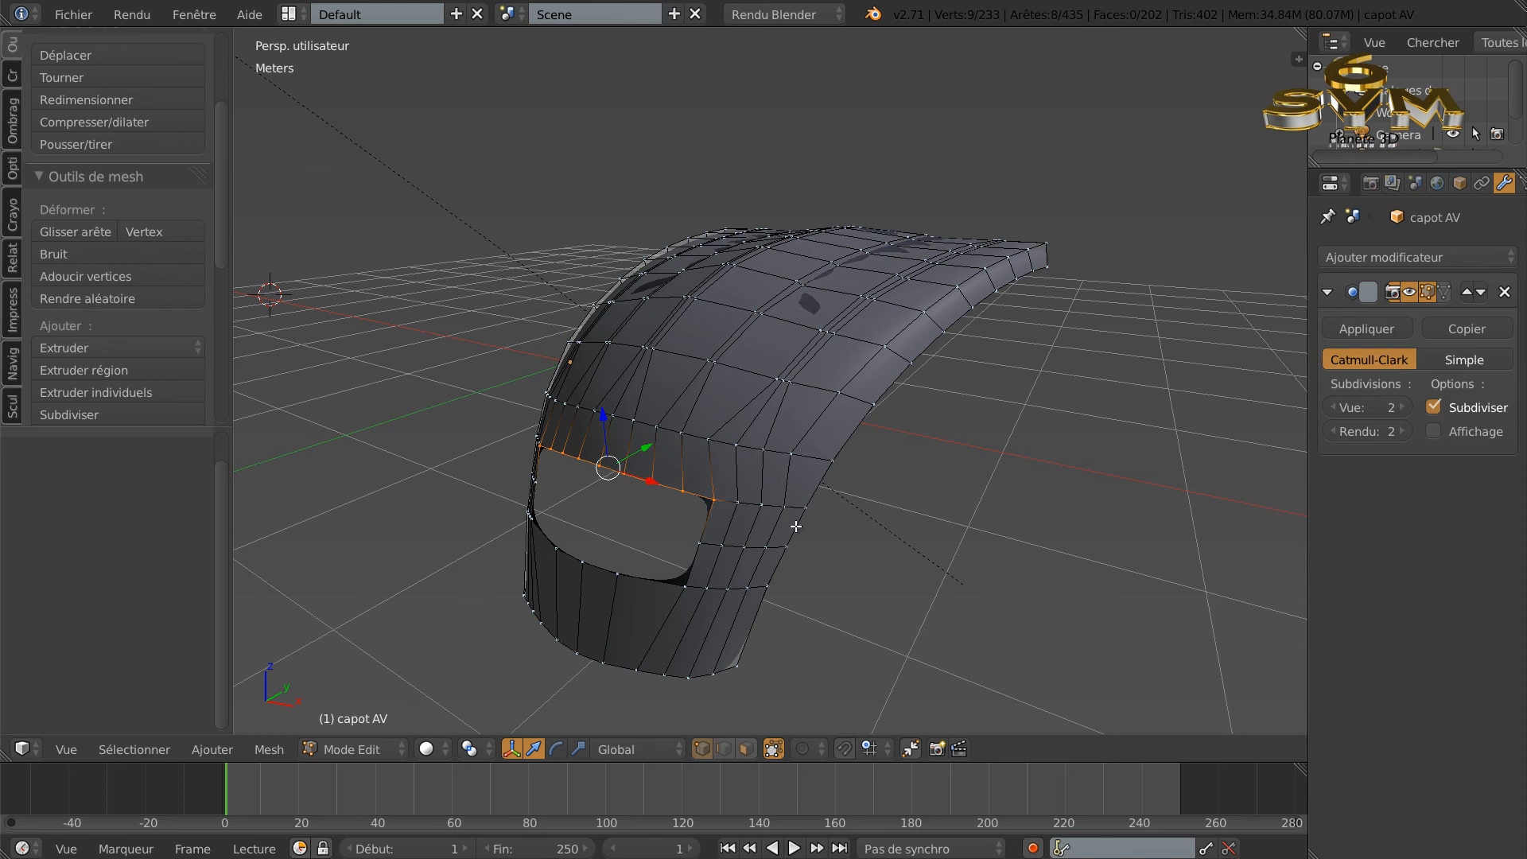
Step: Clear the selection and undo the recent LoopTools edits around the opening and along the bottom edge one after another
key("a")
key("a")
key("a")
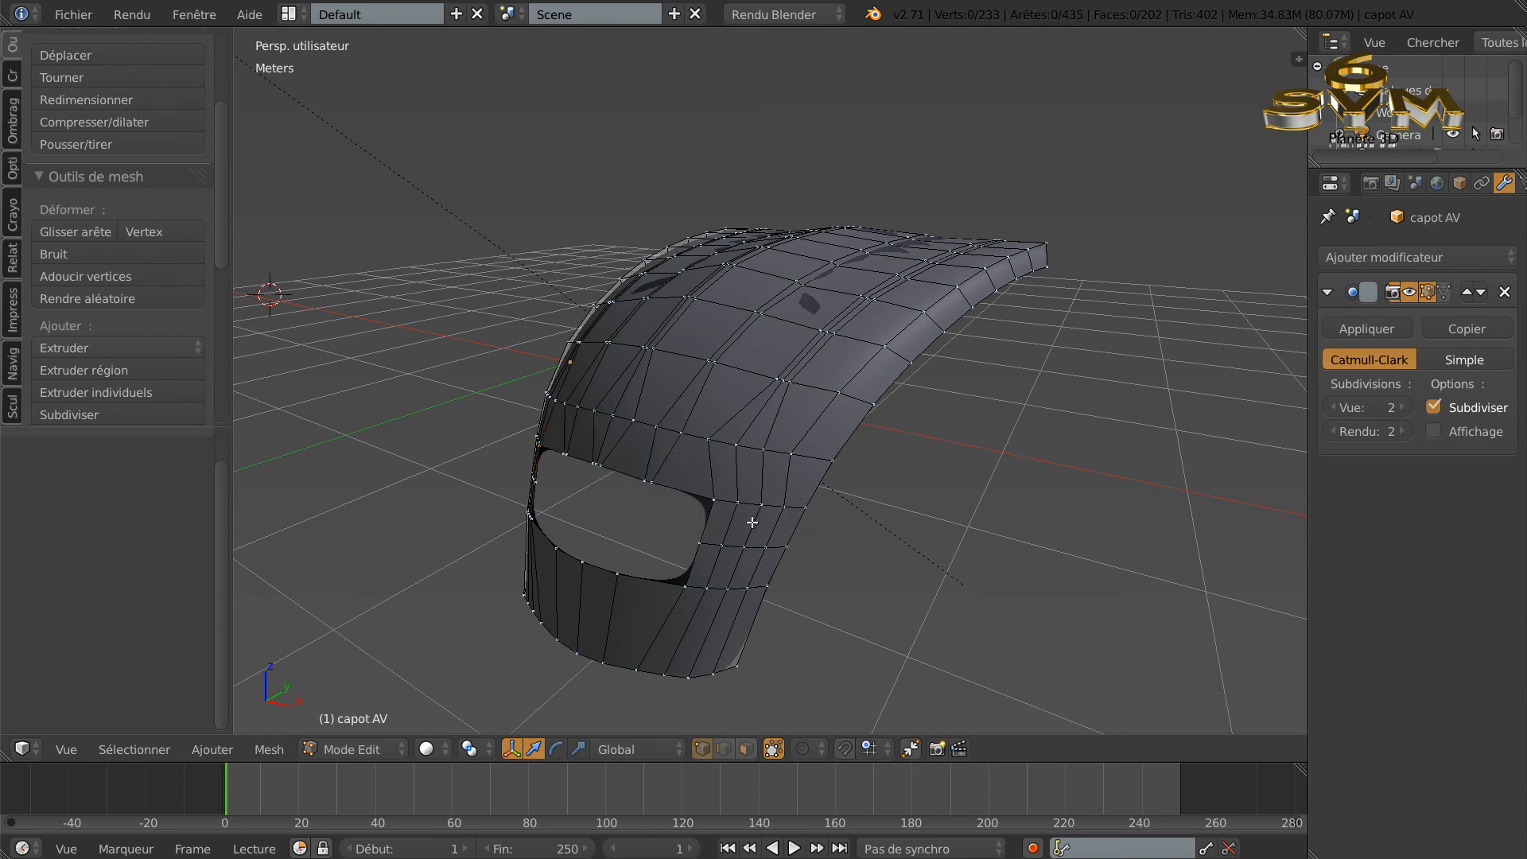
key("ctrl+z")
key("ctrl+z")
key("ctrl+z")
key("ctrl+z")
key("ctrl+z")
key("ctrl+z")
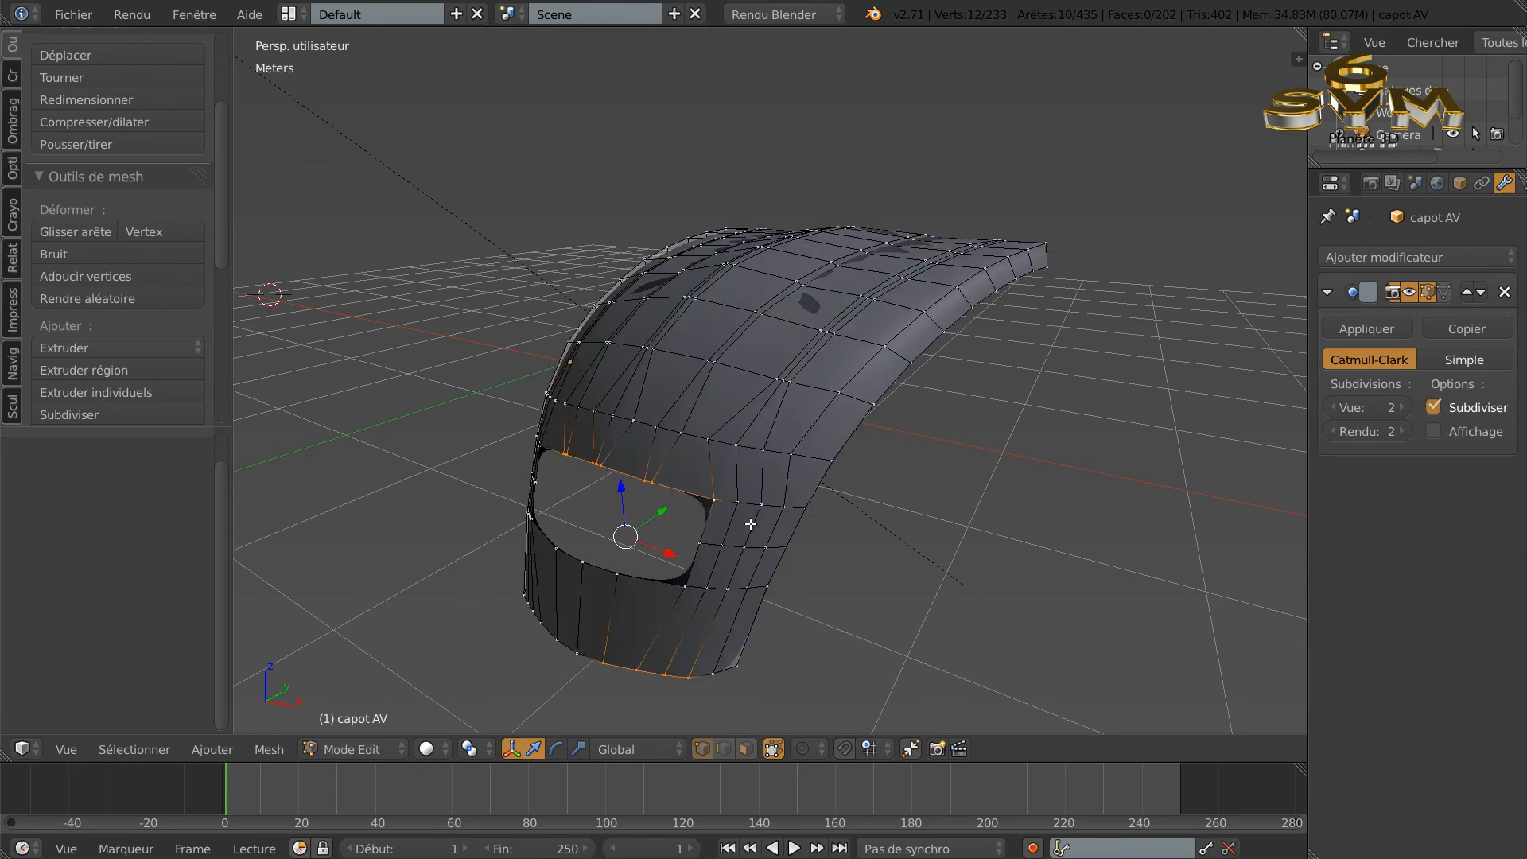
key("ctrl+z")
key("ctrl+z")
key("ctrl+z")
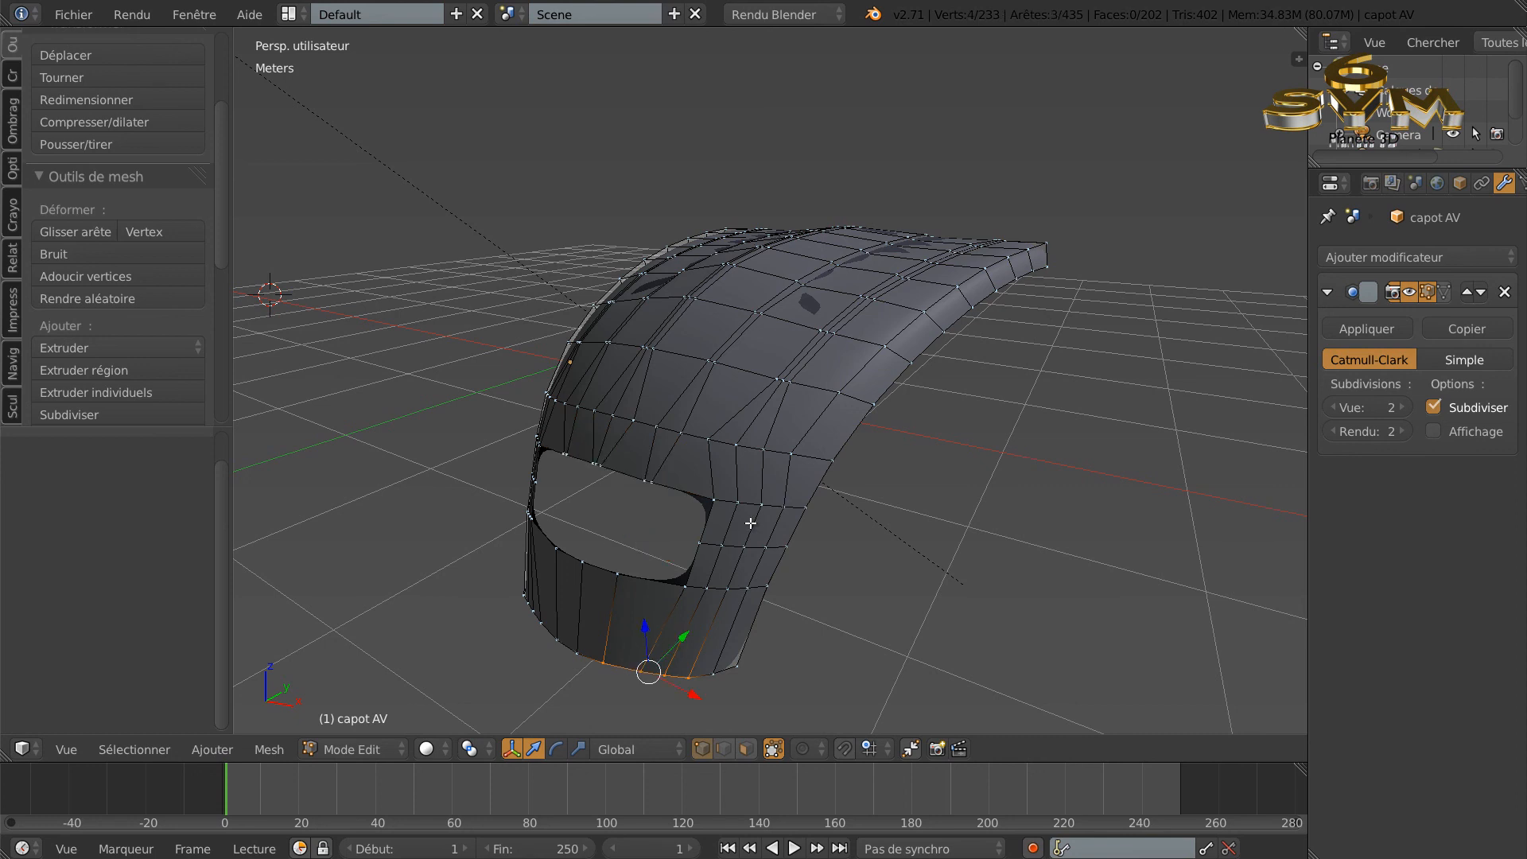
key("ctrl+z")
key("ctrl+z")
key("ctrl+z")
key("ctrl+z")
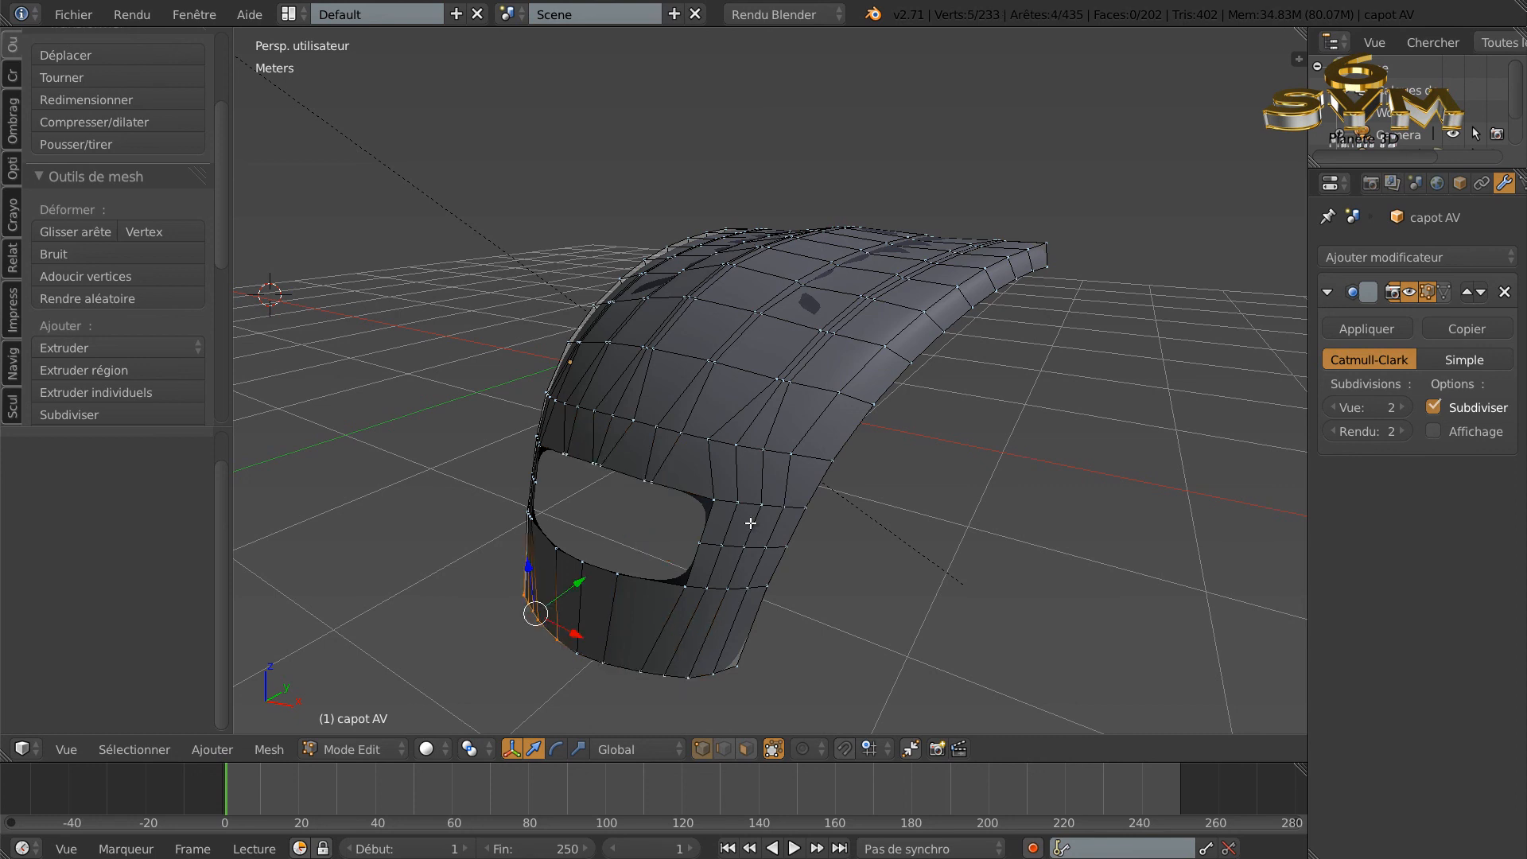
key("ctrl+z")
key("ctrl+z")
key("ctrl+z")
key("ctrl+z")
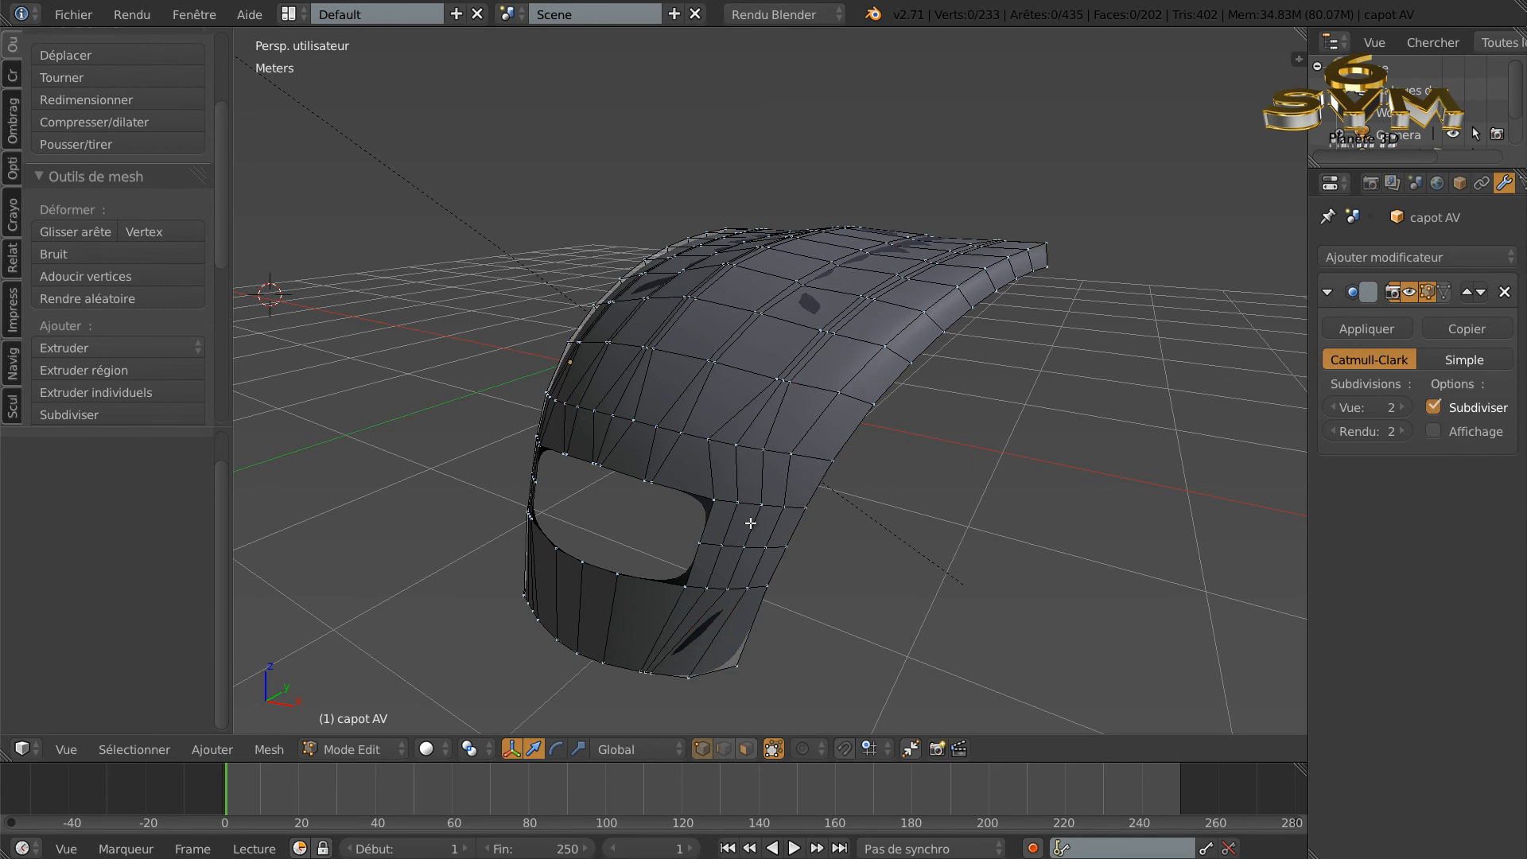
key("ctrl+z")
key("ctrl+z")
key("ctrl+z")
key("ctrl+z")
key("ctrl+z")
key("ctrl+z")
middle_click_drag(867, 545, 878, 541)
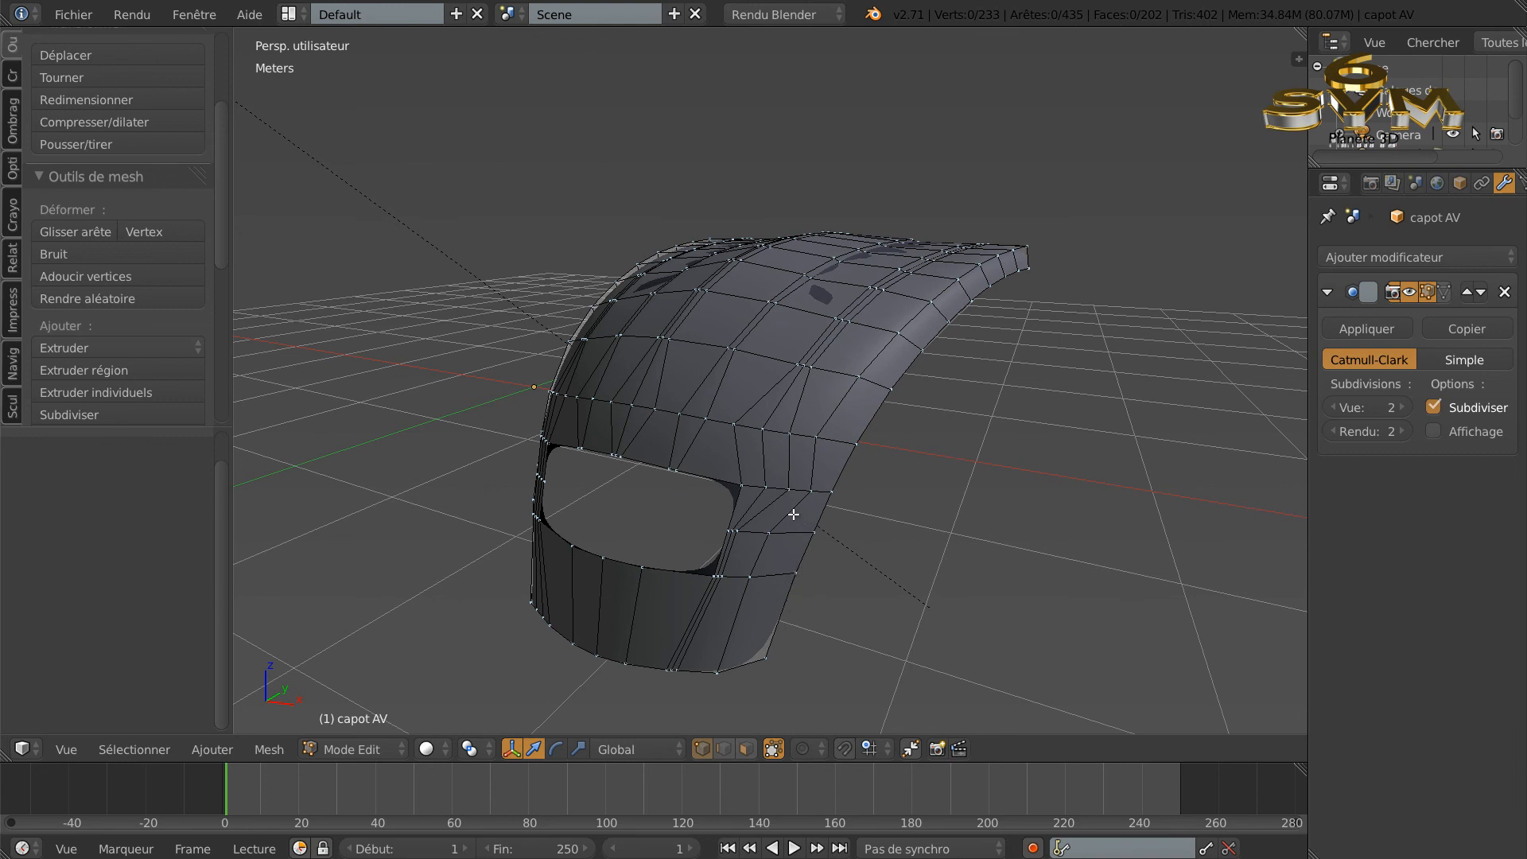
scroll(829, 581, "up", 1)
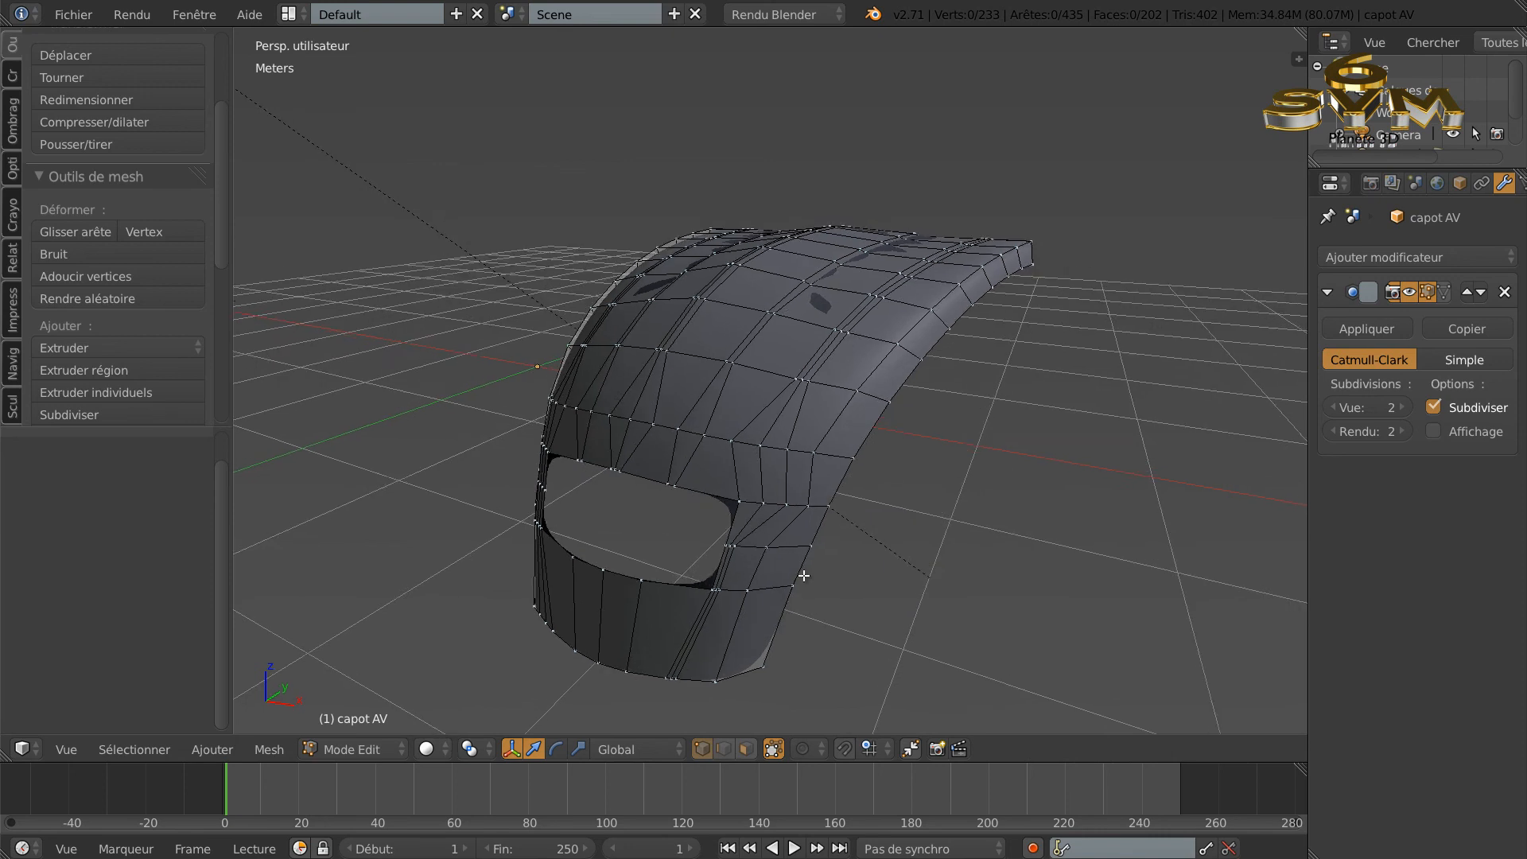
scroll(803, 573, "up", 1)
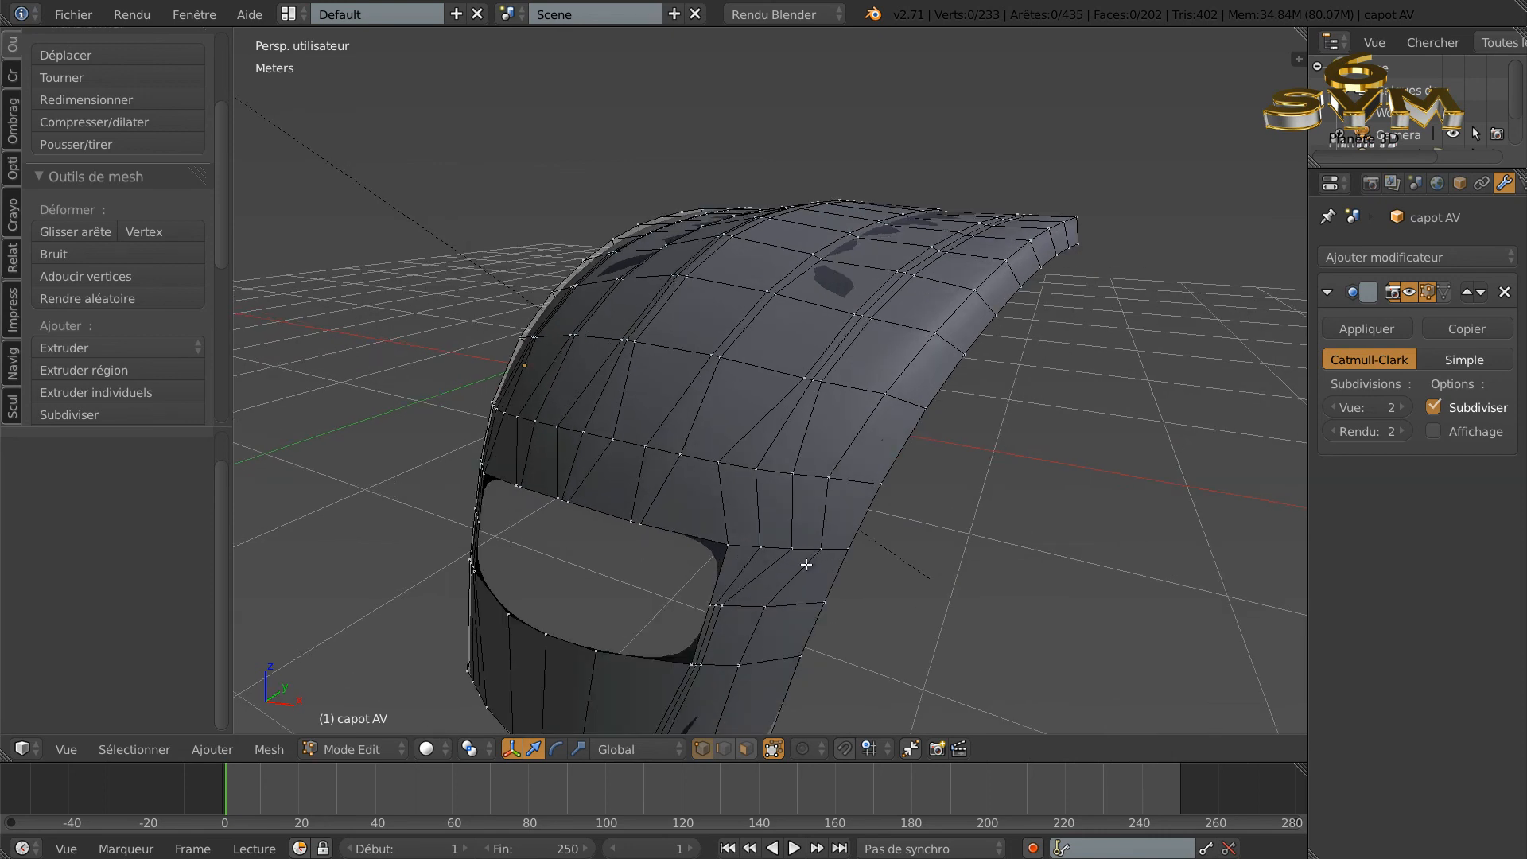
Step: Compare the hood in Object Mode and Edit Mode, and undo the even spacing of the opening's upper edge
key("Tab")
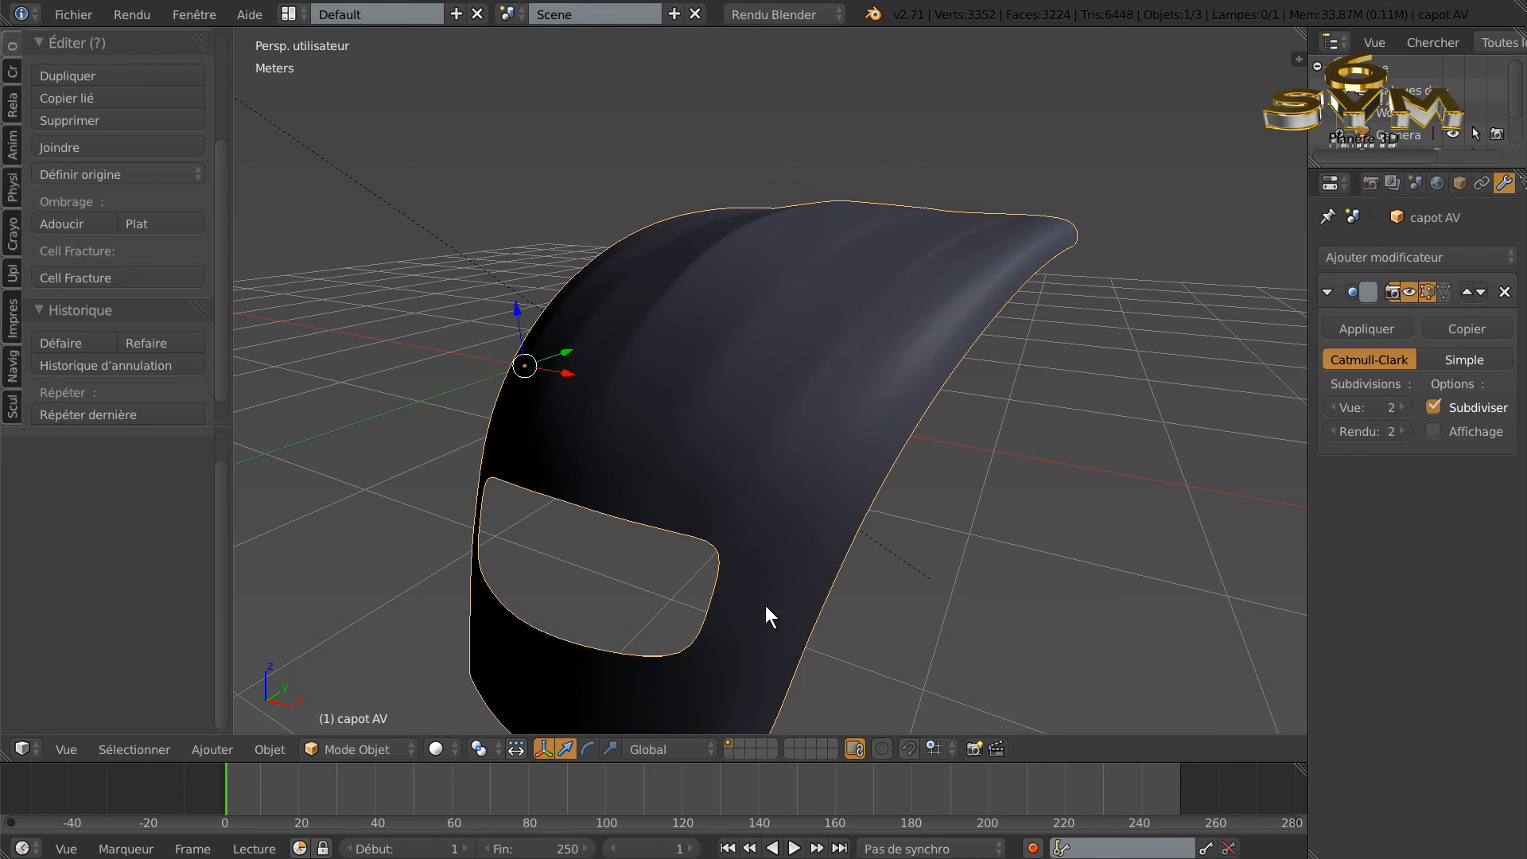
key("Tab")
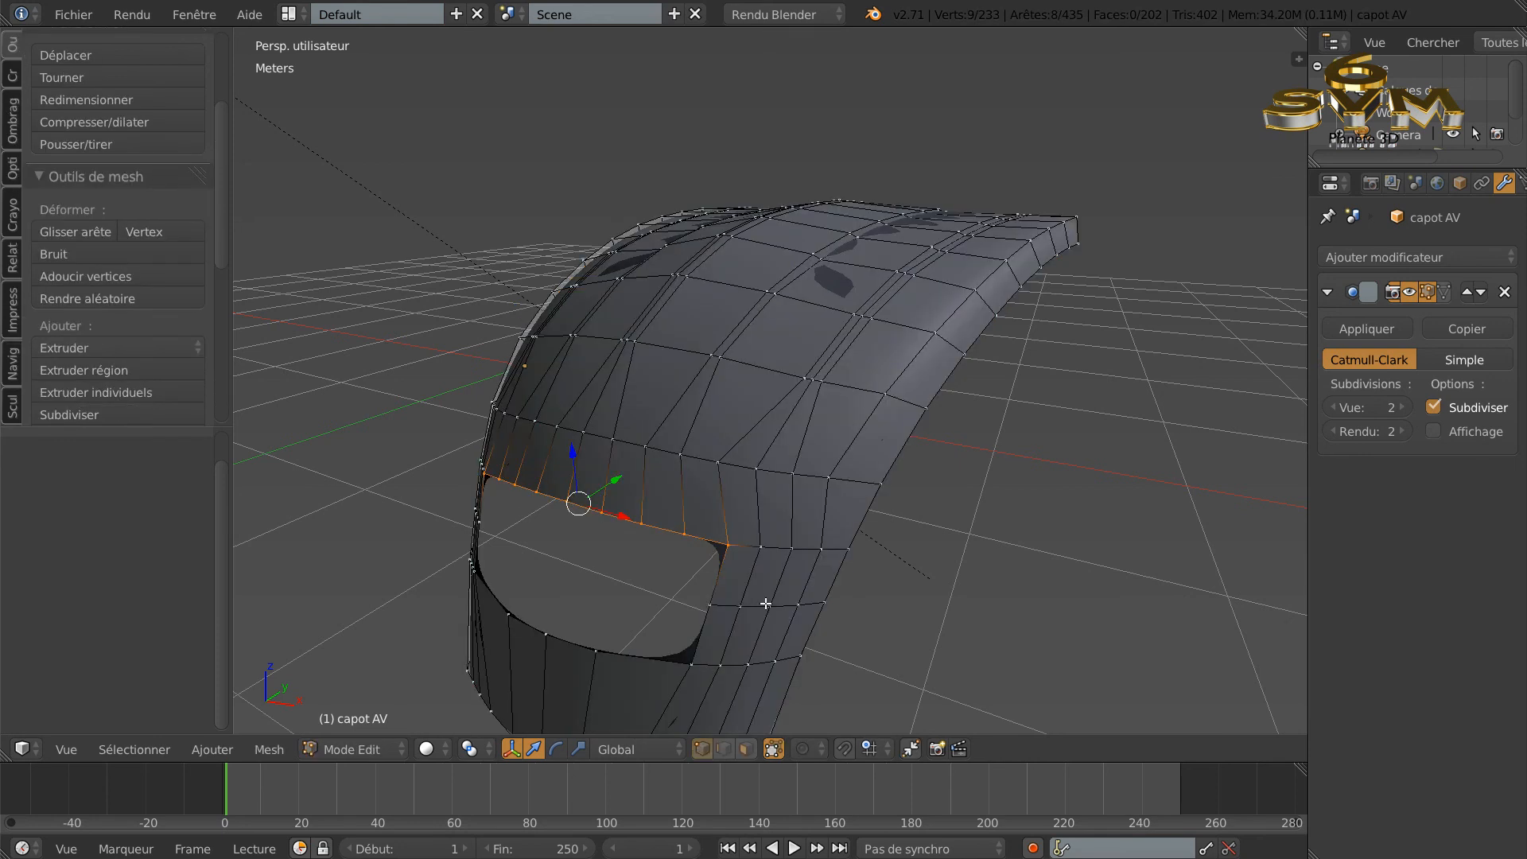
key("Tab")
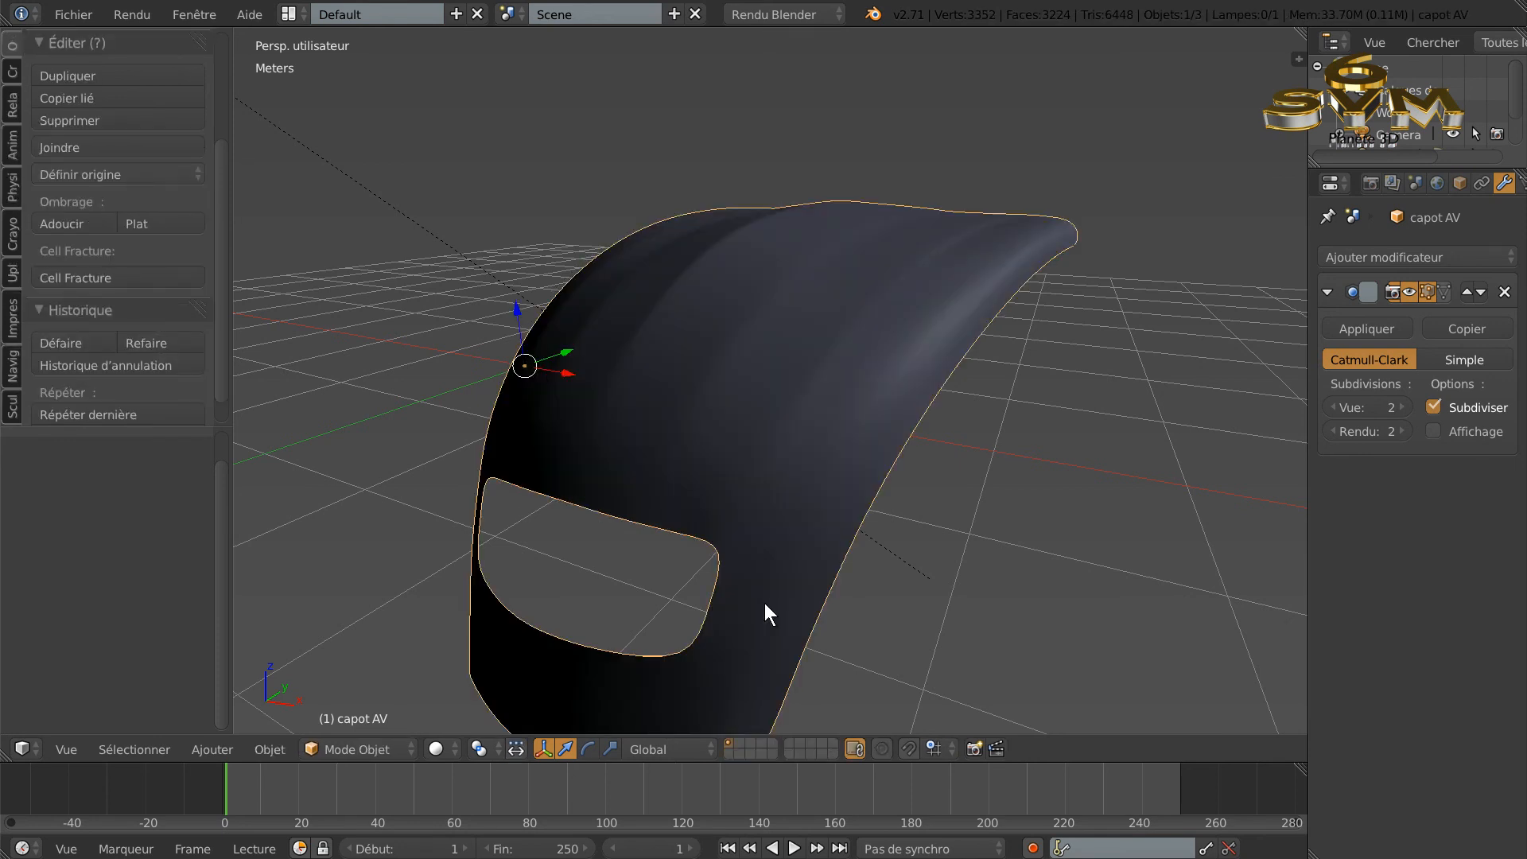
key("Tab")
key("Tab")
key("ctrl+z")
key("Tab")
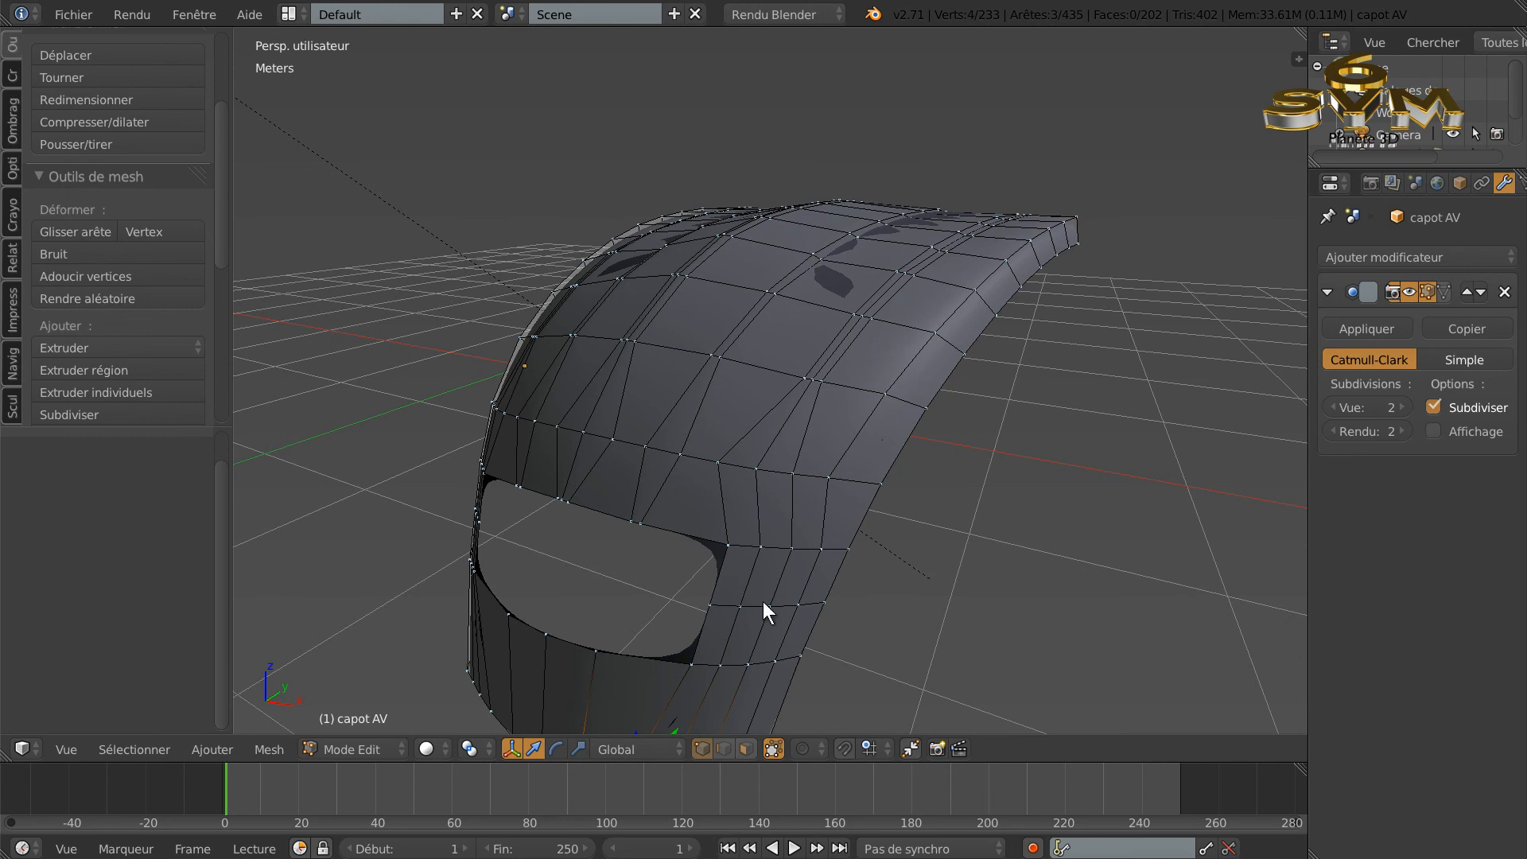
Step: Check the hood in Object Mode, and undo the even spacing of the vertex rows beside the opening
key("Tab")
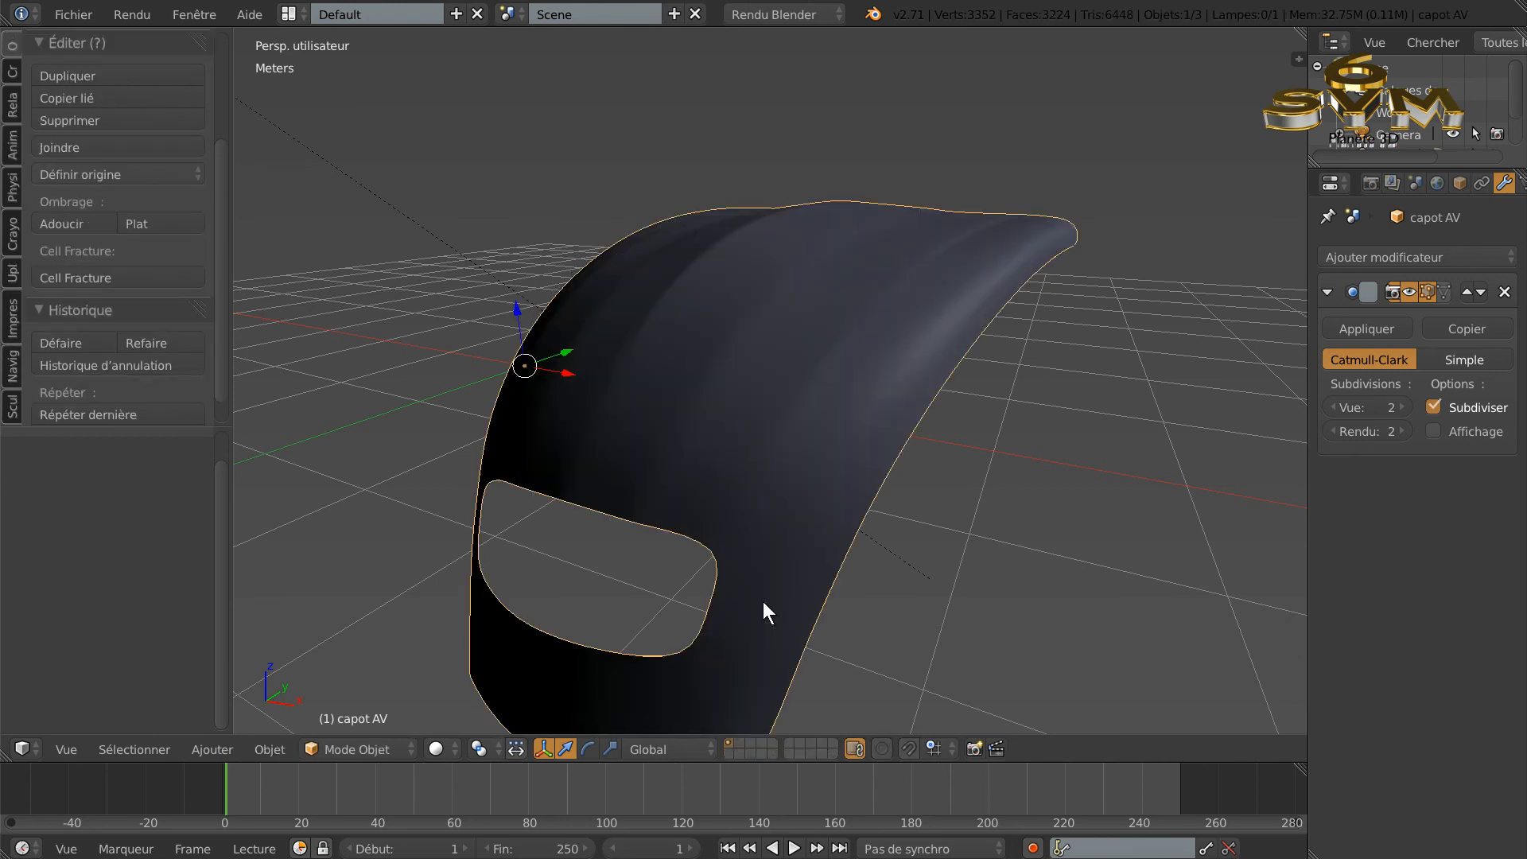
key("Tab")
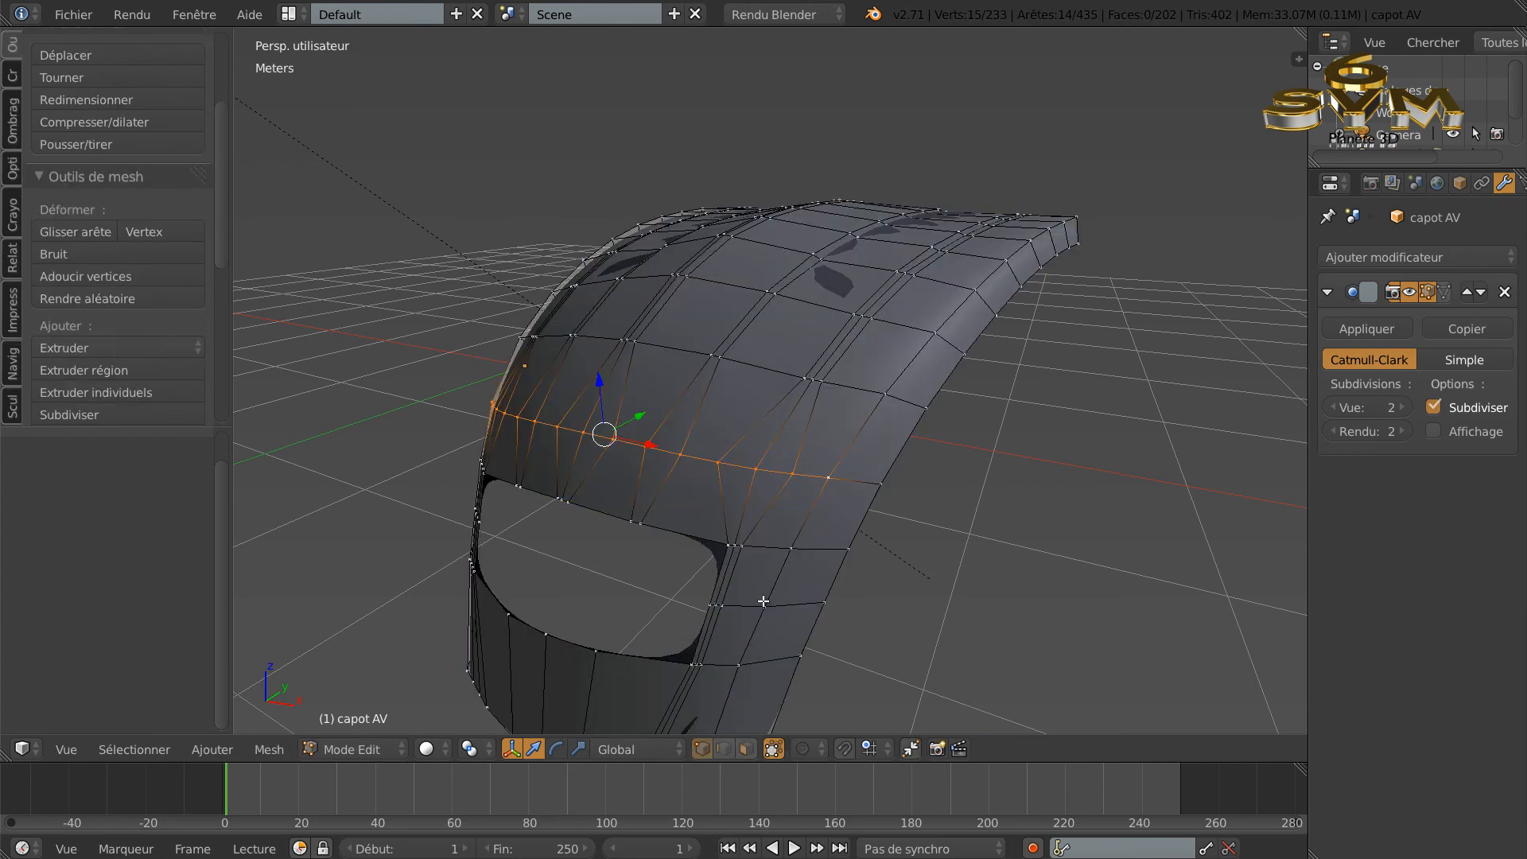
middle_click_drag(819, 585, 891, 589)
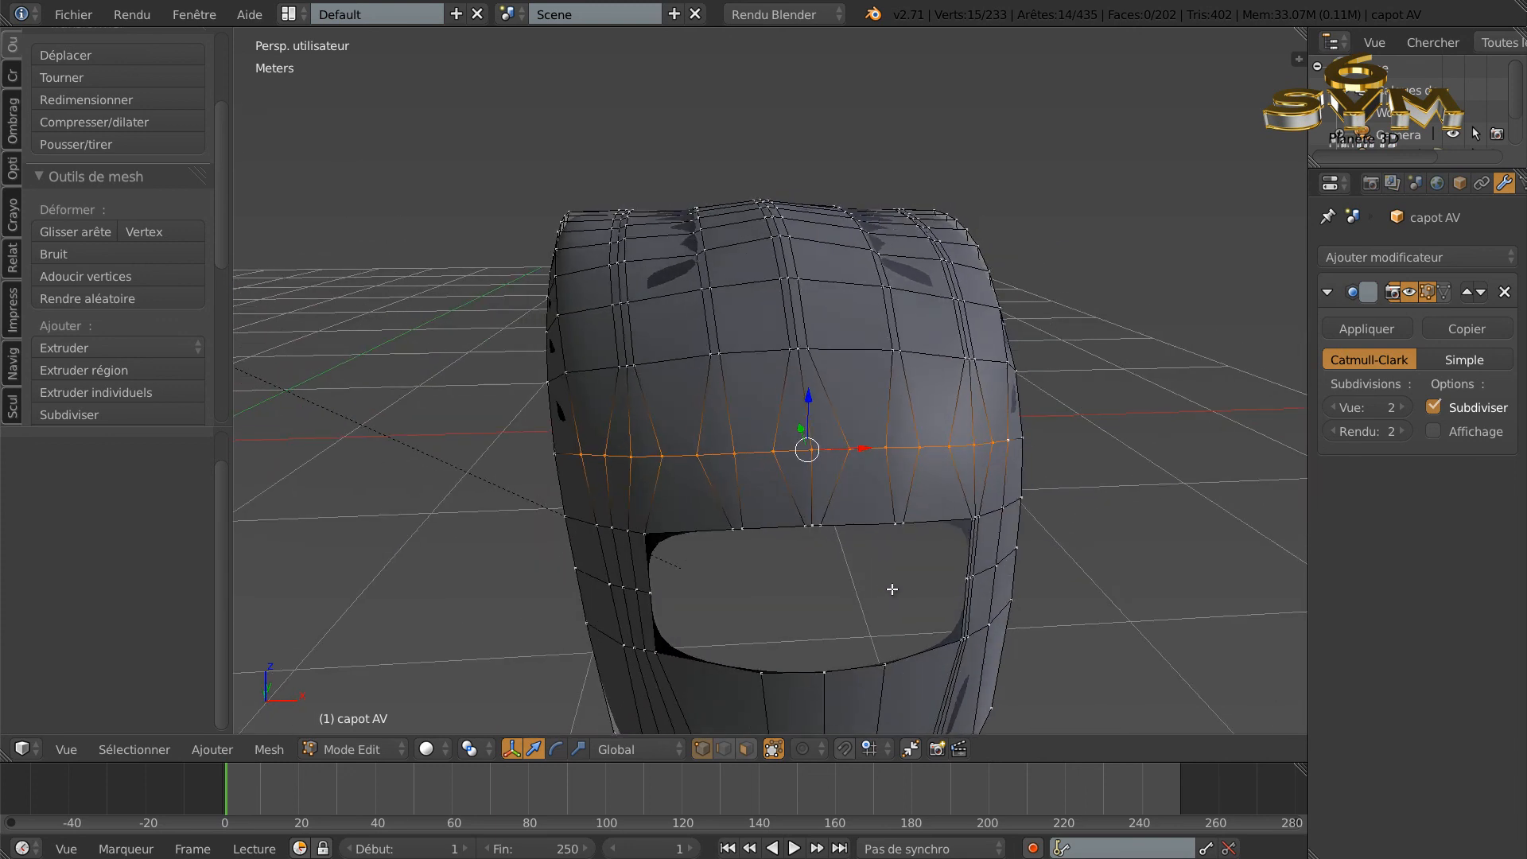
middle_click_drag(835, 534, 796, 520)
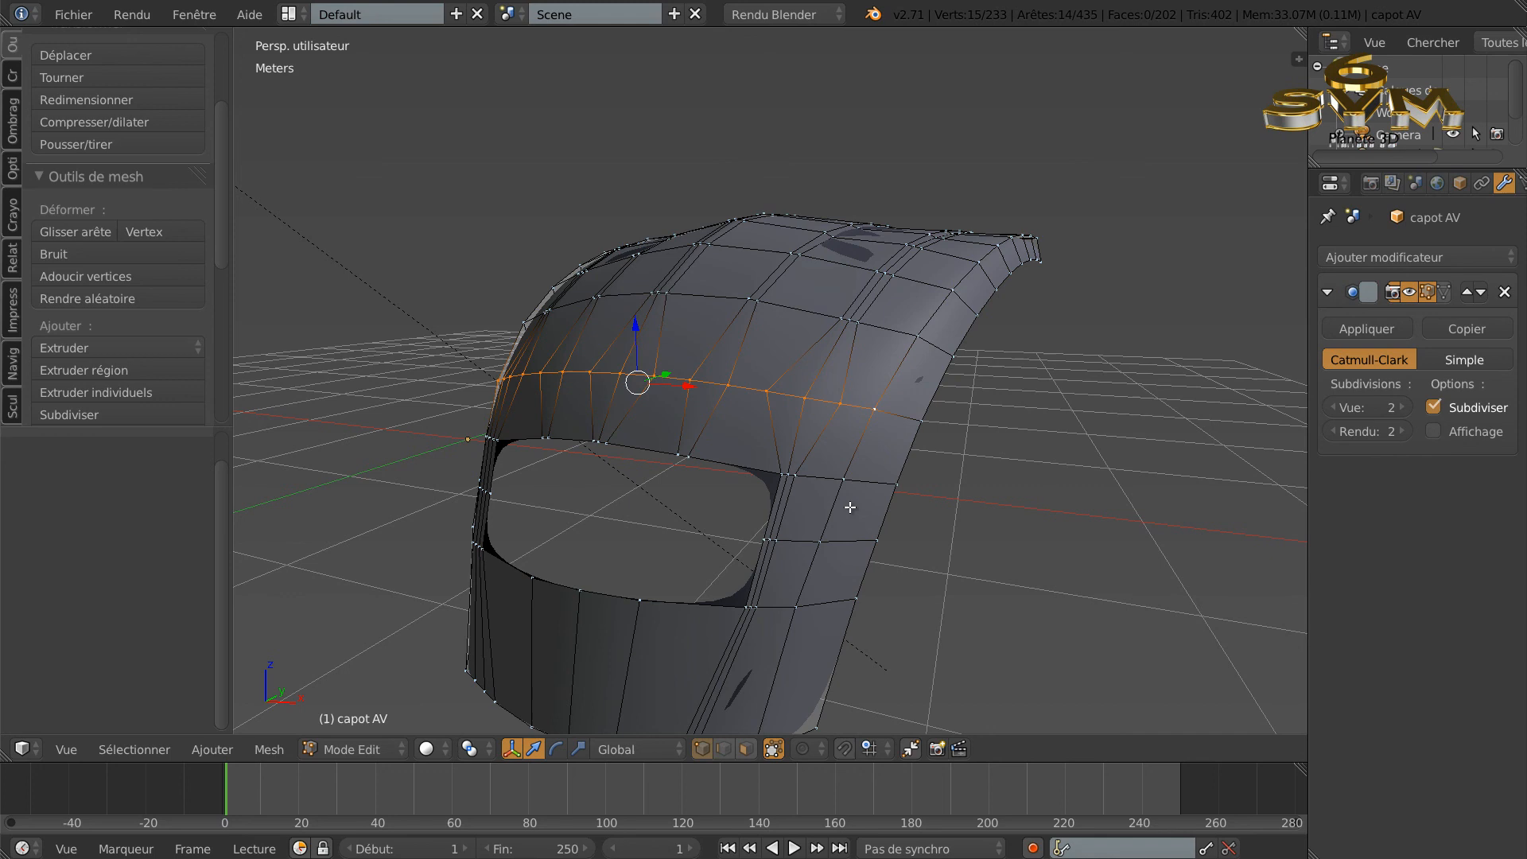
Step: Evenly space the four vertices beside the opening's upper corner on the +X side with LoopTools Space, and clear the selection
key("a")
key("c")
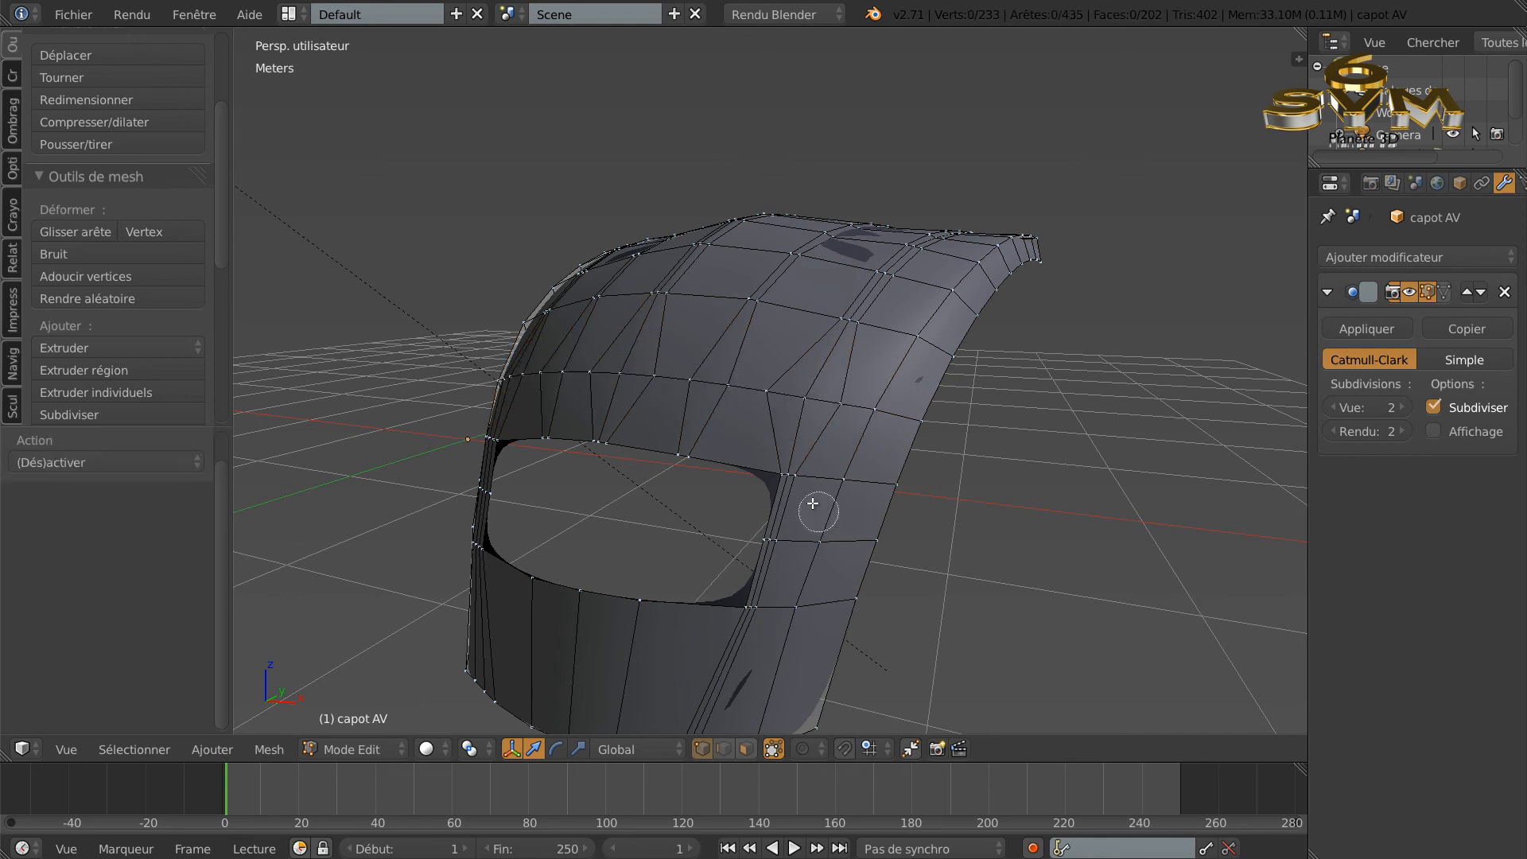
left_click(791, 477)
right_click(827, 474)
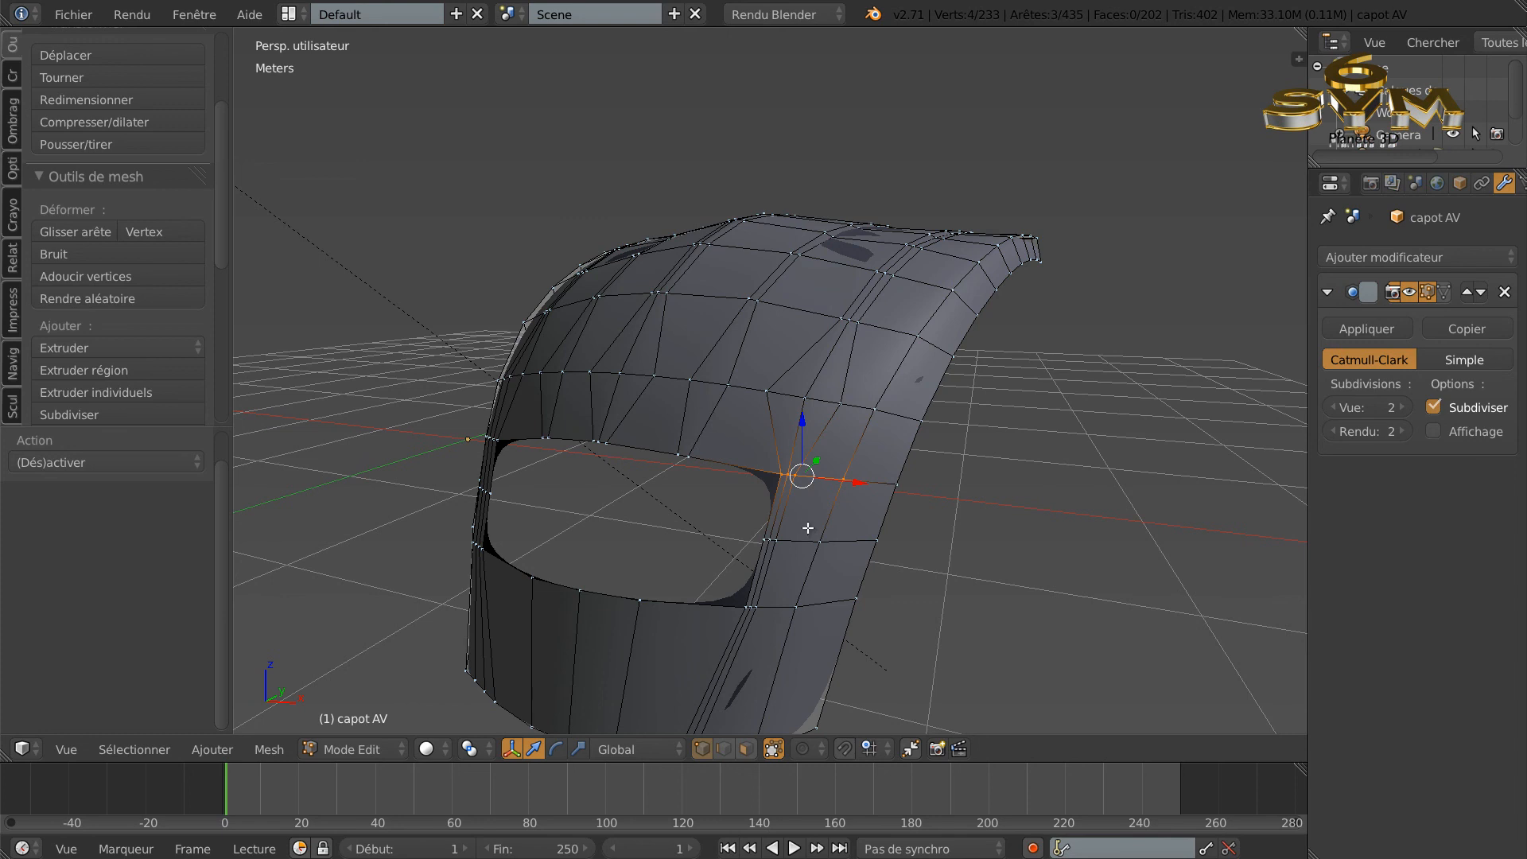
key("w")
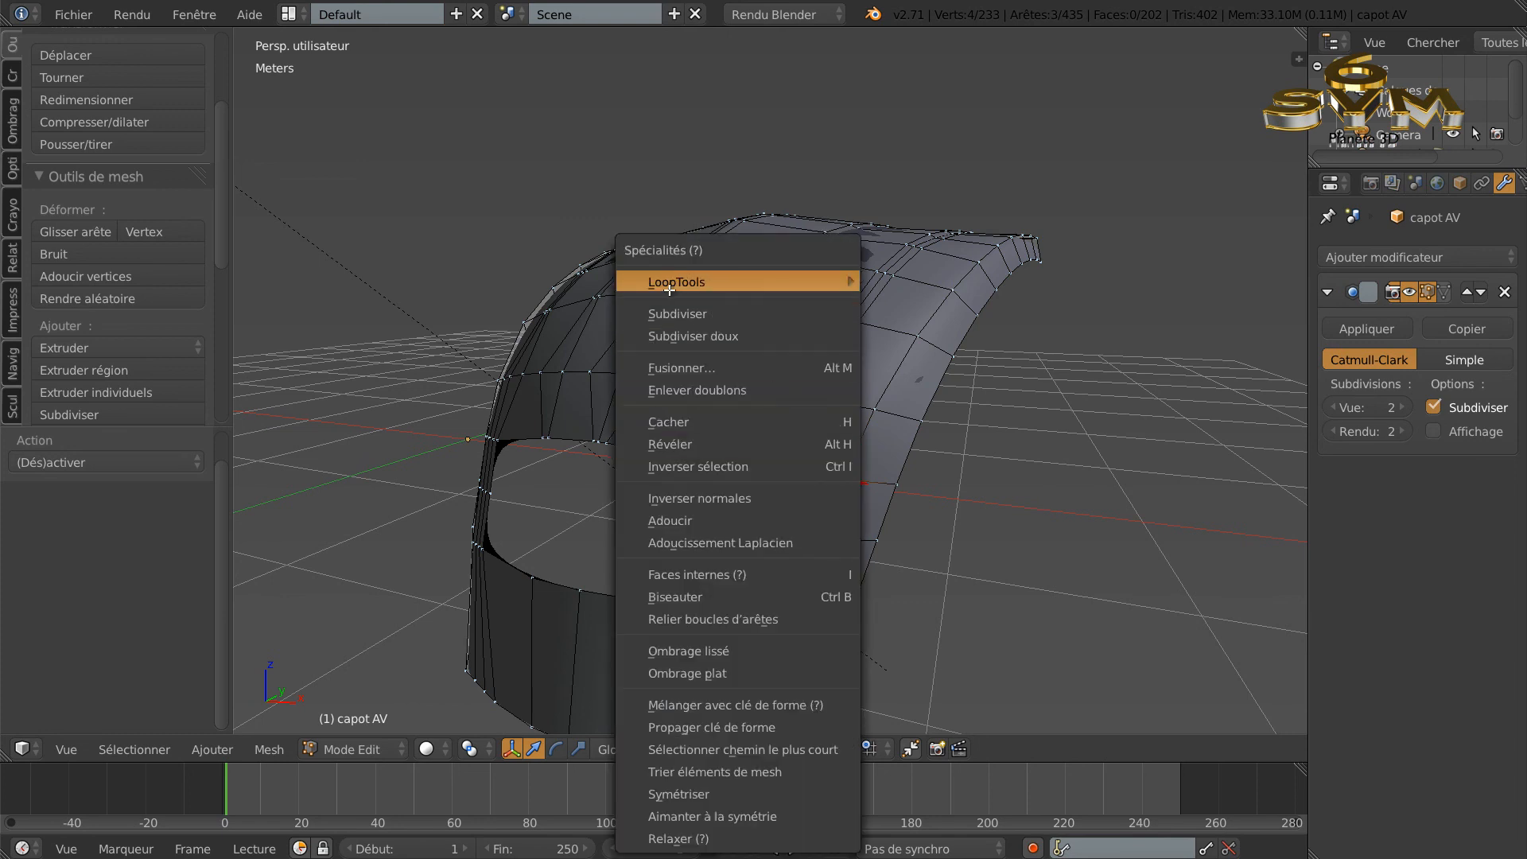
mouse_move(716, 284)
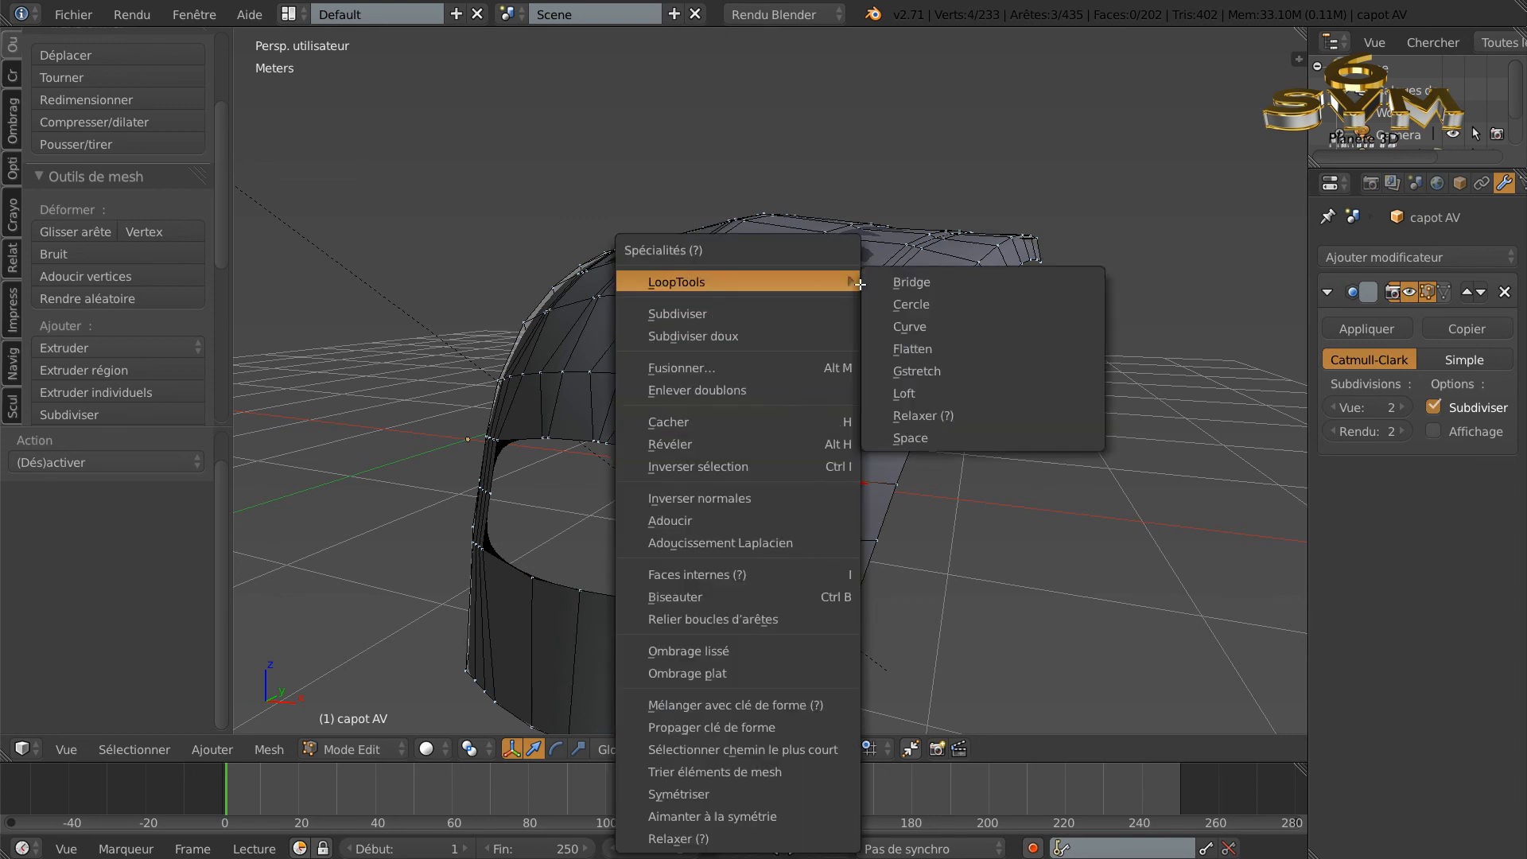
left_click(966, 436)
key("a")
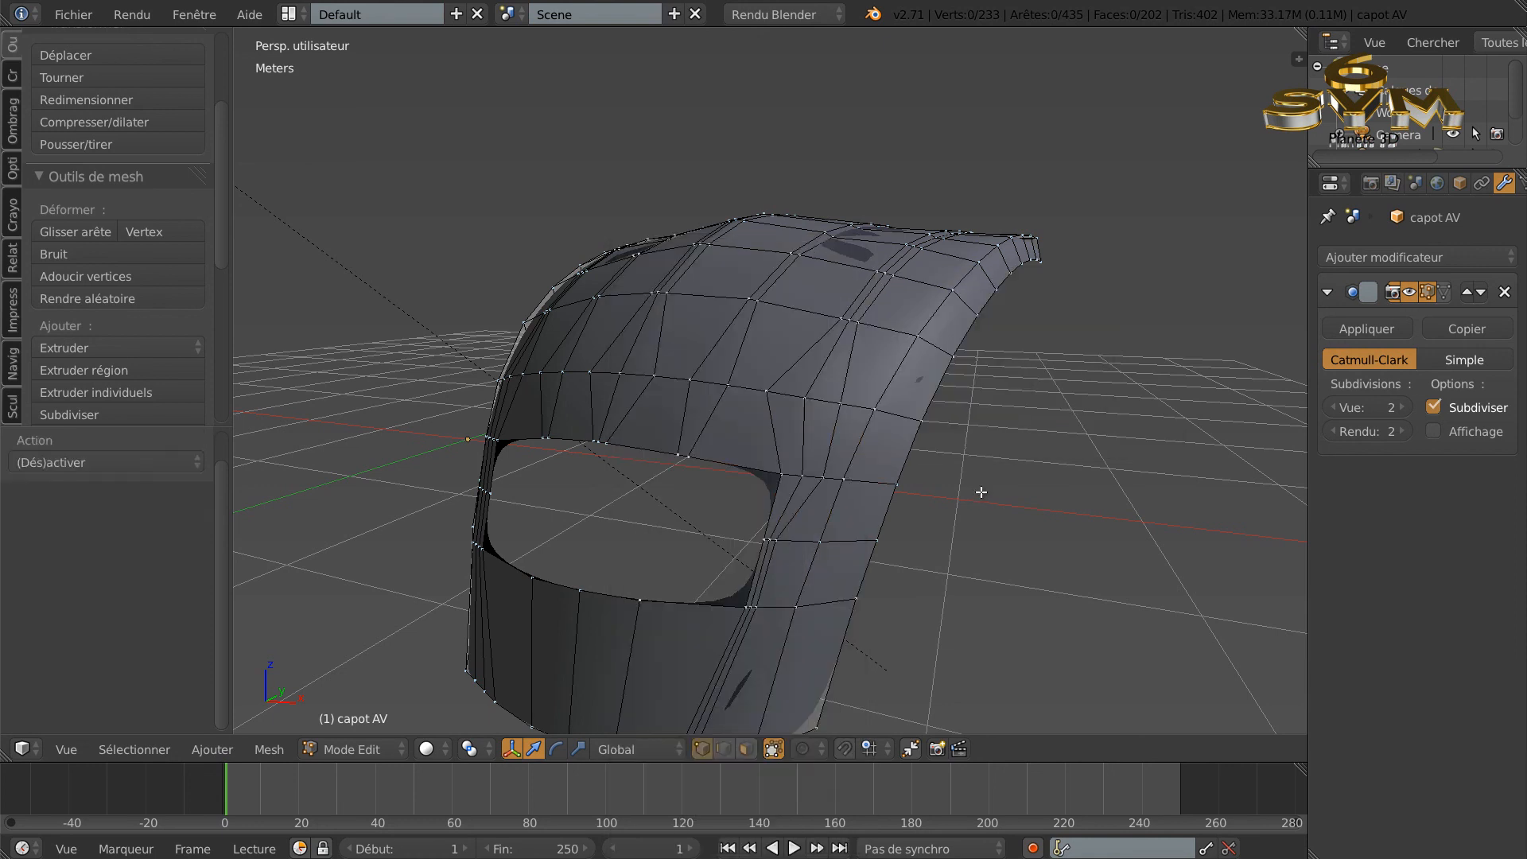
Step: Apply LoopTools Space to the four-vertex row beside the opening's mid-height on the +X side, and deselect it
mouse_move(787, 503)
left_mouse_down()
mouse_move(765, 541)
mouse_move(819, 539)
left_mouse_up()
key("Escape")
key("c")
key("w")
mouse_move(1116, 281)
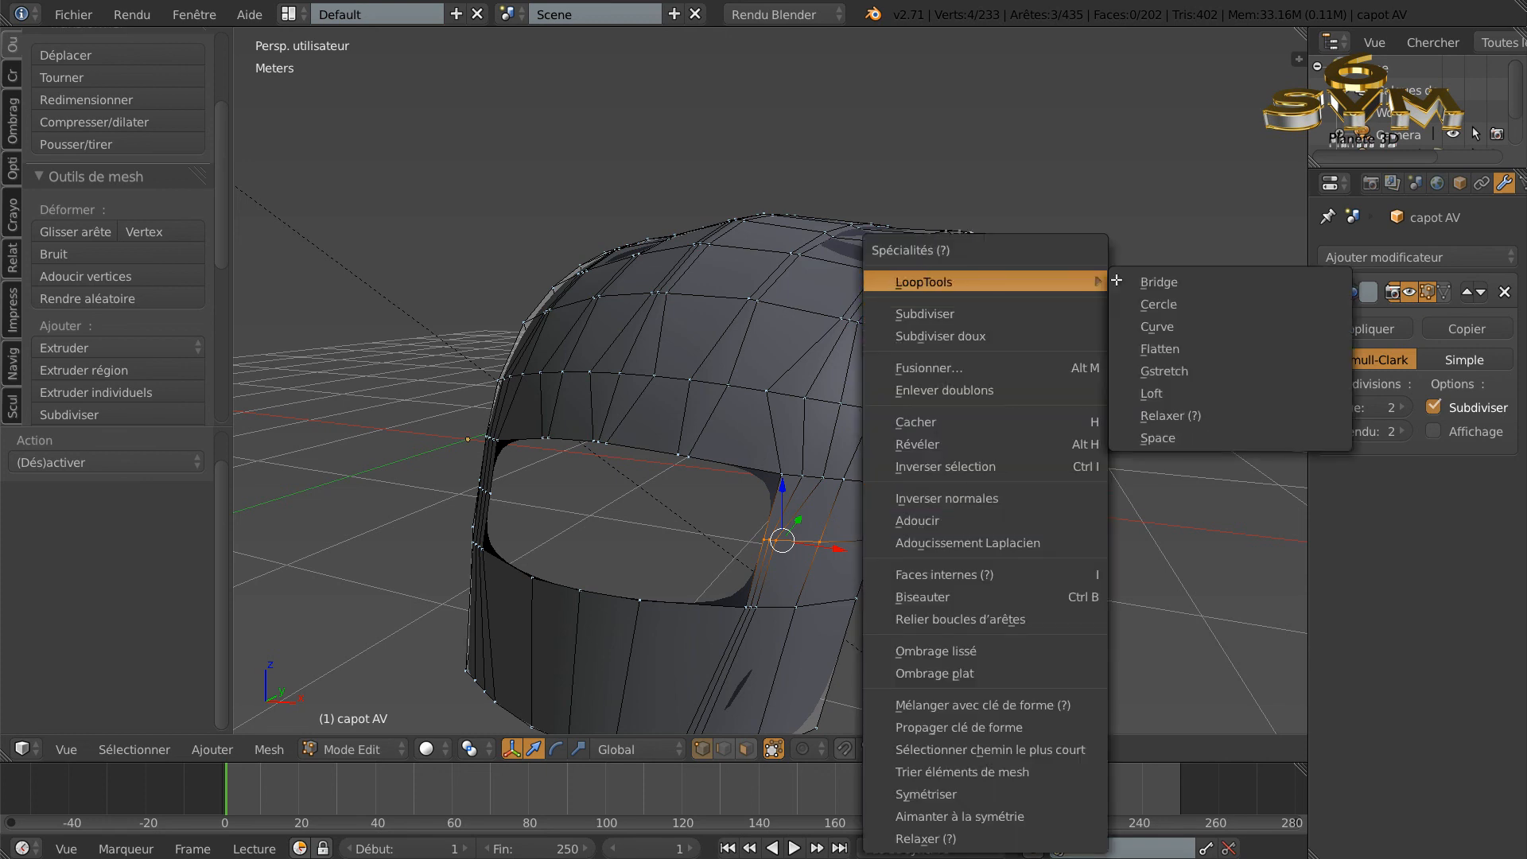
left_click(1174, 439)
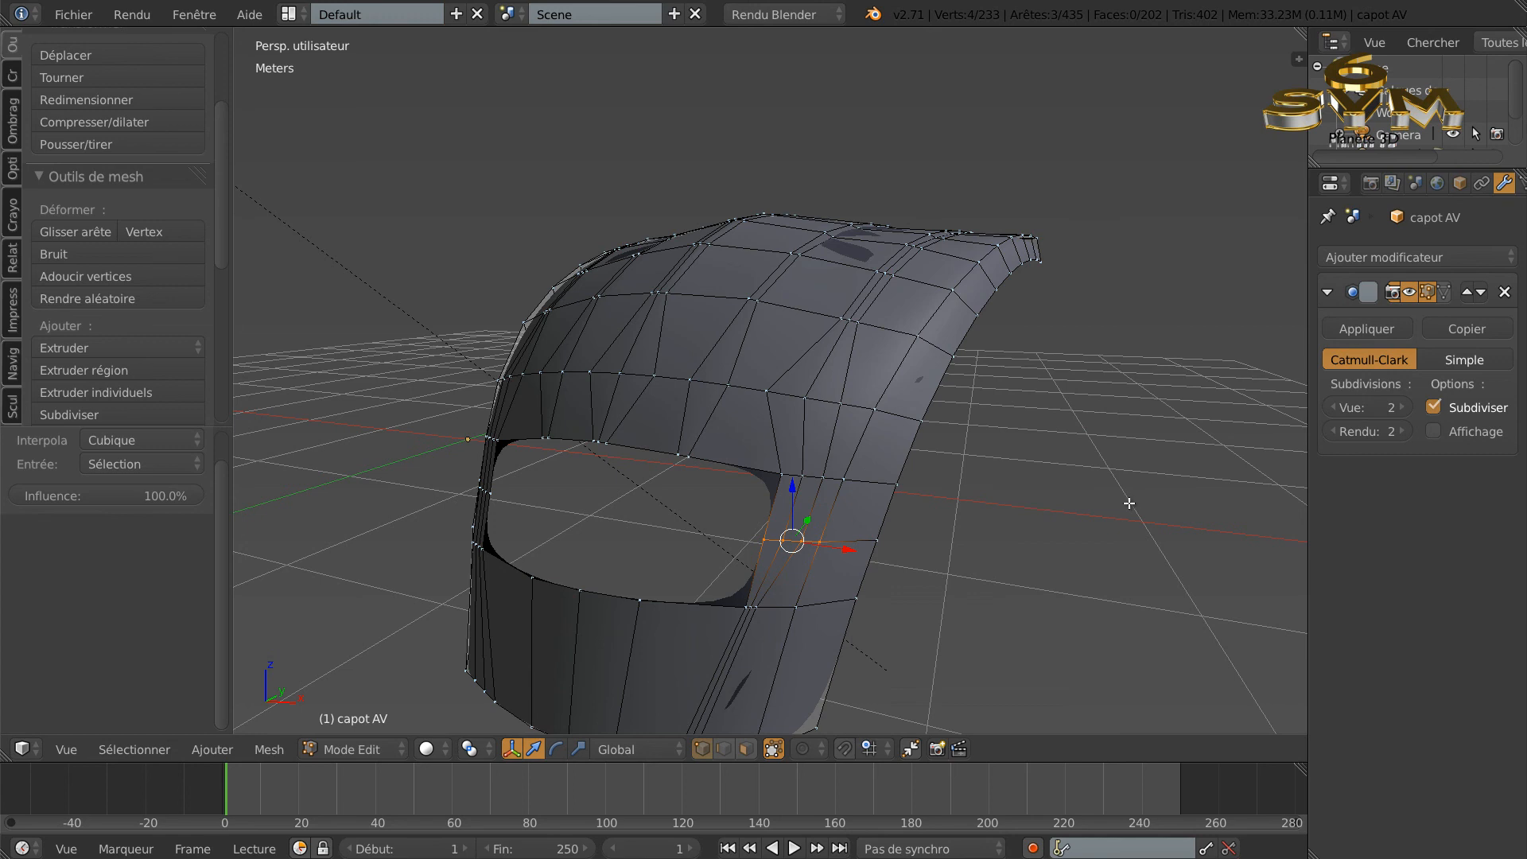
key("a")
Step: Select the four-vertex row beside the opening's lower corner on the +X side and space it evenly with LoopTools
key("c")
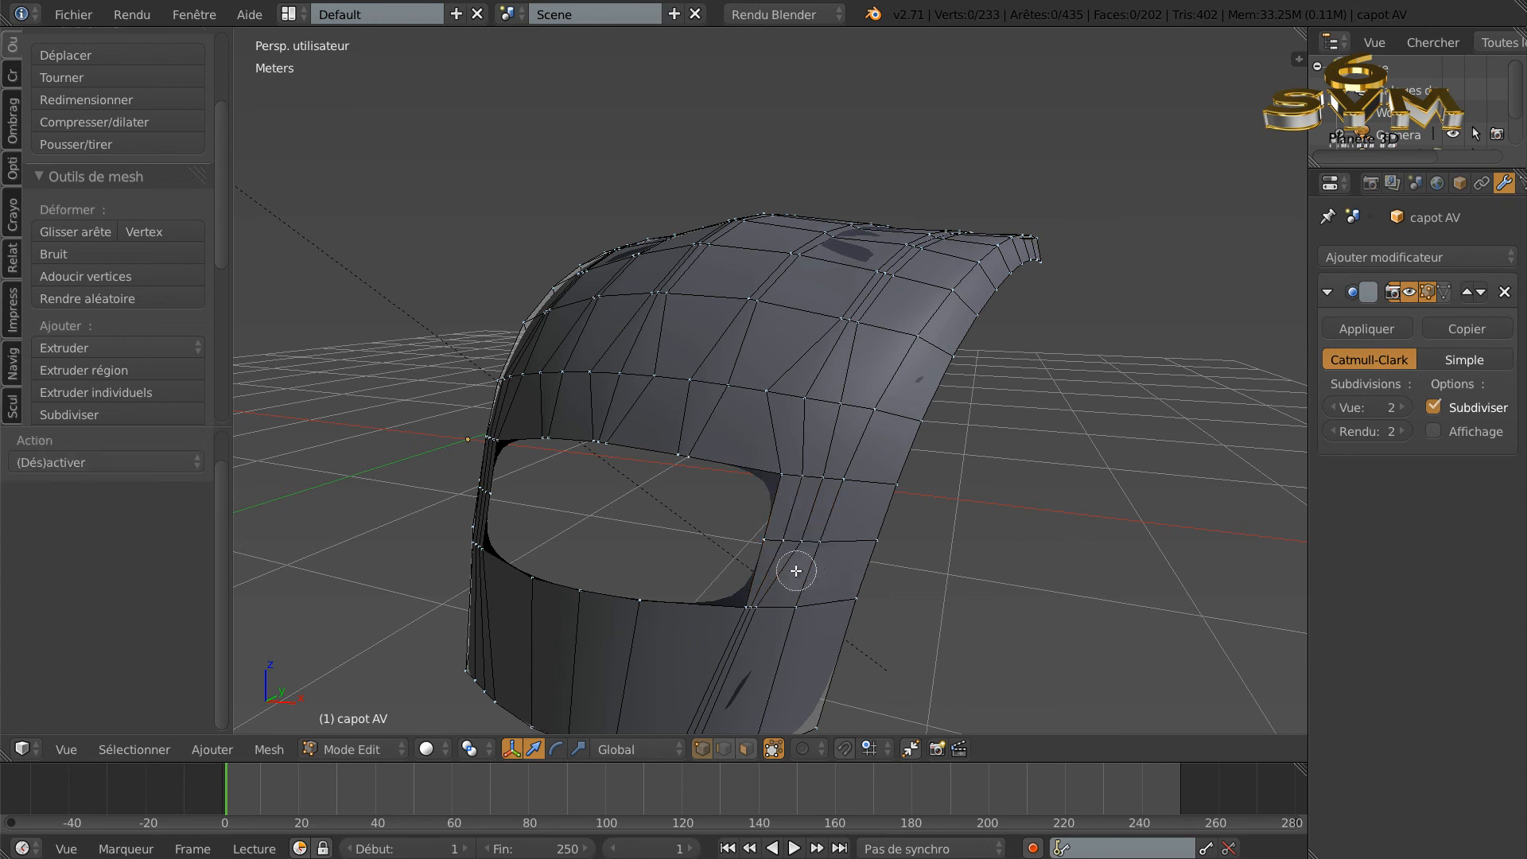
left_click_drag(784, 607, 747, 608)
right_click(1037, 511)
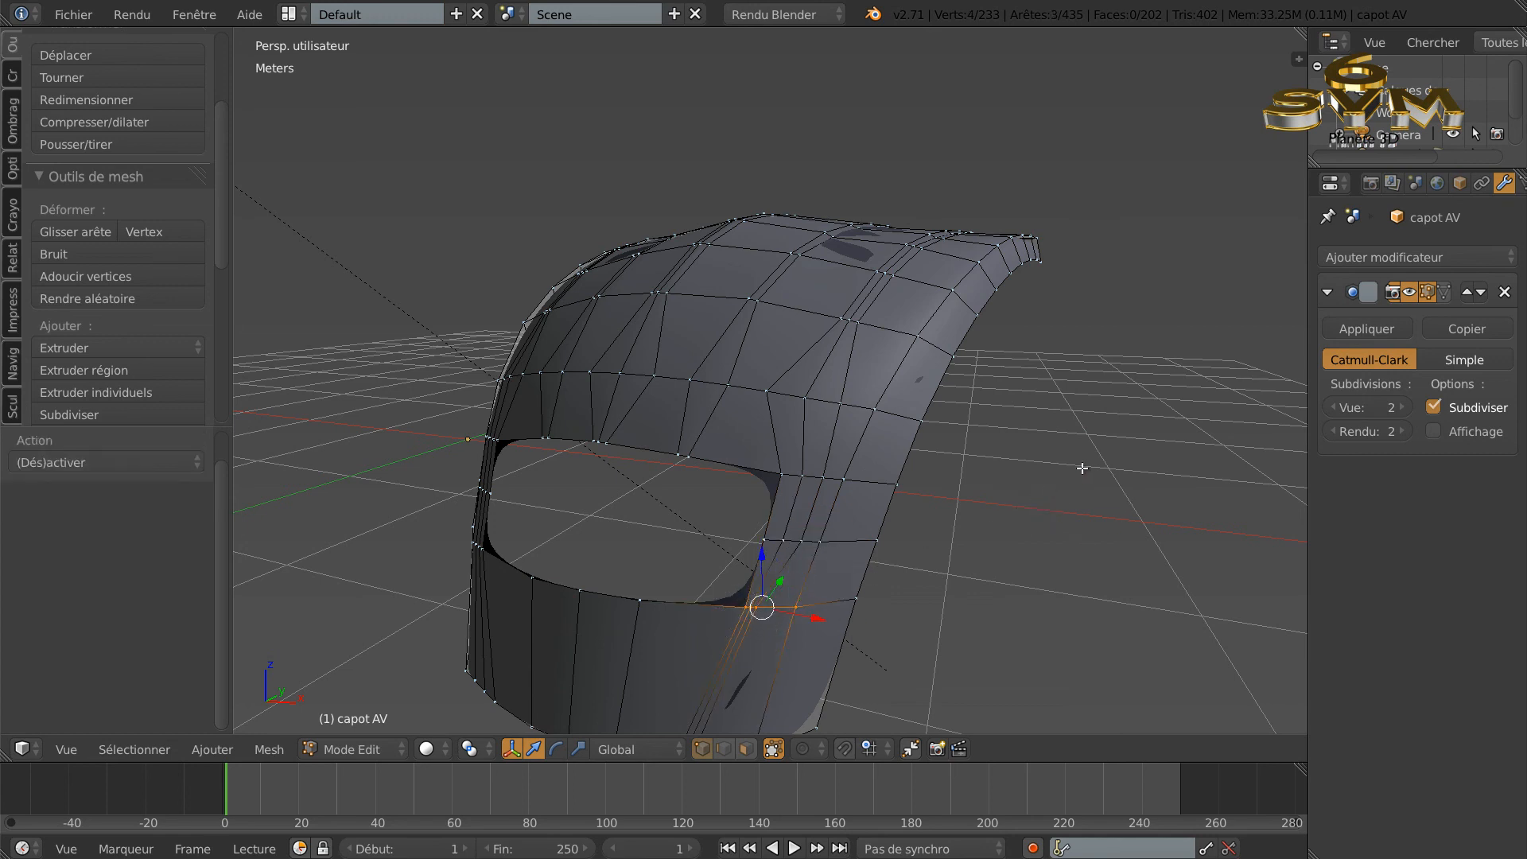
key("w")
mouse_move(1097, 281)
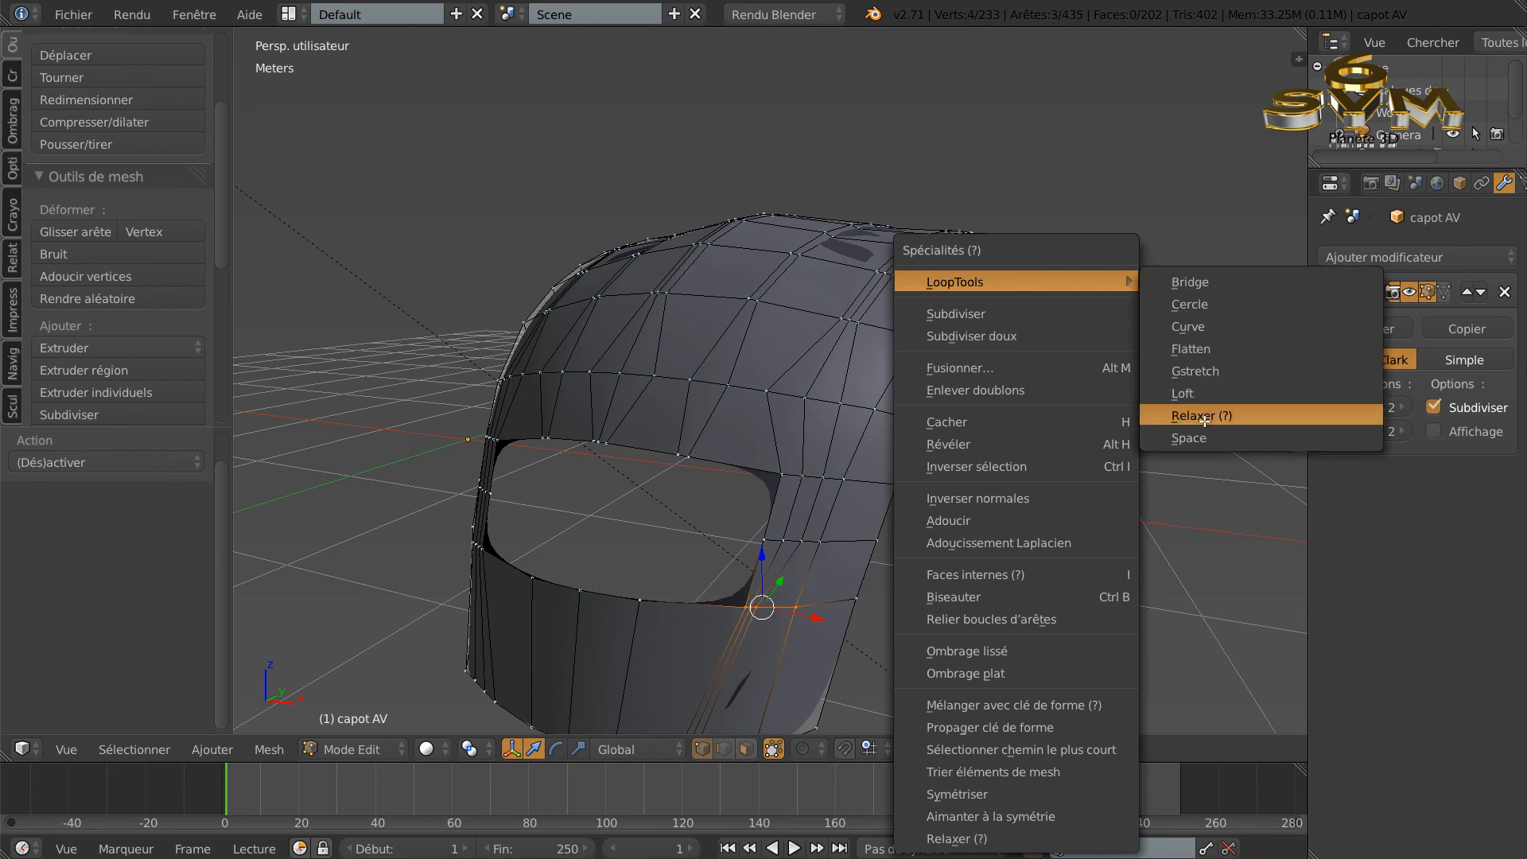
left_click(1206, 437)
middle_click_drag(1105, 547, 1086, 419)
middle_click_drag(1066, 496, 1116, 537)
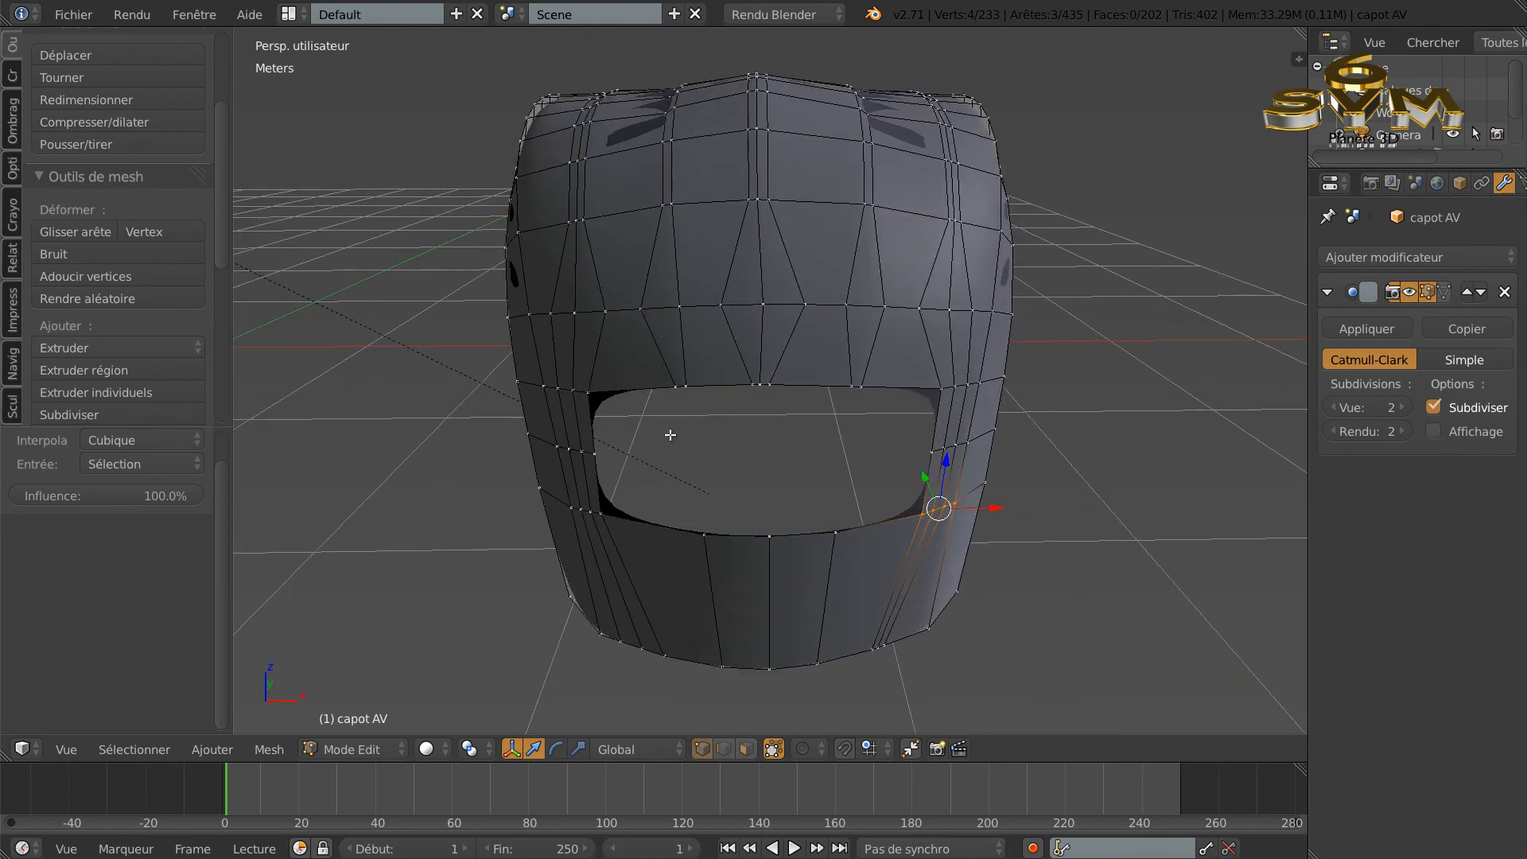
Step: Select the opening's upper edge from corner to corner and smooth its vertex spacing with LoopTools Relax
key("a")
key("a")
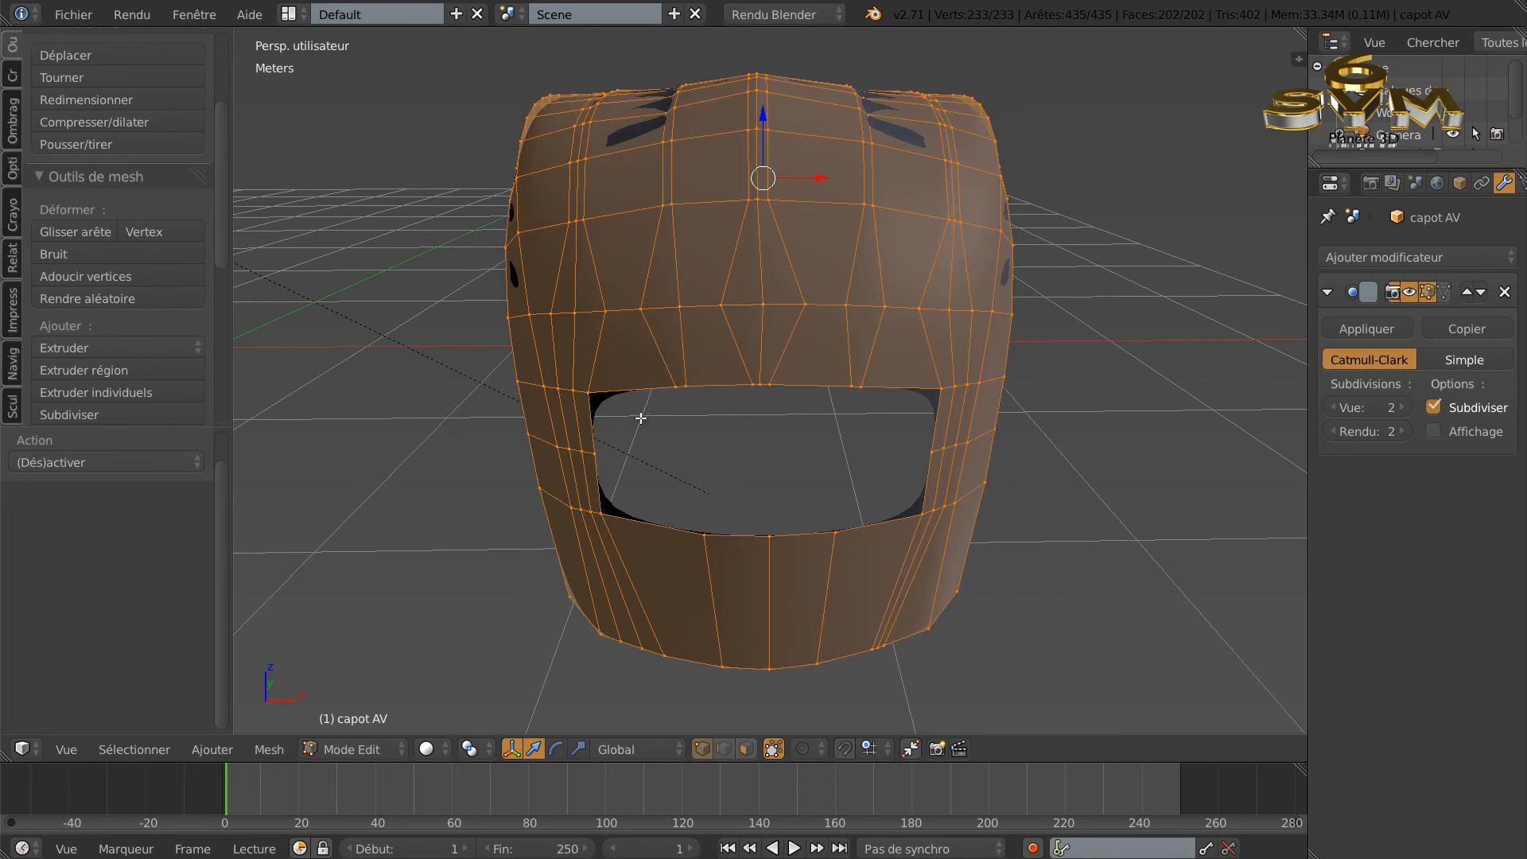
key("a")
right_click(589, 392)
right_click(677, 389, "shift")
right_click(768, 386, "ctrl")
right_click(860, 386, "ctrl")
right_click(924, 388, "ctrl")
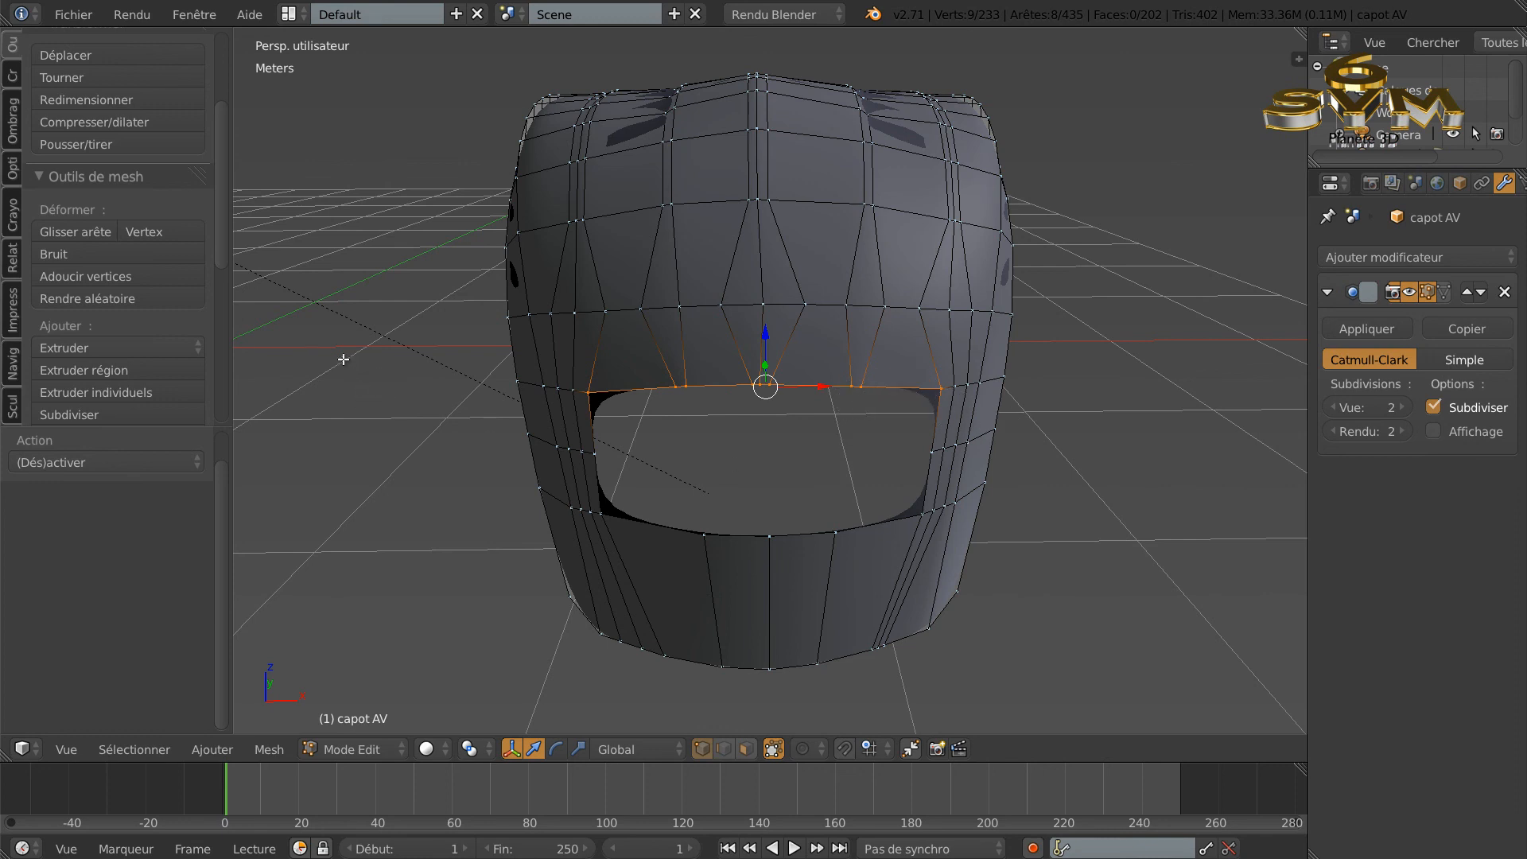
key("w")
mouse_move(290, 255)
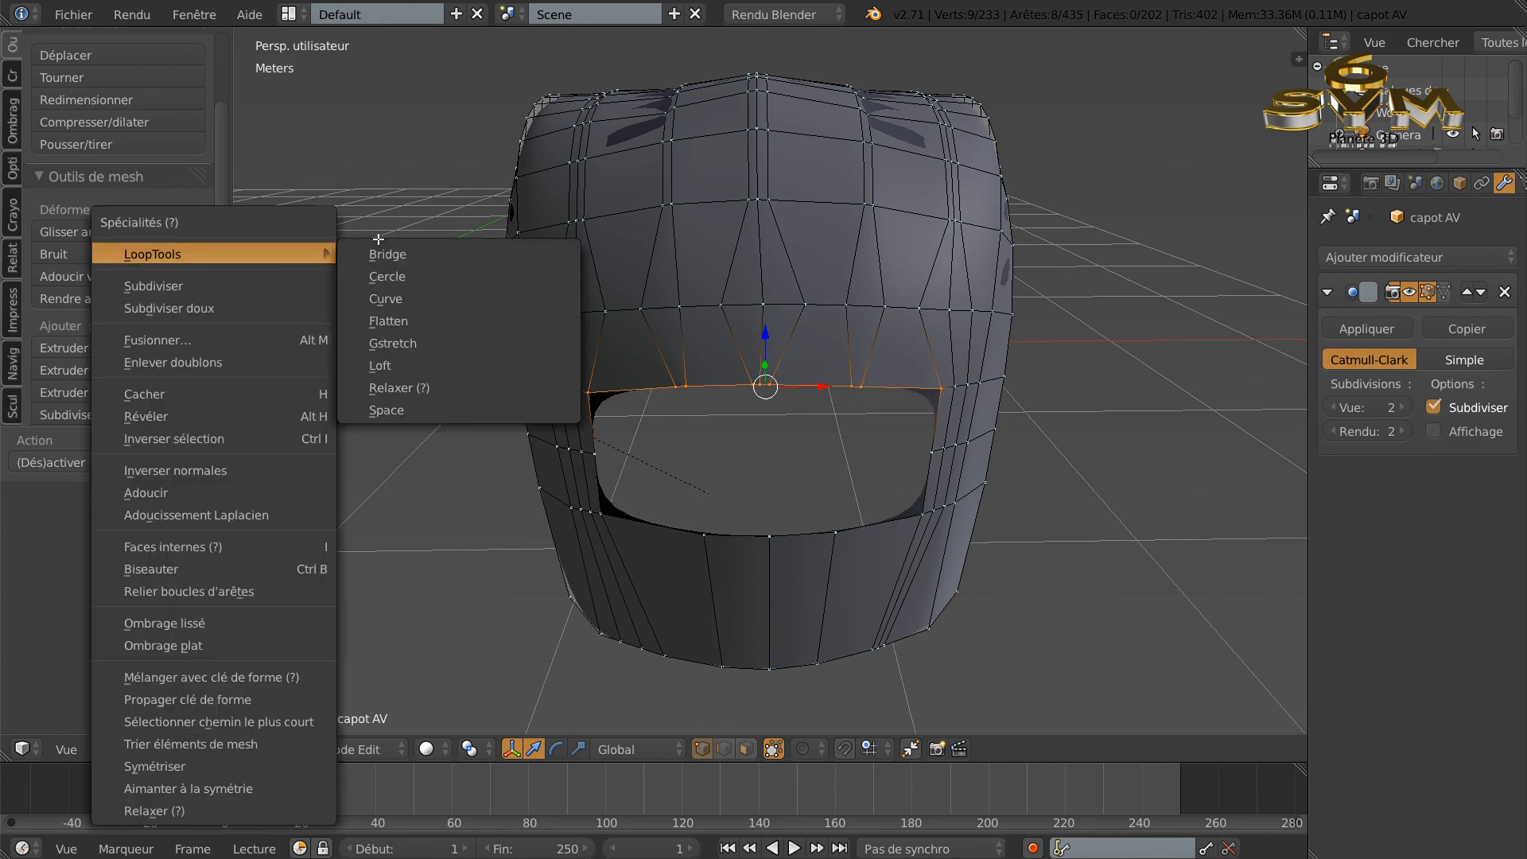
left_click(392, 388)
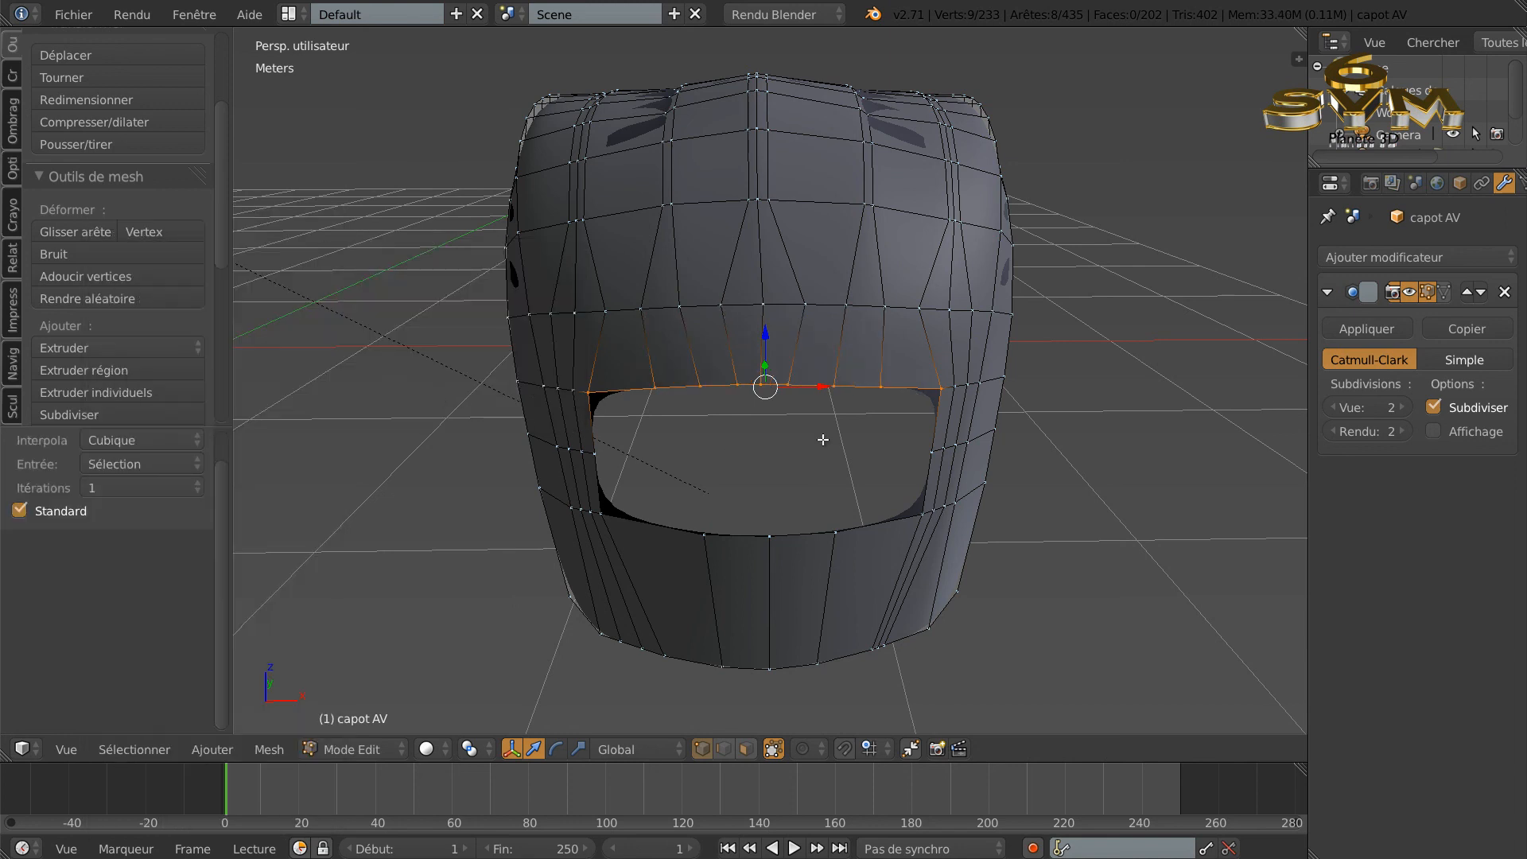
Step: Select five vertices of the hood's bottom edge on the +X side and distribute them evenly with LoopTools Space
middle_click_drag(909, 489, 876, 469)
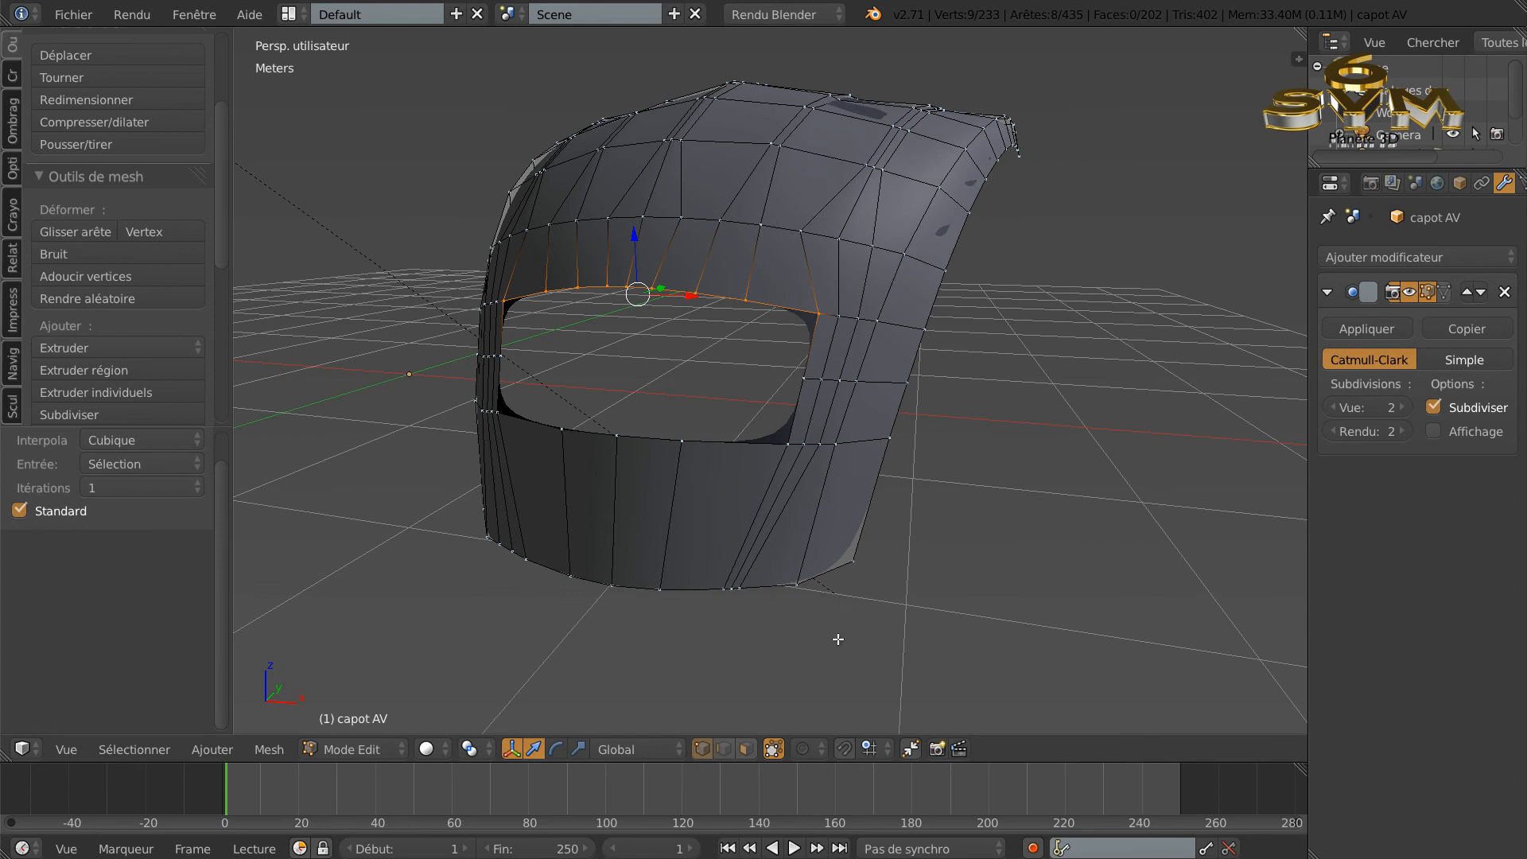
key("a")
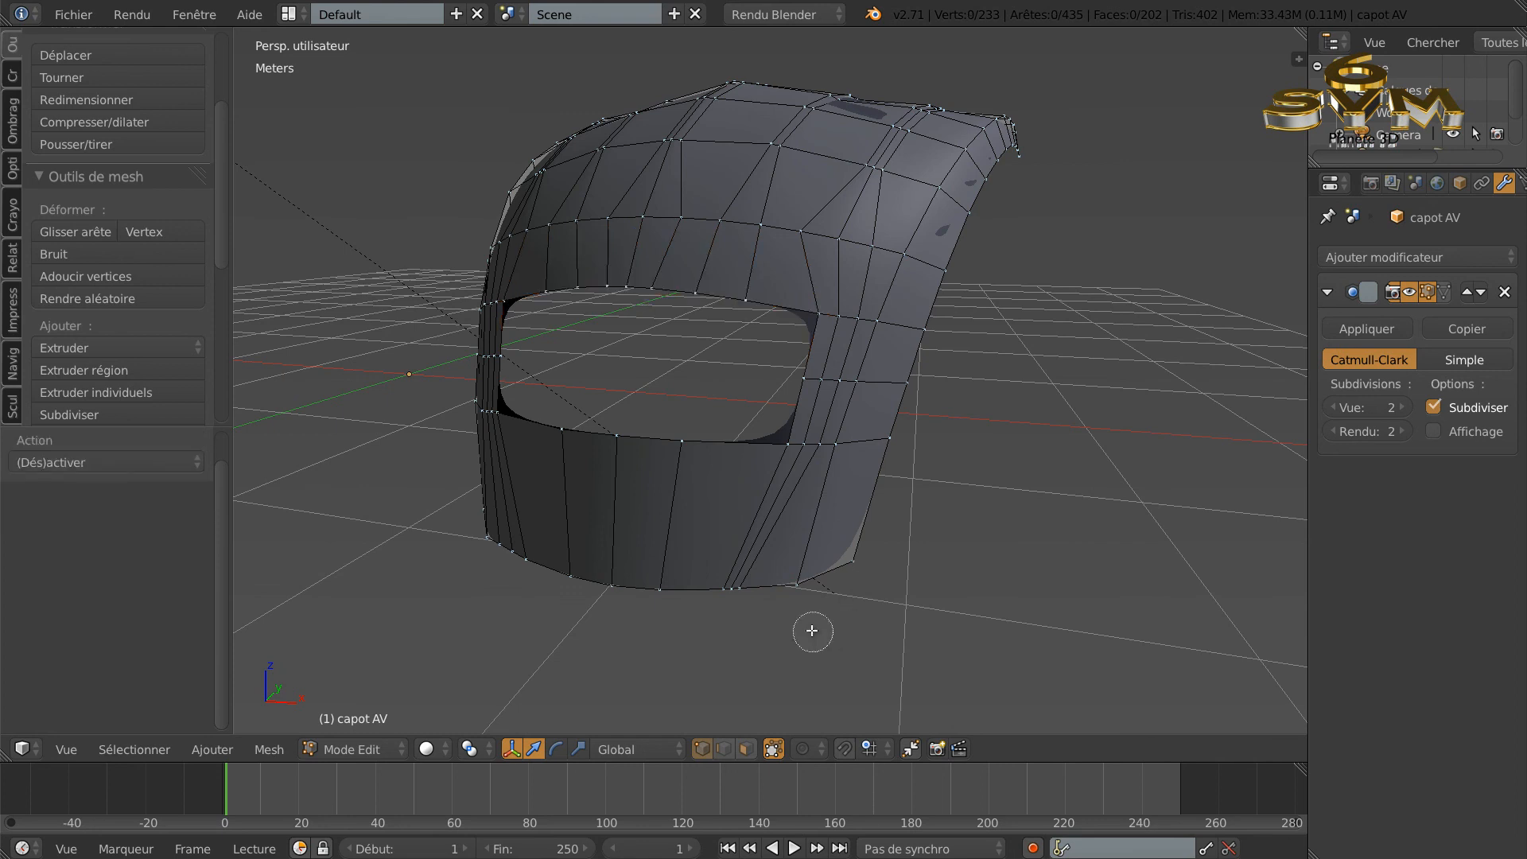
right_click(783, 587)
right_click(745, 587, "ctrl")
right_click(680, 592, "ctrl")
key("Escape")
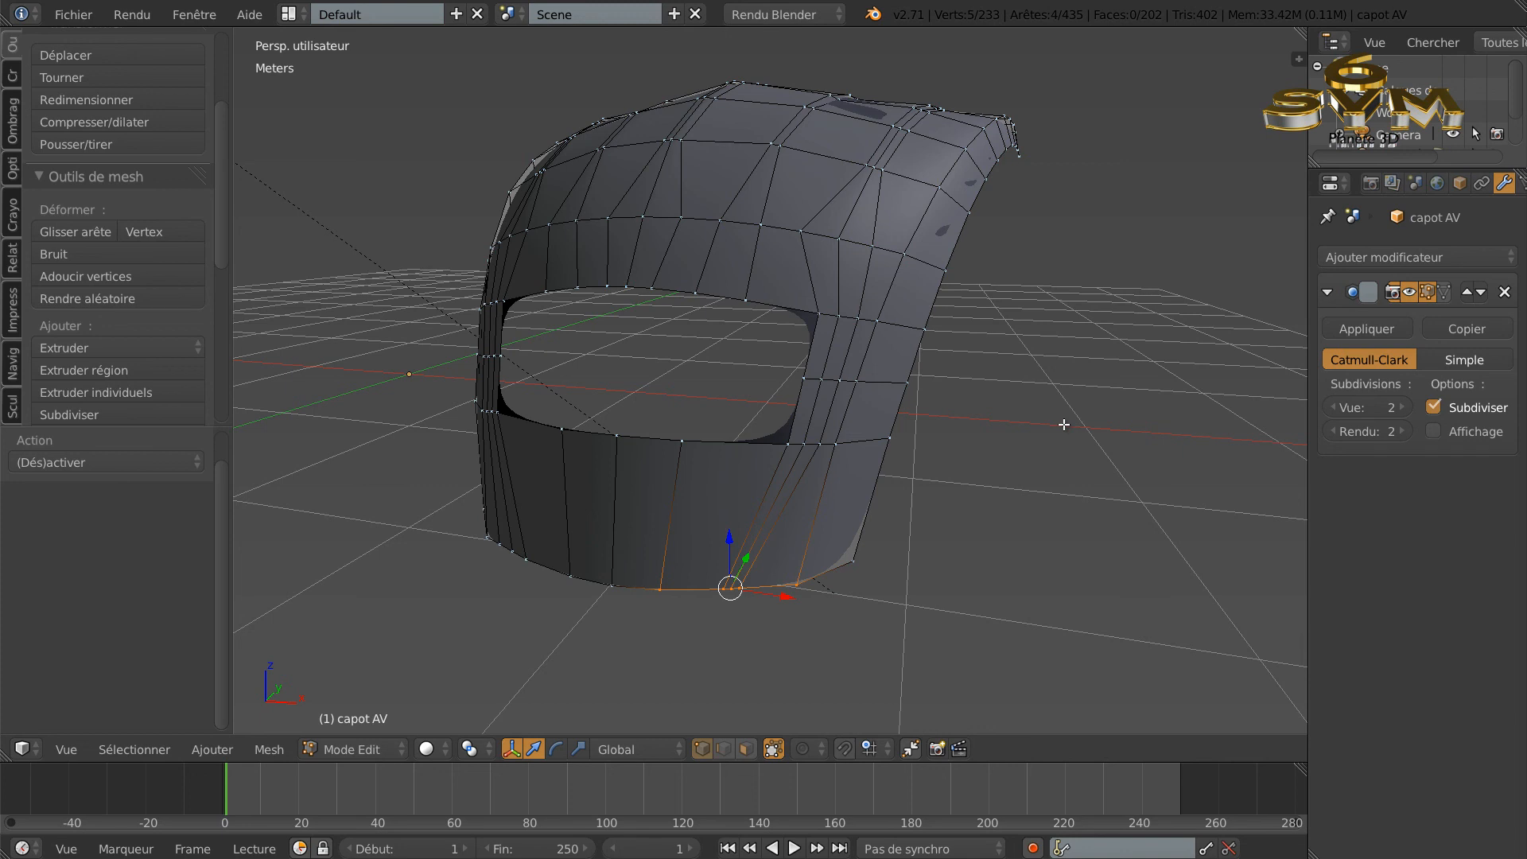
key("w")
mouse_move(1055, 281)
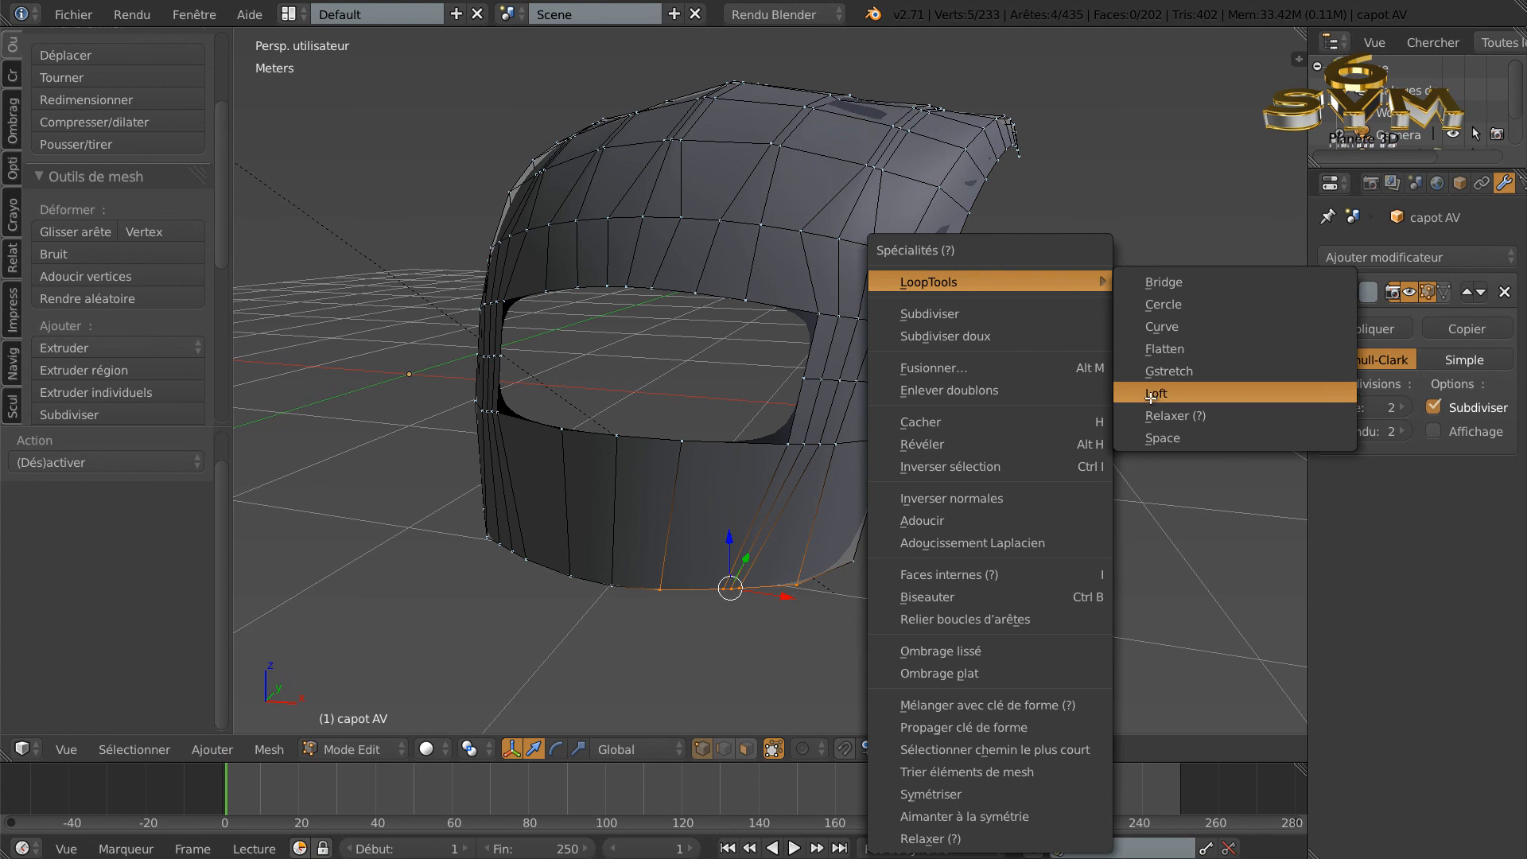
left_click(1166, 441)
Step: Relax the five selected bottom-edge vertices on the +X side with LoopTools, using one iteration
mouse_move(1000, 556)
middle_mouse_down()
mouse_move(1085, 558)
mouse_move(1023, 562)
middle_mouse_up()
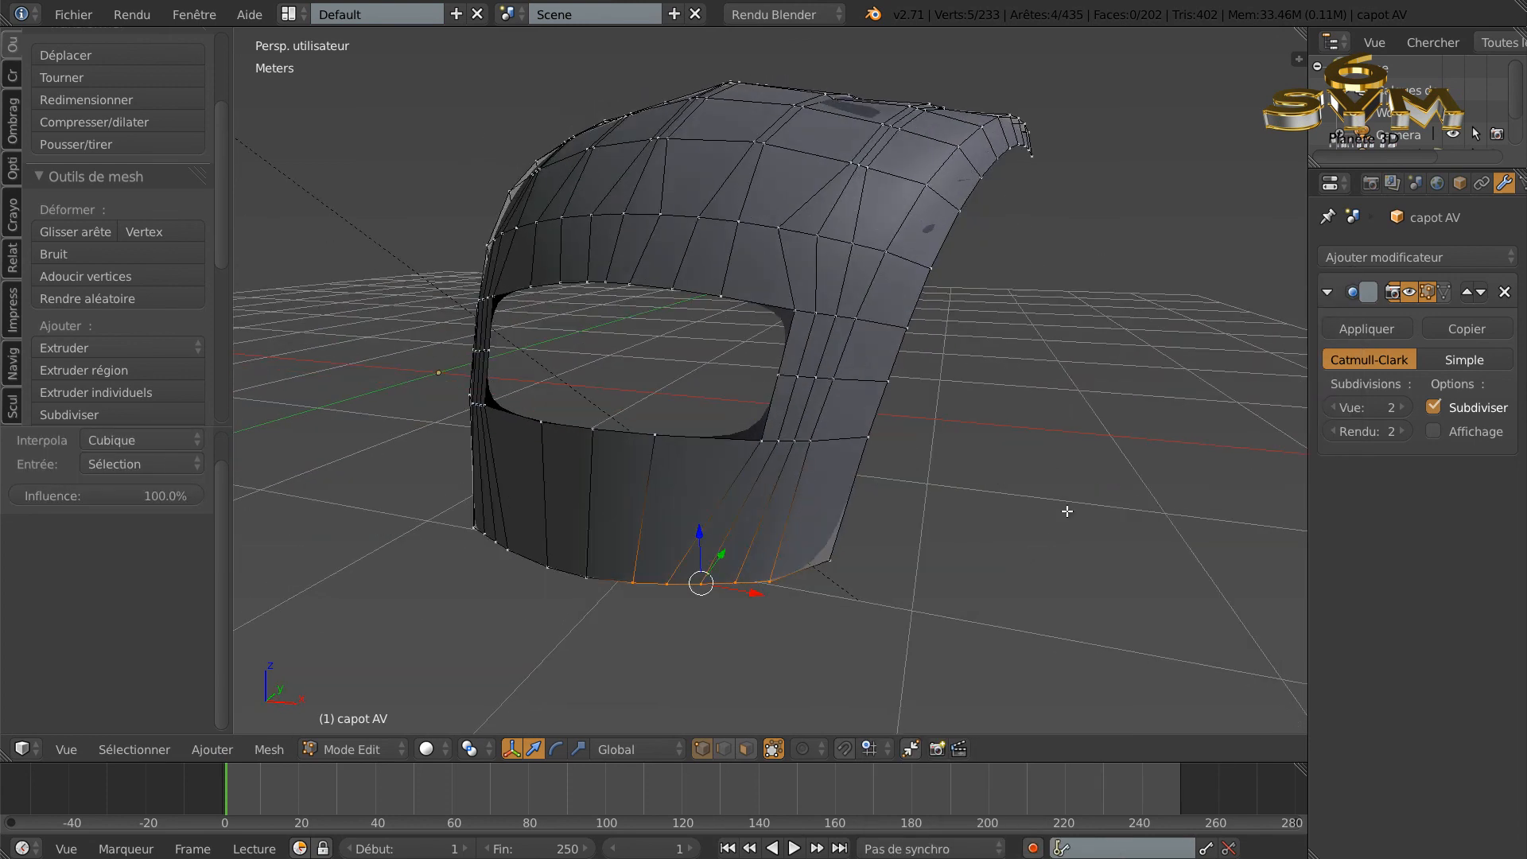
key("w")
mouse_move(1035, 279)
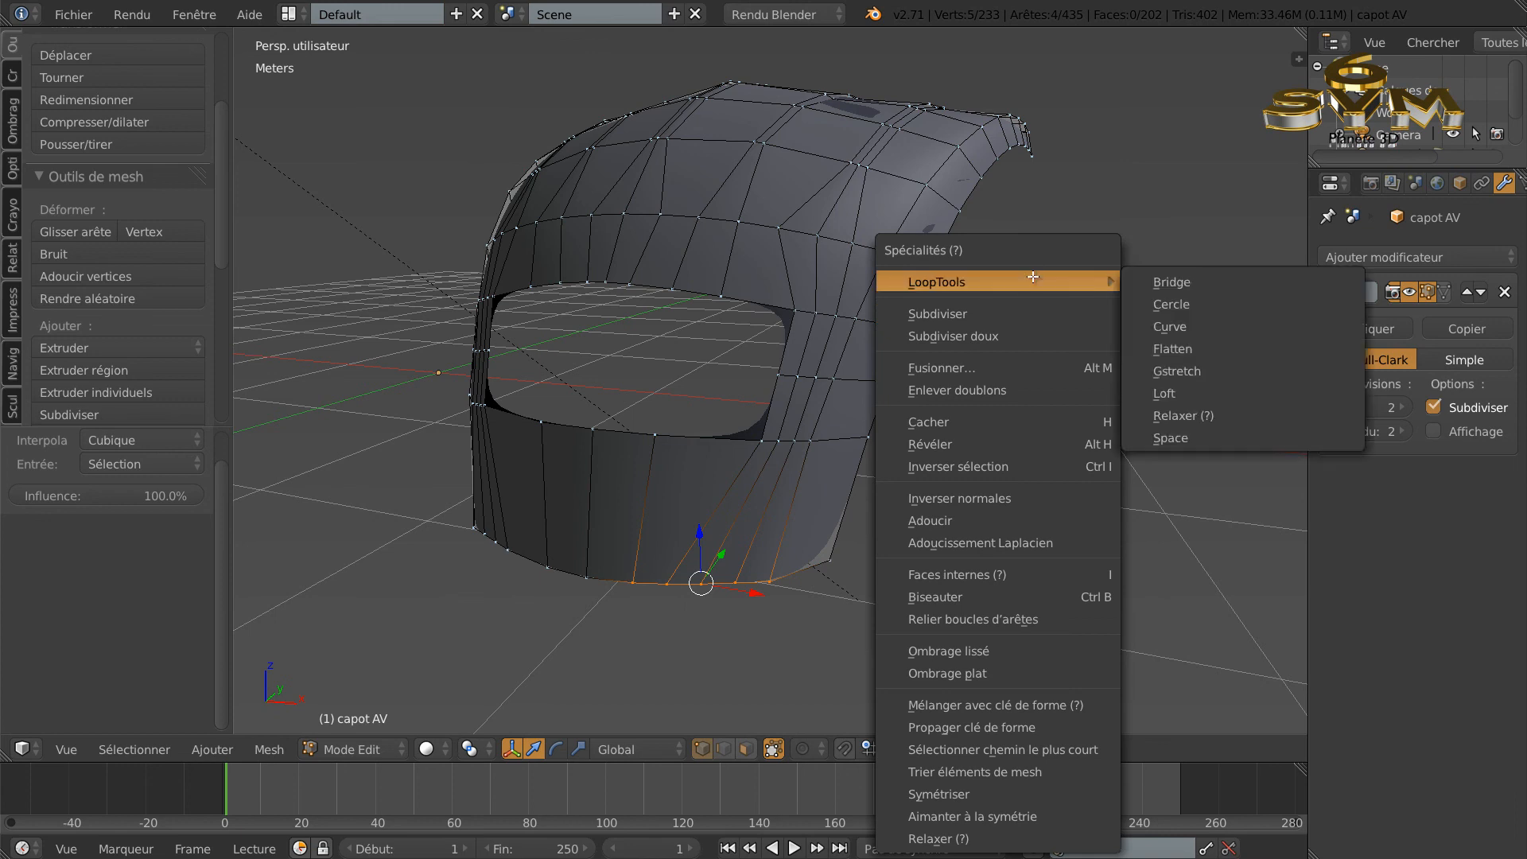
left_click(1185, 415)
middle_click_drag(1014, 529, 1133, 523)
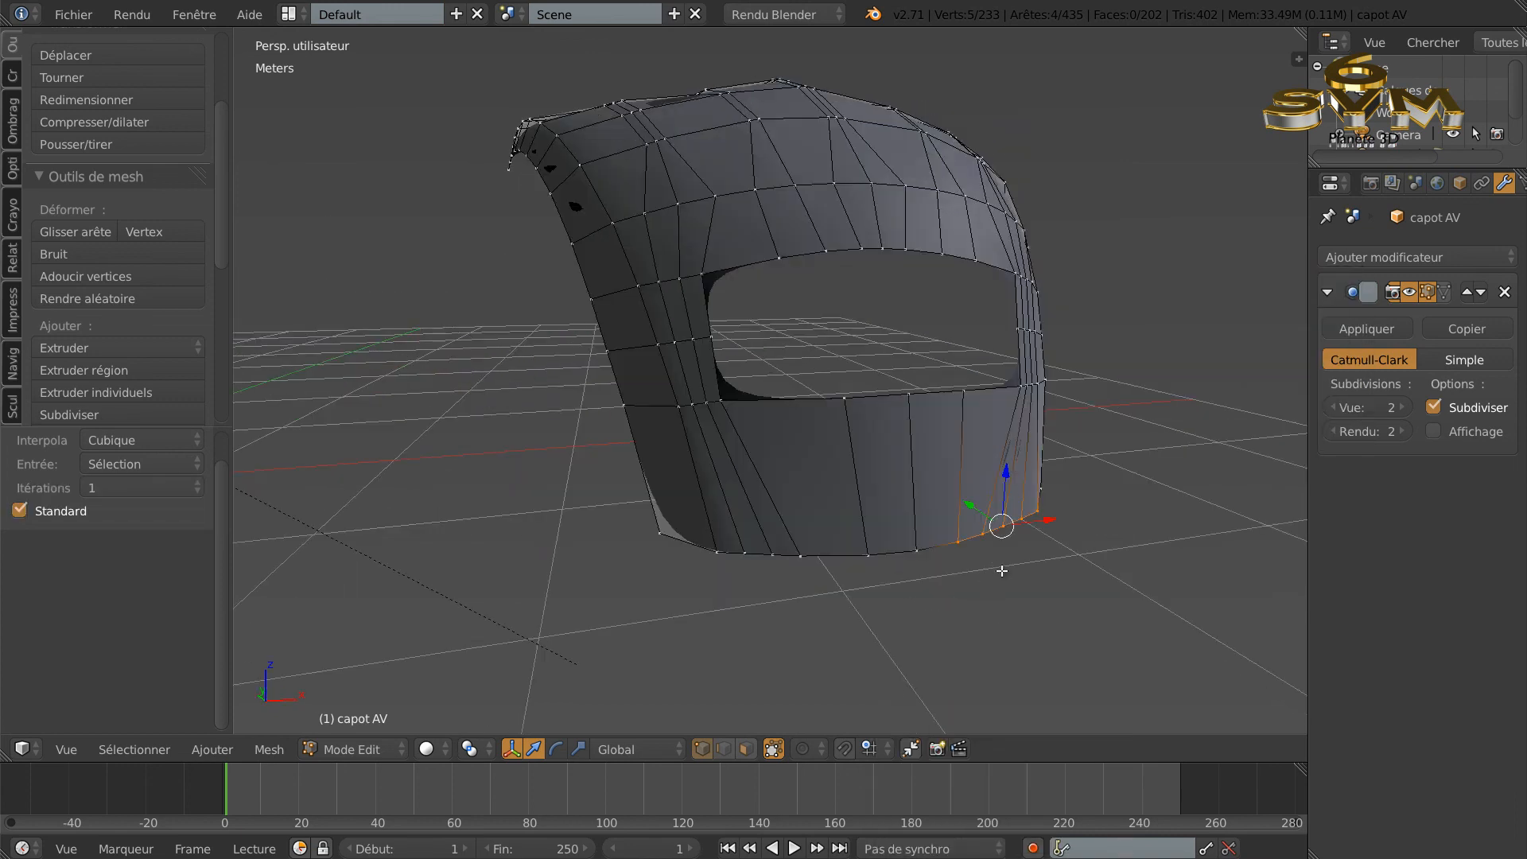
Step: Select the five matching bottom-edge vertices on the -X side, space them evenly and relax them with LoopTools
key("a")
key("c")
left_click_drag(855, 560, 733, 563)
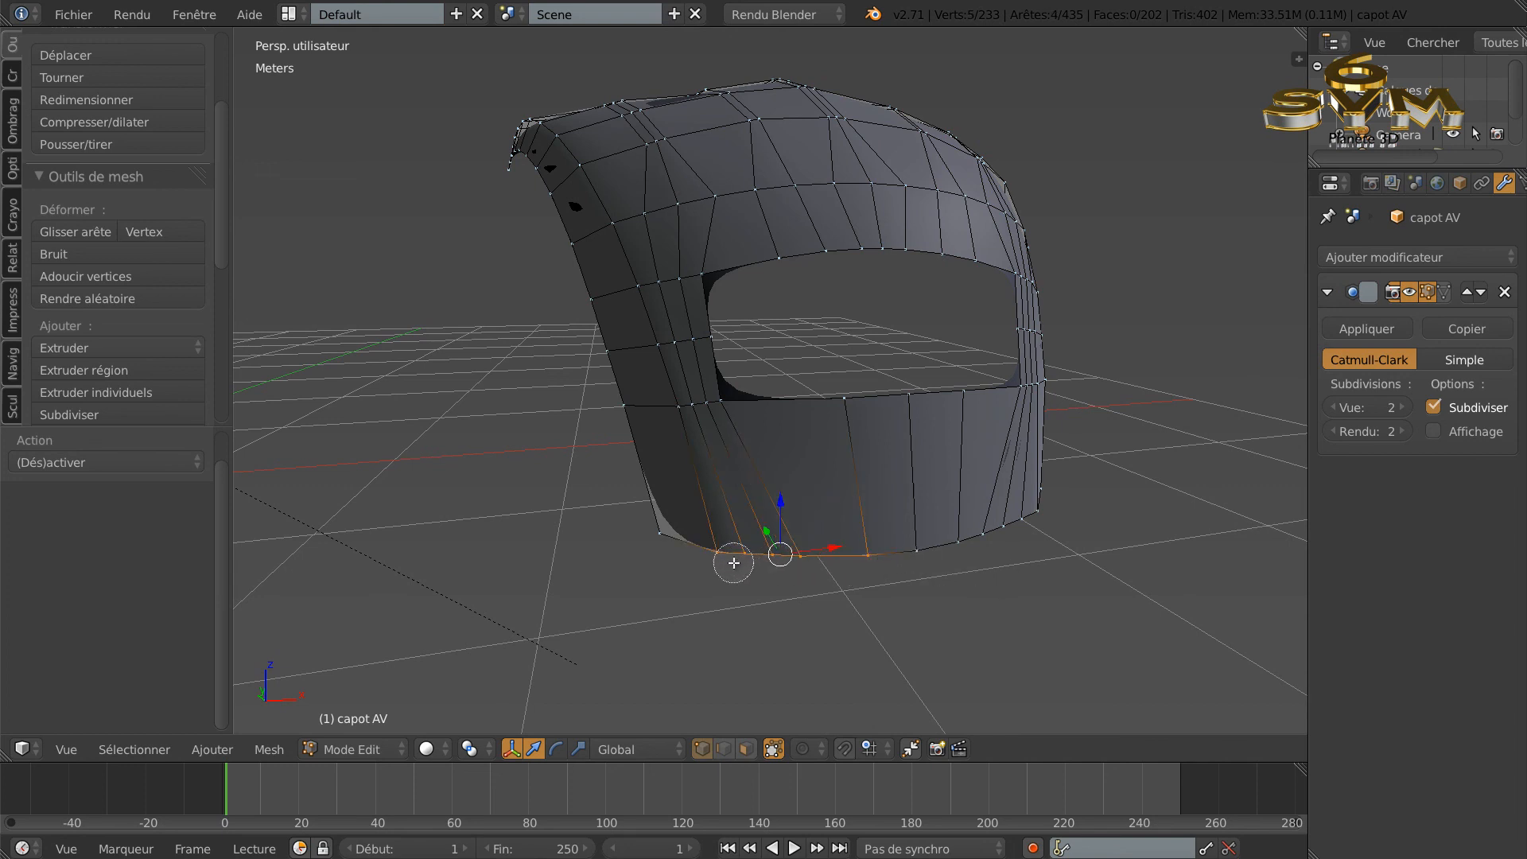
right_click(732, 563)
key("w")
mouse_move(341, 286)
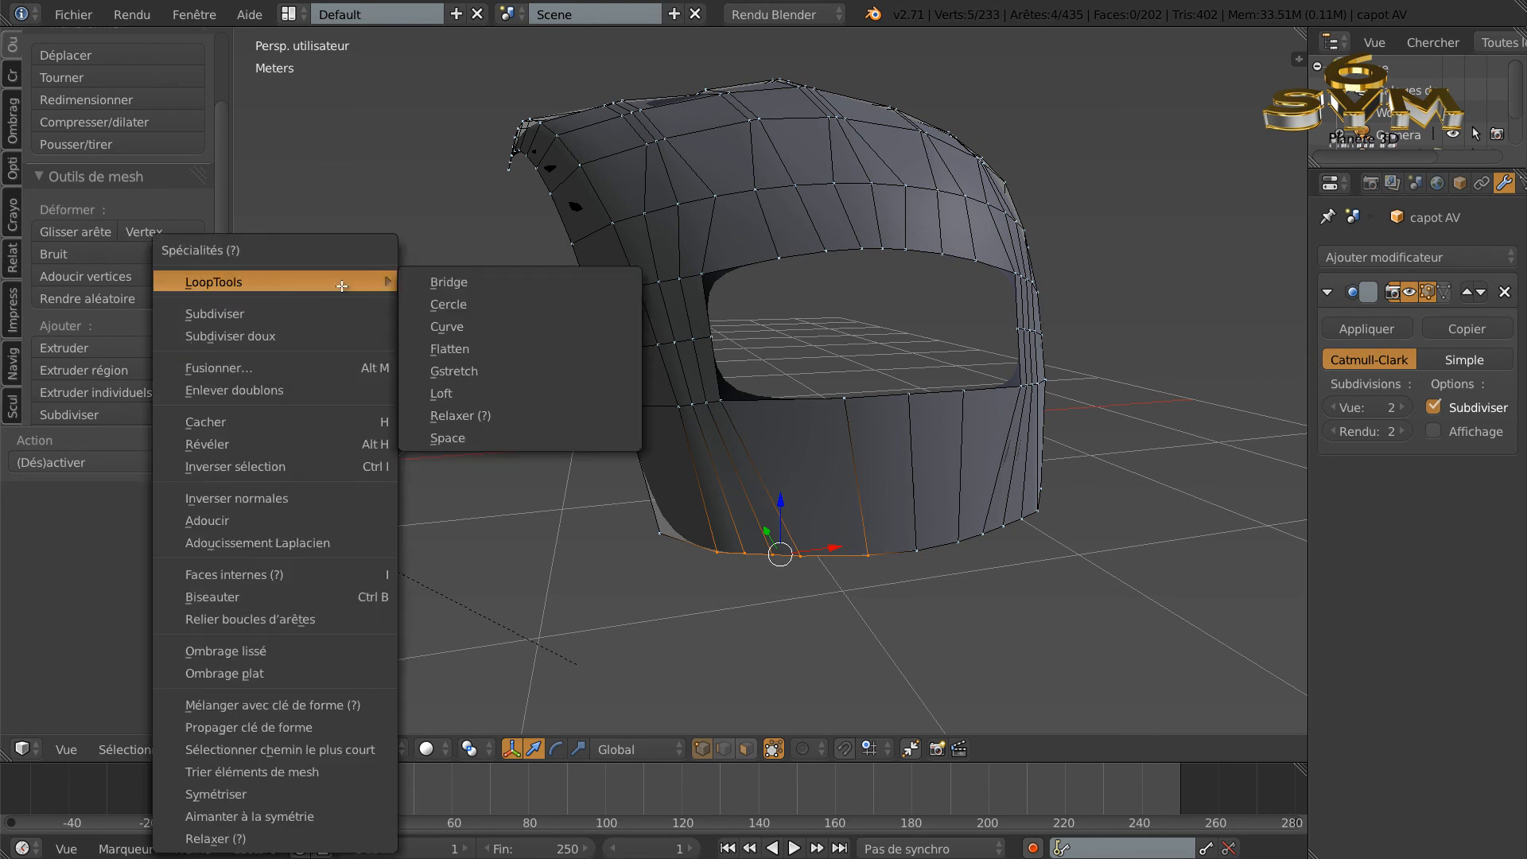
left_click(450, 437)
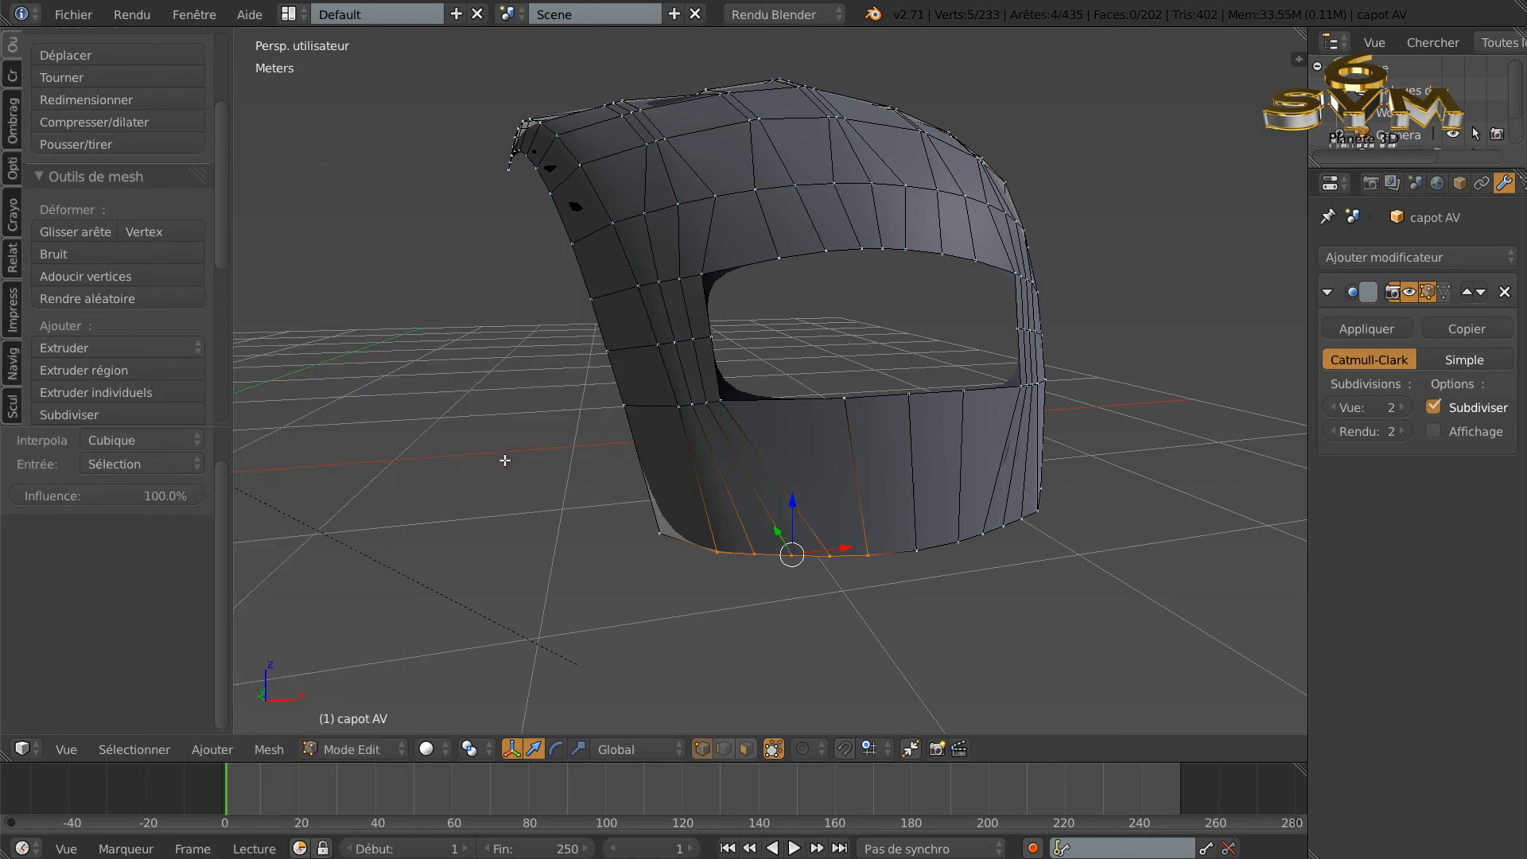
key("w")
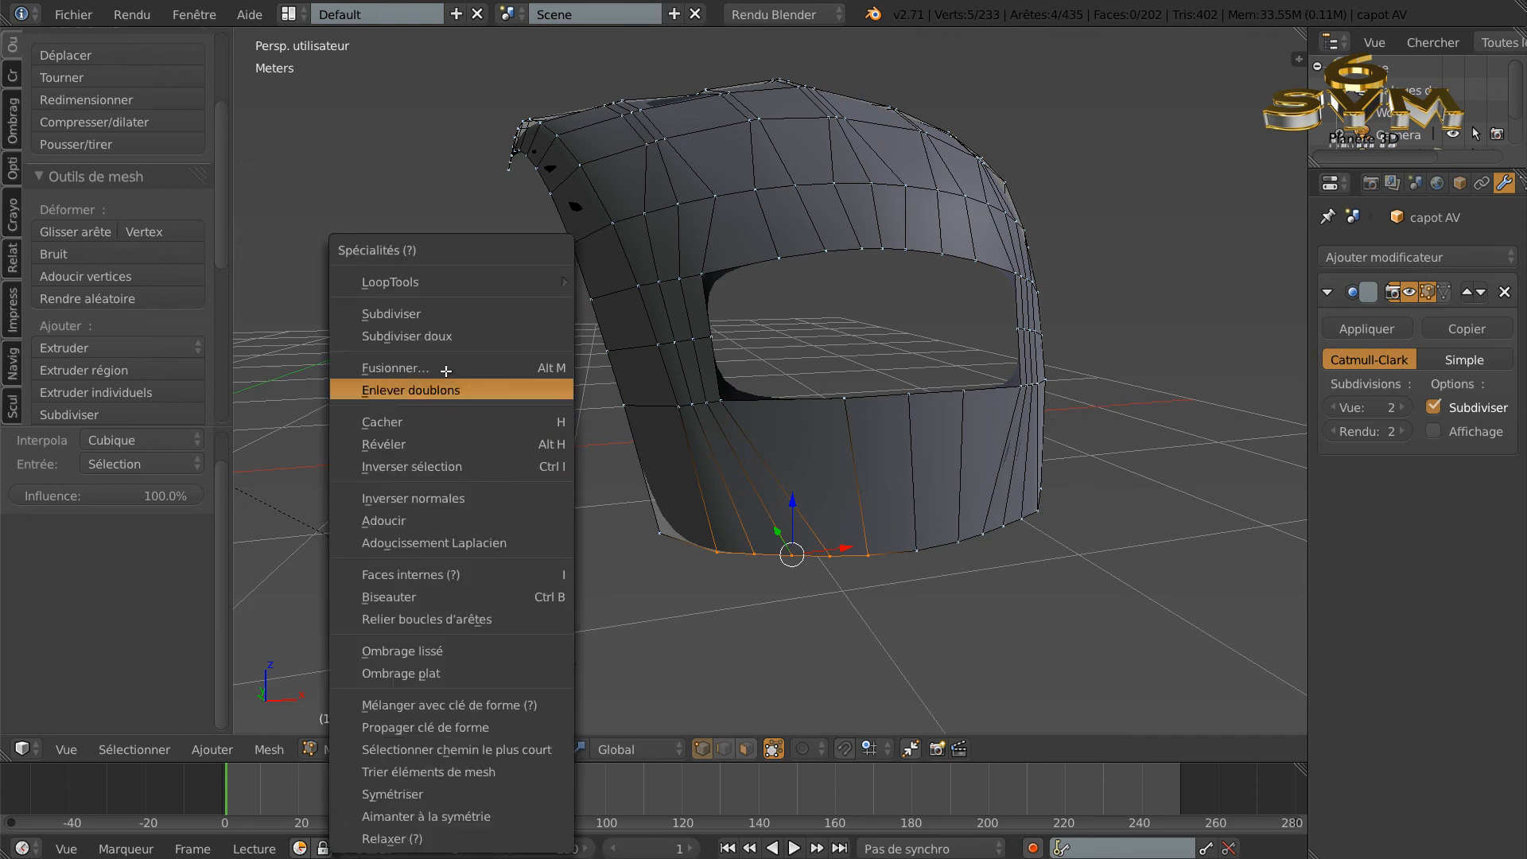
mouse_move(536, 288)
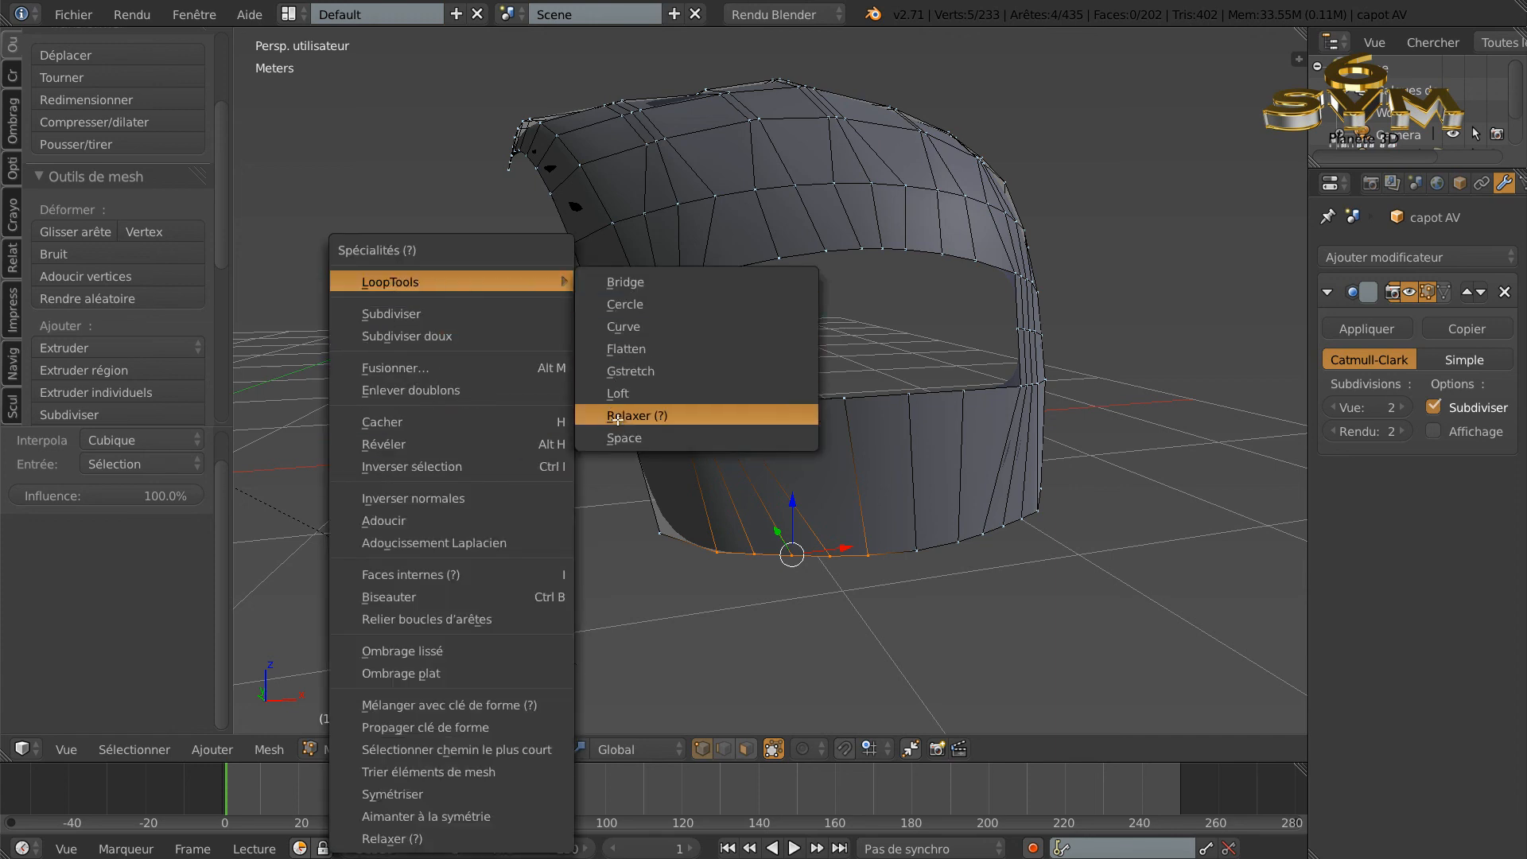
left_click(615, 417)
Step: Check the hood in Object Mode, and add one lengthwise loop cut in its outer +X side strip, slid inward by a factor of about -0.41
key("Tab")
mouse_move(623, 466)
middle_mouse_down()
mouse_move(665, 458)
mouse_move(648, 523)
mouse_move(708, 534)
mouse_move(755, 521)
mouse_move(738, 474)
mouse_move(591, 462)
mouse_move(646, 458)
mouse_move(612, 467)
middle_mouse_up()
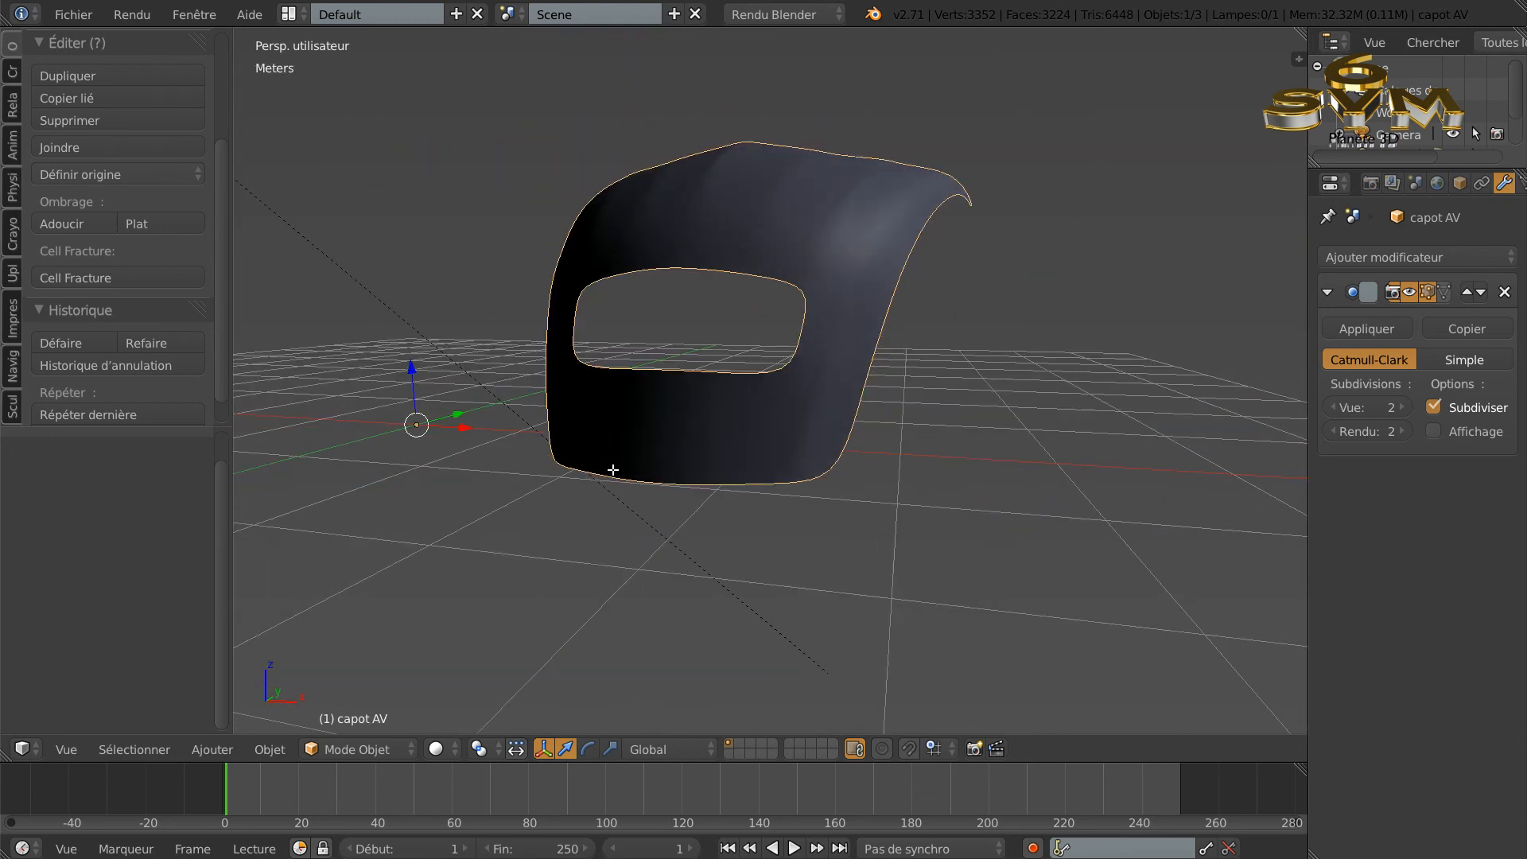
key("Tab")
middle_click_drag(934, 419, 892, 457)
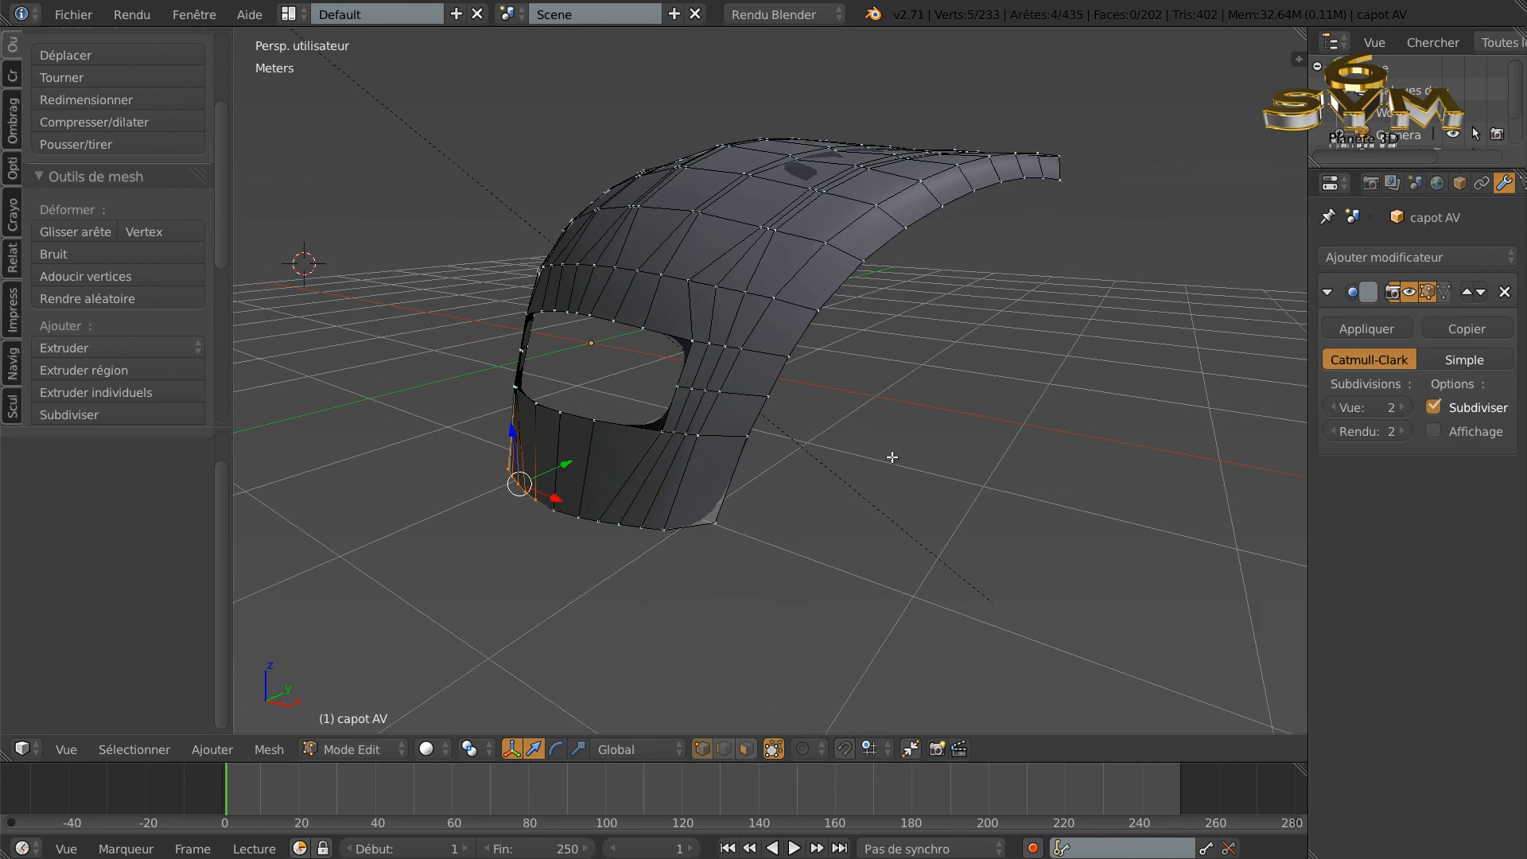
key("ctrl+r")
left_click(719, 430)
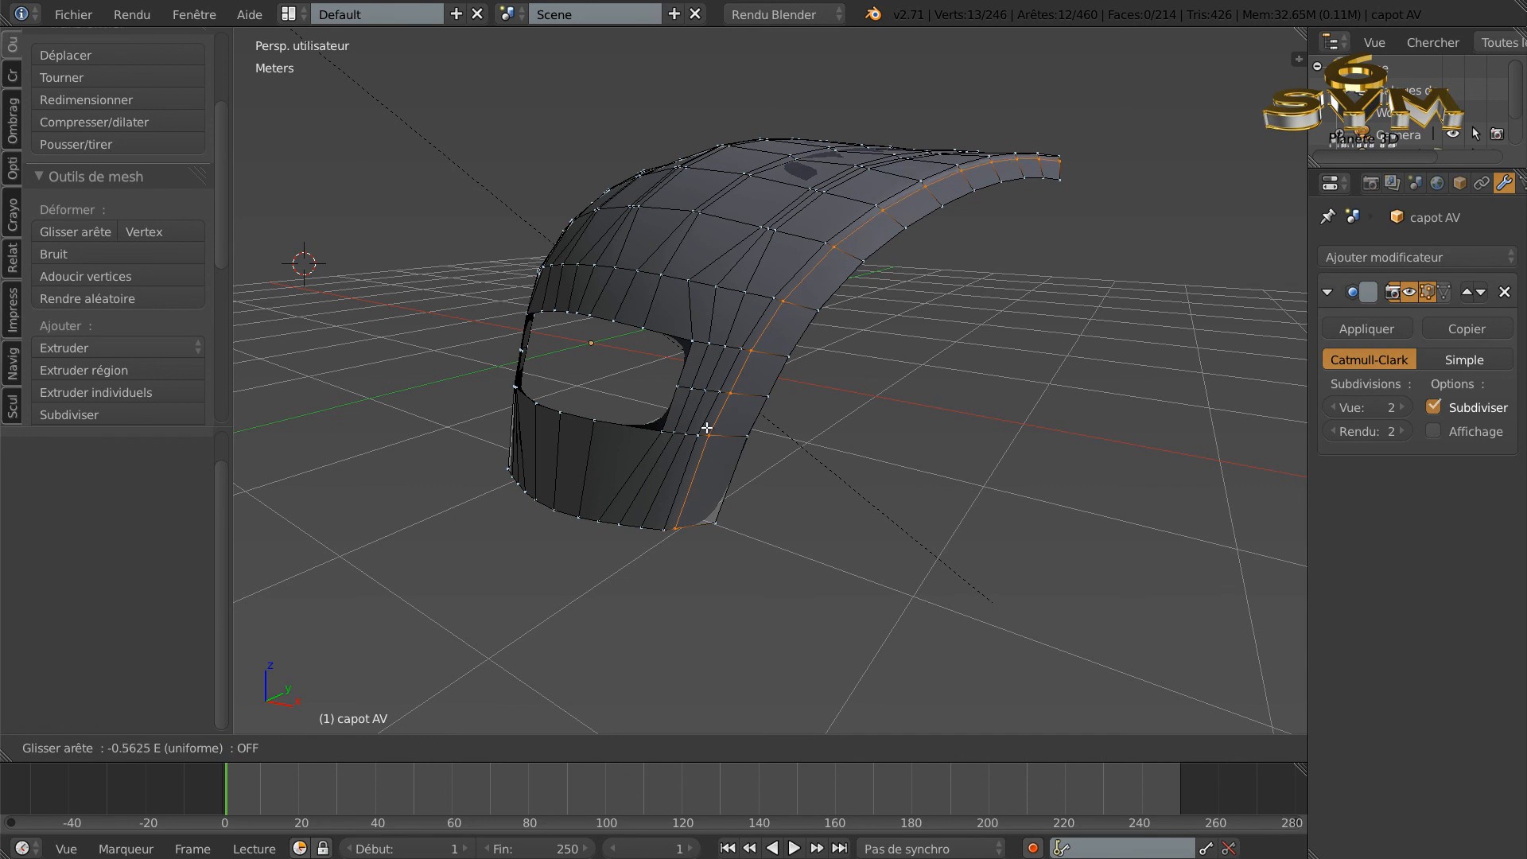
left_click(707, 428)
middle_click_drag(884, 370, 917, 409)
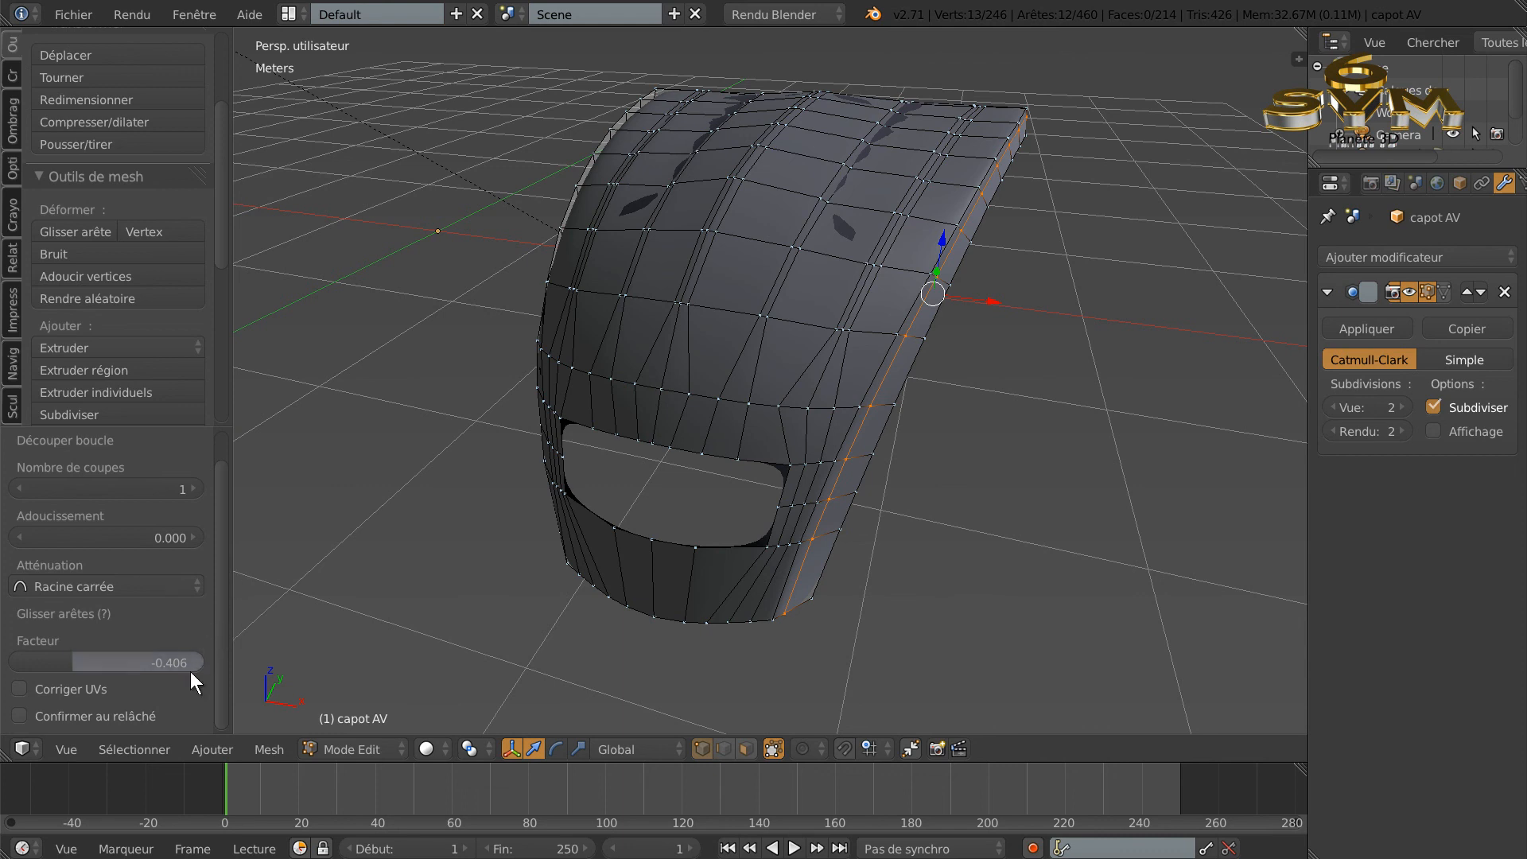
Step: Set the slide factor of the new +X side loop cut to -0.6 and check the hood in Object Mode
left_click_drag(178, 661, 132, 627)
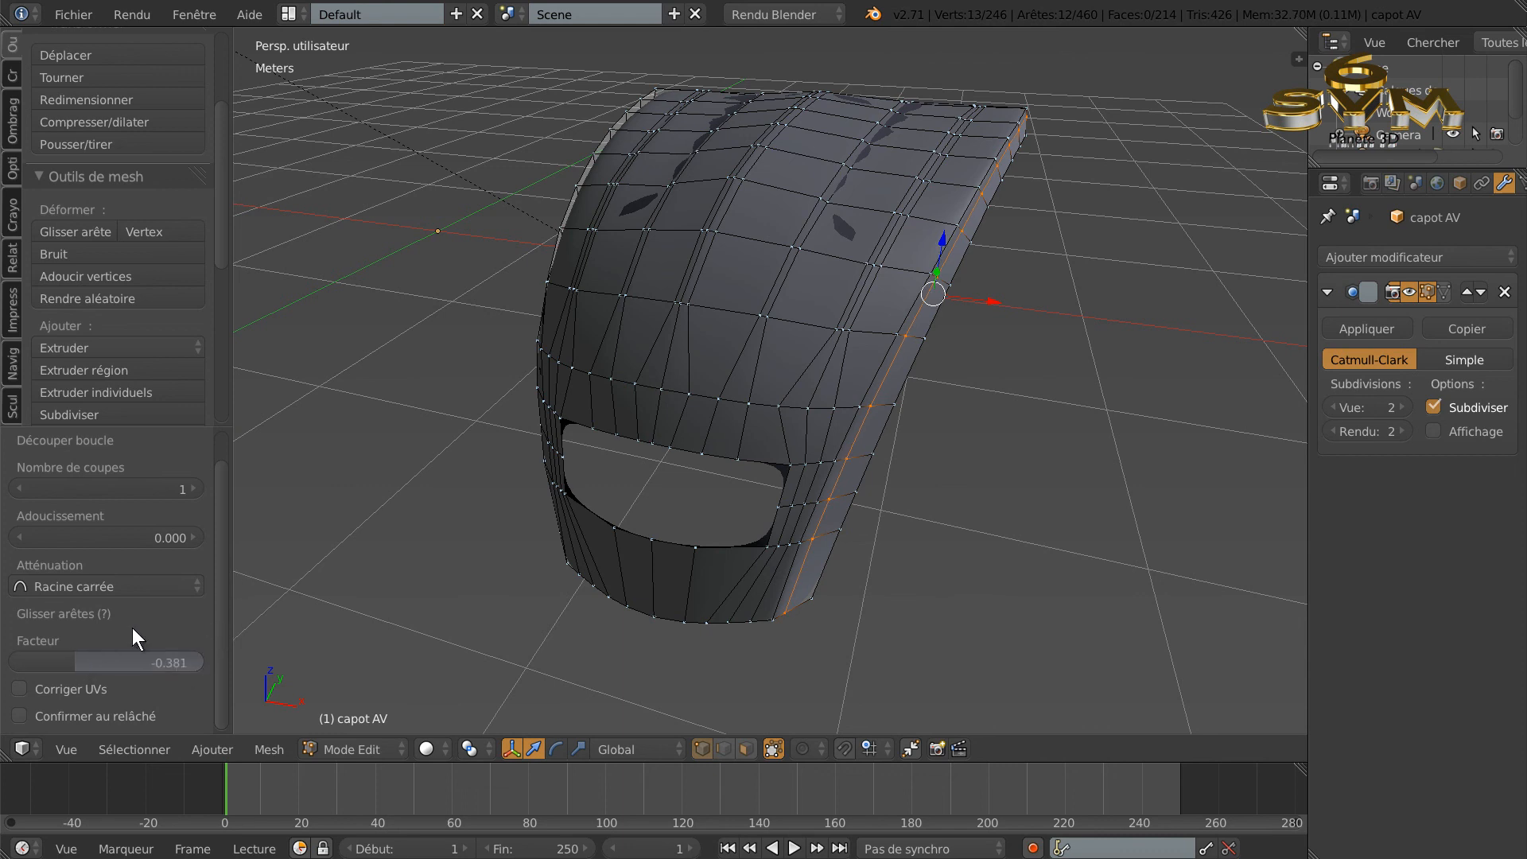
left_click(178, 662)
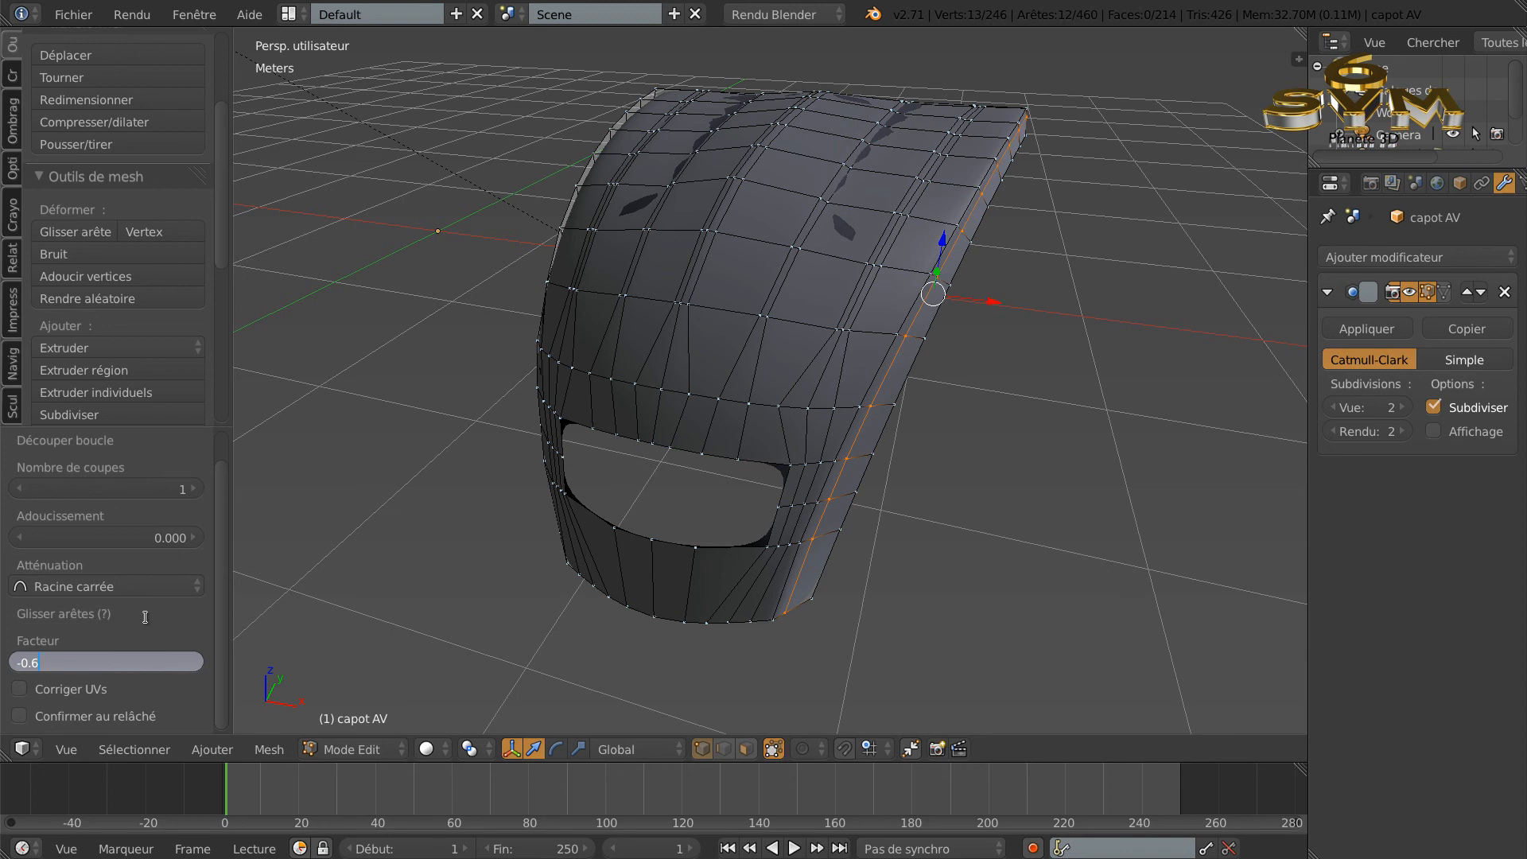
key("Return")
key("Tab")
middle_click_drag(910, 682, 869, 530)
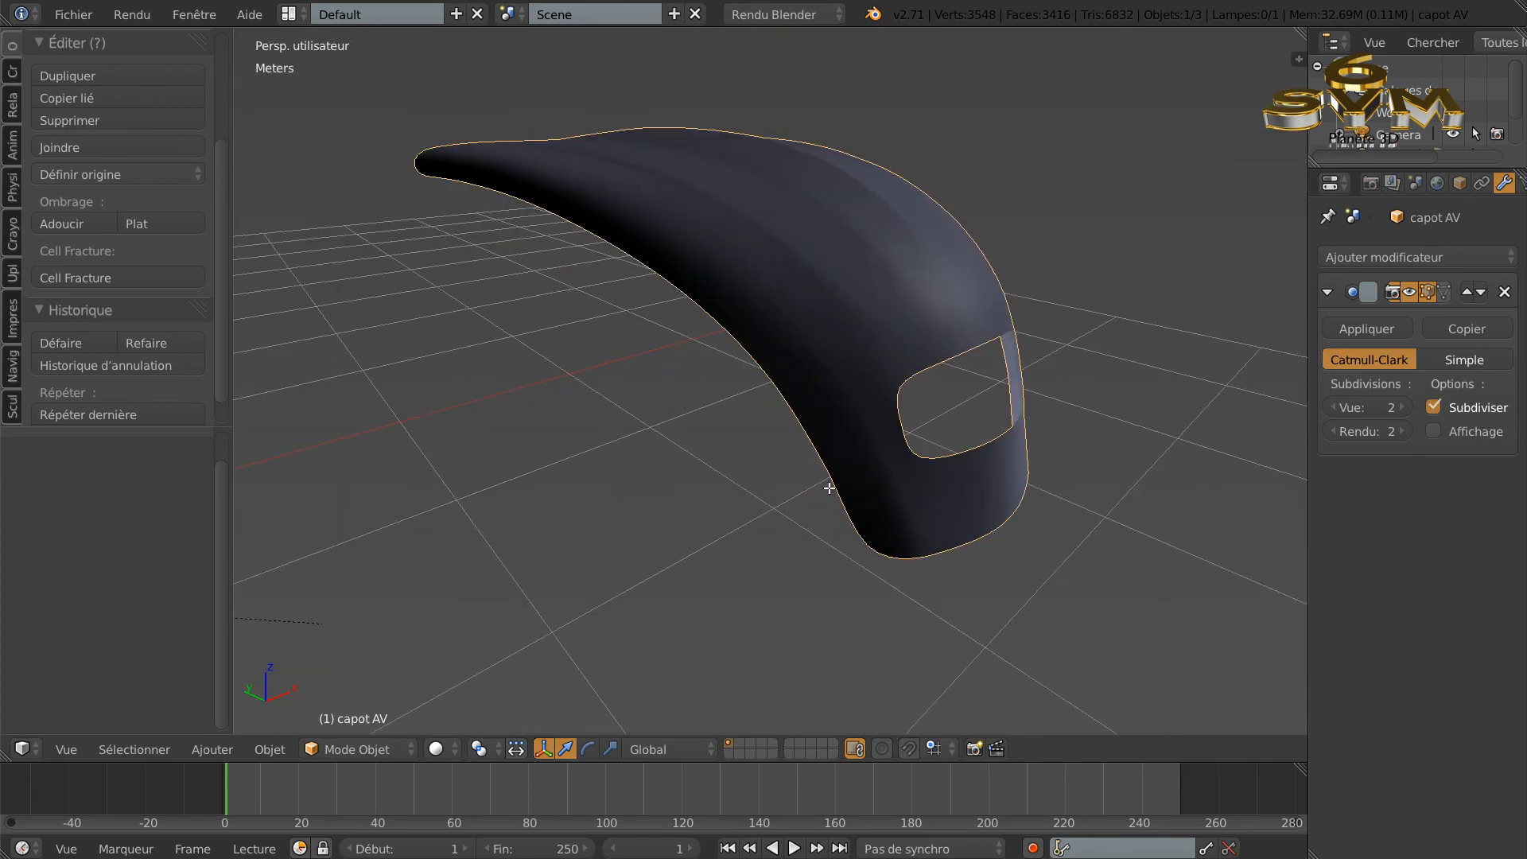
Step: Add one matching lengthwise loop cut in the hood's outer -X side strip with a slide factor of -0.6
key("Tab")
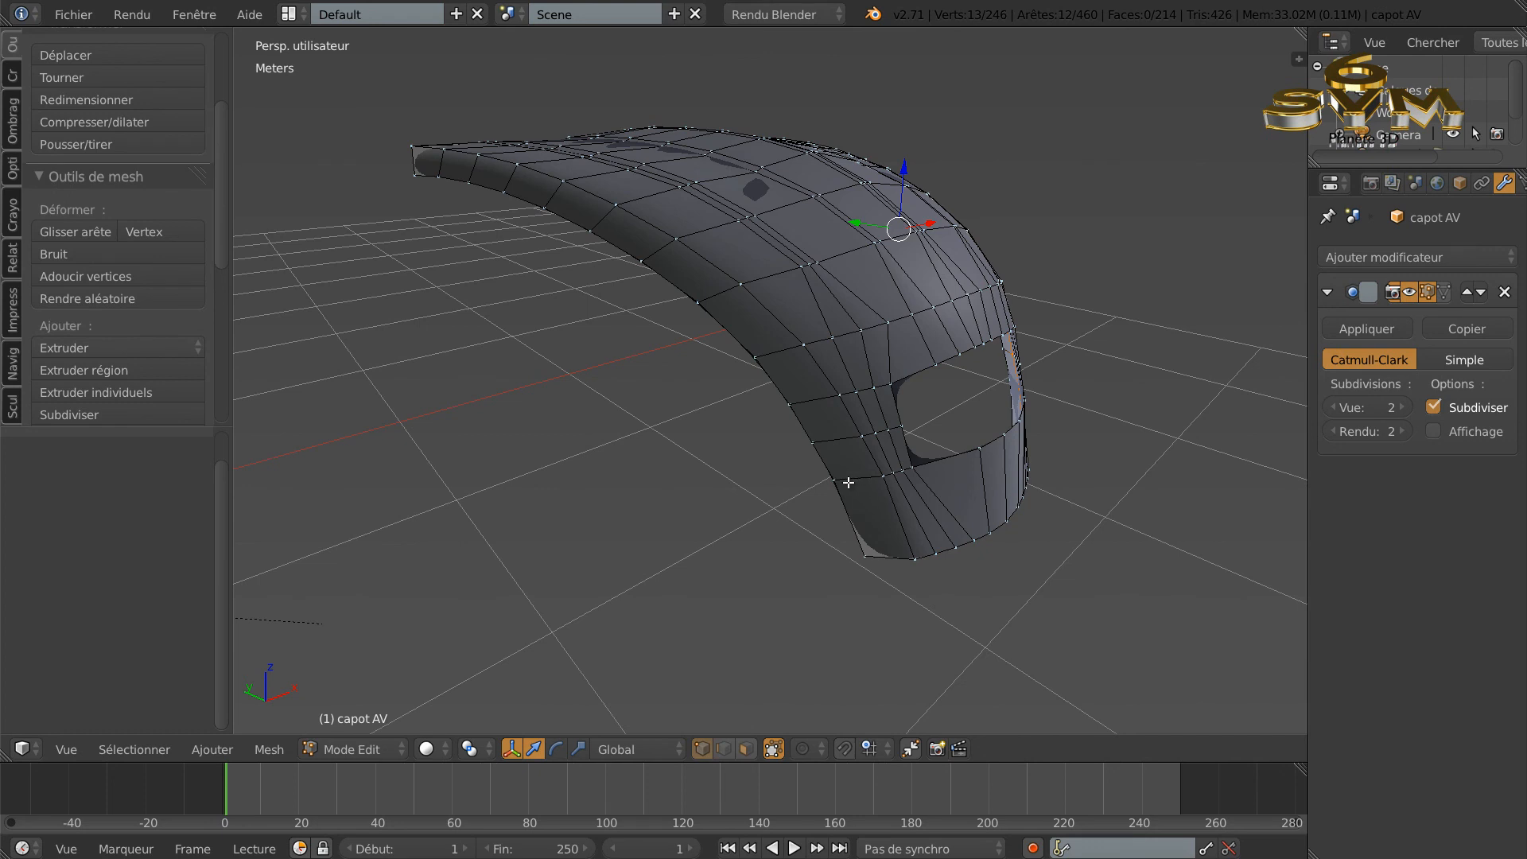
key("ctrl+r")
left_click(849, 483)
left_click(864, 475)
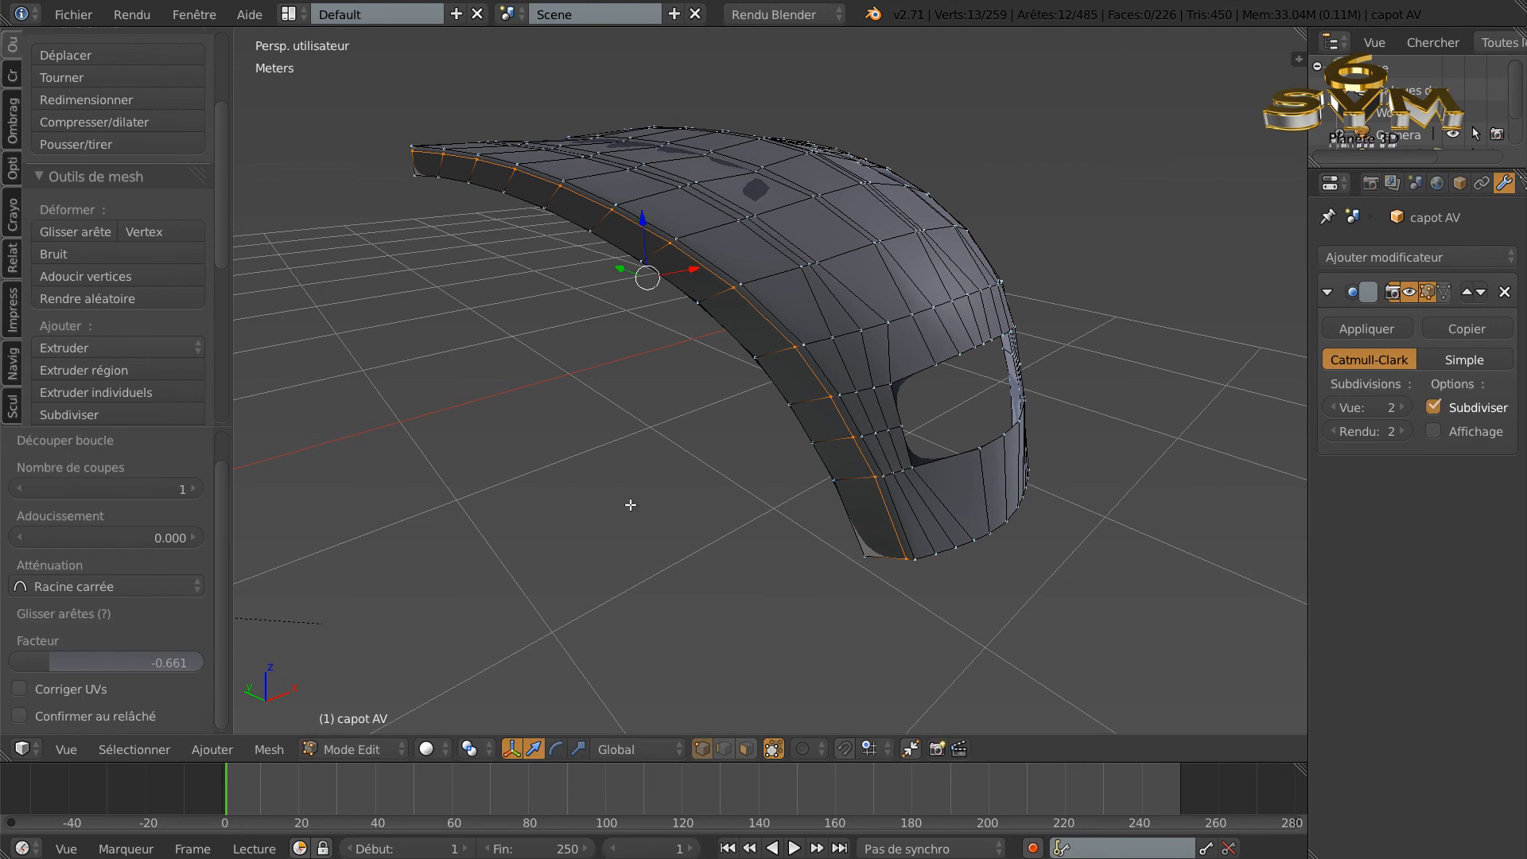
left_click_drag(180, 660, 182, 659)
left_click(179, 661)
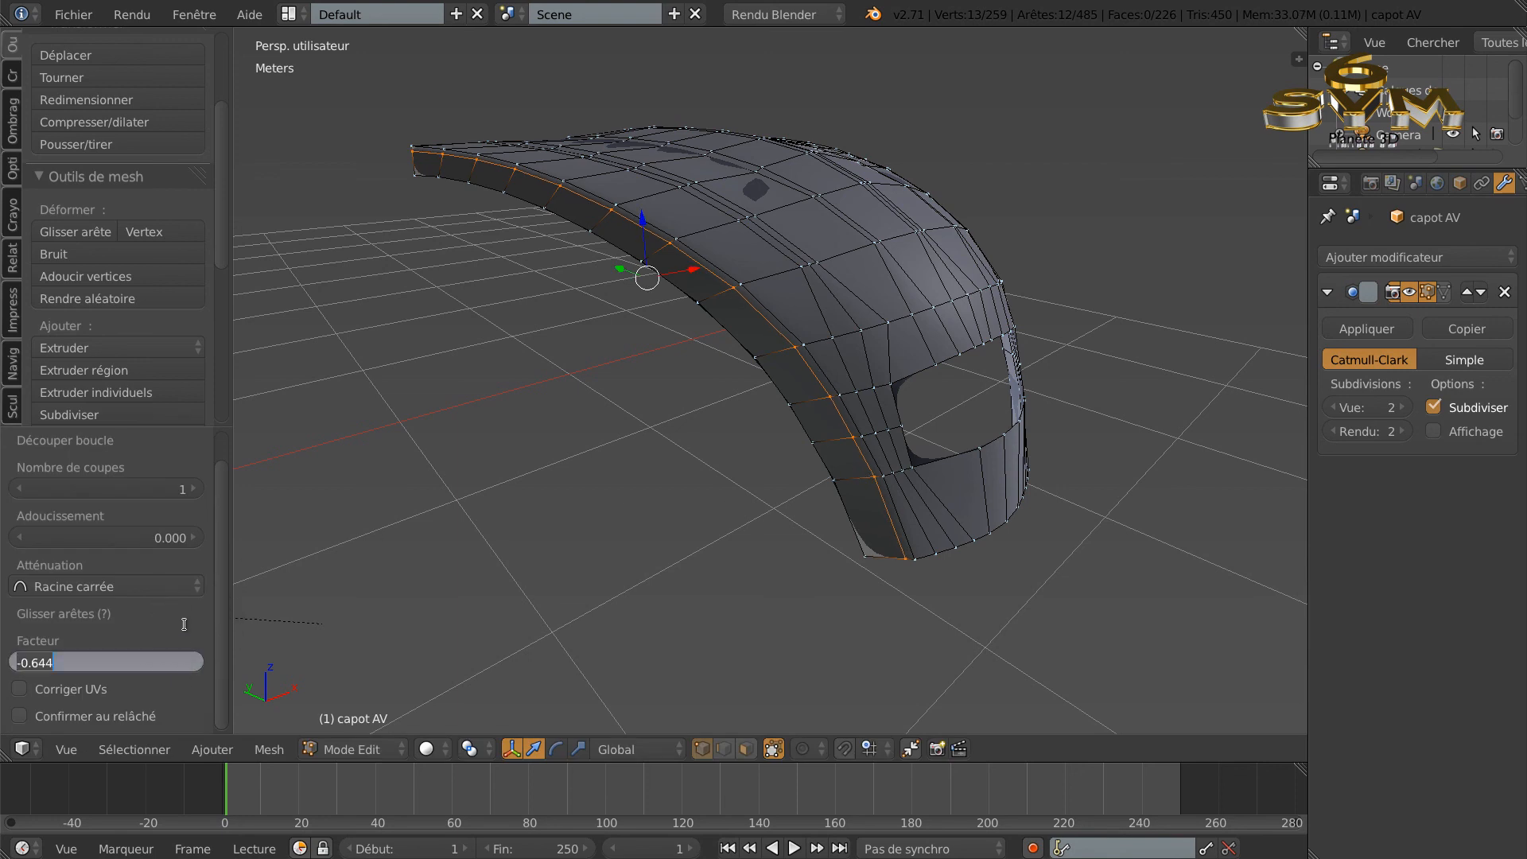
key("End")
key("Return")
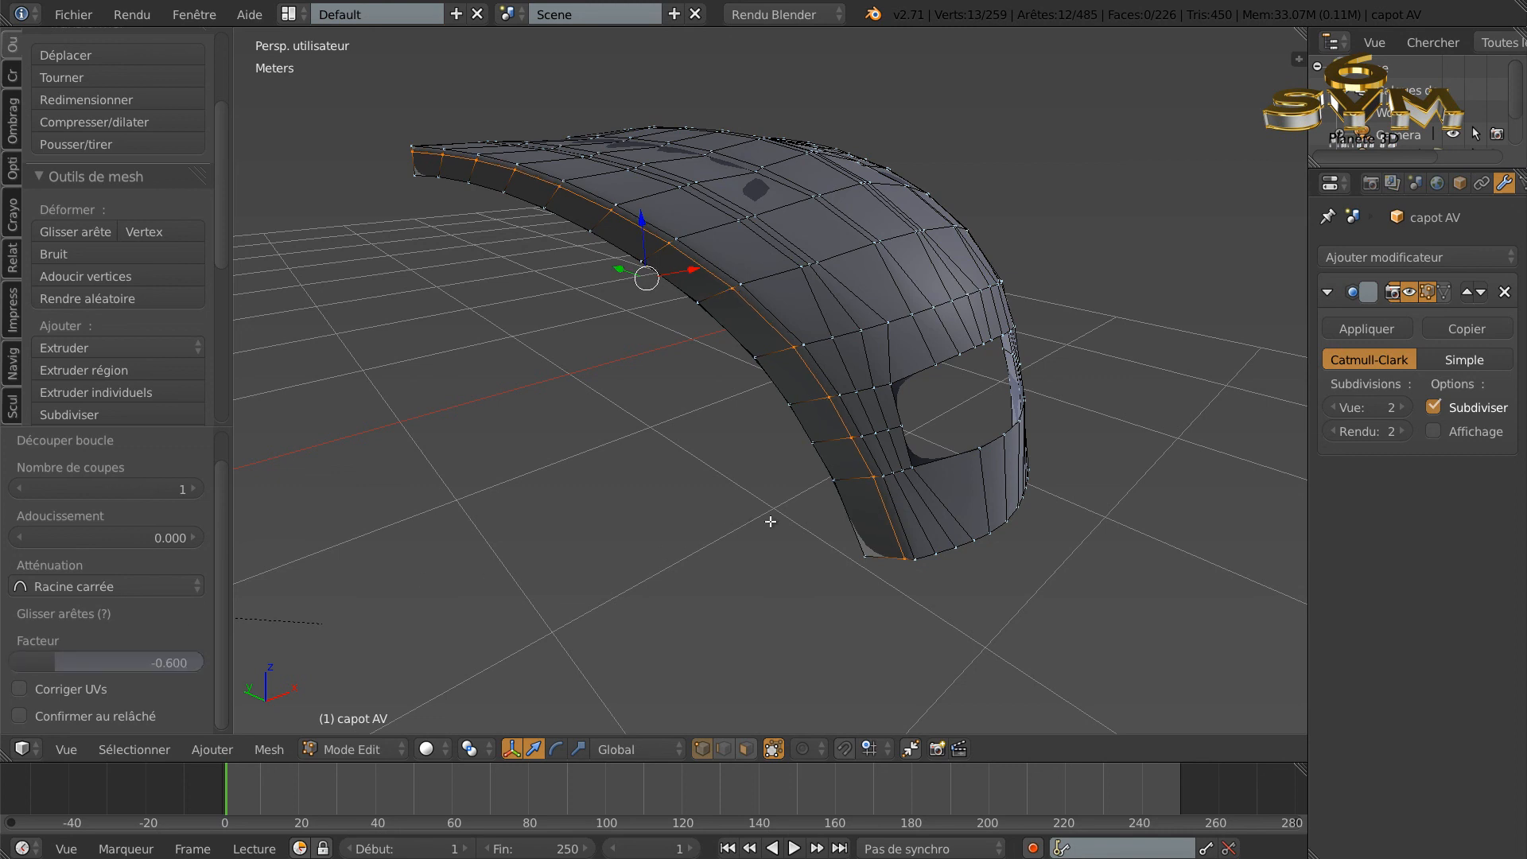
Step: Add a second lengthwise loop cut close to the hood's outer -X border with a slide factor of 0.8
key("ctrl+r")
left_click(873, 551)
left_click(863, 559)
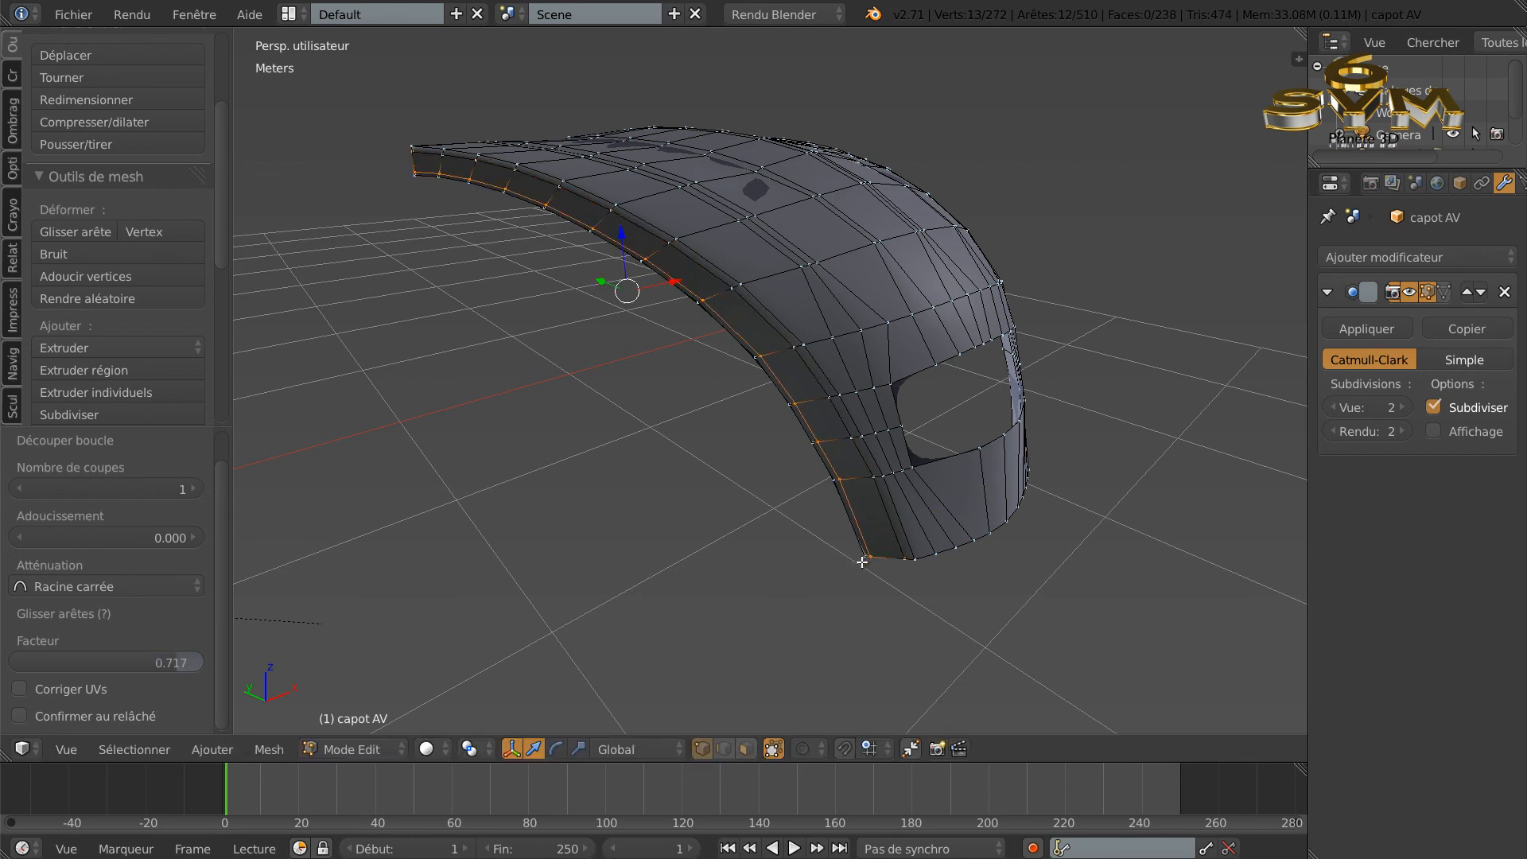
left_click(180, 663)
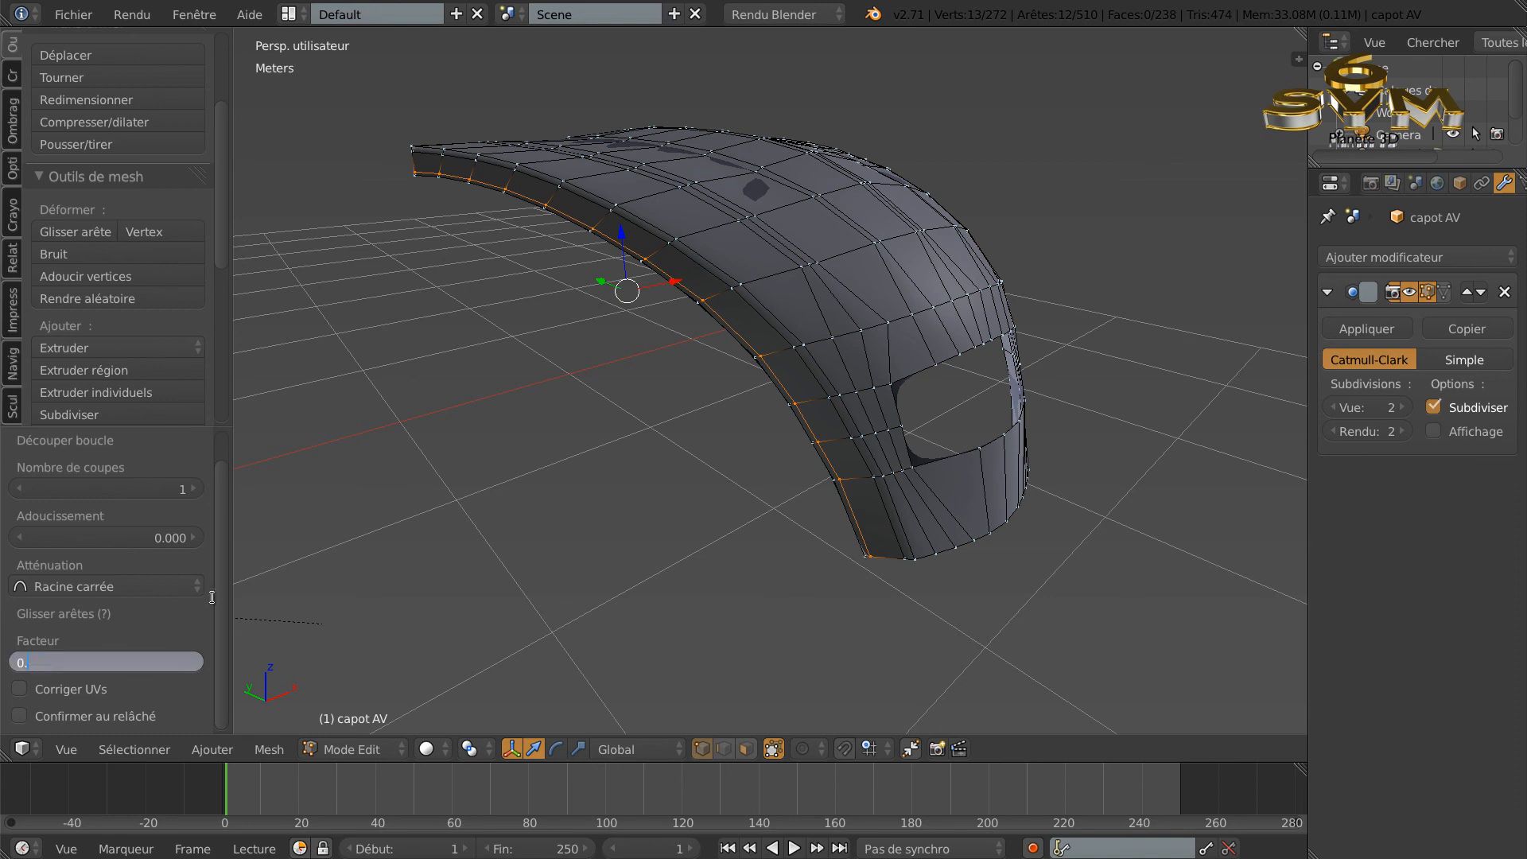
type("0.8")
key("Return")
Step: Add the matching lengthwise loop cut close to the hood's outer +X border with a slide factor of 0.8
middle_click_drag(1038, 487, 842, 536)
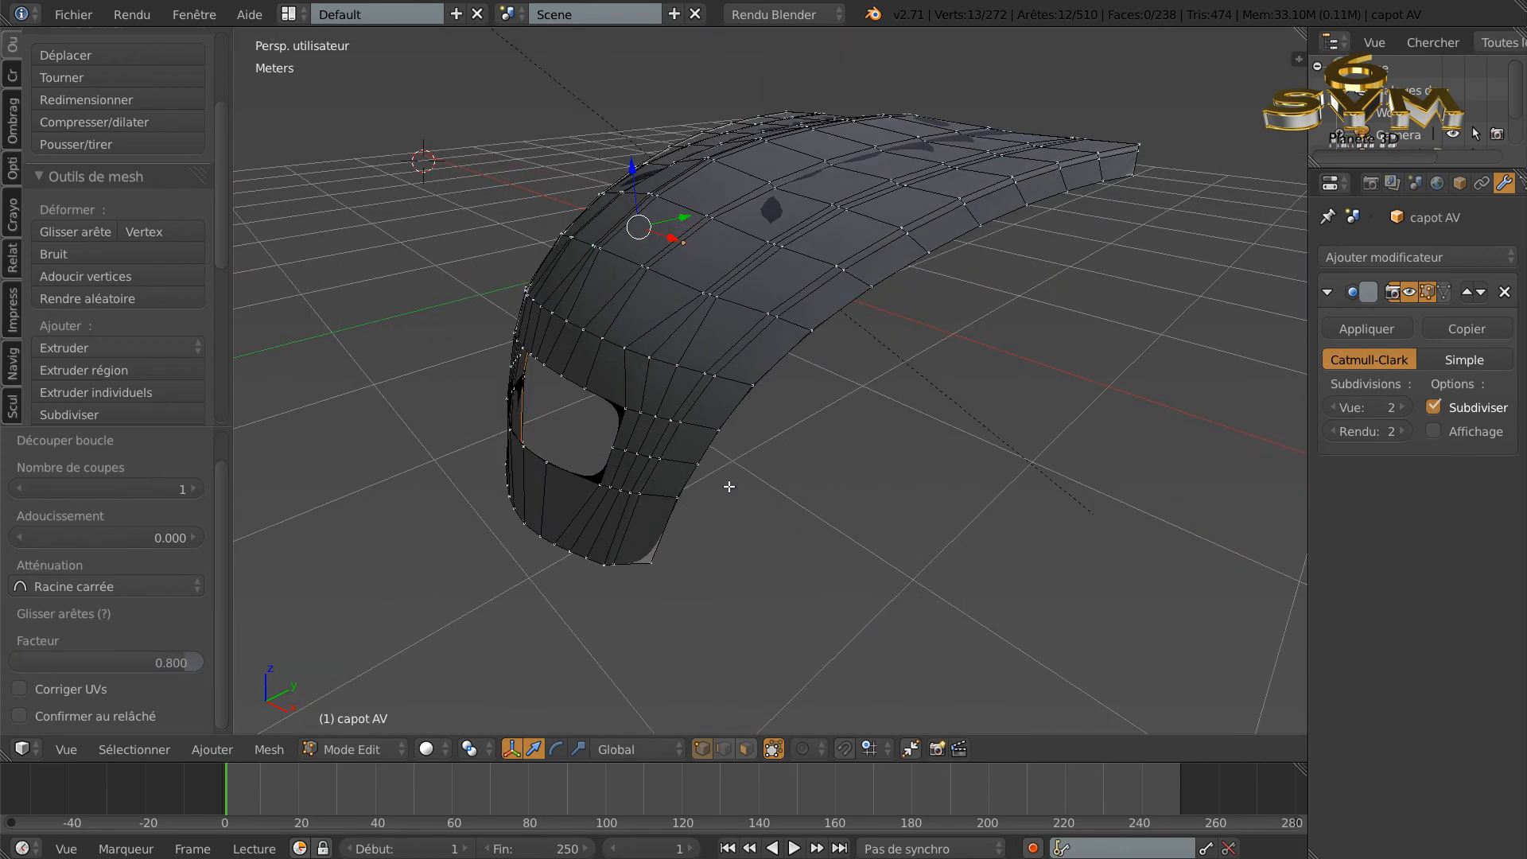
key("ctrl+r")
left_click(707, 421)
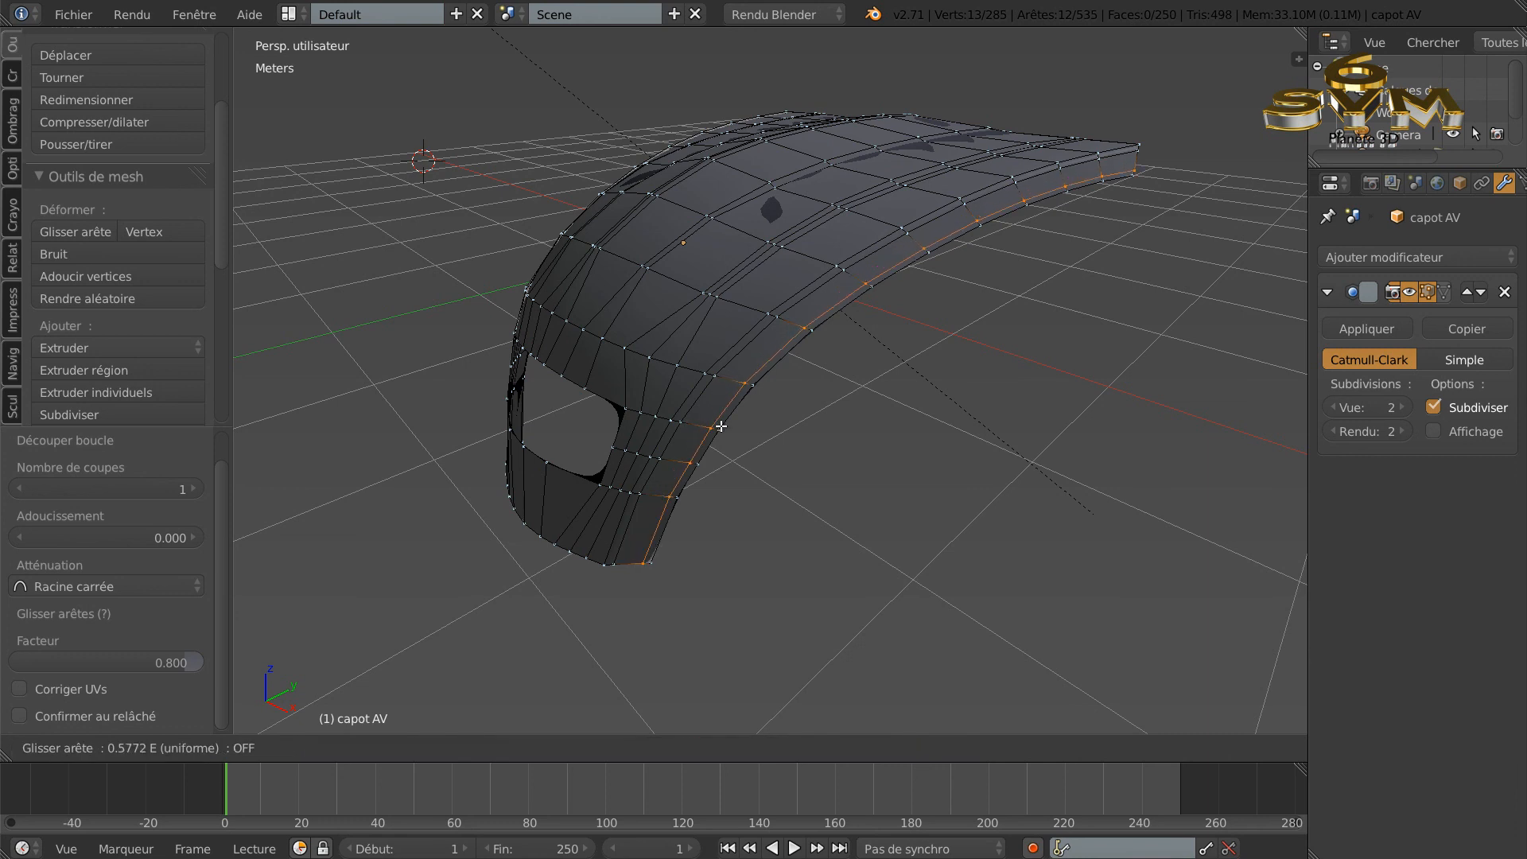
left_click(720, 427)
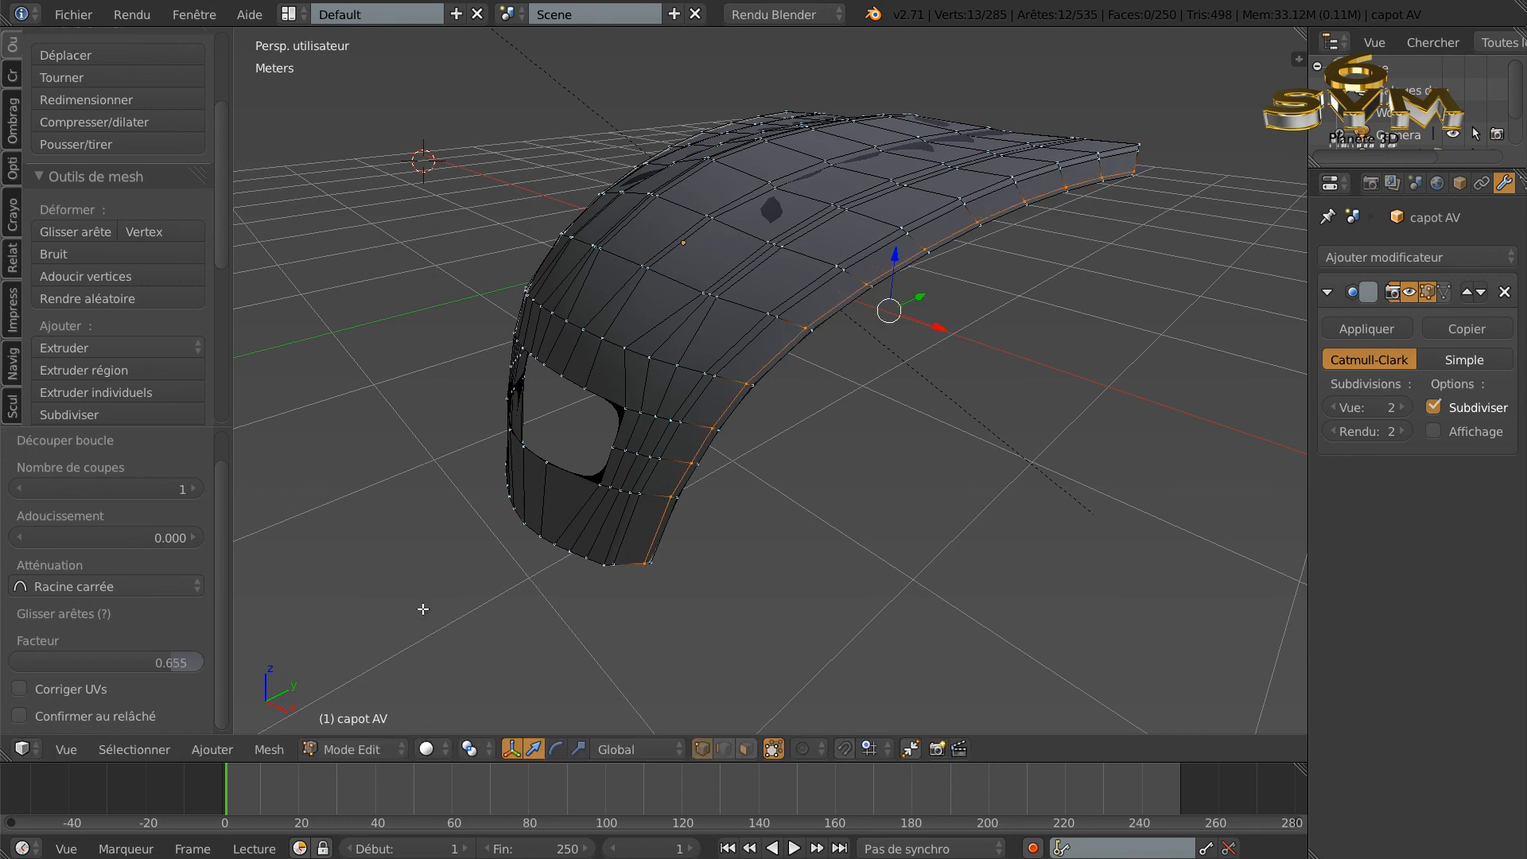
left_click(171, 661)
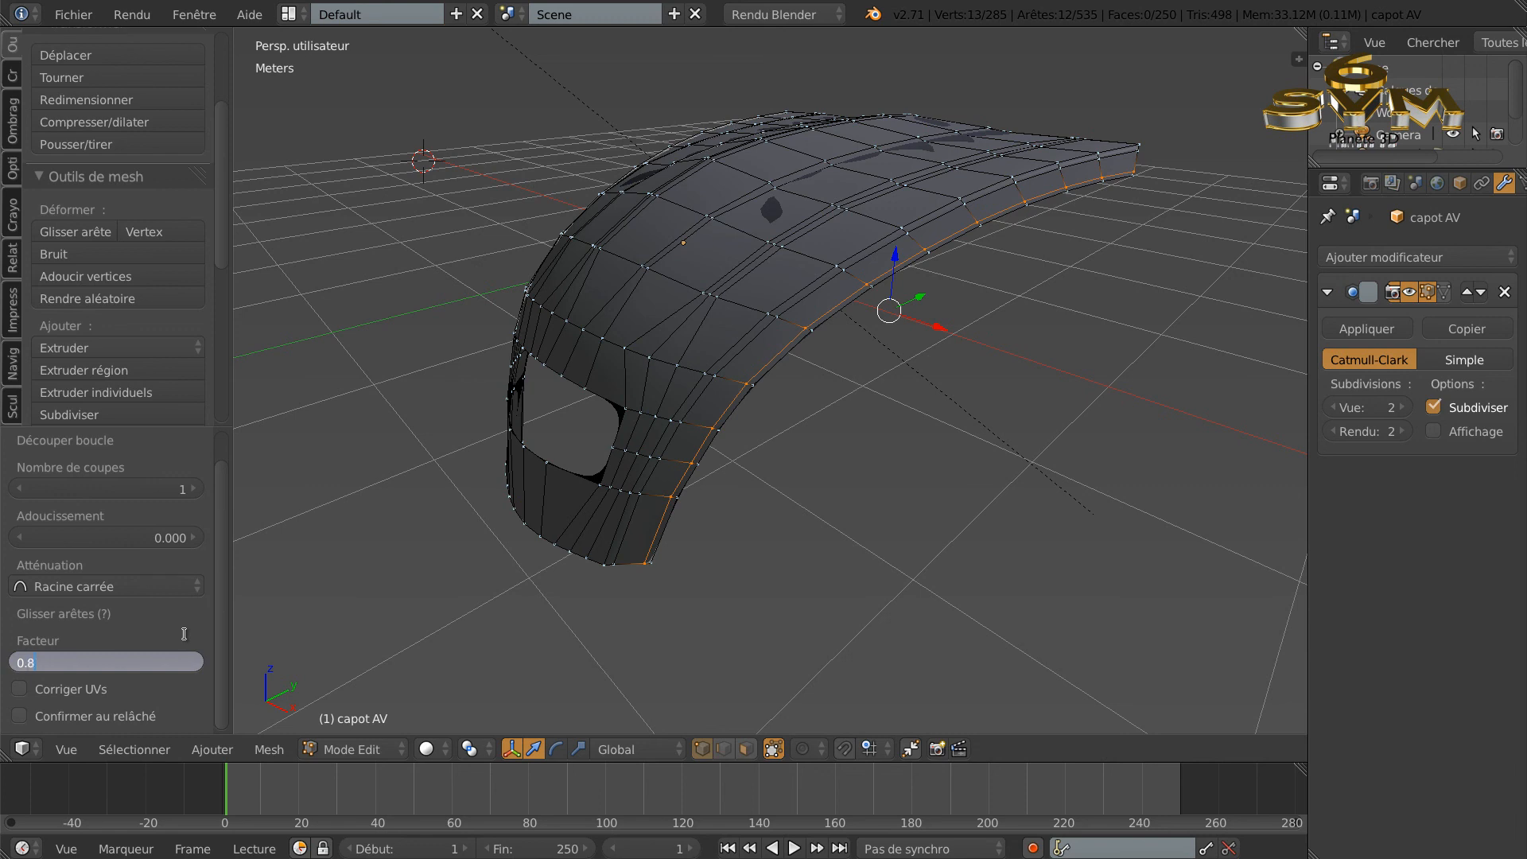
key("Return")
Step: Examine the smoothed hood in Object Mode from the front and the +X side, checking its side borders and opening
key("Tab")
middle_click_drag(771, 627, 848, 642)
scroll(938, 585, "down", 2)
scroll(888, 594, "up", 2)
middle_click_drag(795, 571, 874, 551)
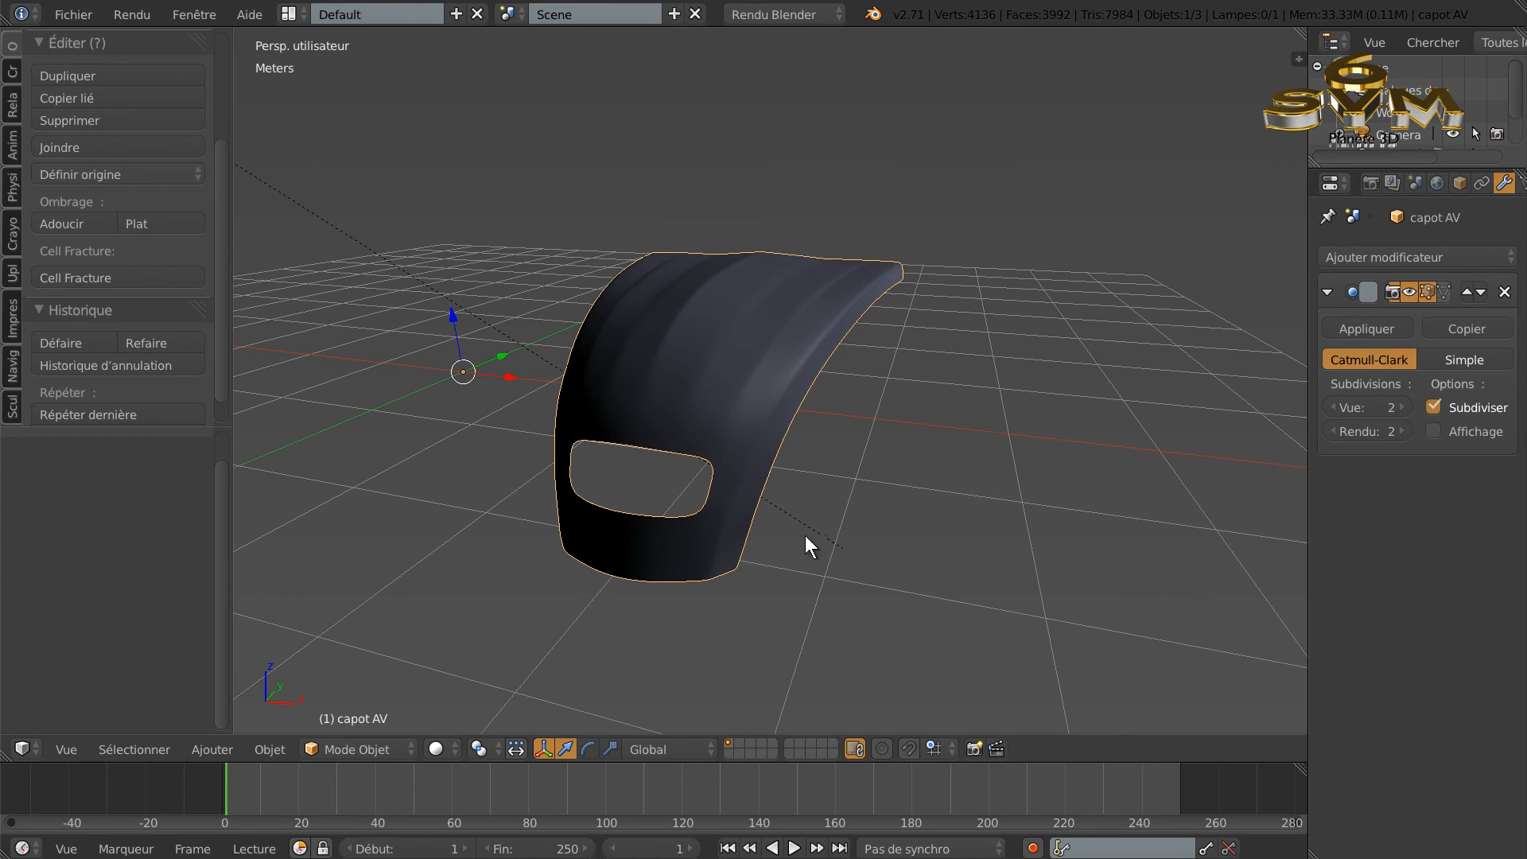
middle_click_drag(827, 555, 724, 571)
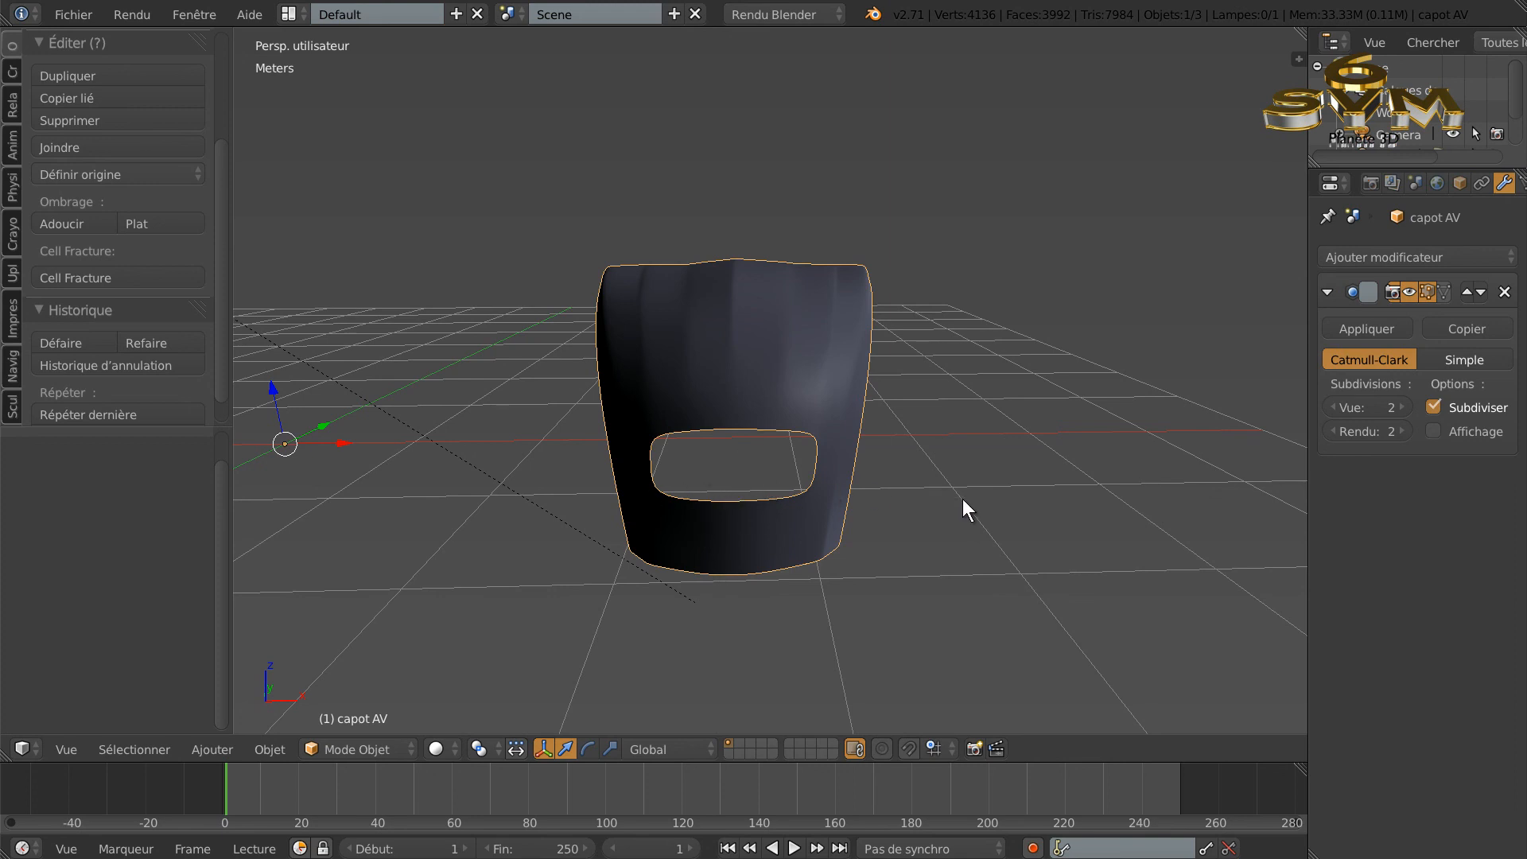
middle_click_drag(957, 471, 836, 545)
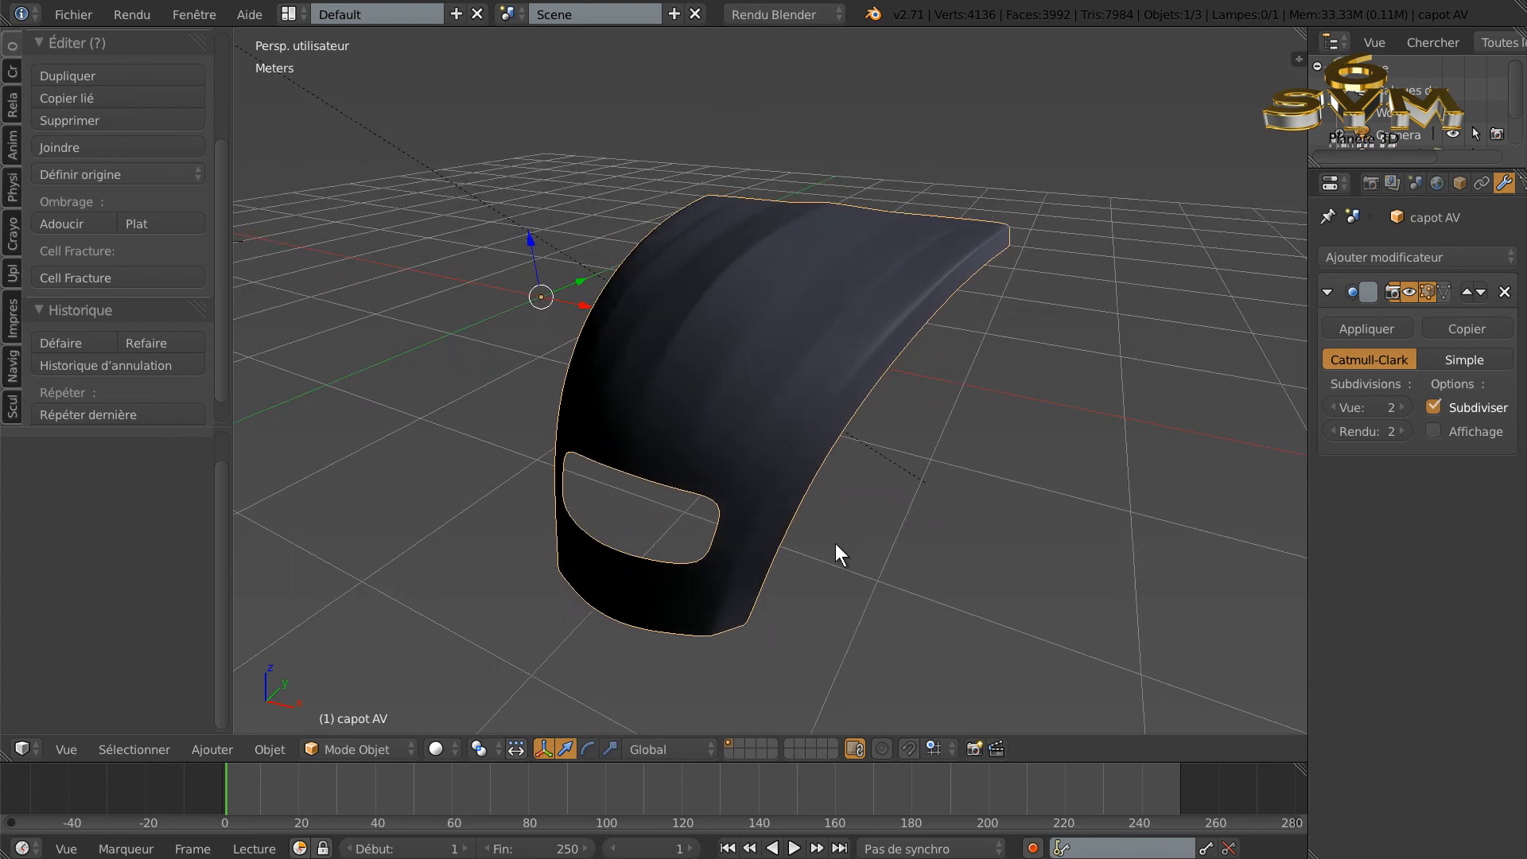